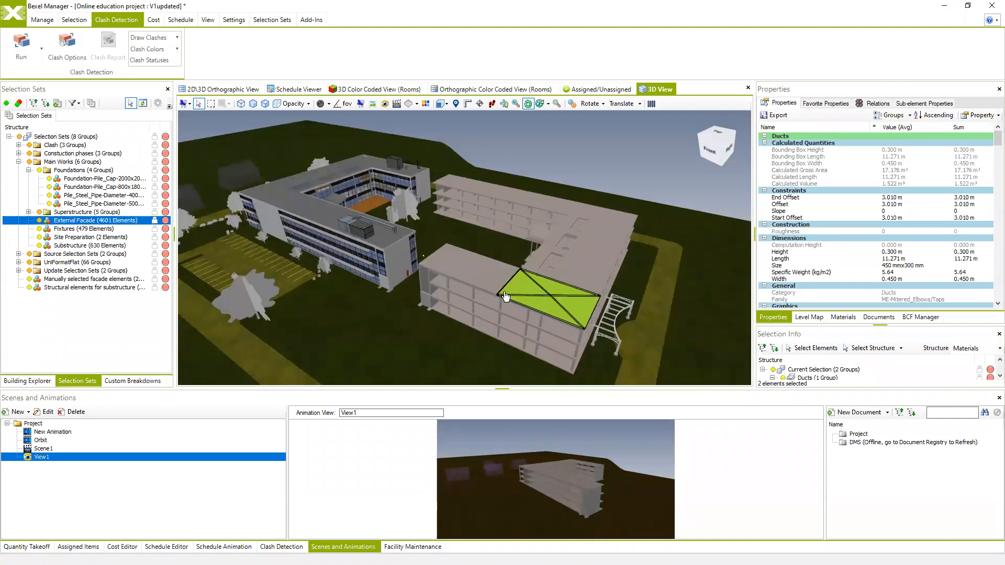
drag(508, 287, 495, 266)
middle_drag(372, 215, 394, 226)
drag(384, 260, 387, 260)
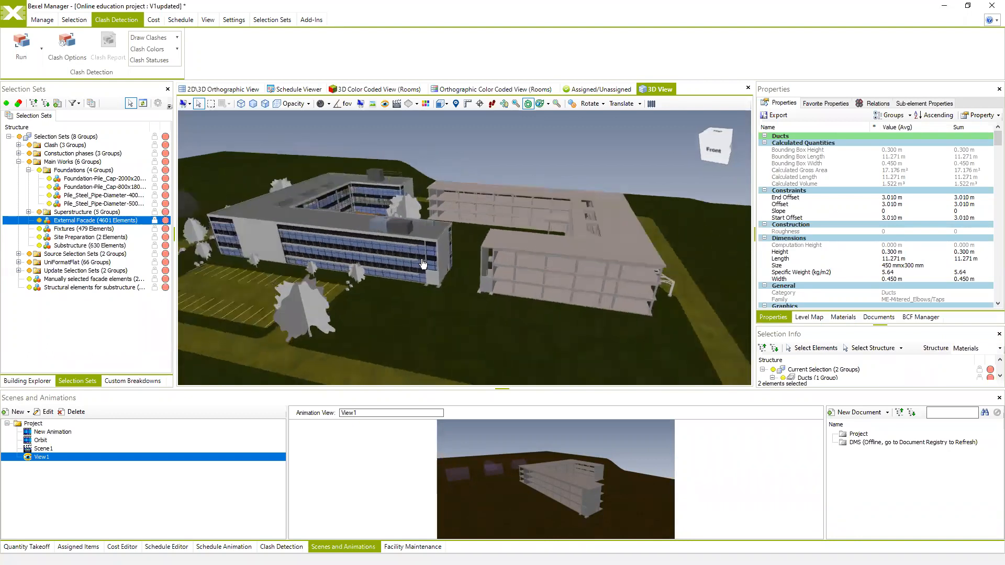
drag(525, 273, 500, 258)
drag(575, 248, 570, 247)
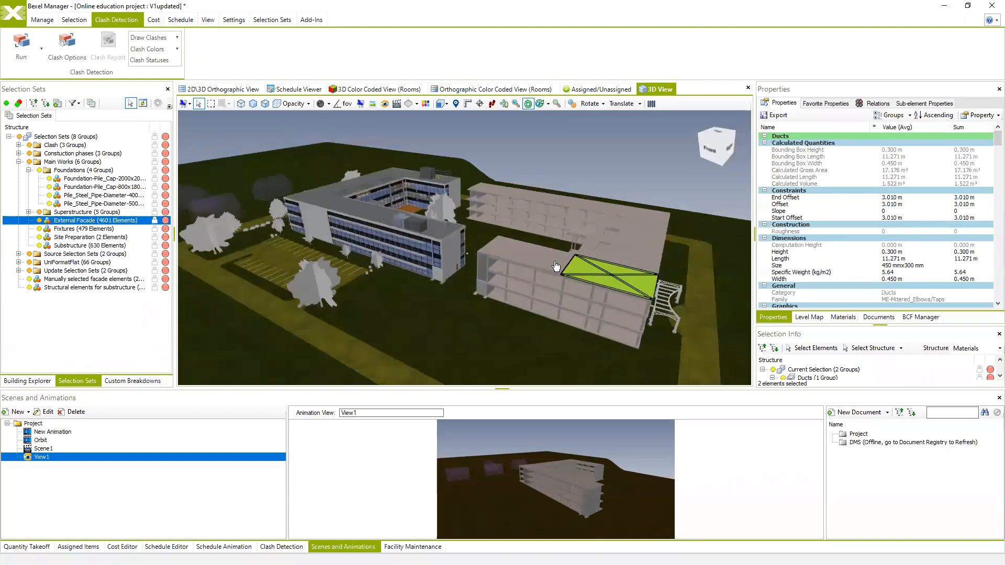
Browse the selection set groups, the building's element structure and the custom room breakdown
click(19, 162)
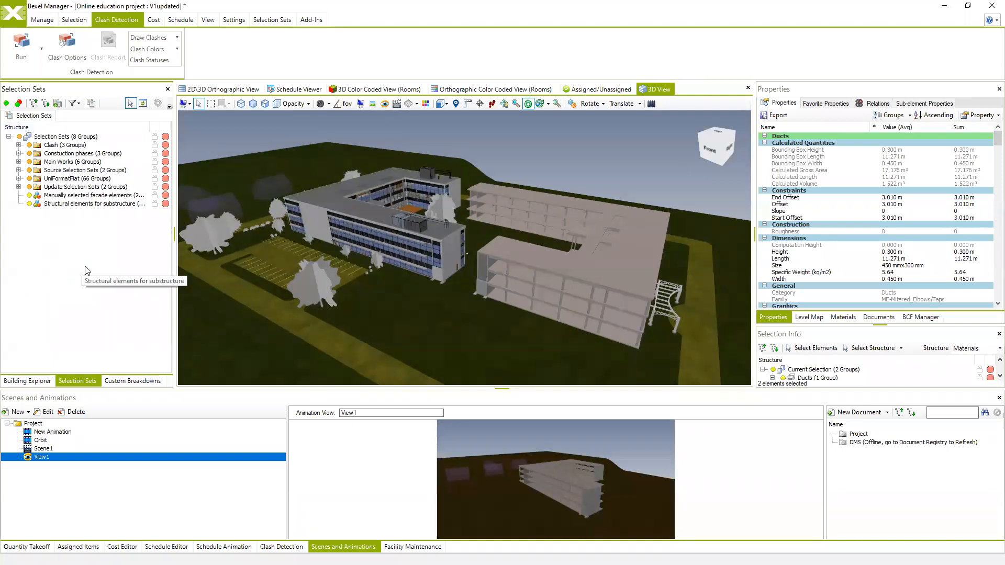
drag(382, 269, 413, 264)
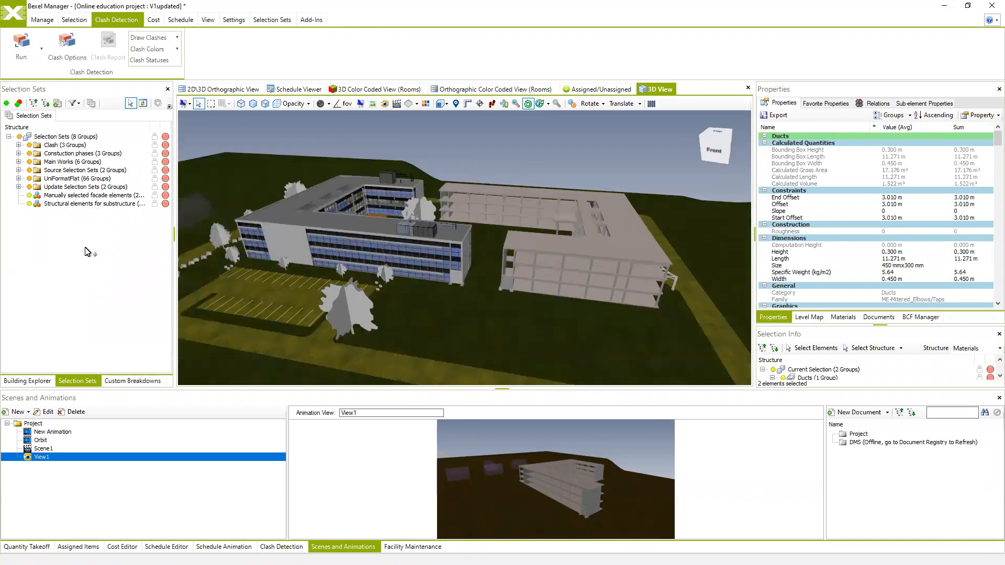
click(18, 187)
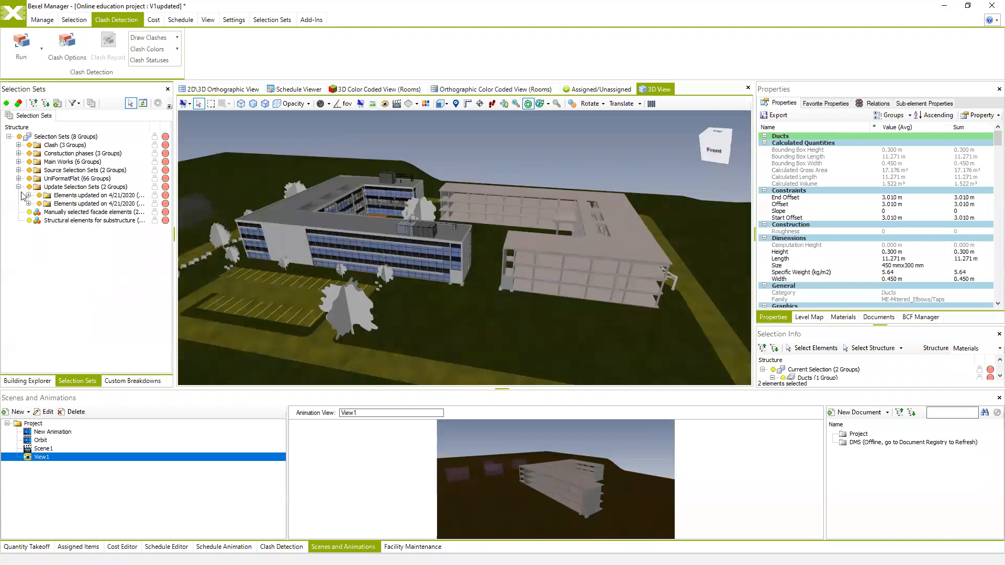
click(18, 187)
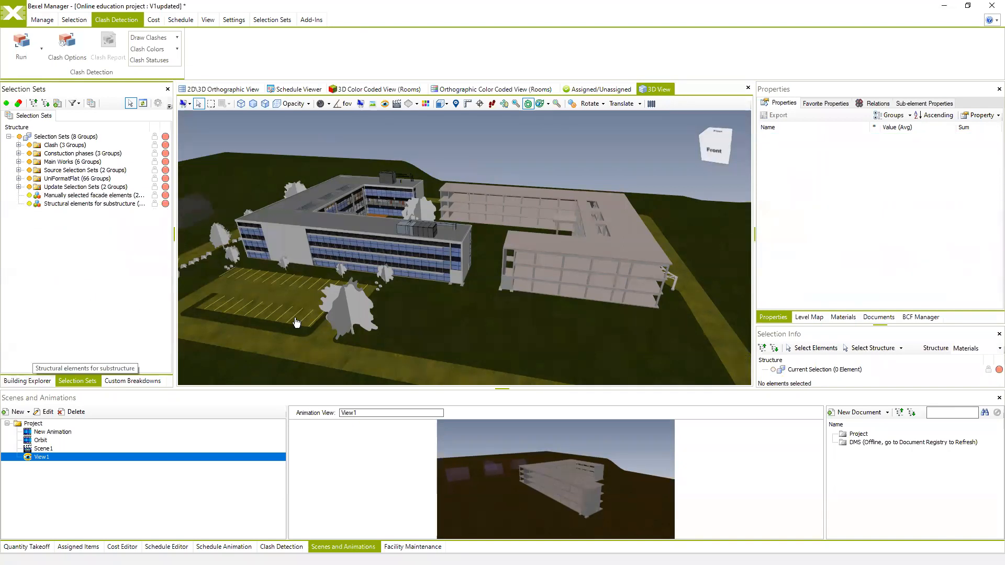
click(23, 381)
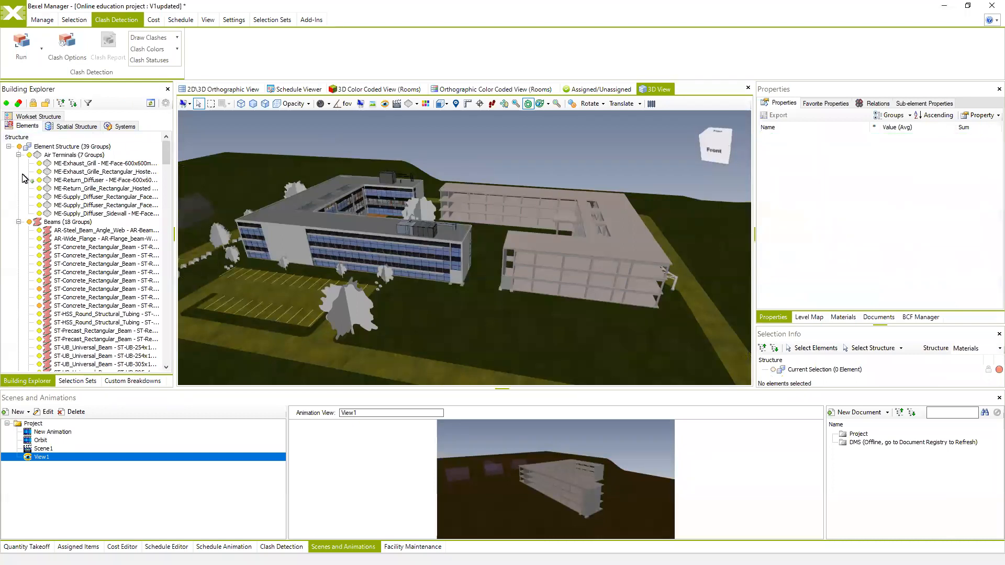
click(112, 383)
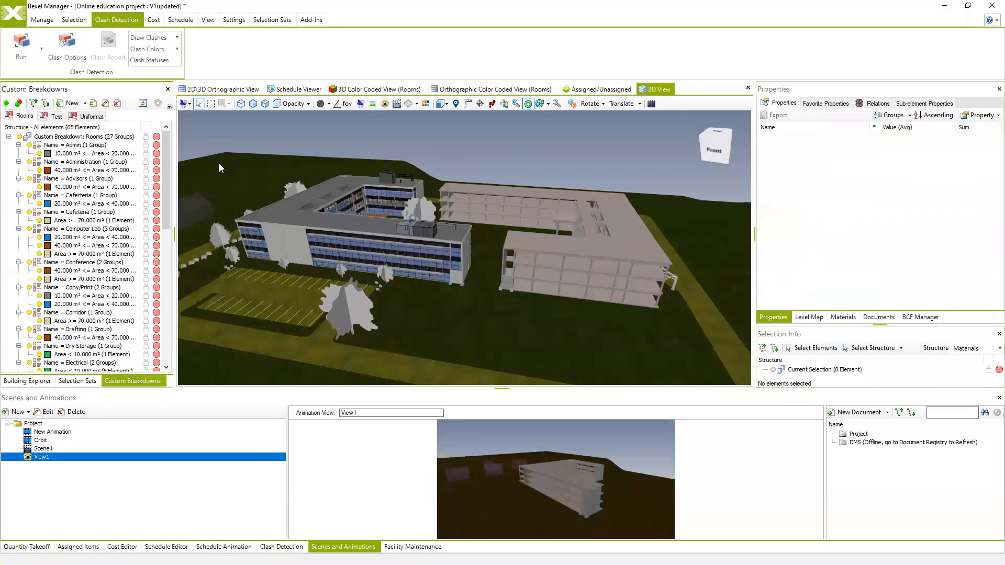
click(73, 382)
drag(542, 220, 532, 225)
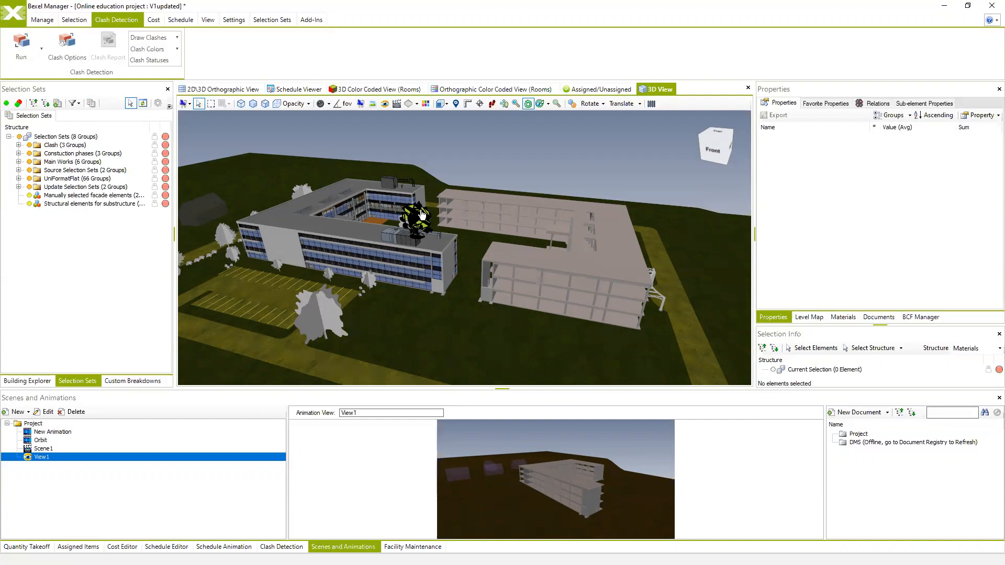
Display the Clash Detection palette in place of Scenes and Animations
click(281, 547)
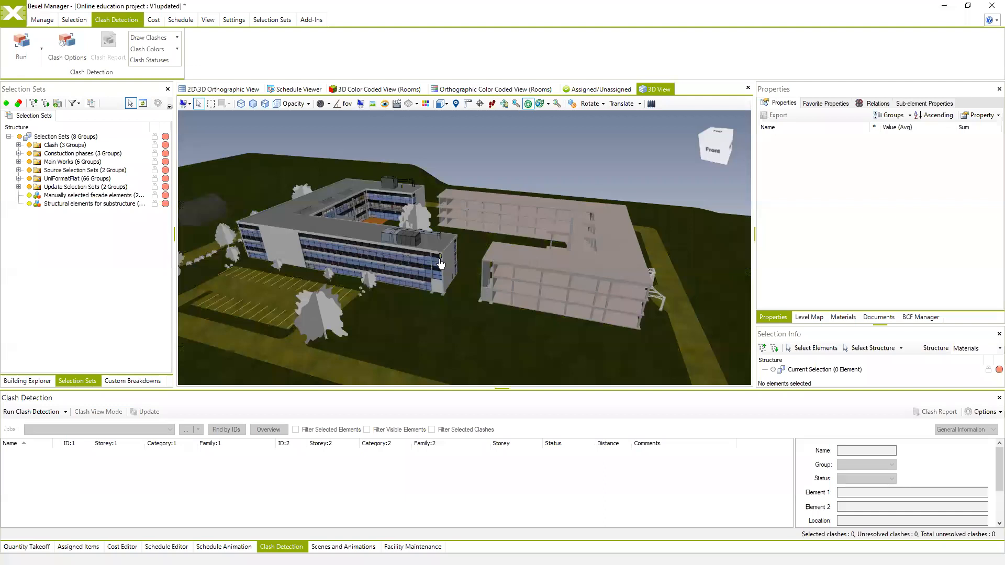
drag(463, 265, 443, 257)
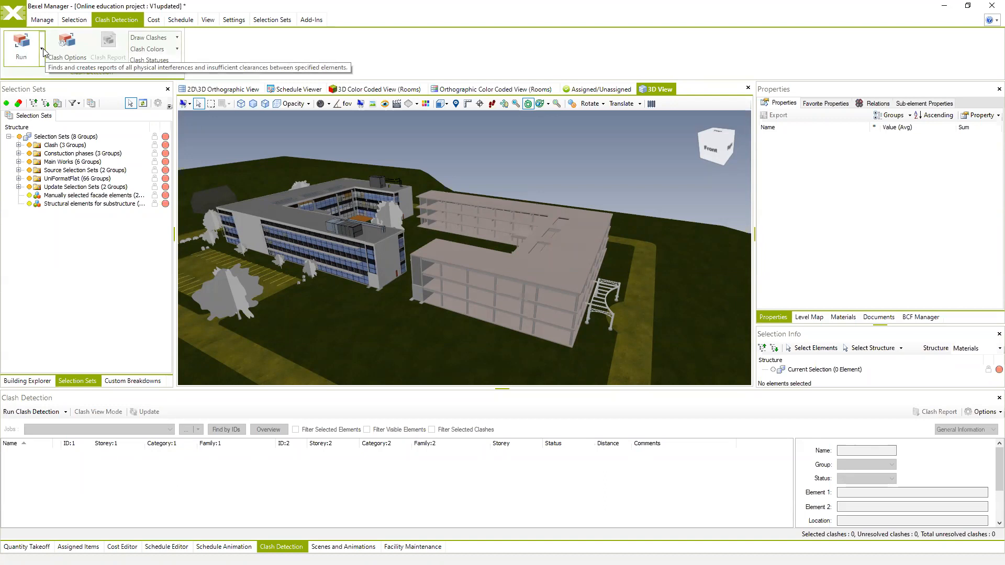
middle_drag(411, 267, 489, 260)
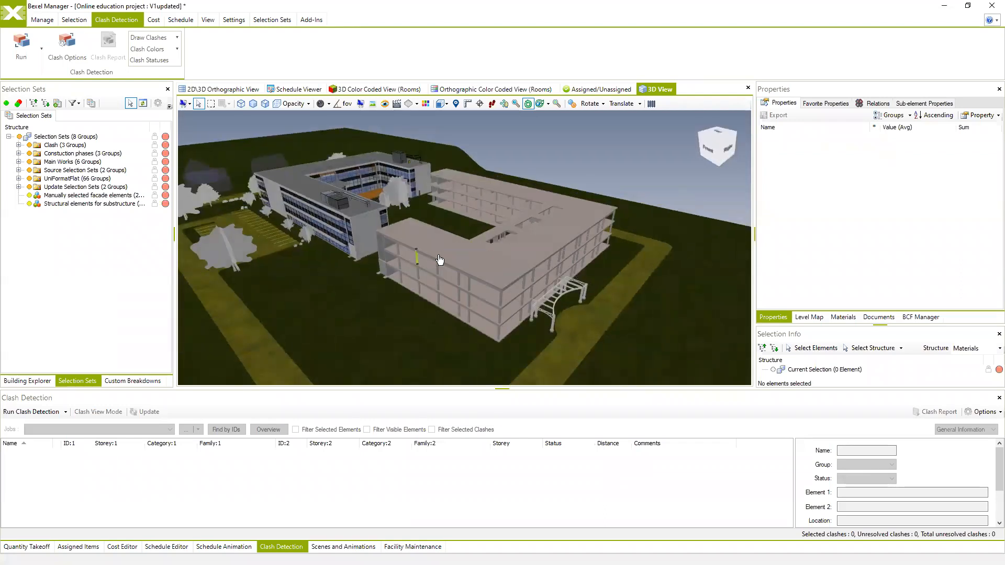
middle_drag(477, 272, 475, 271)
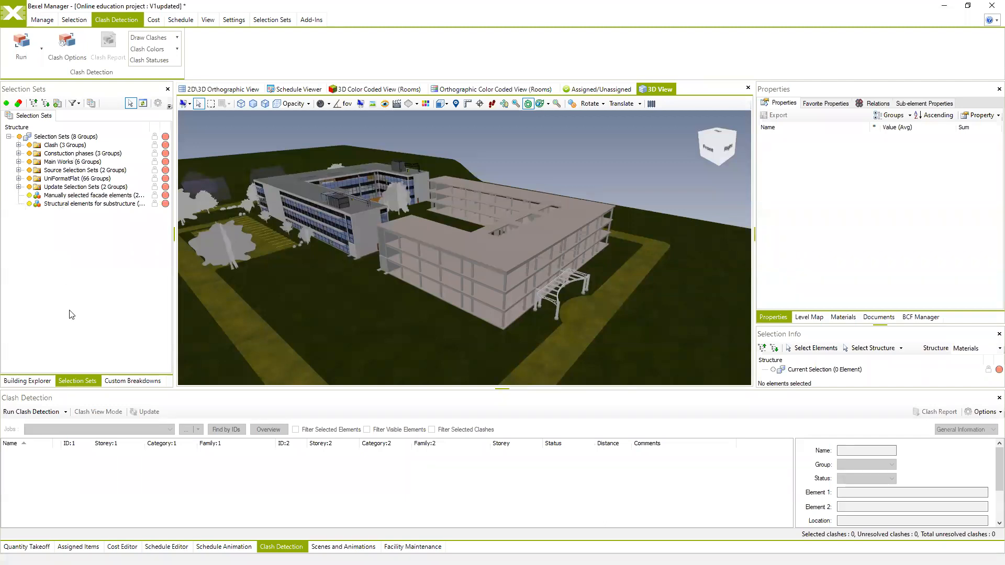
Select all elements of Building 02 in the project's spatial structure
click(35, 380)
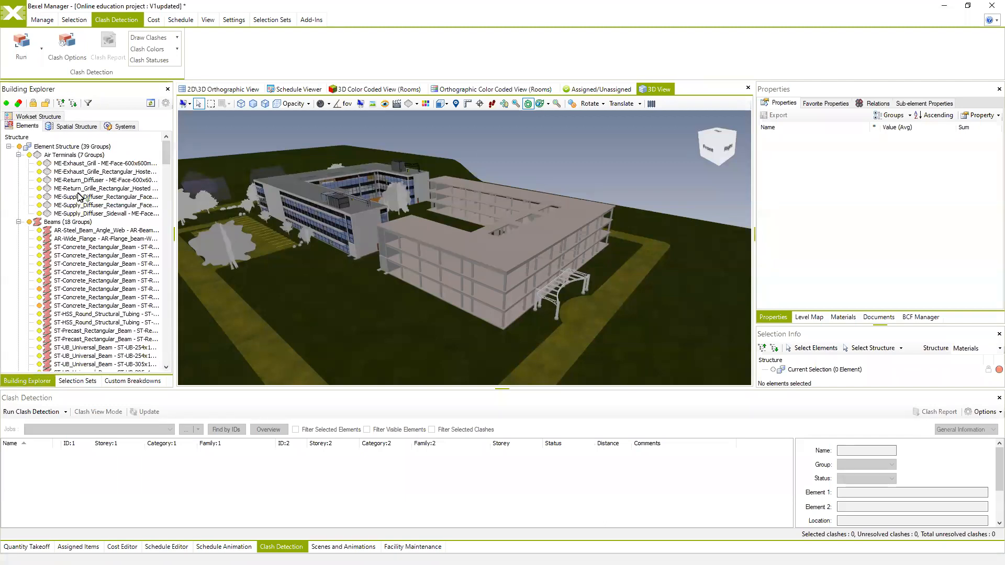
click(73, 127)
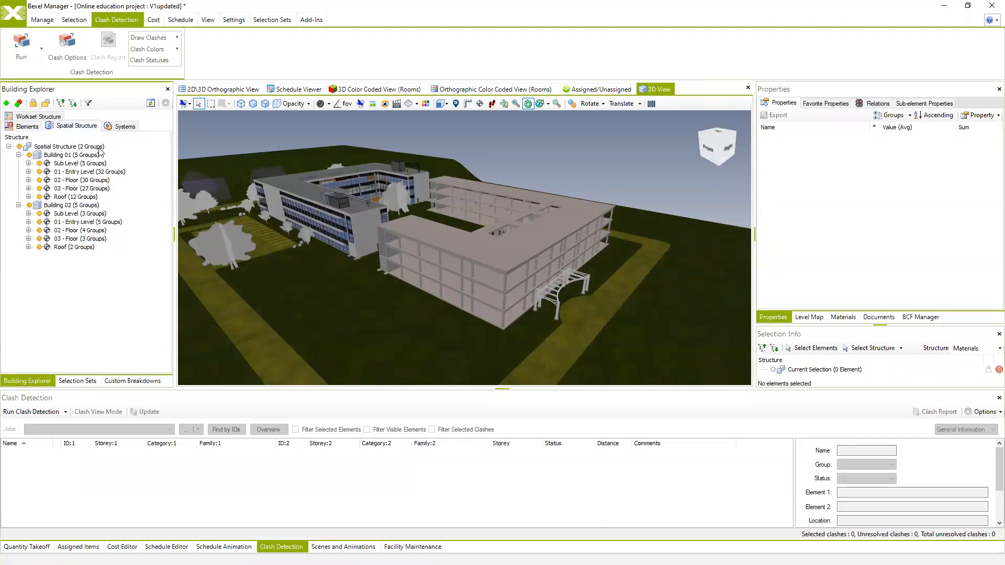
click(72, 205)
mouse_move(465, 225)
middle_down()
mouse_move(484, 221)
mouse_move(465, 209)
mouse_move(465, 225)
middle_up()
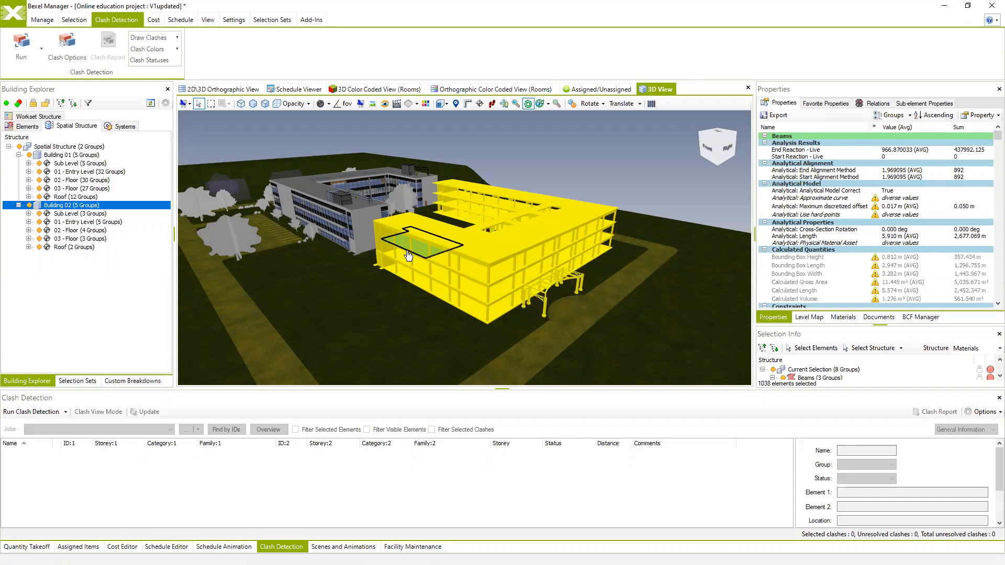
click(41, 51)
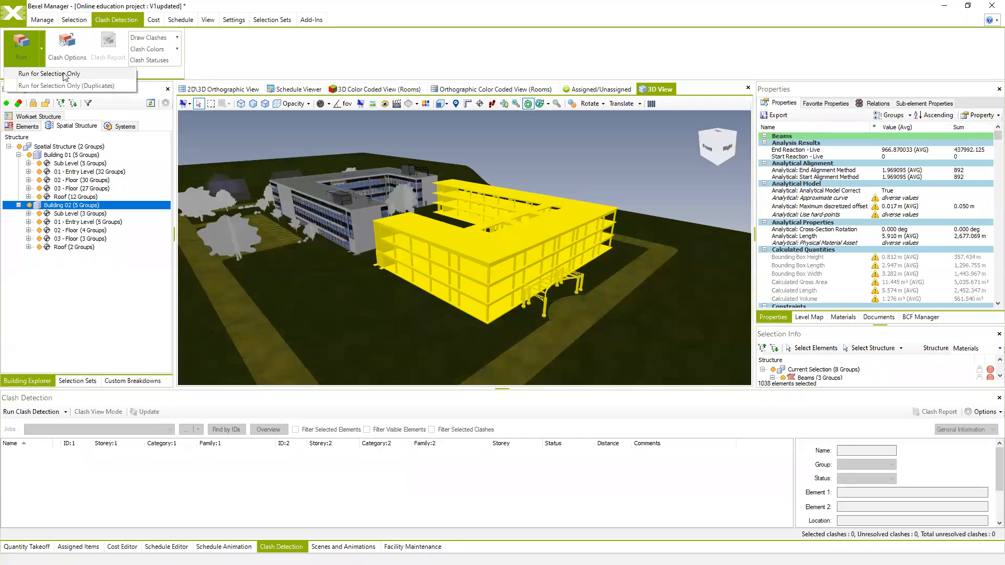
middle_drag(483, 216, 496, 223)
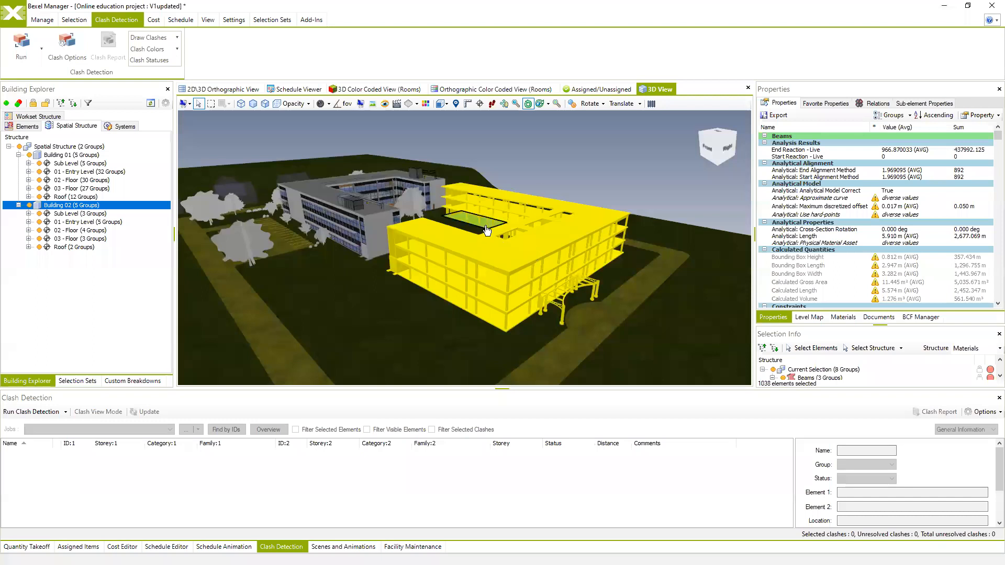
middle_drag(480, 249, 512, 262)
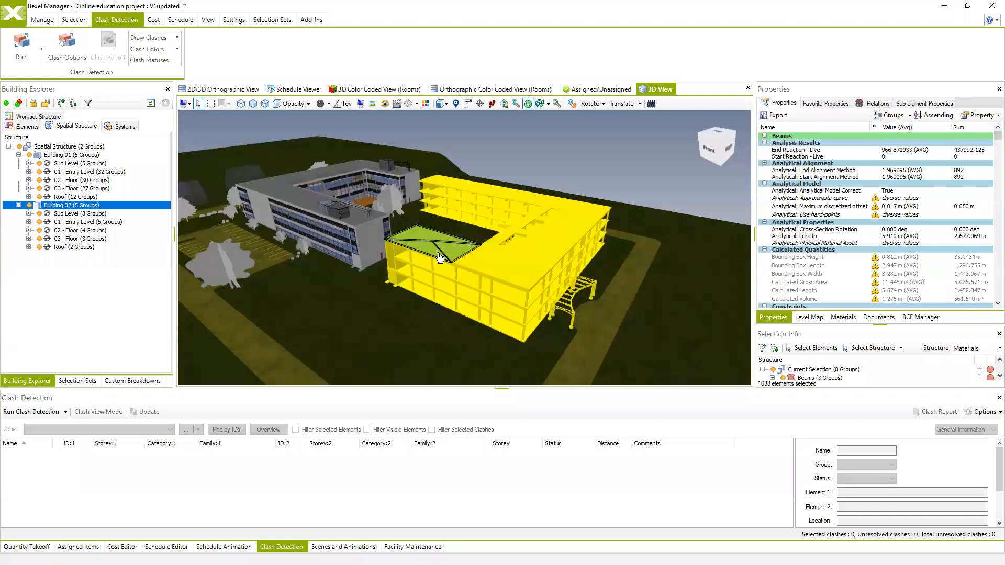
Run duplicate clash detection on the current selection only, using the Duplicate (Bounds) type, and accept the results as Job 1
click(43, 52)
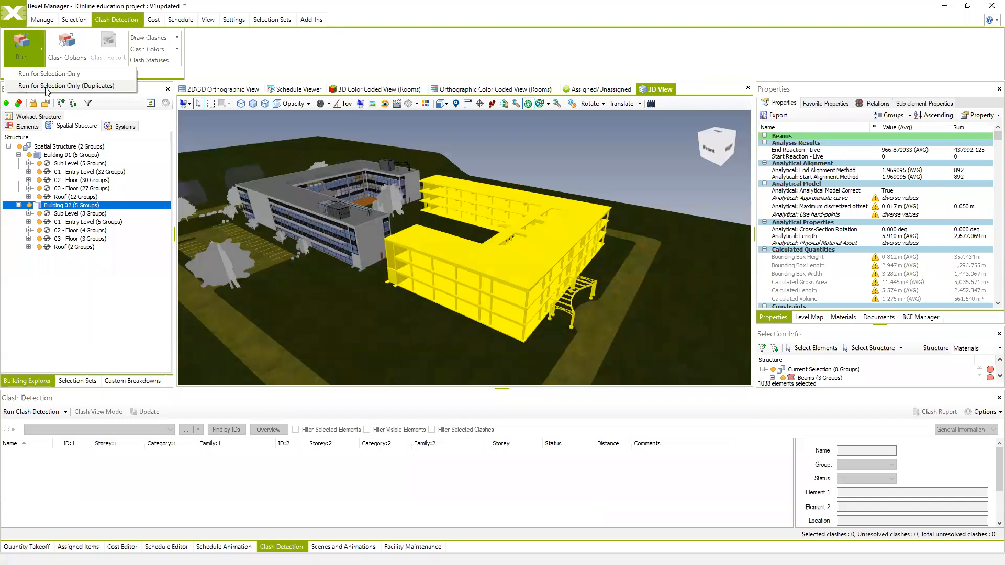
click(76, 86)
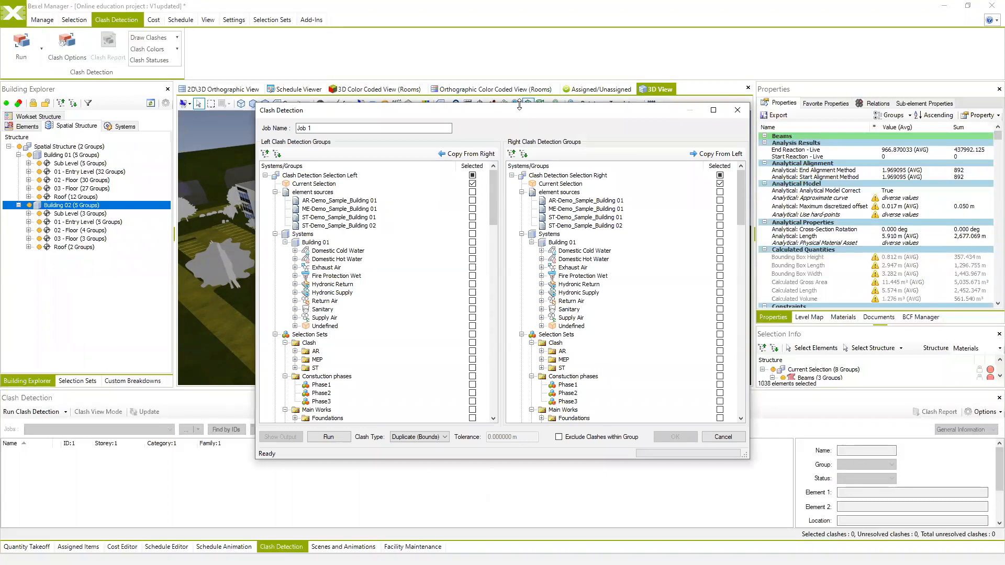
click(335, 437)
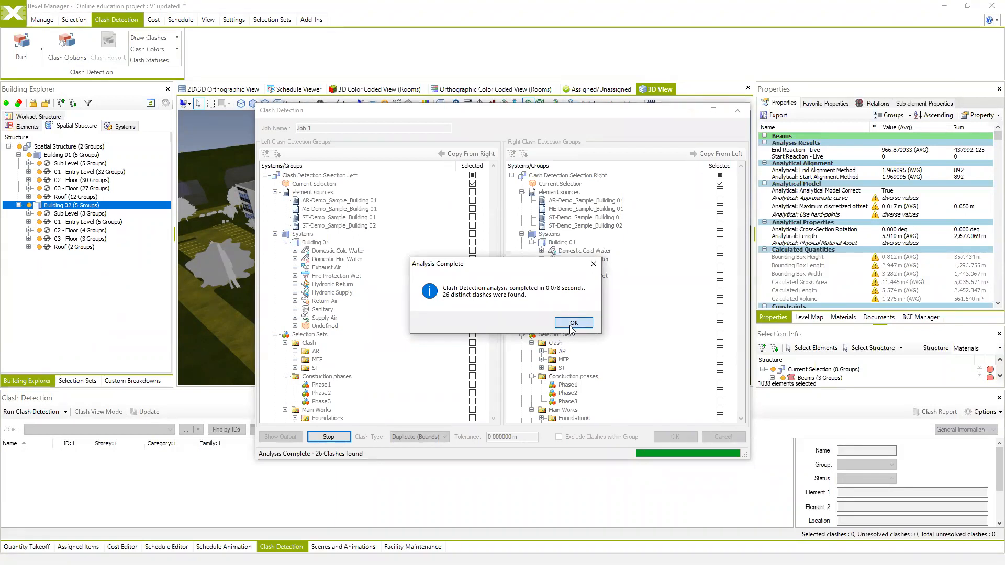
click(573, 323)
click(675, 438)
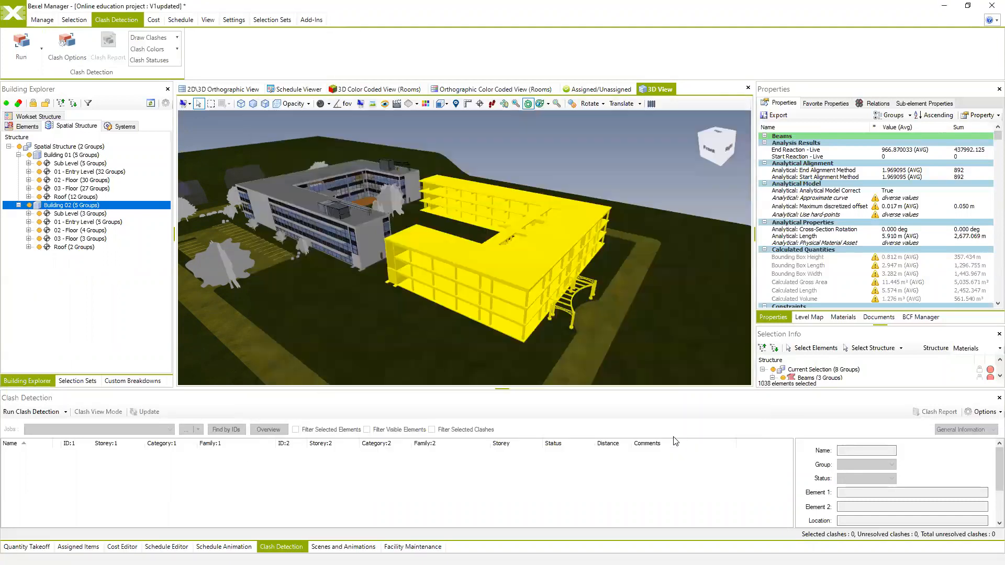
Enlarge the clash results list and look through all the clashes of Job 1
drag(438, 388, 462, 314)
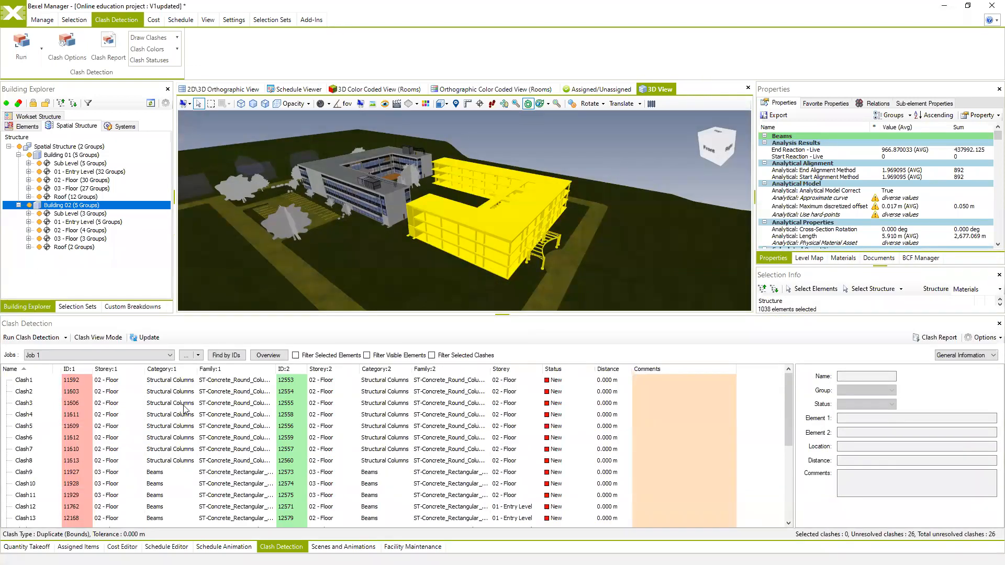
scroll(185, 410, down, 5)
scroll(210, 424, up, 5)
Show Clash5 in the 3D view and inspect its duplicated round columns
click(25, 392)
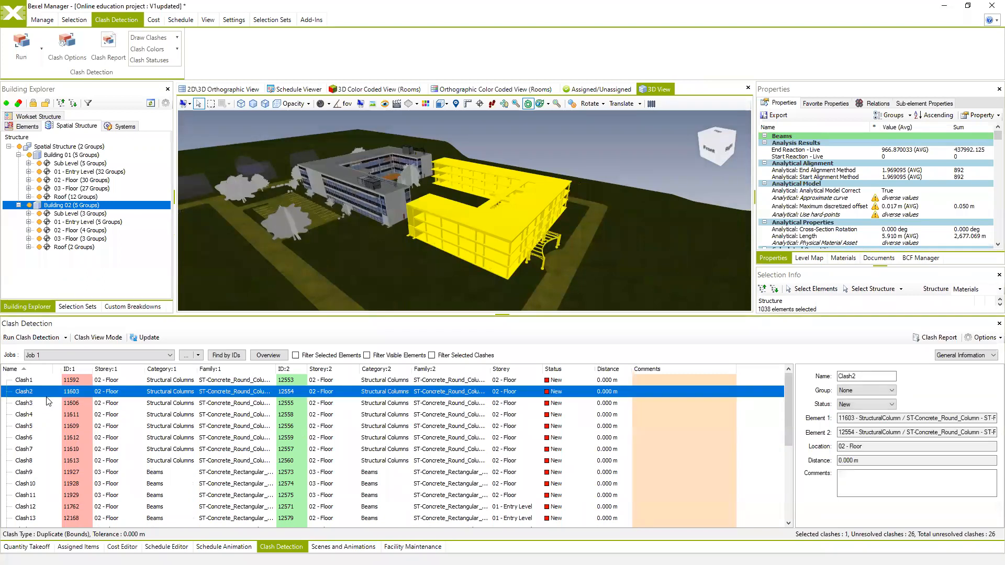
click(24, 426)
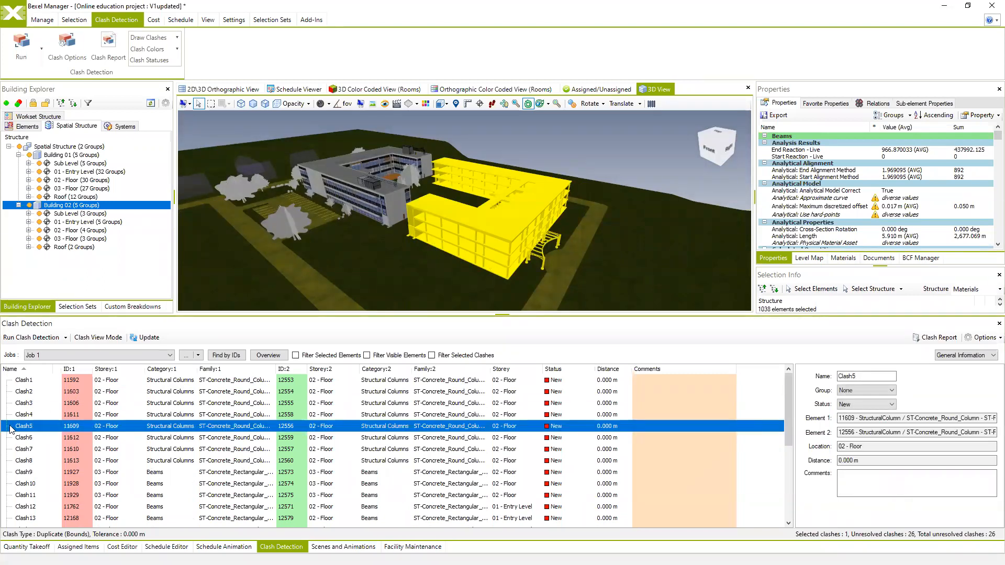
double_click(36, 427)
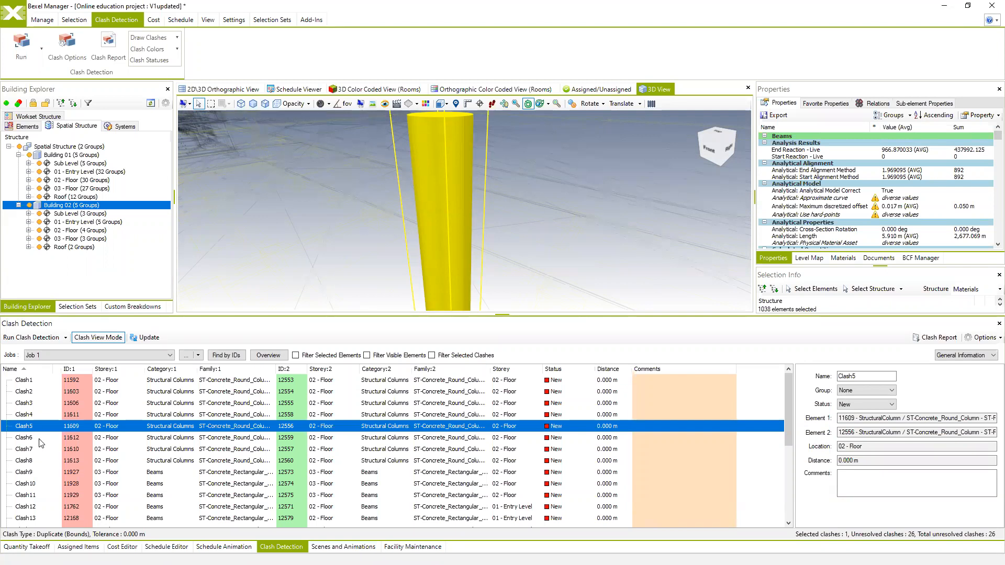
drag(386, 226, 524, 206)
scroll(524, 203, down, 3)
middle_drag(531, 204, 490, 197)
drag(491, 197, 465, 294)
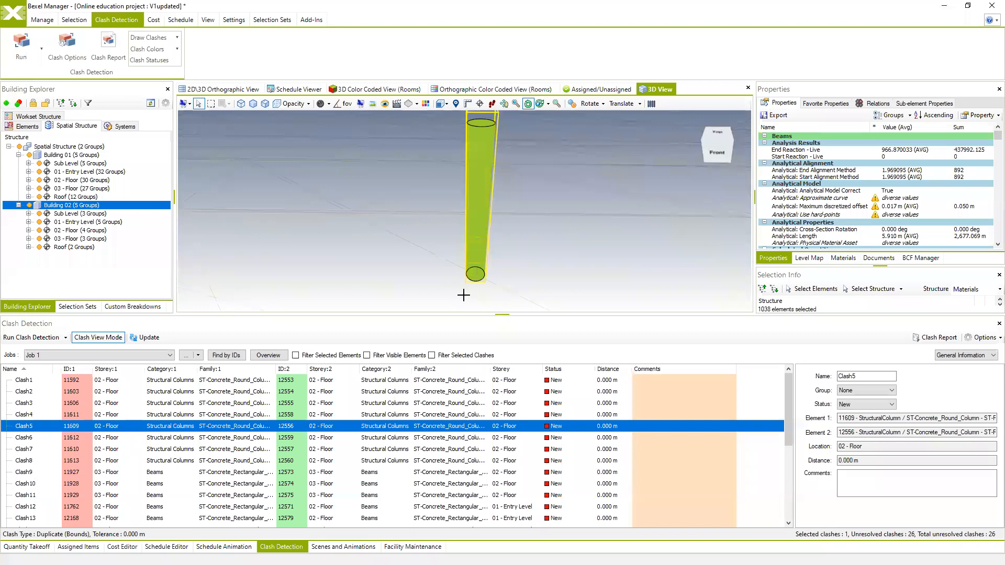
Display Clash7, Clash25 and Clash20 one after another in the 3D view for inspection
click(62, 449)
scroll(67, 458, down, 4)
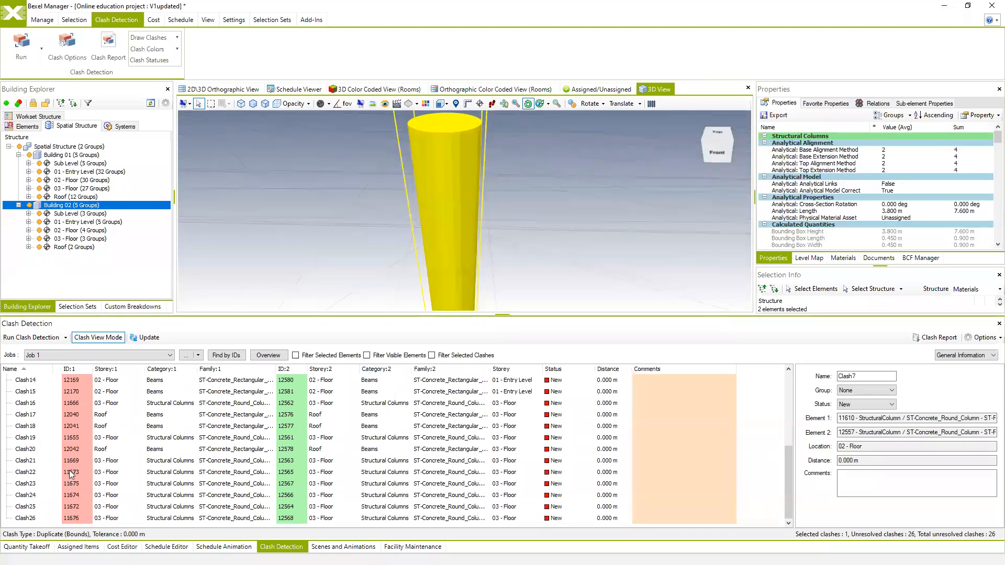
click(60, 506)
click(68, 449)
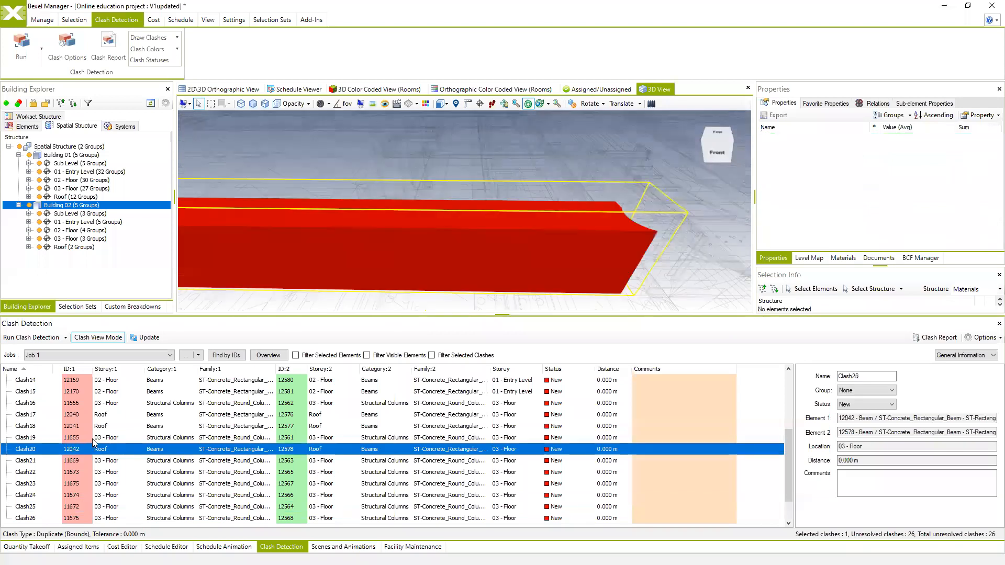
Select all clashes of Job 1 in the results list, from Clash1 through Clash26
scroll(68, 450, up, 5)
click(61, 381)
scroll(71, 460, down, 5)
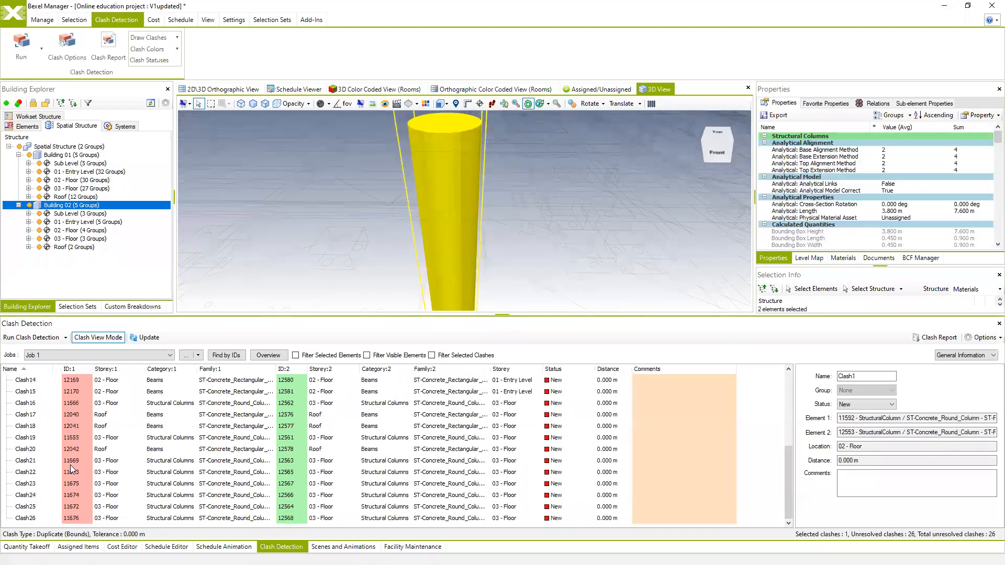
shift+click(38, 519)
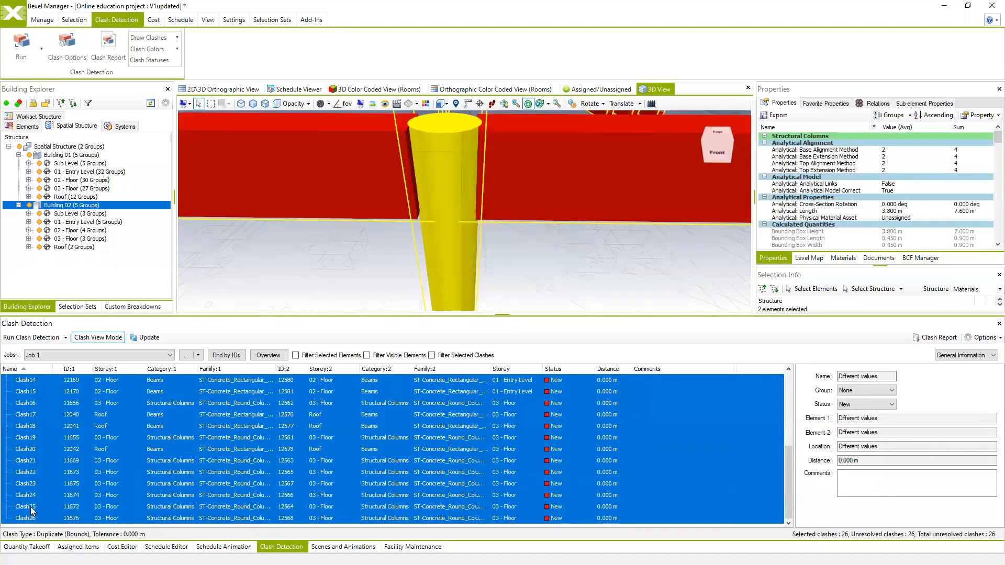
scroll(44, 518, up, 5)
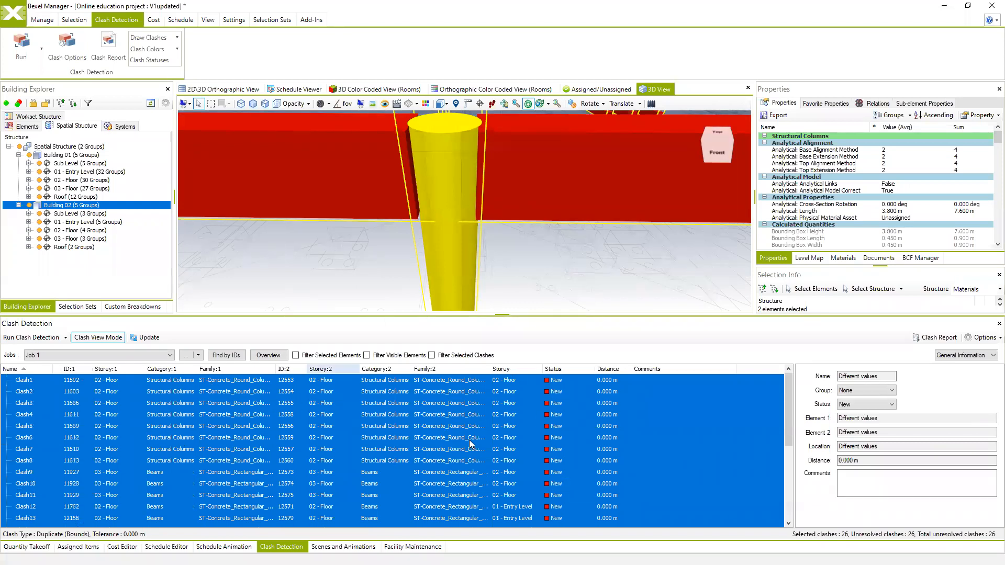
Select only the Left elements of all the selected clashes in the model
right_click(259, 419)
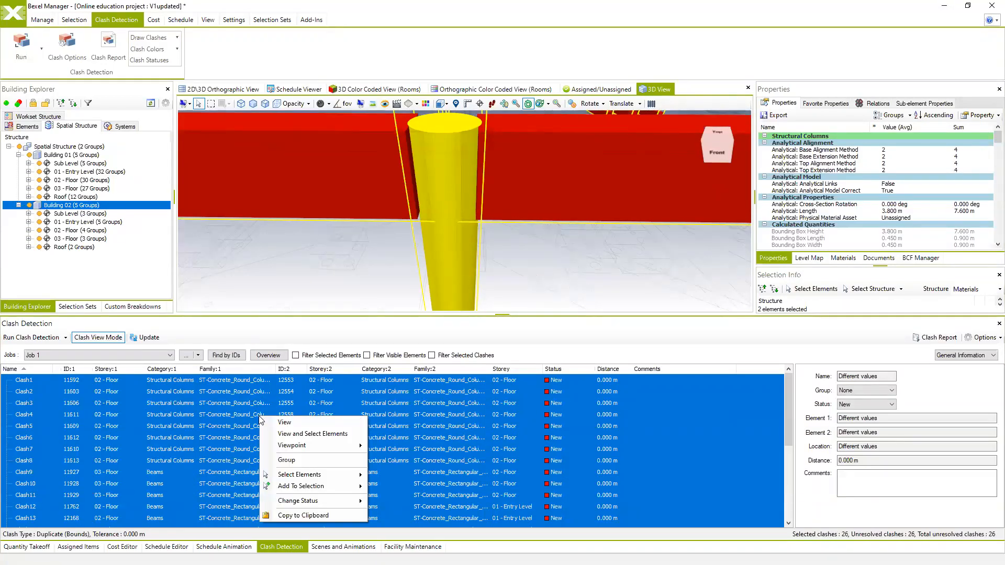
mouse_move(330, 474)
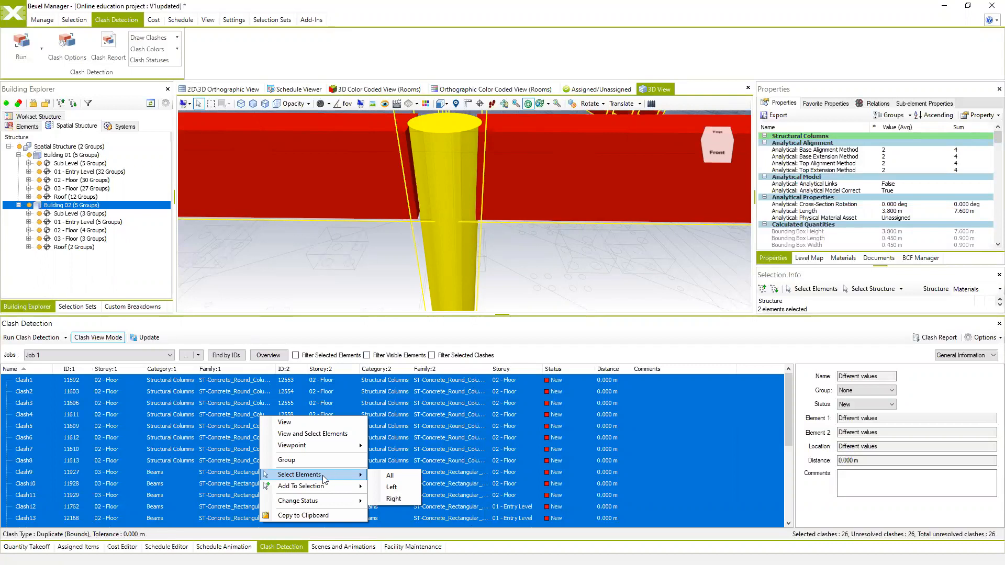
click(391, 487)
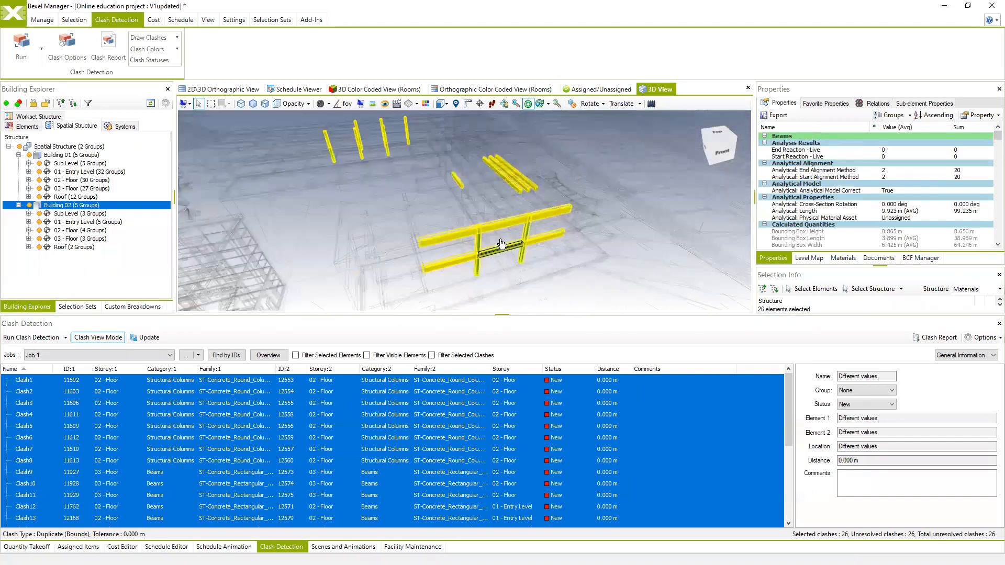
Inspect the selected duplicate beams and columns in the 3D view from several angles
middle_drag(539, 264, 451, 232)
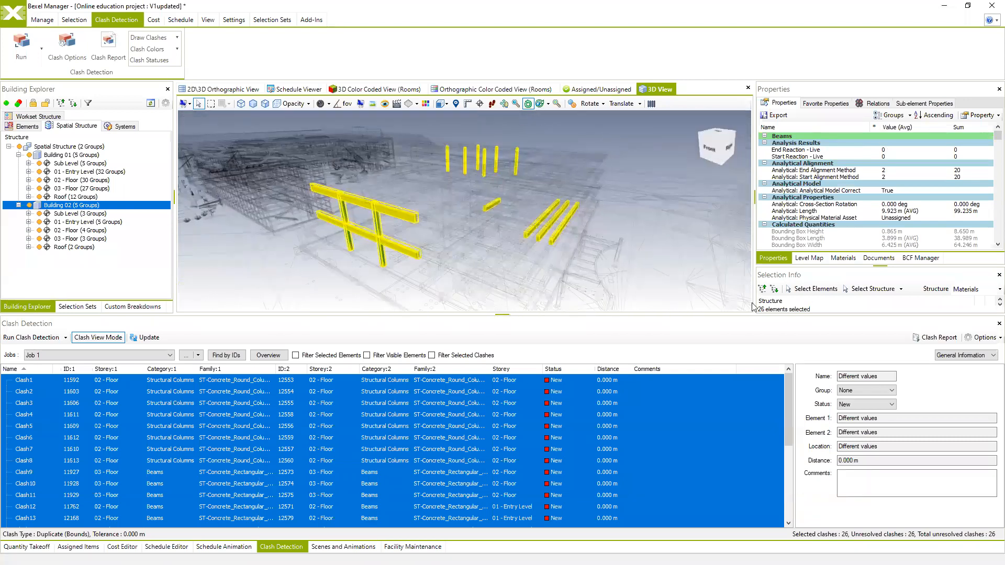
middle_drag(495, 239, 437, 240)
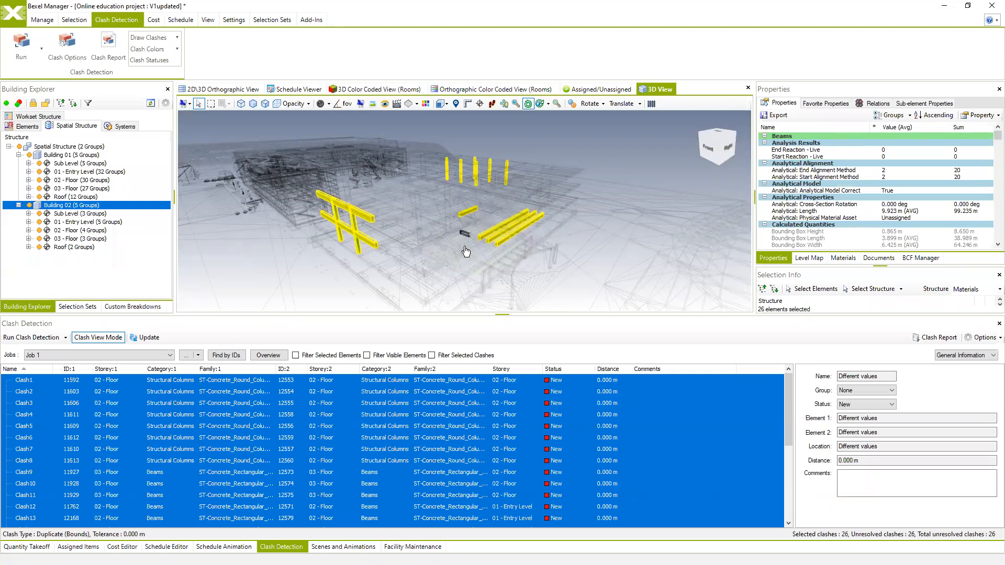
right_drag(466, 248, 473, 246)
mouse_move(464, 211)
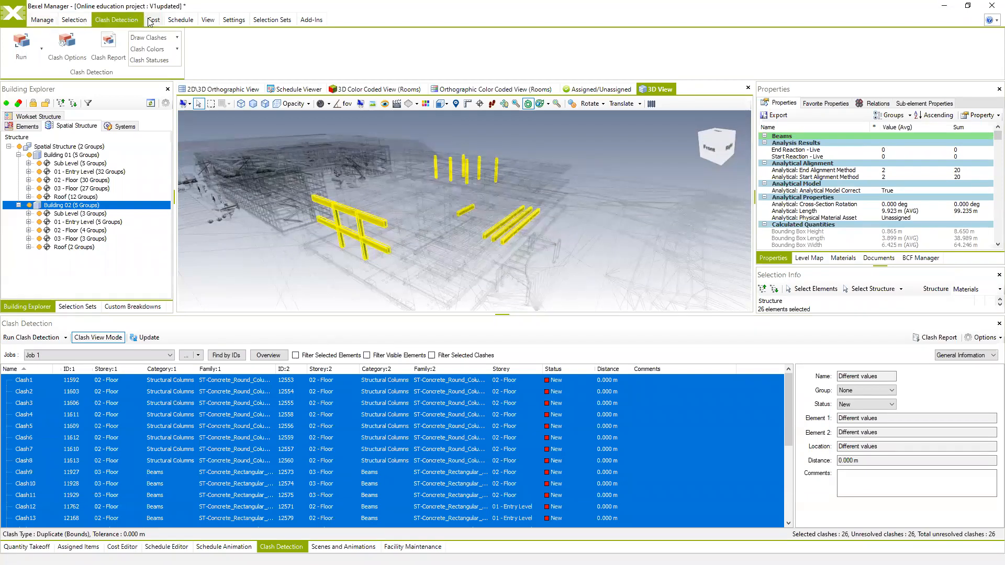
Look up the selection commands for copying the internal and source IDs of the selected elements
click(259, 21)
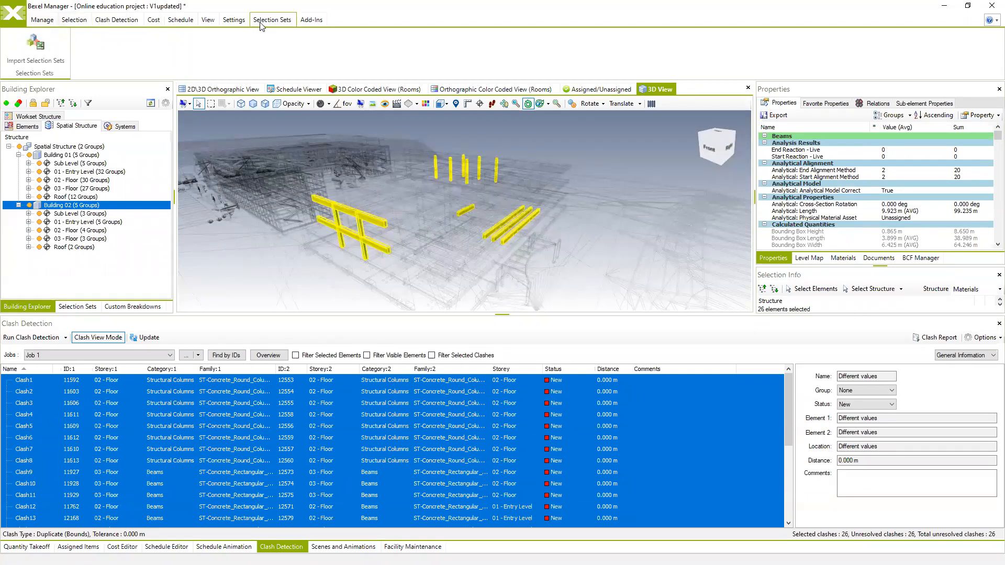
click(42, 20)
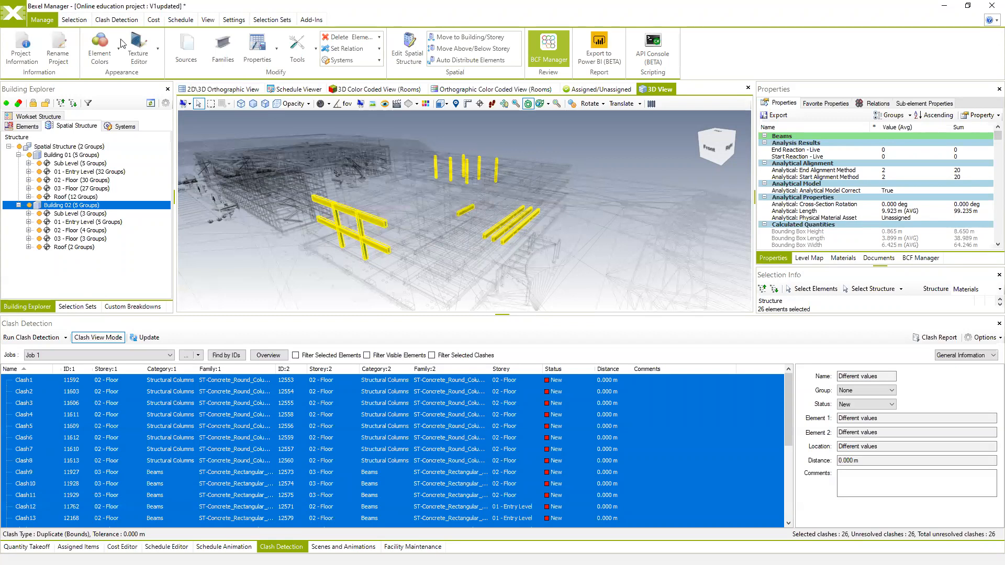
click(68, 18)
middle_drag(341, 183, 337, 197)
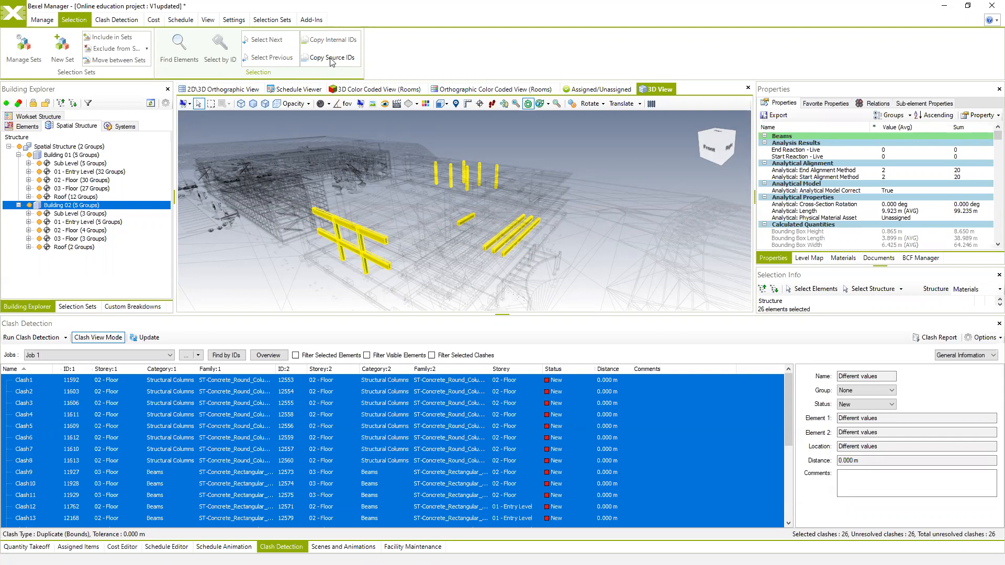
Bring up the BCF Manager and enlarge its pane in width and height
click(46, 22)
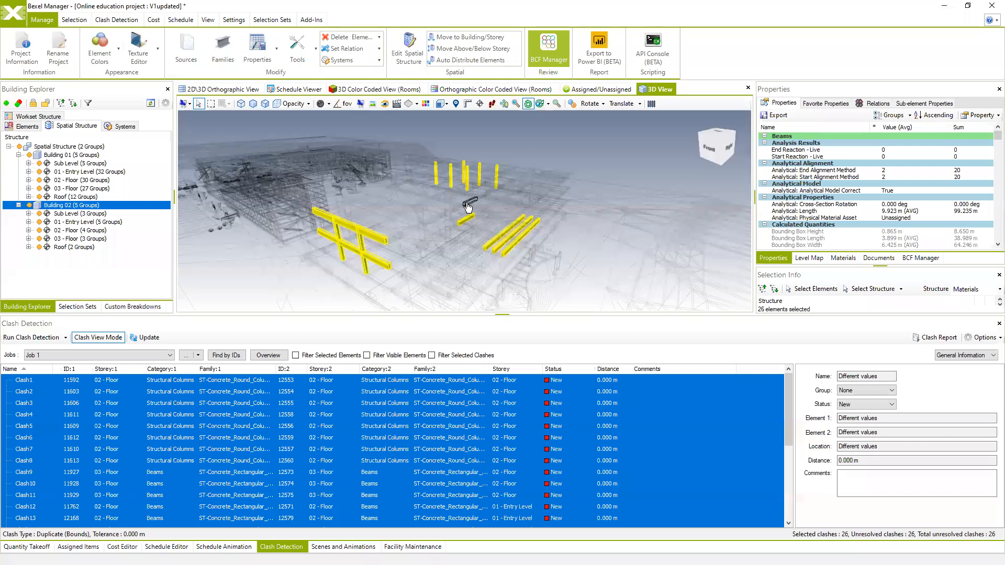
click(551, 45)
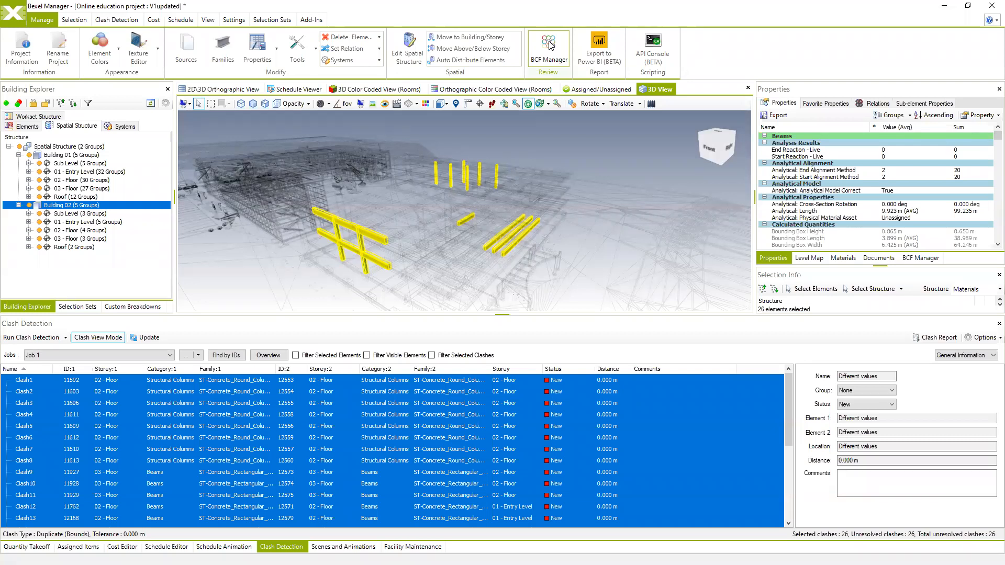
click(550, 46)
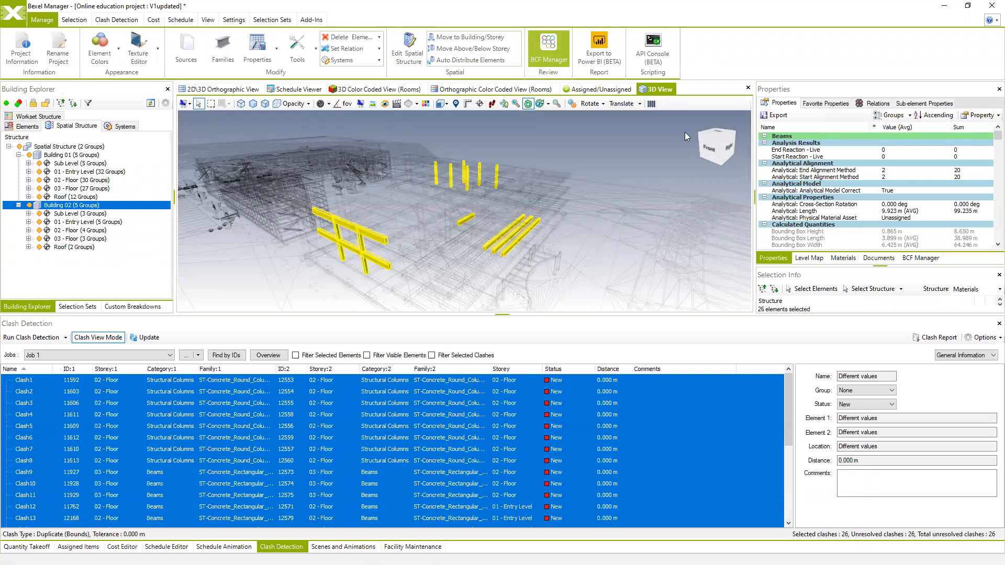
drag(754, 185, 721, 187)
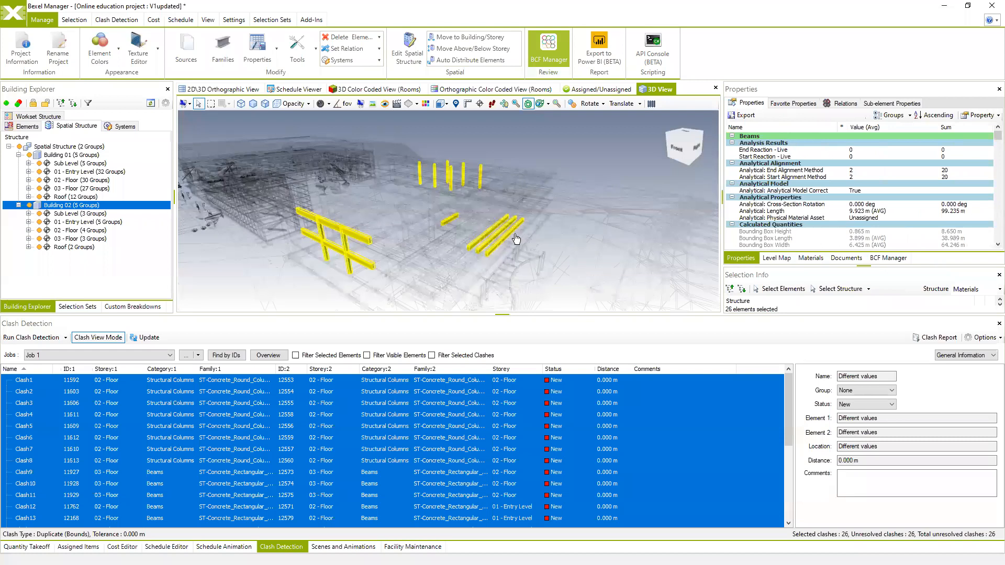
click(546, 52)
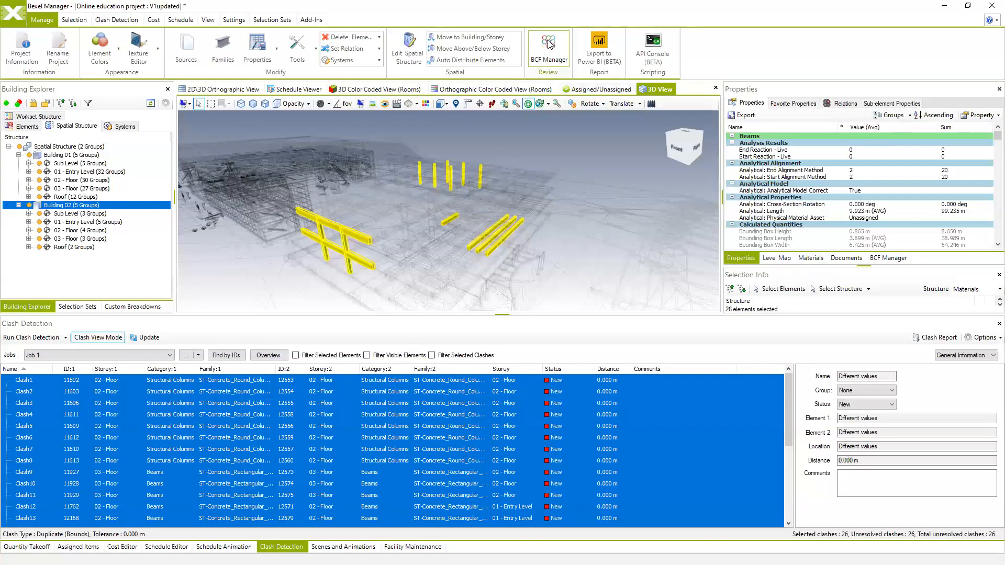
click(548, 45)
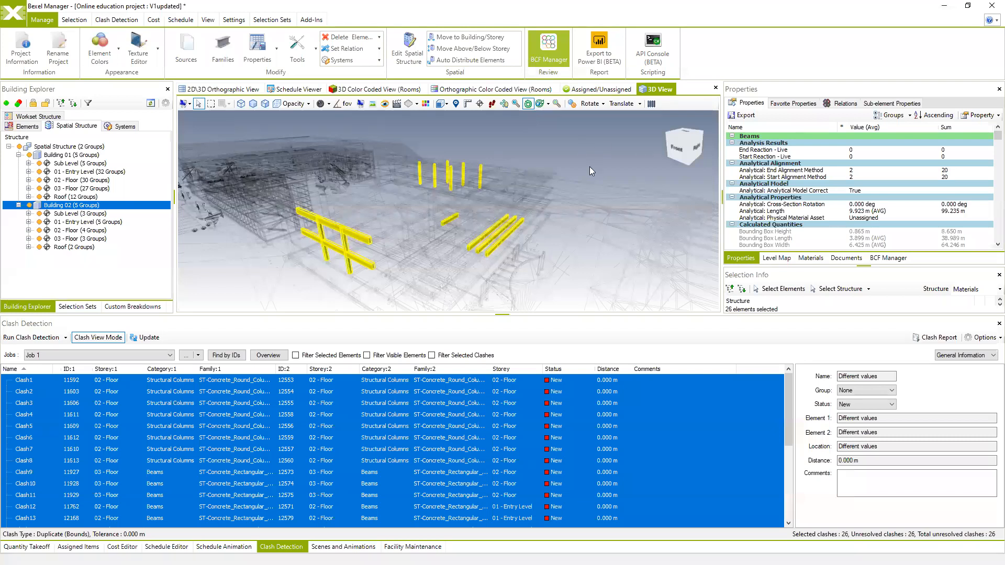
click(893, 258)
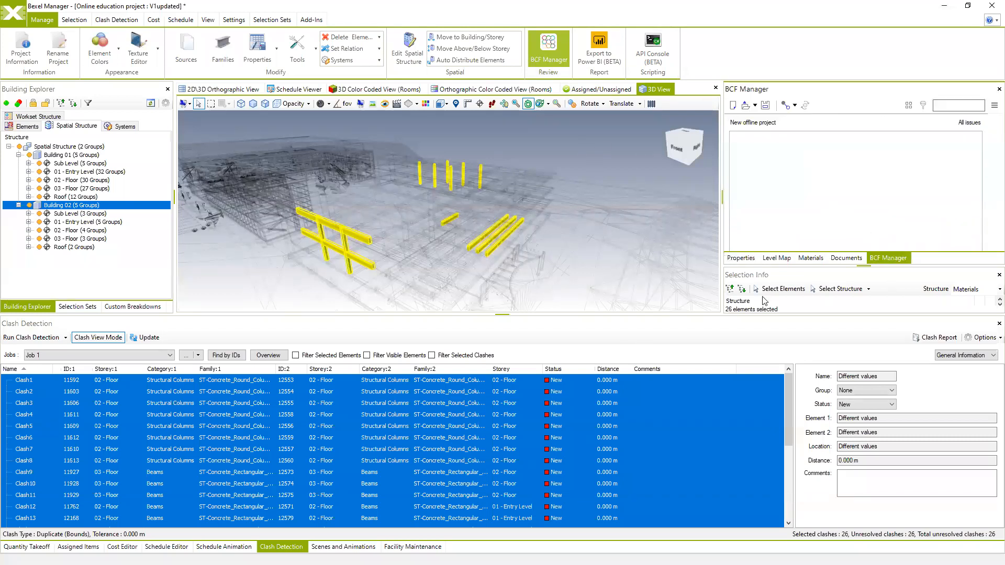
drag(800, 313, 798, 391)
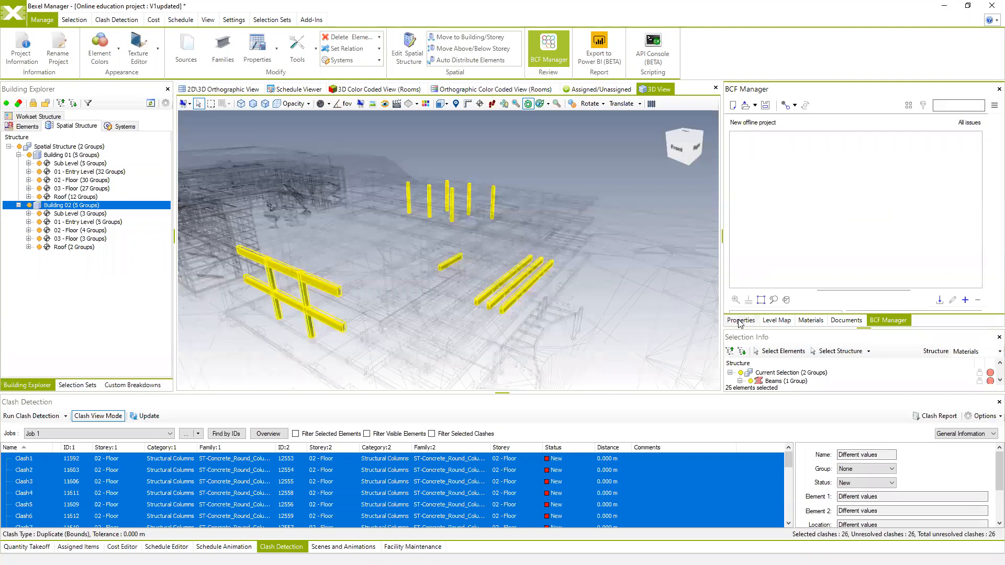
Check the selected elements' properties and their positions on Building 02's 02 - Floor level map, and return to the BCF Manager
click(740, 320)
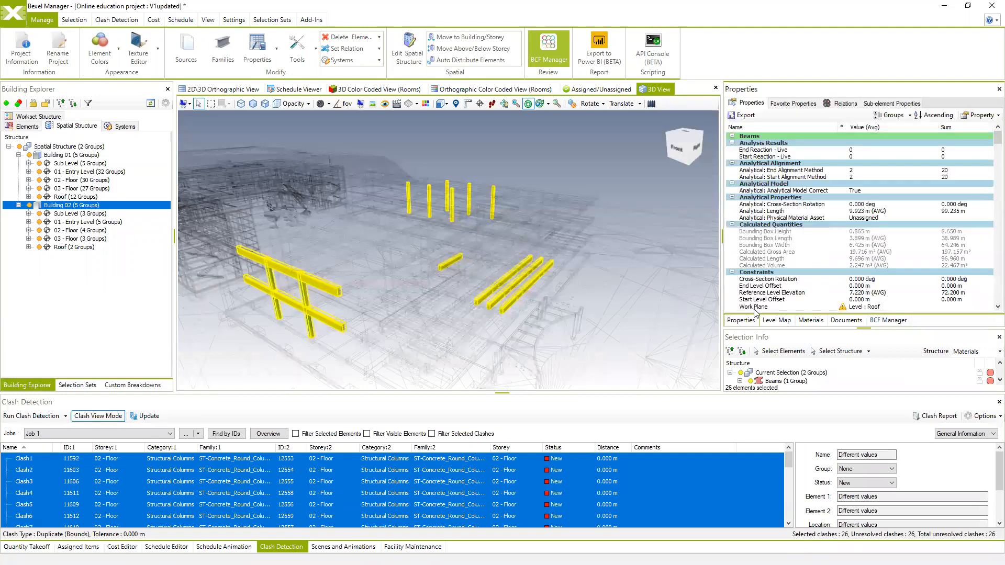
click(777, 320)
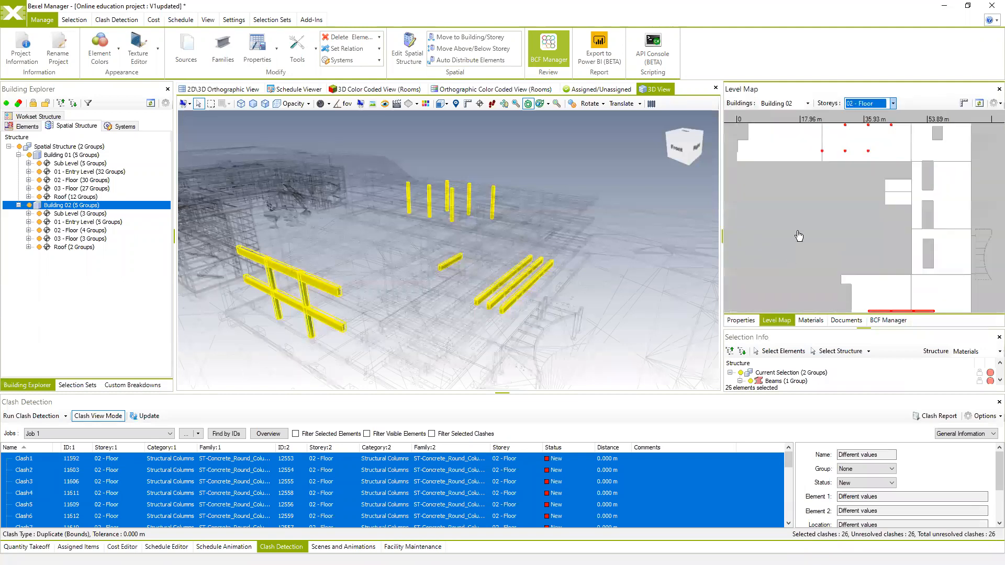
scroll(801, 237, down, 1)
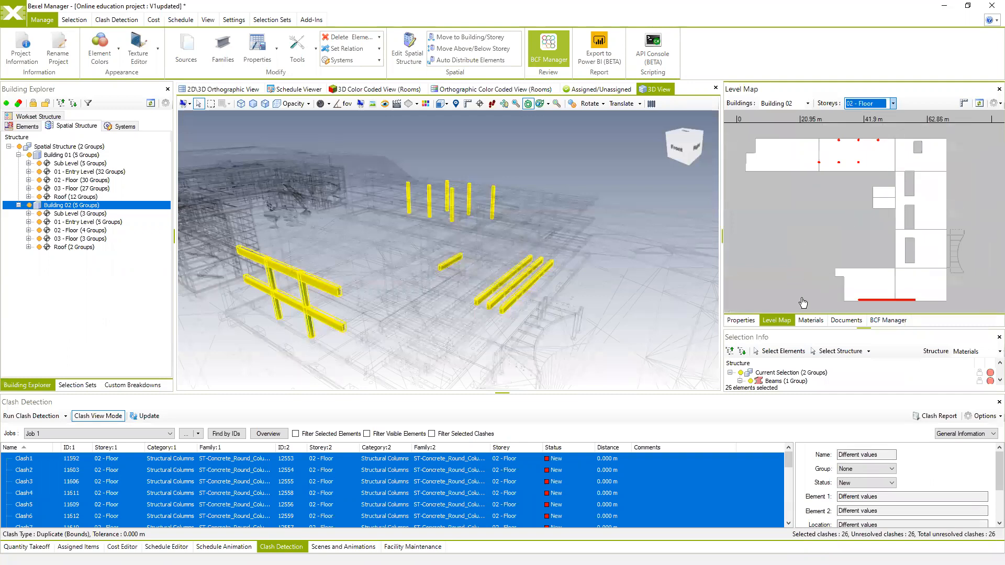
click(878, 321)
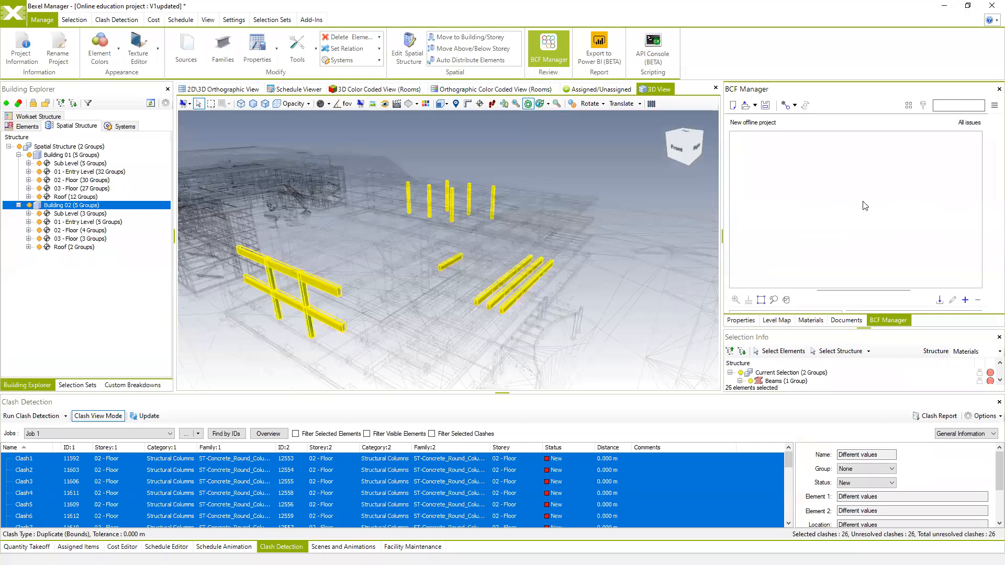
Inspect the selected beams and columns up close, and display Clash3 and Clash2 in the 3D view
middle_drag(417, 301, 565, 229)
scroll(544, 265, up, 3)
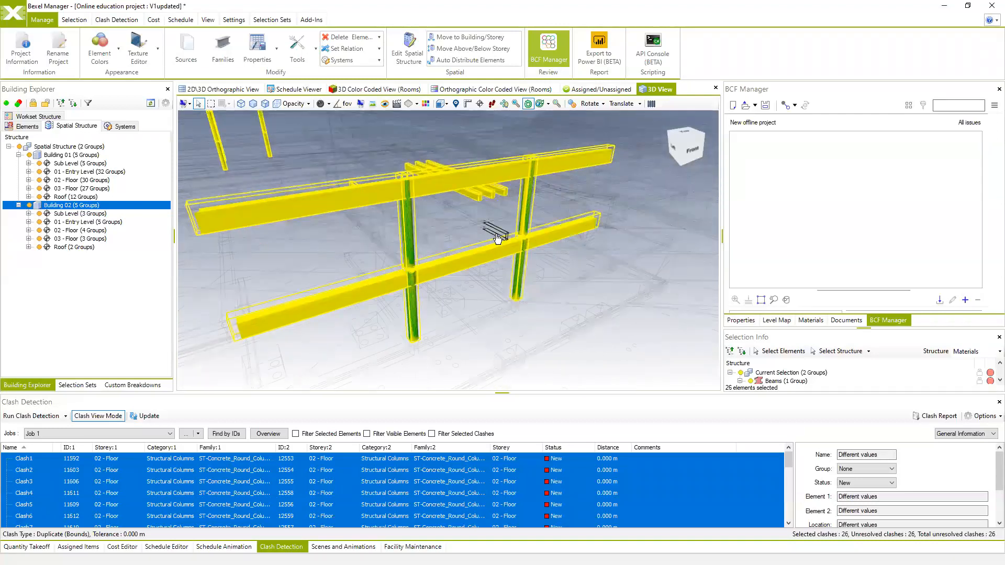
click(74, 483)
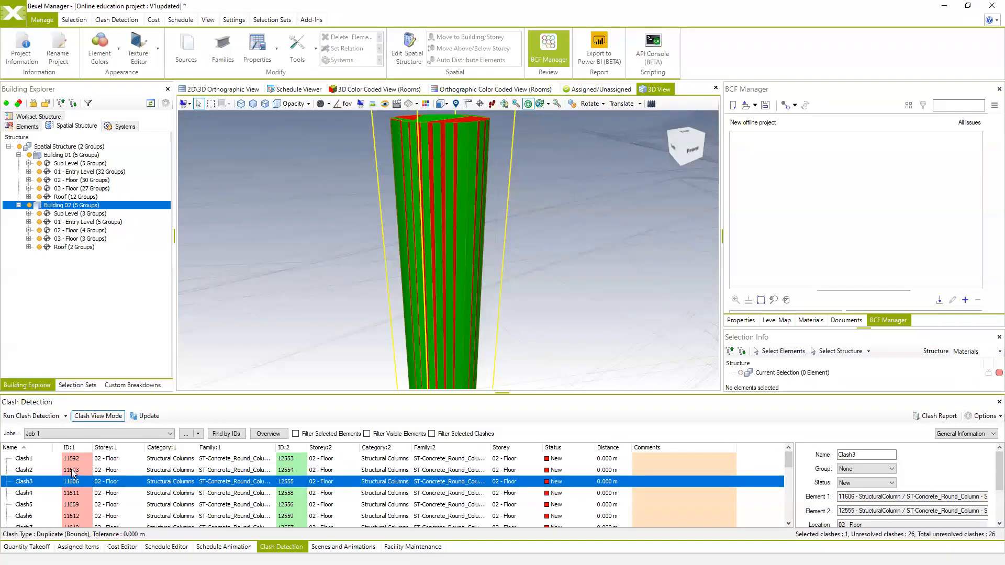
click(73, 471)
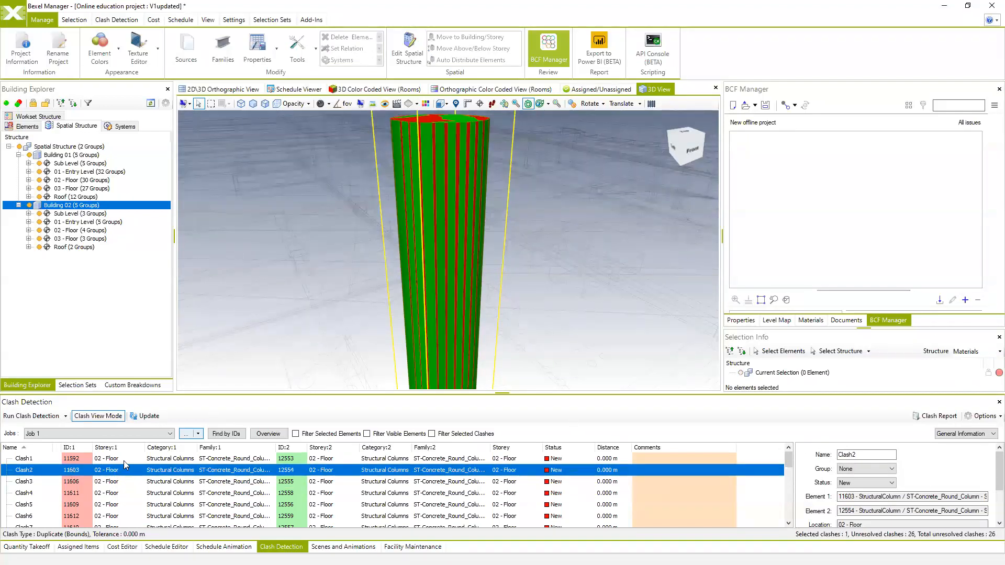
Display Clash3 and start a new BCF issue for it with the title "New Duplicate column"
click(88, 482)
click(965, 300)
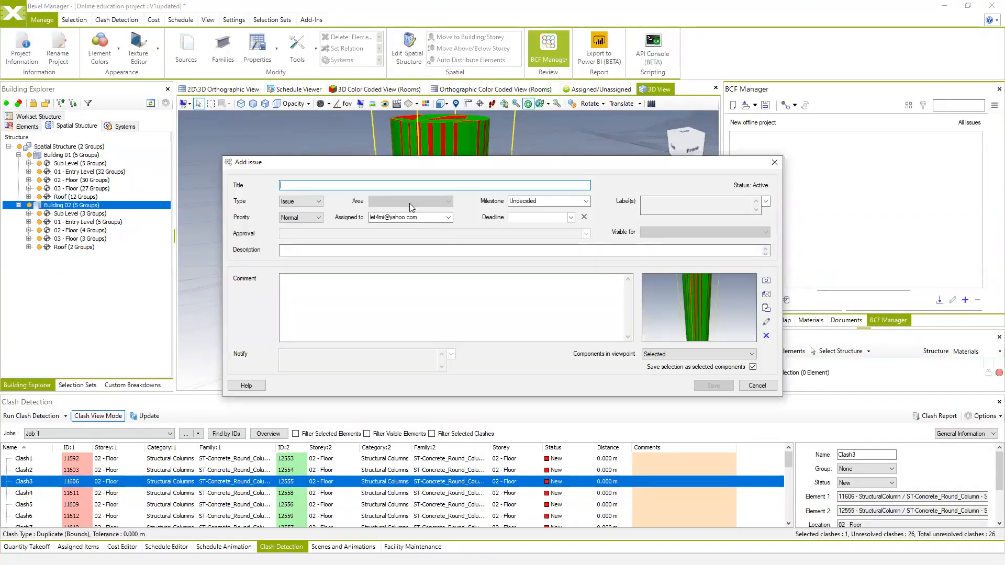
text(New Duplicate column)
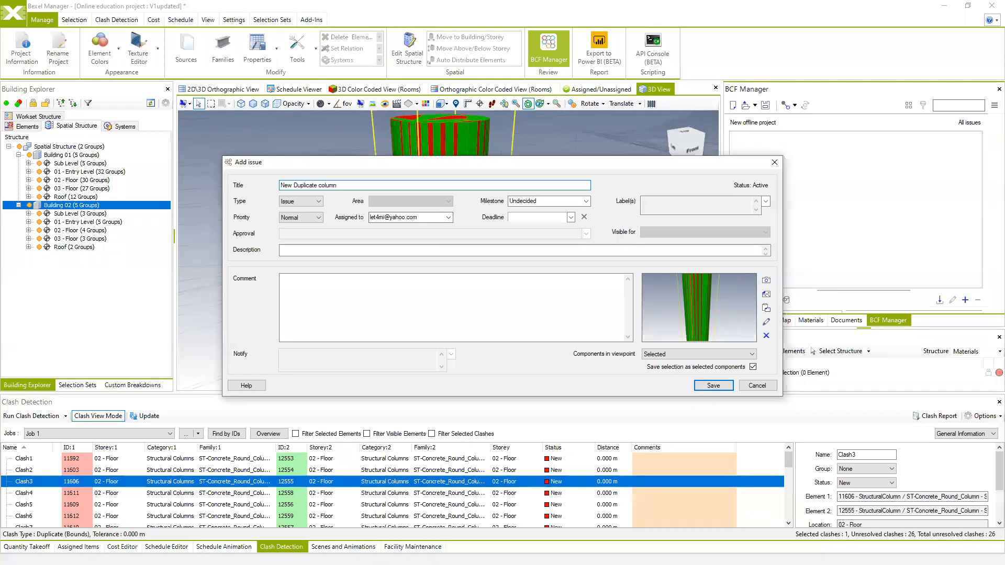
Reuse the issue's title as its description and extend it to "New Duplicate structural column"
drag(340, 186, 270, 186)
key(ctrl+c)
click(309, 250)
key(ctrl+v)
key(BackSpace)
click(319, 250)
text(structural)
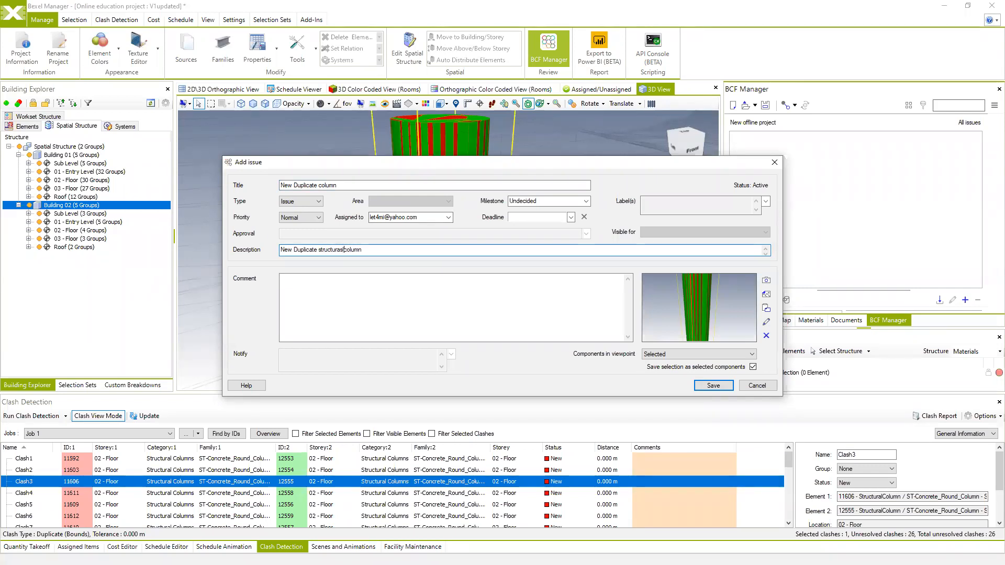
key(BackSpace)
click(406, 287)
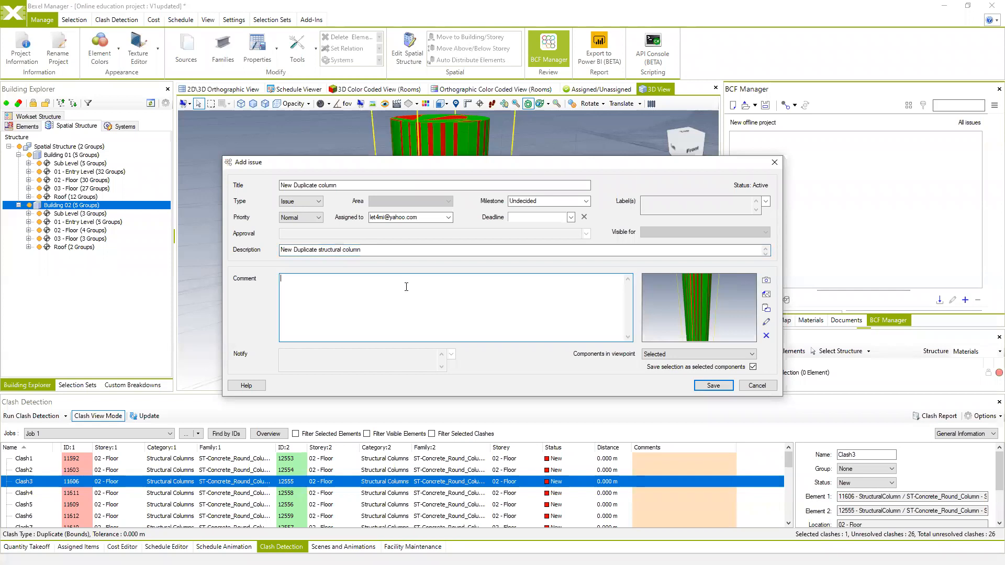
Give the issue the deadline 22-04-2020 and set its components in viewpoint to "None = shows whole model"
click(570, 217)
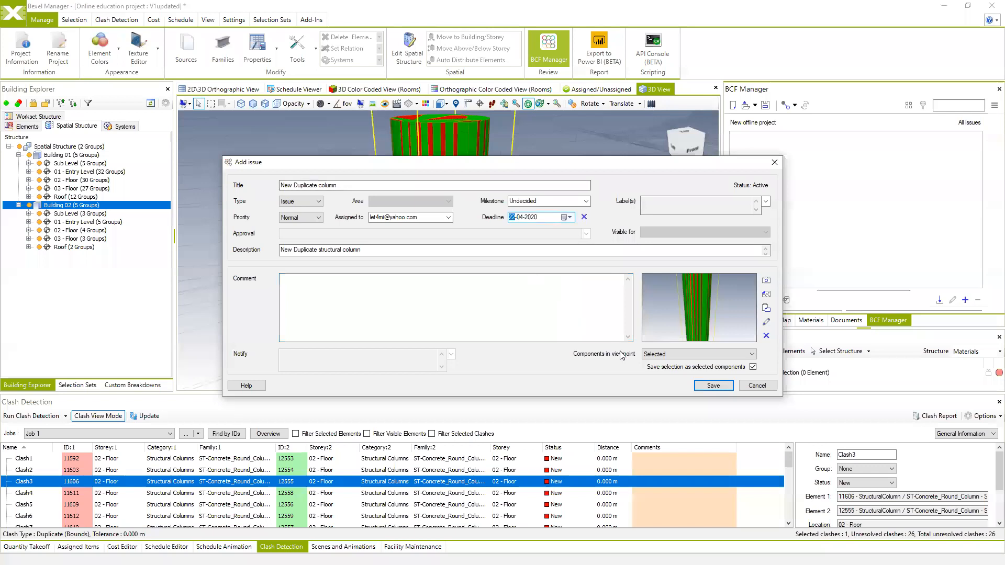
click(587, 201)
click(588, 202)
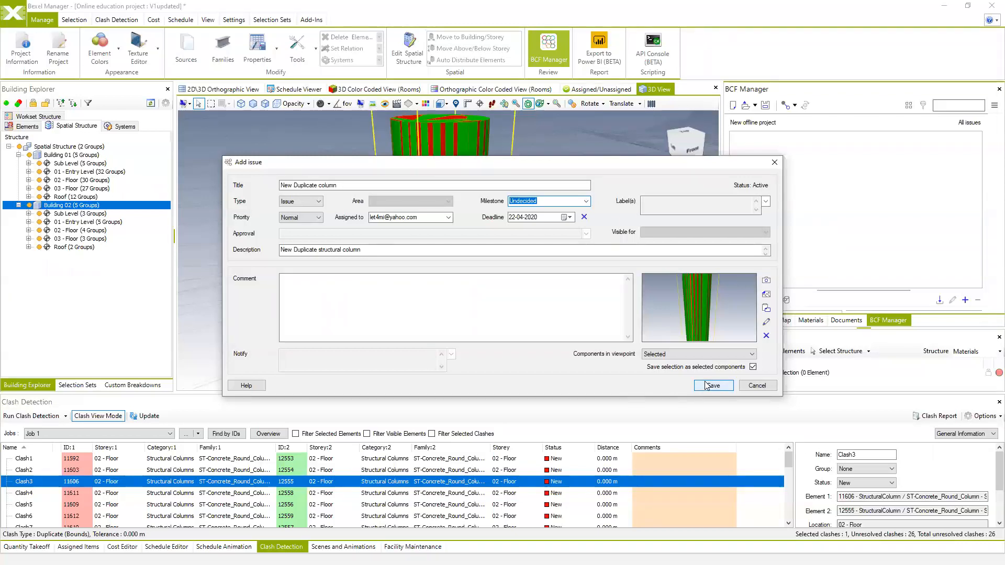
click(752, 355)
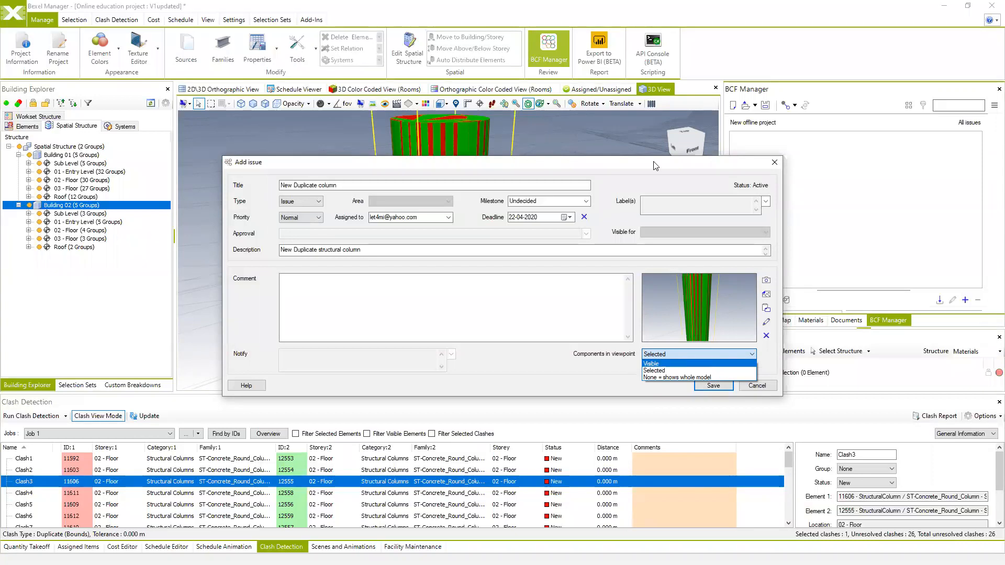
click(679, 377)
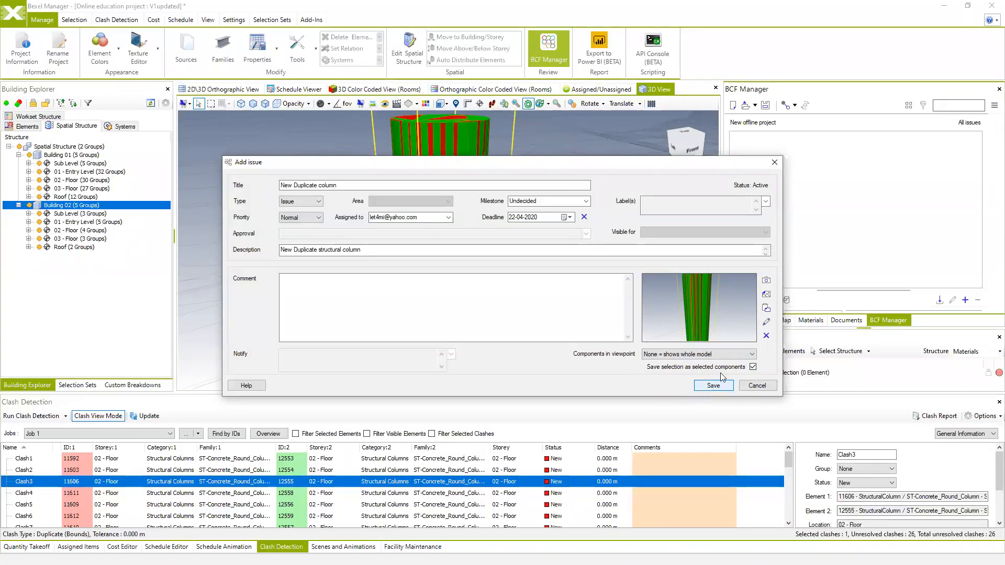
Set the new issue's components in viewpoint to Visible and save the issue
click(752, 354)
click(696, 371)
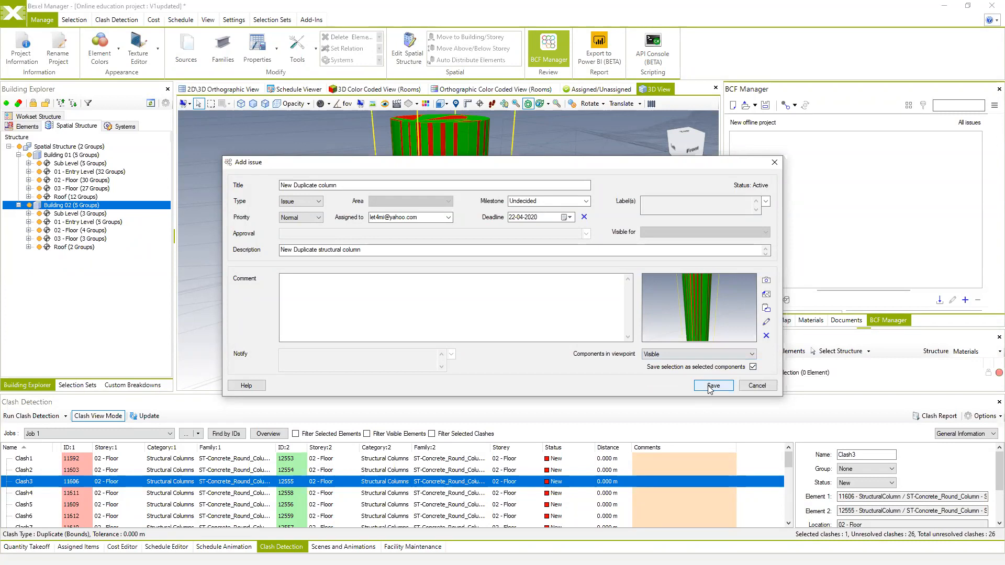
click(714, 385)
Select all clashes from Clash1 to Clash26 and add them to the BCF project as issues, creating the missing viewpoints
scroll(637, 241, down, 2)
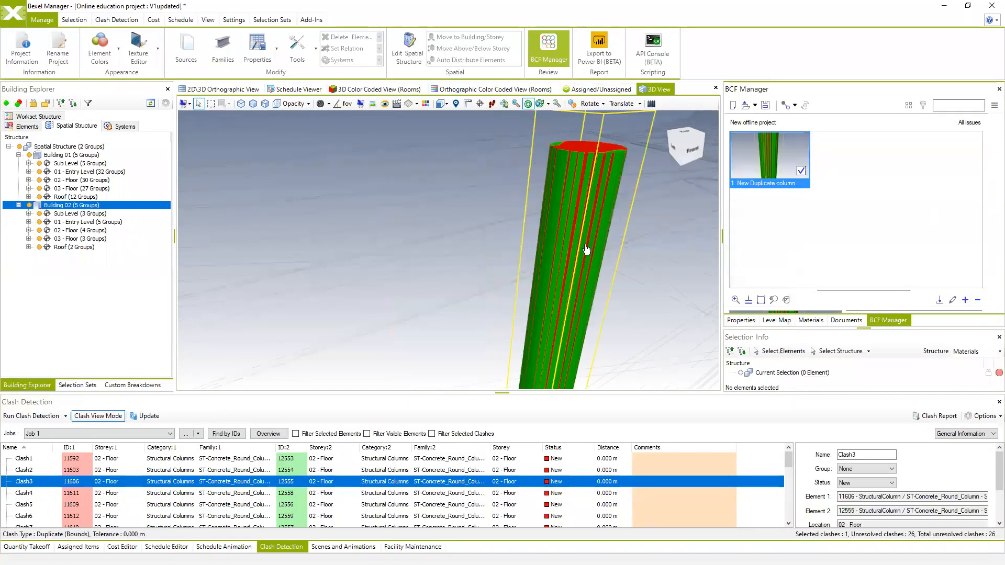
middle_drag(590, 267, 531, 265)
scroll(532, 264, down, 1)
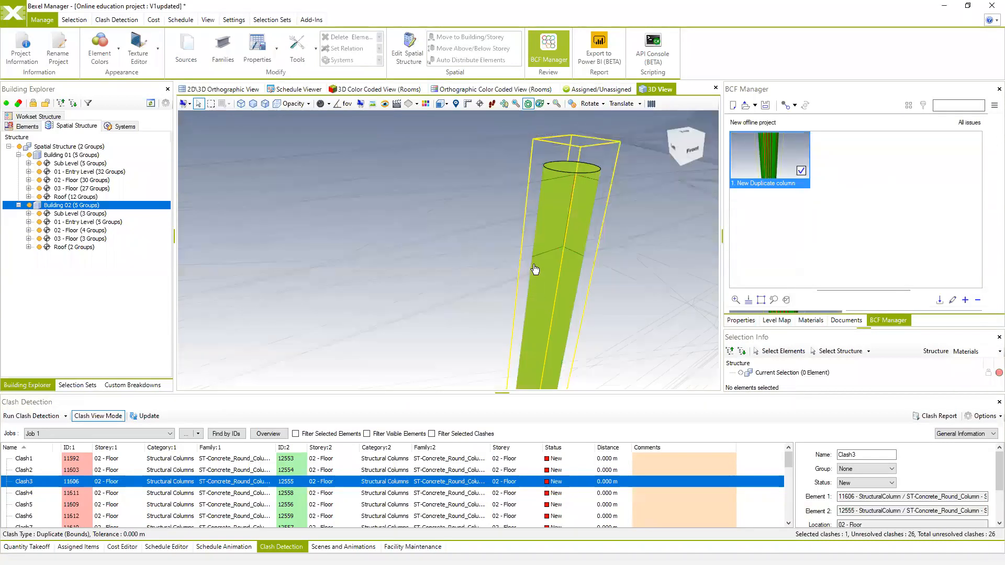
scroll(451, 300, down, 2)
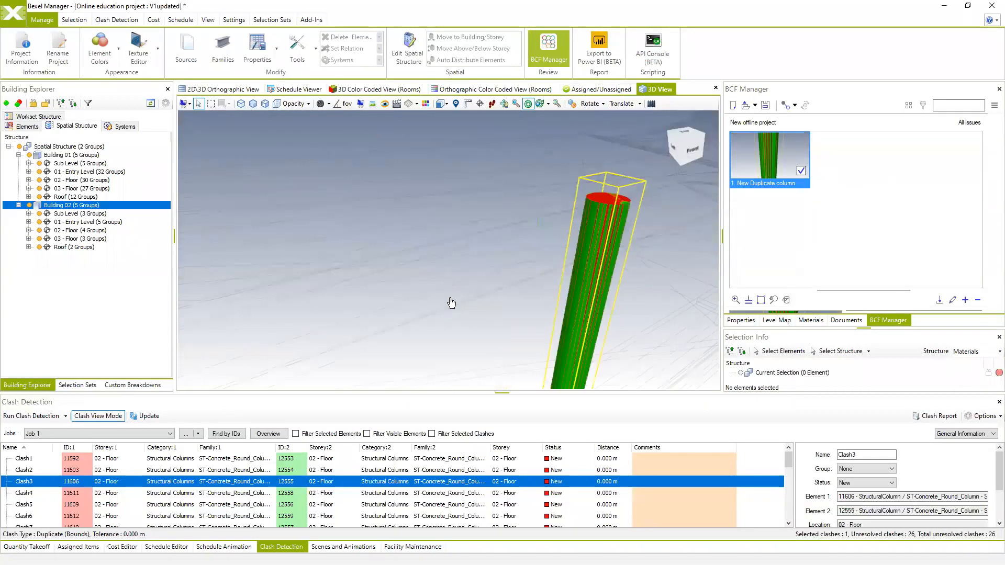
click(37, 460)
scroll(40, 471, down, 7)
shift+click(43, 516)
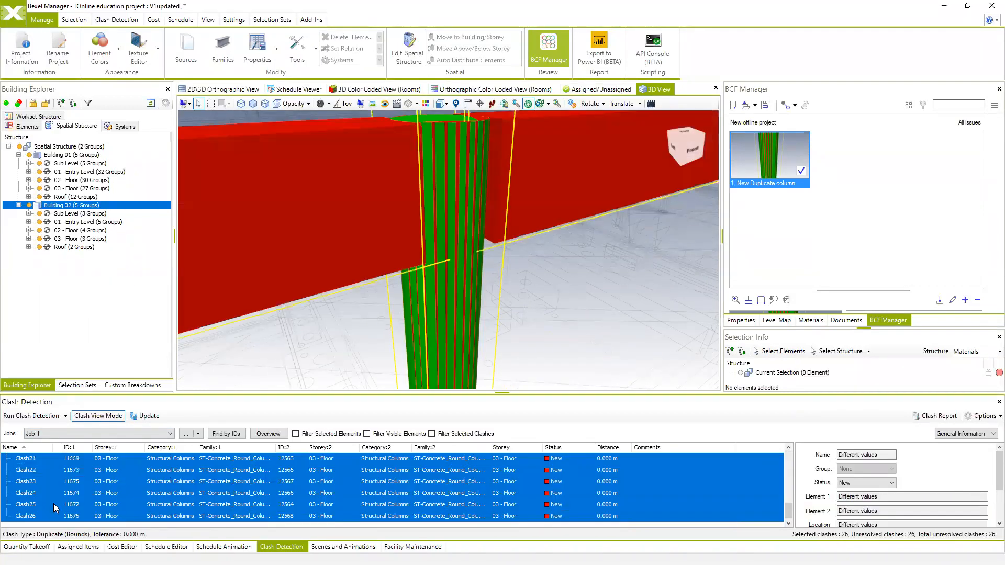
drag(38, 484, 854, 220)
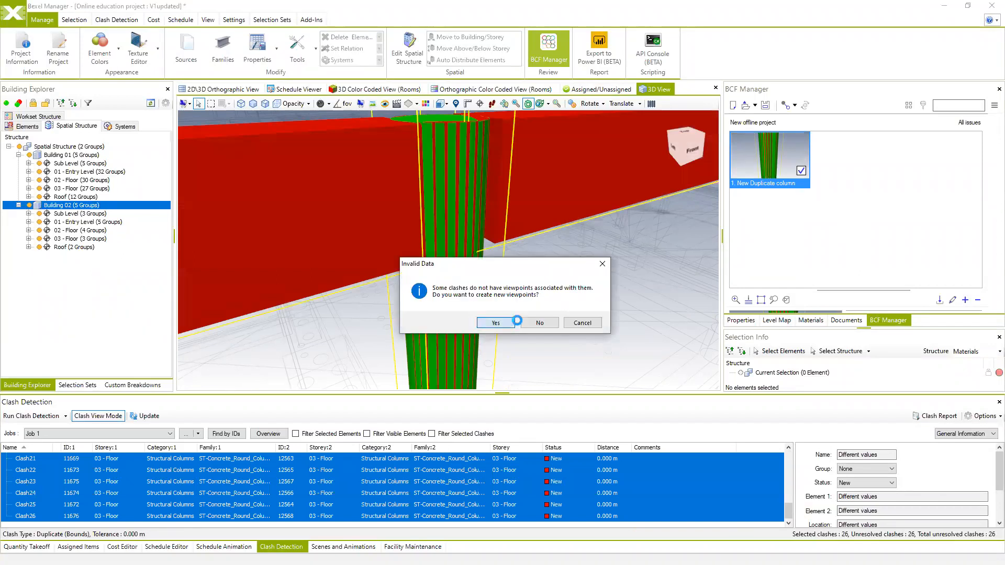
click(495, 323)
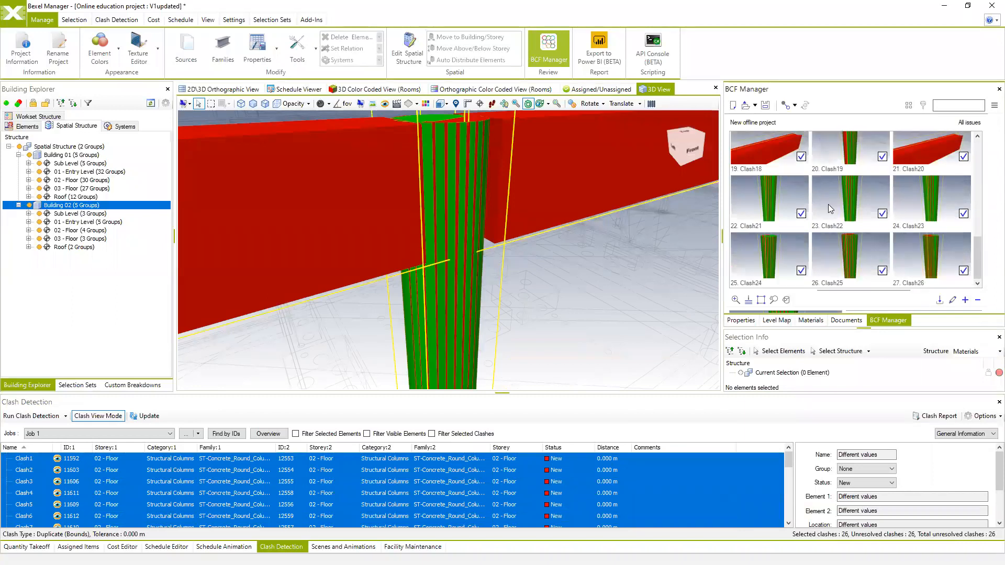
Review the BCF issues Clash22, Clash20 and Clash18 through their viewpoints in the 3D view
click(855, 215)
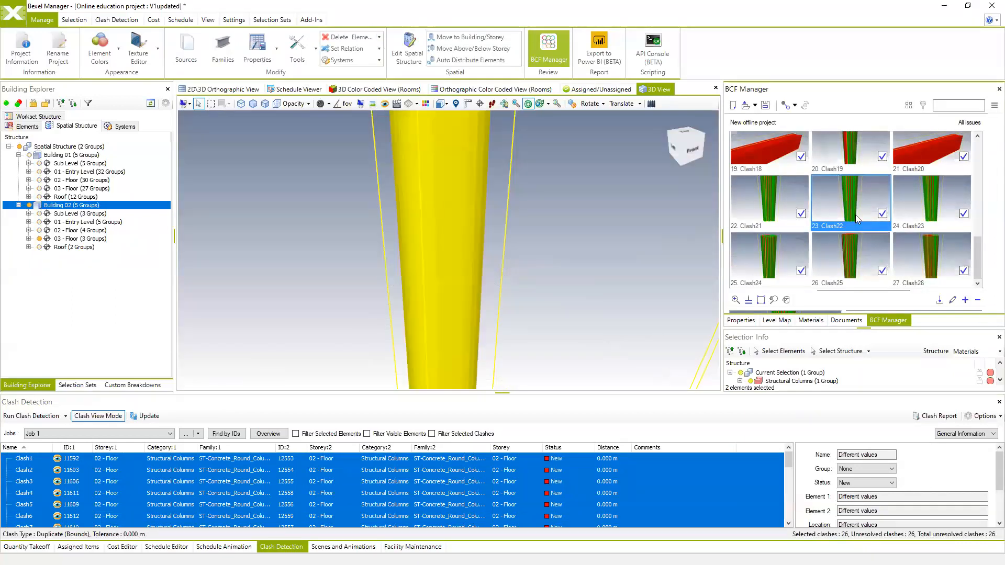
click(936, 150)
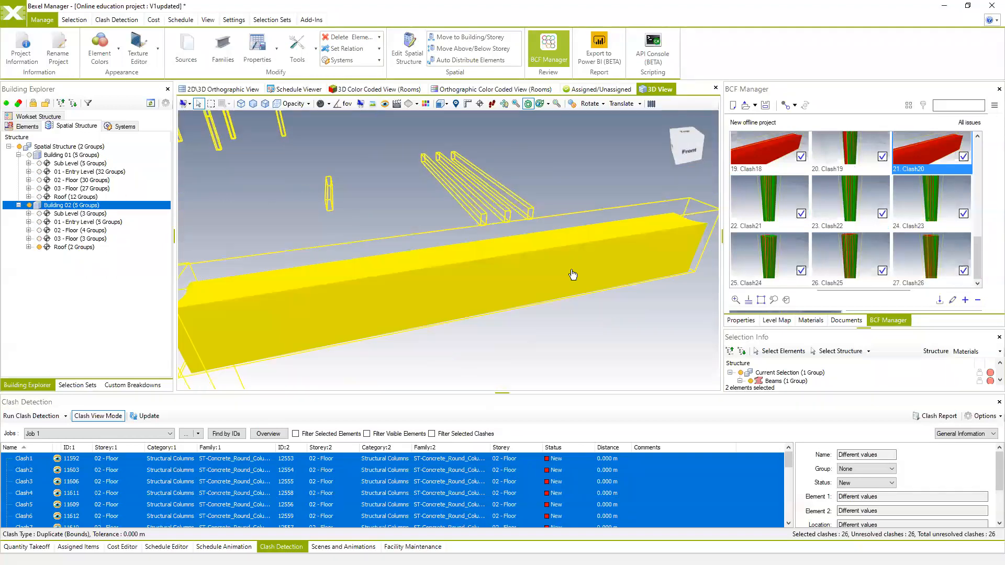
click(777, 155)
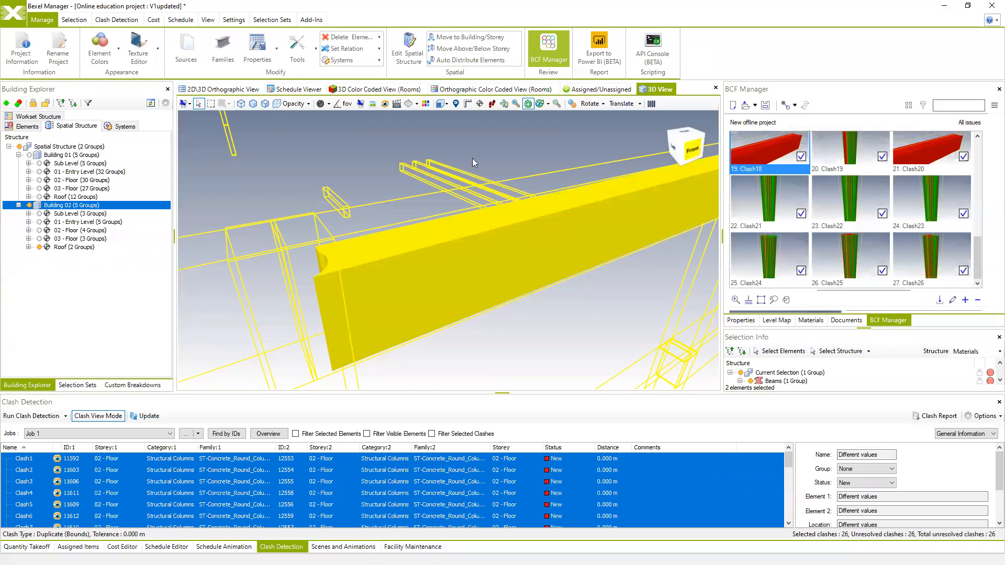
scroll(472, 320, down, 3)
middle_drag(529, 322, 477, 280)
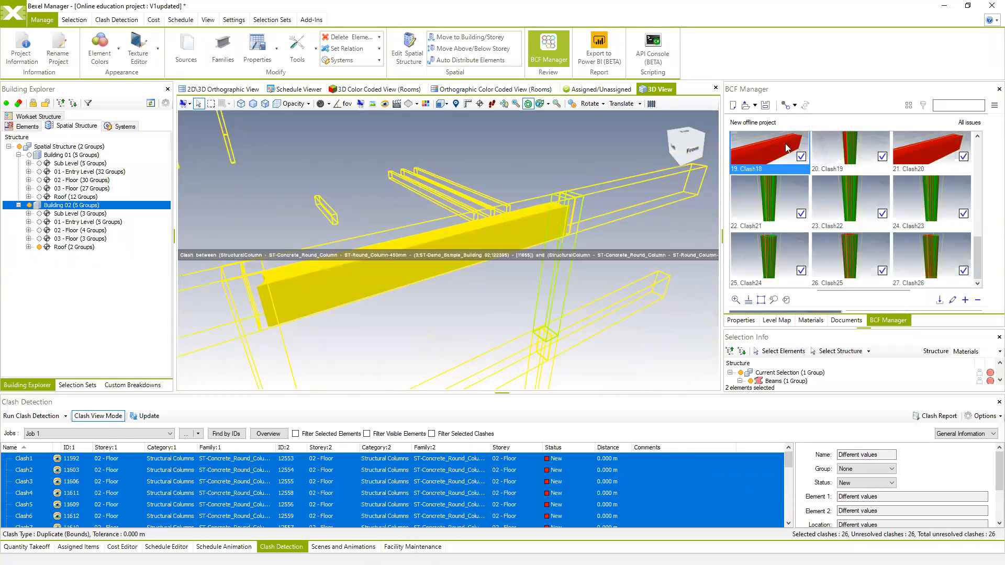
Save all issues to New Volume (D:) as the BCF 2.1 file "New duplicate" without opening another BCF file
click(745, 106)
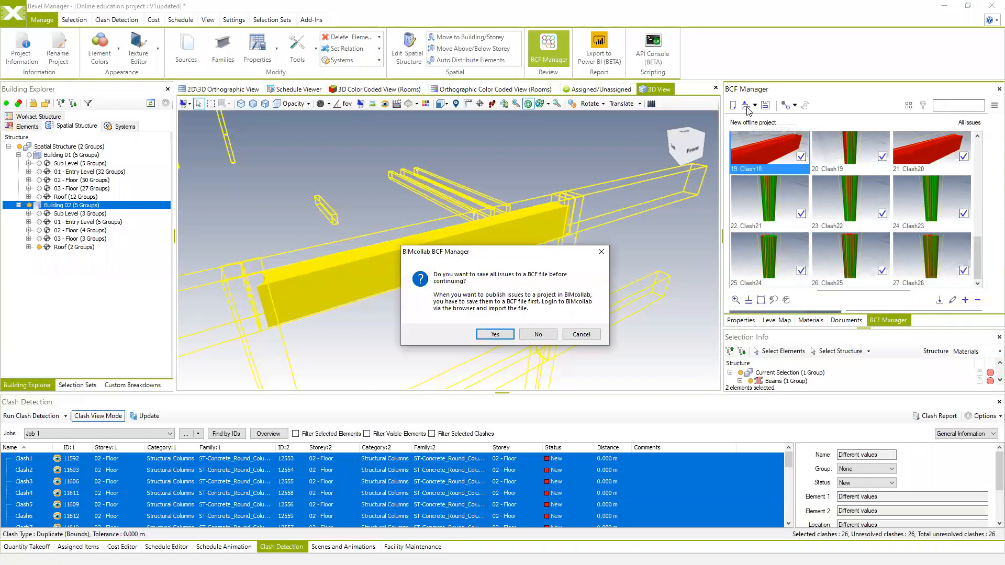
click(503, 337)
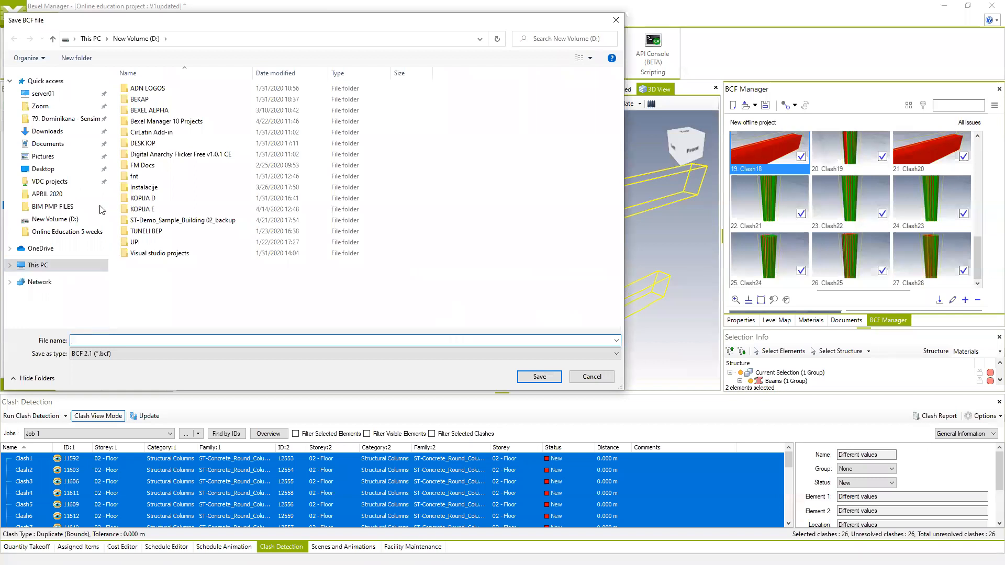
click(52, 220)
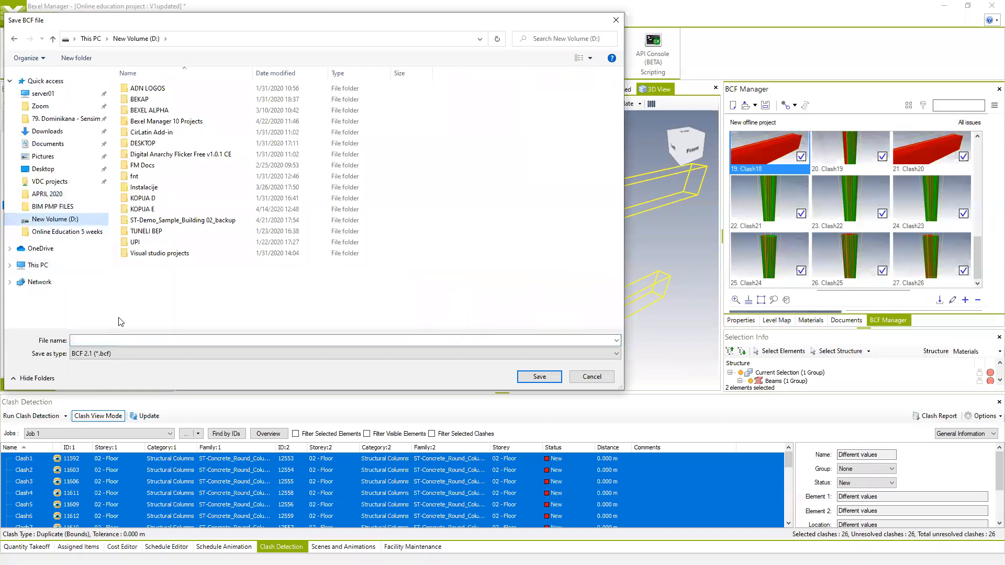
click(108, 343)
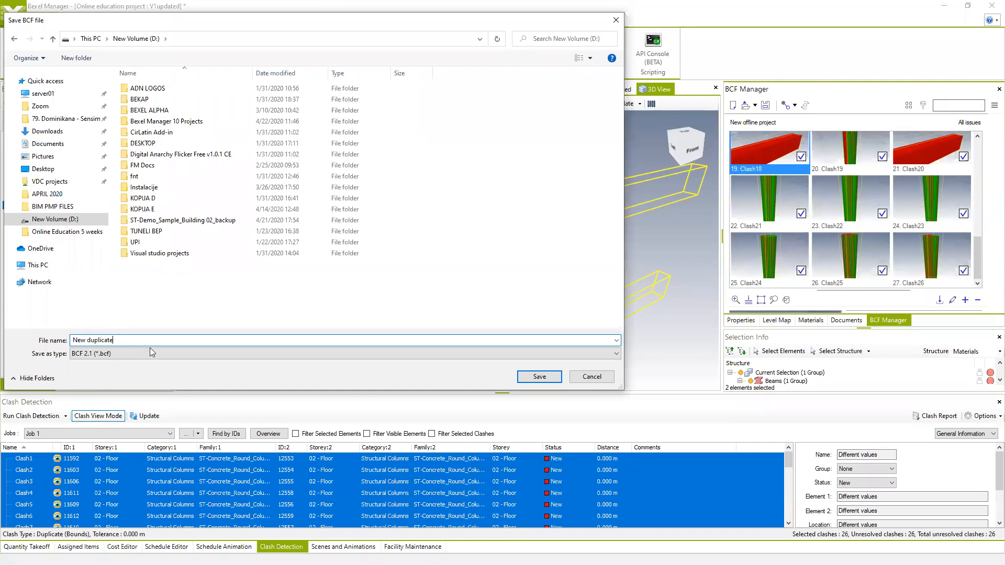
click(549, 377)
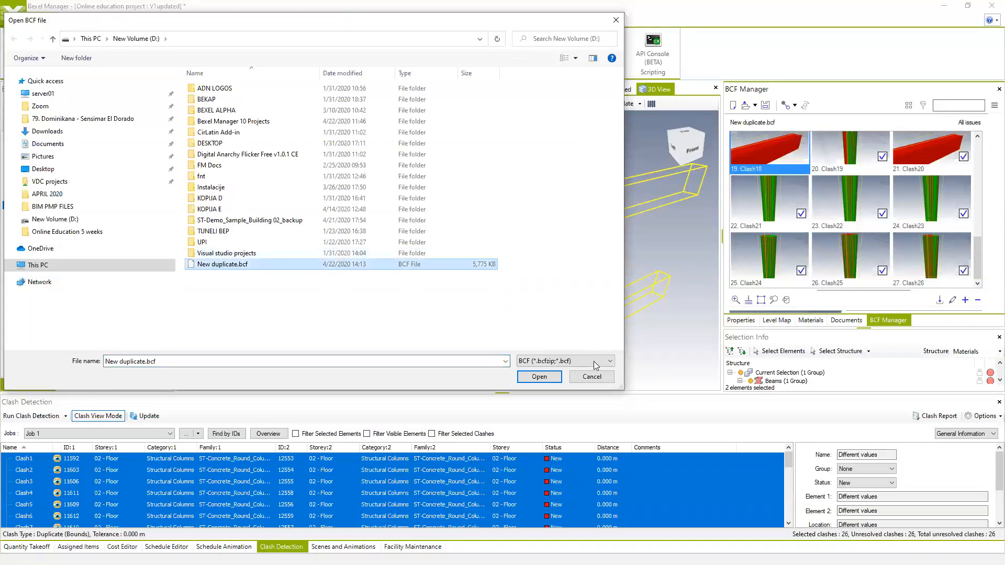
click(592, 376)
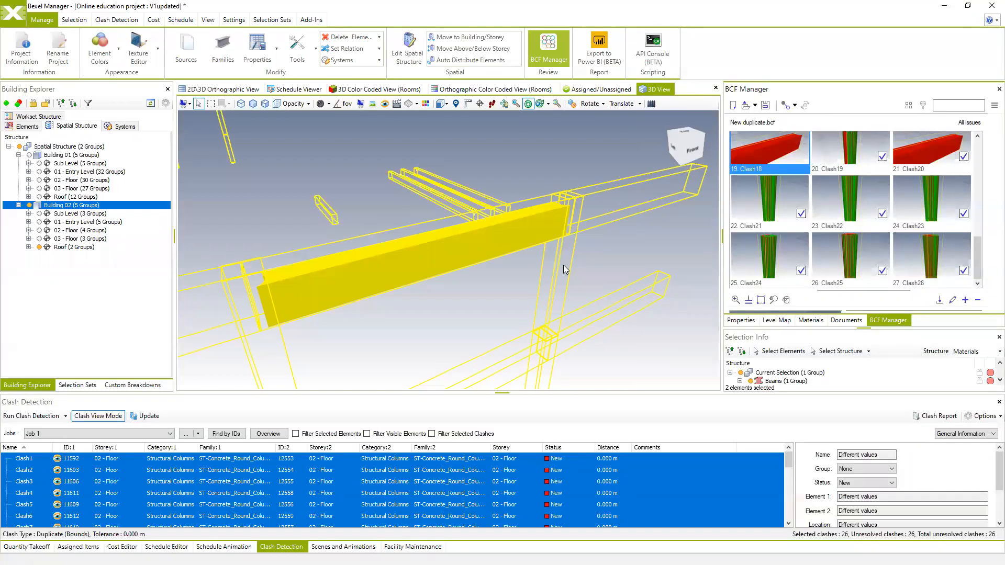
Display Clash5 and Clash3 in the 3D view and make the clash list taller
scroll(563, 265, down, 5)
middle_drag(569, 258, 618, 260)
drag(549, 249, 568, 261)
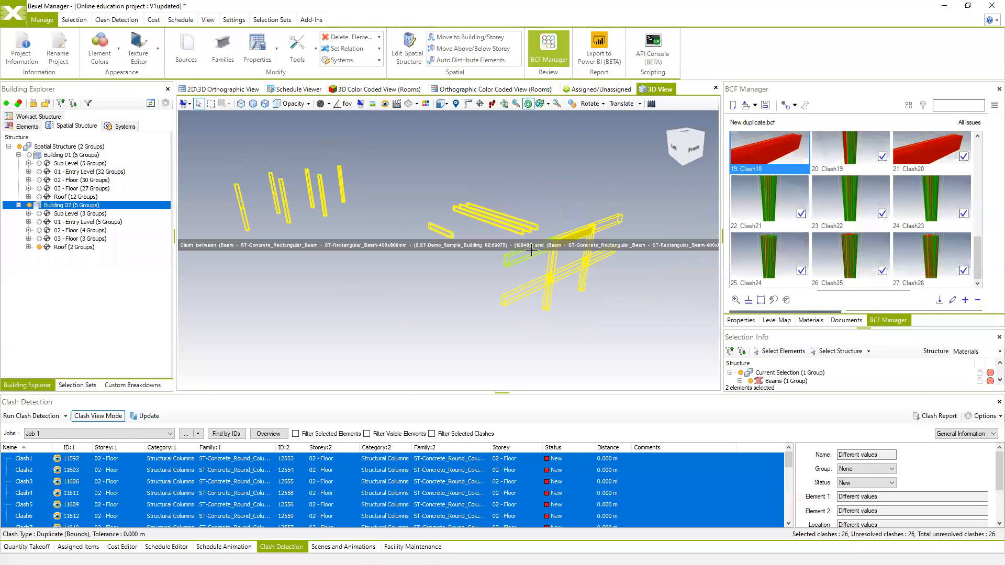
drag(531, 251, 483, 286)
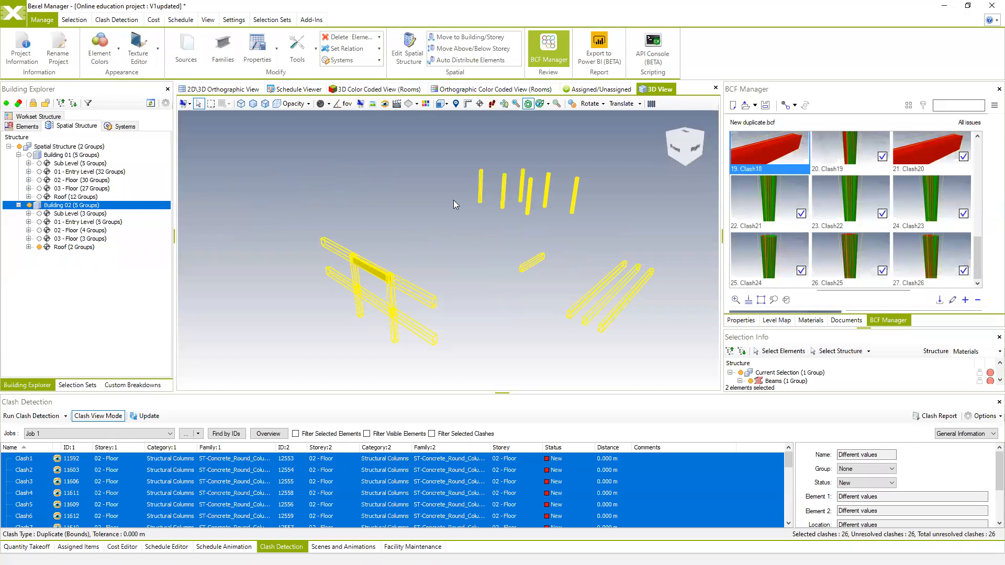
click(165, 484)
click(184, 504)
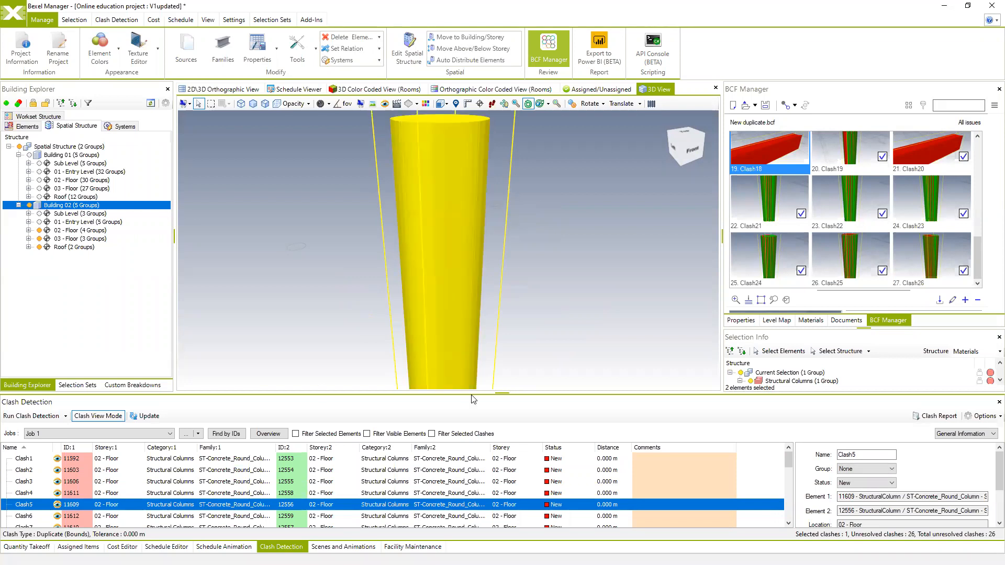
drag(471, 393, 473, 366)
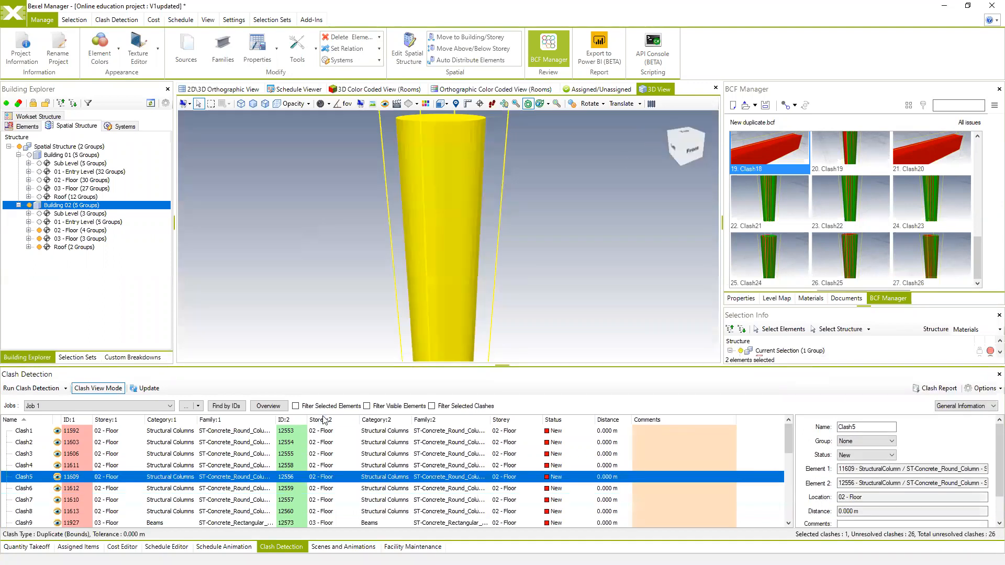
click(116, 456)
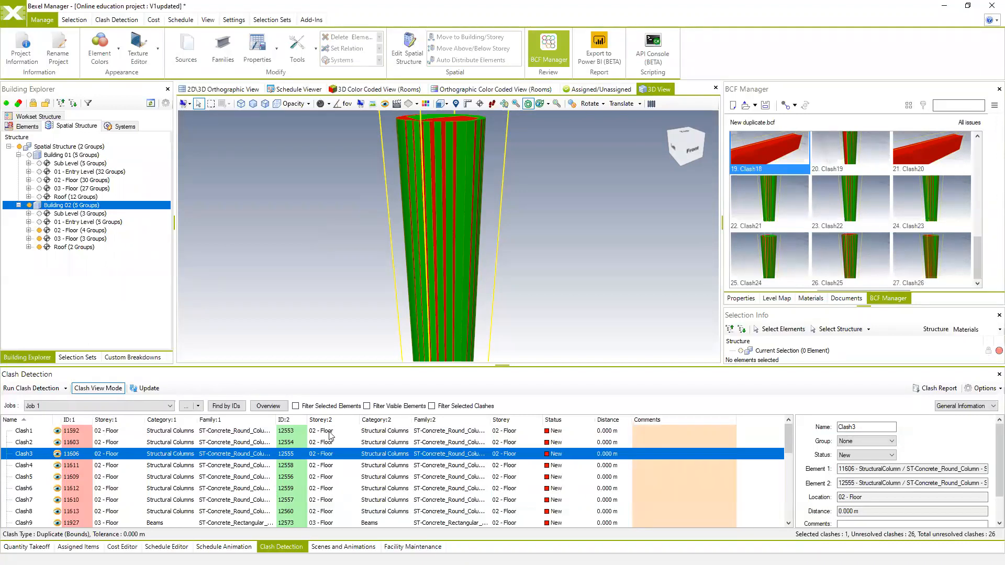
Turn Clash View Mode off to view the full model and turn it back on
click(105, 389)
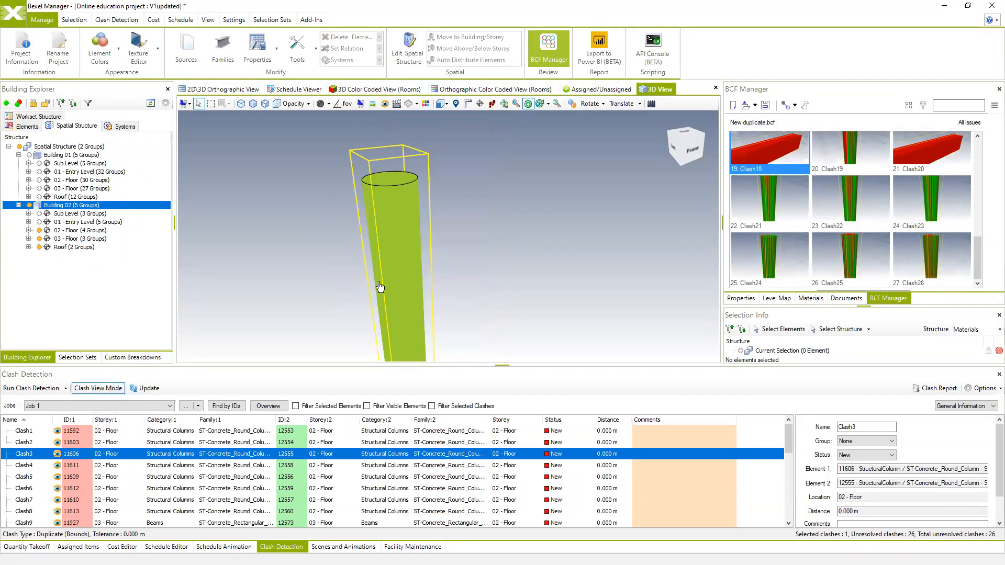
click(97, 390)
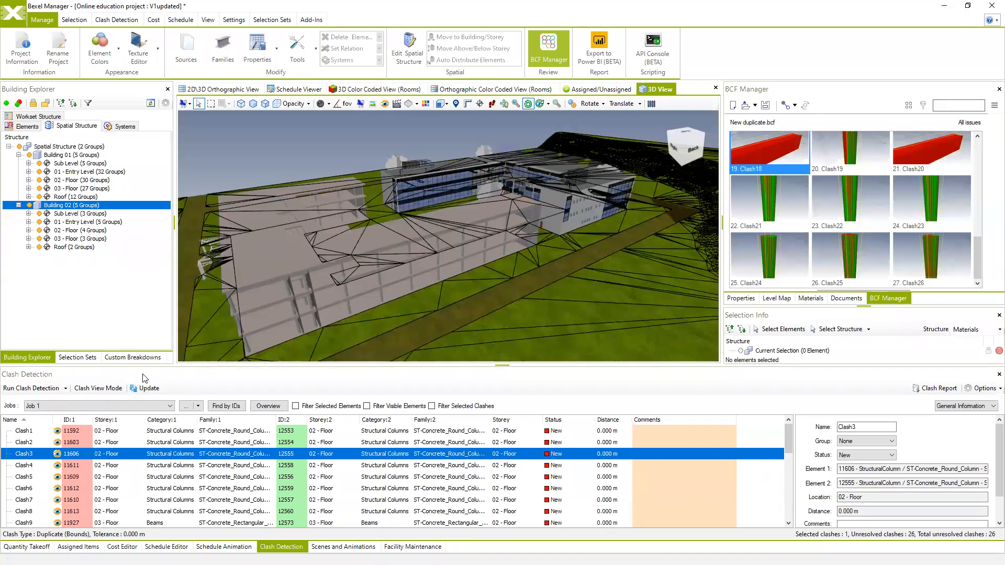
click(105, 387)
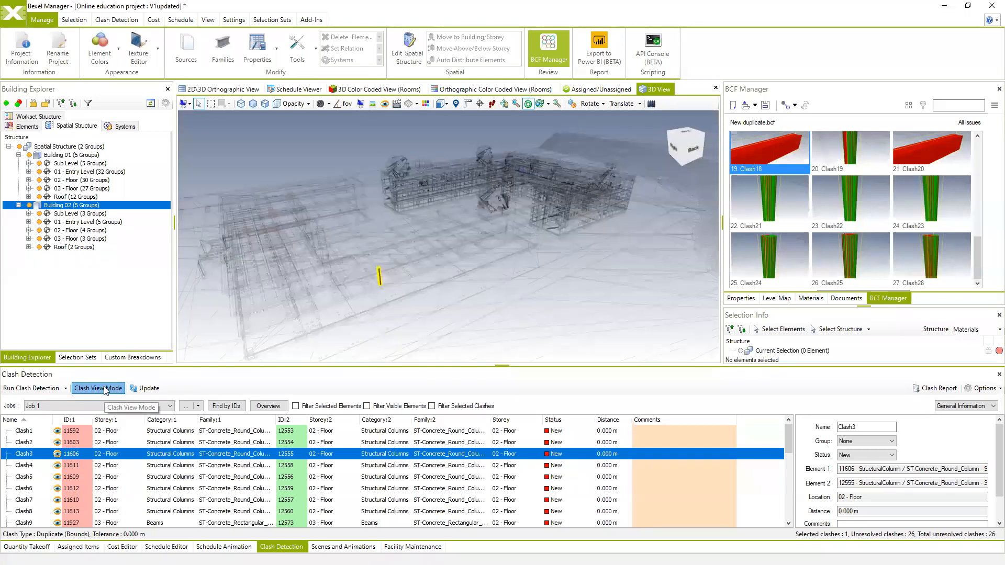
Examine the clash bounding box and clash view settings in the clash options, and close them without changes
click(984, 388)
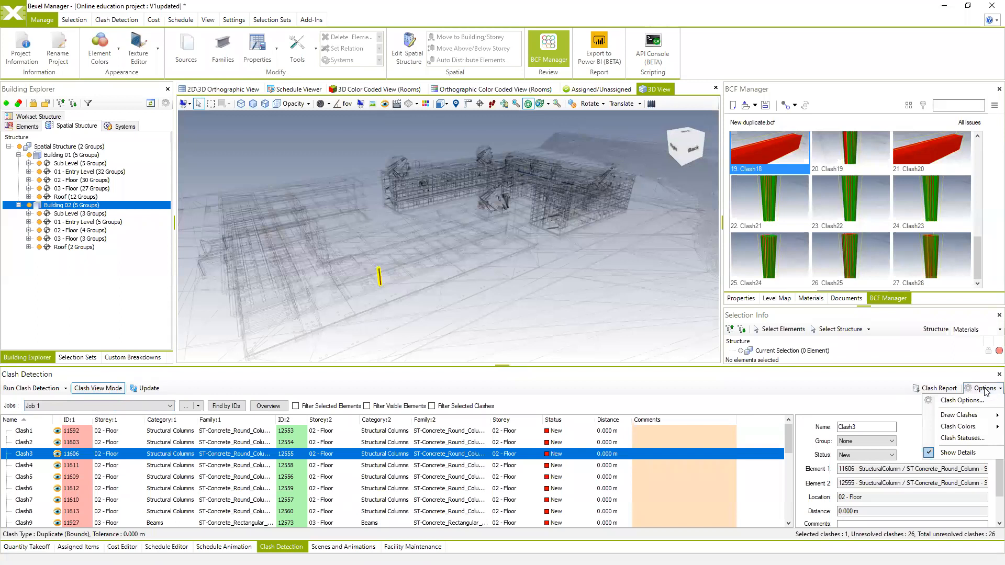
click(961, 400)
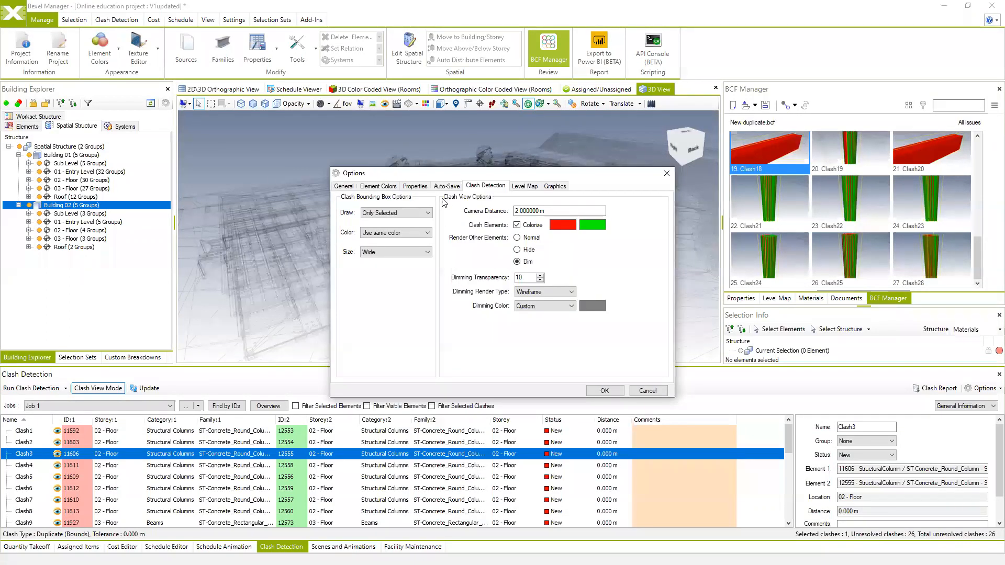
drag(438, 176, 376, 181)
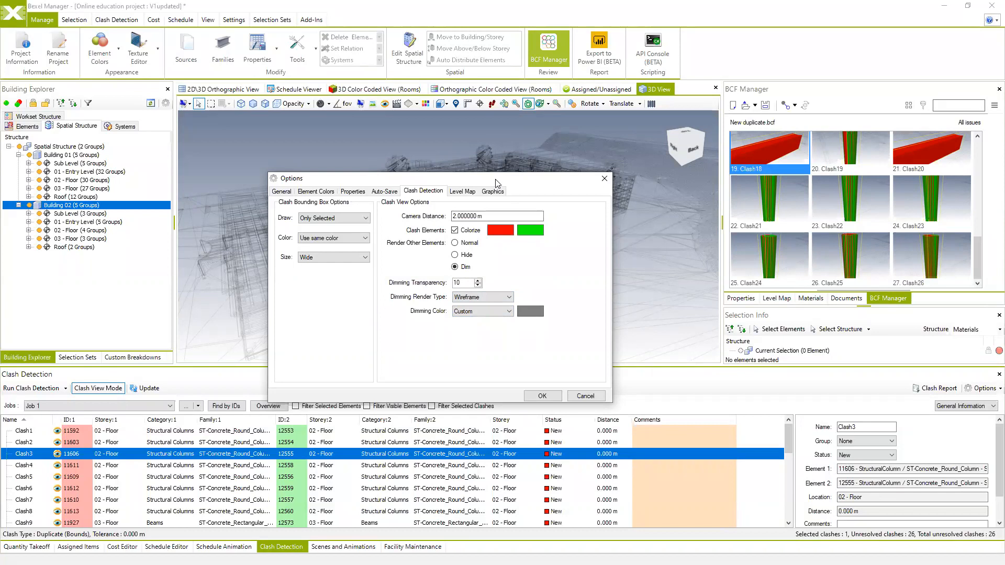
drag(497, 183, 503, 186)
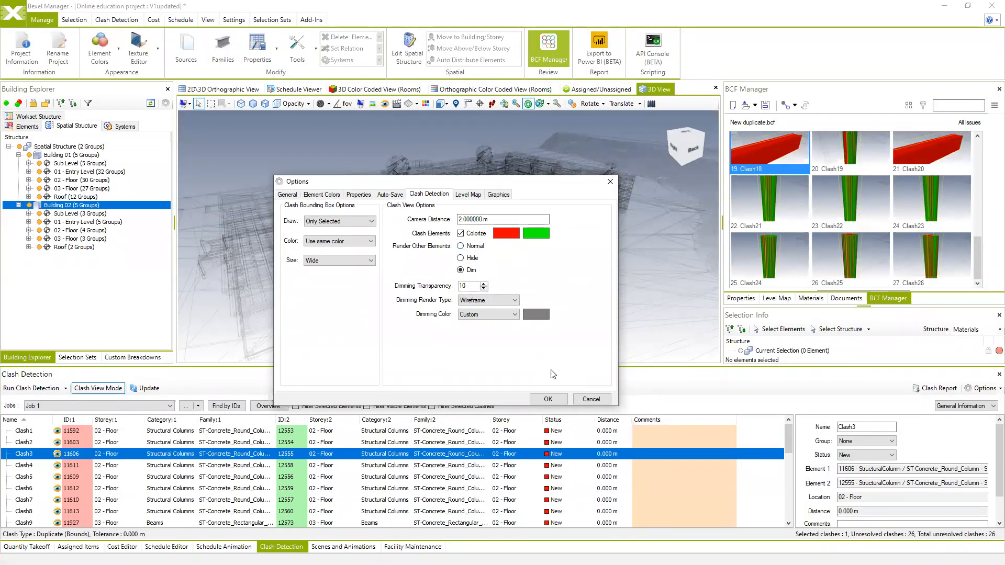
click(585, 400)
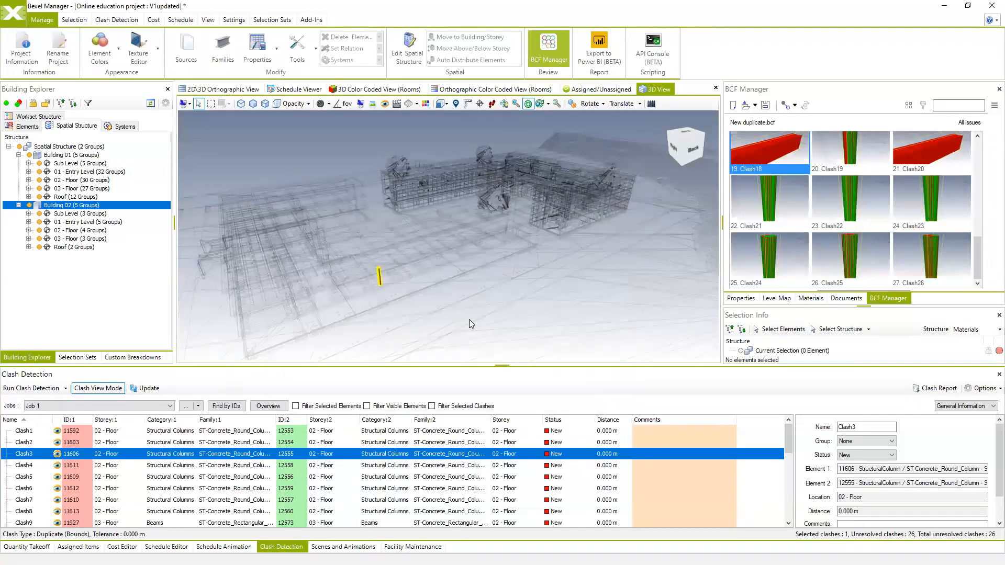
Locate the Clash3 column within the dimmed model, and turn off Clash View Mode to show both buildings normally
drag(427, 281, 407, 260)
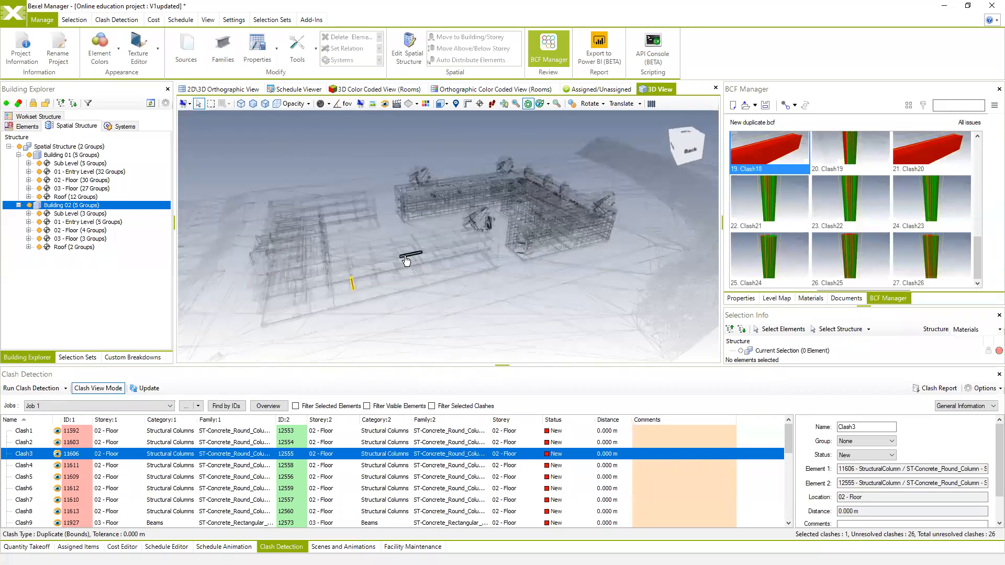
middle_drag(384, 265, 399, 265)
drag(400, 265, 399, 260)
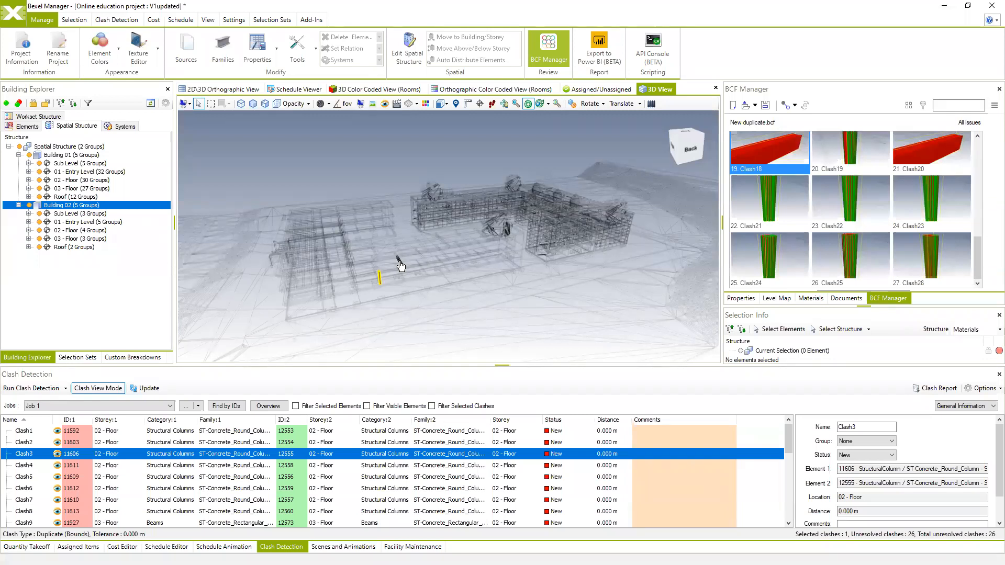
click(93, 388)
drag(459, 248, 510, 248)
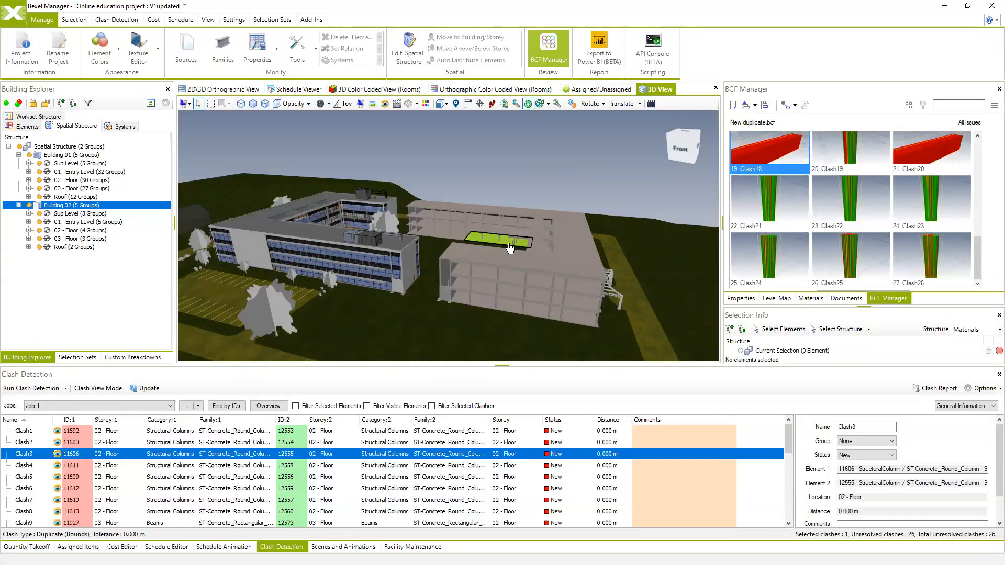
middle_drag(509, 244, 570, 251)
Select all clashes from Clash1 to Clash26 in the results and select their left-side elements in the model
click(103, 434)
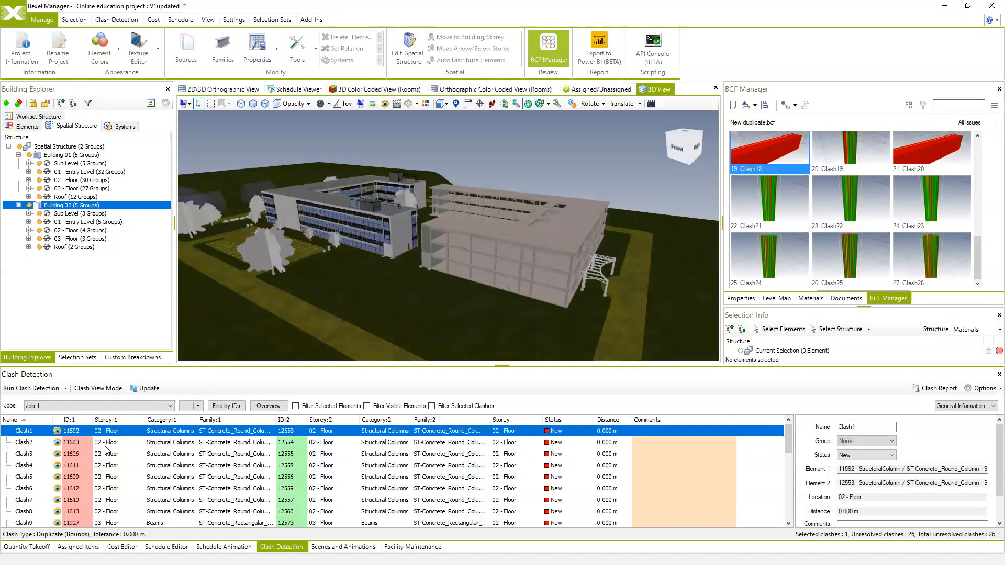
scroll(109, 490, down, 6)
shift+click(110, 511)
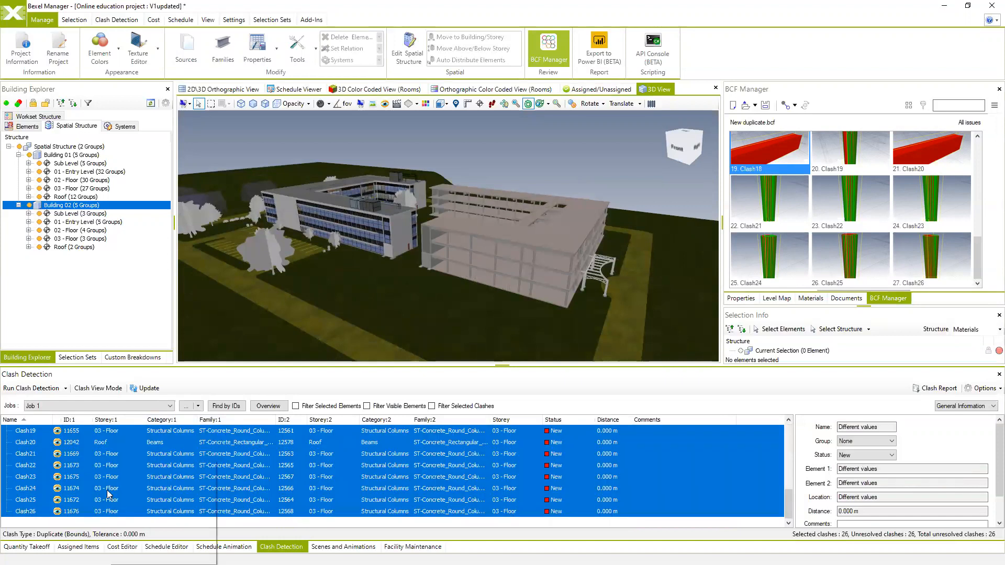
right_click(109, 500)
mouse_move(167, 517)
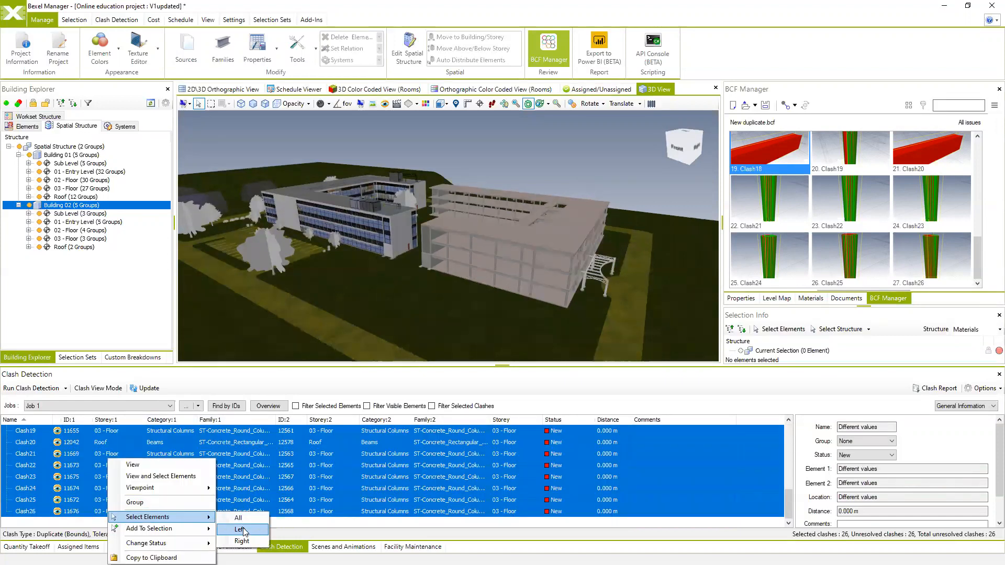
click(240, 529)
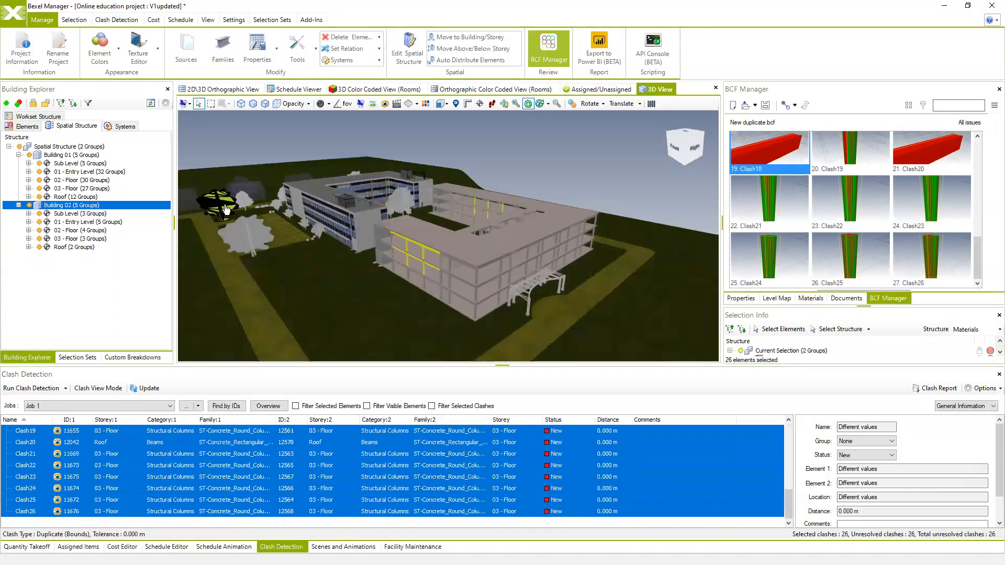
Create a selection set named Duplicate/obsolete from the currently selected elements
click(88, 357)
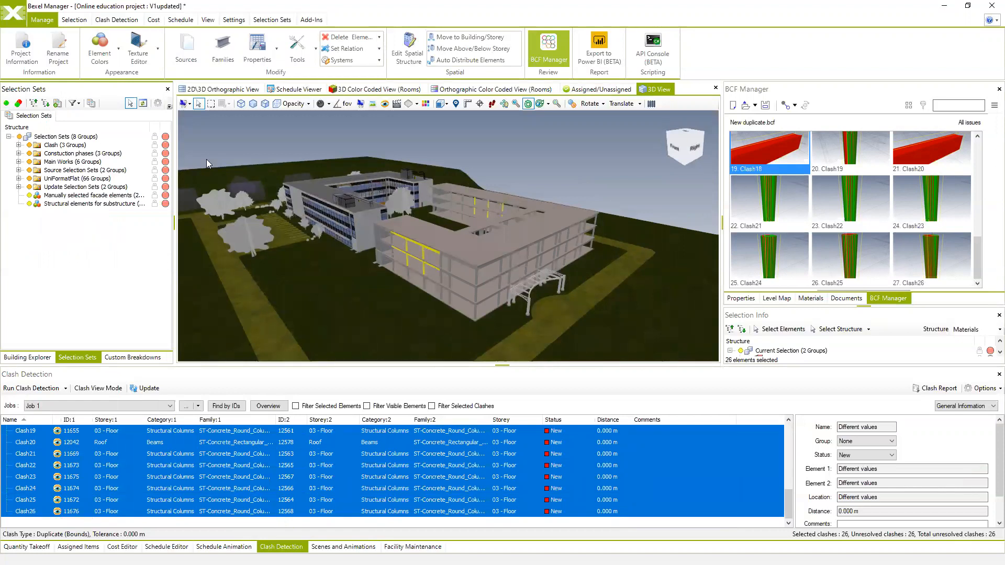
click(58, 103)
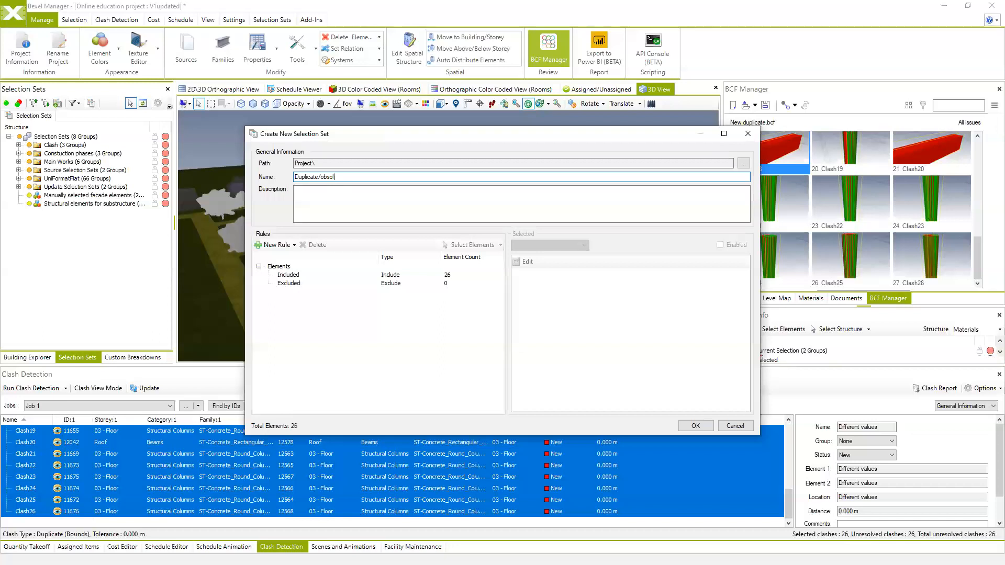
click(694, 428)
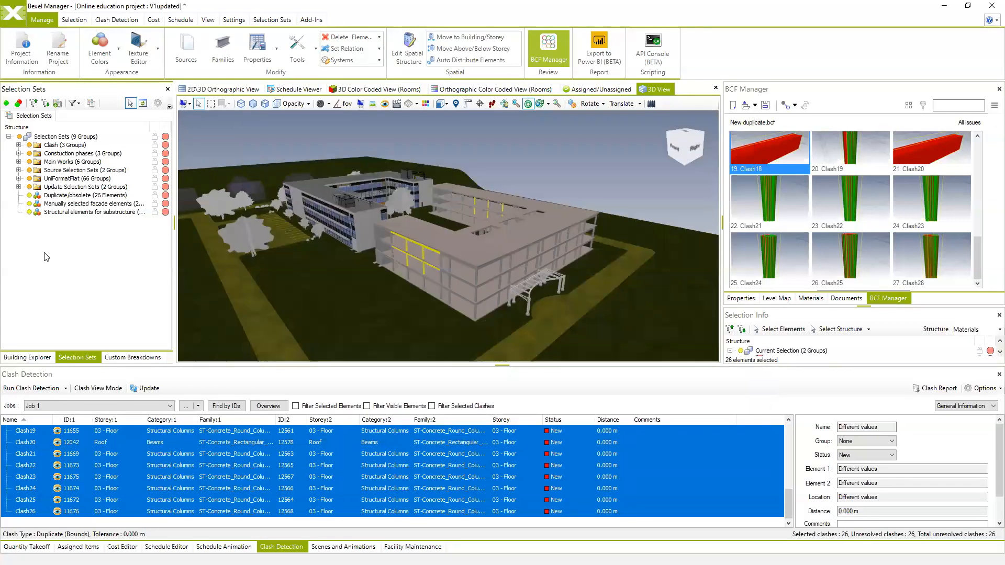
Select the Duplicate/obsolete set and examine its highlighted elements in Building 02 from several angles
drag(303, 222, 358, 214)
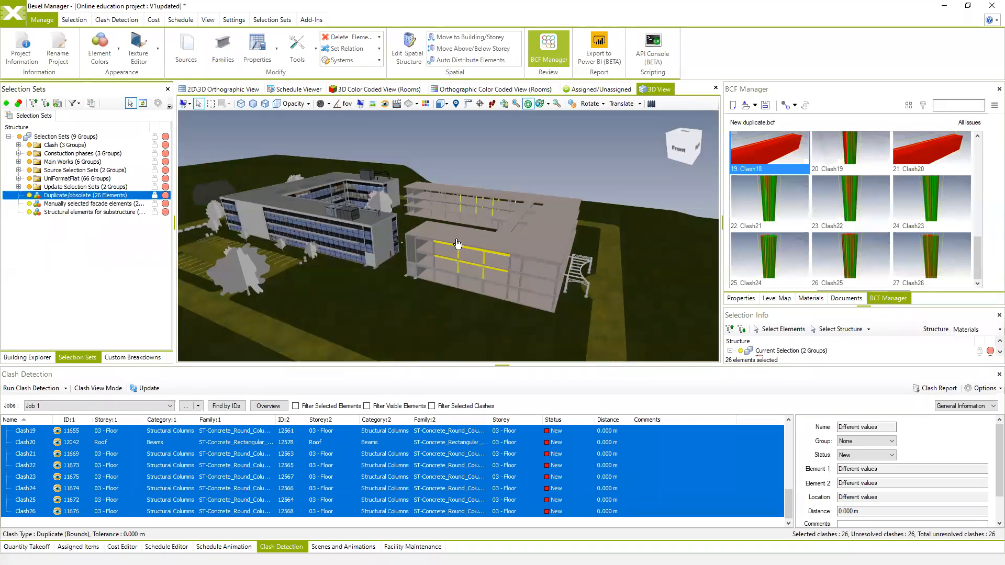
middle_drag(473, 241, 453, 242)
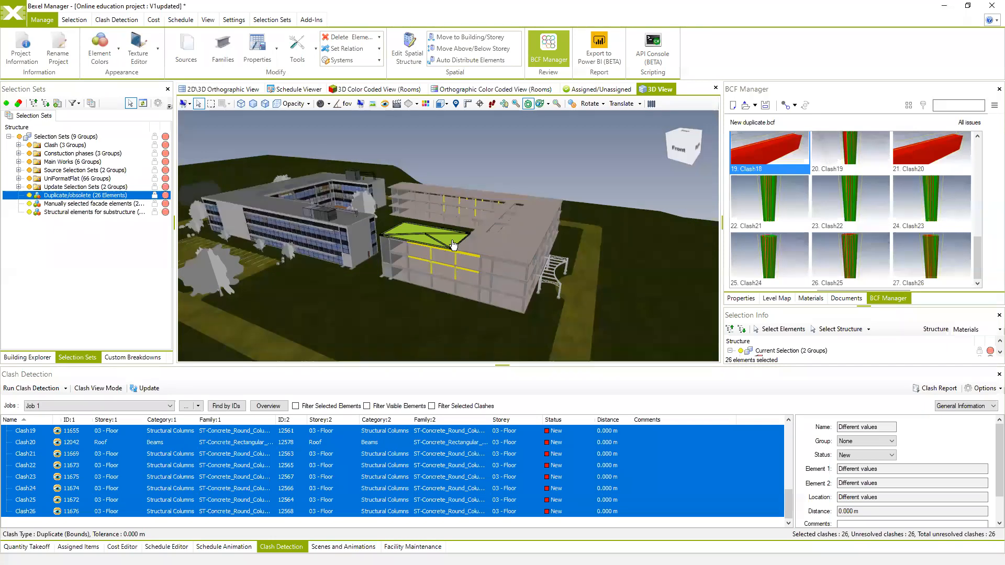
middle_drag(499, 243, 421, 250)
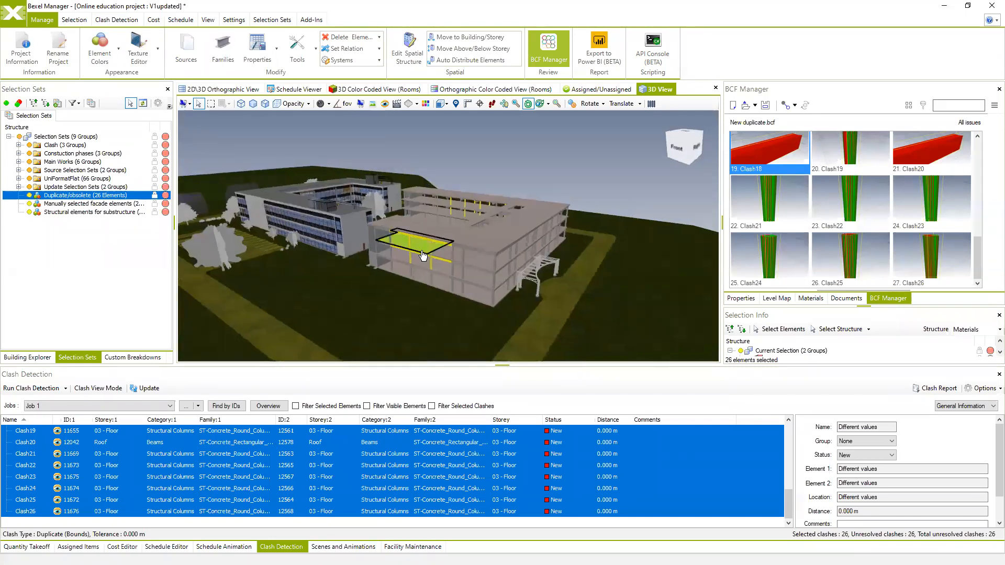
middle_drag(539, 272, 537, 260)
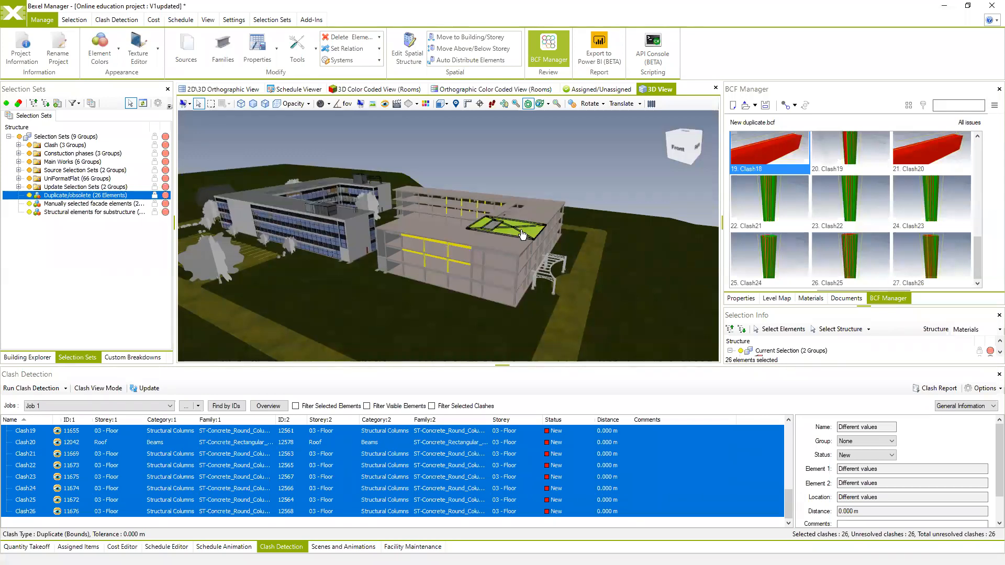
middle_drag(515, 226, 502, 225)
drag(520, 175, 436, 183)
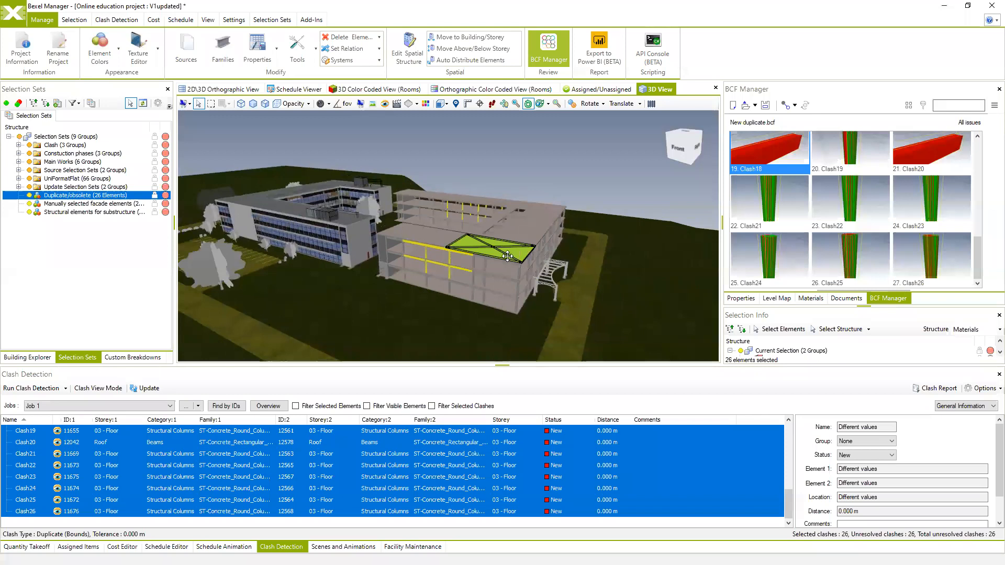
middle_drag(529, 272, 511, 258)
key(Delete)
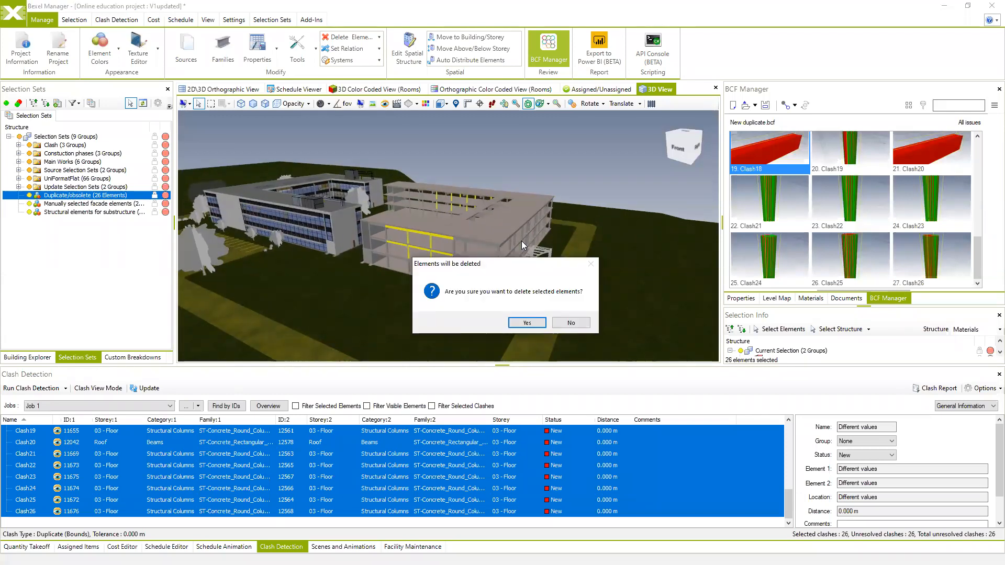
drag(532, 270, 490, 246)
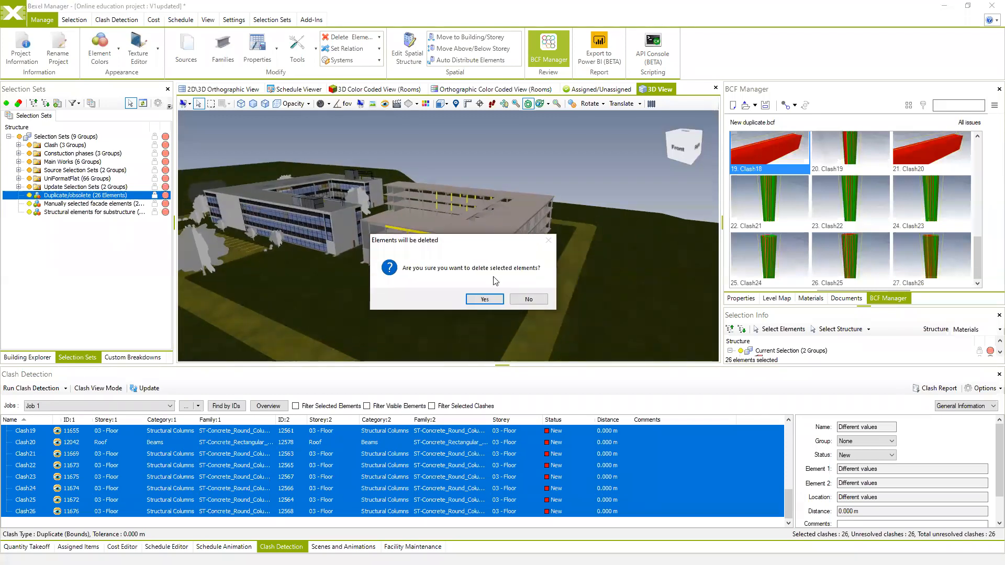
click(529, 298)
click(531, 300)
Examine the Clash Detection Matrix sample image in Photos and return to the 3D view of both buildings
drag(460, 253, 482, 266)
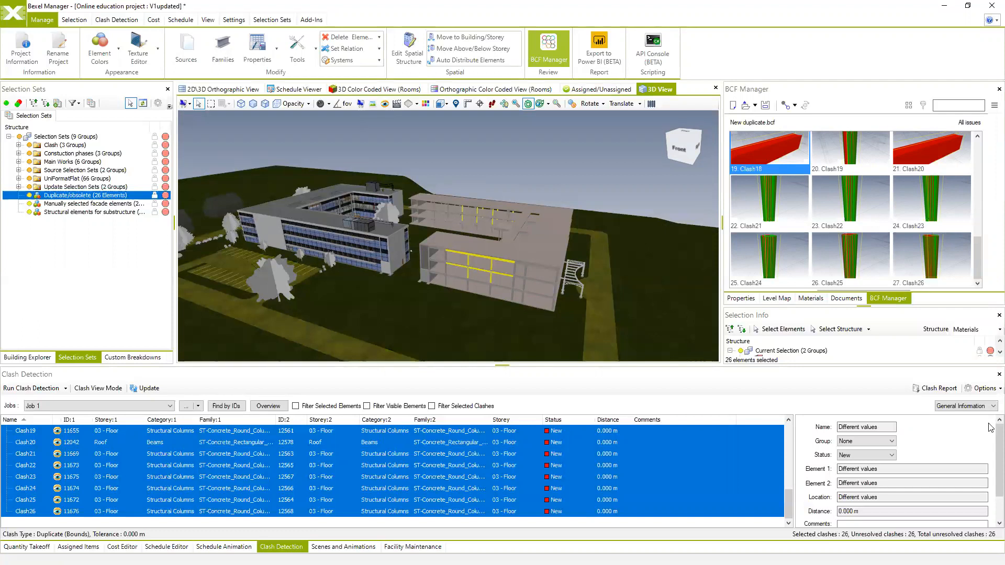
middle_drag(574, 302, 560, 303)
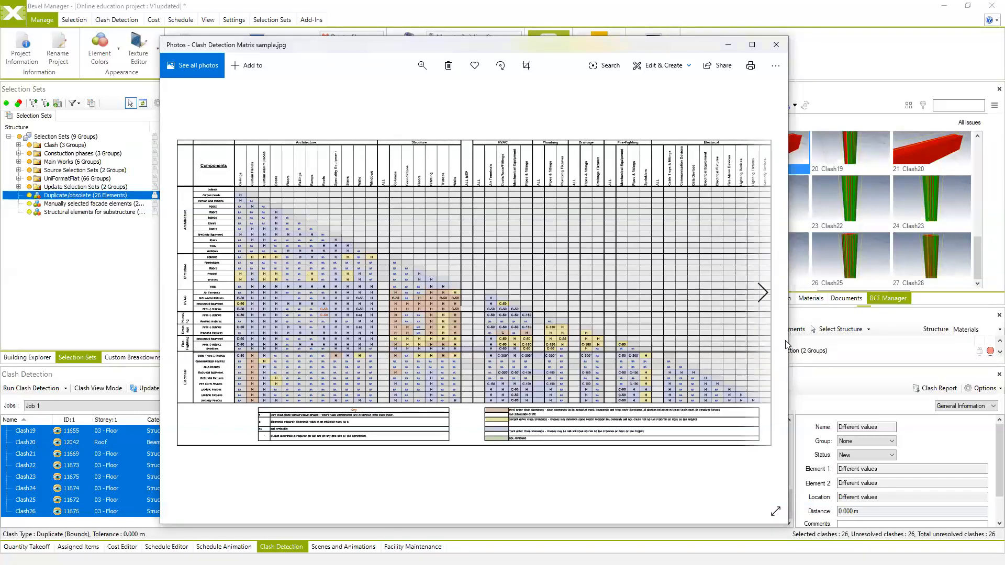
drag(793, 338, 817, 338)
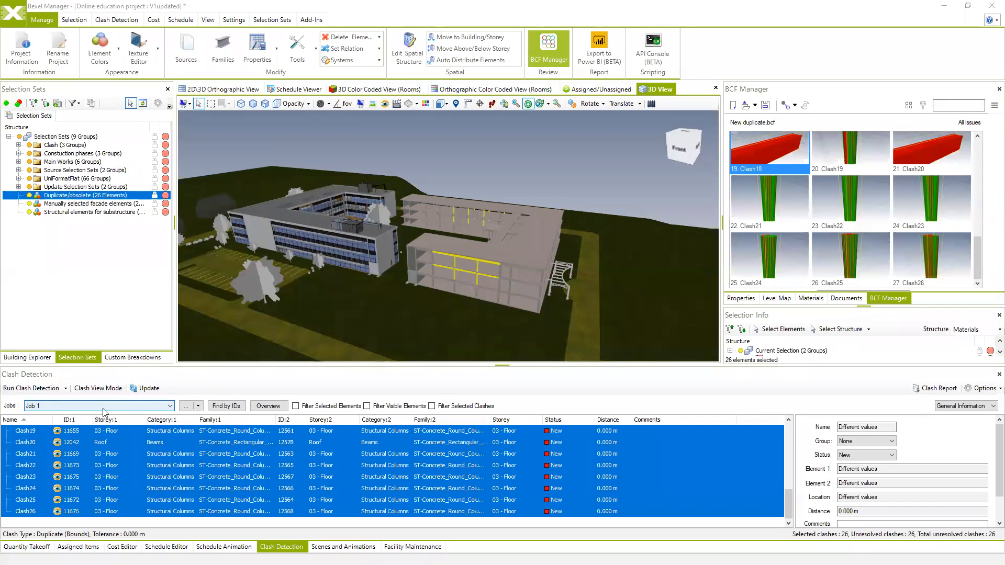
middle_drag(318, 330, 443, 277)
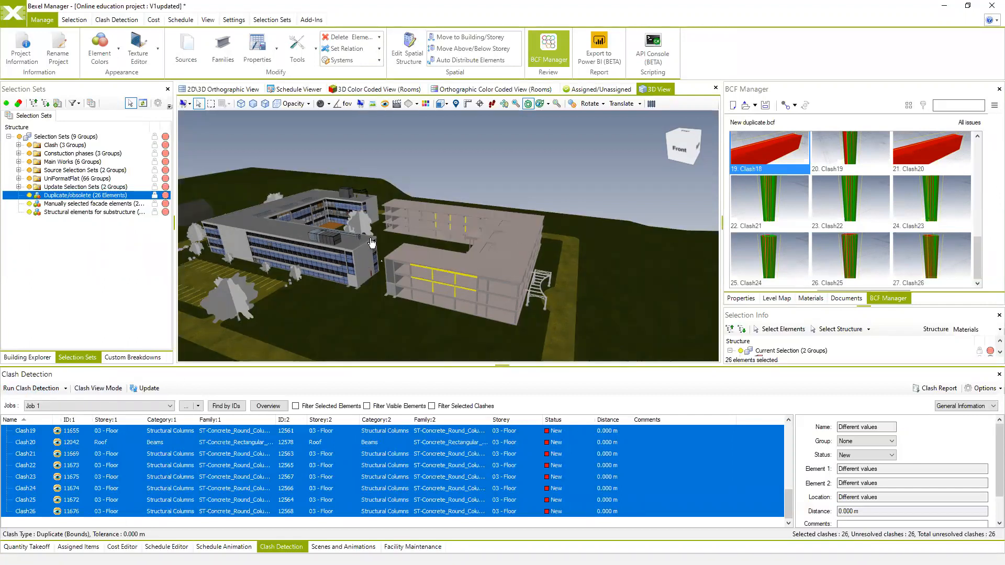
Start a new clash detection job, and collapse the group branches on the left side and the entire tree on the right side
click(30, 390)
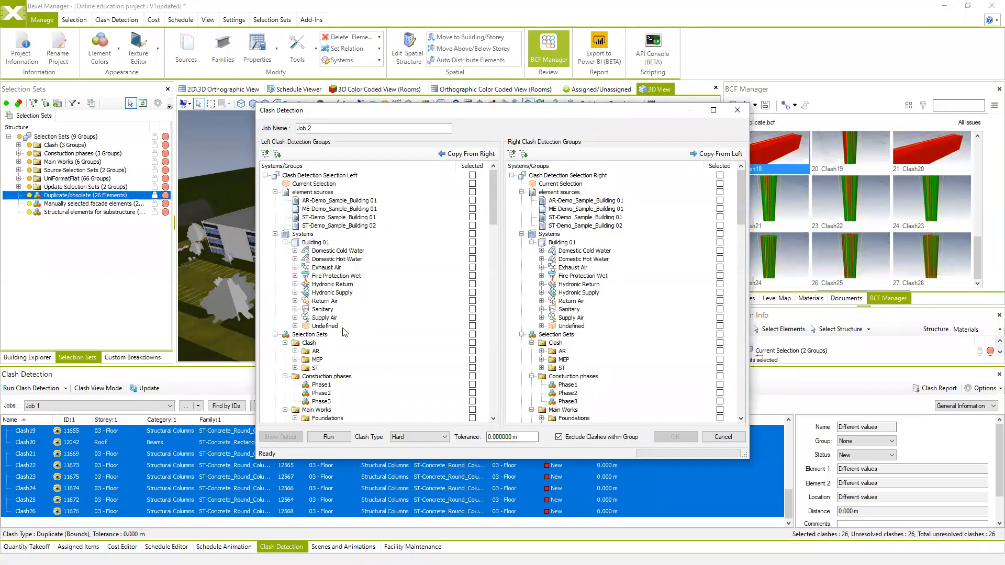
click(274, 192)
click(275, 201)
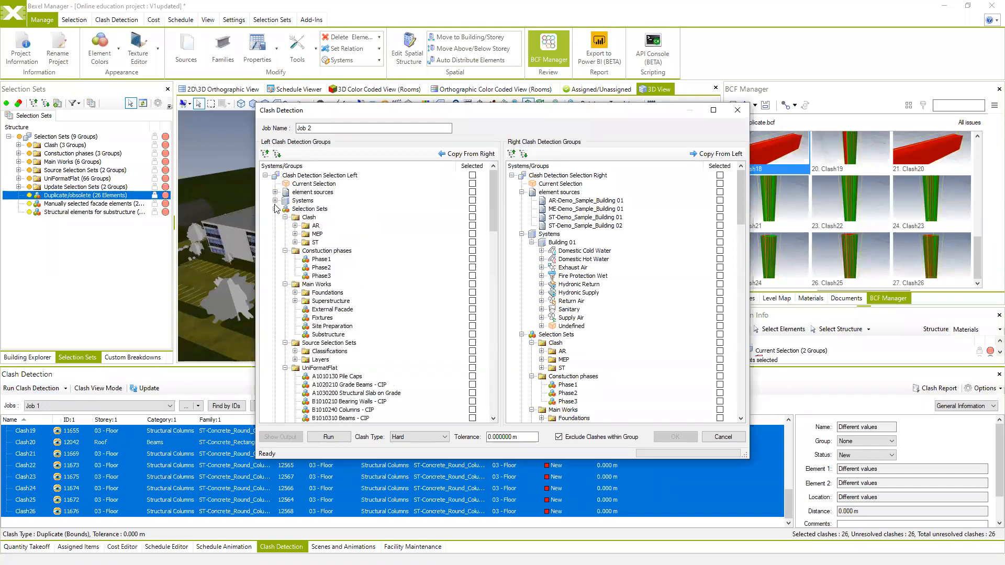
click(275, 209)
click(275, 217)
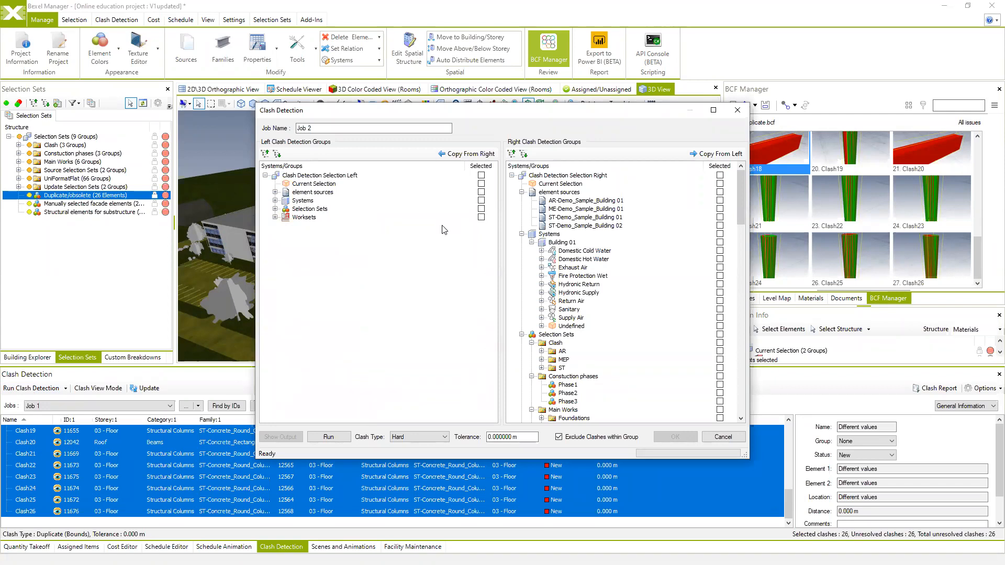
click(511, 176)
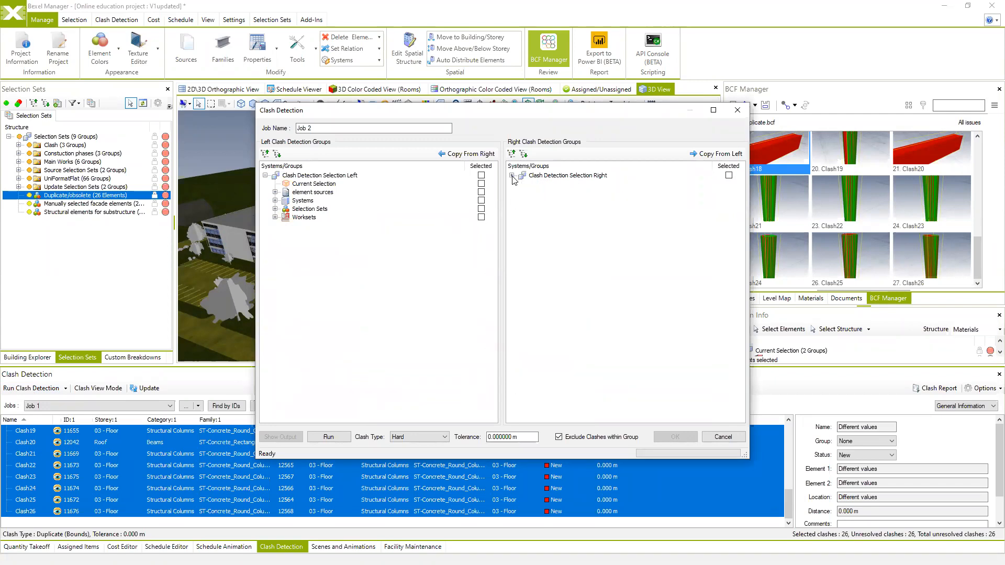
Try the clash types Duplicate (Bounds), Hard and Hard Conservative for the new job
click(445, 437)
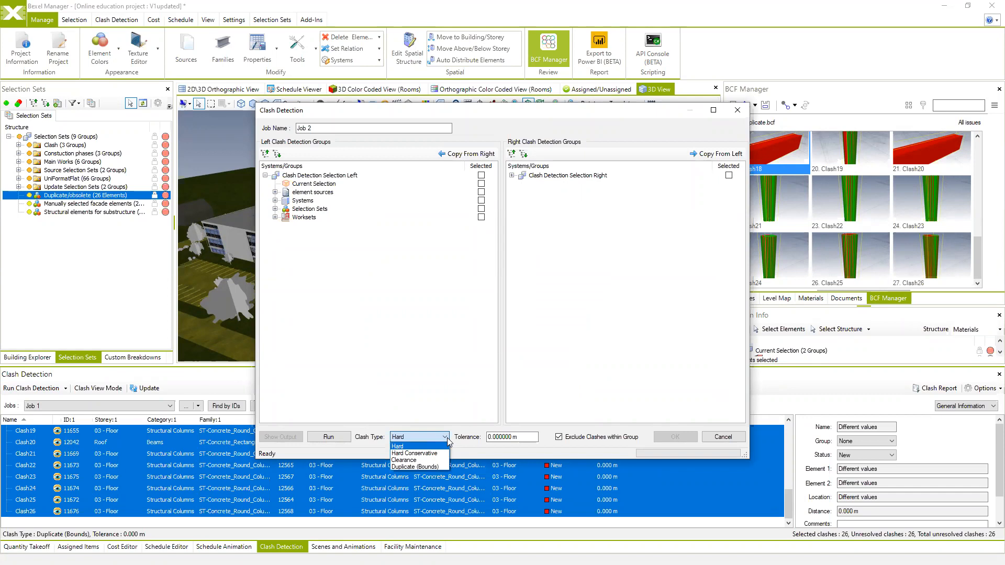
click(418, 467)
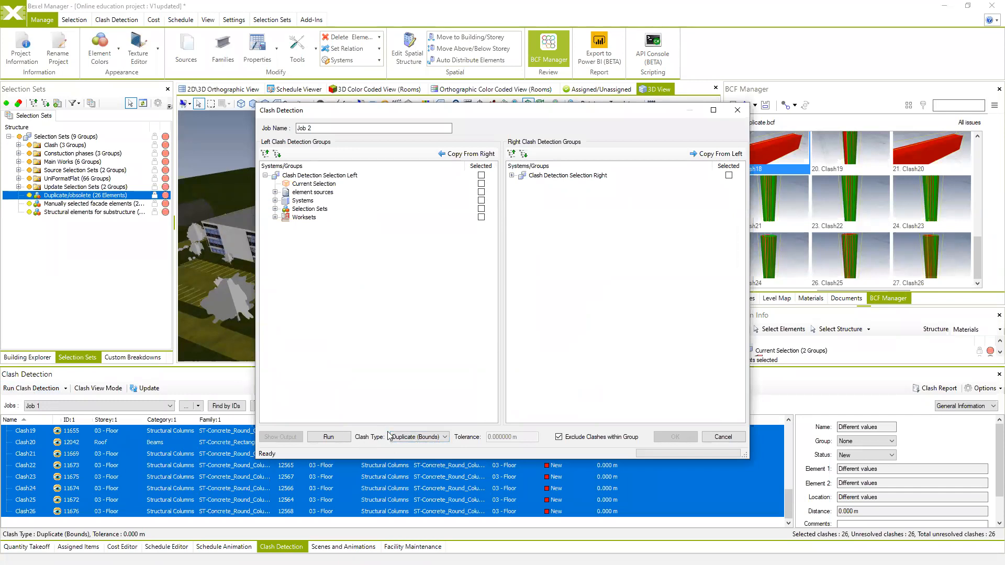
click(444, 437)
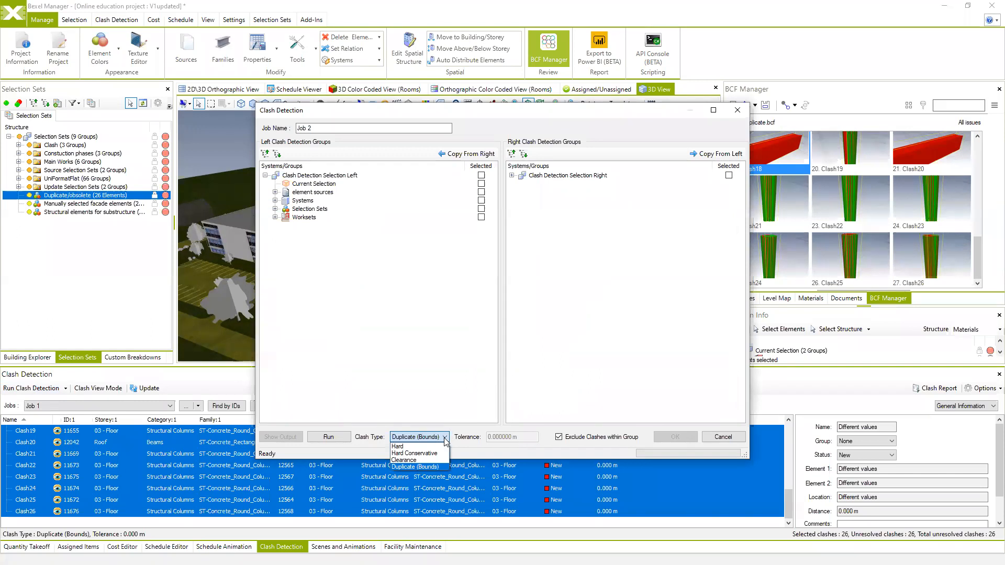
click(402, 446)
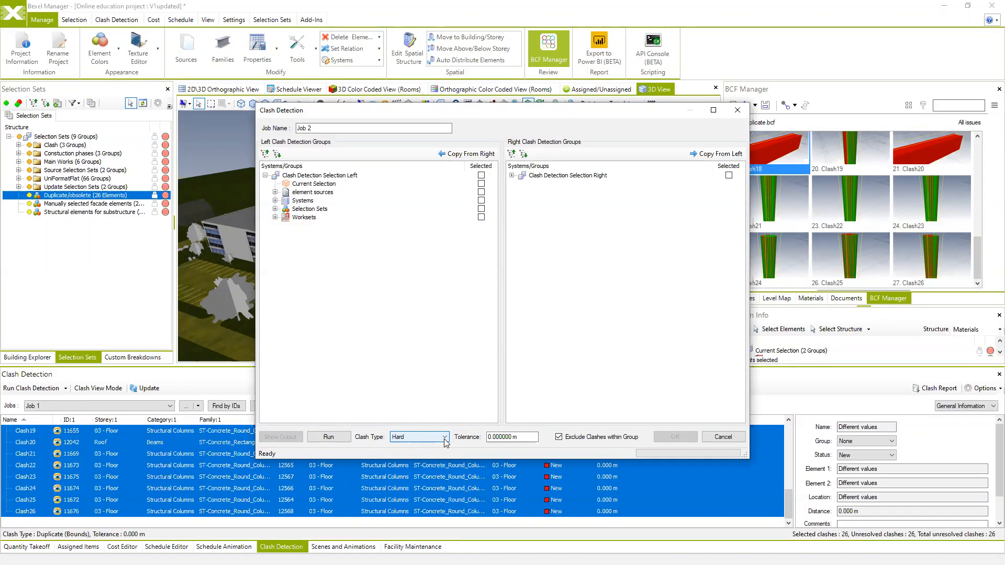
click(445, 437)
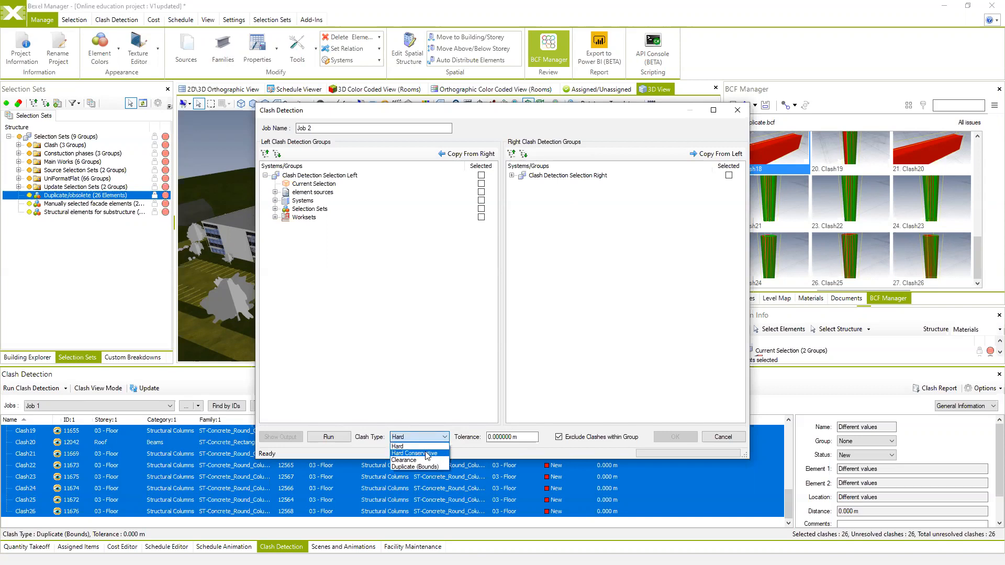
click(427, 454)
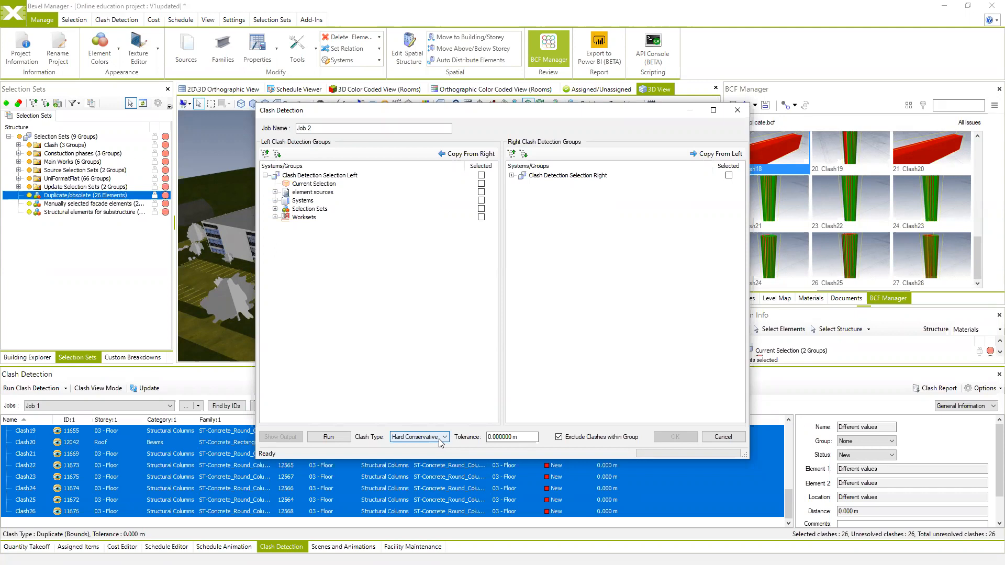
Set the new job's clash type to Clearance and move the clash detection dialog slightly aside
click(440, 439)
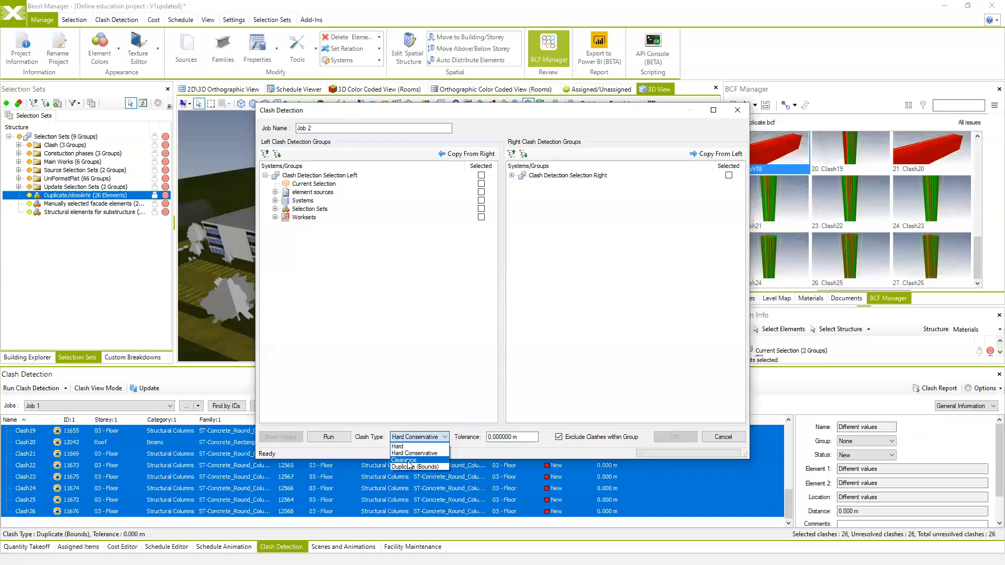
click(404, 460)
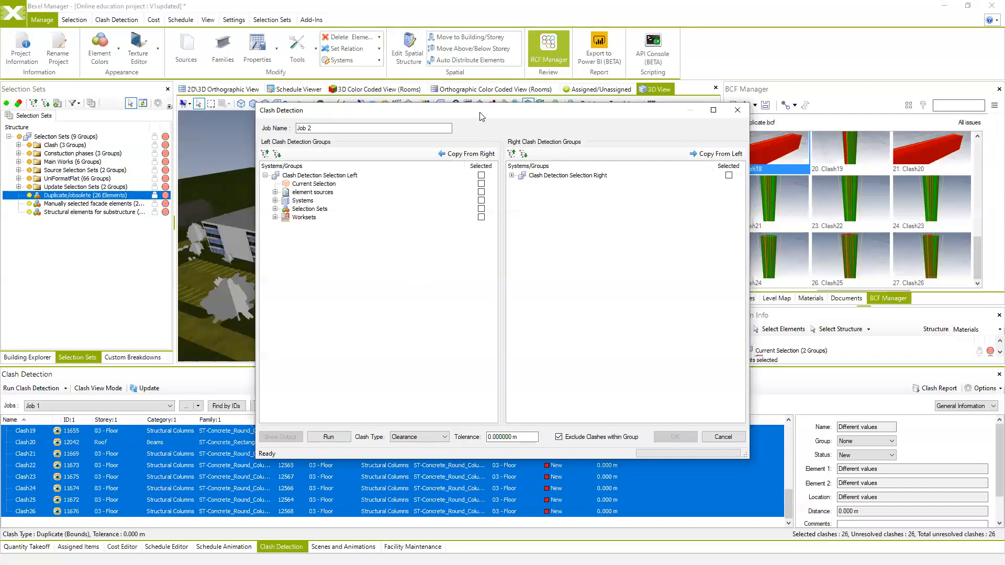
drag(478, 112, 451, 112)
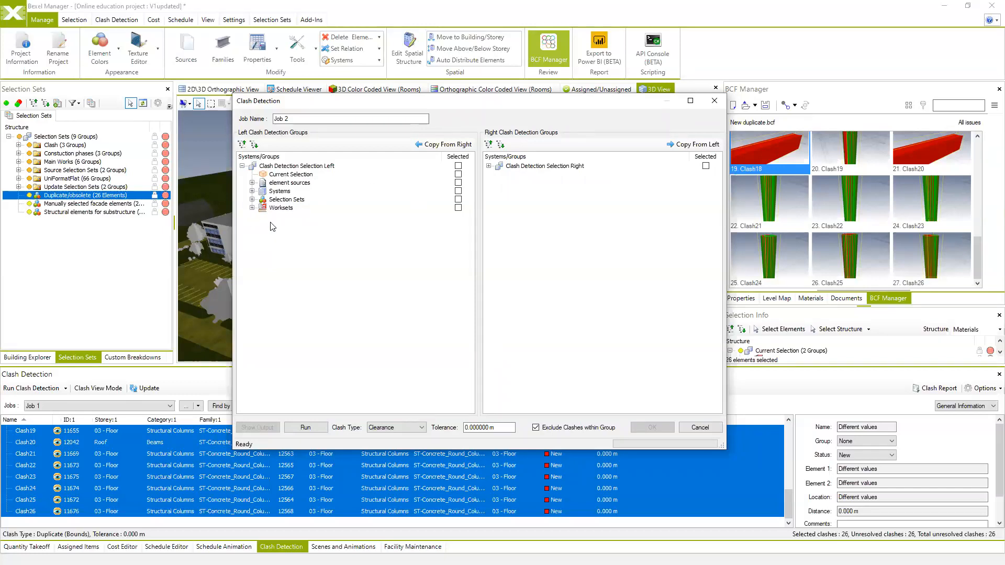
Expand the right clash detection tree, collapse its element sources, systems, selection sets and worksets branches, and reposition the dialog
click(488, 166)
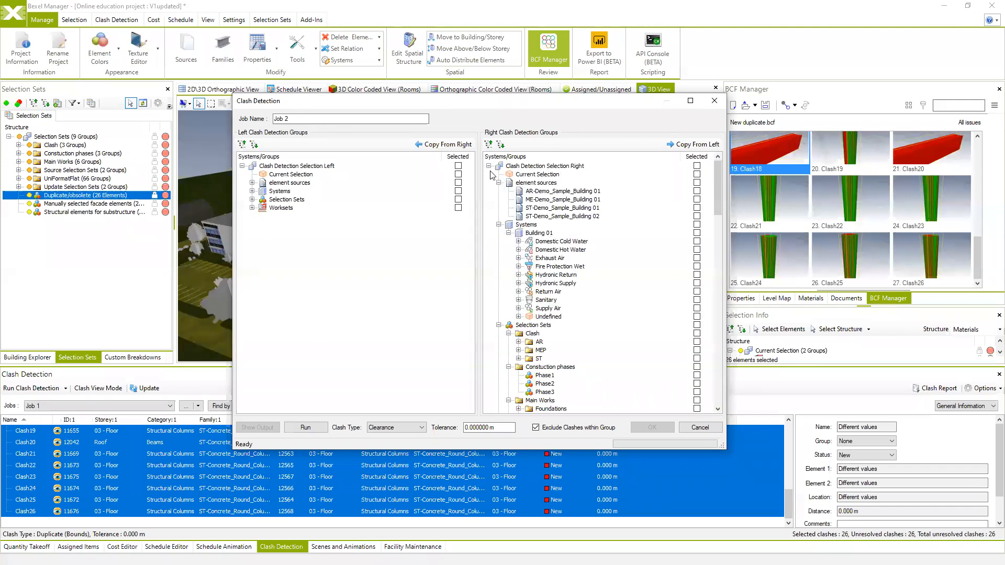
click(498, 183)
click(498, 191)
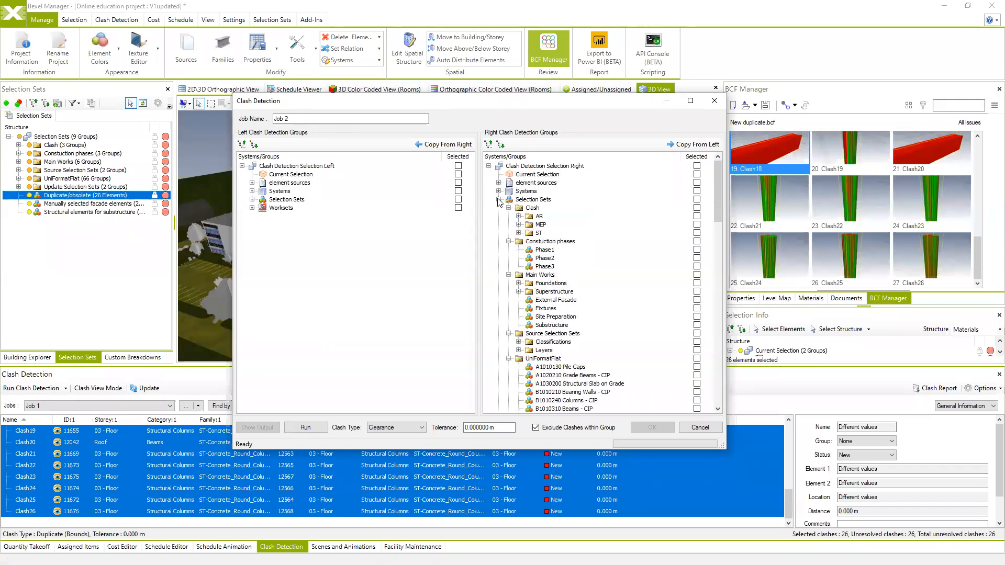
click(498, 200)
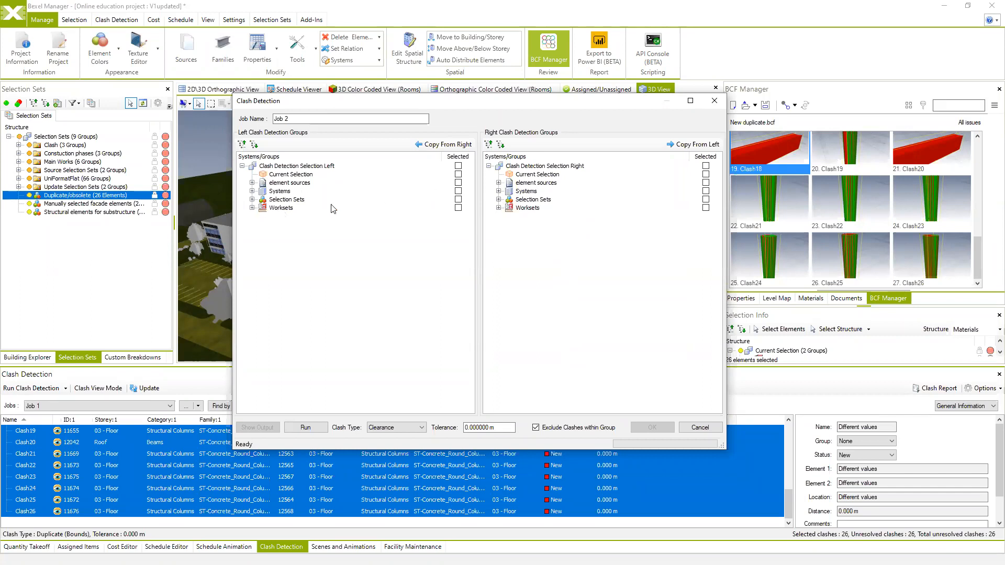
drag(439, 105, 434, 121)
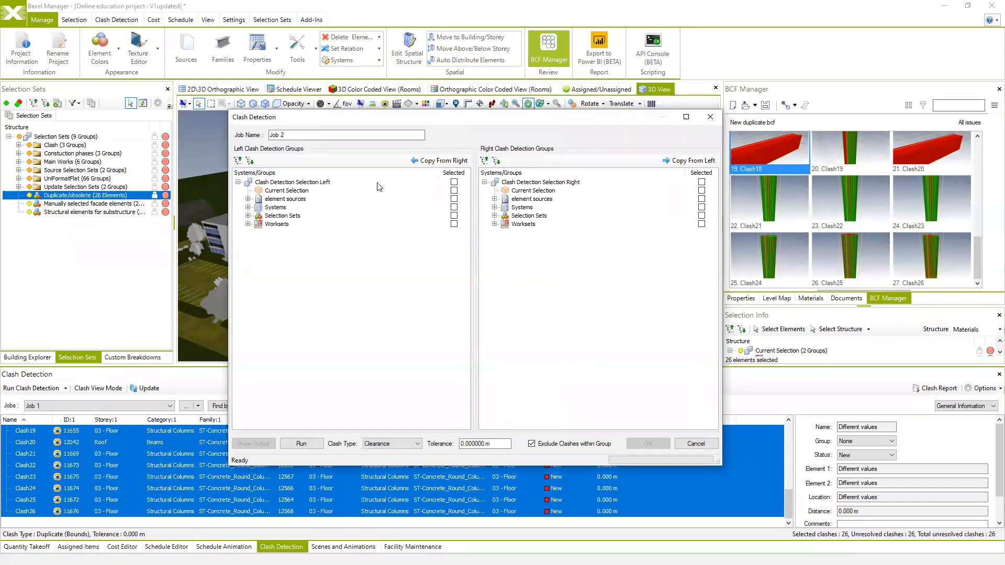
Examine the Worksets, Systems and element sources branches of the left clash detection tree, collapsing each one again
click(248, 224)
click(248, 224)
click(248, 207)
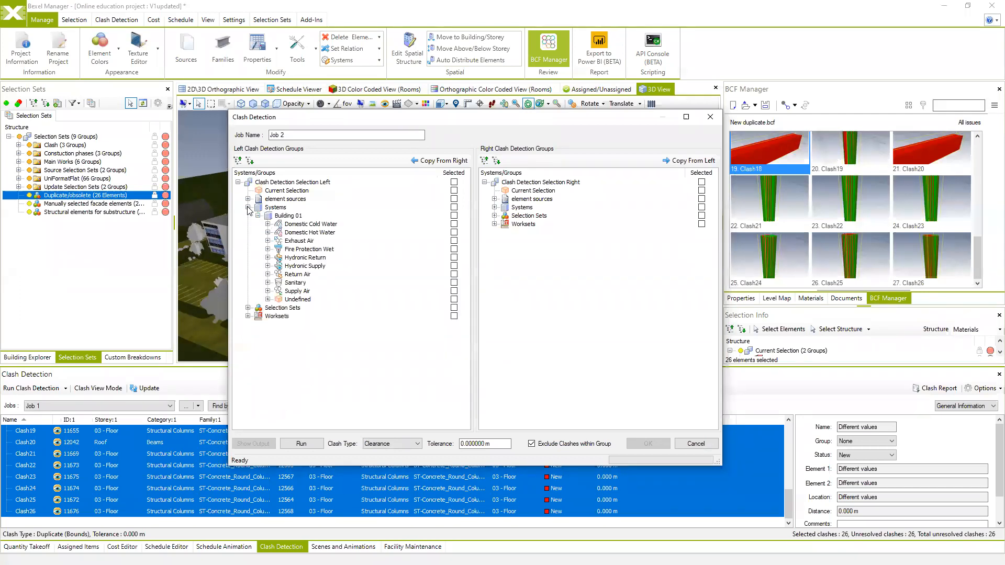
click(248, 208)
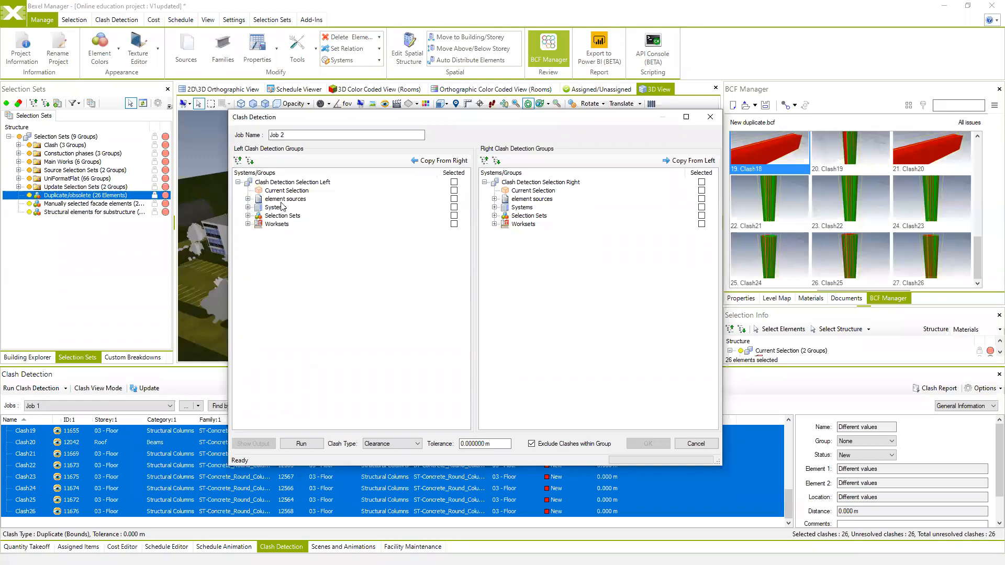
click(248, 208)
click(248, 208)
click(248, 208)
click(248, 208)
click(248, 199)
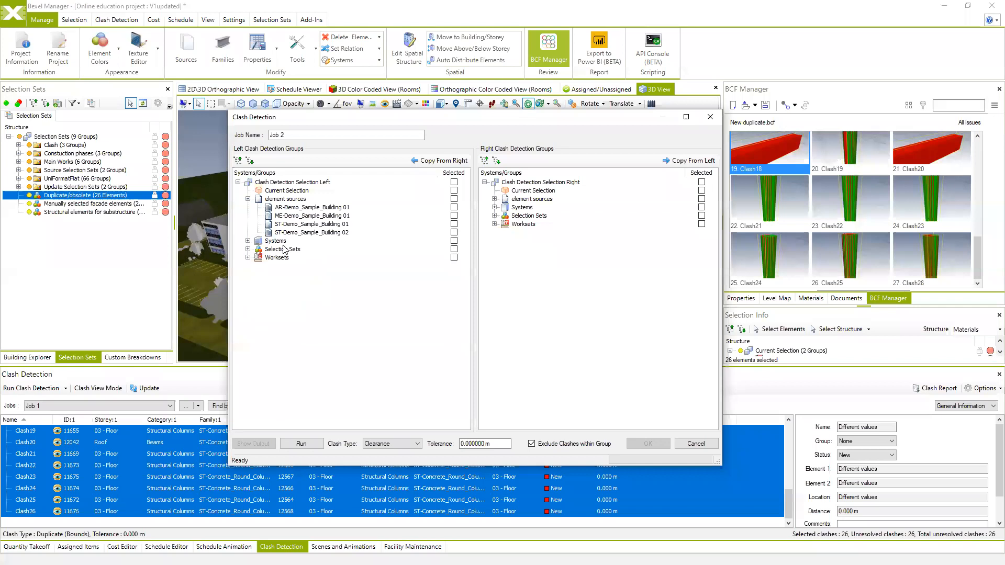
click(247, 199)
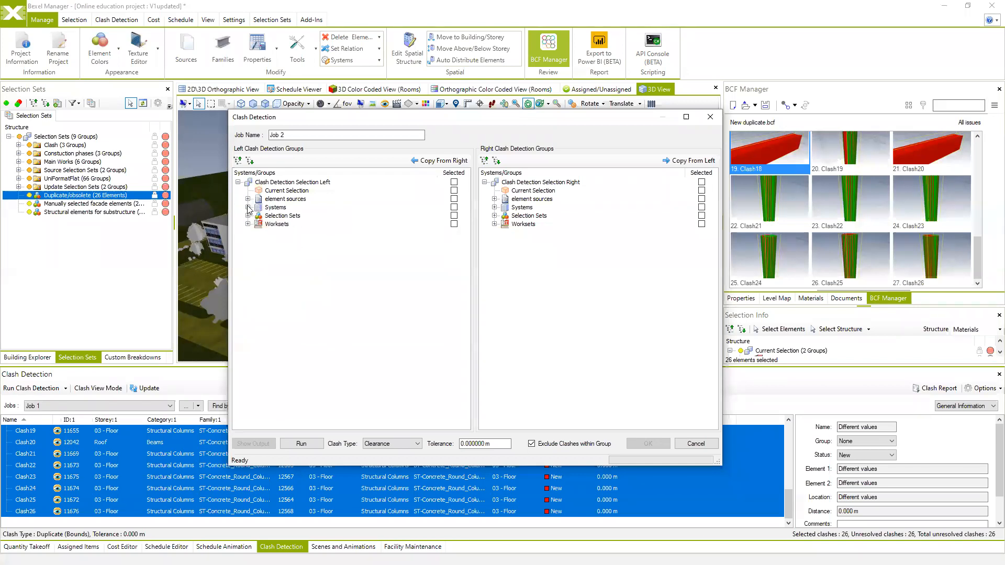
Expand the left tree's Selection Sets branch and the AR, MEP and ST groups under Clash to review their sets
click(247, 216)
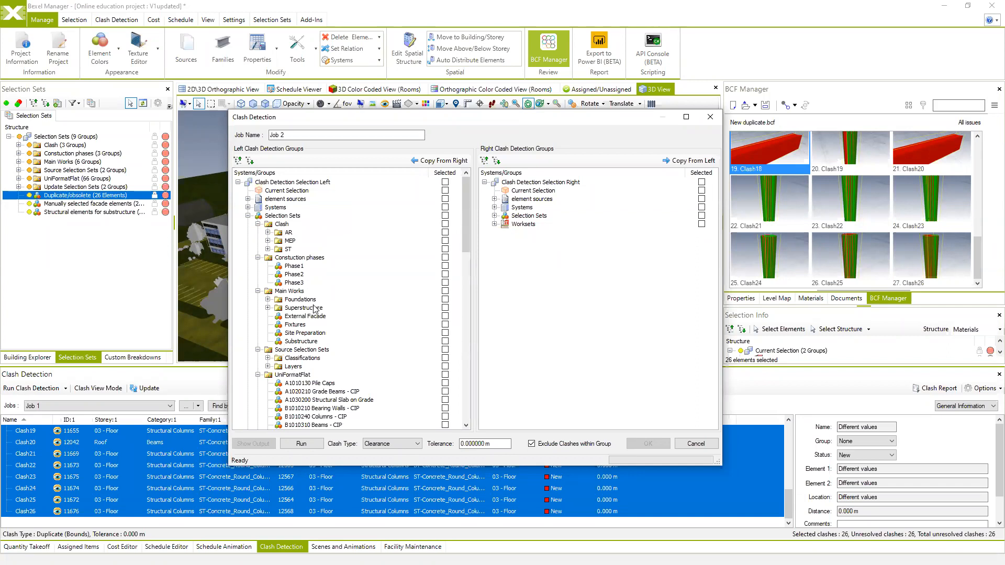
scroll(303, 403, down, 4)
scroll(303, 403, up, 4)
click(268, 232)
click(268, 316)
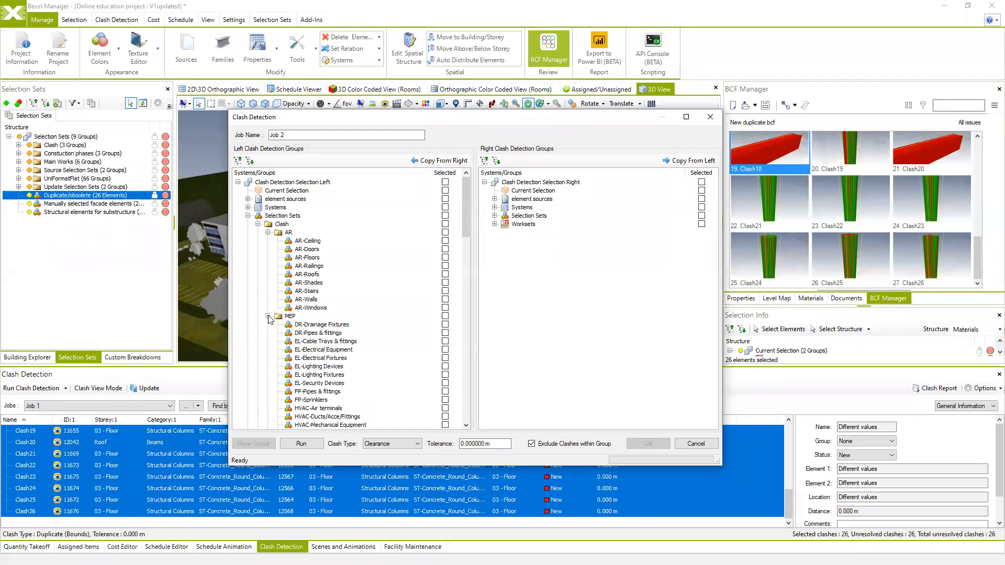
scroll(269, 319, down, 4)
click(267, 358)
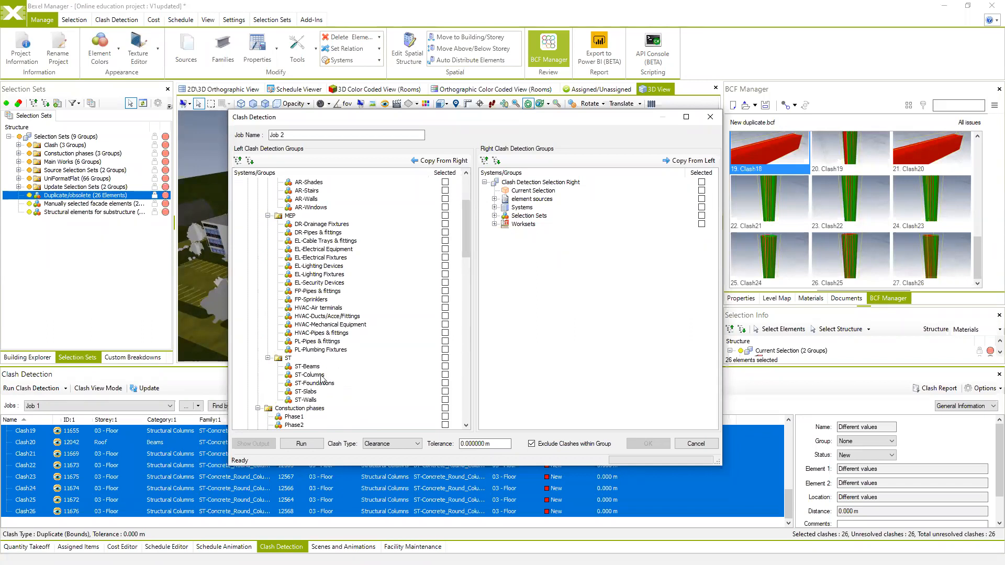
scroll(319, 366, up, 3)
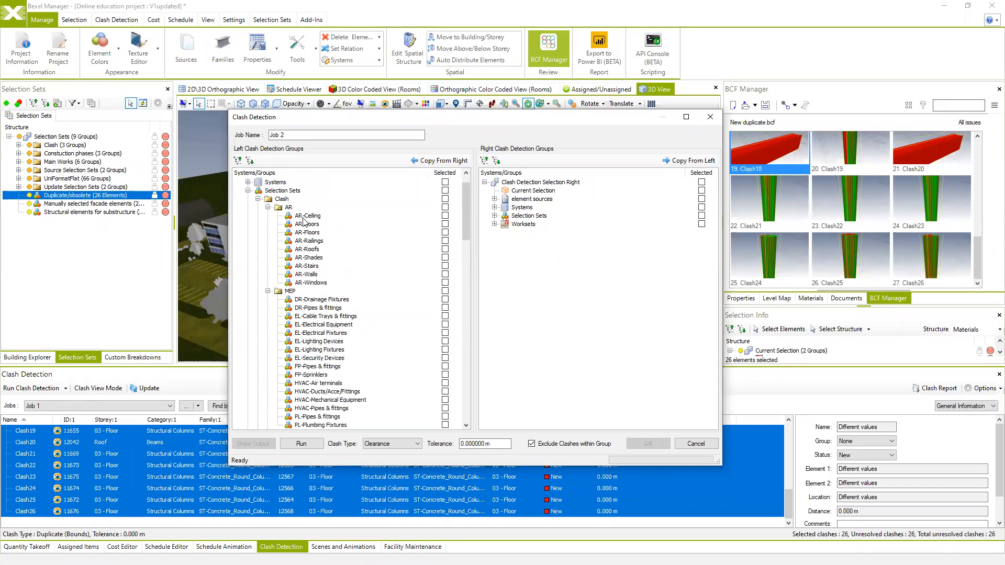
scroll(302, 270, down, 3)
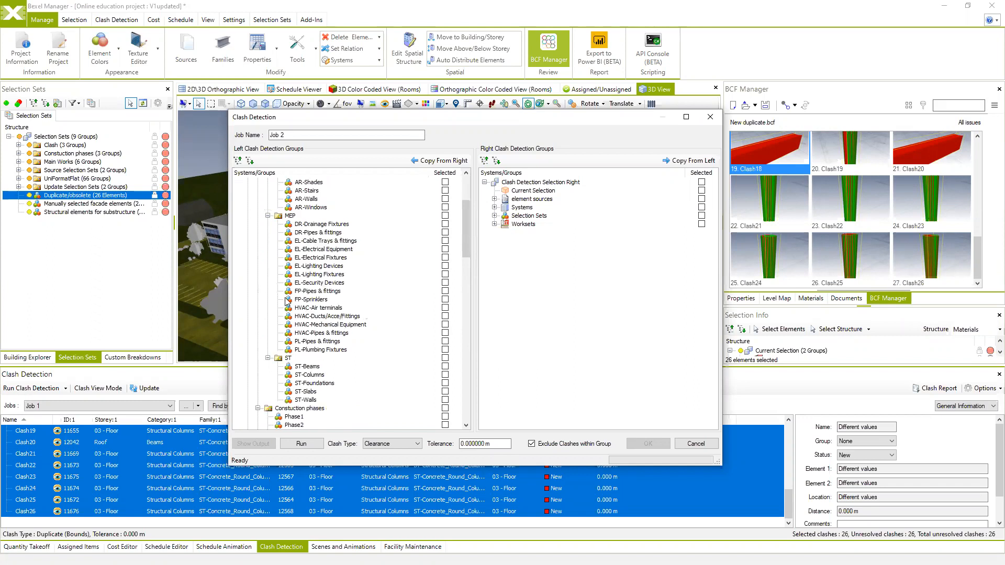
click(306, 310)
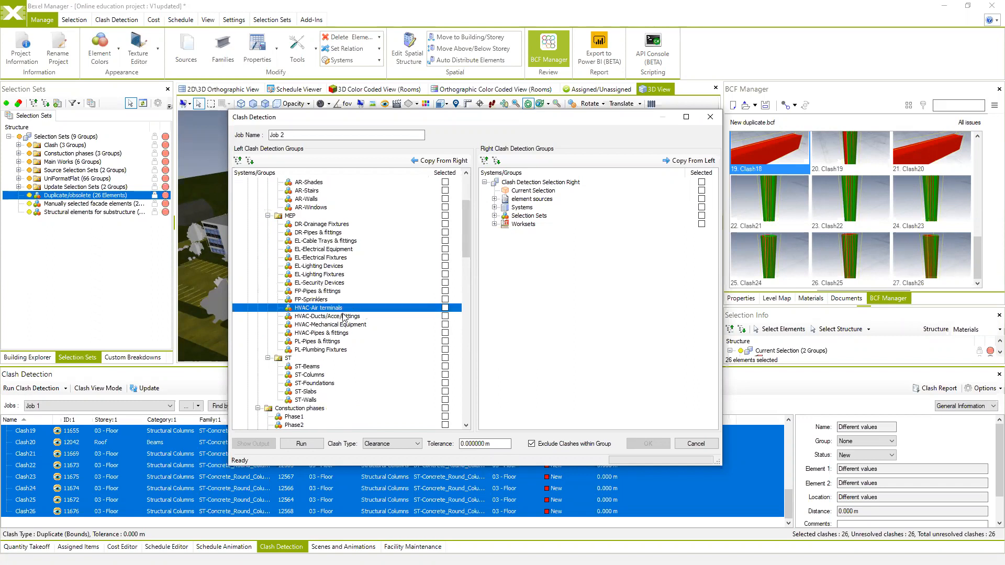
Include ST-Beams, ST-Columns, ST-Foundations, ST-Slabs and ST-Walls in the left clash detection selection
scroll(315, 325, down, 3)
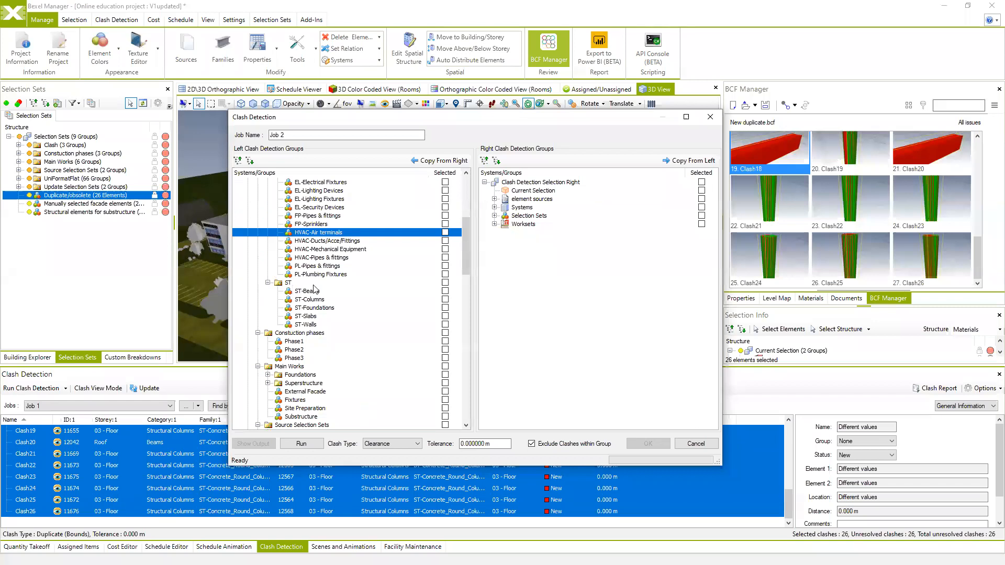
click(335, 308)
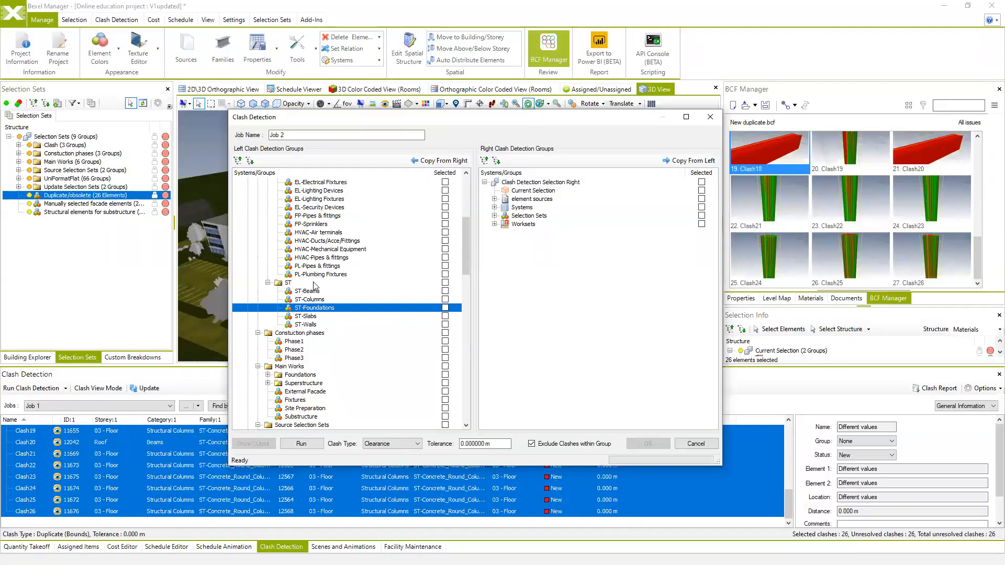
click(444, 291)
click(444, 300)
click(444, 308)
click(445, 316)
click(445, 324)
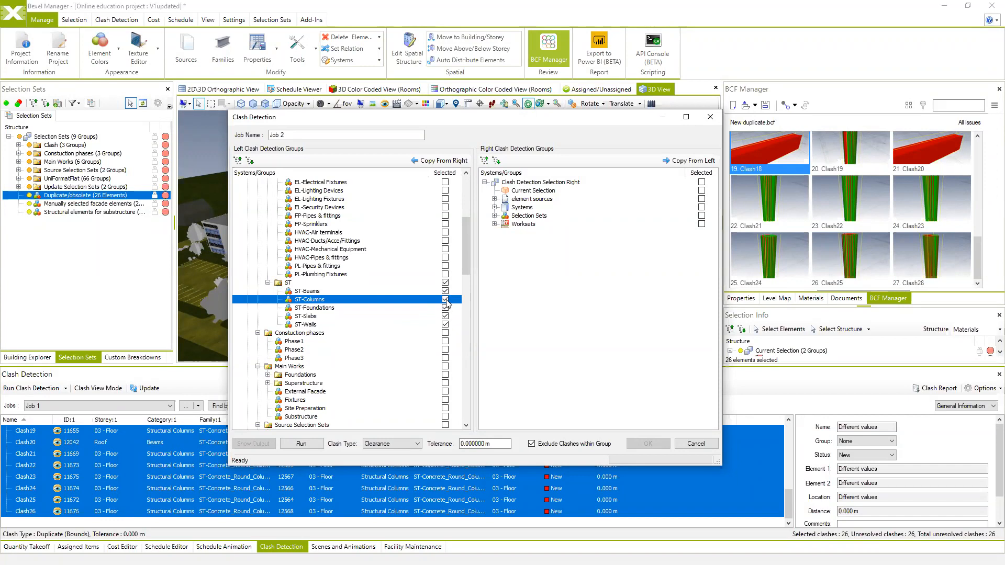
Include the HVAC air terminals, ducts, mechanical equipment and pipes sets from the Clash MEP group in the right clash detection selection
click(494, 216)
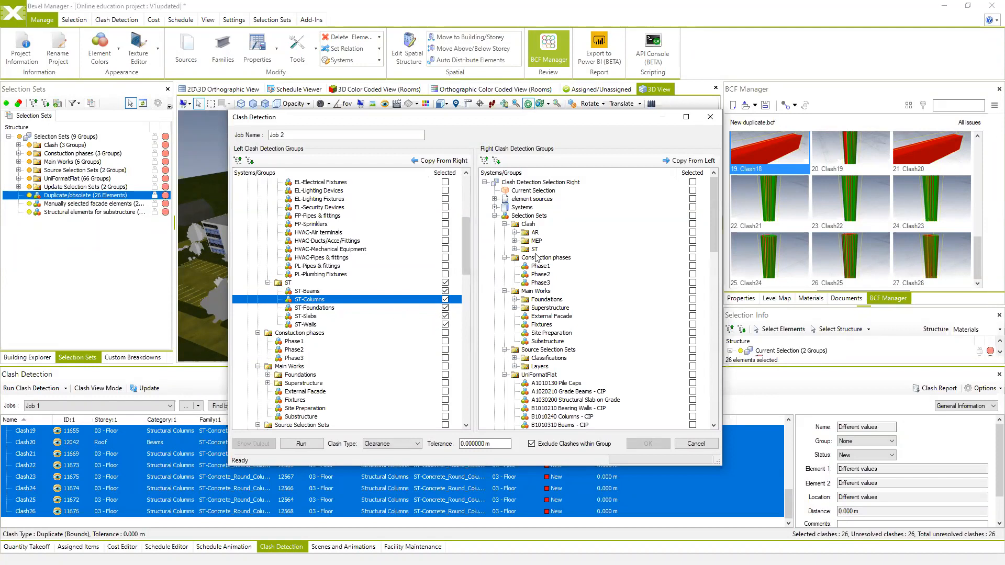
click(514, 240)
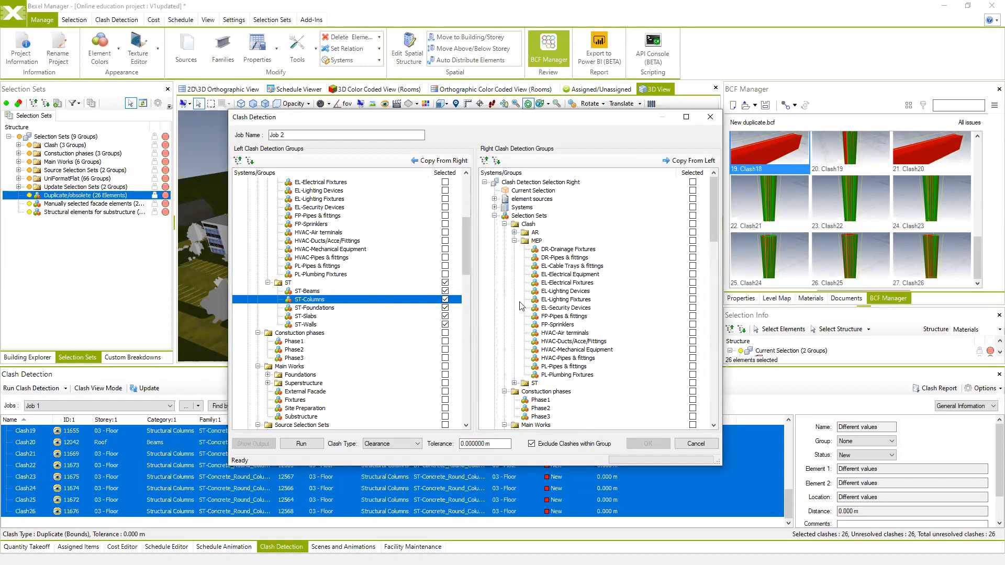
click(561, 357)
click(692, 358)
click(692, 350)
click(692, 341)
click(692, 333)
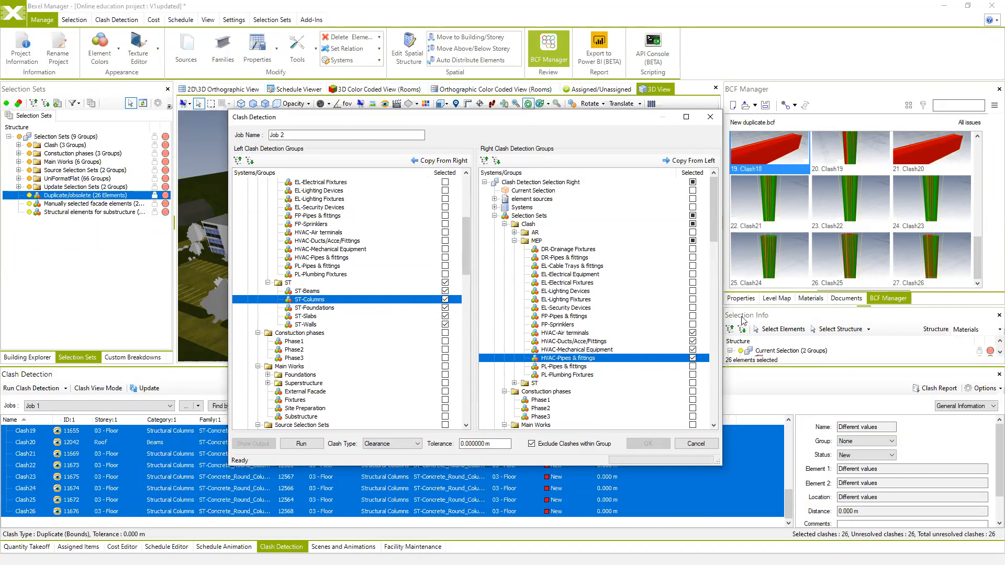
Add PL-Pipes & fittings and PL-Plumbing Fixtures to the right selection and review the chosen sets on both sides
click(574, 334)
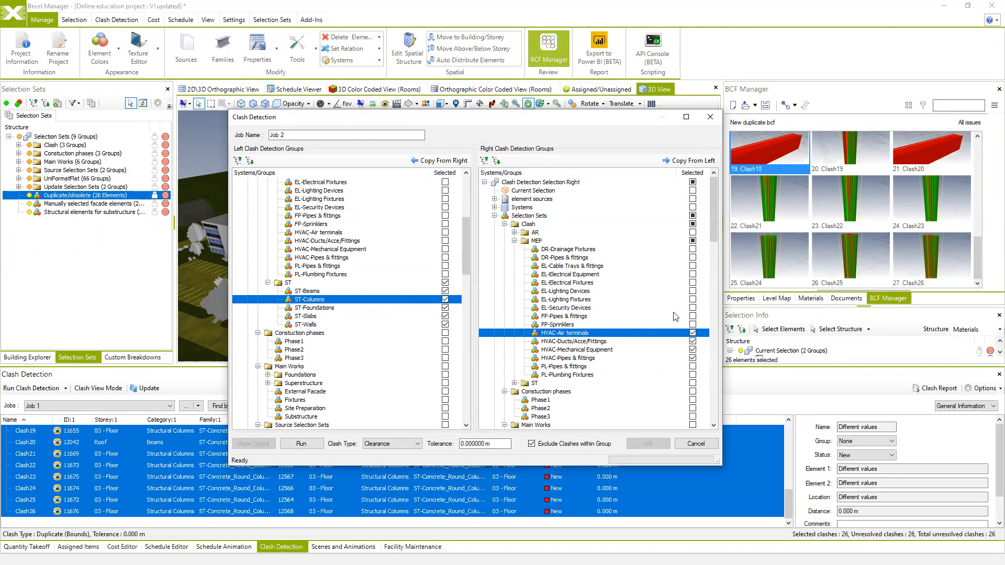
click(579, 367)
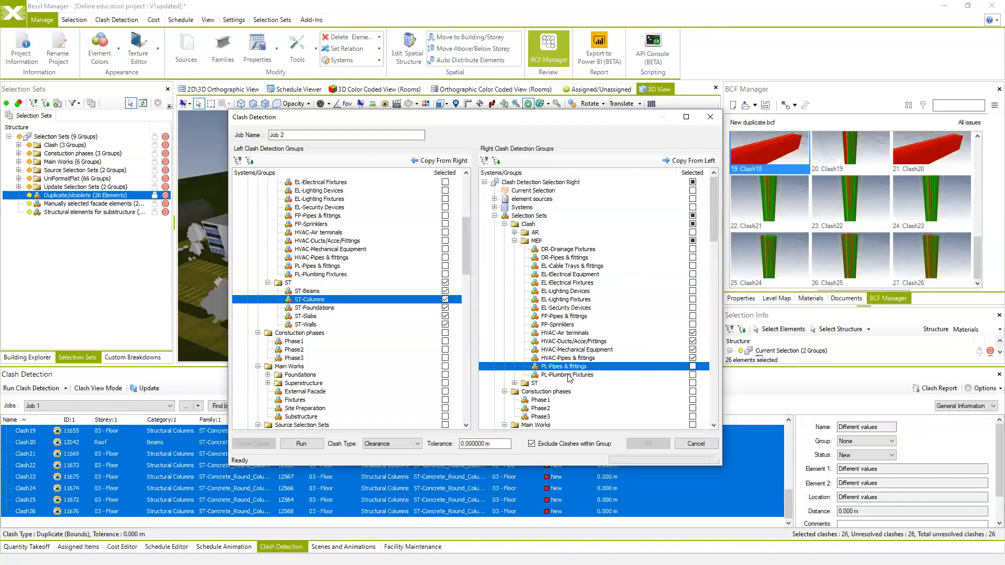
click(692, 366)
click(692, 375)
click(311, 309)
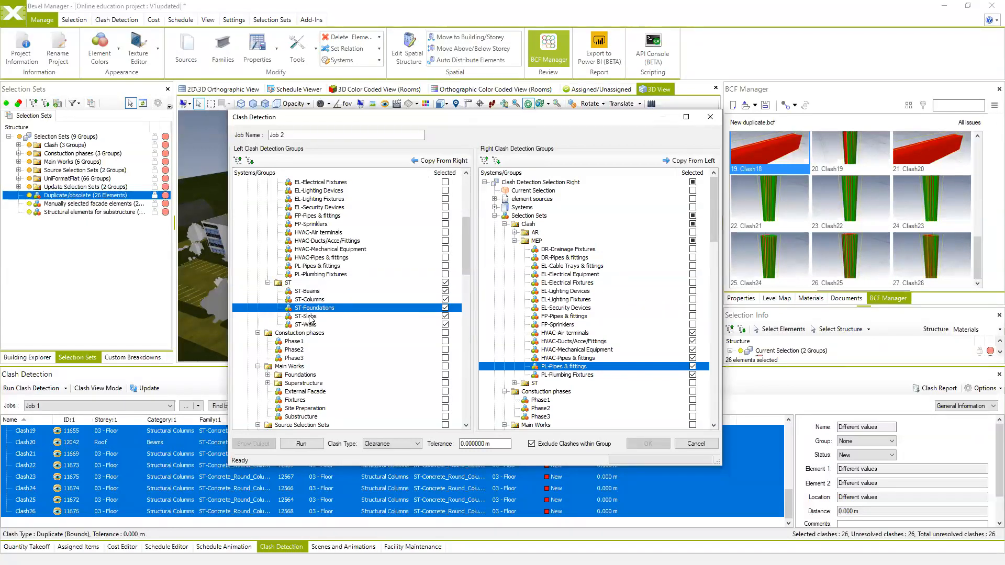
click(566, 340)
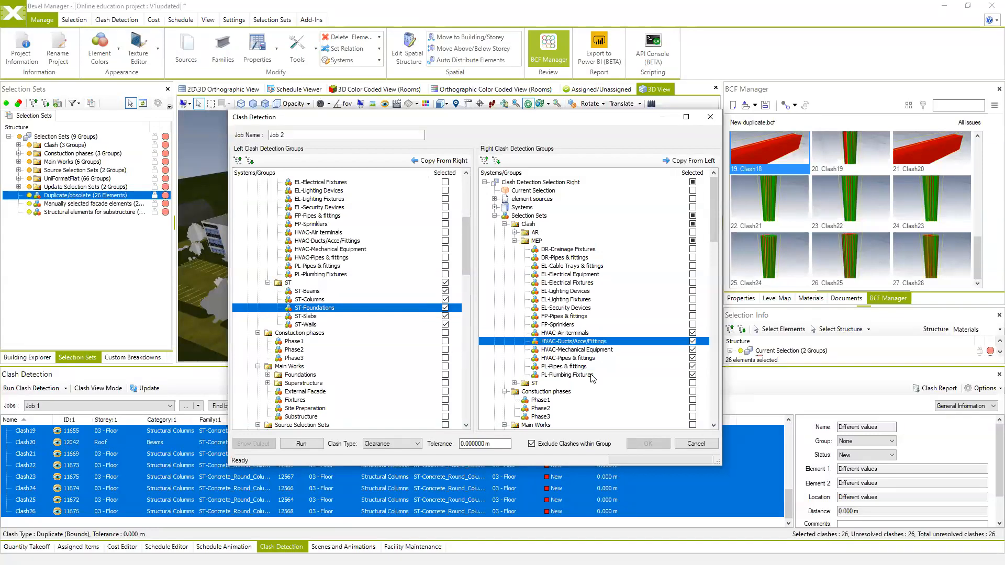
Name the clash detection job "Structural Vs HVAC systems"
drag(286, 135, 252, 139)
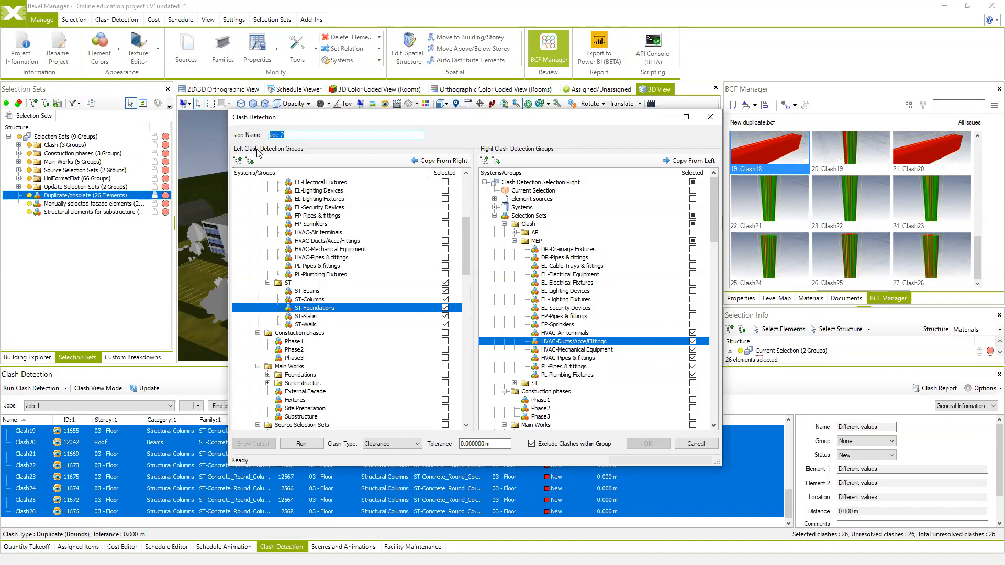
text(S)
Try turning off Exclude Clashes within Group, review the chosen ST and HVAC sets, and turn the option back on
click(531, 443)
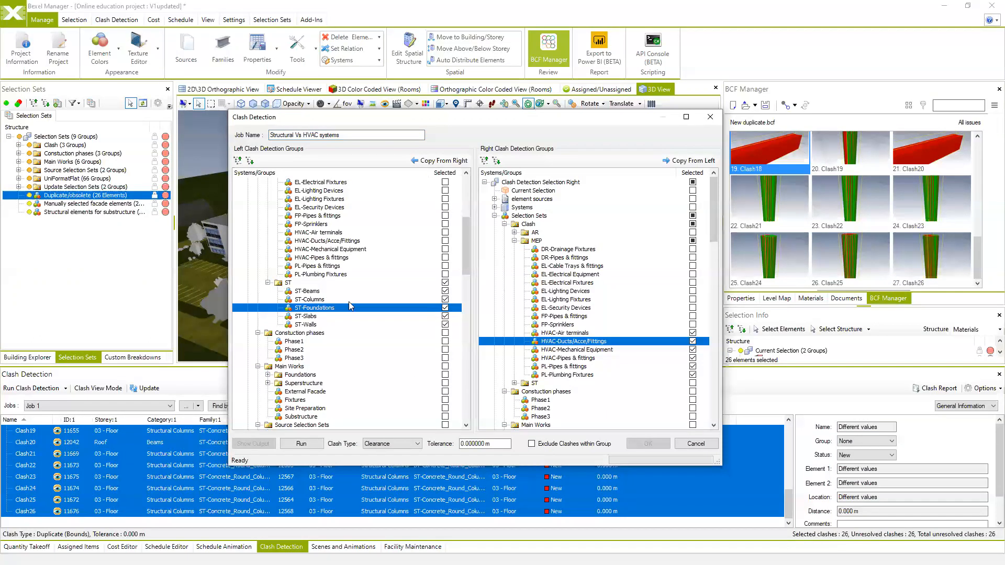
click(311, 292)
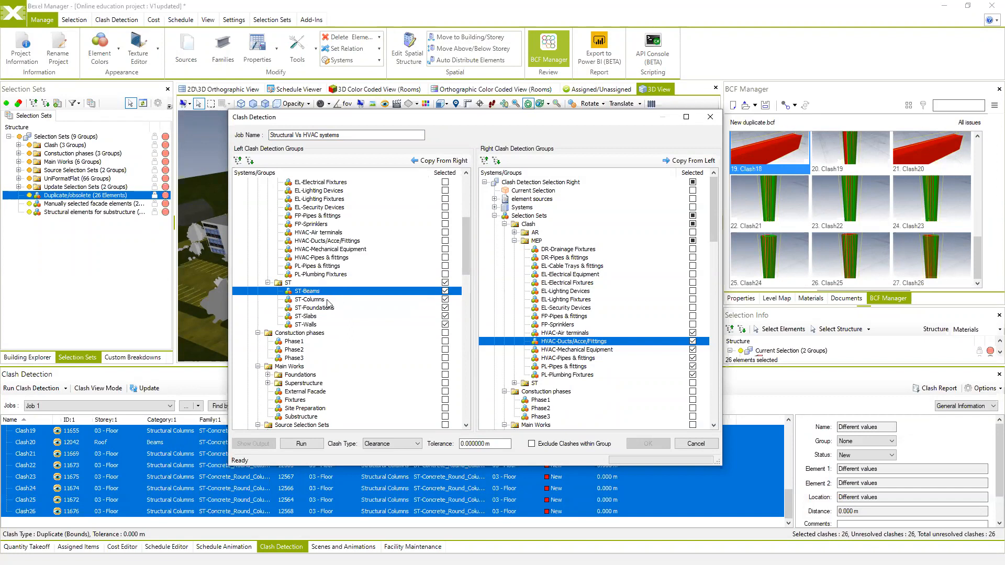
click(326, 301)
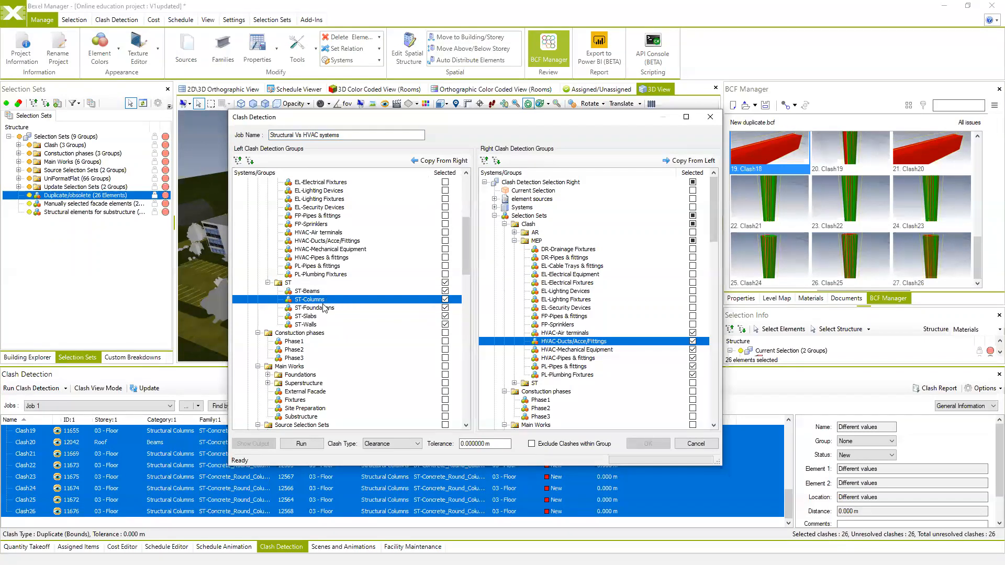
click(315, 309)
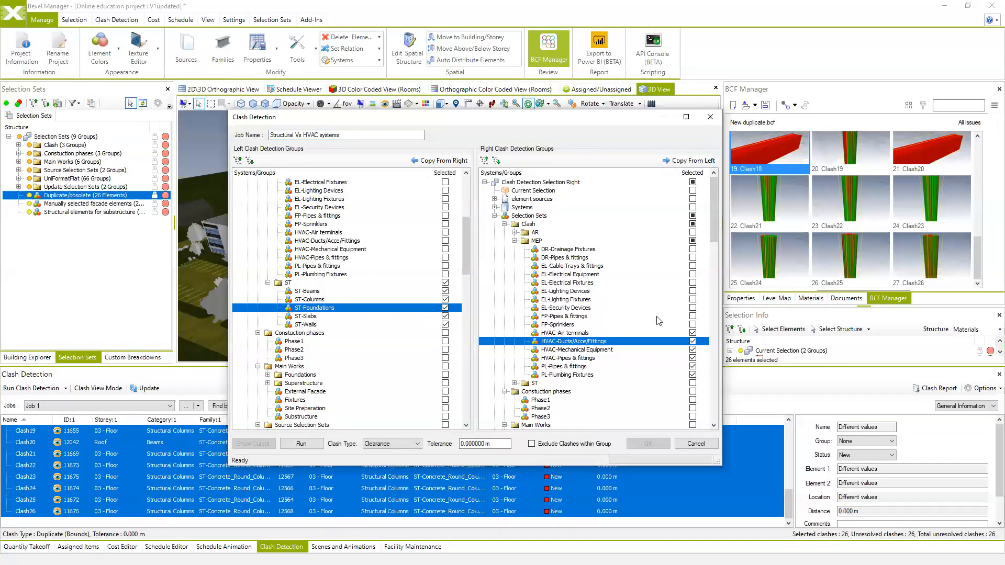
click(569, 334)
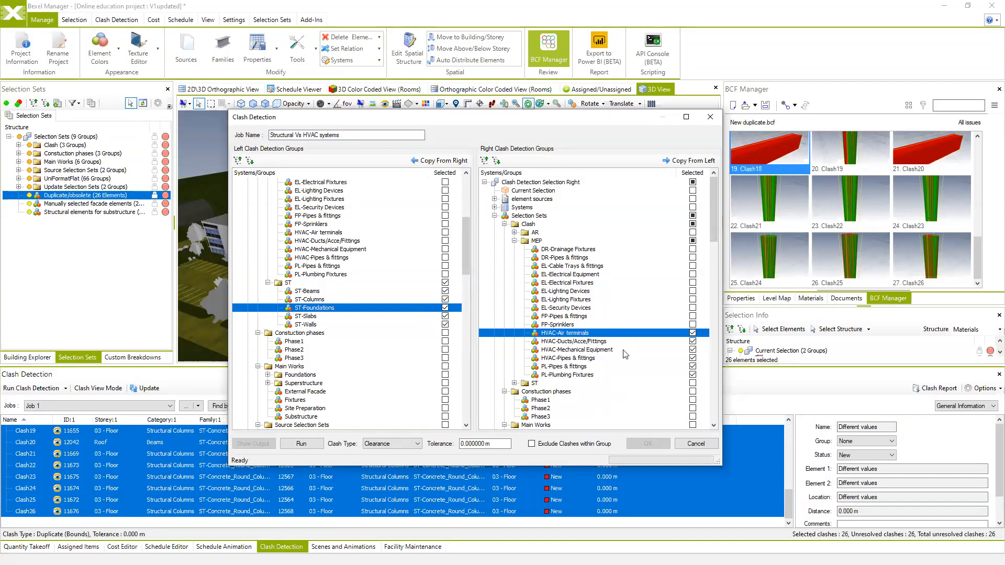
click(579, 343)
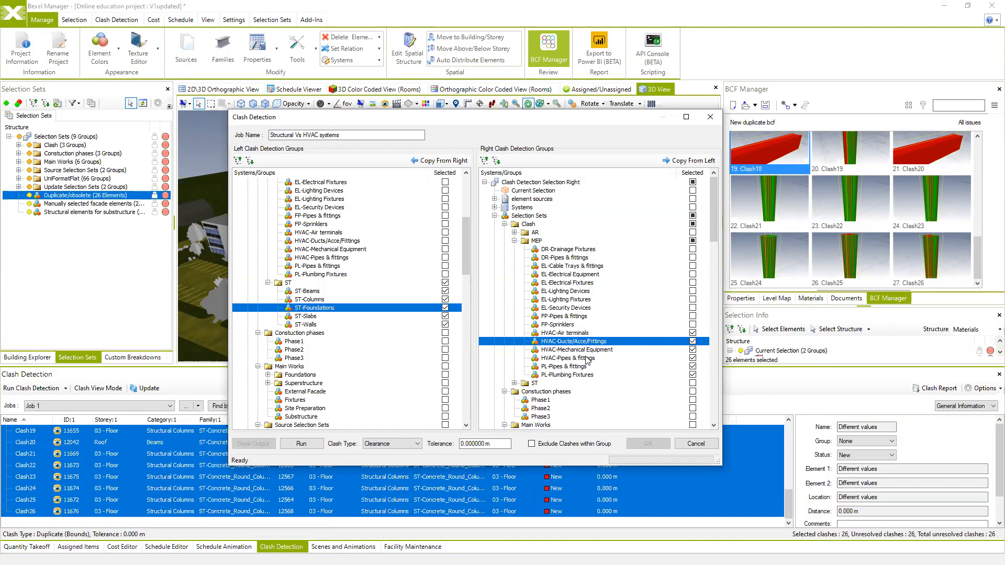
click(583, 359)
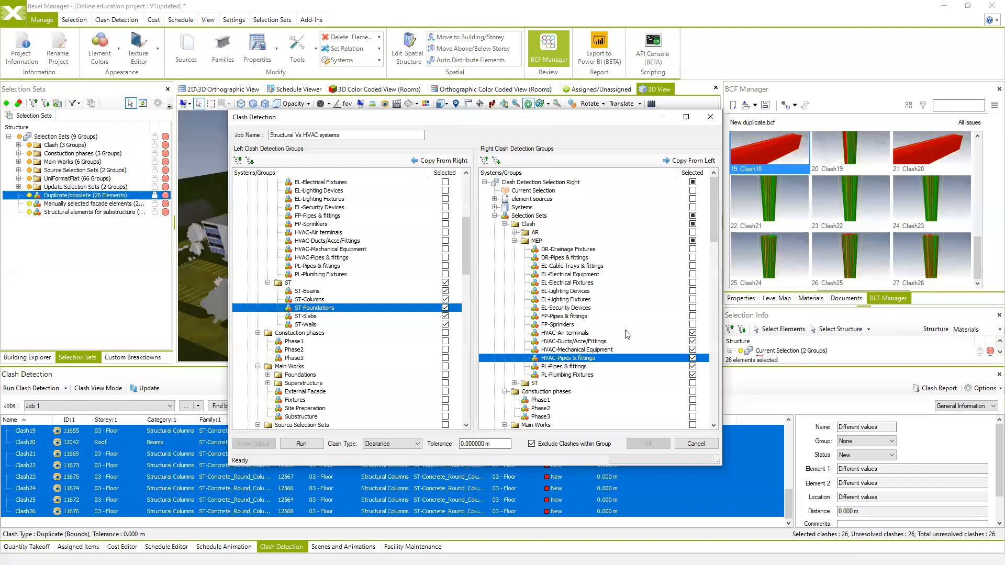
Run the structural versus HVAC clash detection and accept the analysis as a job
click(317, 445)
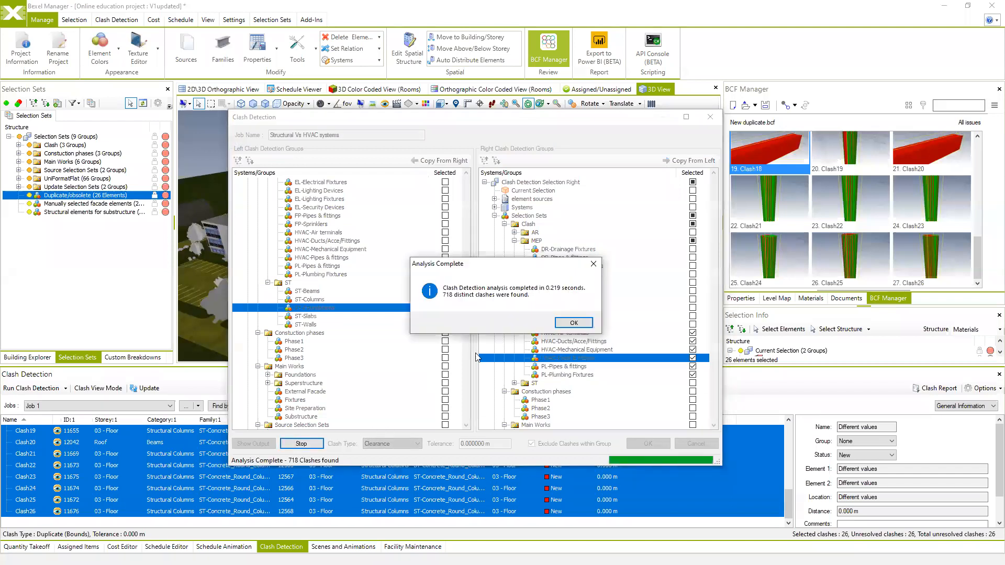
click(574, 324)
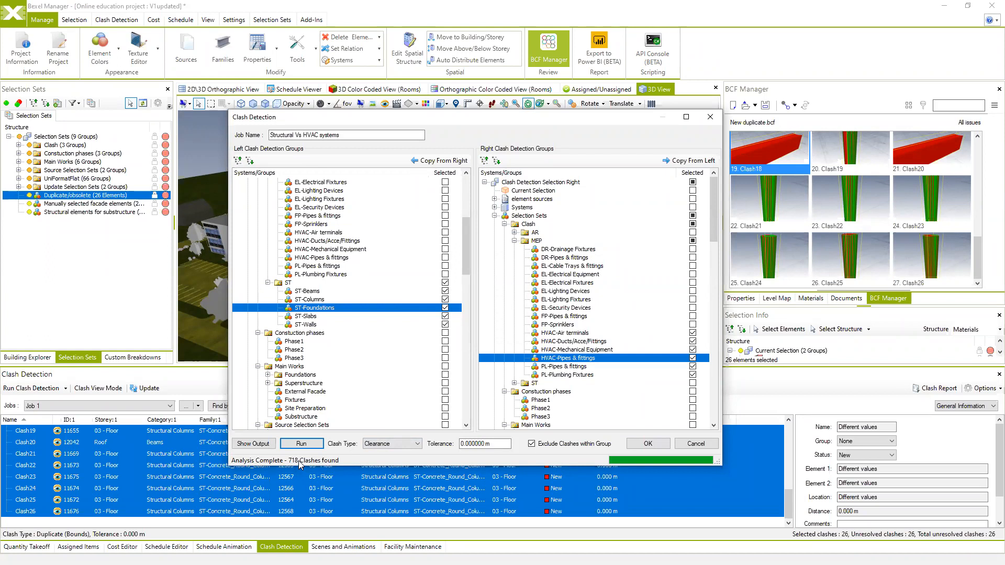
click(658, 443)
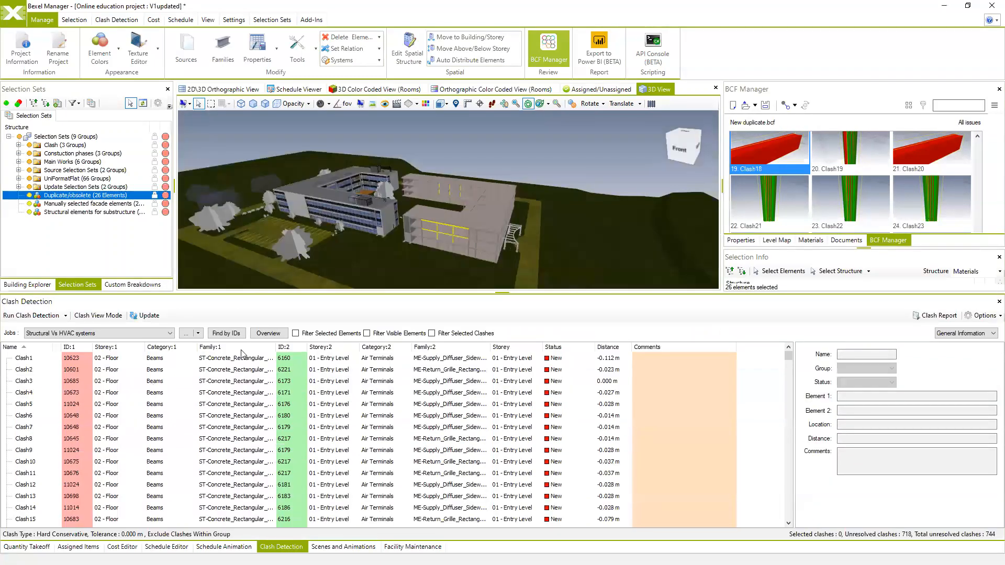
Open the job's clash overview matrix in an enlarged window and try exporting it as an Excel XML Spreadsheet
click(268, 333)
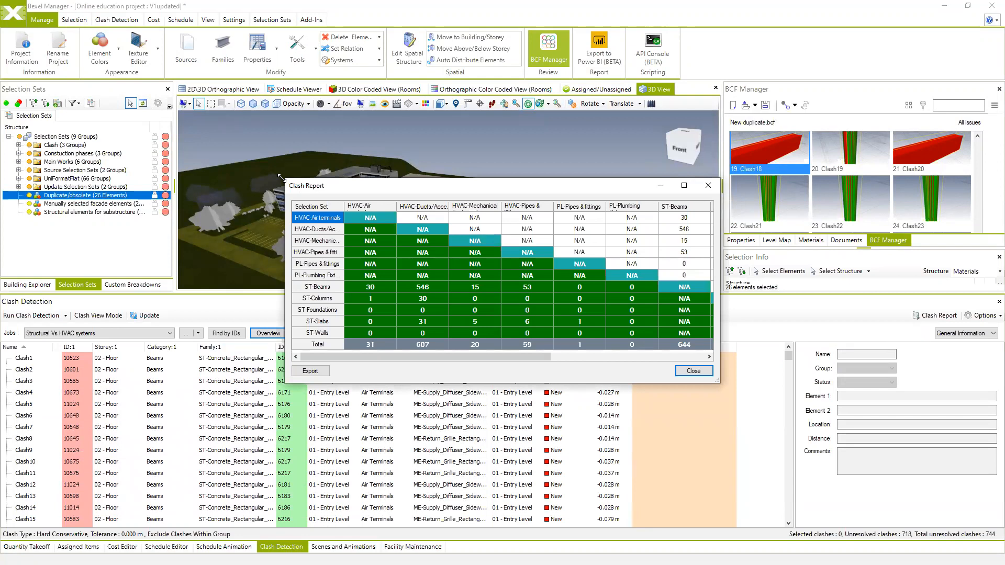
drag(280, 178, 130, 122)
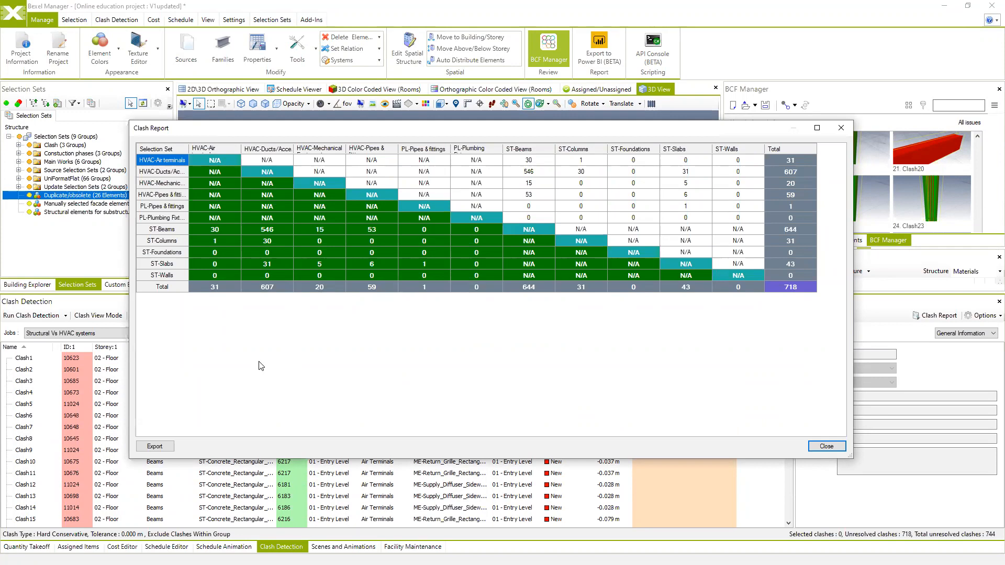
click(157, 447)
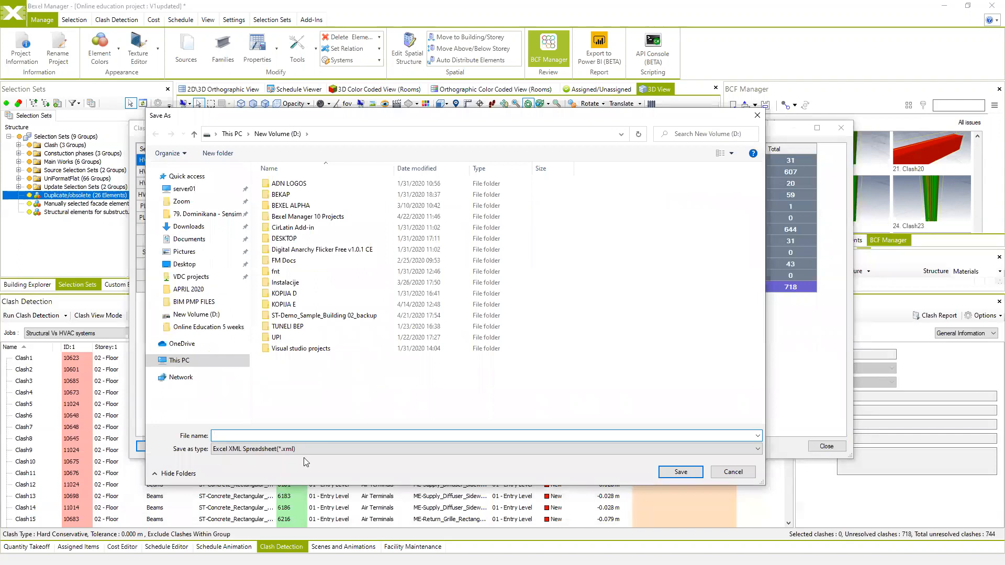
click(733, 471)
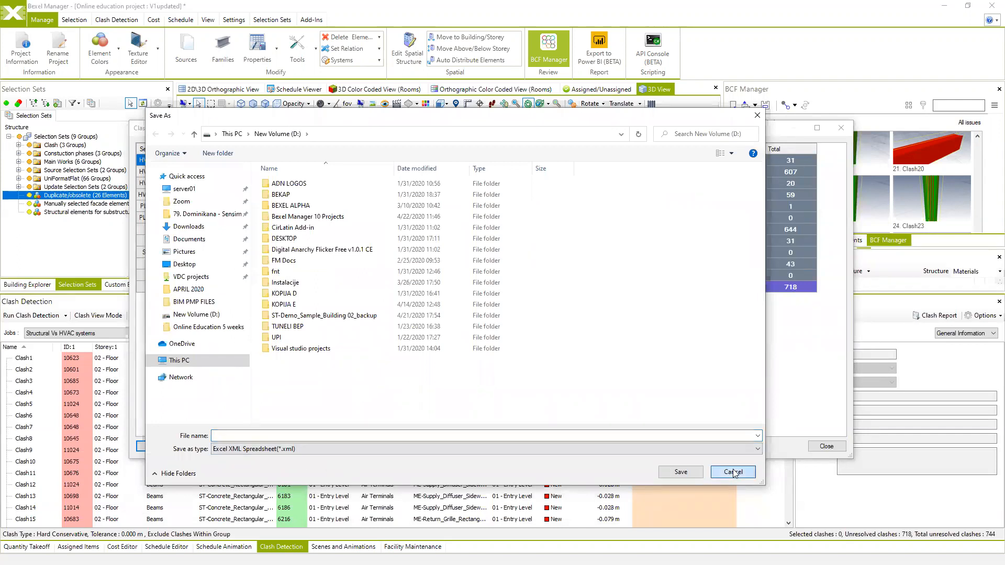
Close the clash overview, turn on Clash View Mode and show Clash3 in the 3D view
click(840, 128)
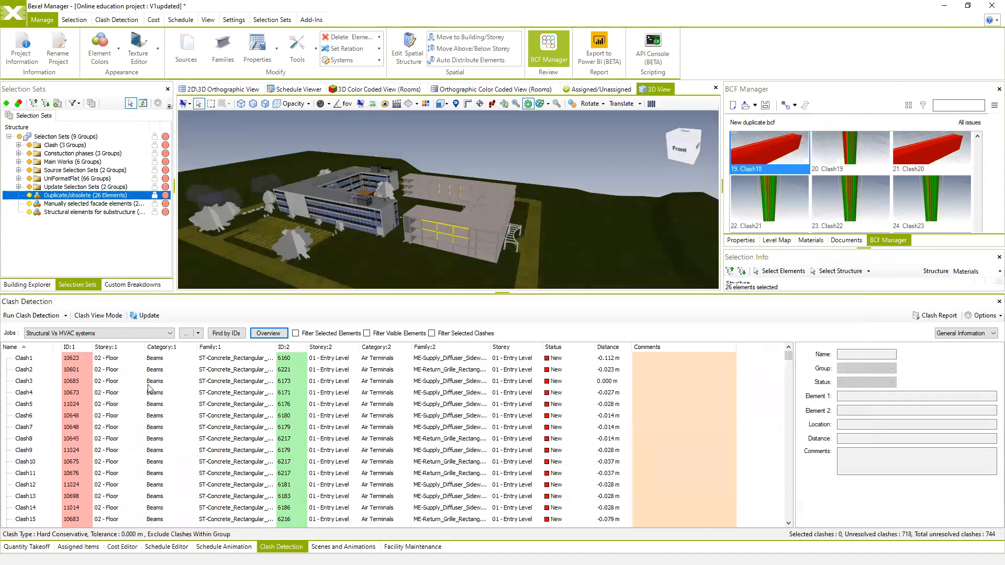
click(68, 381)
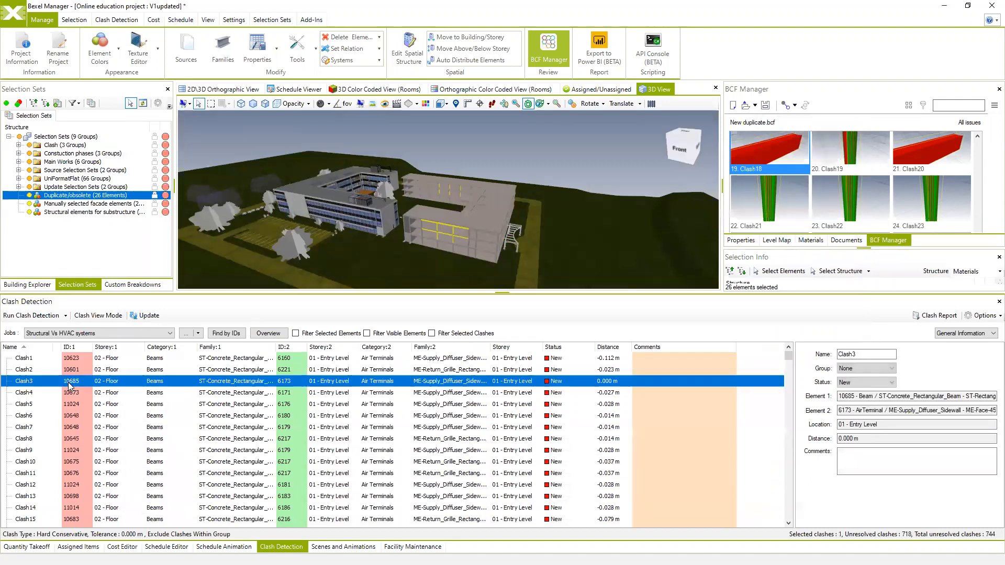
drag(443, 235, 418, 252)
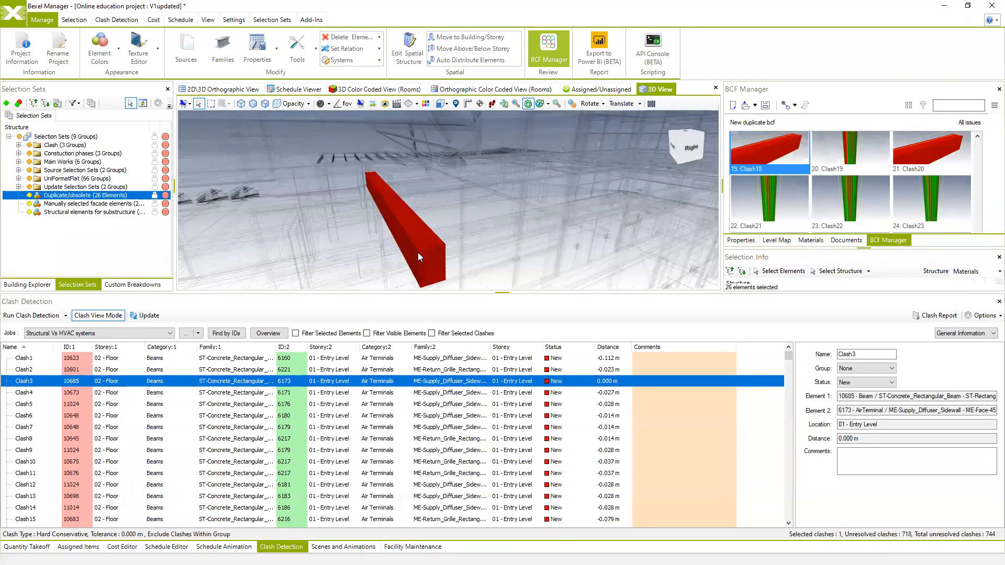
Inspect Clash4, Clash6, Clash9 and Clash11 up close in the 3D view
double_click(103, 391)
drag(493, 235, 359, 218)
scroll(499, 149, up, 1)
scroll(498, 162, down, 2)
click(20, 136)
click(20, 137)
drag(448, 189, 482, 199)
double_click(167, 415)
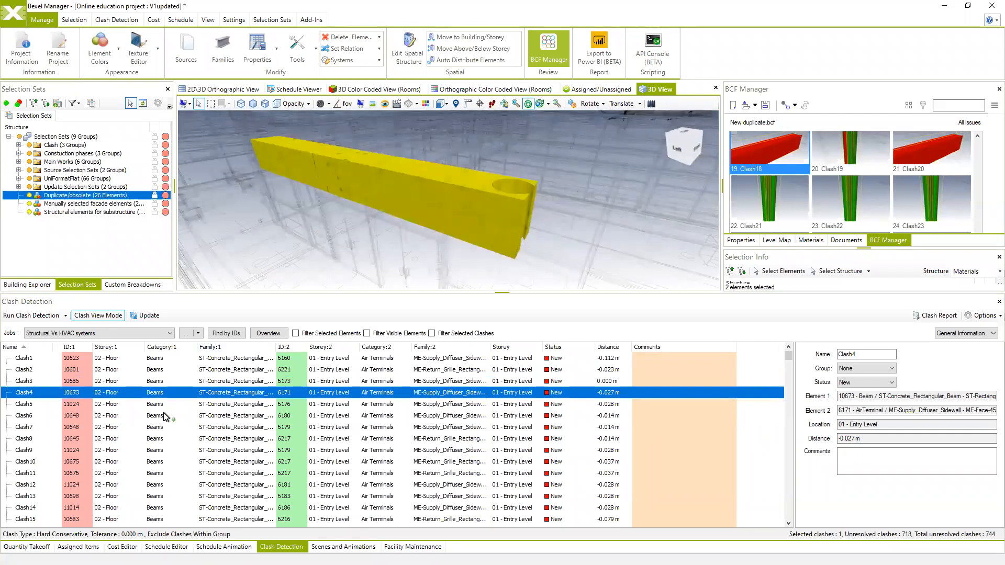
double_click(231, 451)
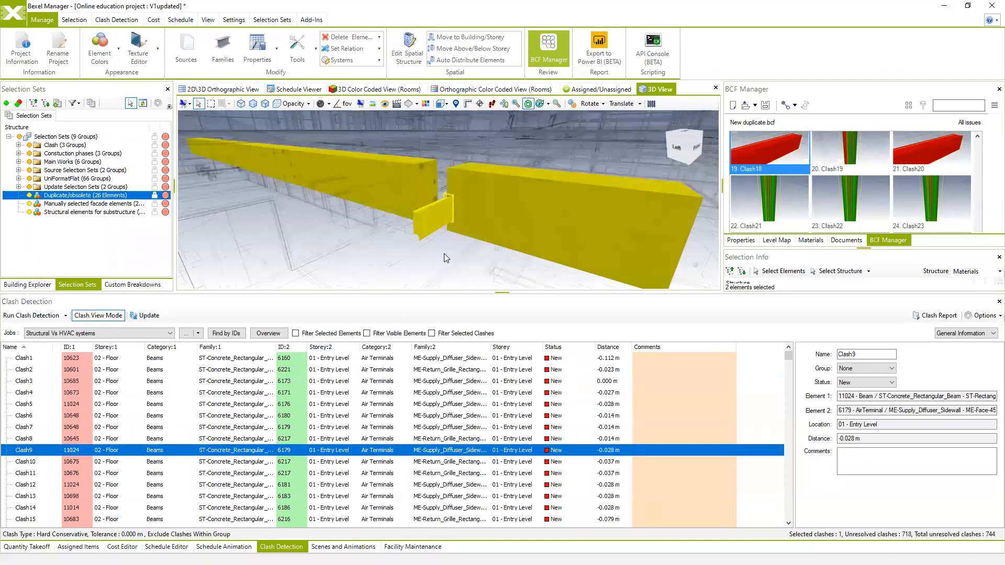
double_click(226, 473)
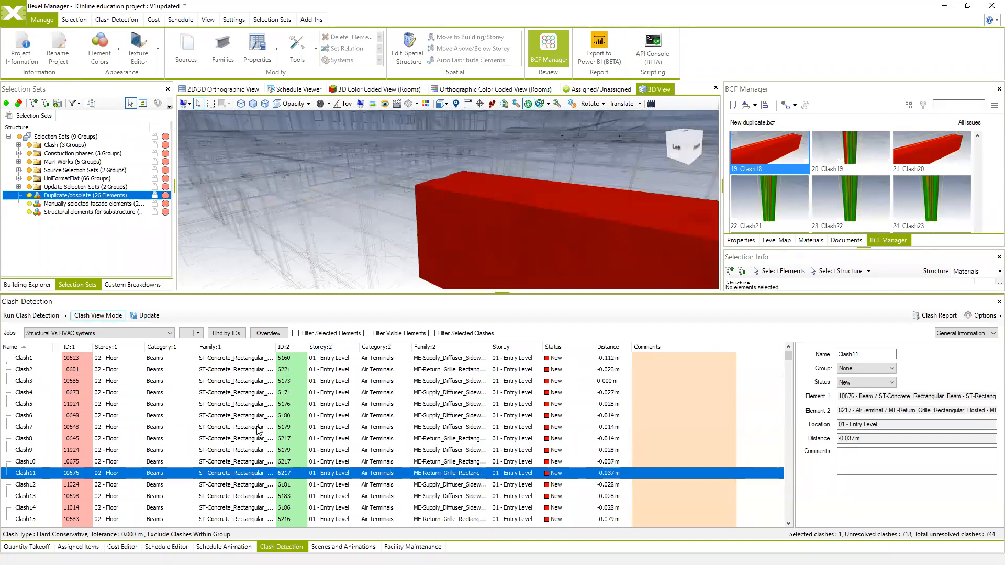
Go through the clashes one by one from Clash12 to Clash21 to review their clashing elements
key(Down)
key(Down)
key(Down)
key(Down)
key(Down)
key(Down)
key(Down)
key(Down)
key(Down)
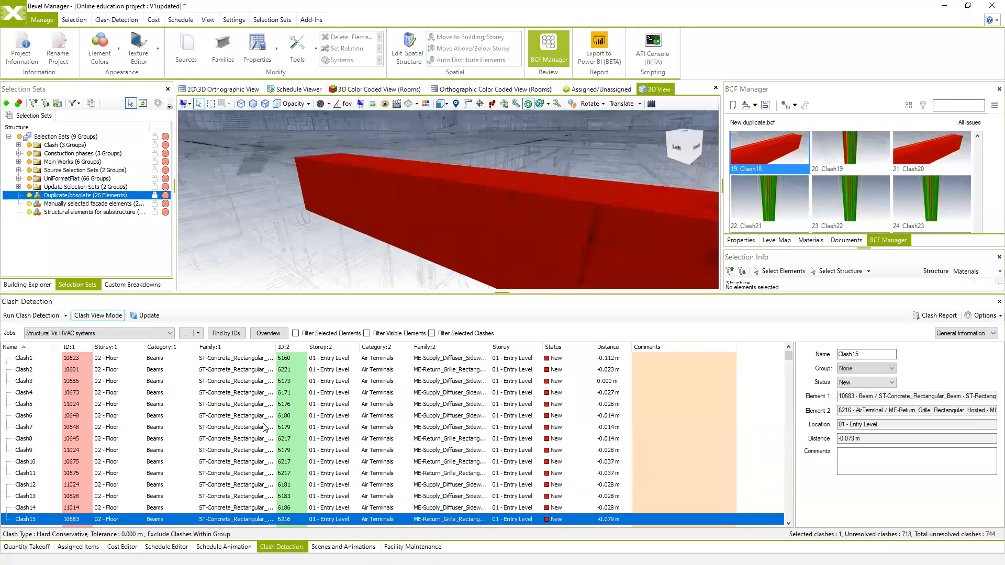
key(Down)
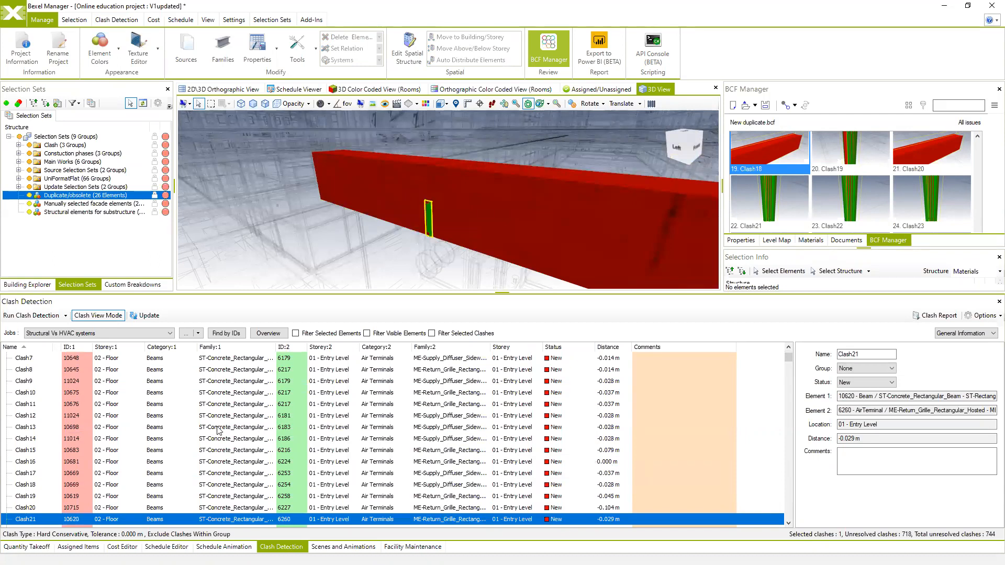
Filter the Structural Vs HVAC systems job to the ST-Beams vs. HVAC-Mechanical Equipment clash group only
click(187, 335)
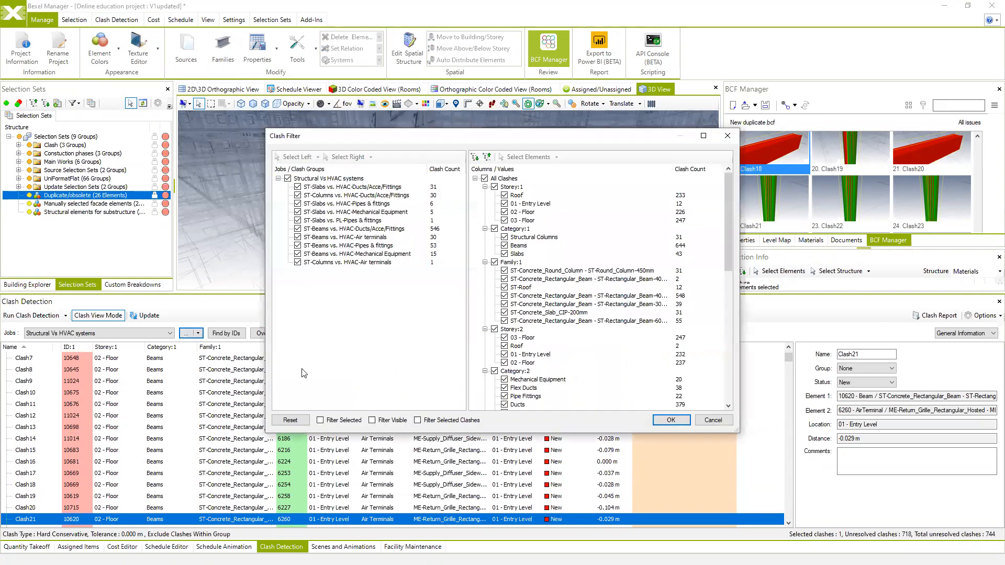
click(484, 187)
click(485, 195)
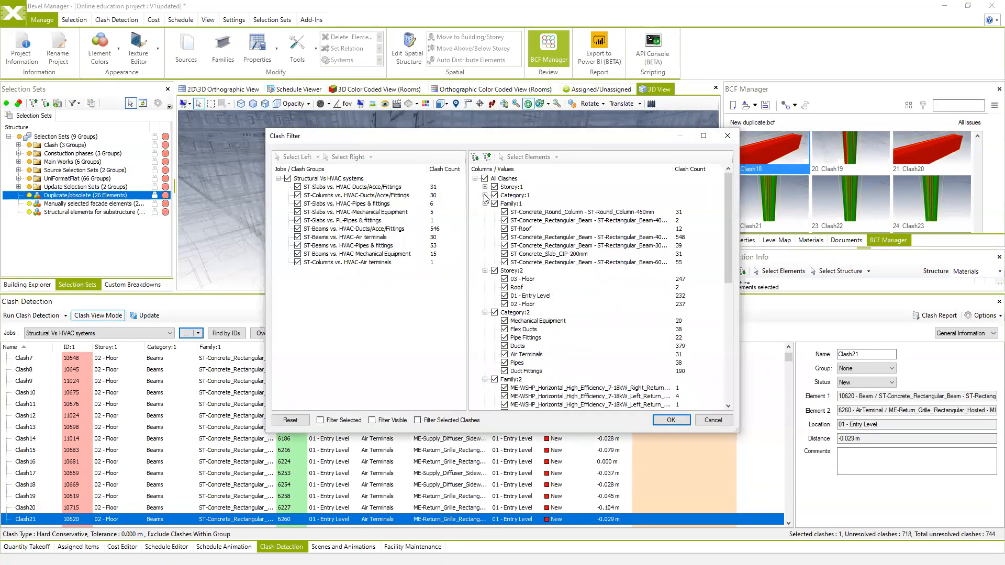
click(484, 204)
click(485, 212)
click(485, 221)
click(485, 229)
click(287, 179)
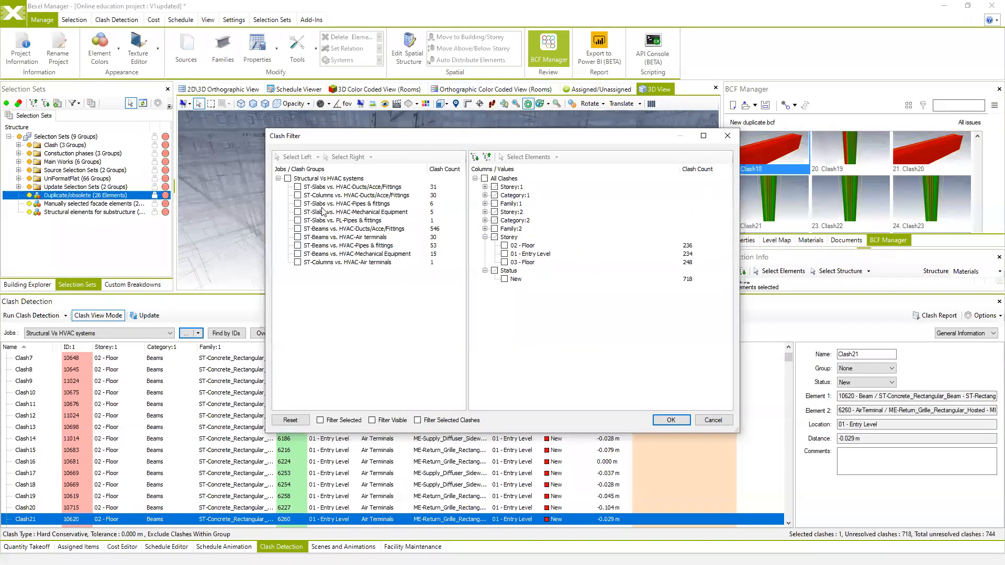
click(297, 254)
click(335, 255)
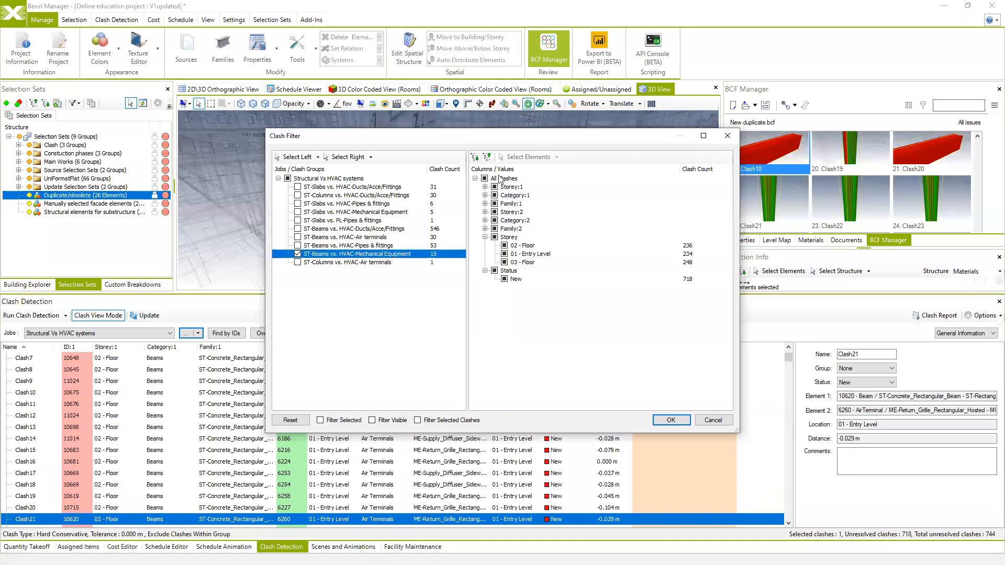
click(672, 421)
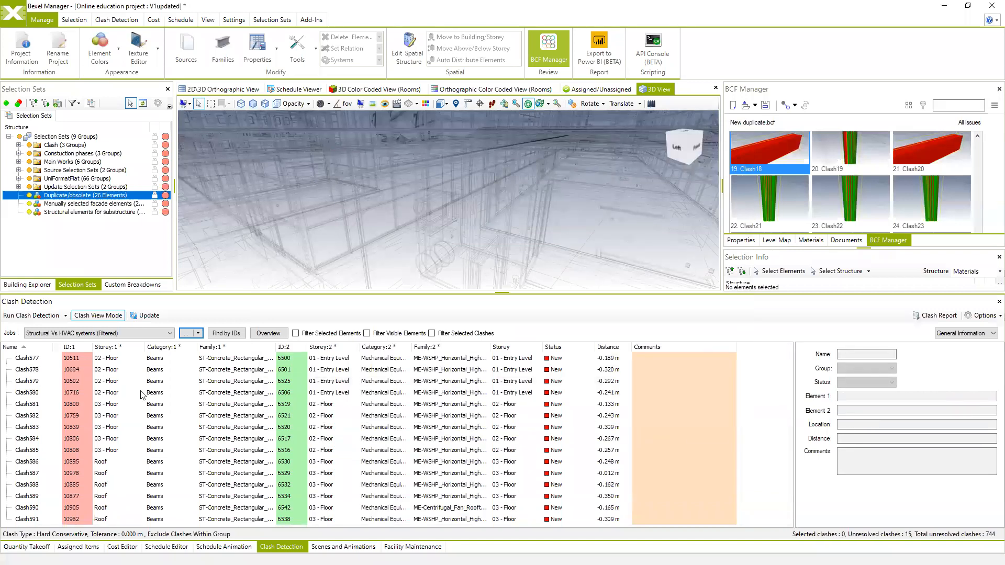
Change the job filter to include only clashes whose Storey value is 02 - Floor
click(189, 335)
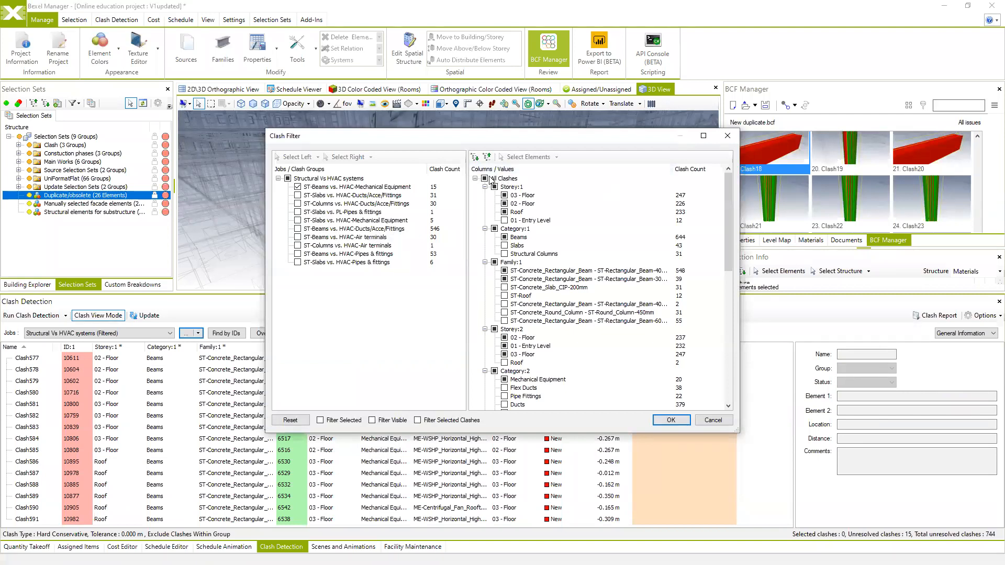
click(485, 186)
click(485, 195)
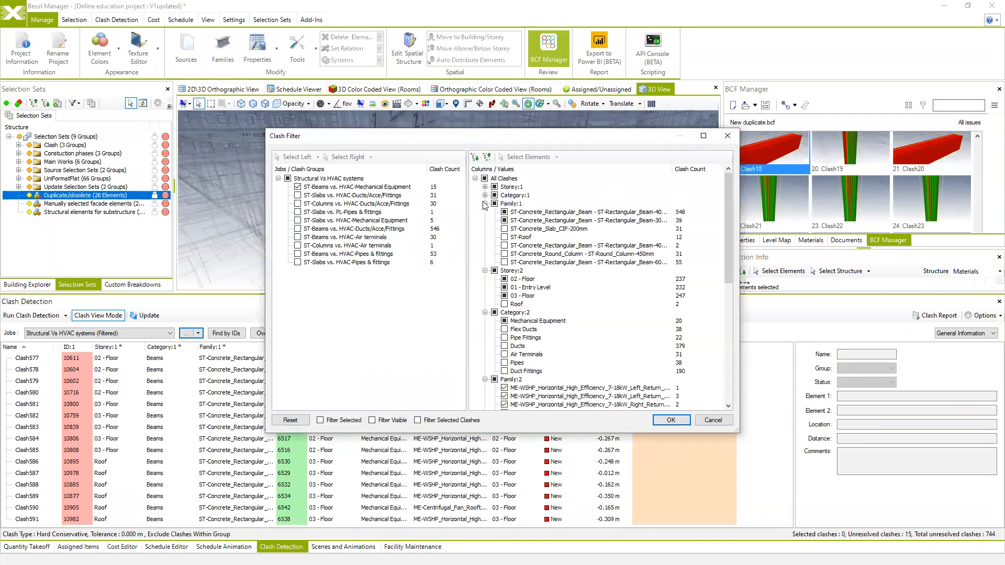
click(485, 204)
click(485, 212)
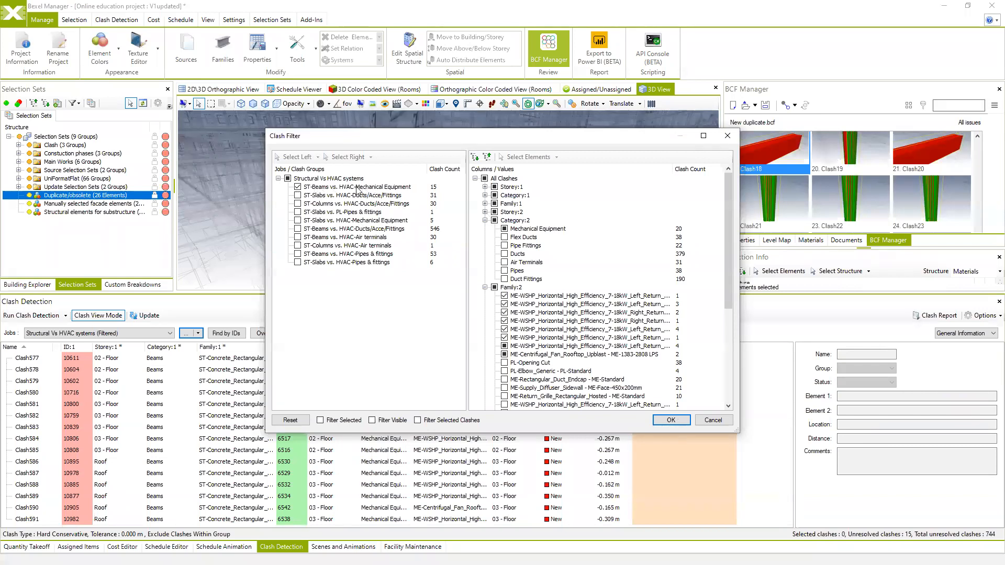
click(485, 220)
click(485, 229)
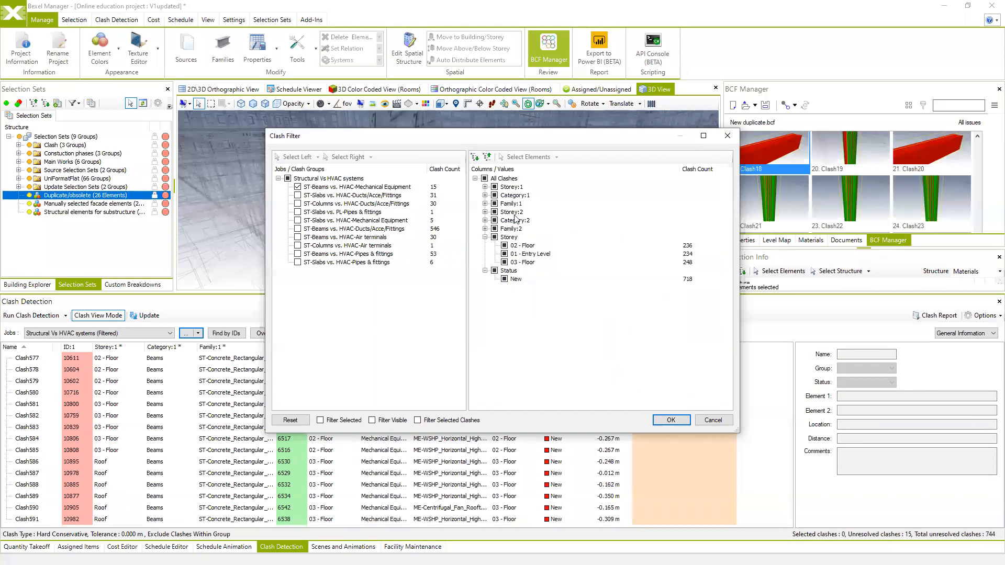
click(484, 178)
click(484, 178)
click(668, 420)
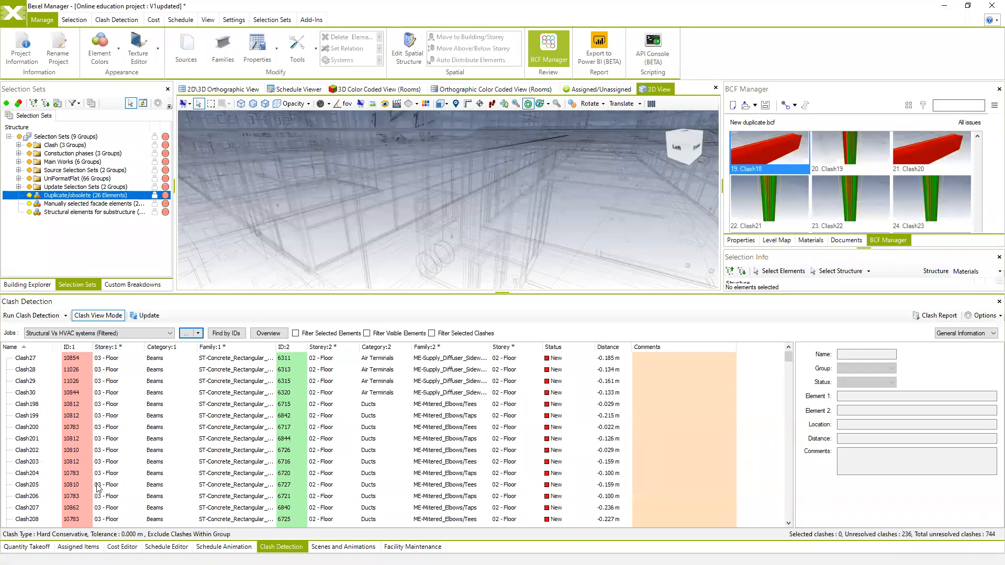
Filter the clash list by the Storey:1 column so only 02 - Floor is included
click(104, 348)
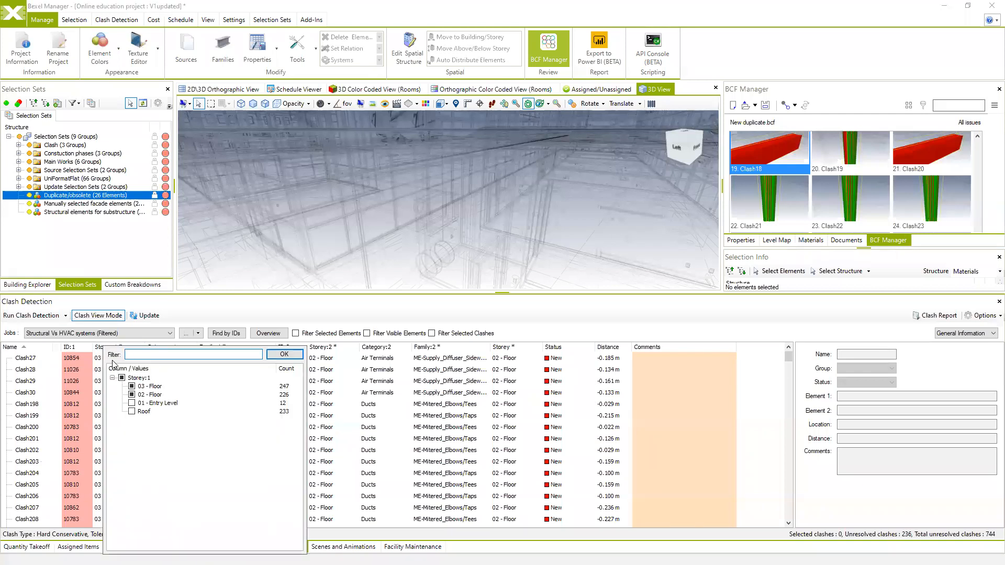
click(123, 378)
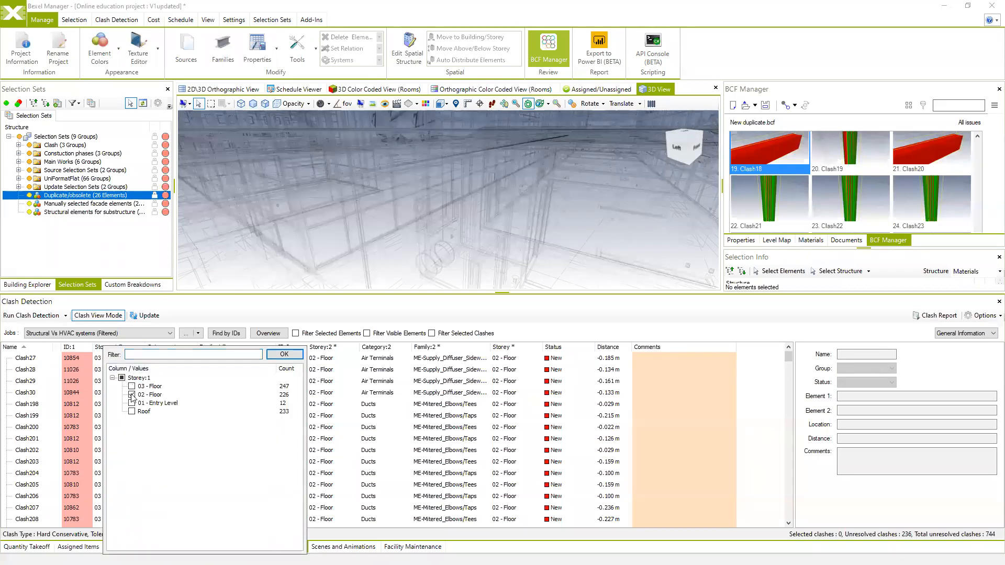
click(284, 355)
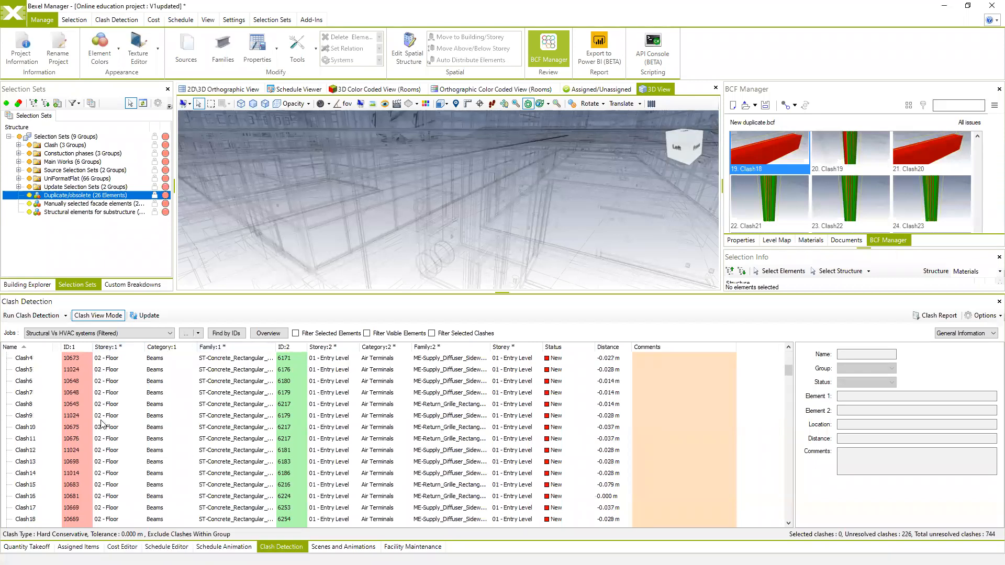
Open the filtered job's clash overview, enlarge the window to examine the matrix totals, and close it
click(268, 334)
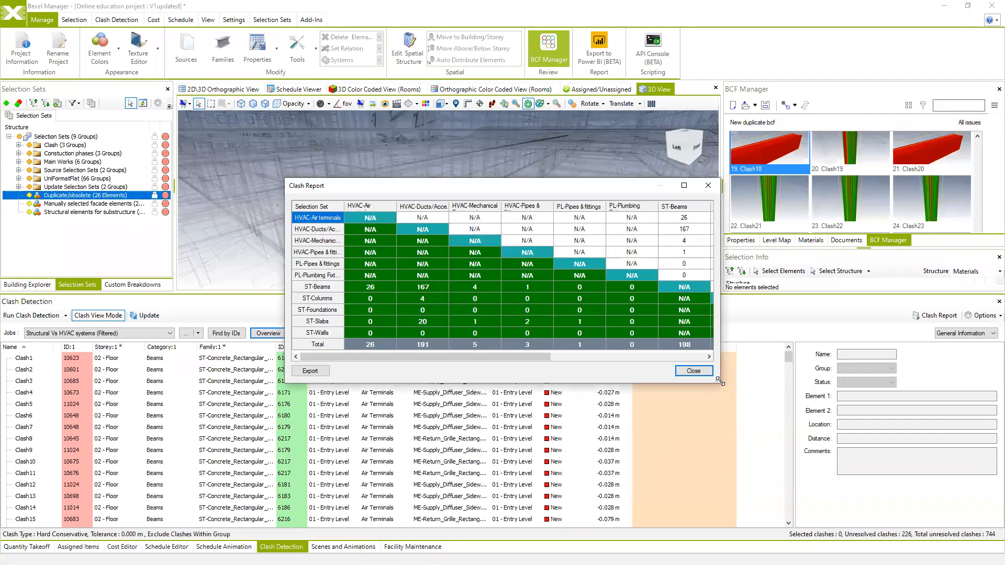
drag(719, 382, 909, 453)
click(875, 428)
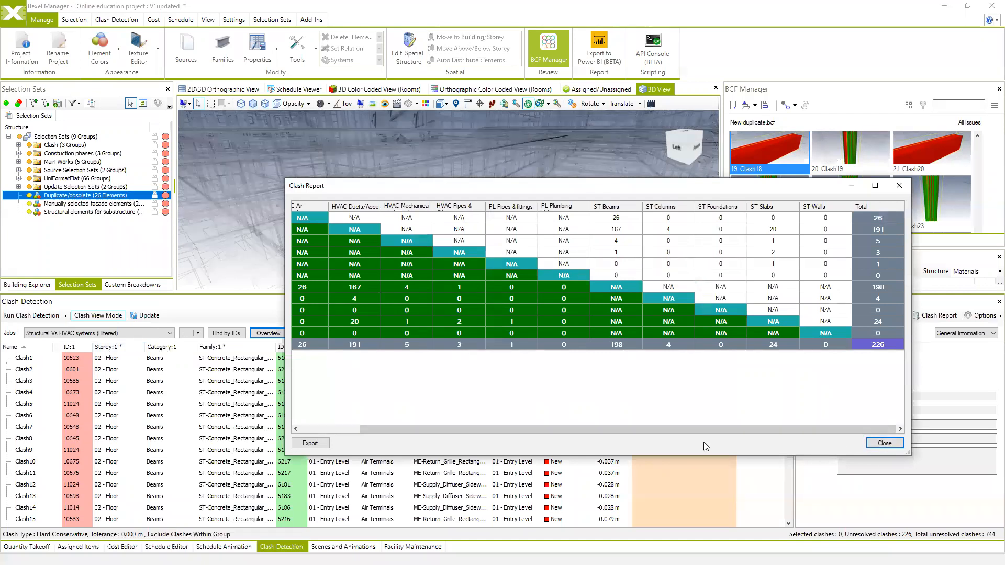
click(886, 448)
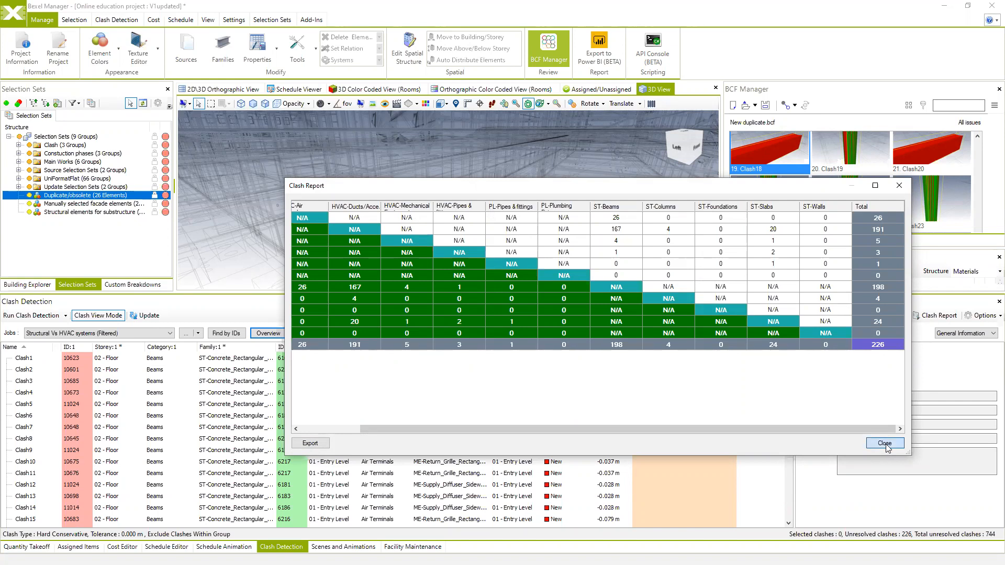
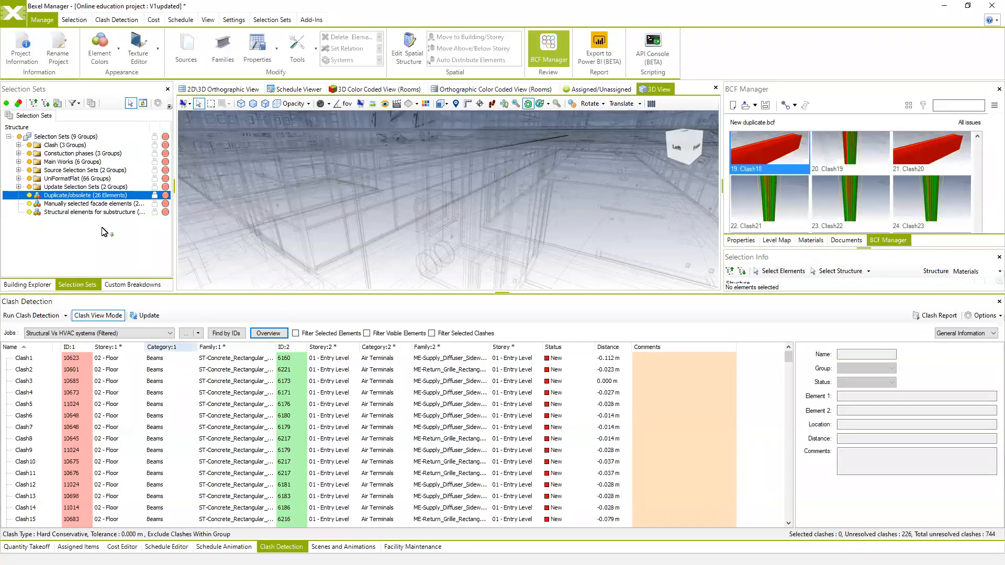
Check the job options, open the settings for re-running the selected job, review its clash groups and close without running
click(187, 333)
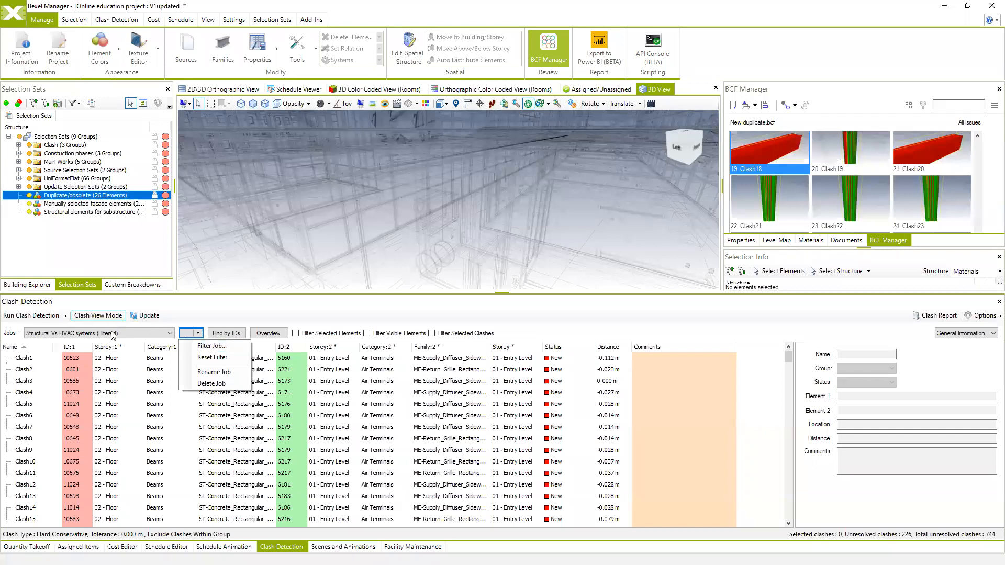
click(170, 333)
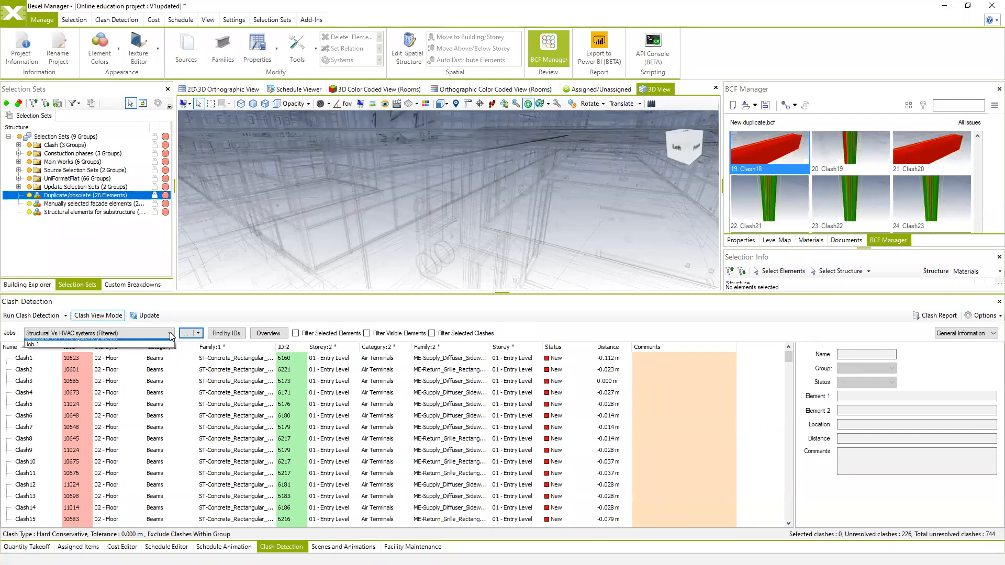
click(66, 316)
click(66, 316)
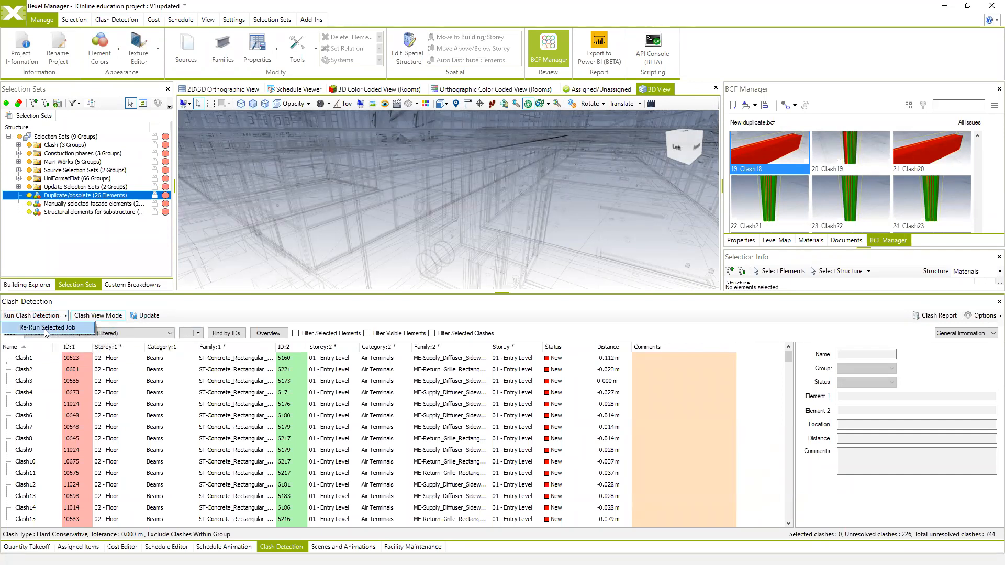
click(46, 328)
scroll(348, 361, down, 5)
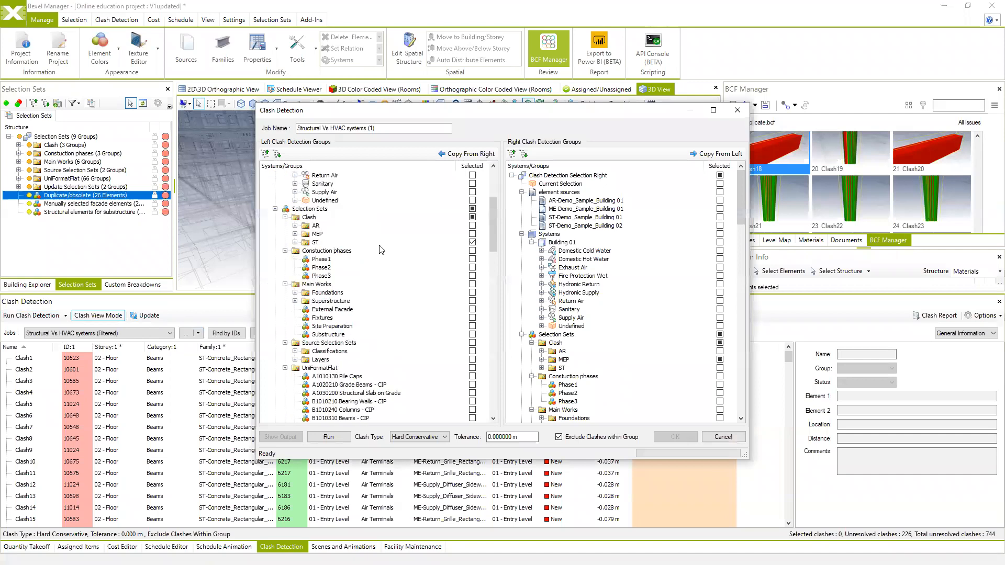
click(736, 112)
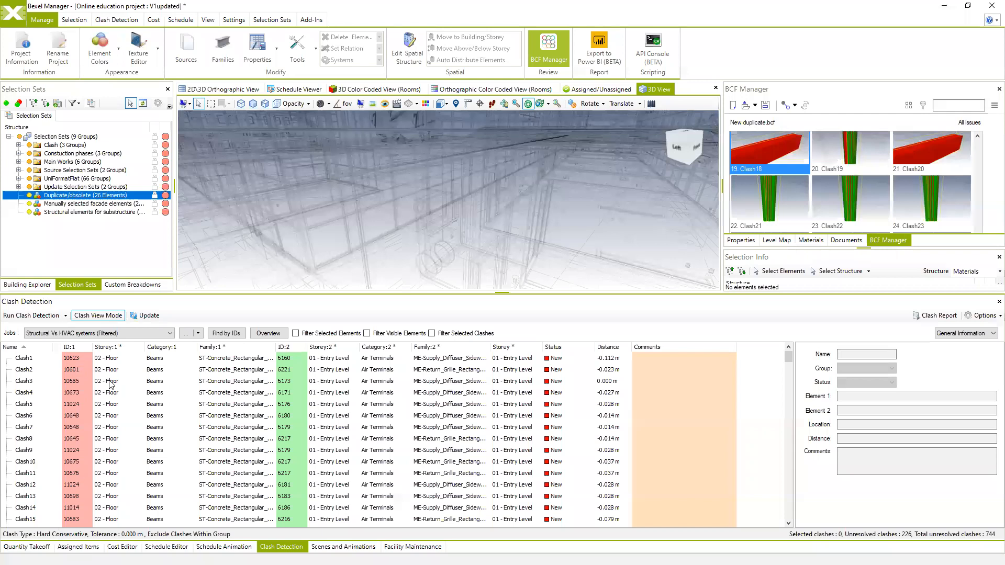
Show Clash1 and Clash3 in the 3D view and widen the Family:1 column to fit the full family names
click(110, 361)
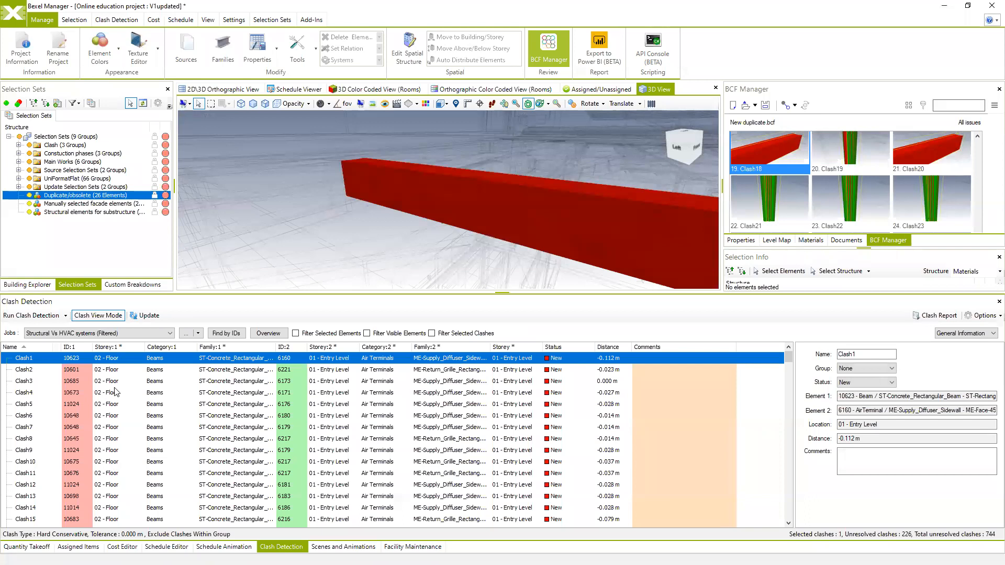
click(156, 385)
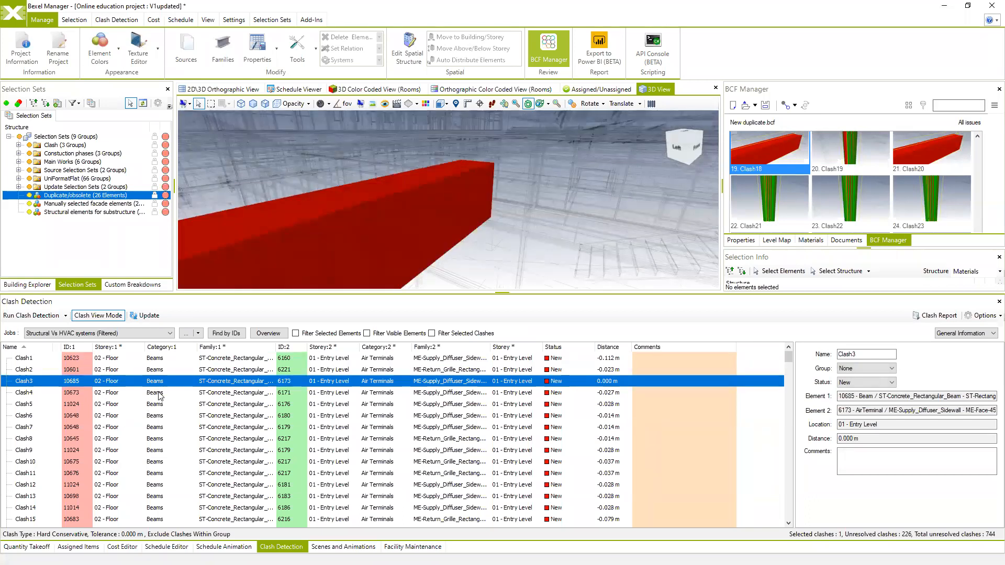
middle_drag(320, 268, 388, 217)
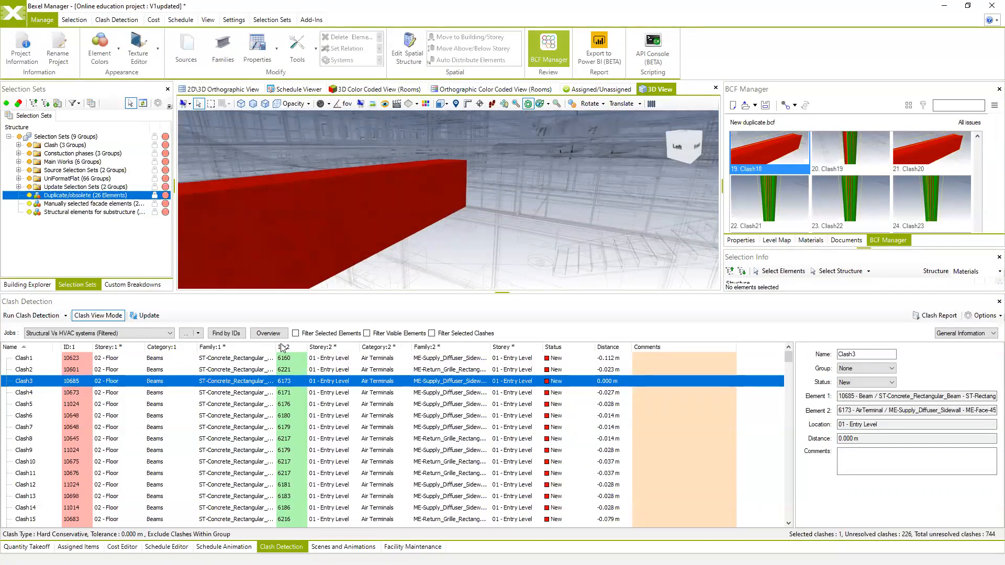
drag(275, 346, 393, 346)
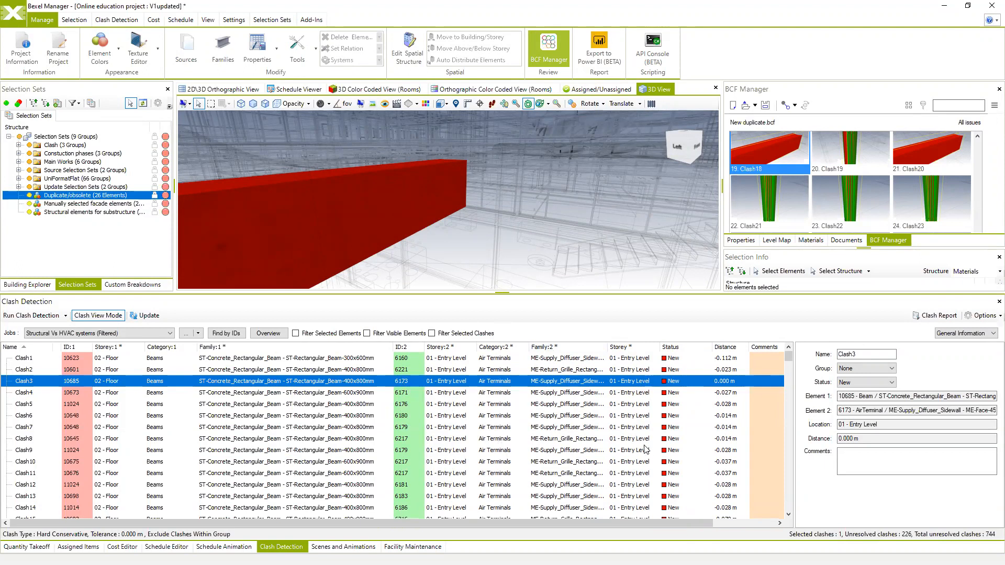
drag(668, 526, 732, 529)
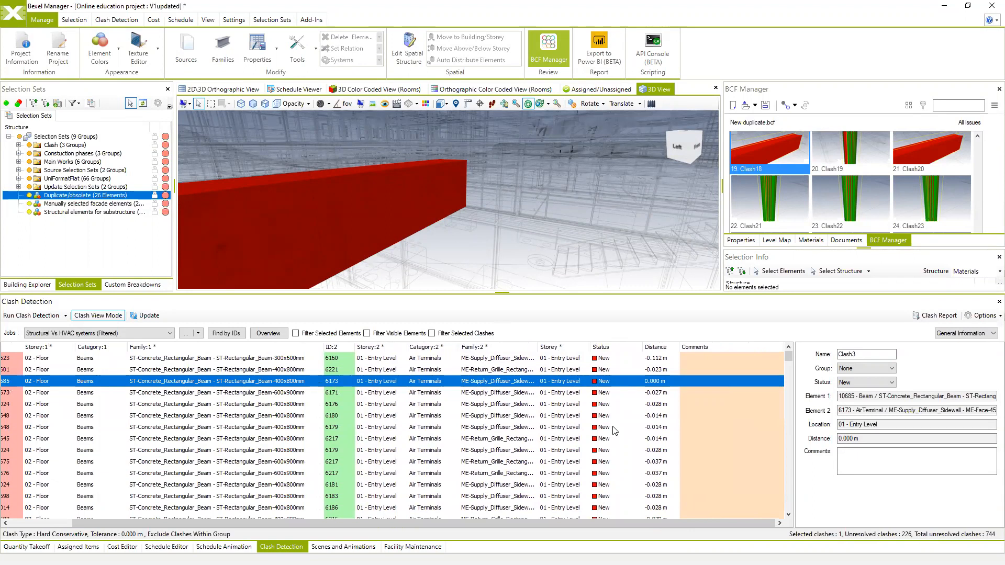
Select the elements of Clash3 in the 3D view and change the clash's status to Medium
scroll(606, 419, down, 4)
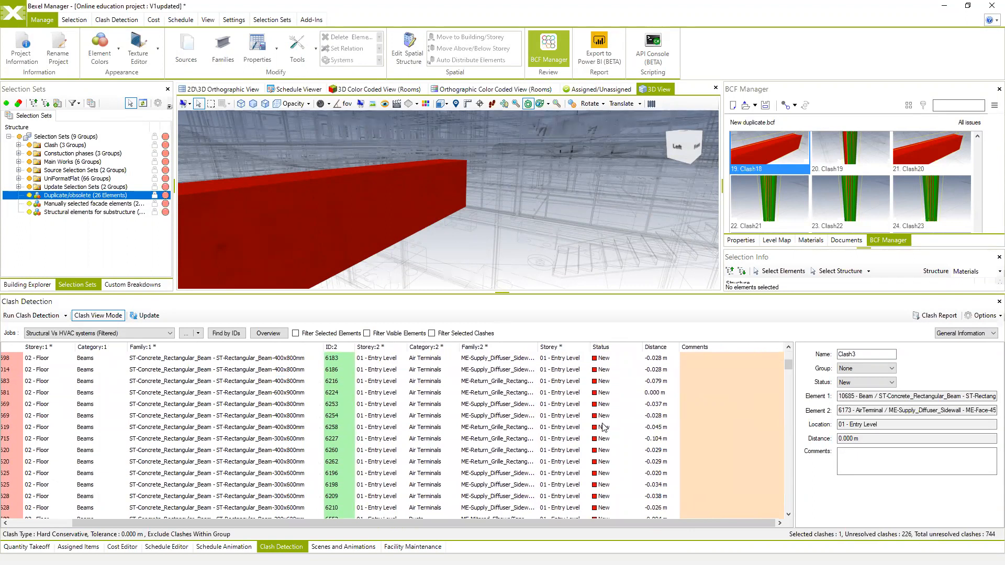
scroll(605, 425, up, 4)
scroll(506, 228, down, 1)
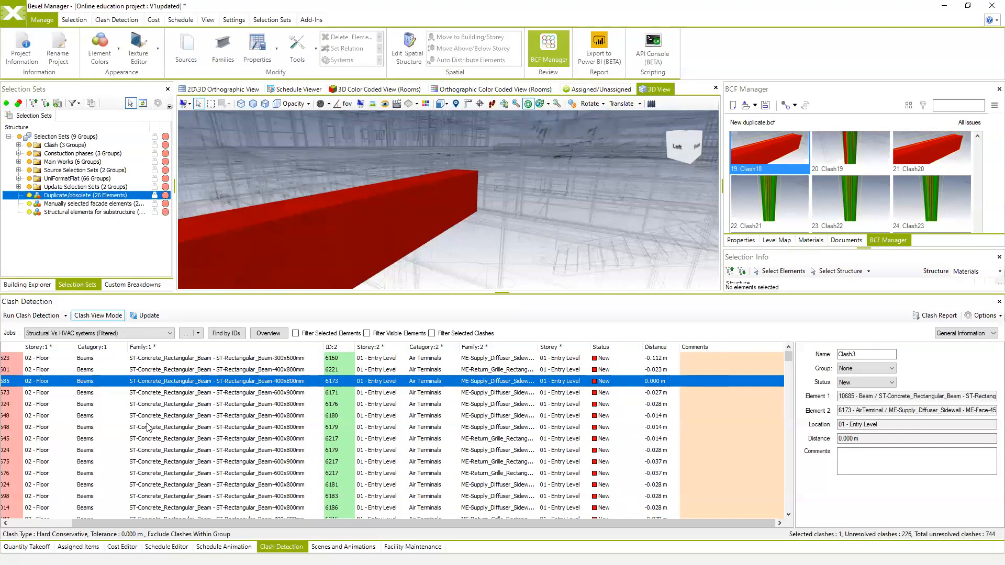
right_click(599, 382)
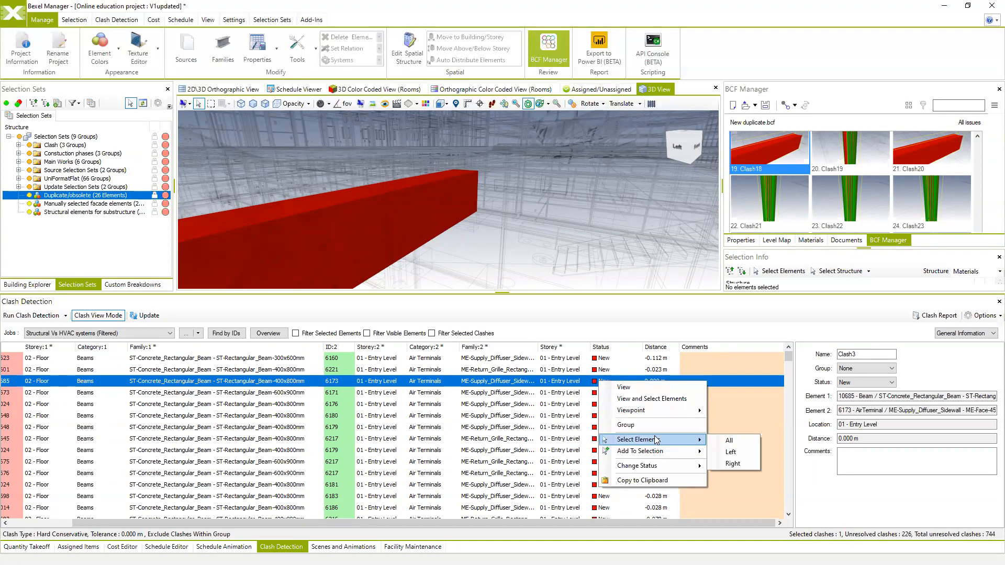
mouse_move(661, 471)
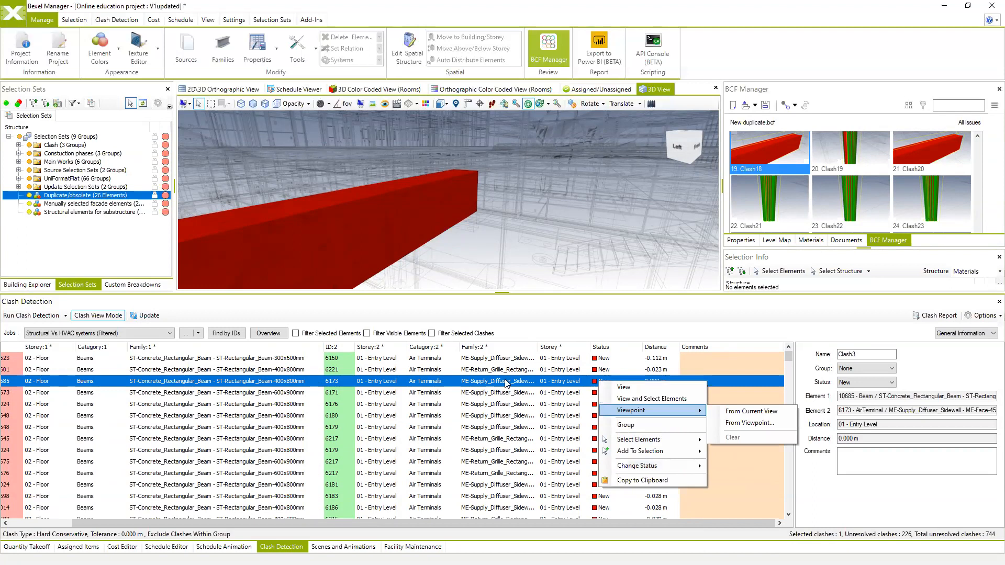
drag(466, 266, 460, 269)
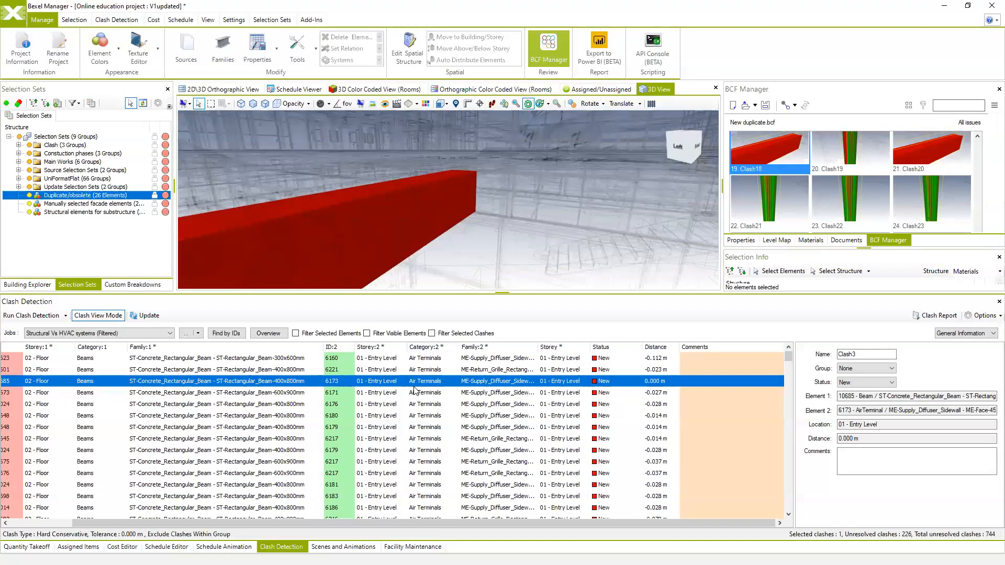
double_click(411, 385)
mouse_move(472, 281)
mouse_down()
mouse_move(497, 278)
mouse_move(469, 277)
mouse_move(500, 264)
mouse_move(472, 284)
mouse_up()
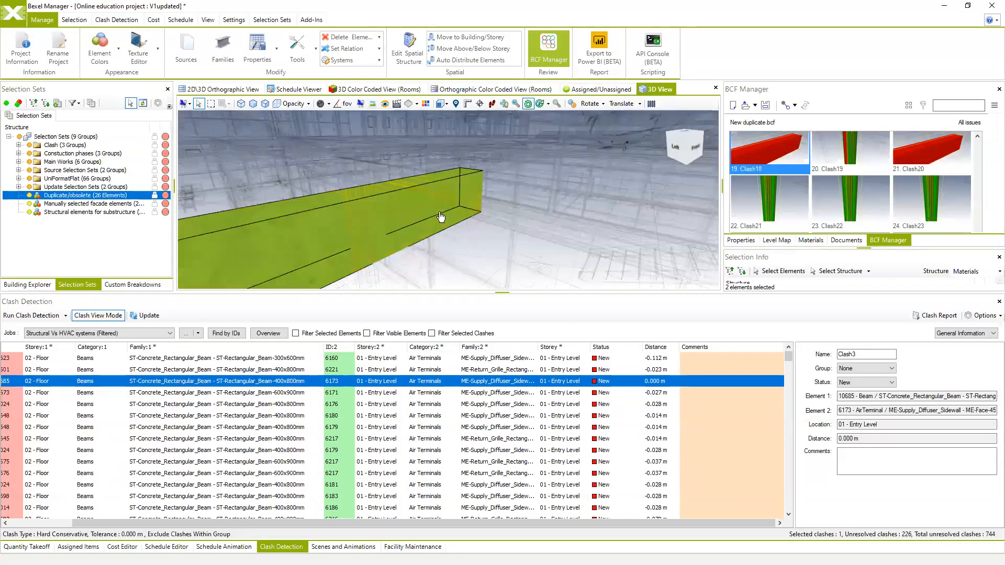
right_click(602, 385)
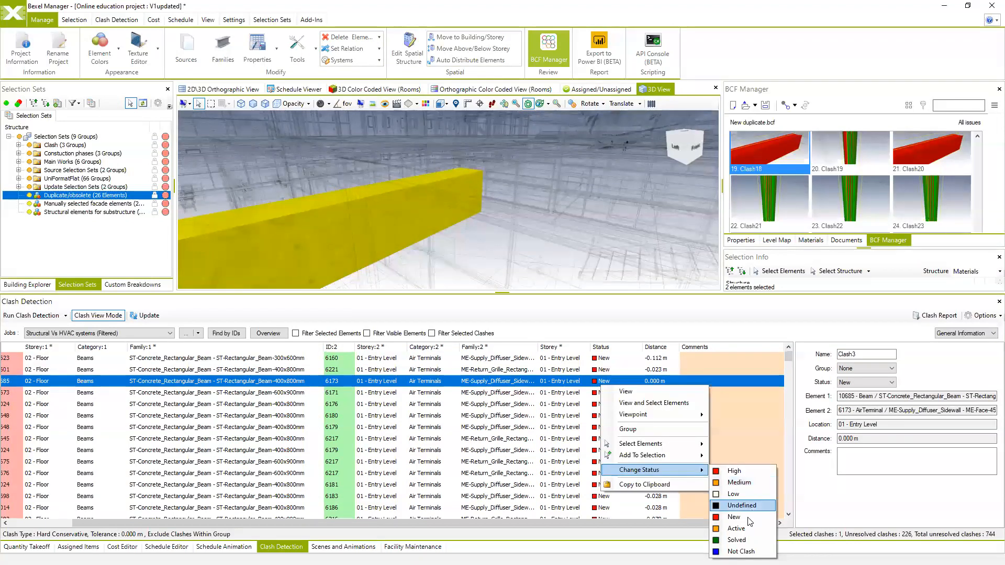
click(738, 482)
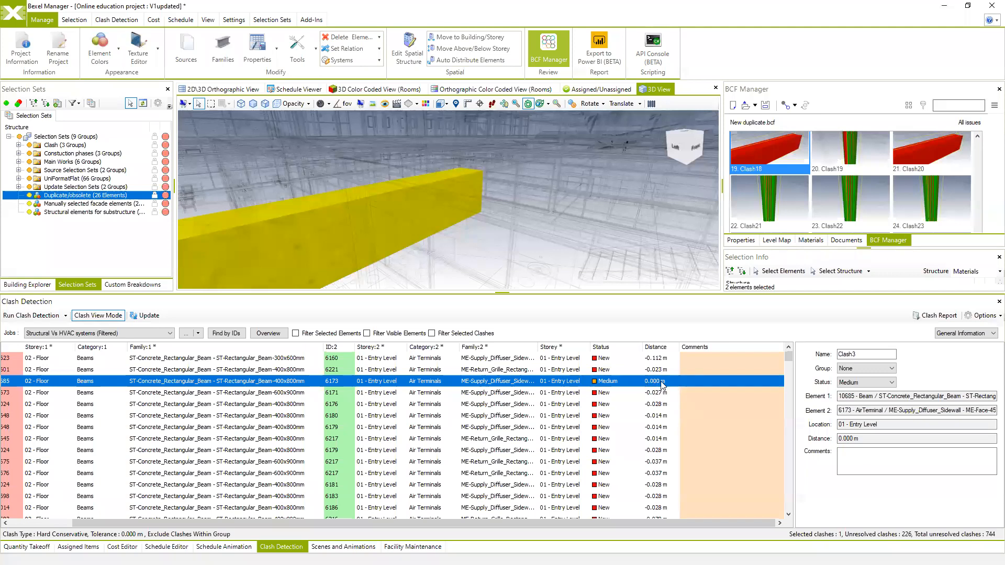
Set the opacity of the selected Clash3 elements to 40% in the 3D view
middle_drag(426, 195, 502, 164)
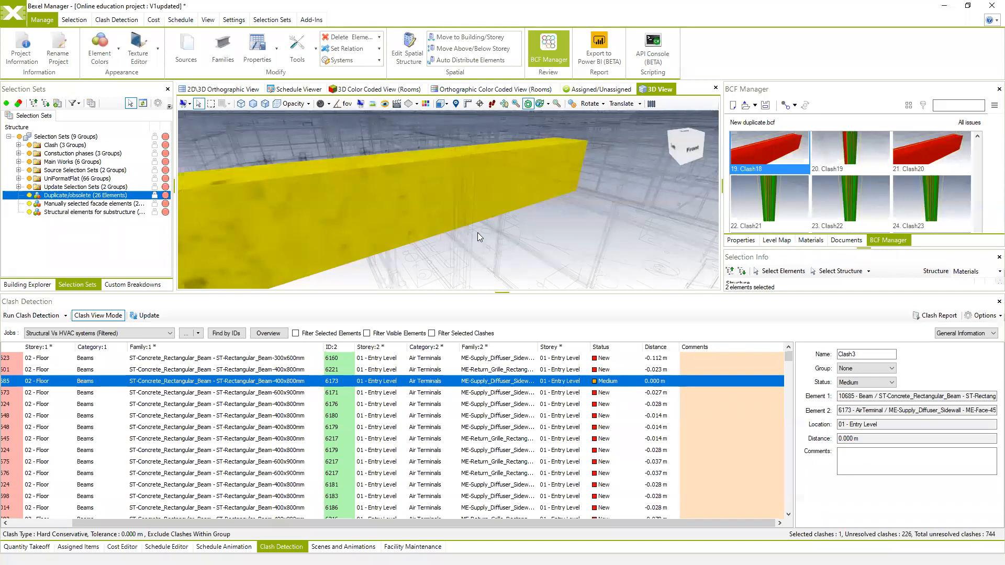
right_click(447, 211)
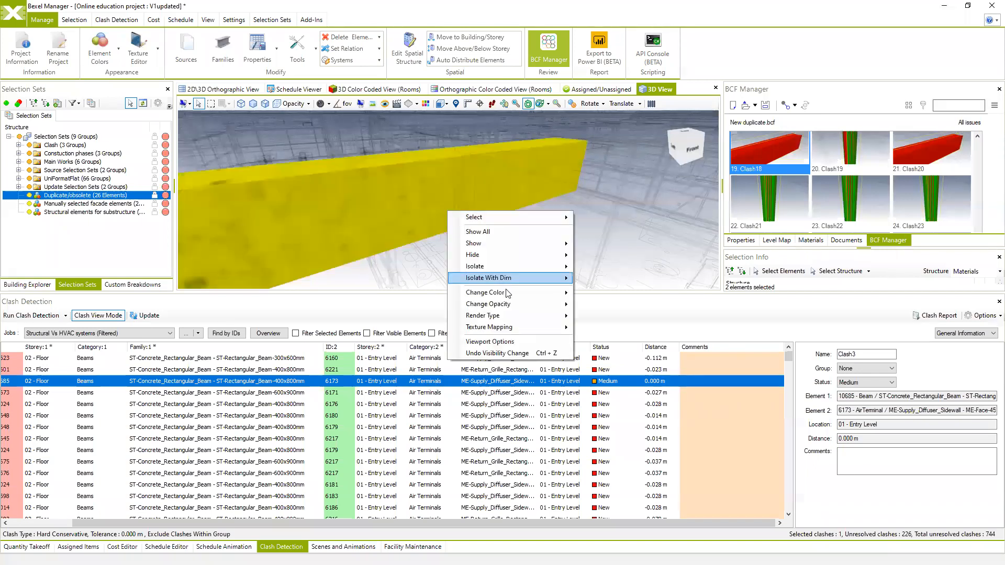
mouse_move(511, 303)
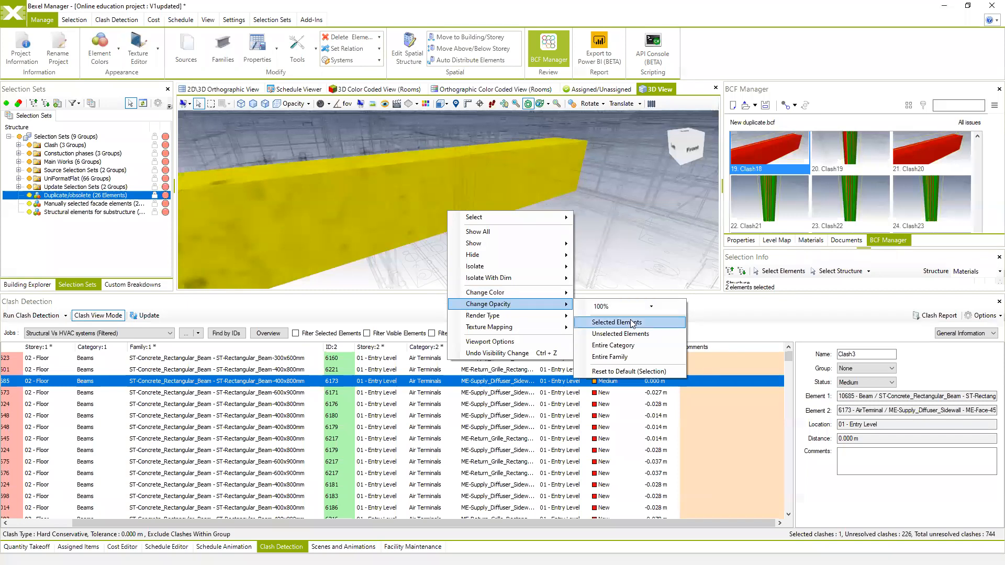
click(651, 307)
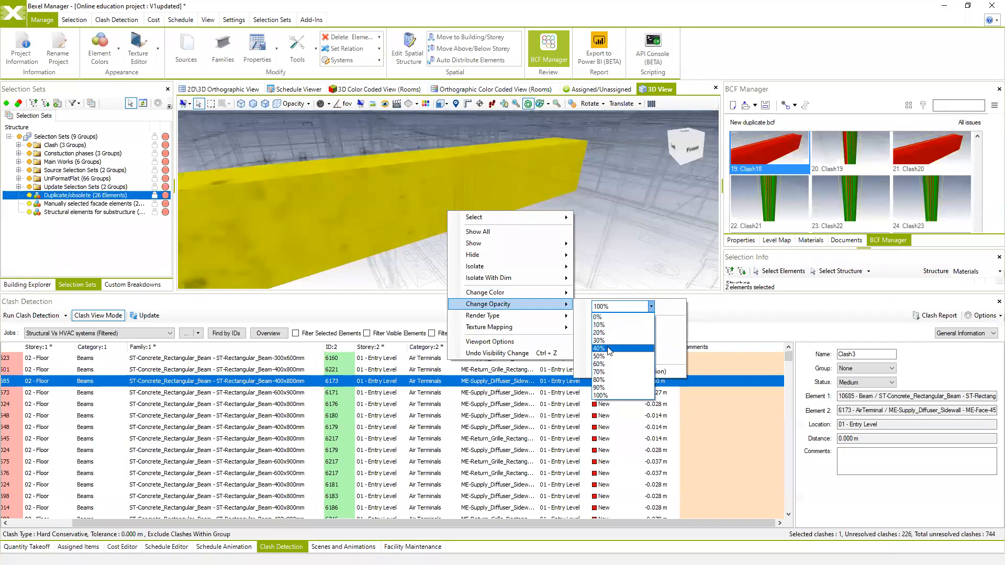
click(600, 349)
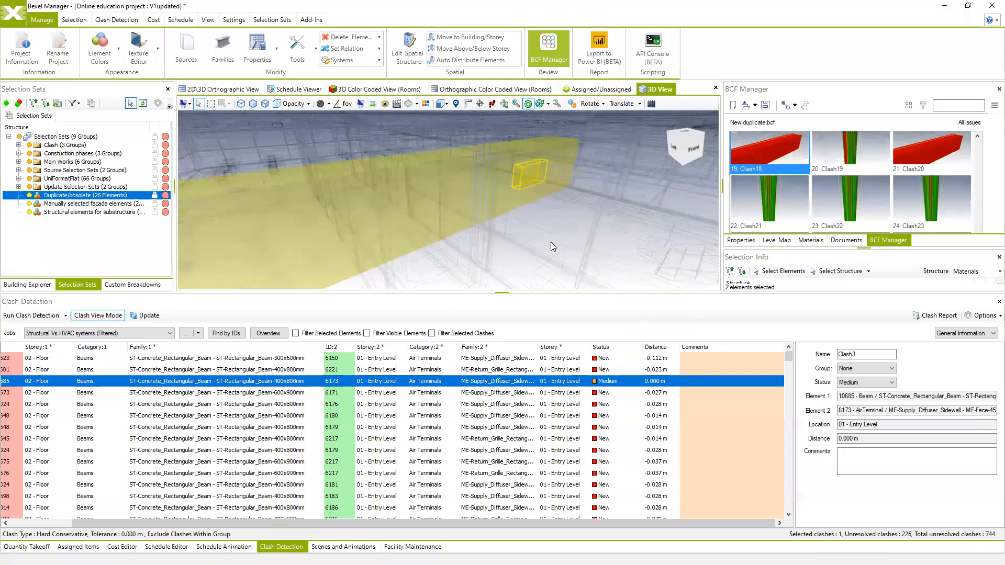
Clear the selection and examine from several angles how the air diffuser sits inside the transparent beam
scroll(521, 178, up, 3)
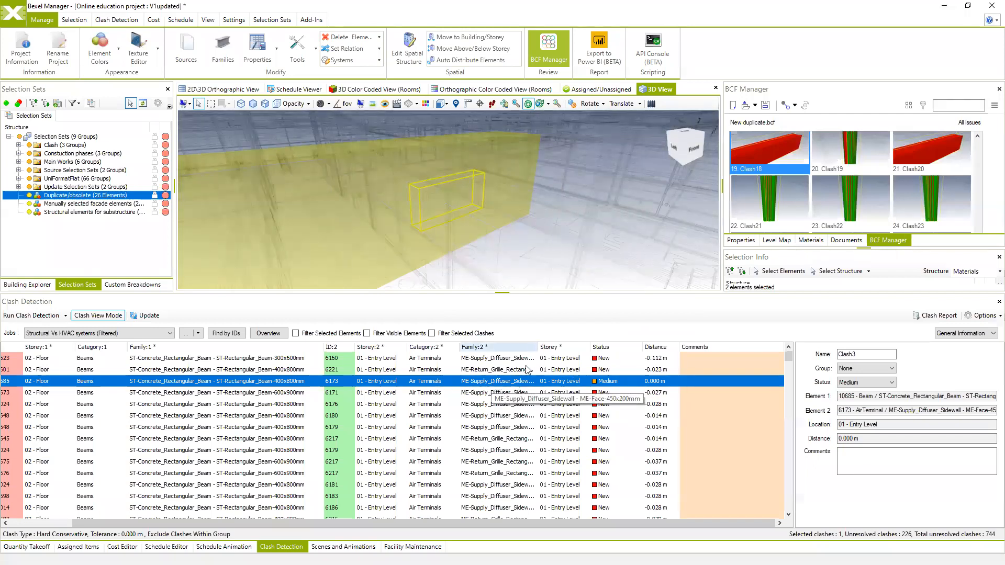
middle_drag(446, 181, 489, 176)
click(479, 231)
middle_drag(511, 233, 430, 229)
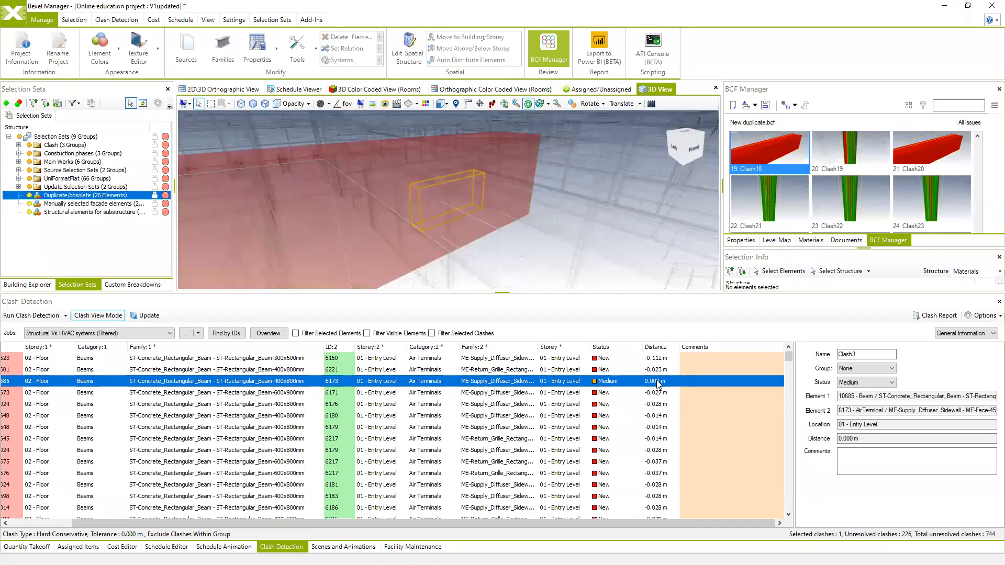
middle_drag(526, 244, 465, 233)
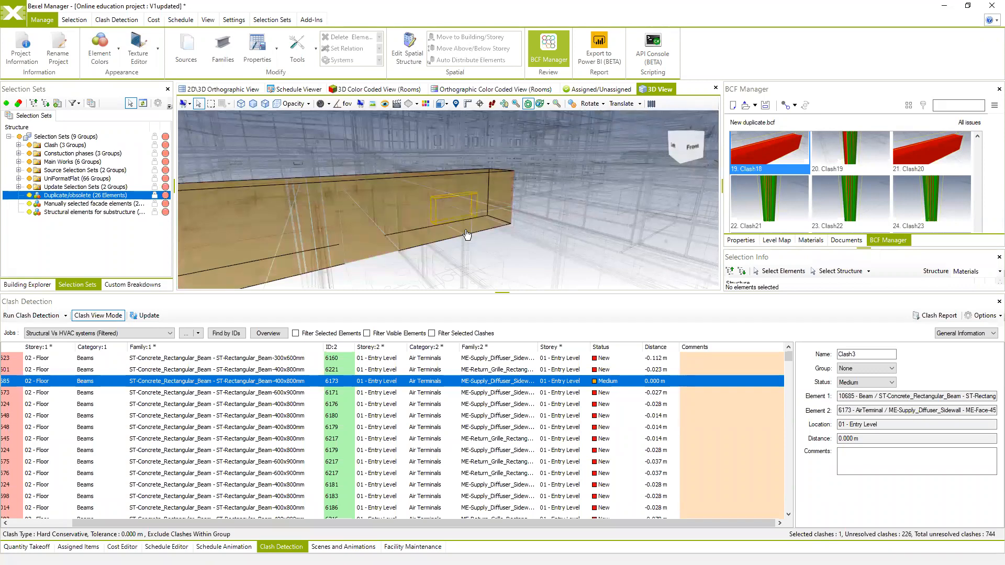
middle_drag(466, 237, 478, 226)
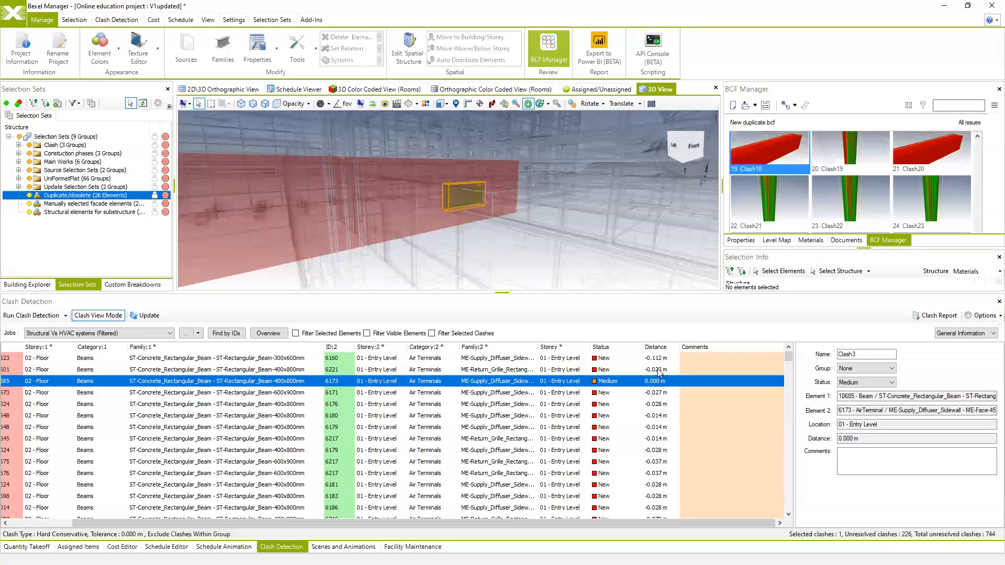
Show Clash2 in the 3D view, examine its overlap with the beam and select the return grille
click(657, 368)
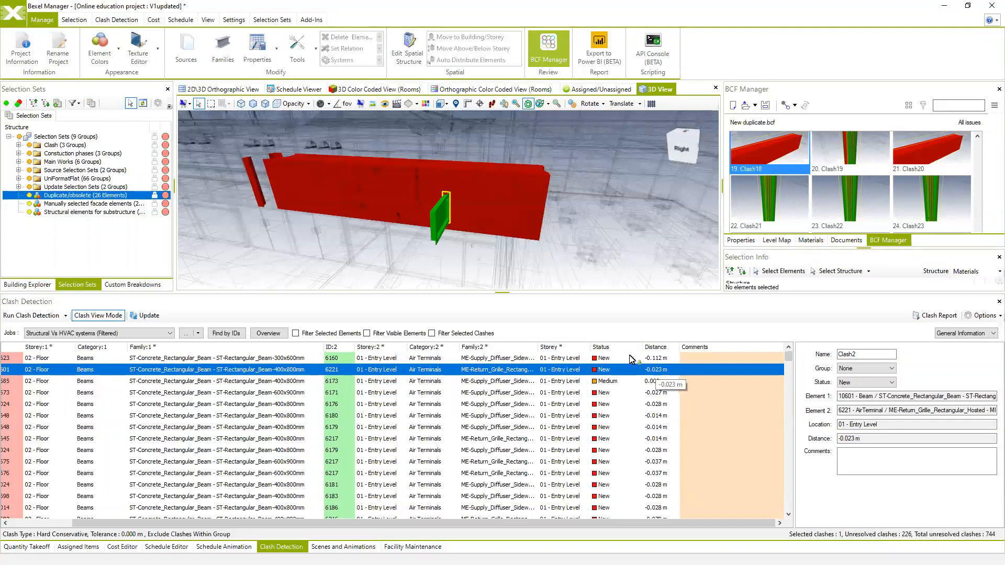
drag(513, 260, 484, 236)
scroll(484, 236, up, 3)
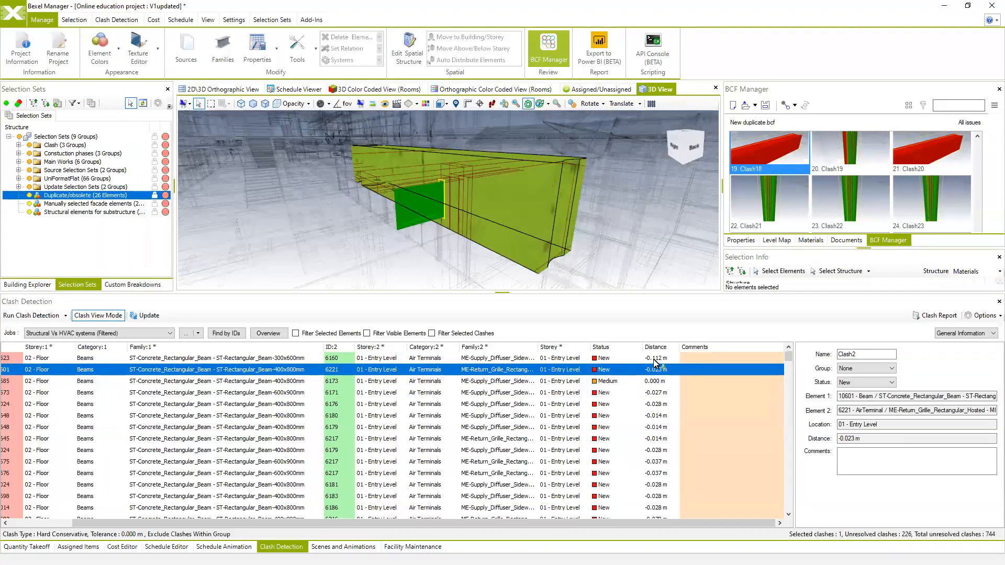
click(412, 212)
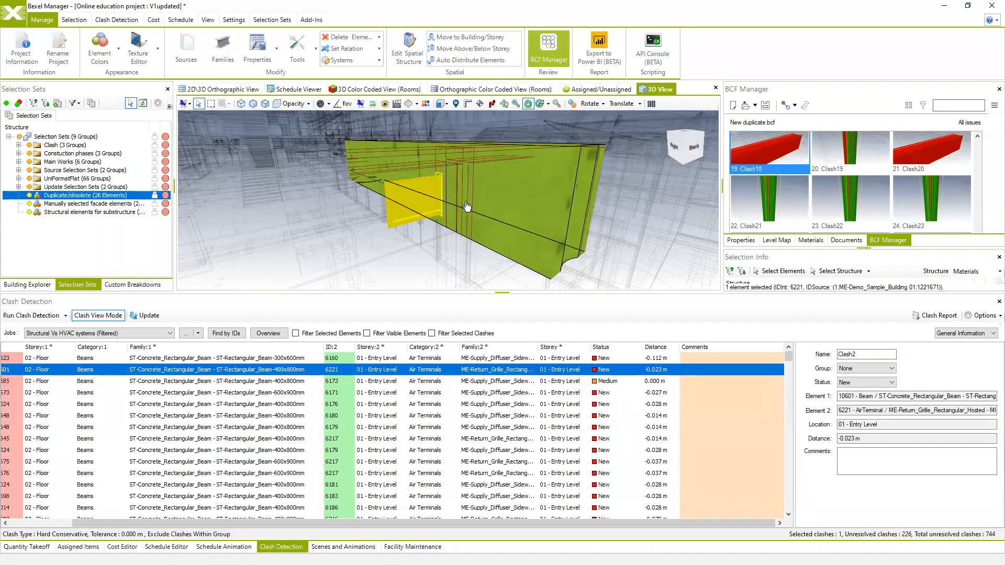
scroll(242, 382, down, 5)
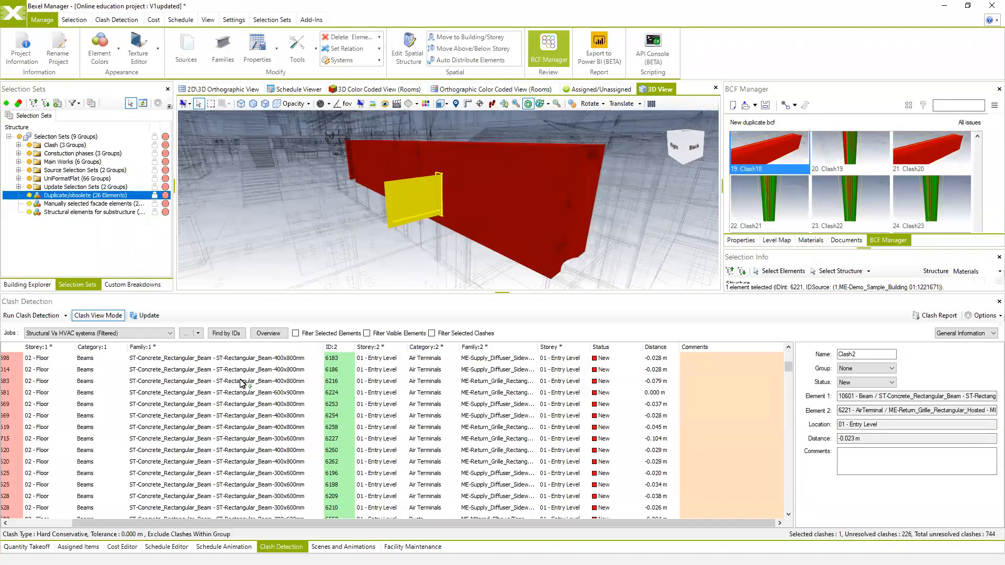
click(502, 369)
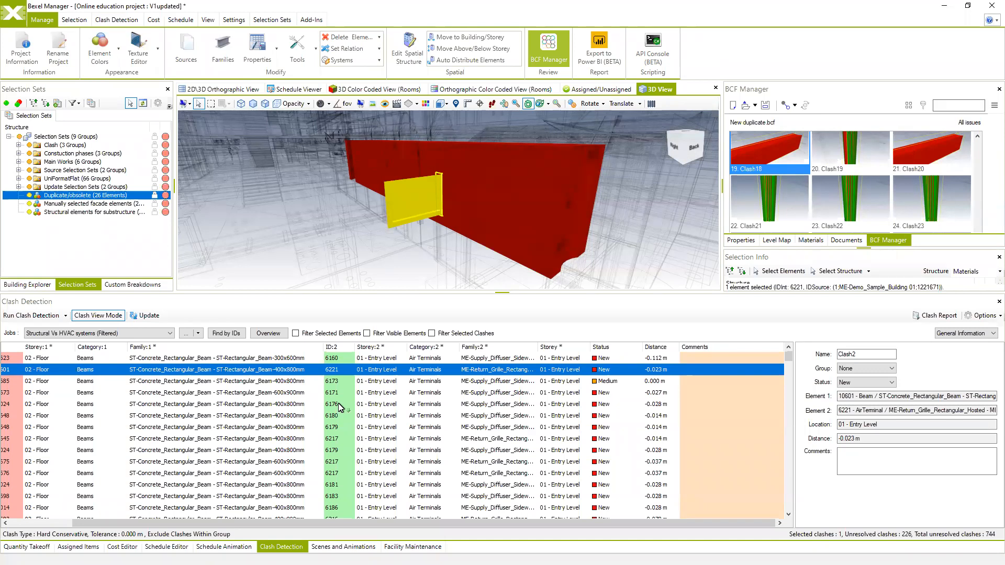
Show the consecutive clashes from Clash3 through the second element 6179 row together and inspect their beams in the 3D view
click(137, 426)
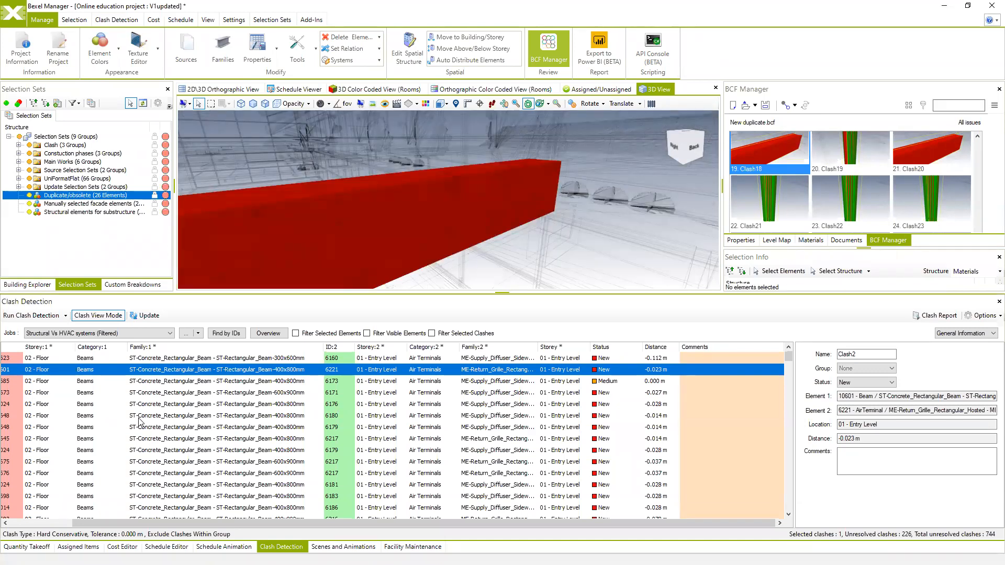
shift+click(136, 381)
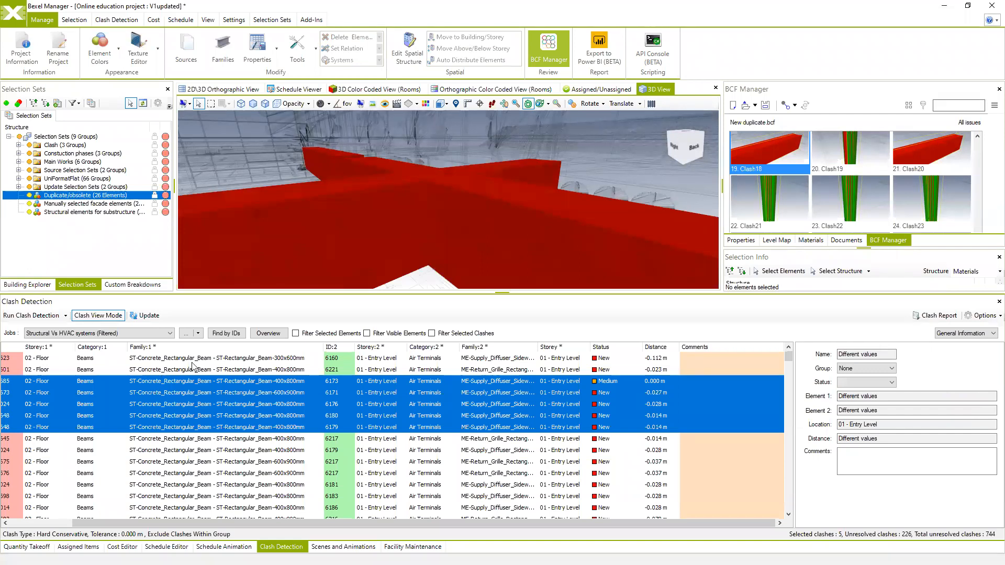
scroll(415, 224, down, 3)
drag(427, 233, 377, 238)
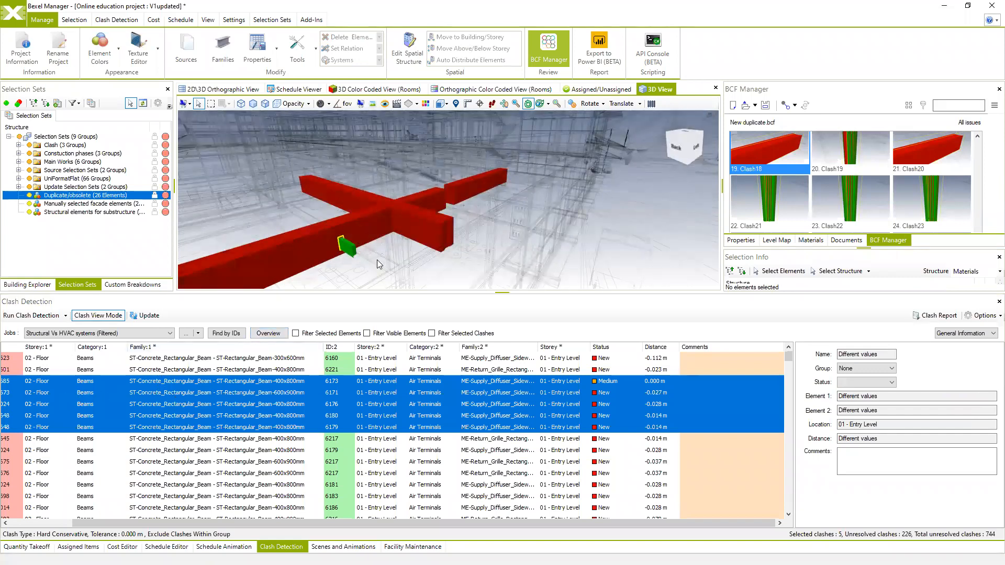
middle_drag(377, 260, 427, 248)
mouse_move(426, 248)
mouse_down()
mouse_move(515, 221)
mouse_move(442, 242)
mouse_up()
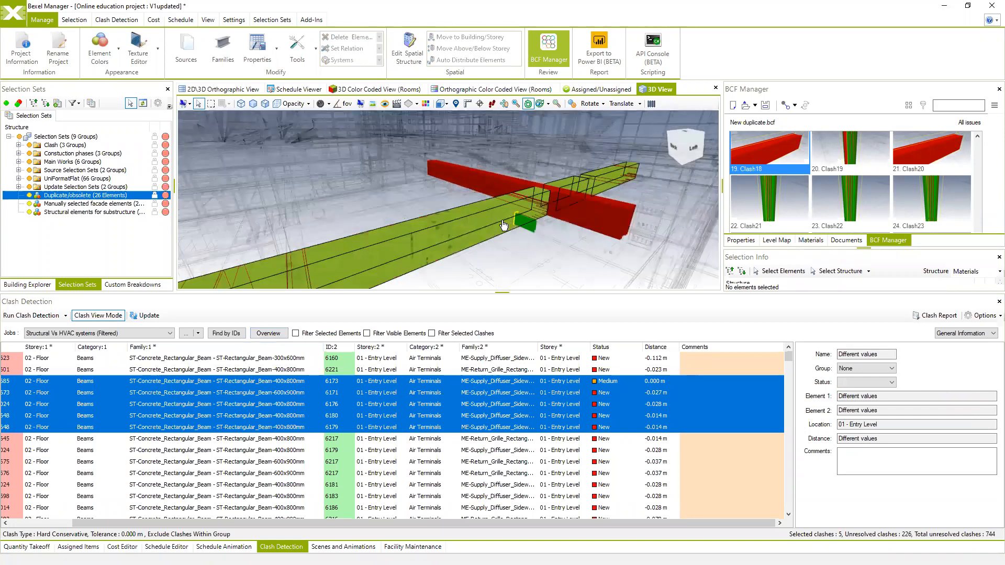
Select beam 11024 in the 3D view and filter the clash list to the selected element's clashes
double_click(441, 243)
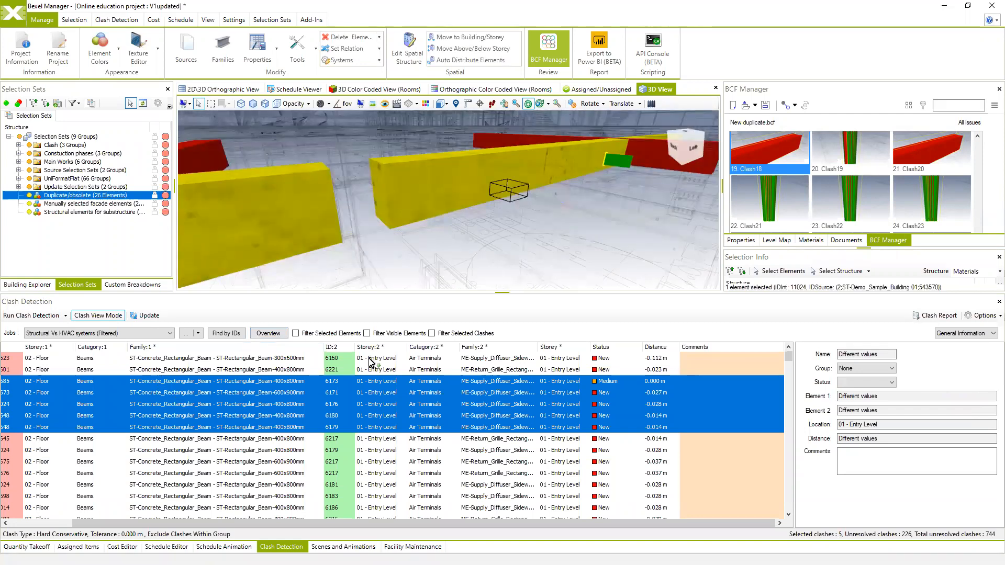
drag(532, 212, 494, 203)
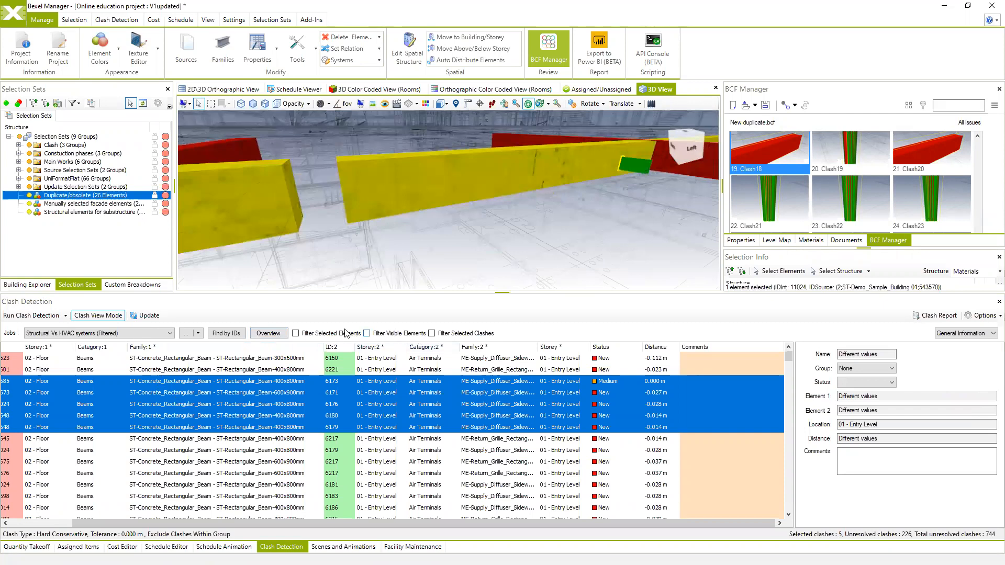
click(295, 334)
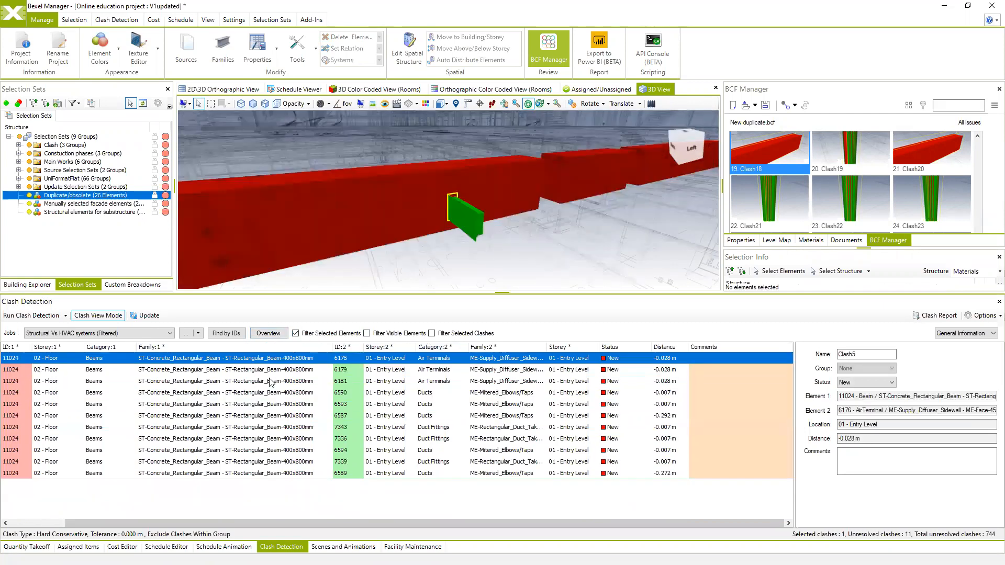
drag(459, 243, 579, 246)
middle_drag(531, 220, 493, 208)
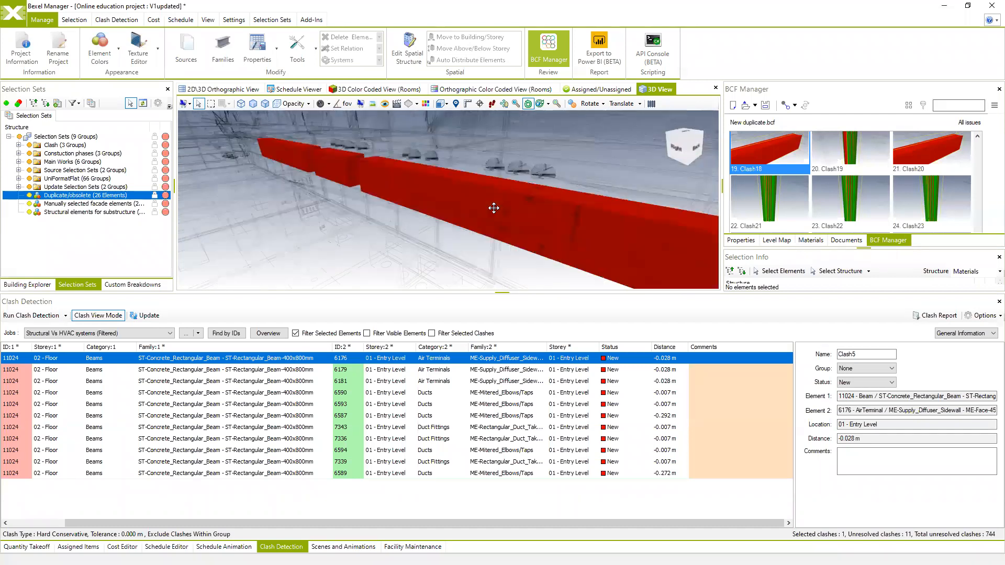
Group all the listed clashes of beam 11024 under the name Group1 and select the group's row
click(25, 473)
shift+click(17, 360)
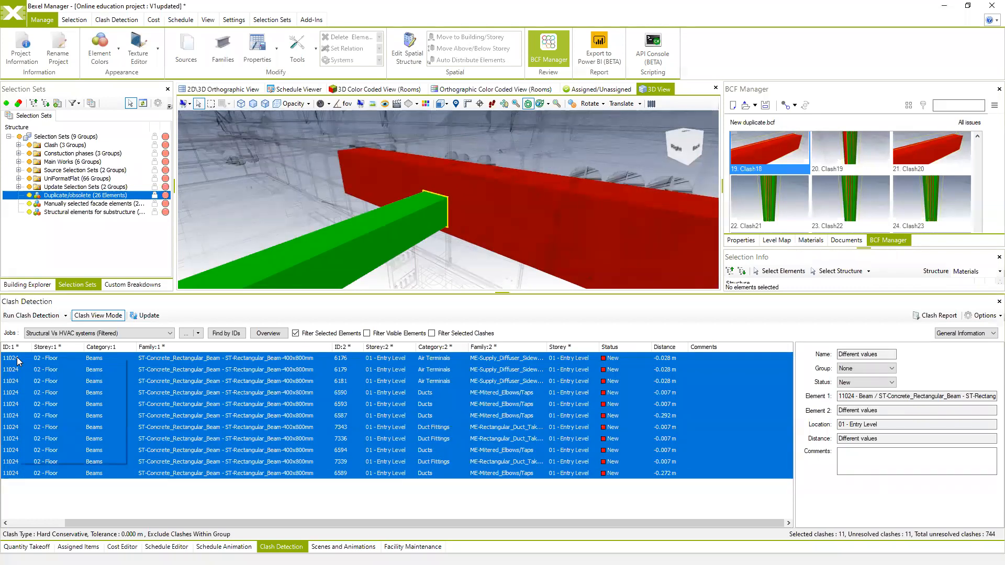
right_click(18, 360)
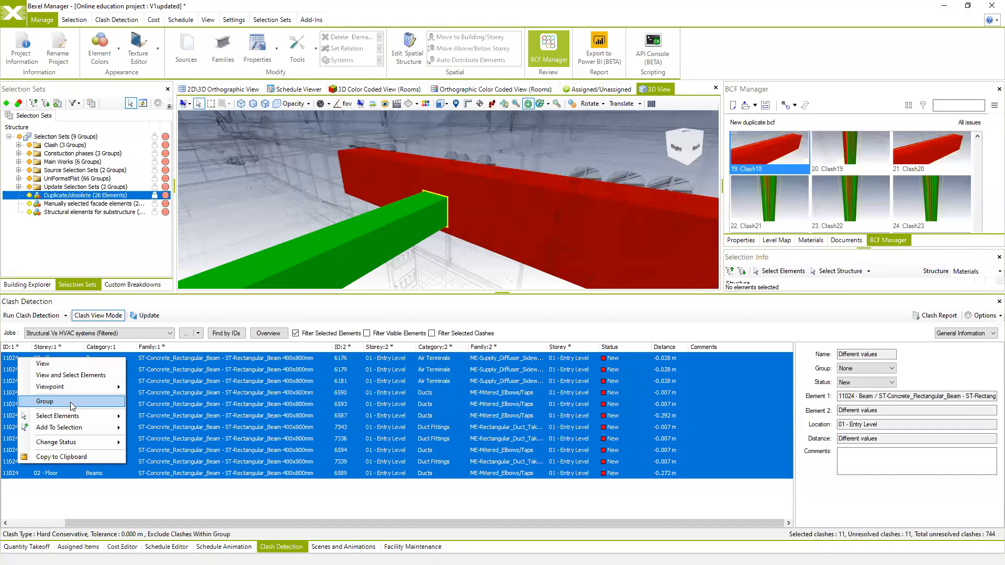
click(71, 401)
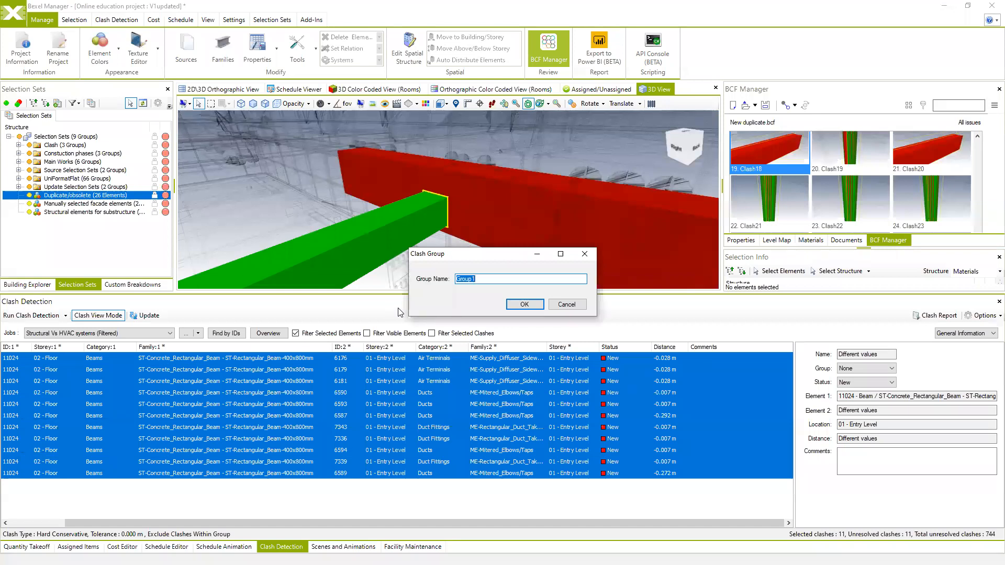
click(528, 303)
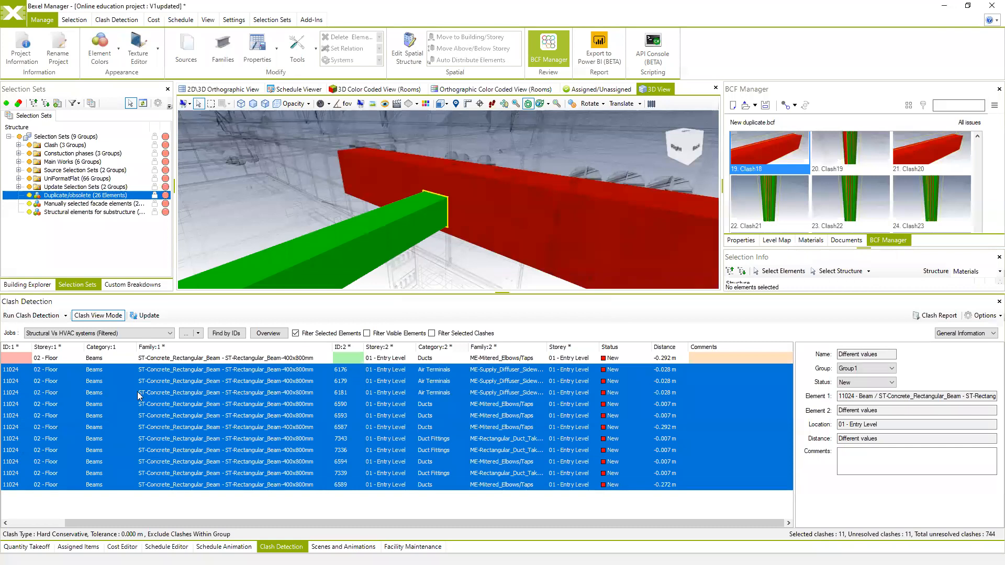
click(12, 359)
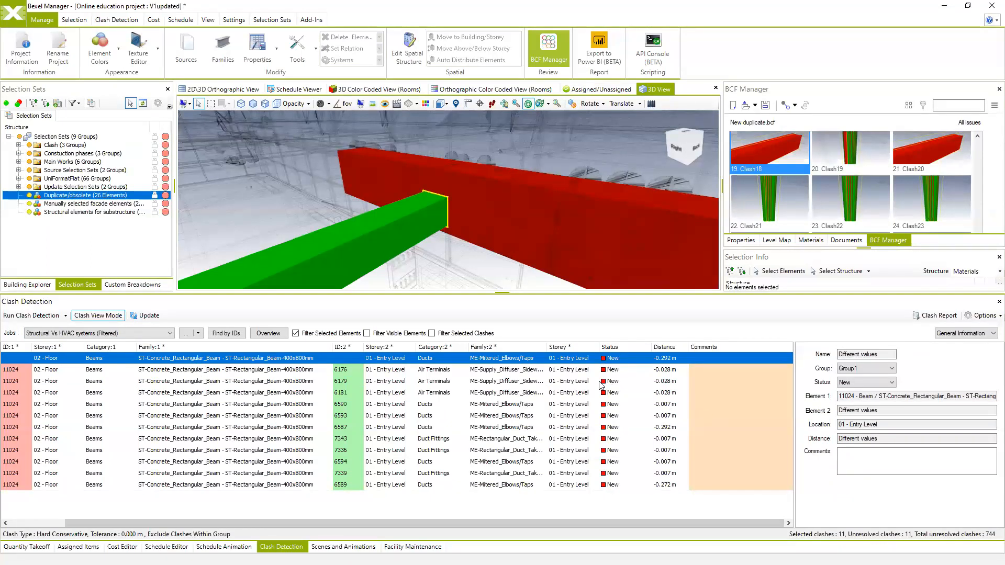
Reset the clash filter to include every clash group of the Structural Vs HVAC systems job
click(170, 334)
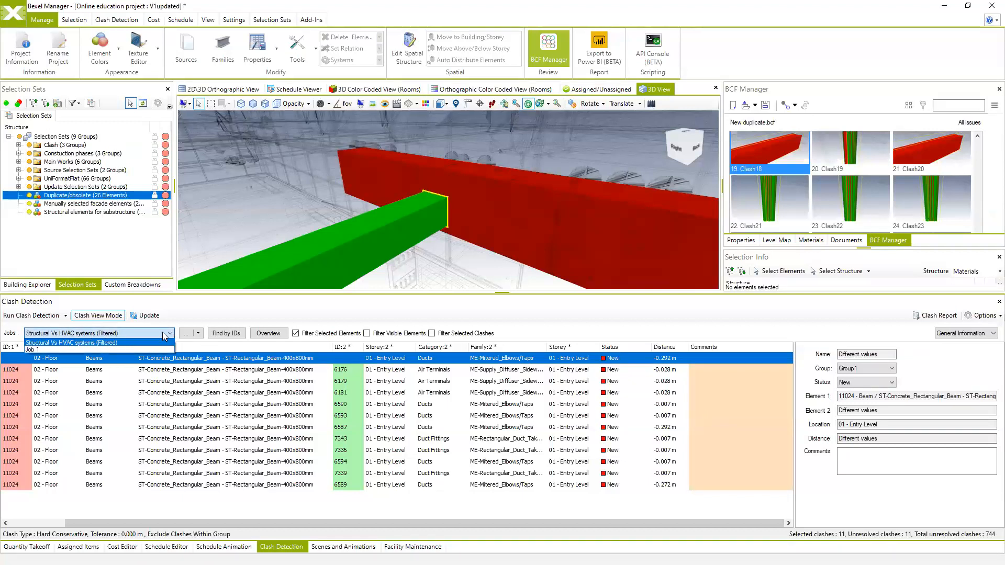
click(192, 334)
click(192, 333)
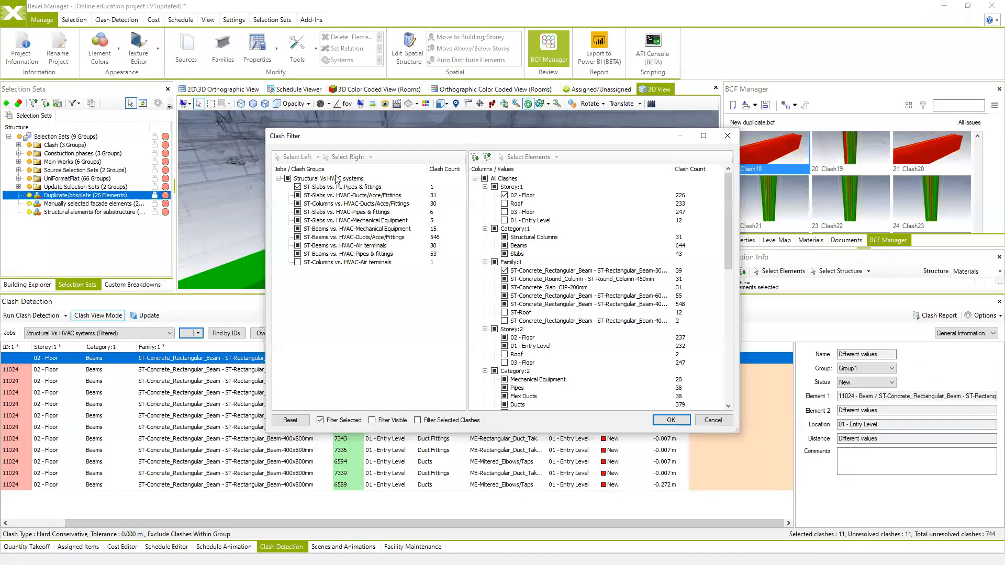
click(288, 179)
click(671, 420)
Show Clash91 and the whole of Group1 in the 3D view, and look through the clash list to its end
click(109, 419)
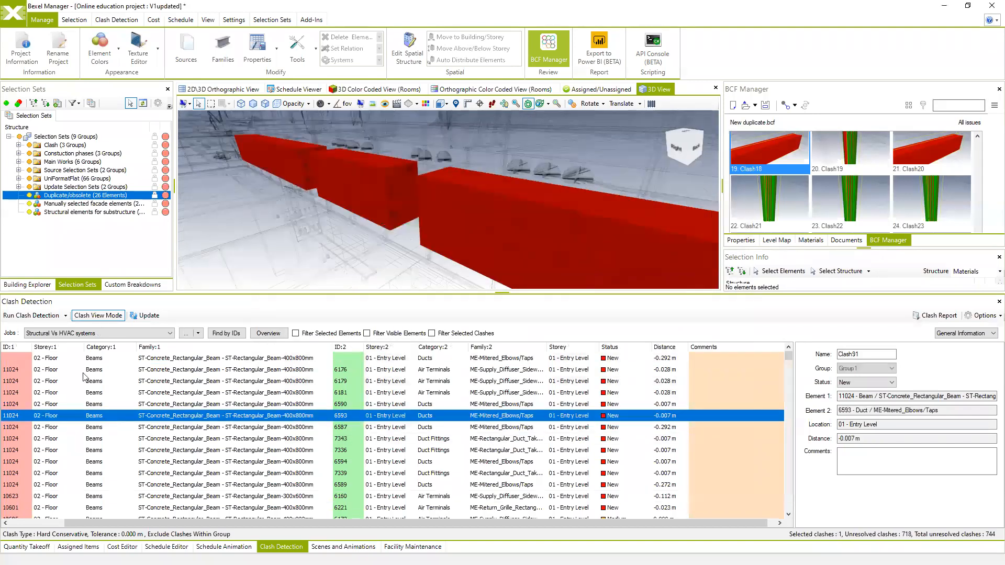
click(20, 359)
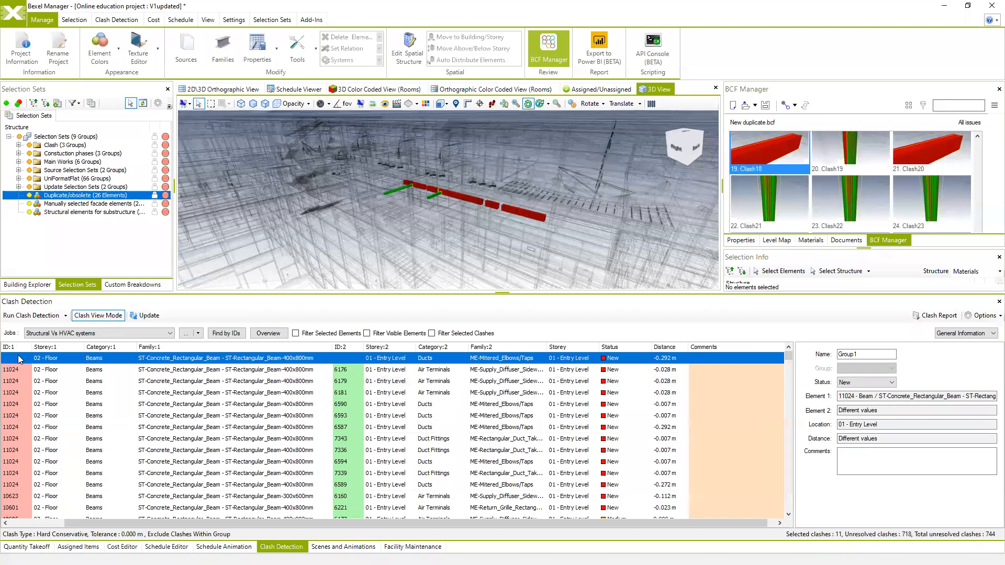
scroll(34, 436, down, 5)
scroll(47, 447, down, 5)
drag(788, 375, 783, 537)
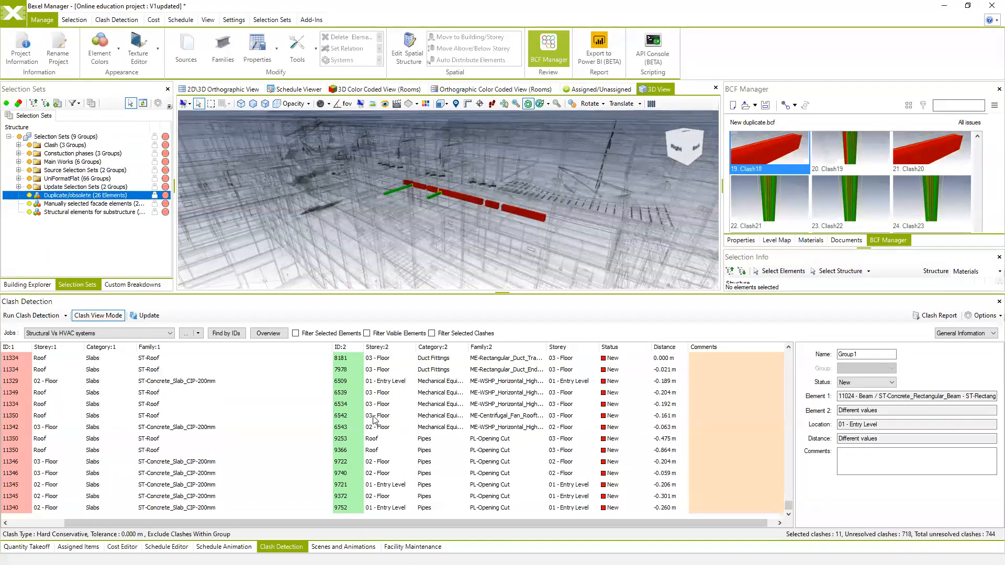
Review the Export Clash Report settings, including the image width, and leave them without exporting
click(944, 318)
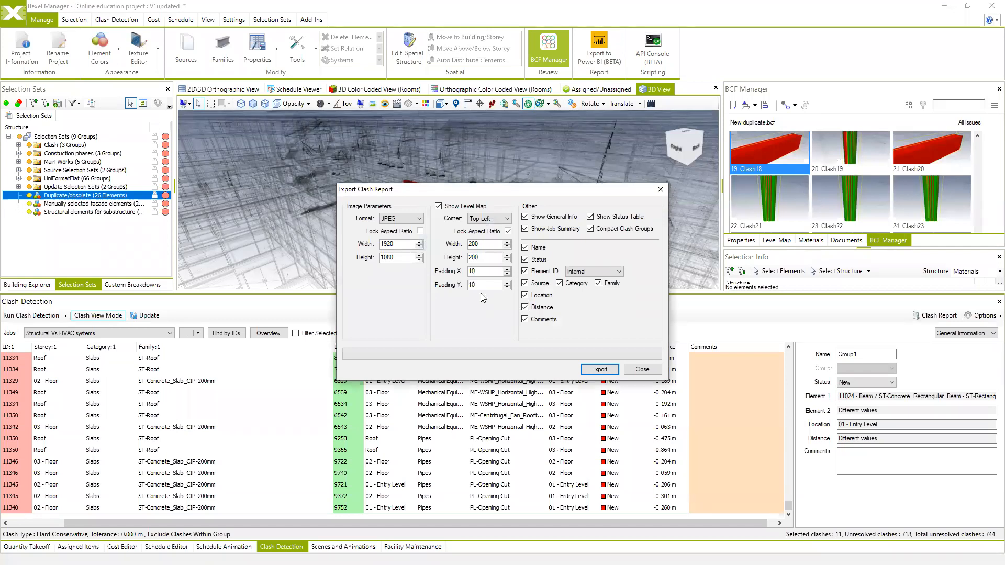
drag(486, 193, 405, 178)
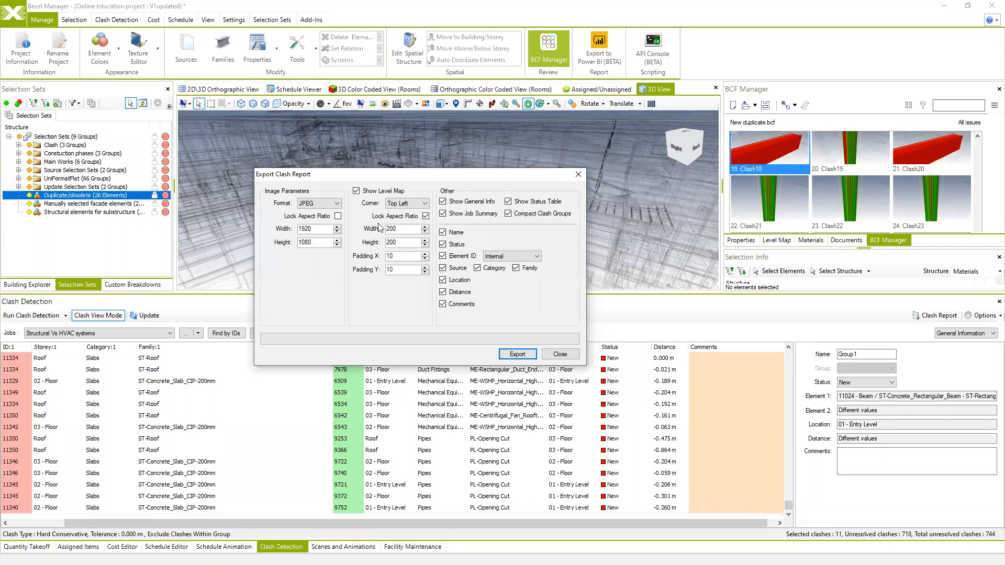
drag(314, 228, 290, 227)
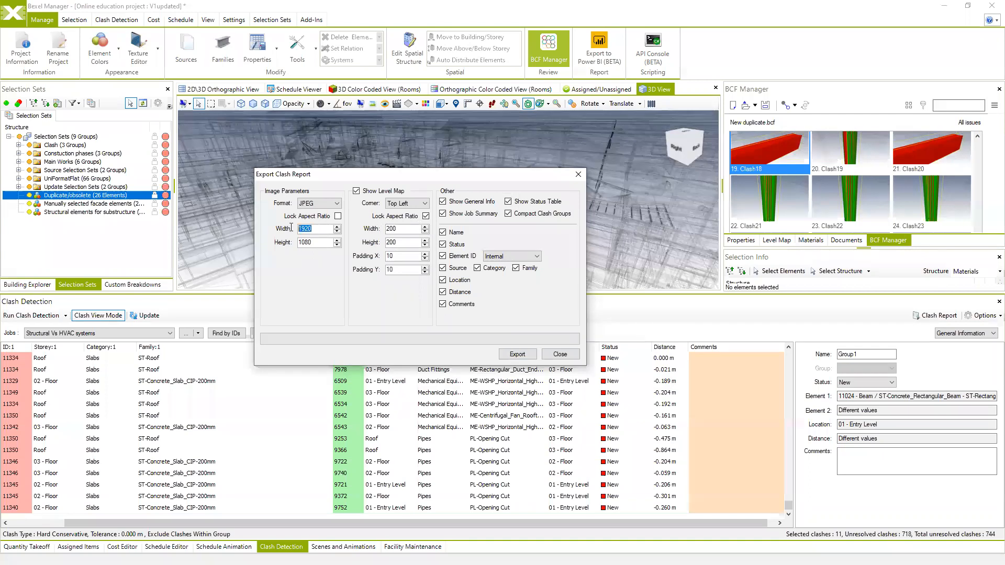
click(559, 356)
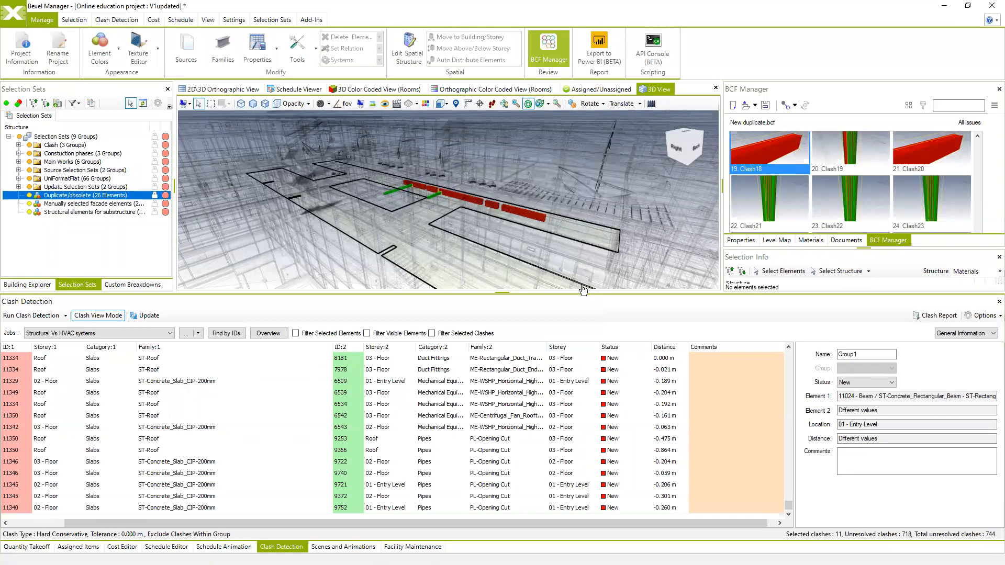
Show the level map and locate the consecutive clashes from Clash712 back to Clash706 on it
click(785, 240)
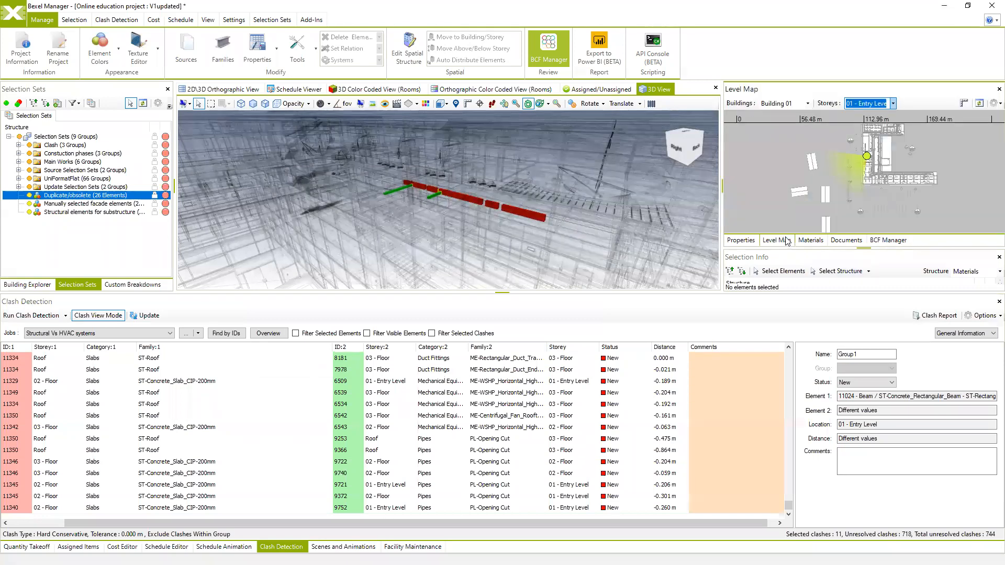
scroll(831, 204, up, 3)
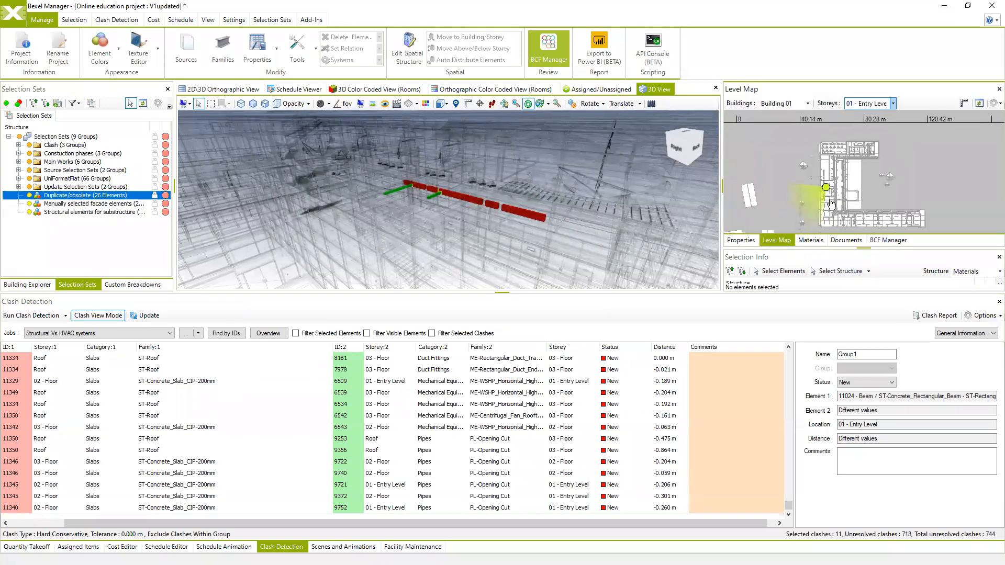
click(130, 440)
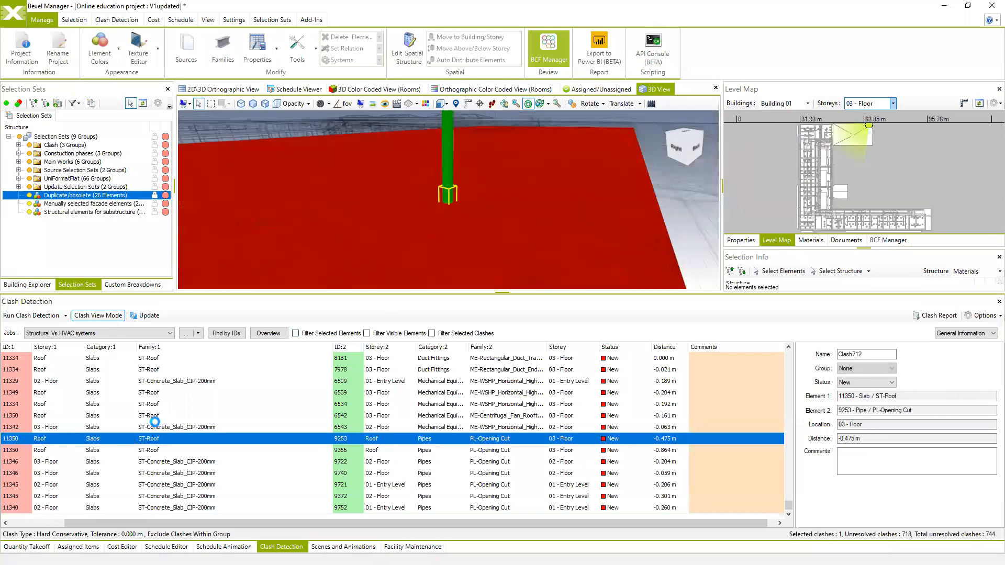
key(Up)
key(Up)
key(Up)
key(Up)
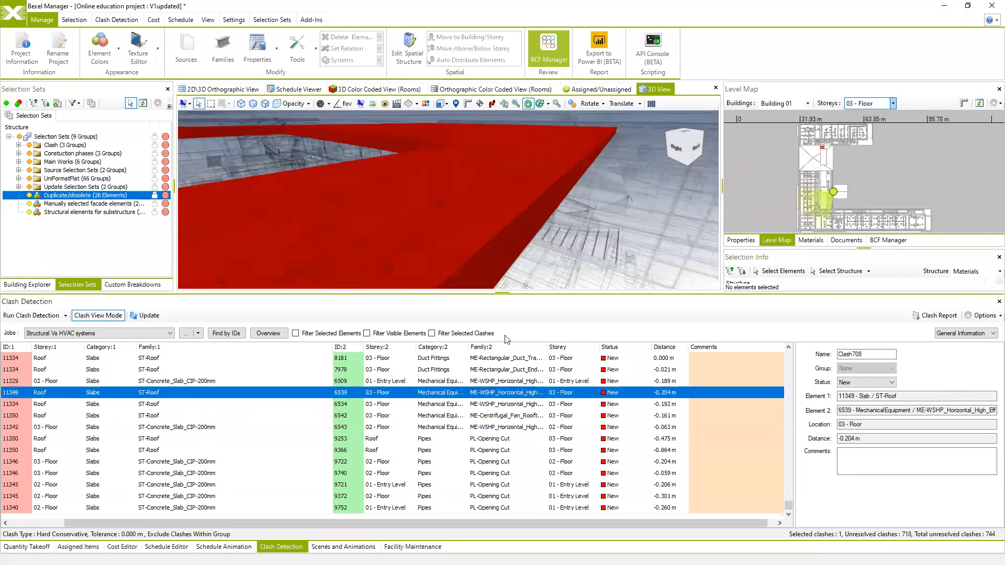
key(Up)
key(Up)
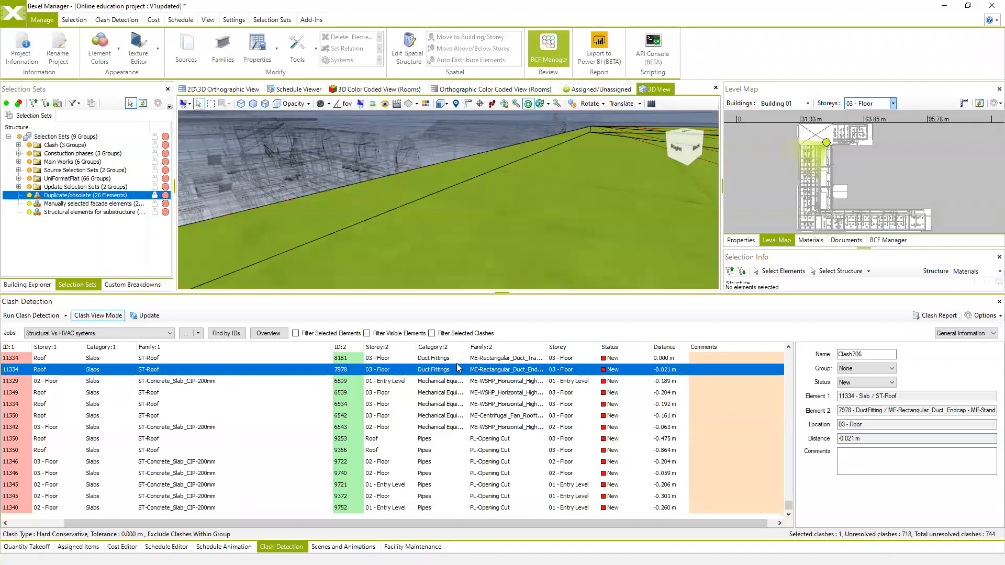
Go backwards through the clashes from Clash710 to Clash692, examining each location on the level map and in the 3D view
click(149, 416)
key(Up)
key(Up)
key(Up)
key(Up)
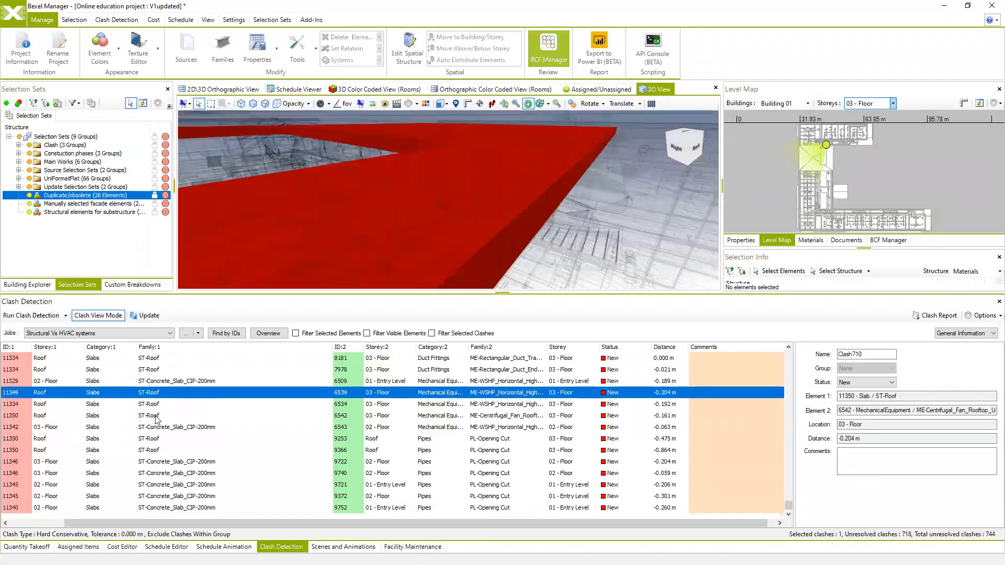
key(Up)
key(Up)
key(Up)
key(Up)
key(Up)
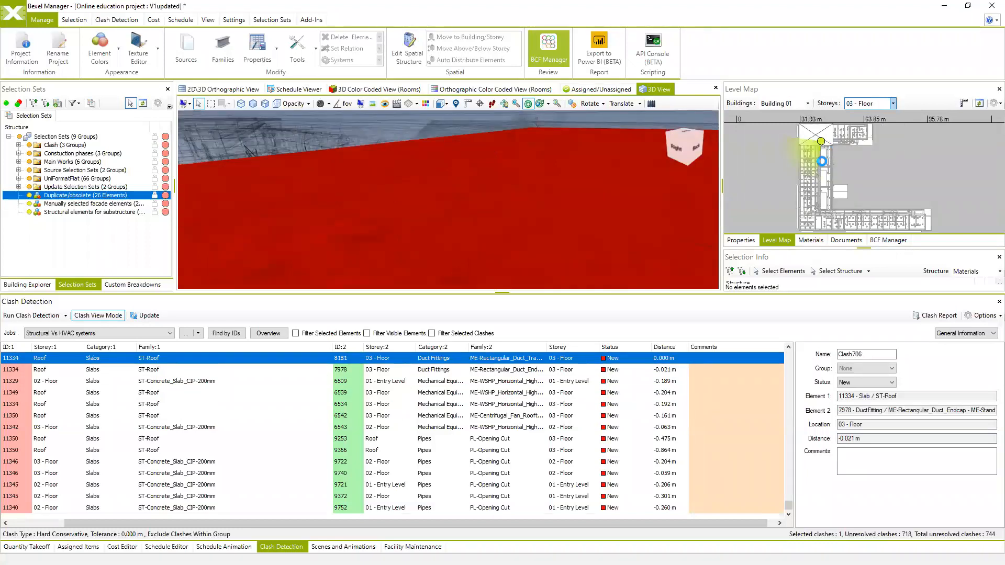
key(Up)
key(Up)
key(Up)
key(Up)
key(Up)
key(Up)
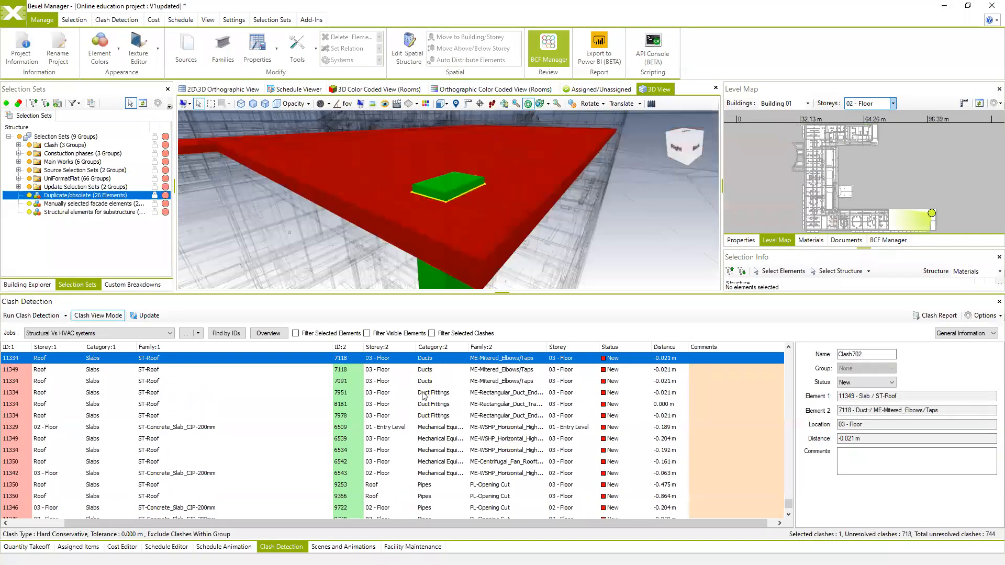
key(Up)
key(Up)
key(Up)
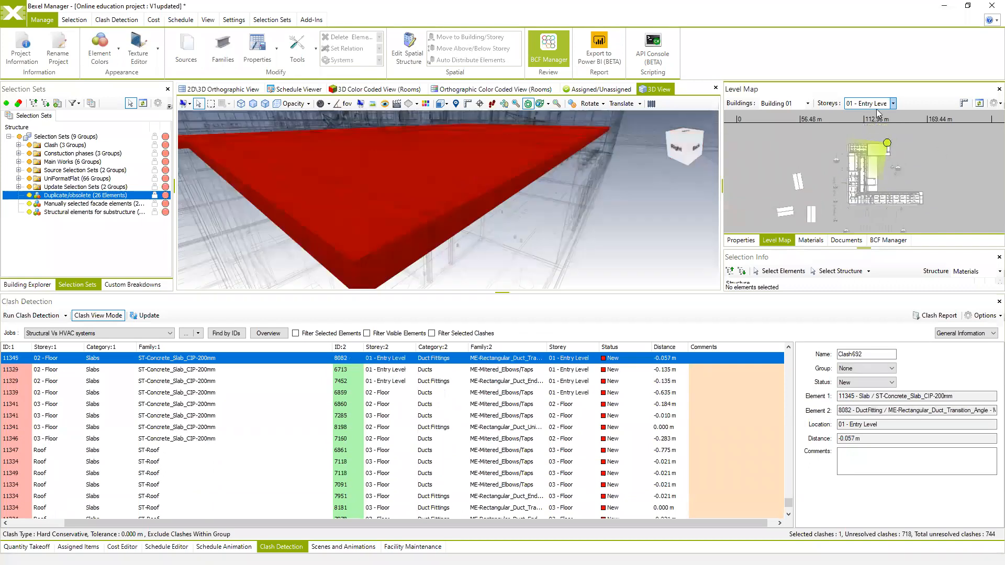
Inspect the level map more closely and review its Level Map options without changing them
scroll(846, 187, up, 2)
drag(872, 179, 858, 183)
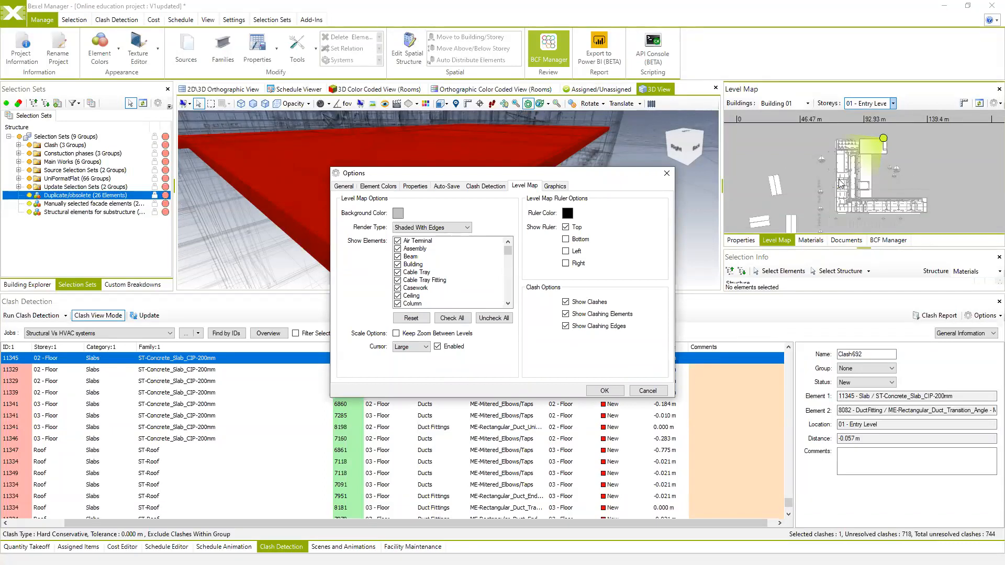
click(667, 173)
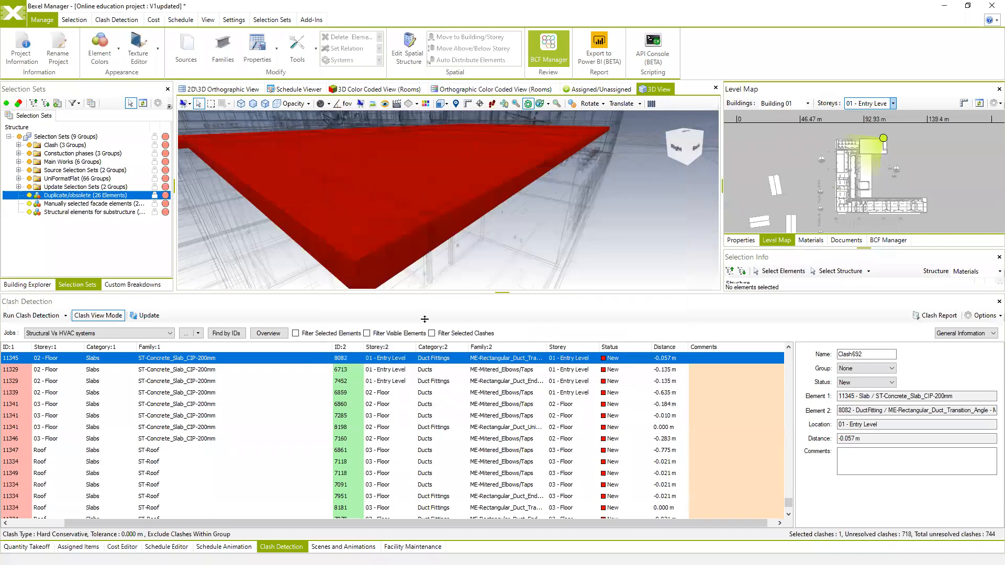
Show Clash697 in the 3D view and review the Export Clash Report contents again without exporting
click(135, 417)
scroll(314, 419, down, 4)
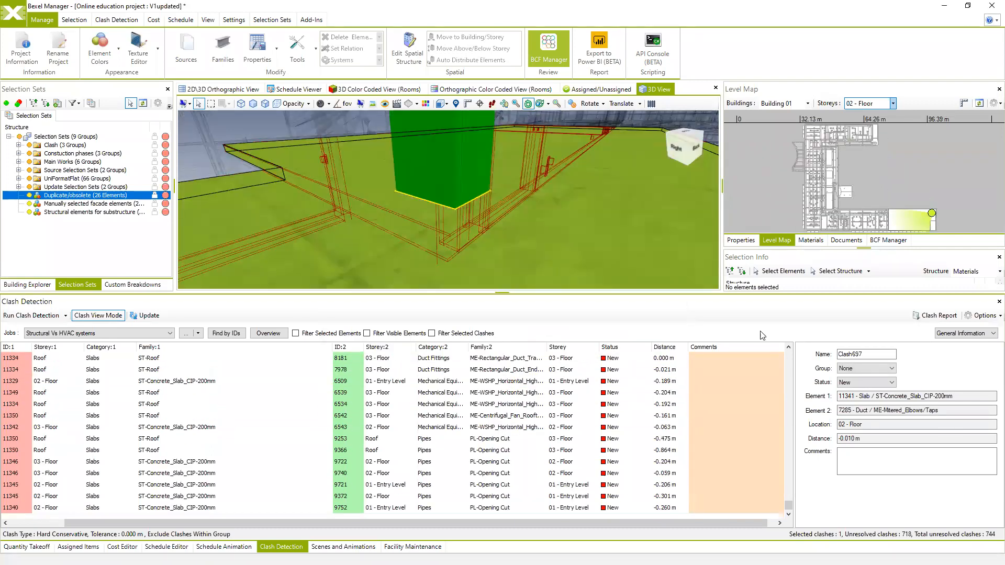
click(926, 315)
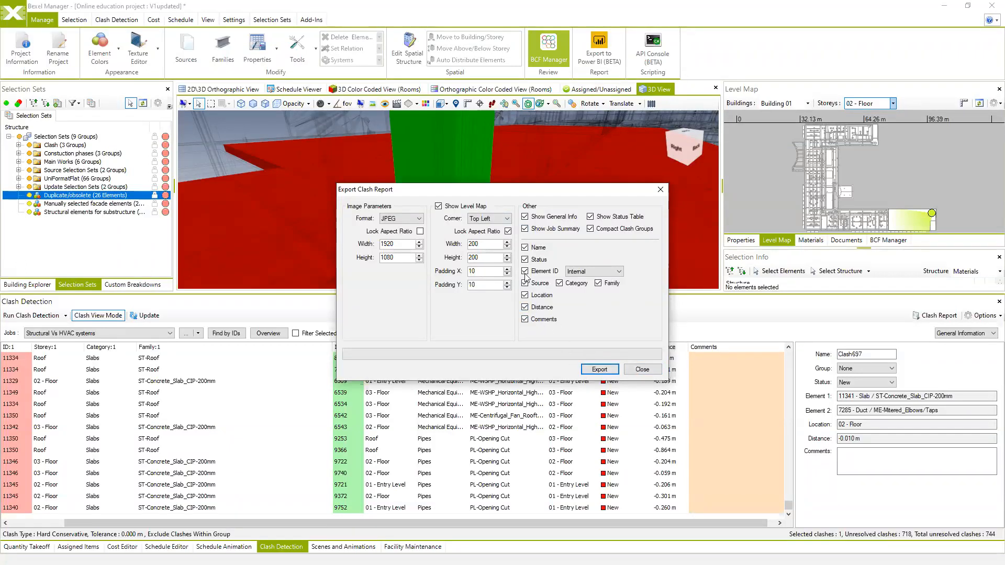
click(632, 372)
Show Group1, all clashes of the job together, and Group1 again in the 3D view
drag(789, 507, 802, 343)
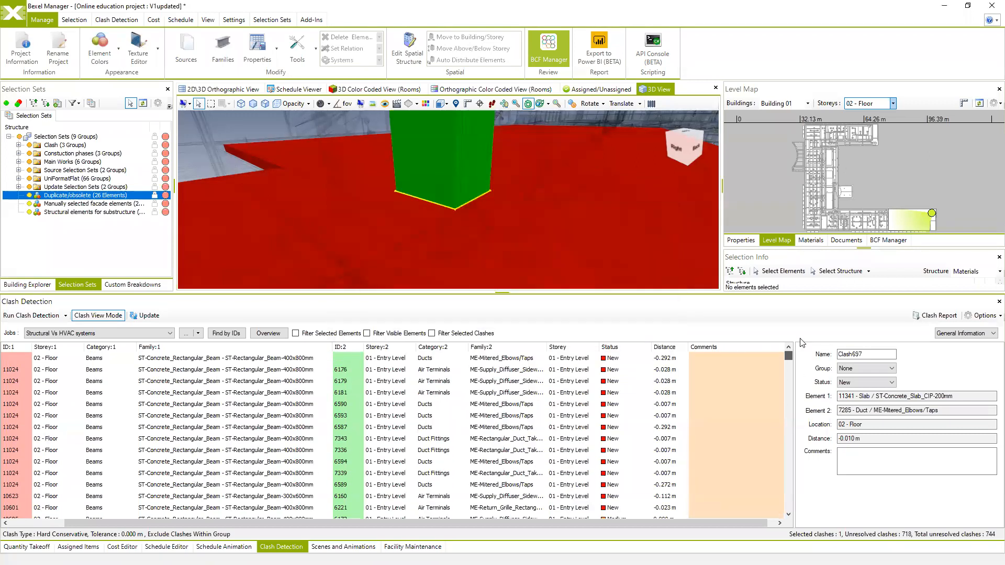
click(783, 358)
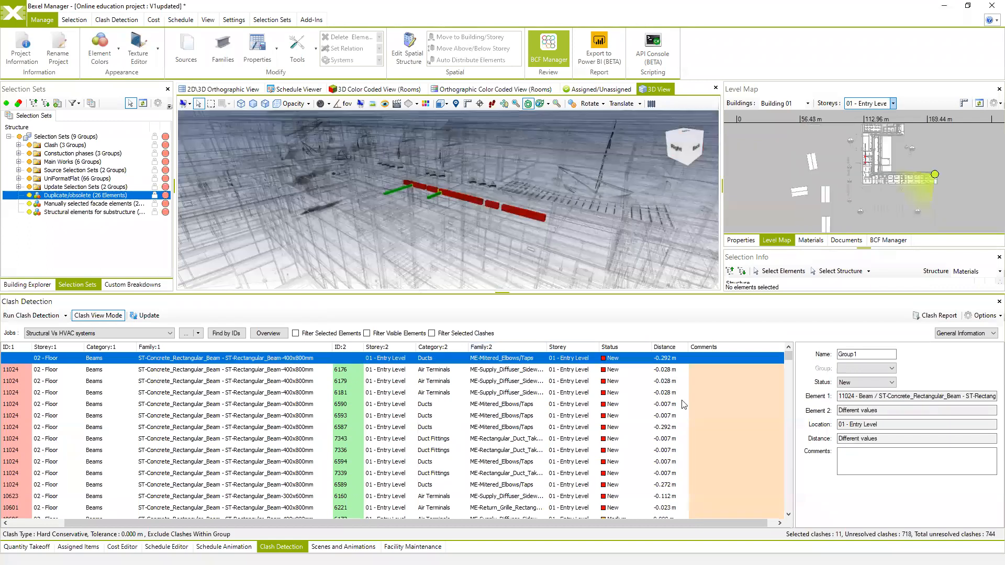
drag(788, 356, 787, 511)
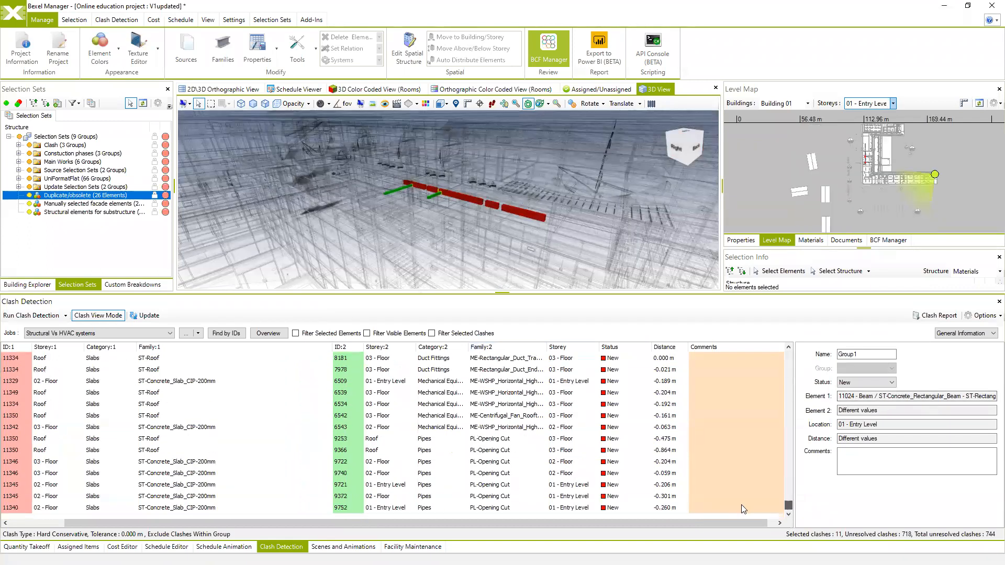
key(ctrl+a)
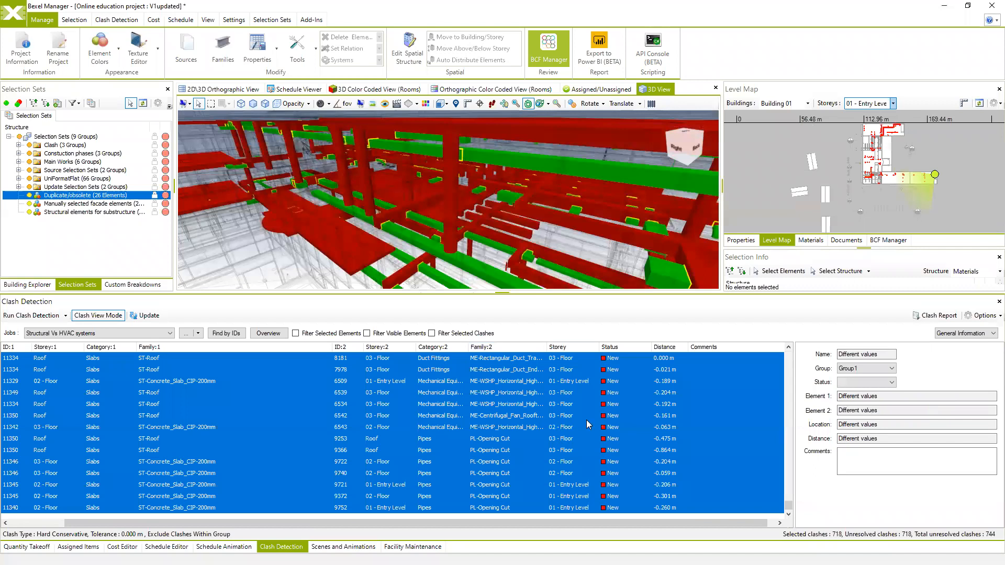
drag(789, 503, 786, 350)
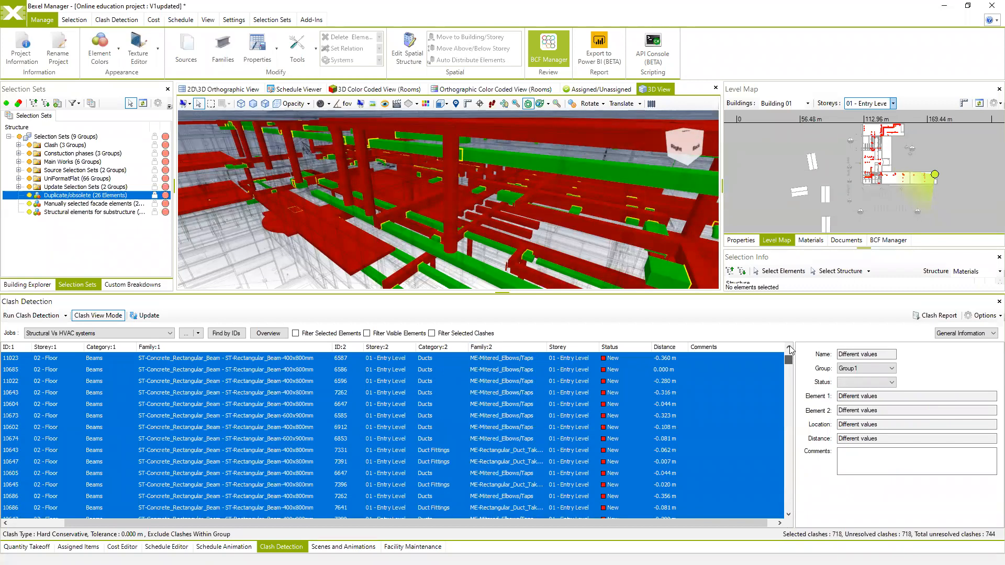
click(61, 360)
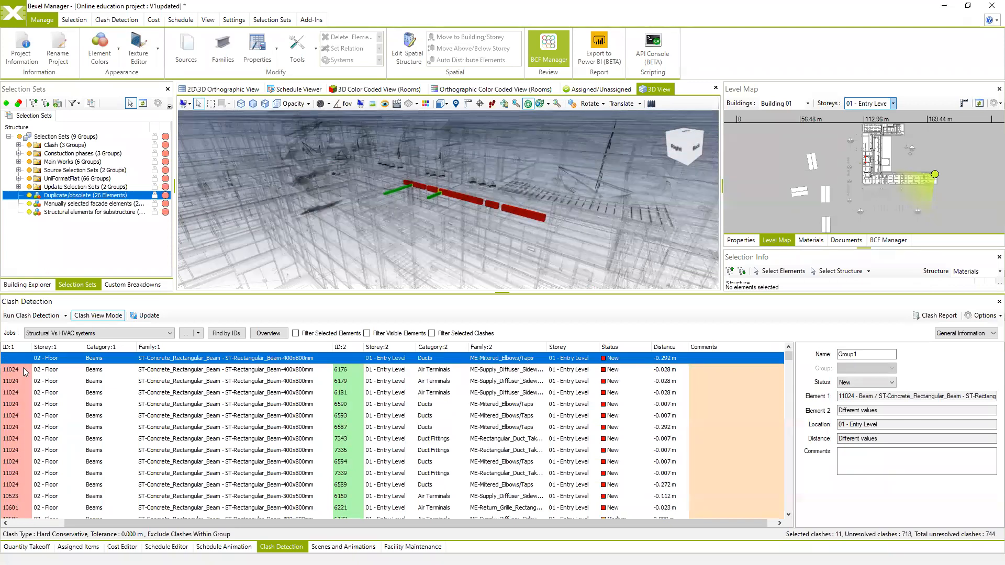
Show Clash5 of Group1 in the 3D view and look through the statuses and distances in the clash list
click(25, 371)
scroll(47, 444, down, 4)
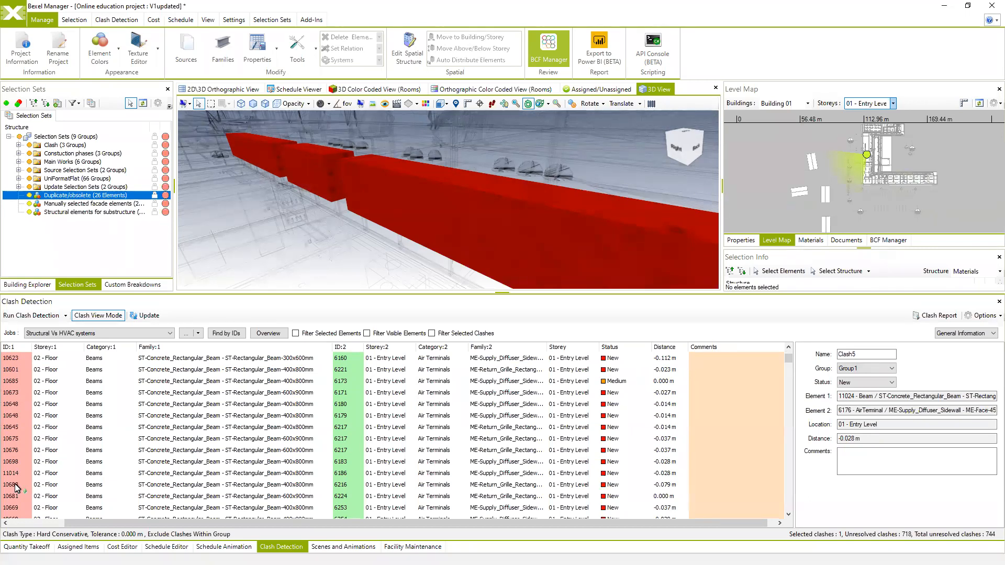
scroll(57, 482, up, 3)
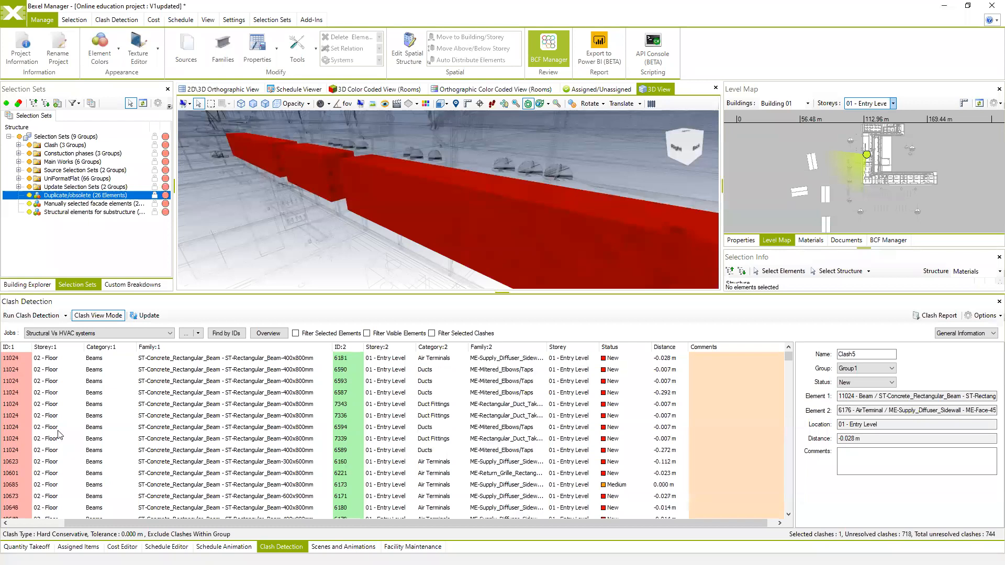
scroll(24, 369, up, 1)
scroll(40, 408, down, 5)
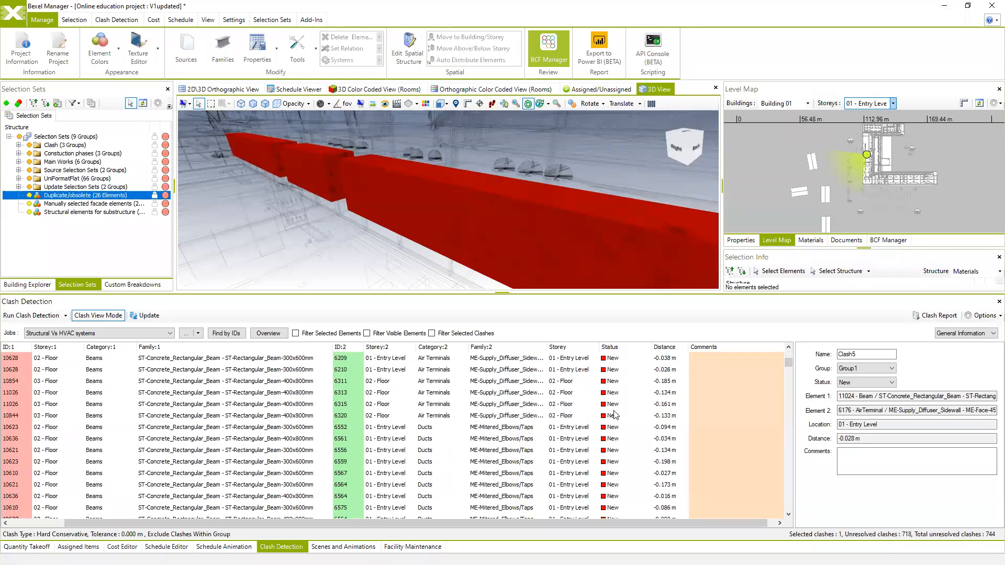
Clear the clash selection and select Group1's rows from Clash91 through the clash with element 7339
click(751, 376)
scroll(151, 385, up, 8)
click(35, 374)
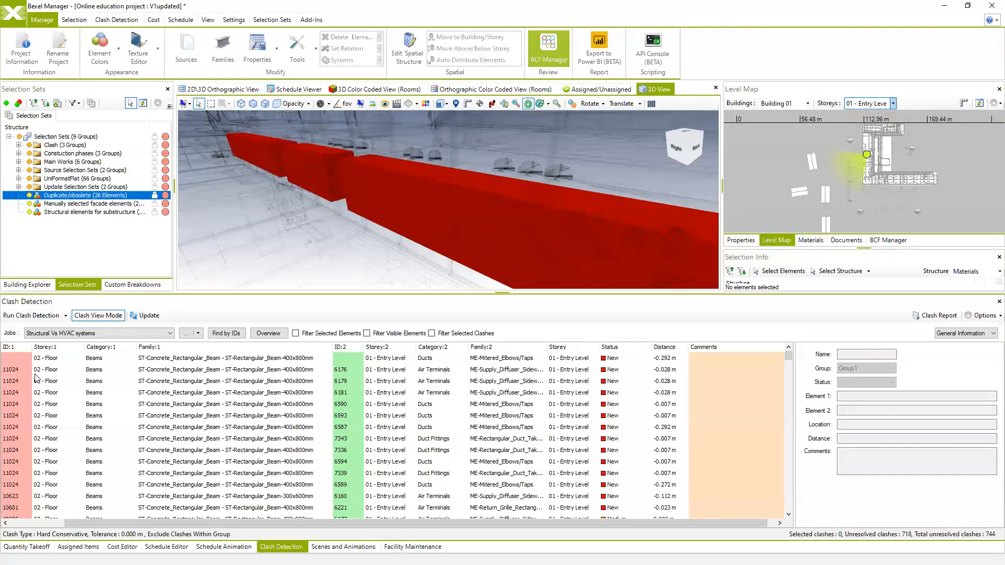
click(35, 373)
click(34, 416)
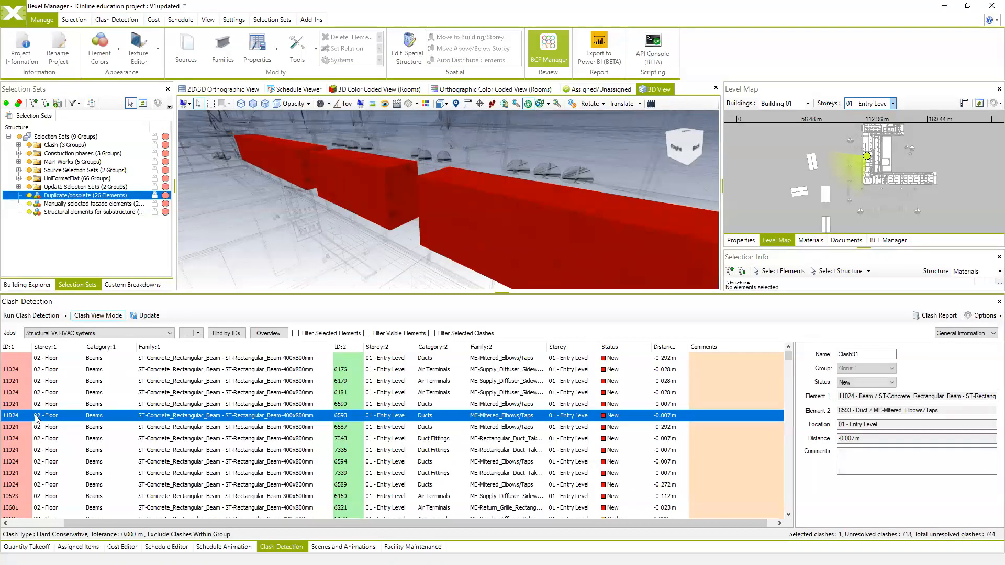
shift+click(30, 475)
scroll(69, 444, down, 3)
scroll(68, 444, up, 3)
Show Clash9, look further down the clash list and show Clash27 of beam 10854 in the 3D view
click(13, 377)
scroll(80, 425, down, 6)
scroll(81, 429, down, 5)
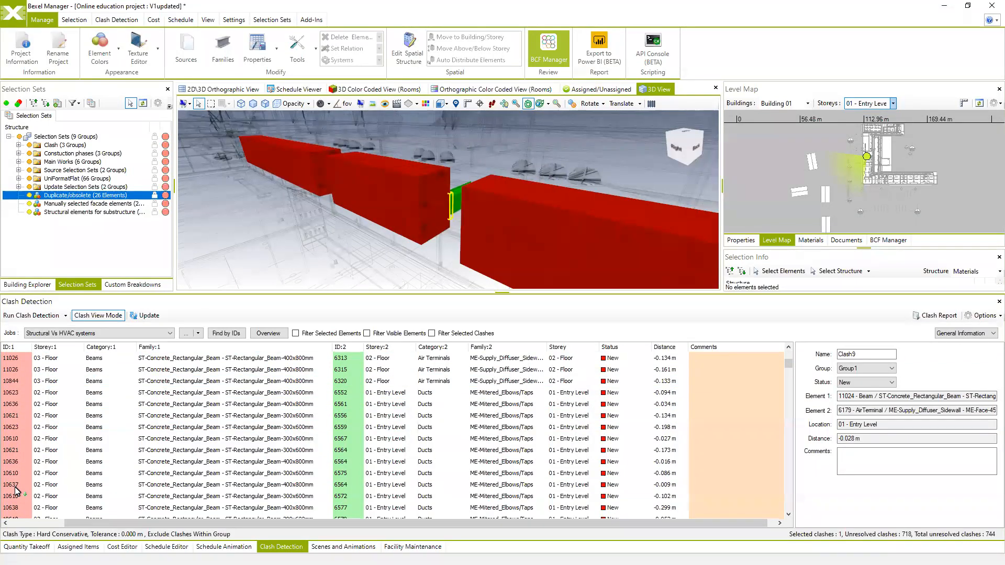
scroll(53, 482, up, 5)
double_click(53, 483)
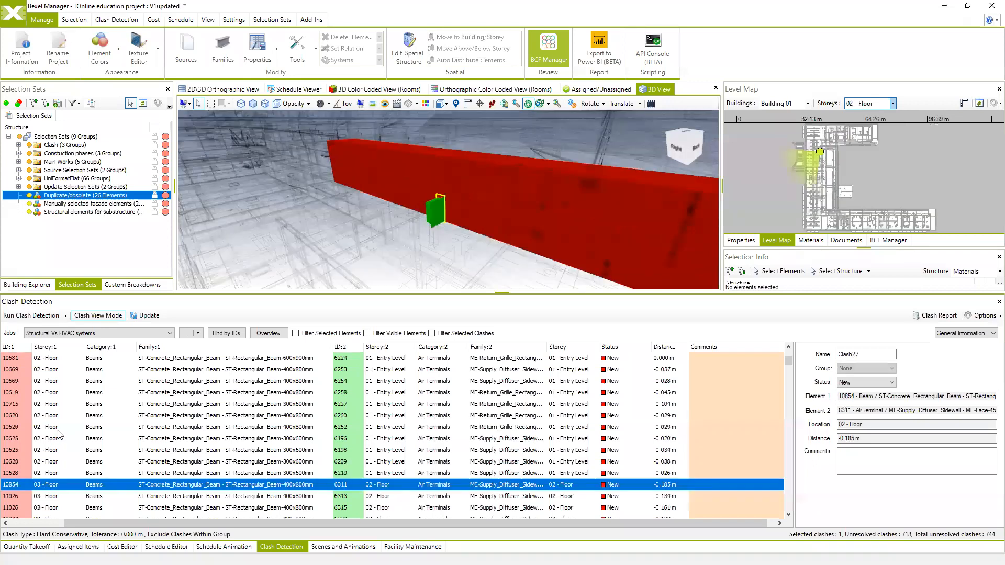
Show Clash140 of Group1 in the 3D view and sort the clash list by the first element's storey
scroll(45, 400, up, 3)
double_click(29, 375)
scroll(78, 437, down, 3)
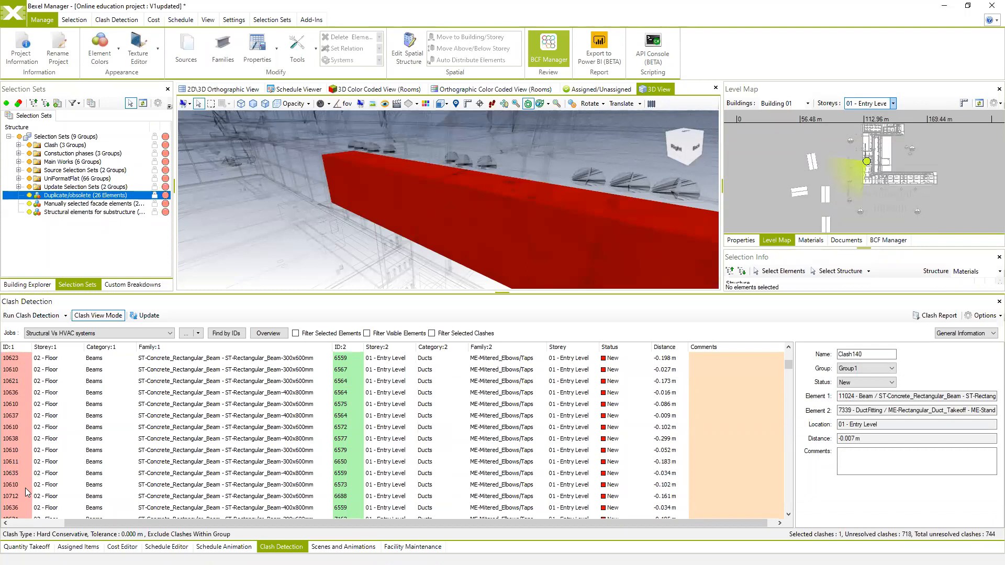
scroll(58, 447, up, 5)
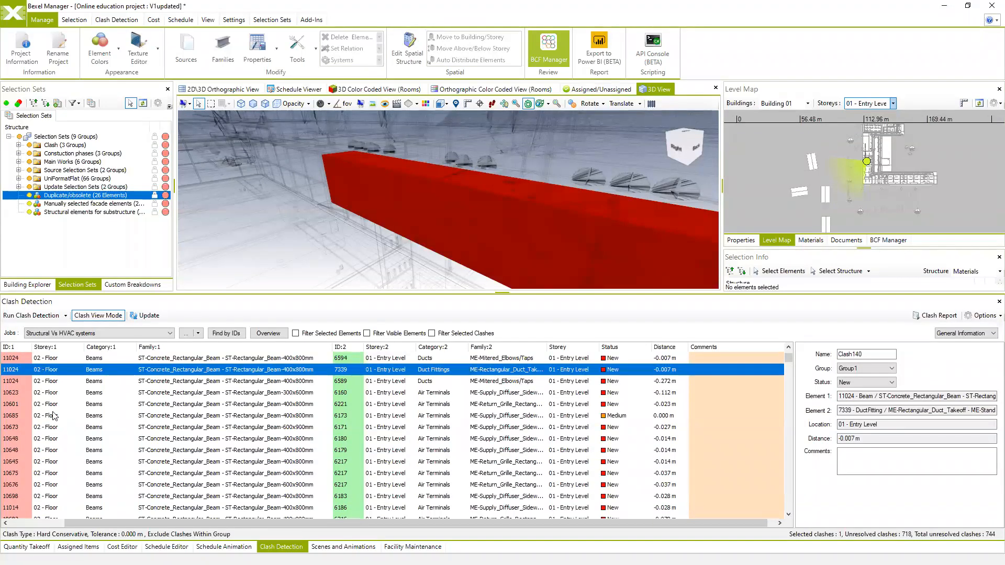
click(47, 347)
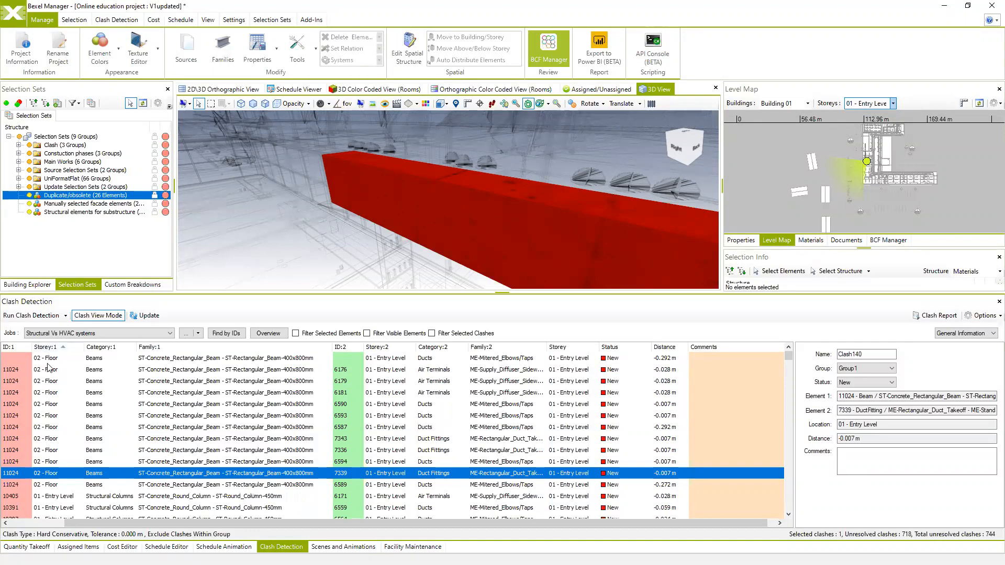
Show Group1 in the 3D view, and select the ungrouped beam clashes from Clash6 through Clash76 in the sorted list
click(50, 359)
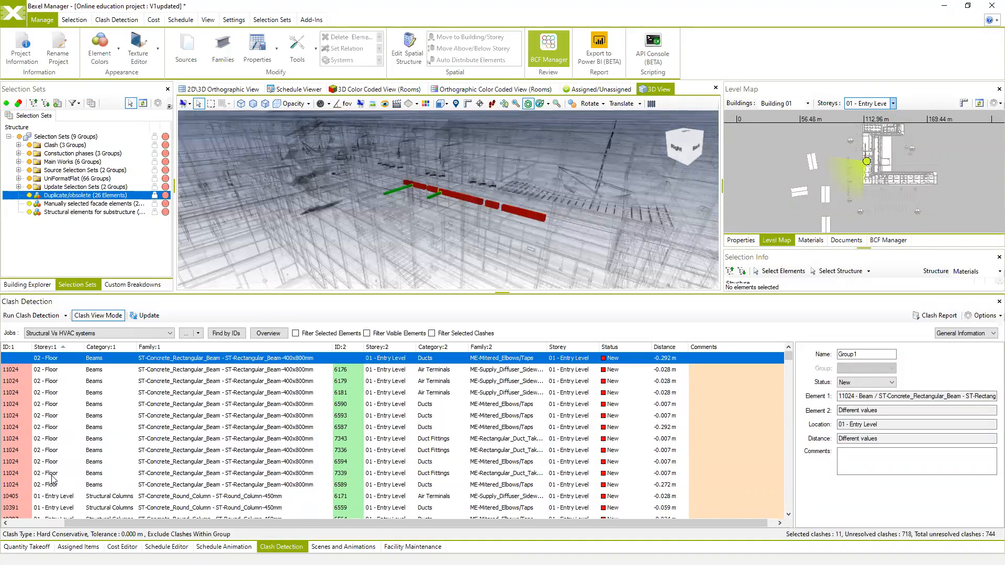
scroll(507, 469, down, 6)
click(507, 469)
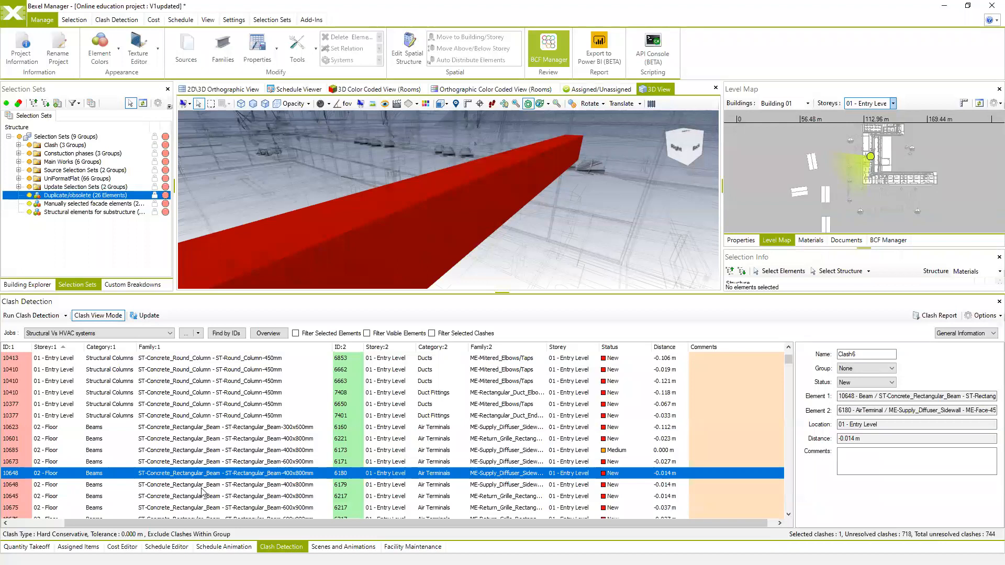
scroll(202, 492, down, 5)
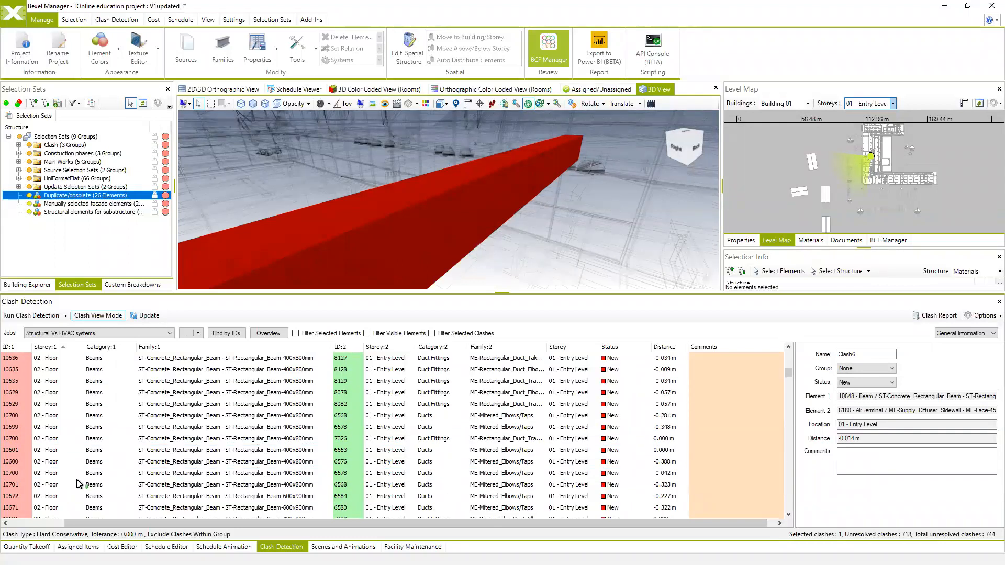
shift+click(77, 484)
scroll(400, 447, up, 5)
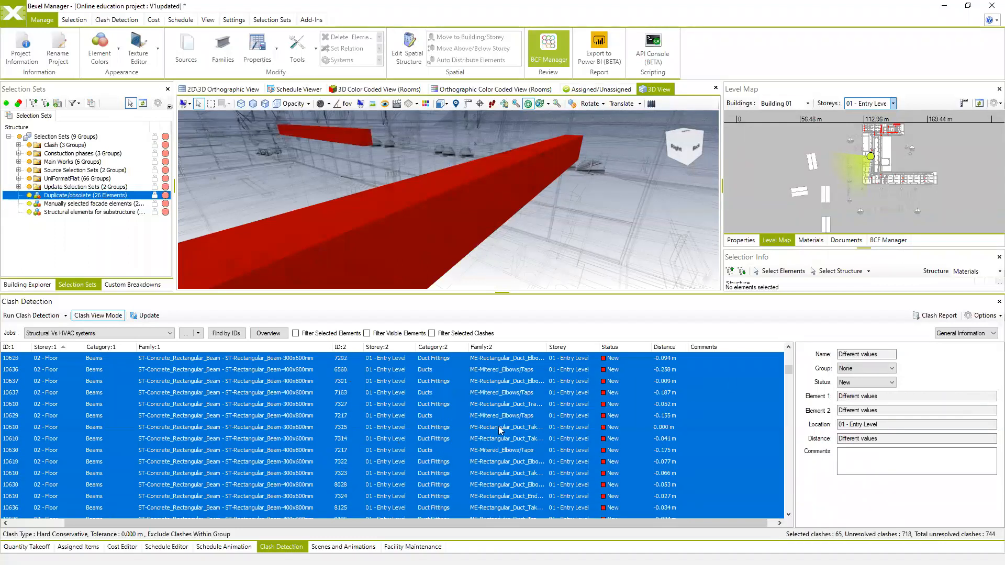
Export the selected clashes as a PDF report, Clash Report - Structural Vs HVAC systems.pdf, on drive D: and open the output folder
click(938, 316)
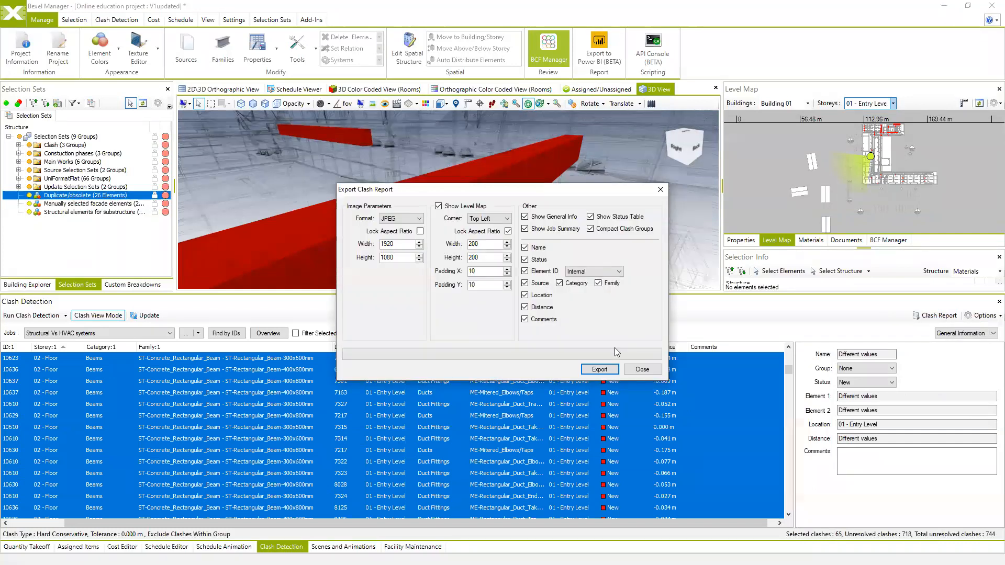
click(602, 369)
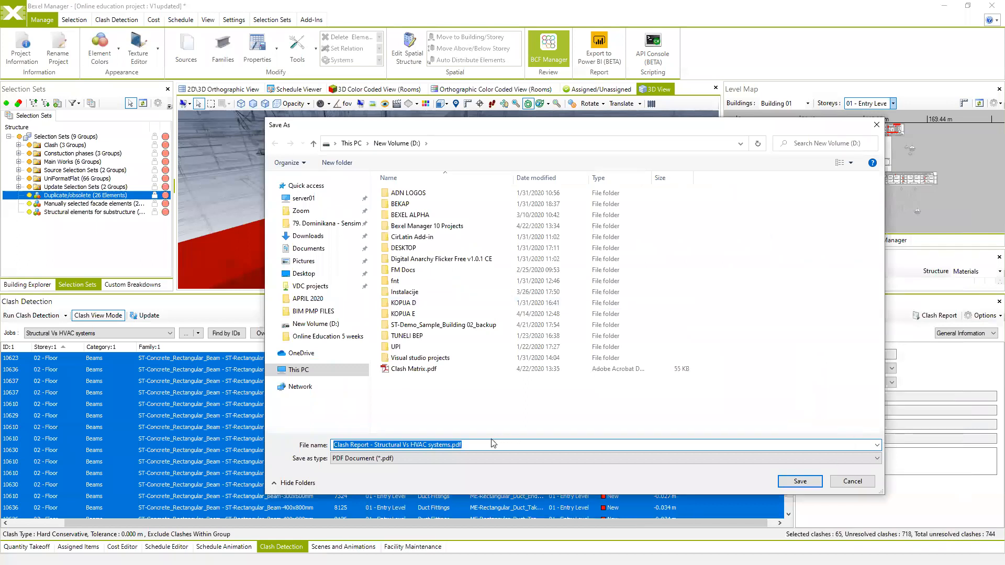
click(878, 459)
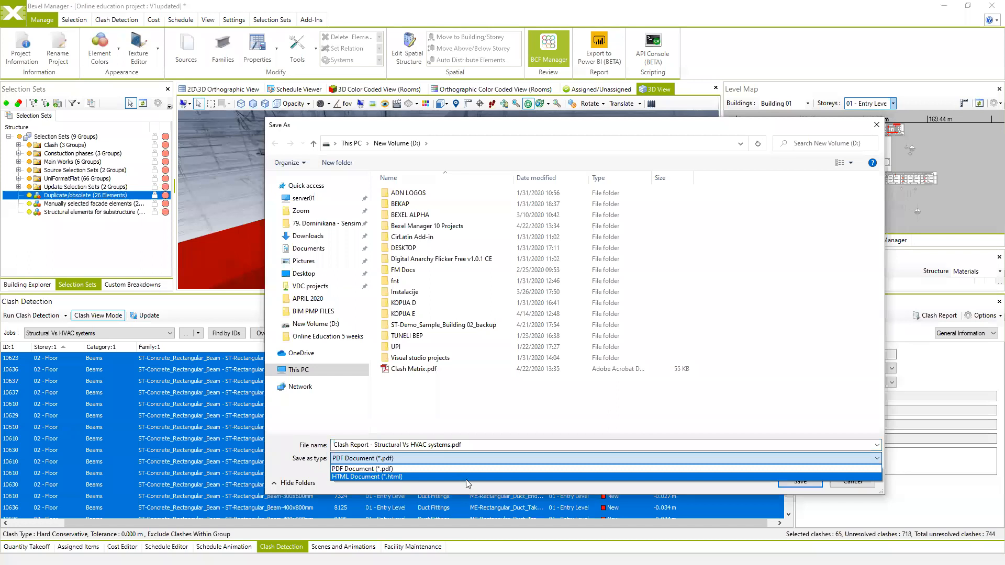
click(483, 490)
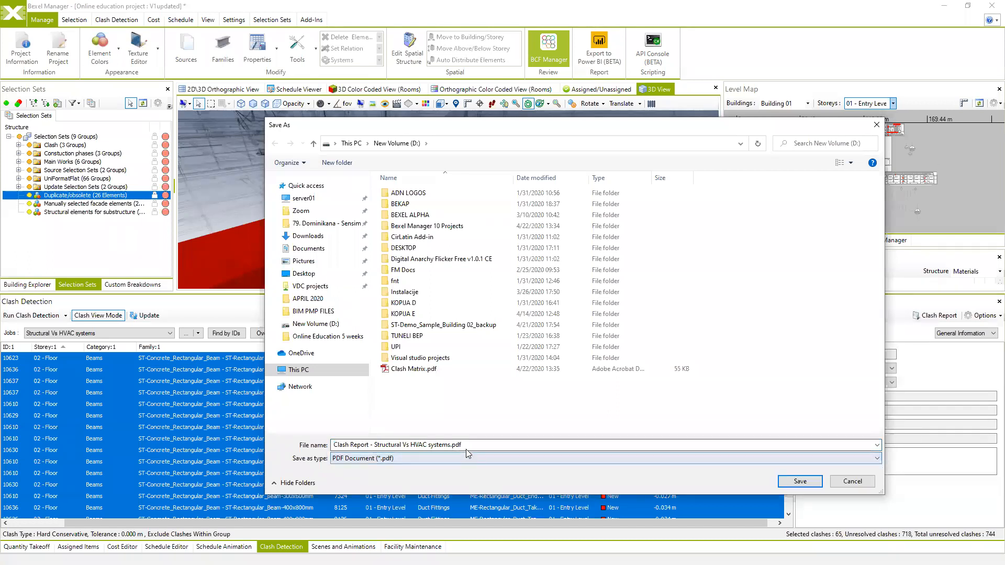
click(799, 481)
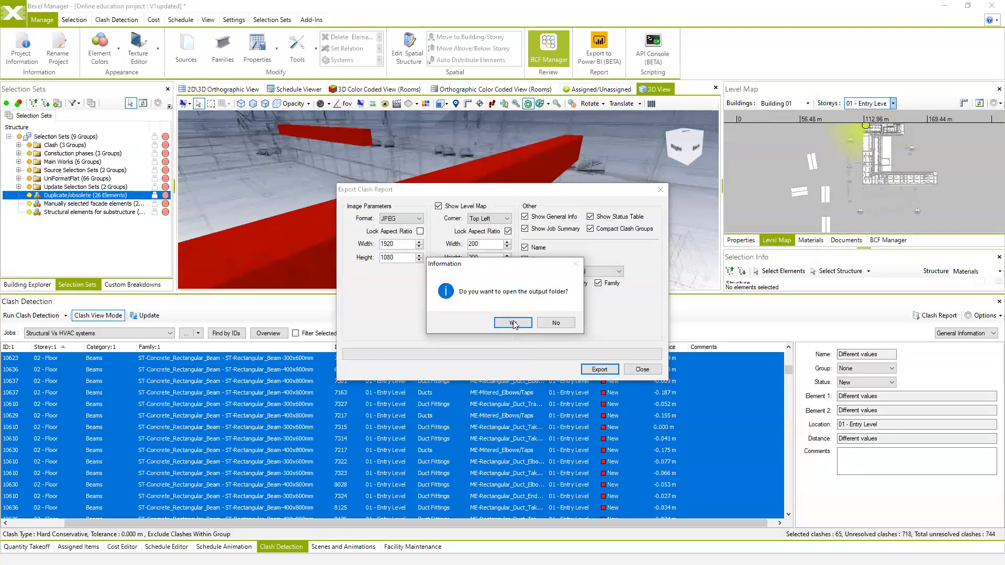
click(513, 323)
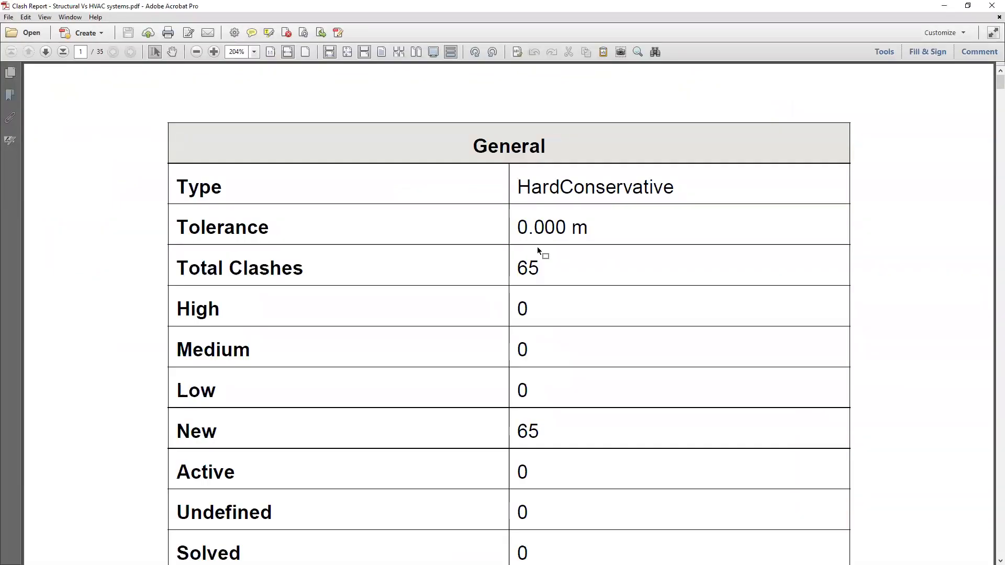
Examine the PDF report's general summary, its job information matrix and the entries from Clash6 to Clash8
ctrl+scroll(537, 247, down, 4)
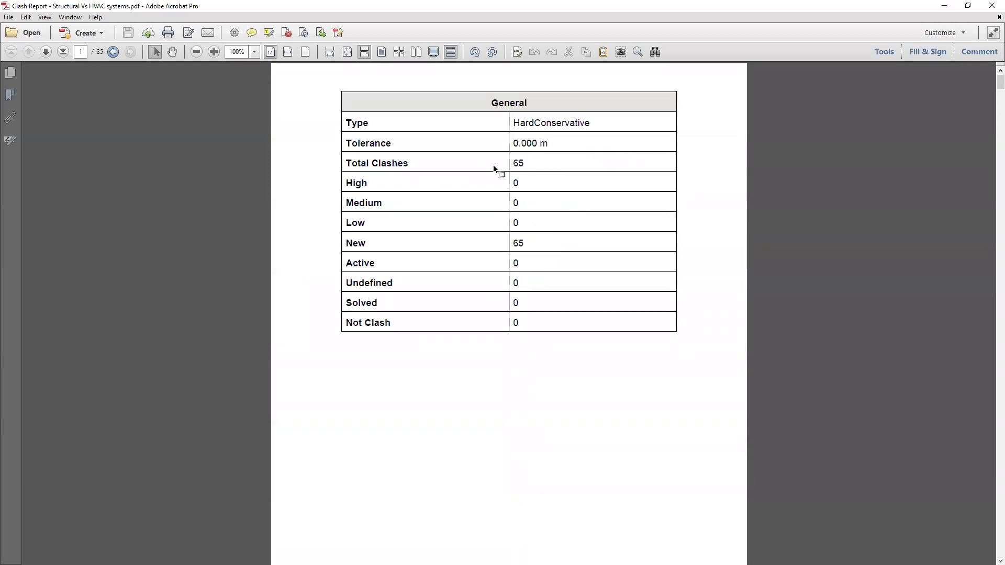
scroll(527, 172, down, 10)
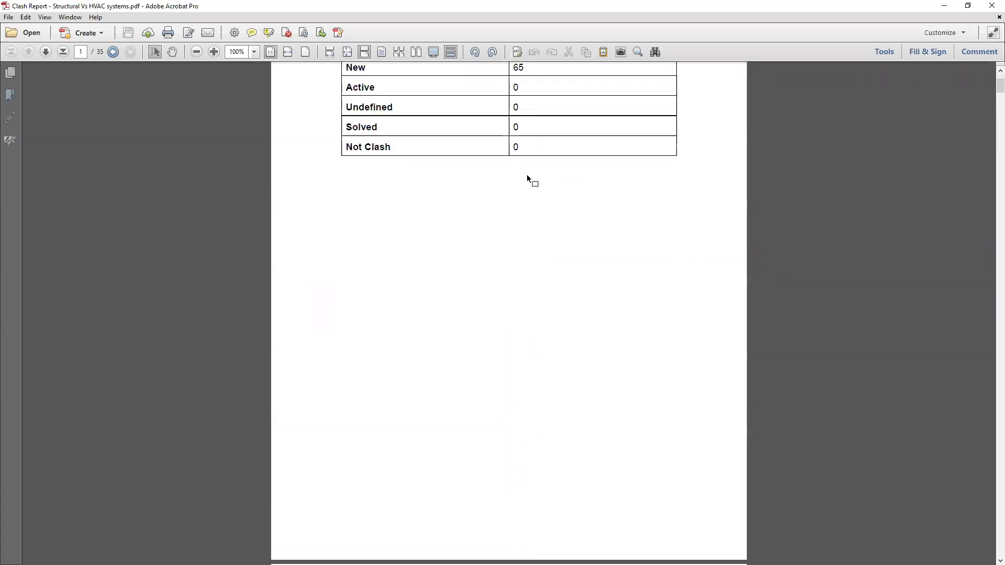
scroll(531, 187, down, 5)
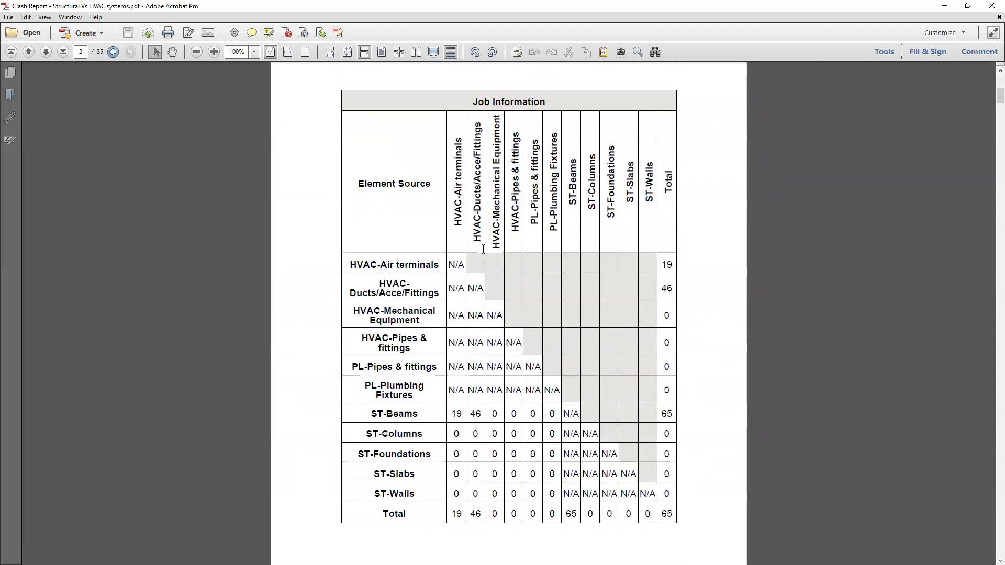
scroll(460, 285, down, 16)
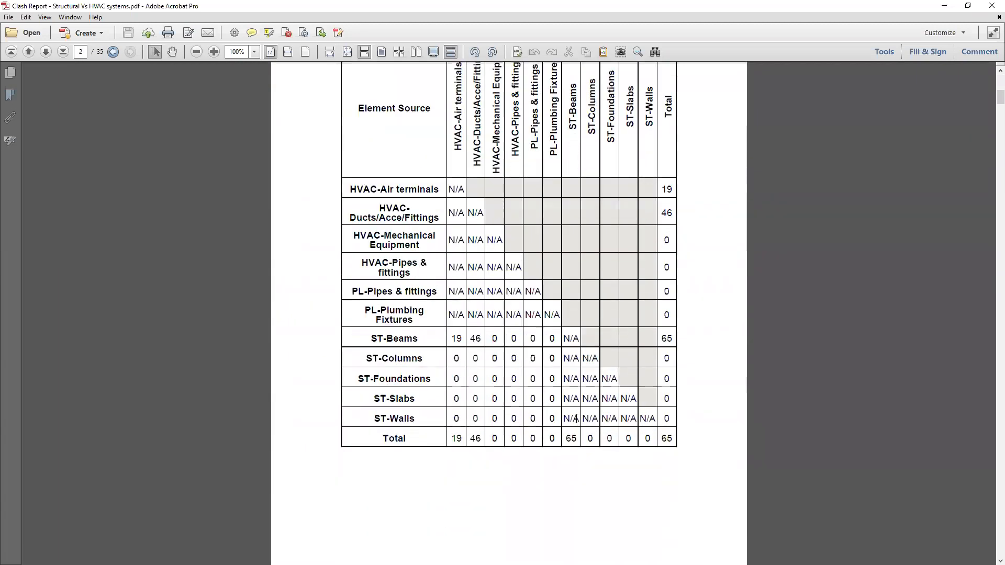
scroll(613, 320, down, 6)
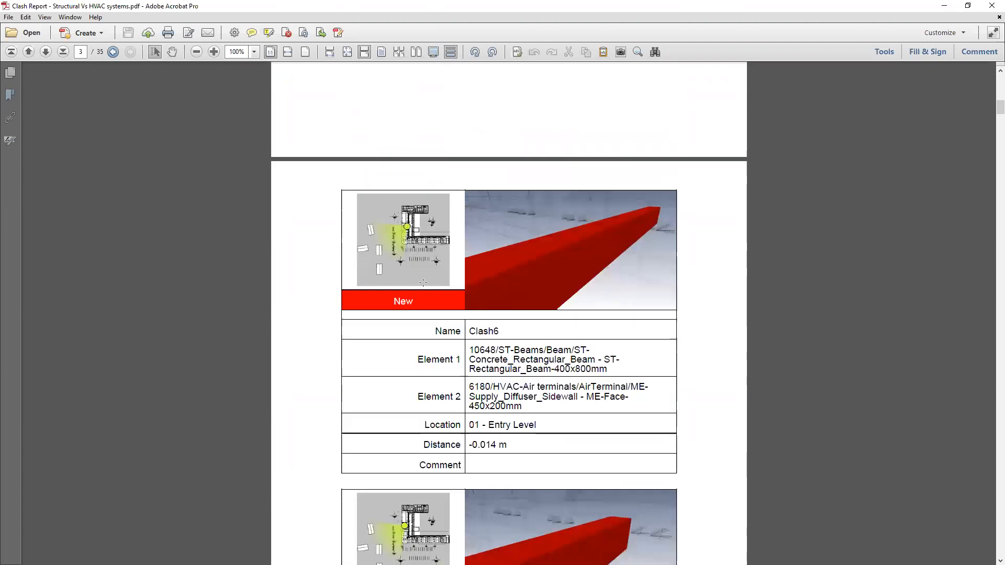
scroll(547, 267, down, 4)
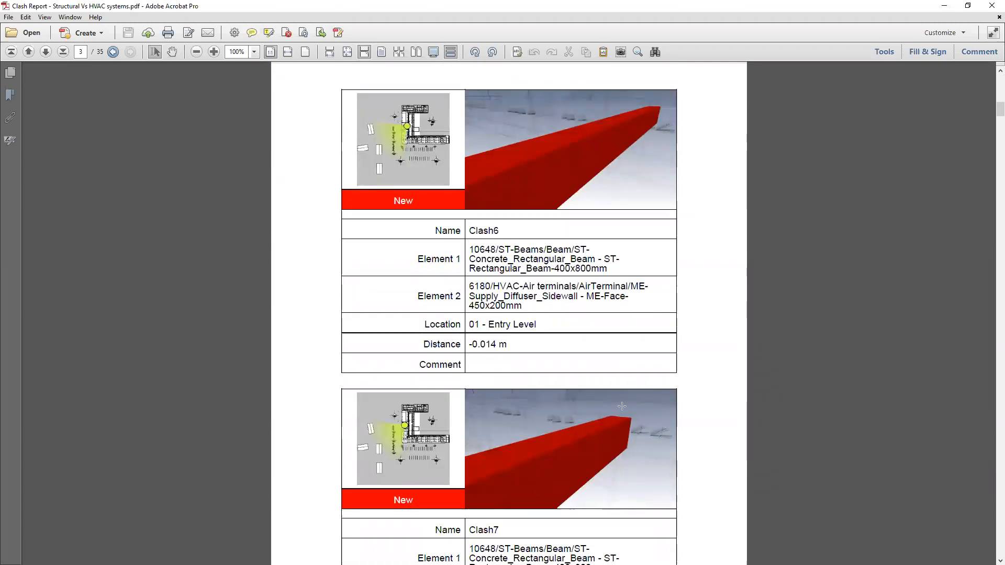
scroll(576, 434, down, 14)
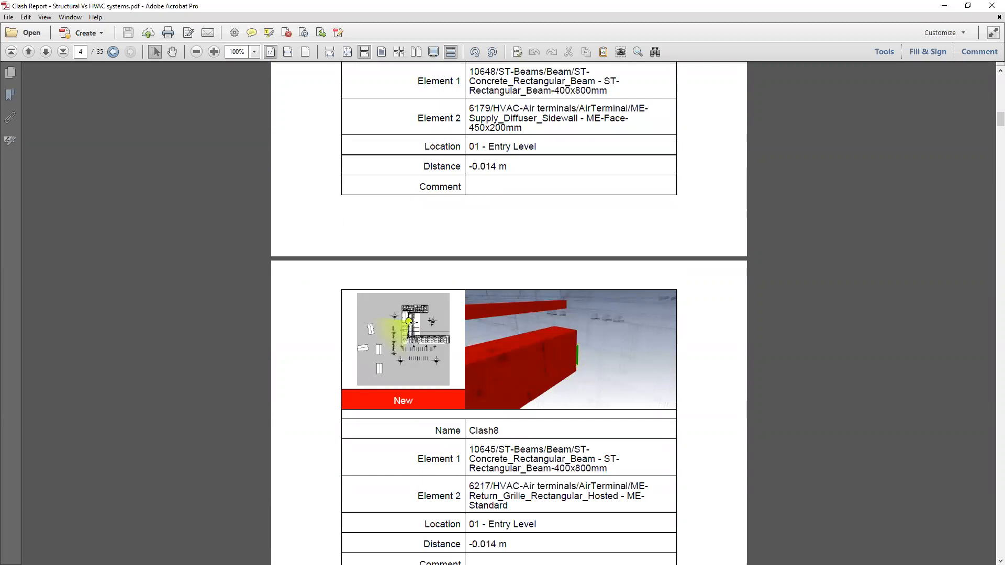
scroll(409, 320, up, 1)
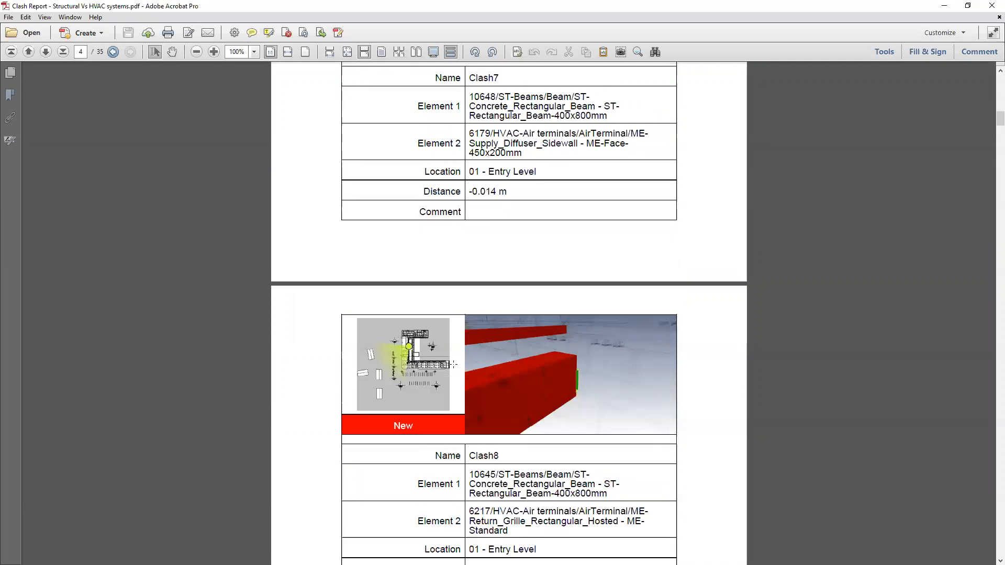
scroll(432, 375, down, 4)
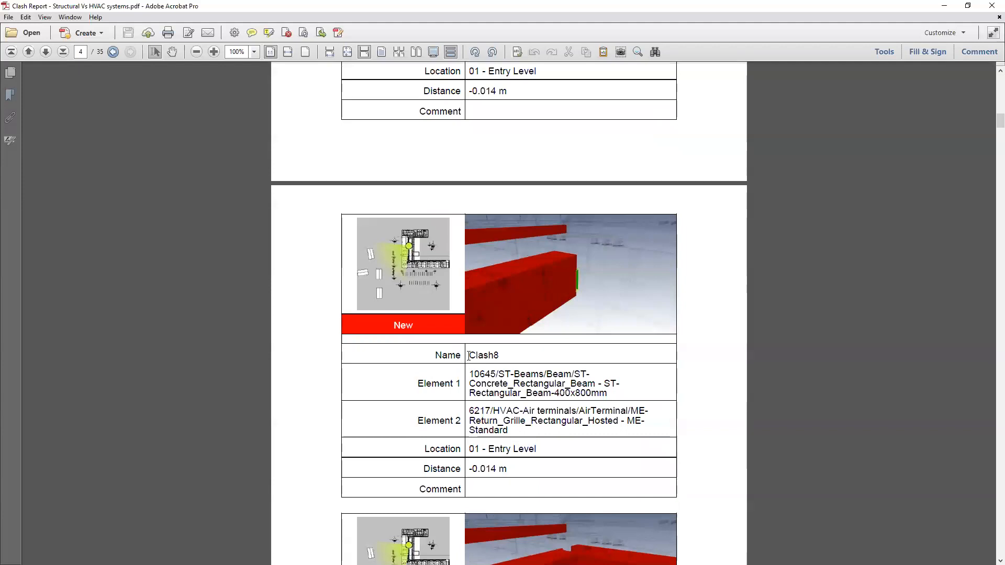
Read Clash8's entry in the report, marking its name and the descriptions of its two elements
drag(460, 357, 547, 374)
click(522, 386)
drag(630, 393, 526, 391)
drag(468, 379, 580, 386)
drag(471, 411, 559, 429)
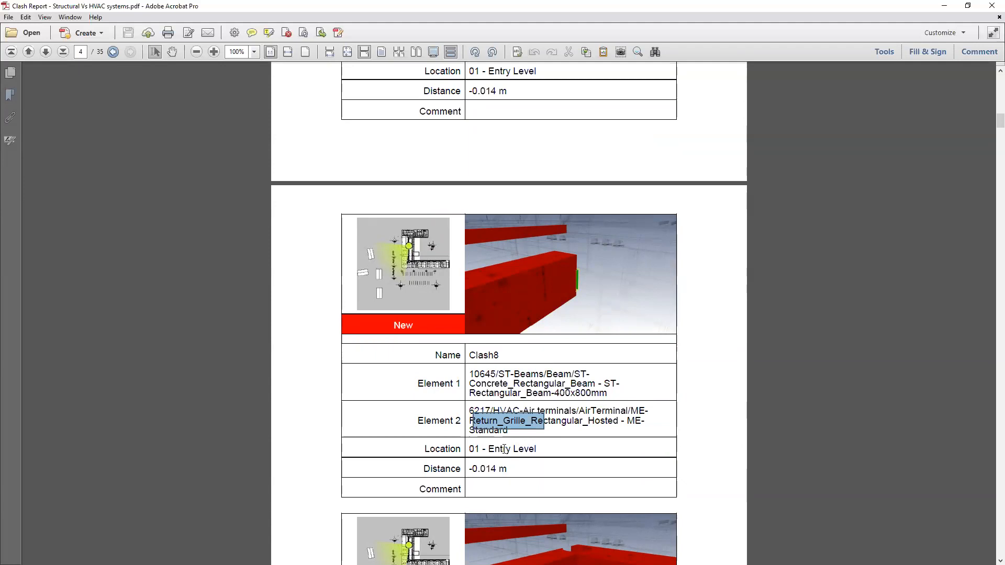
scroll(455, 444, down, 2)
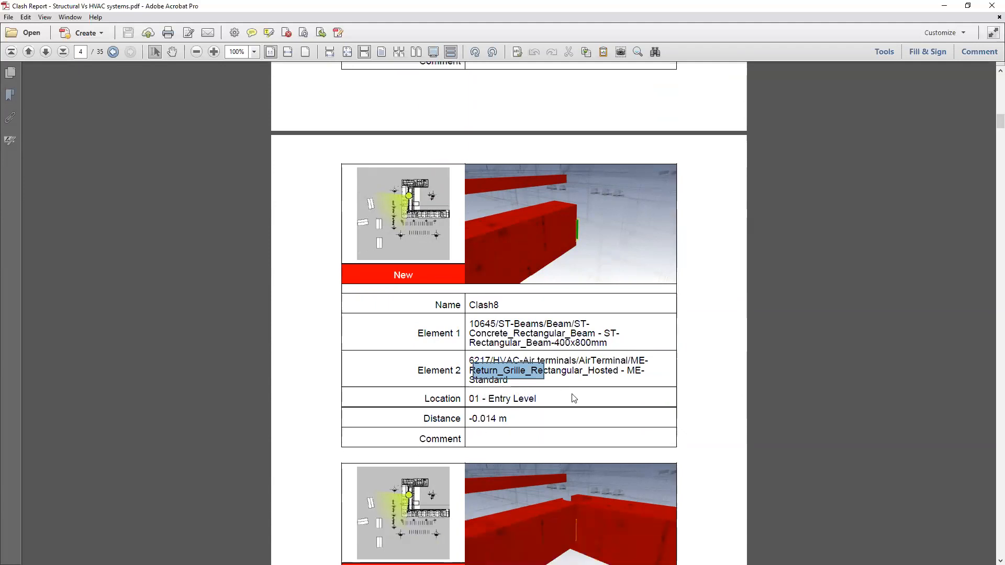
Look through the report's further clash entries and mark the beam's element ID in Clash50
scroll(427, 418, down, 8)
click(485, 257)
scroll(481, 319, down, 12)
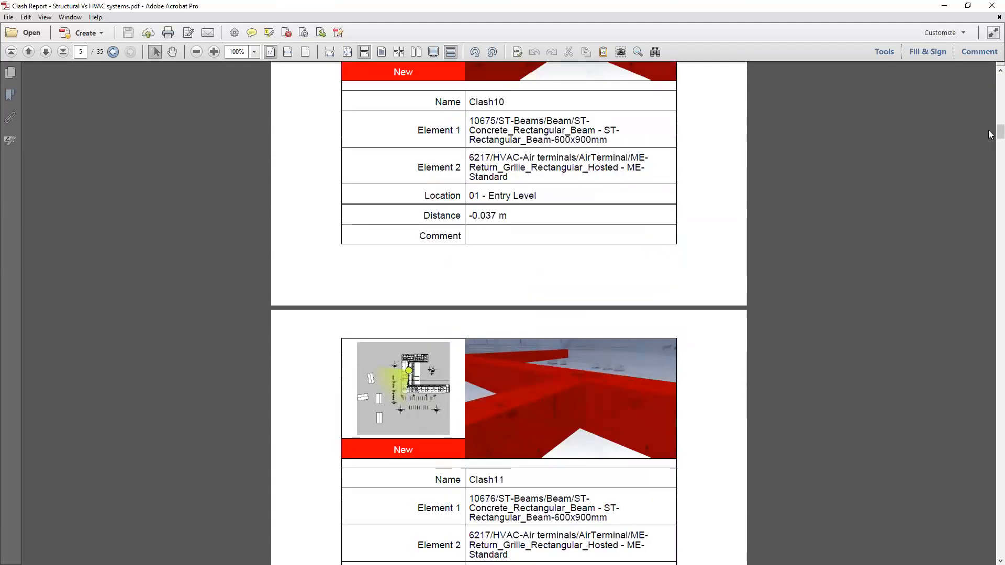
scroll(990, 333, down, 20)
scroll(990, 334, down, 20)
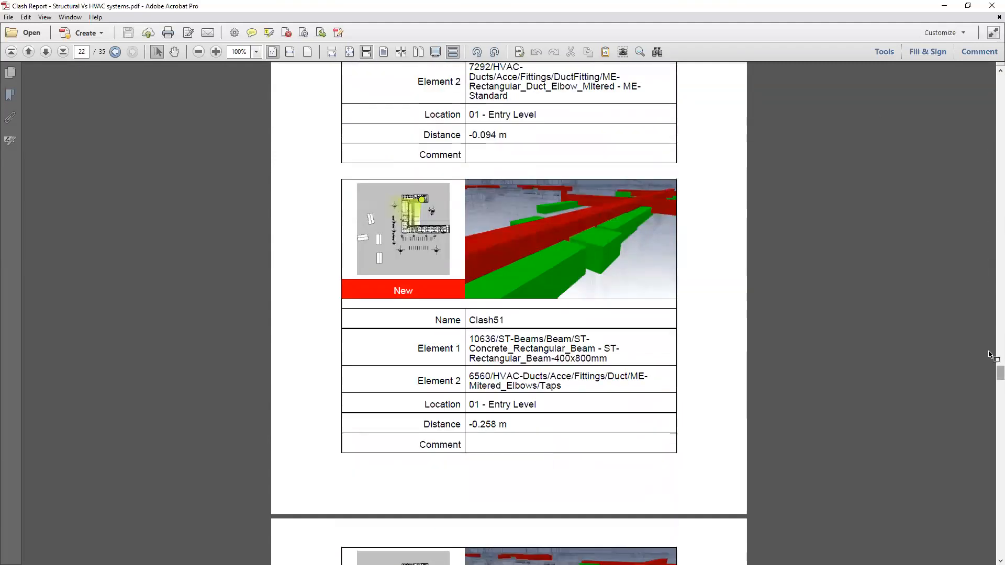
scroll(522, 233, up, 5)
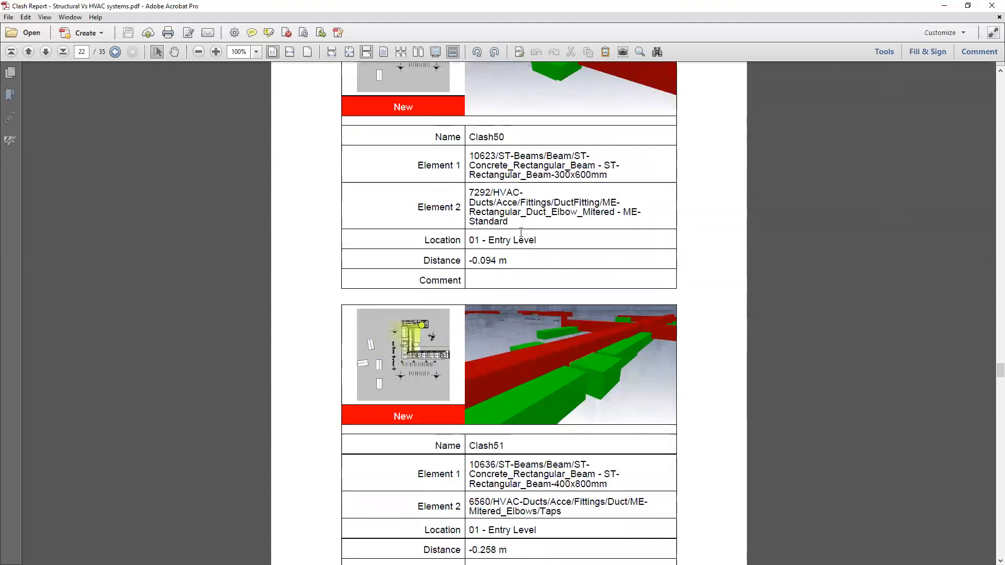
drag(473, 155, 490, 155)
Return to Bexel Manager, set the clash report's element ID to Source and close the export settings without exporting
click(945, 6)
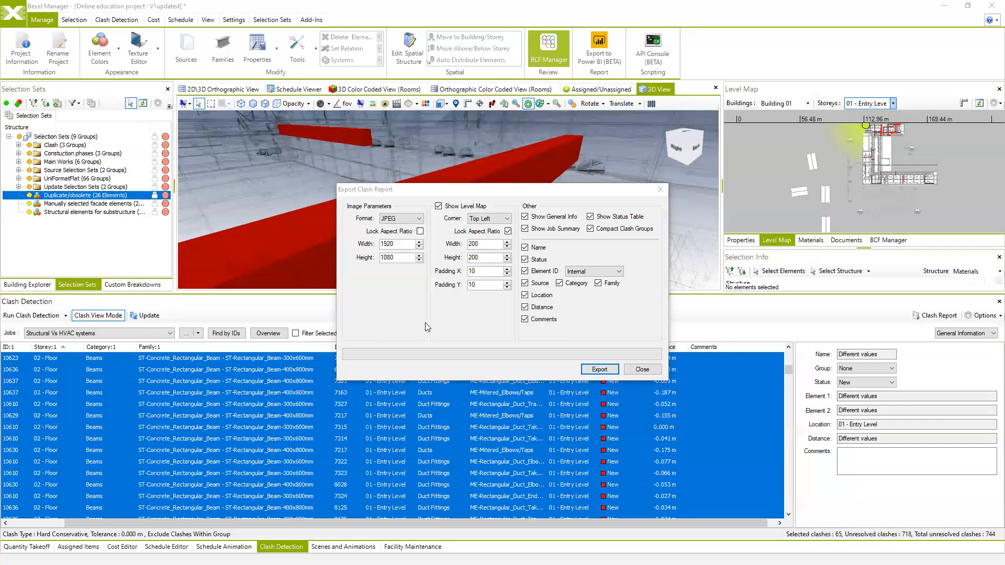
click(620, 272)
click(590, 283)
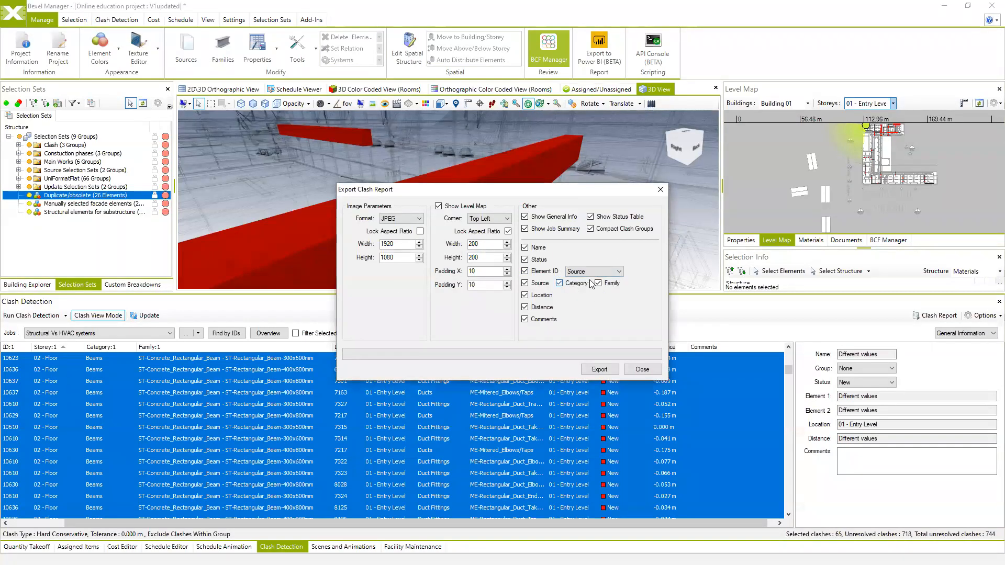
click(639, 369)
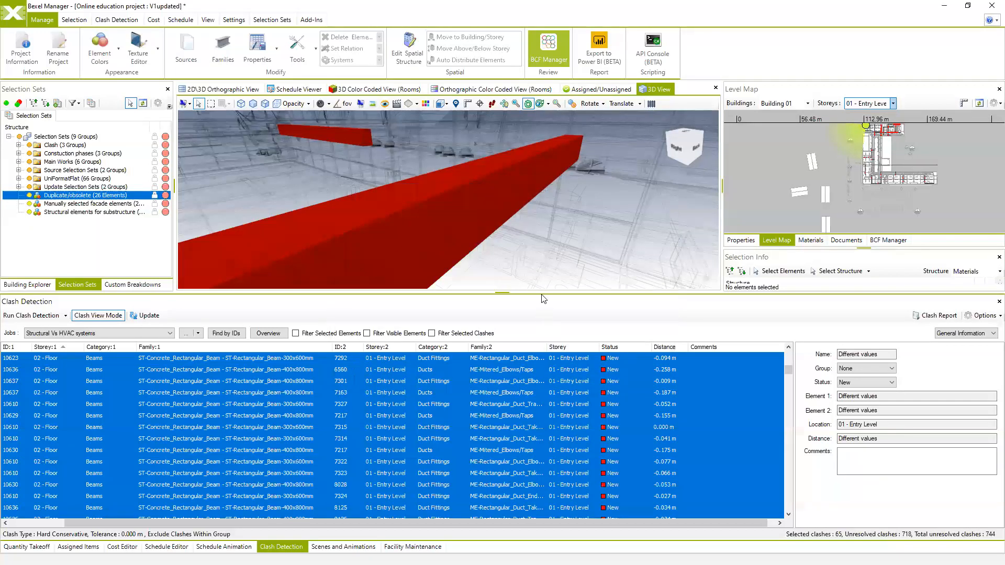
Enlarge the 3D view area and add the selected clashes to New duplicate.bcf in the BCF Manager, creating new viewpoints
drag(542, 293, 537, 362)
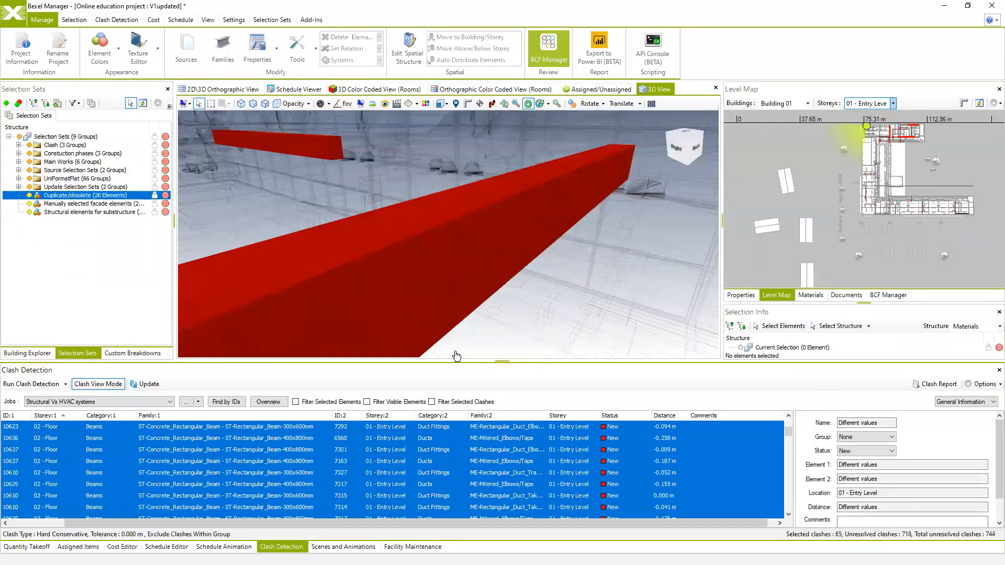
click(897, 296)
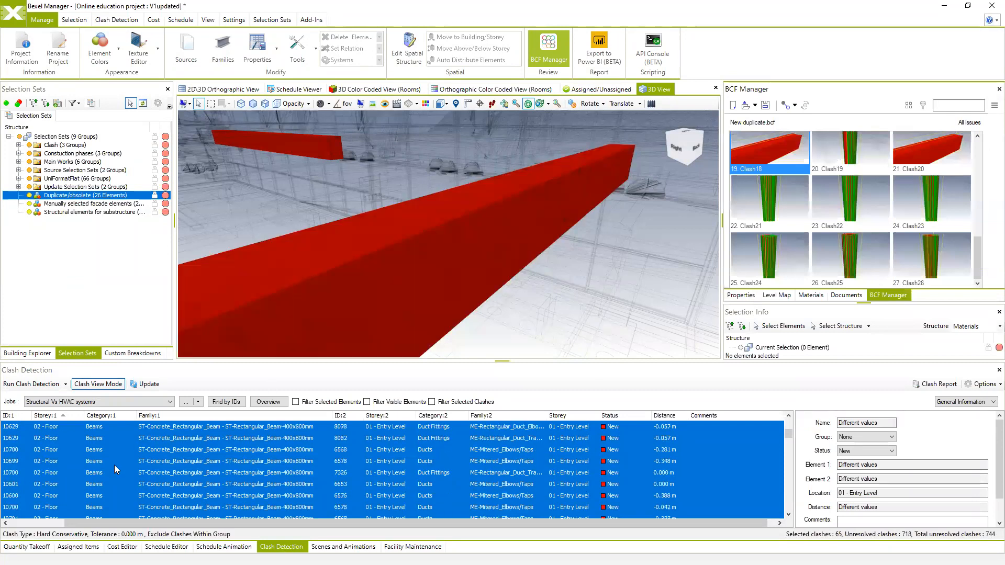
drag(124, 461, 892, 226)
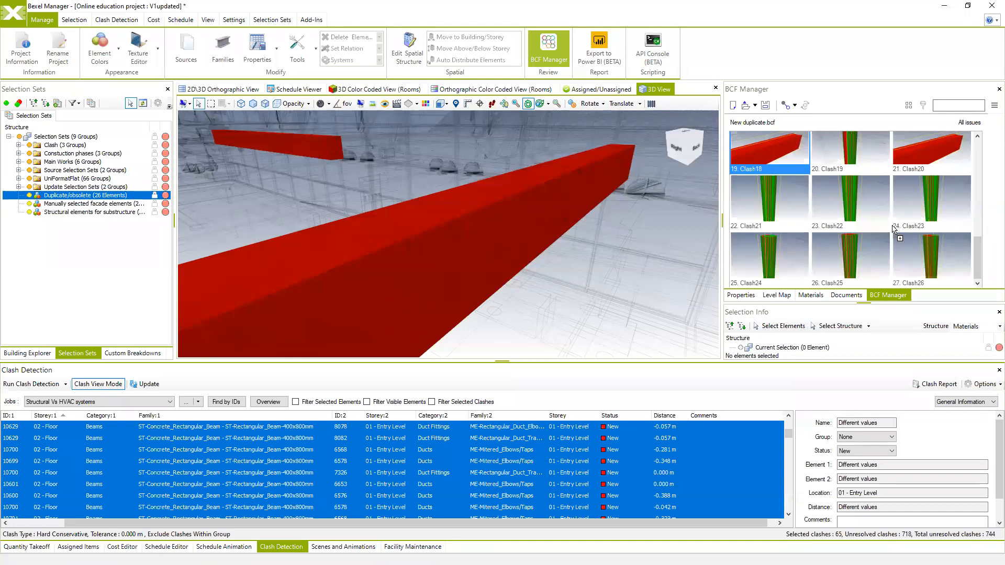
drag(892, 226, 892, 225)
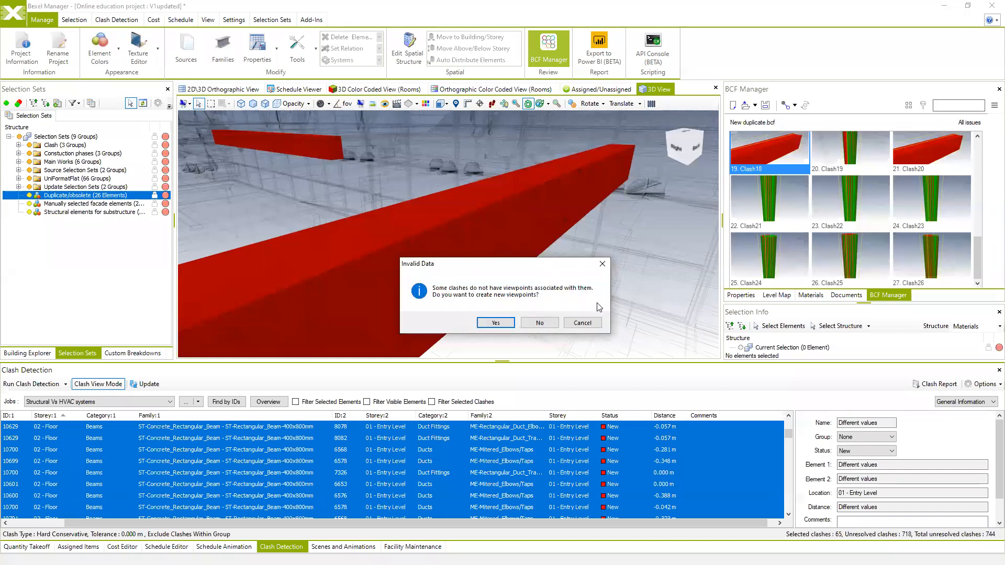
click(495, 323)
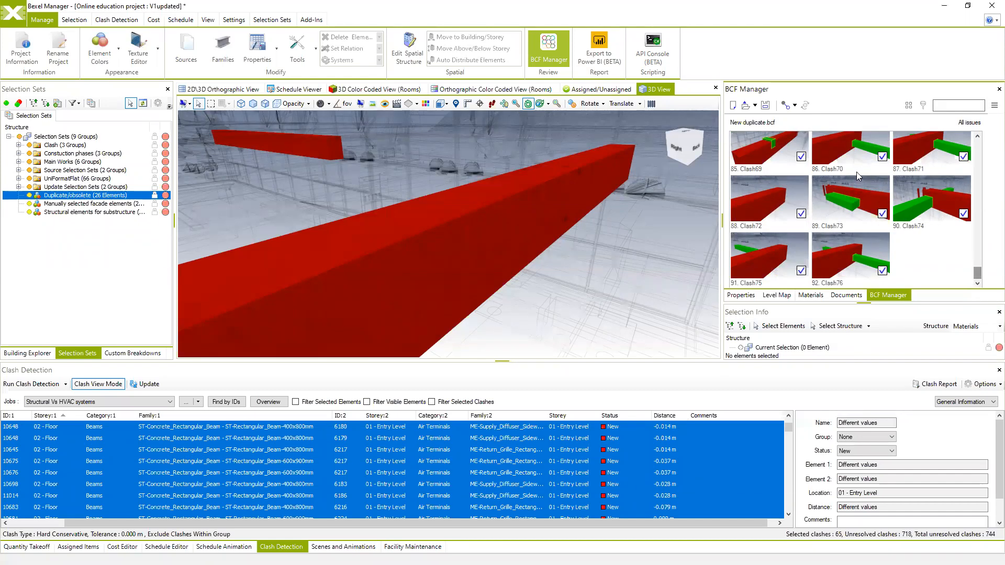
Save all BCF issues to a new file named CLASH ISSUES on drive D and dismiss the file-opening dialog without opening anything
click(755, 106)
click(848, 92)
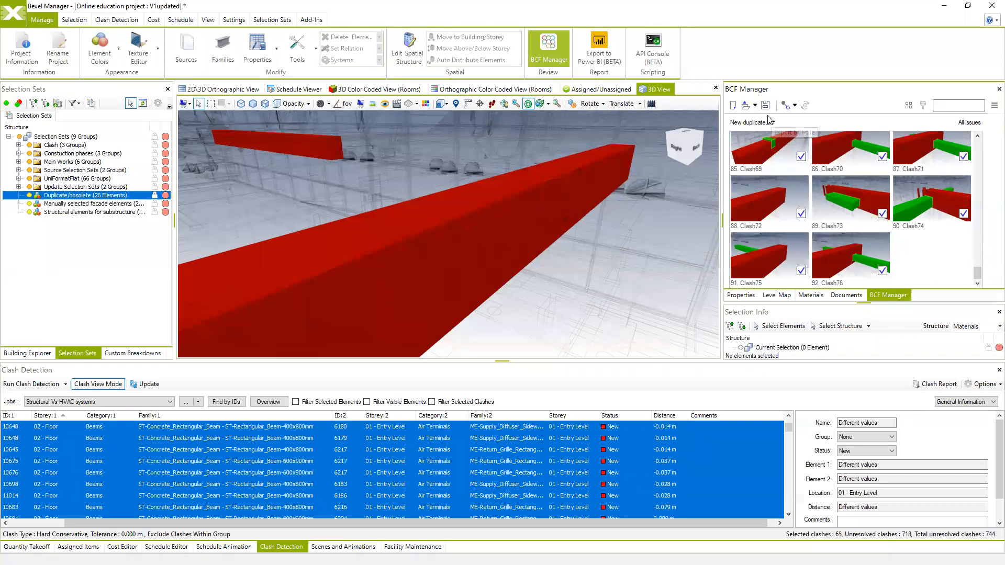
click(786, 108)
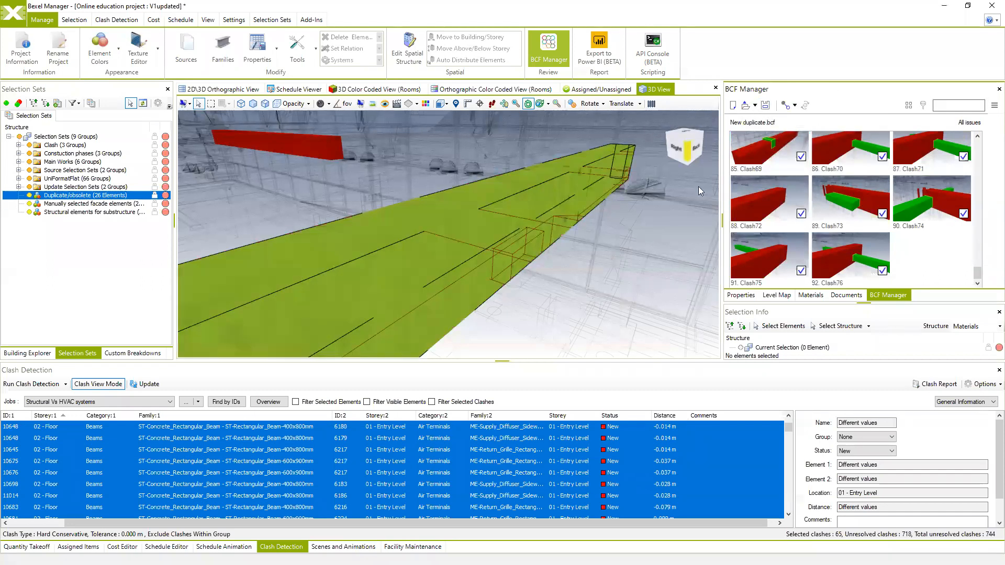
click(786, 108)
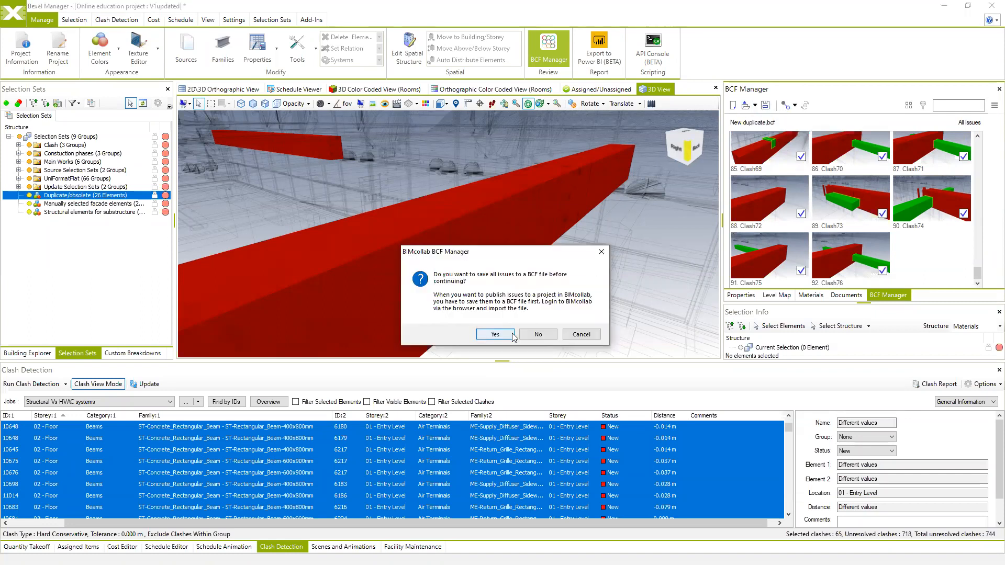
click(511, 334)
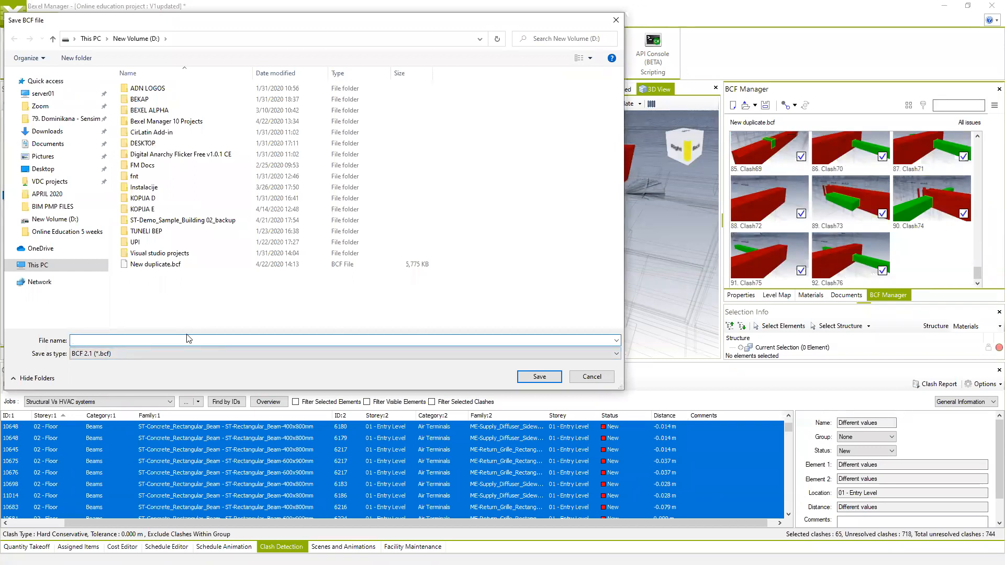
text(CLASH ISSUES)
click(530, 377)
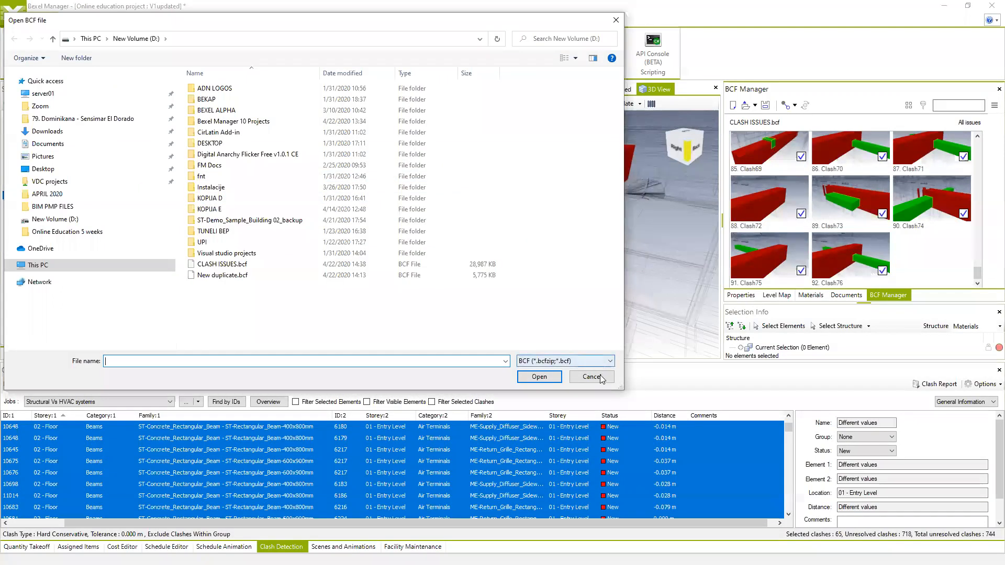
click(592, 376)
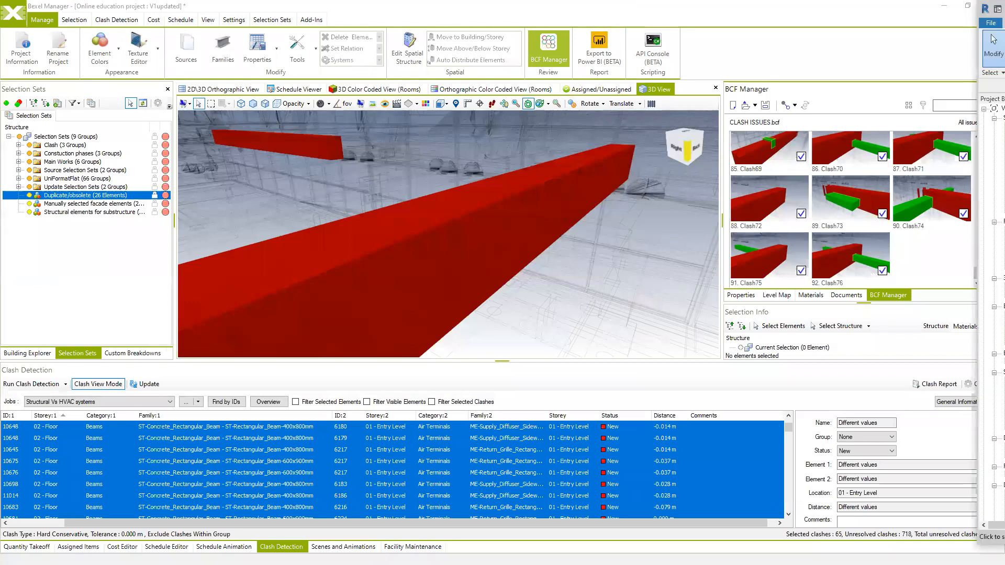
Switch to Revit, maximize its window and import CLASH ISSUES.bcf into the BIMcollab BCF Manager
drag(1004, 18, 699, 34)
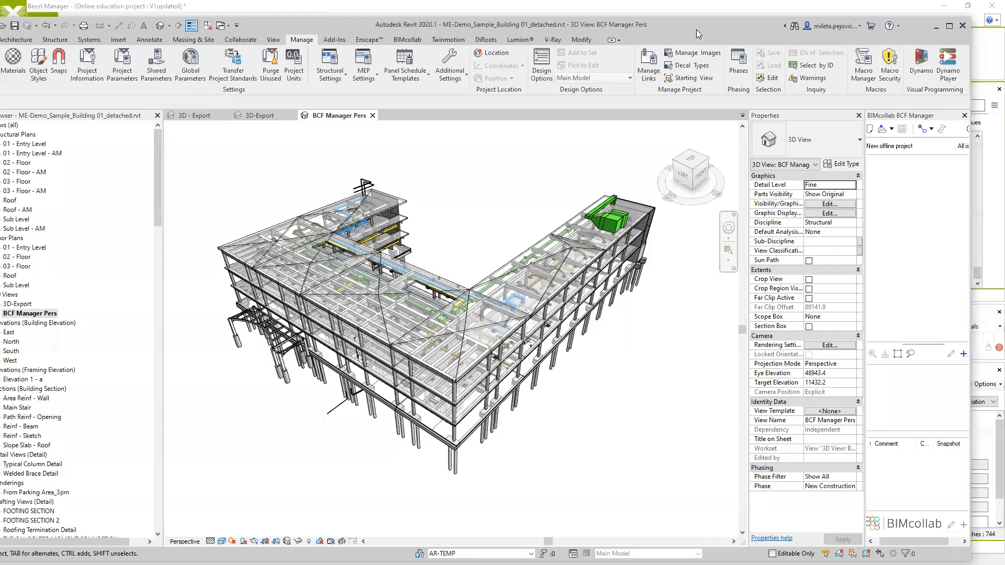
click(948, 26)
shift+middle_drag(524, 277, 576, 312)
scroll(545, 268, down, 2)
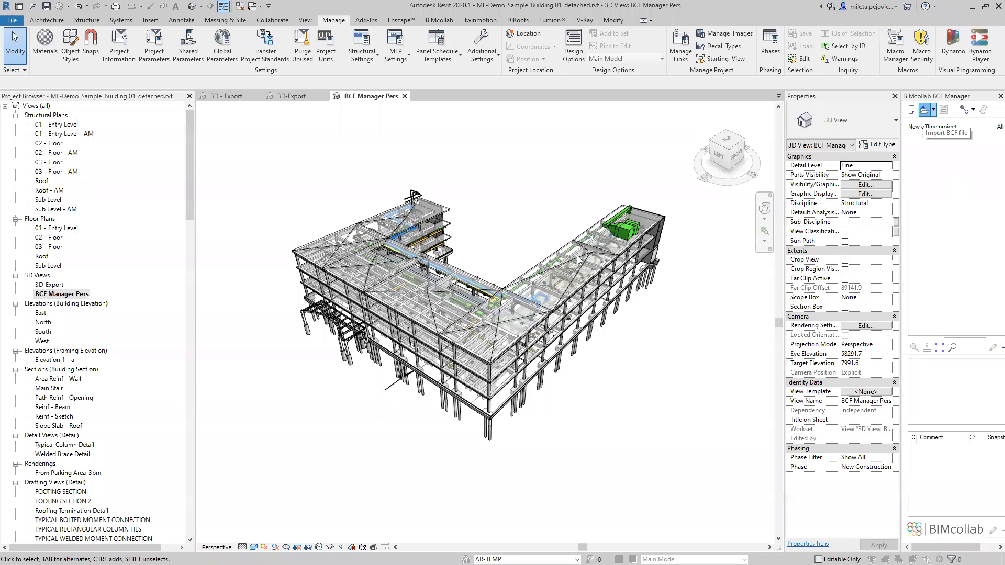
click(563, 393)
mouse_move(576, 416)
mouse_down()
mouse_move(647, 422)
mouse_move(572, 422)
mouse_up()
click(654, 446)
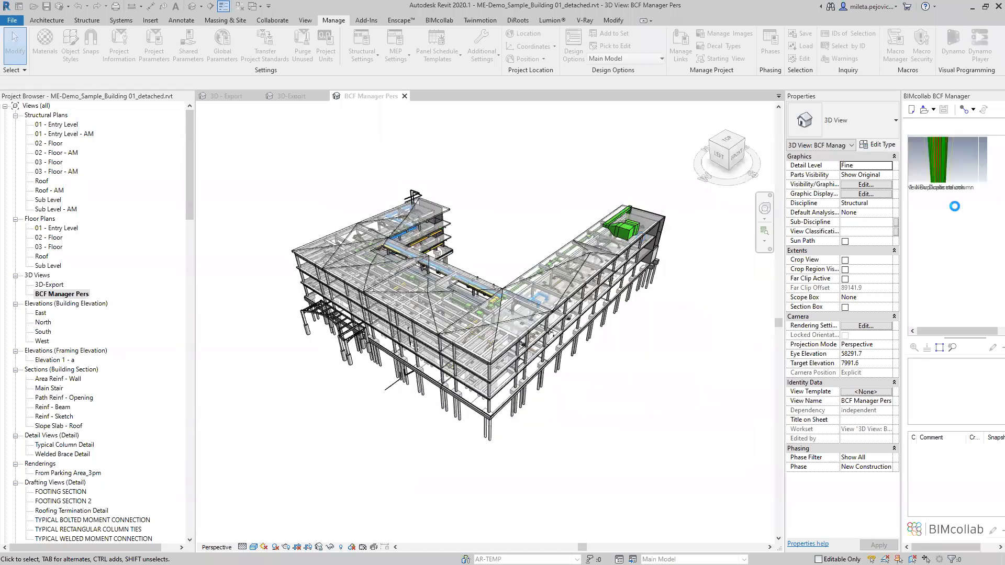
Browse the imported issues and show the viewpoint of issue Clash44, applying only its camera
scroll(955, 223, down, 15)
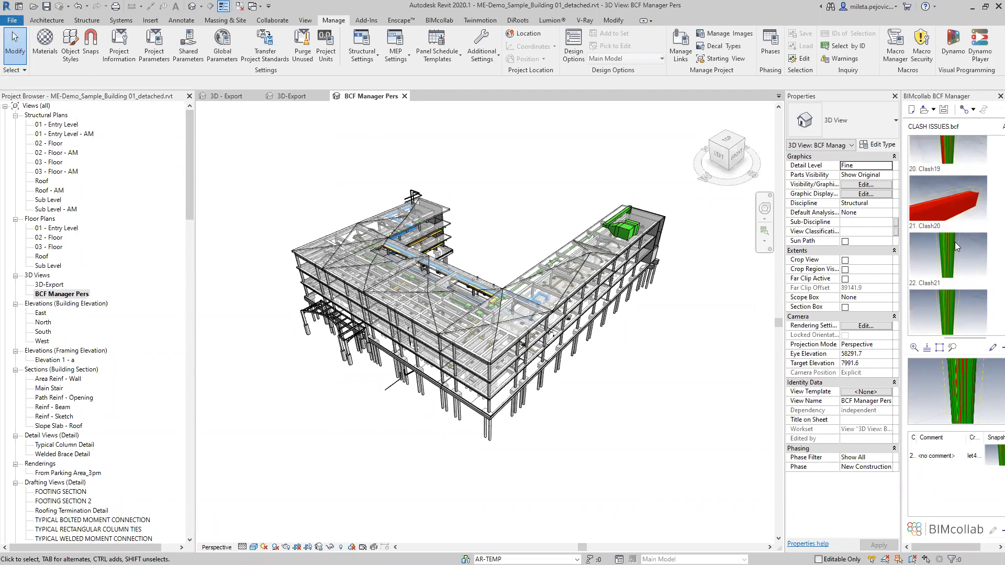
scroll(958, 239, down, 7)
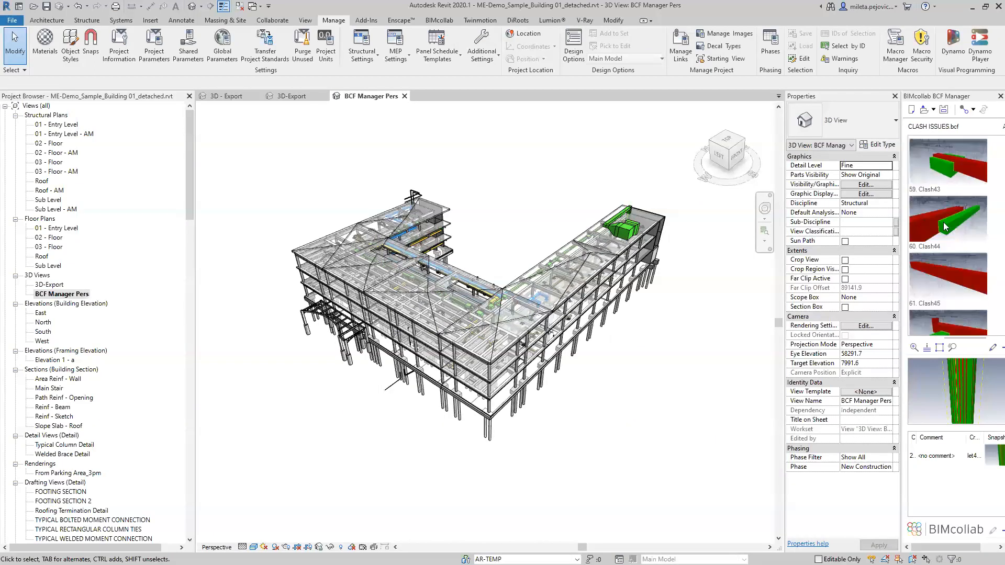
click(945, 226)
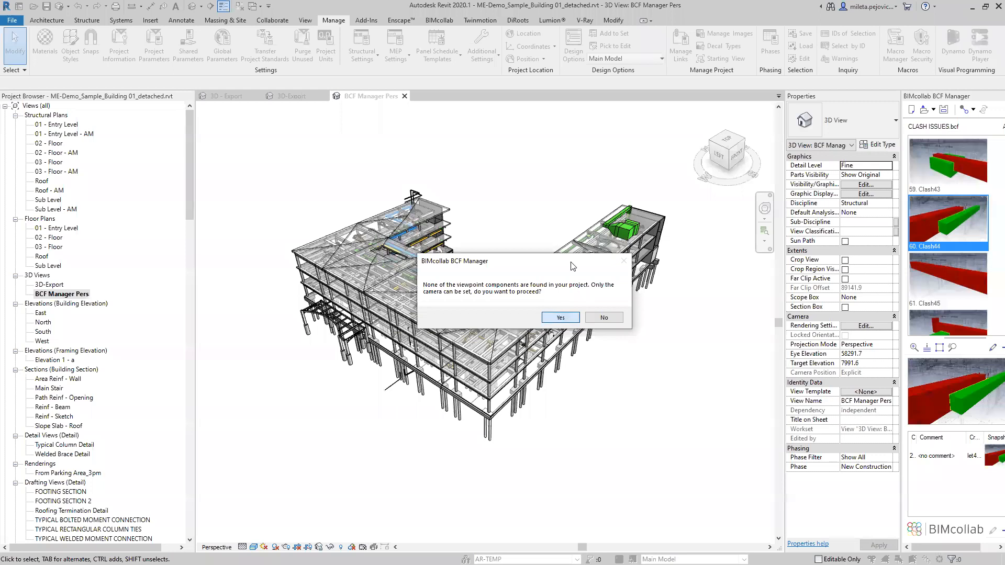
click(560, 317)
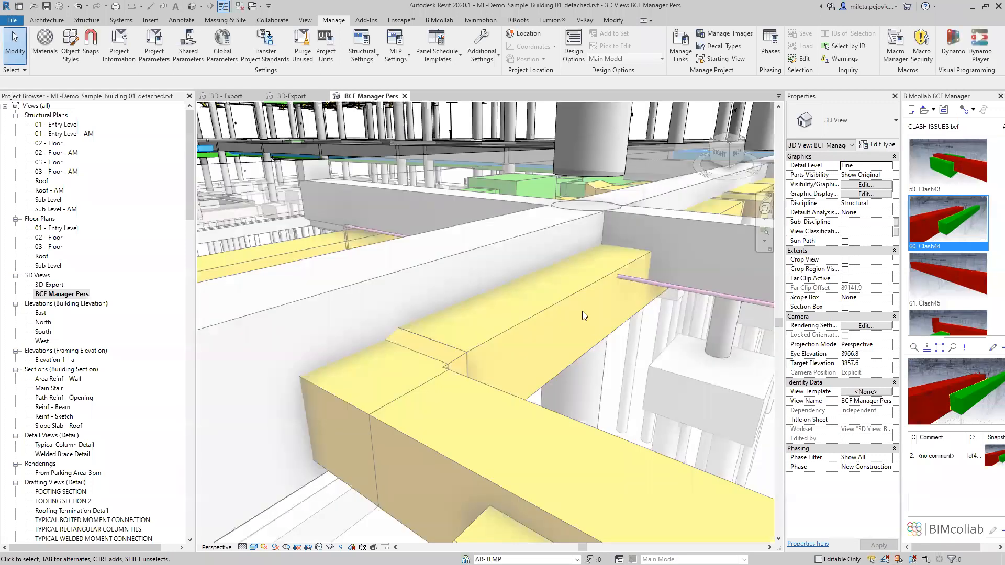
Inspect the rectangular supply duct at Clash44 by selecting it, and restore the issue's saved camera view
scroll(497, 348, down, 2)
shift+middle_drag(508, 353, 502, 353)
scroll(504, 335, up, 2)
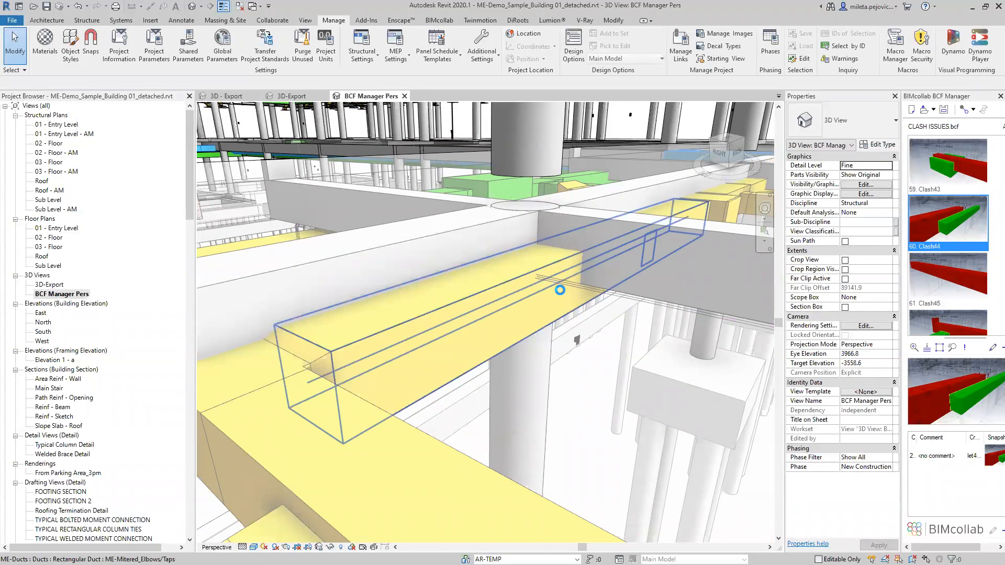
click(543, 301)
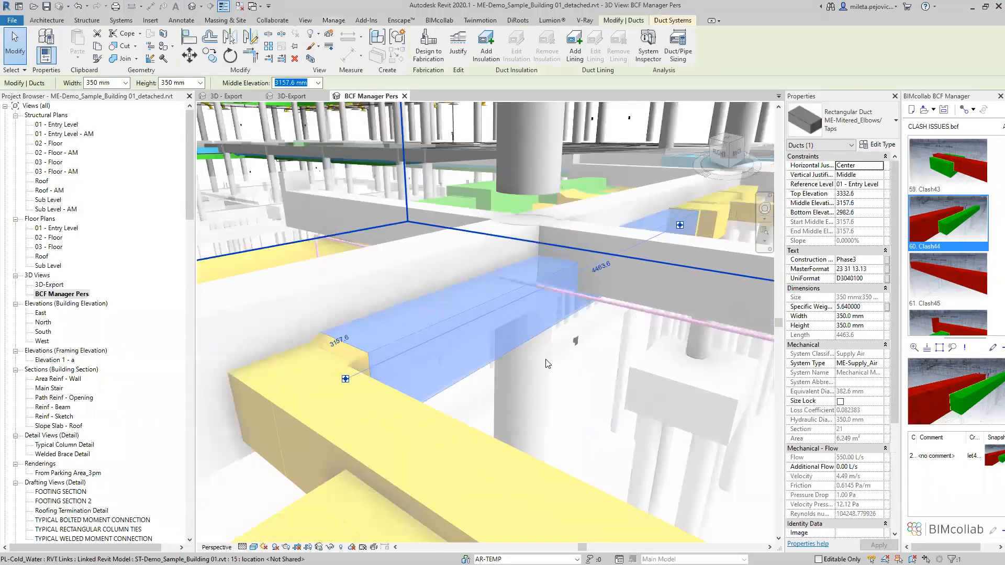
click(940, 379)
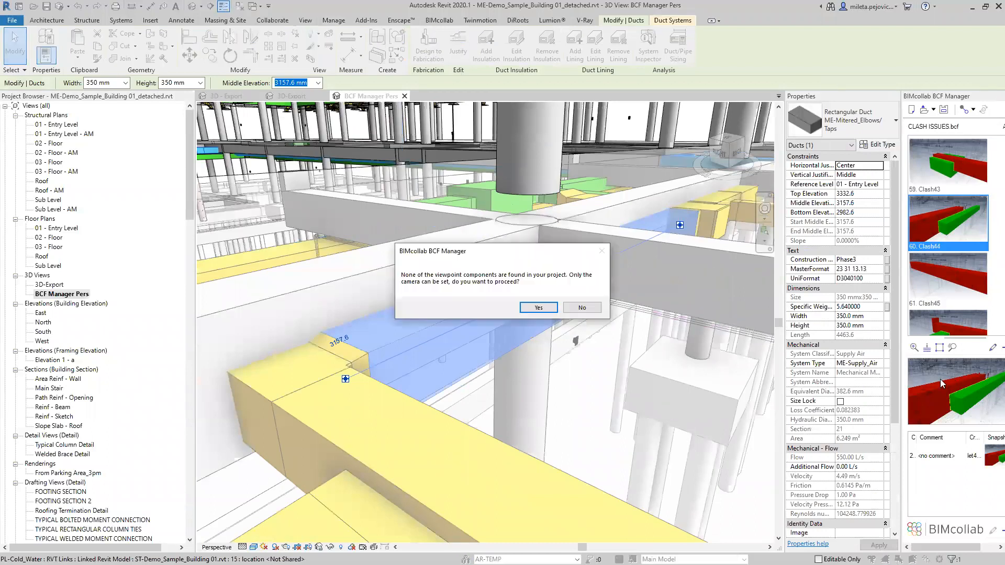
click(542, 309)
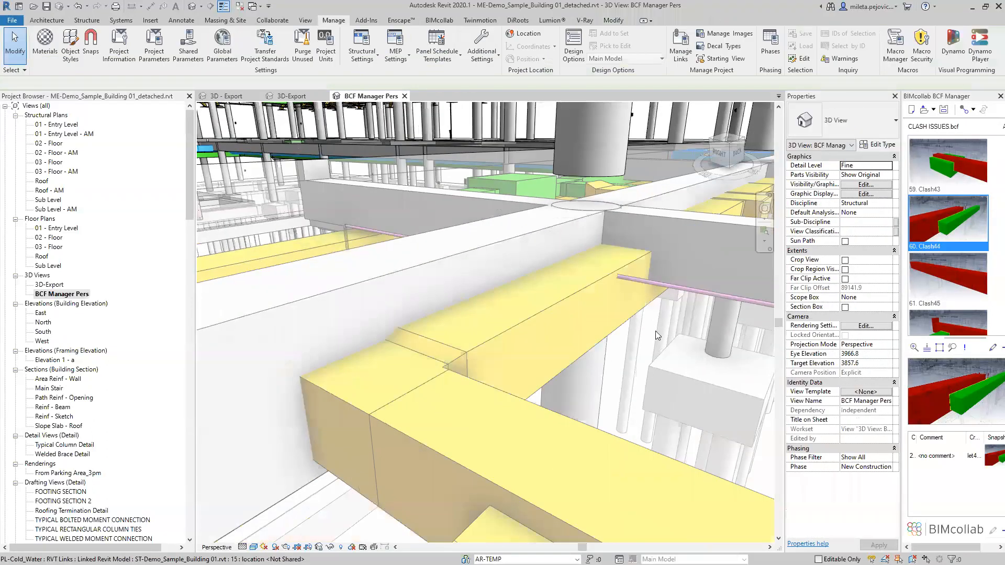
Show the camera view of issue Clash51 and examine the ducts beside the beam
scroll(952, 303, down, 5)
click(951, 293)
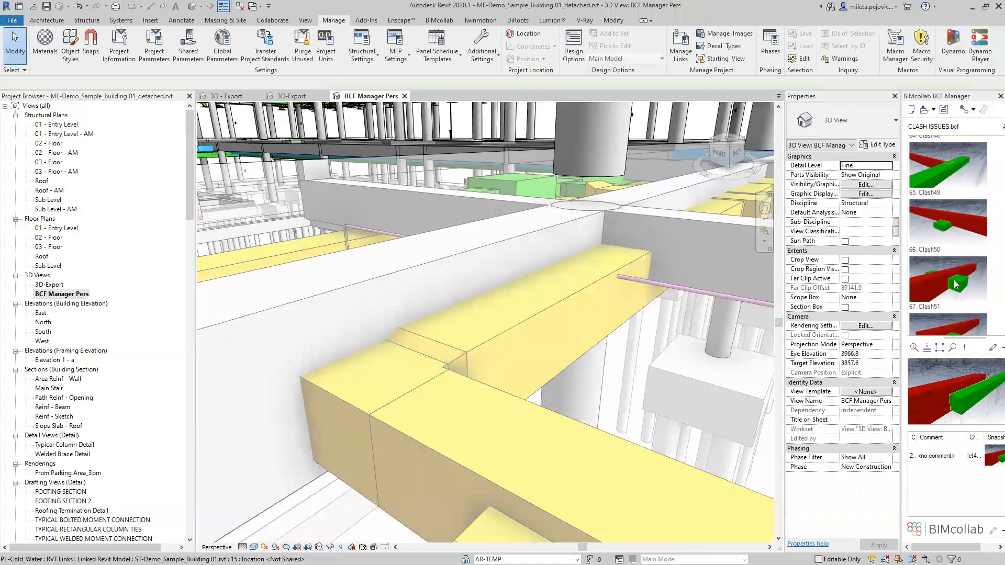
click(545, 309)
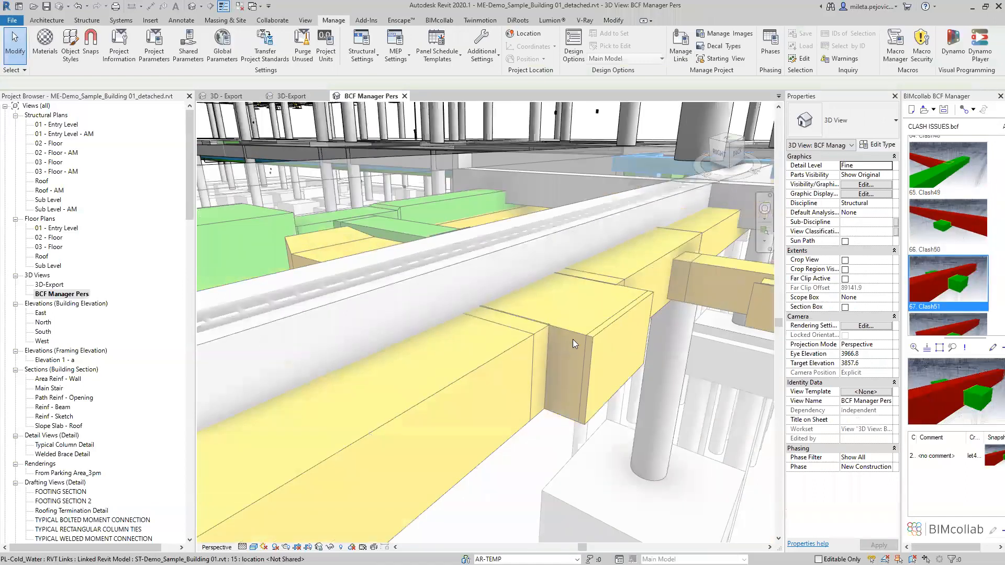
scroll(530, 329, down, 4)
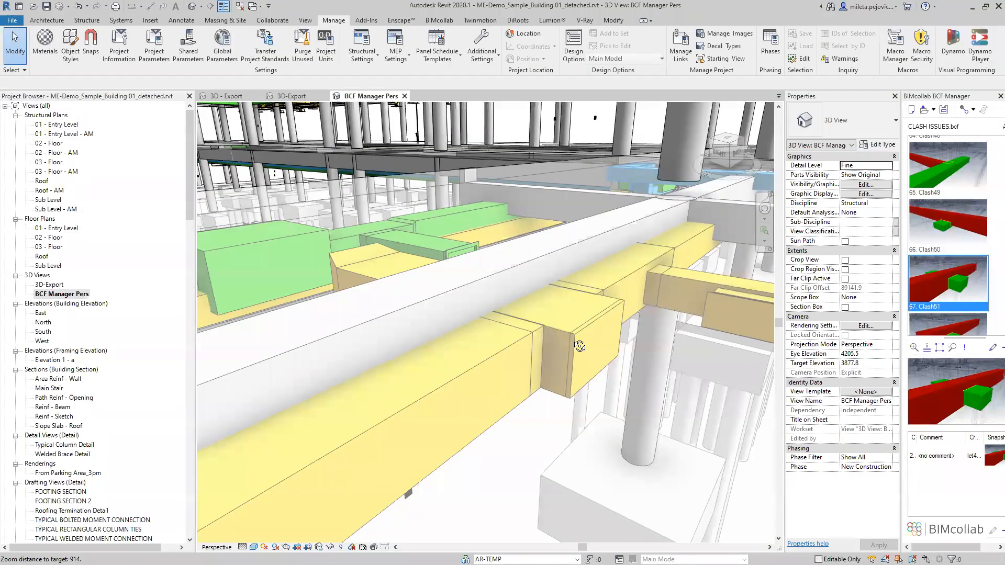
scroll(542, 339, down, 2)
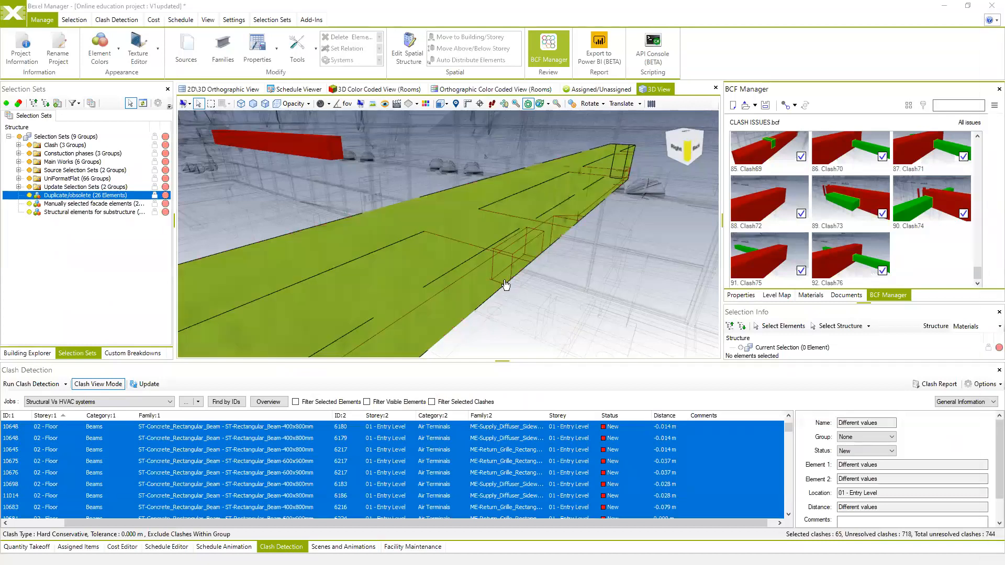
Return to Bexel Manager and start a new clash detection job named EL VS PLumbing
click(506, 286)
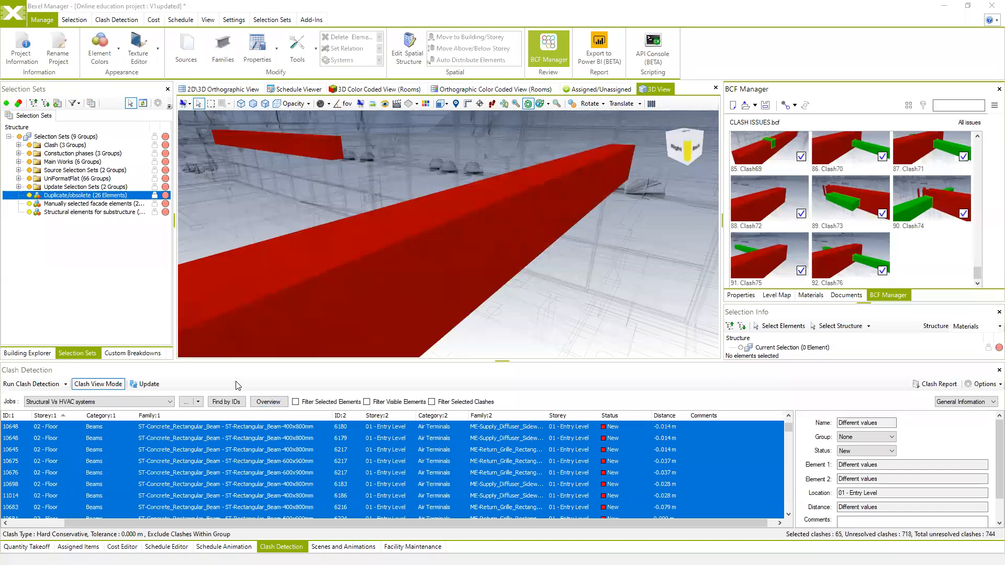
drag(249, 363, 267, 330)
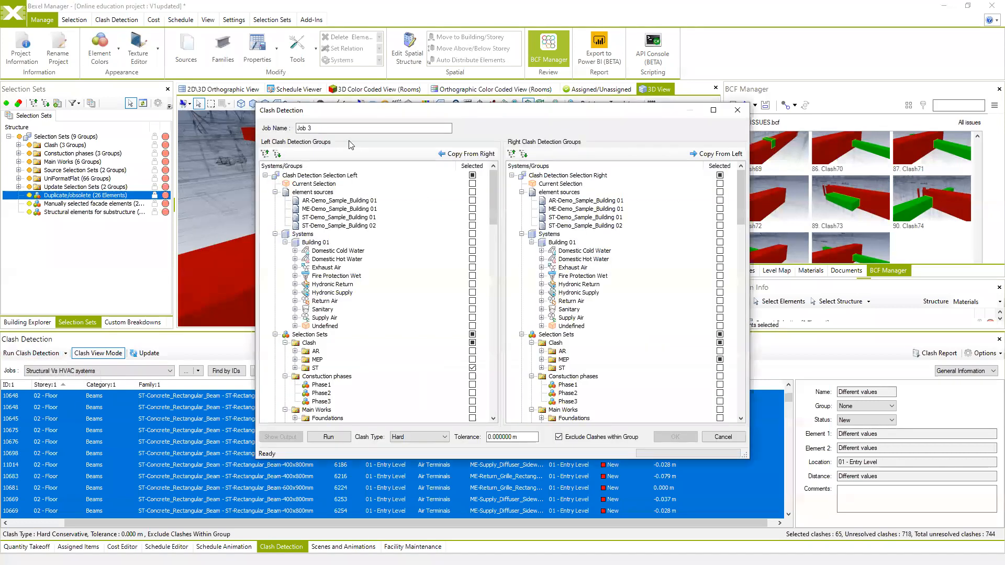
click(314, 129)
text(EL VS PLumbing)
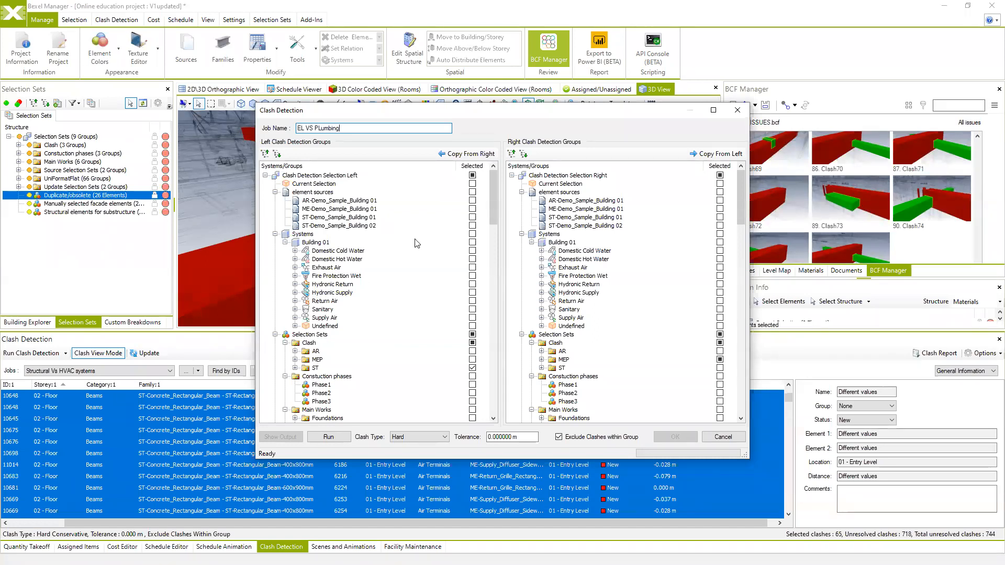
Clear the left Clash selection and include the six MEP electrical sets from EL-Cable Trays & fittings to EL-Security Devices
scroll(403, 316, down, 1)
scroll(403, 317, down, 2)
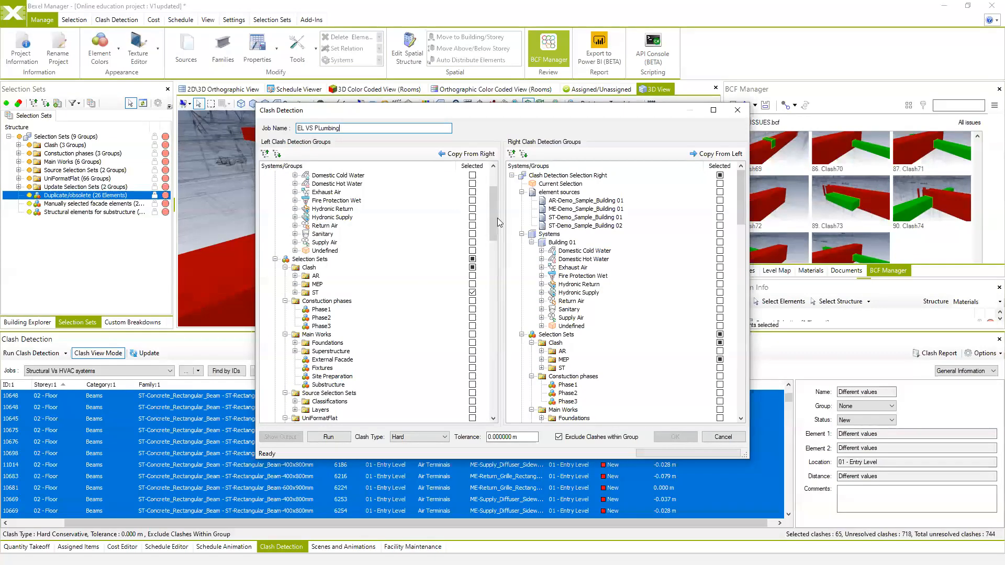
drag(492, 264, 493, 201)
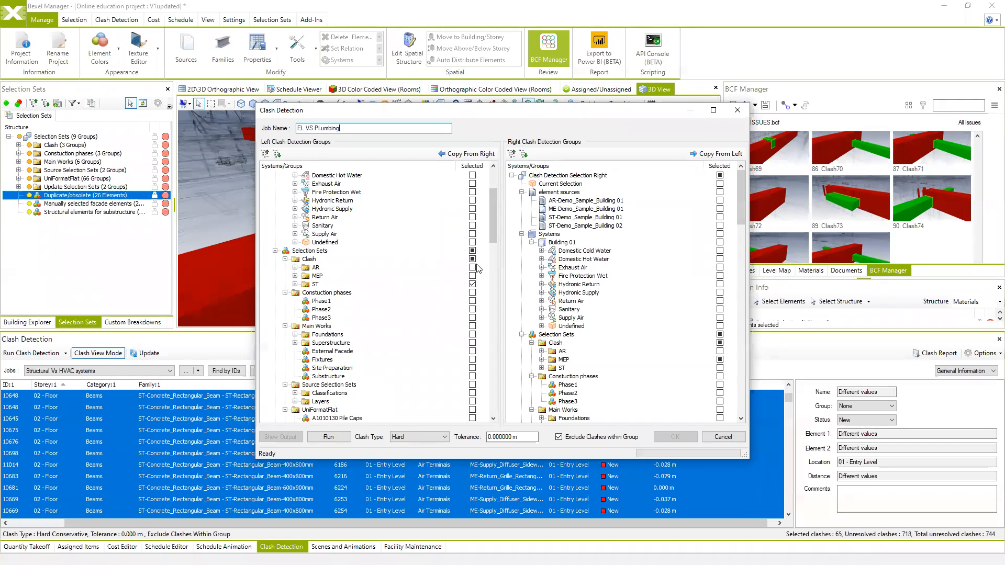
click(294, 276)
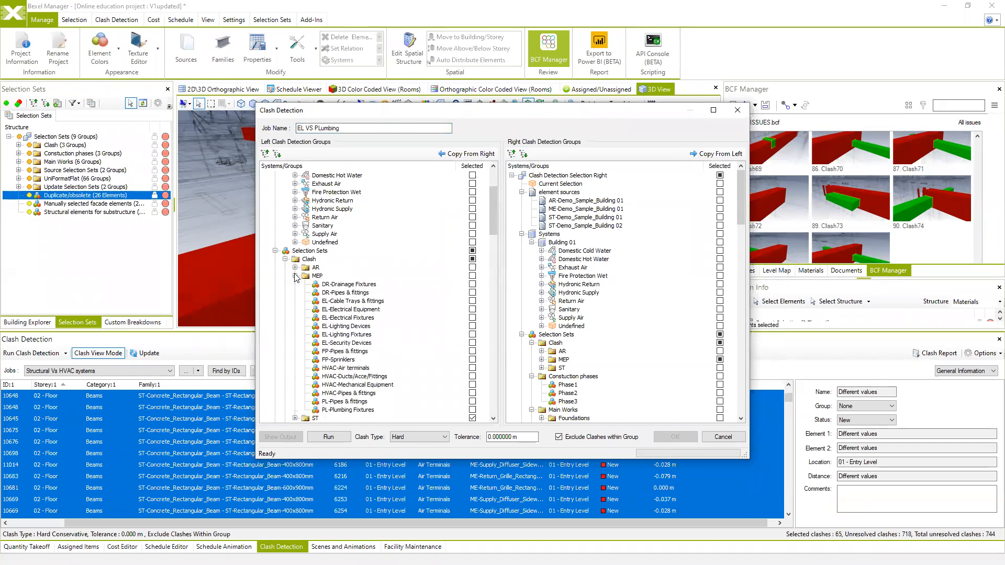
click(471, 259)
scroll(372, 333, down, 2)
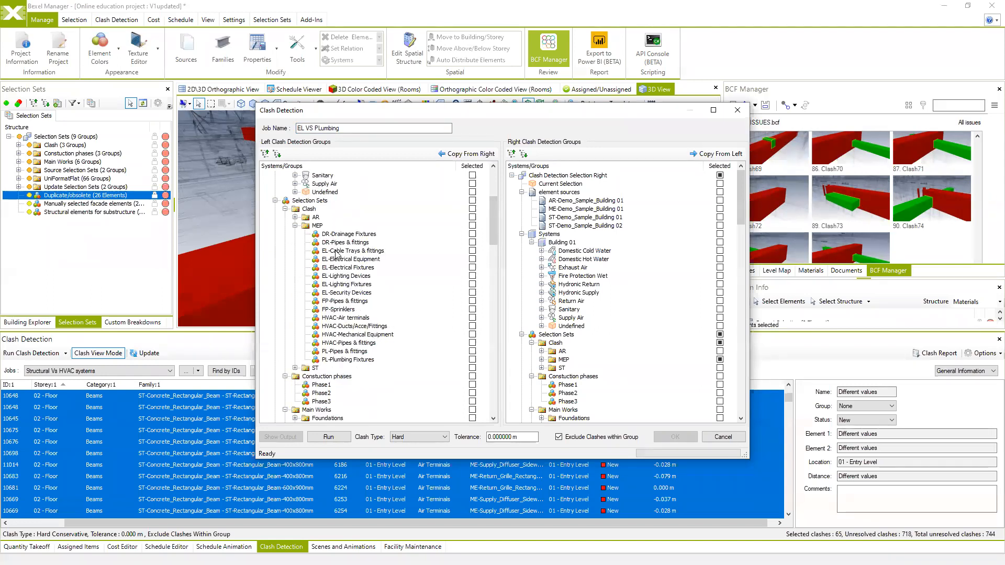
click(339, 252)
shift+click(340, 293)
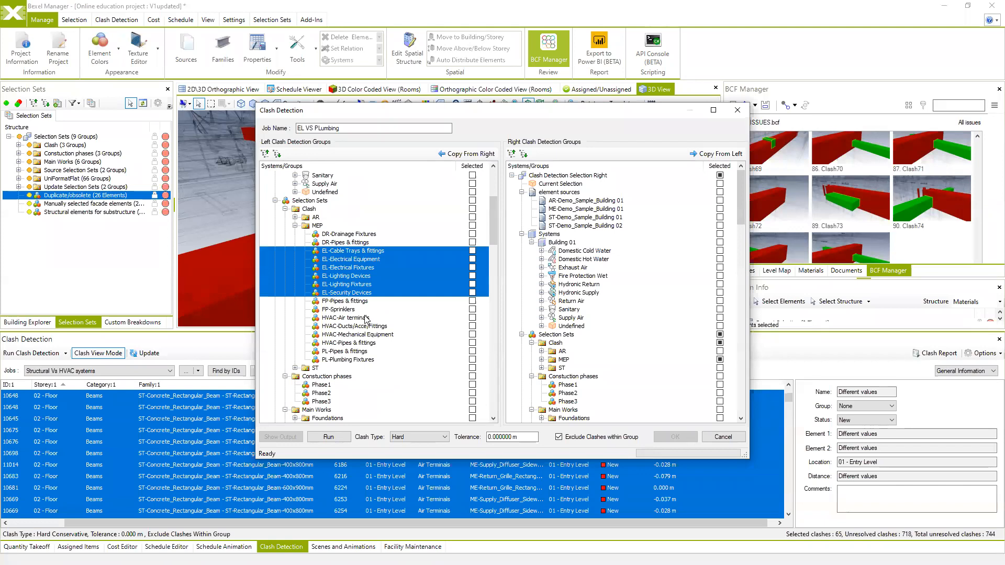
click(473, 250)
Clear the right Clash selection and include the MEP sets PL-Pipes & fittings and PL-Plumbing Fixtures
scroll(602, 301, down, 3)
click(720, 268)
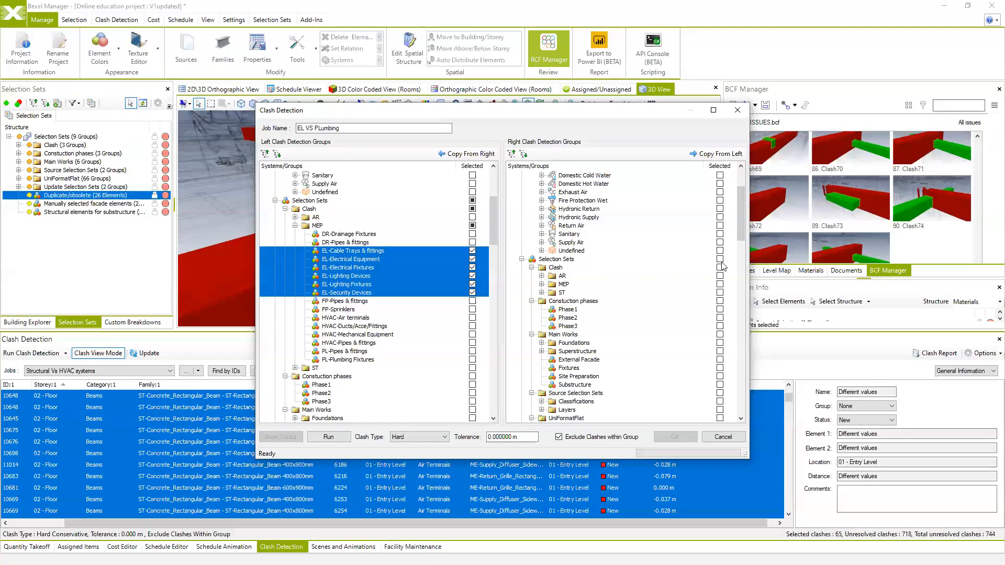
click(542, 284)
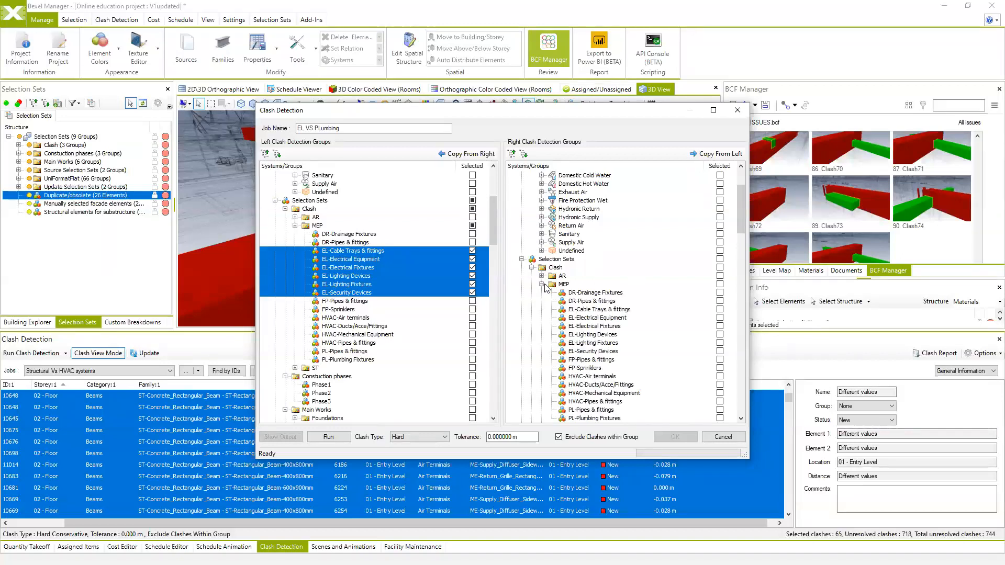
scroll(615, 324, down, 2)
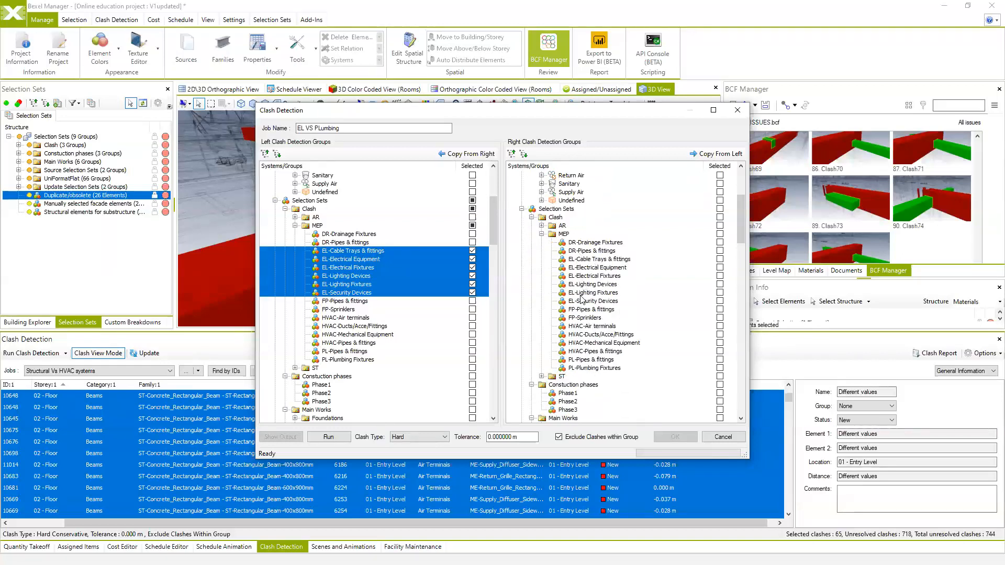
click(582, 361)
shift+click(587, 369)
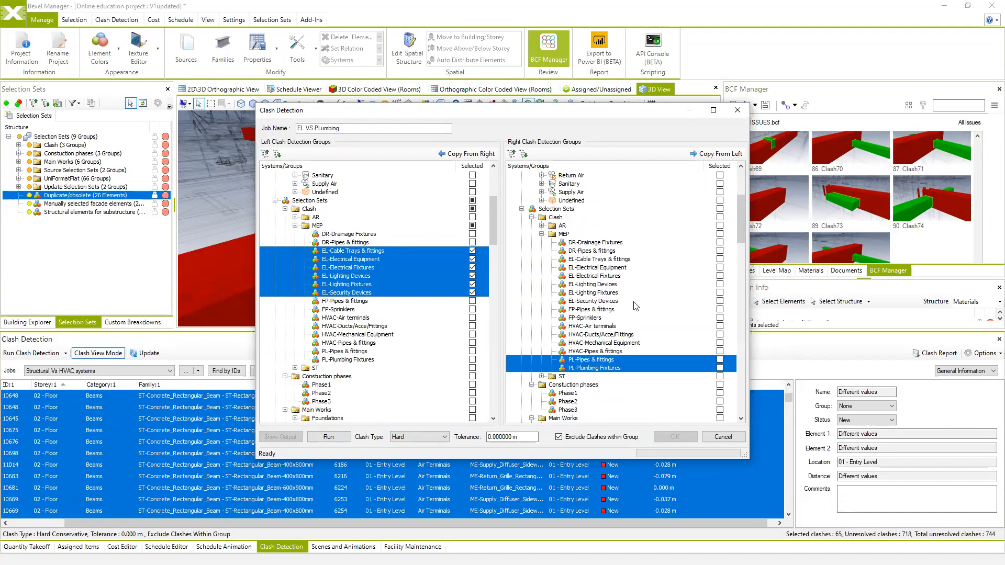
click(719, 360)
Set the clash type to Clearance with a 0.4 m tolerance, run the analysis and dismiss its completion message
click(446, 441)
click(416, 460)
click(495, 440)
text(4)
click(326, 437)
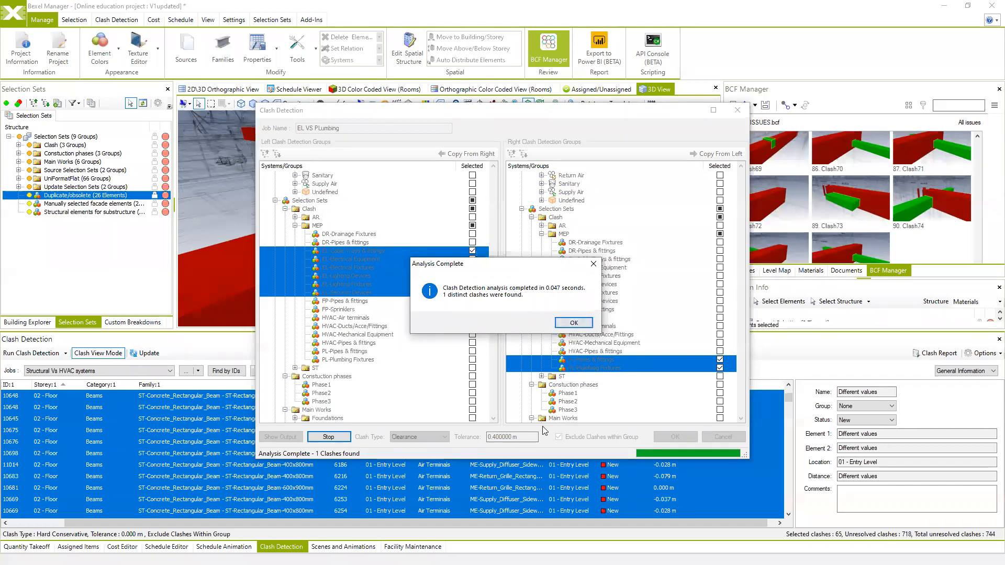
click(574, 323)
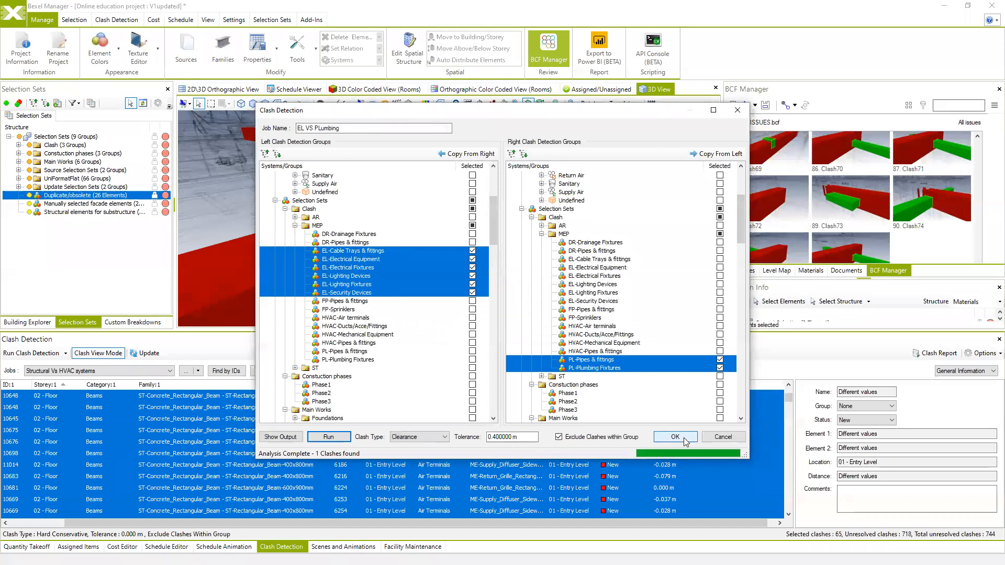
Accept the EL VS PLumbing clash job and inspect the receptacle versus pipe clash in the 3D view
click(675, 437)
double_click(189, 396)
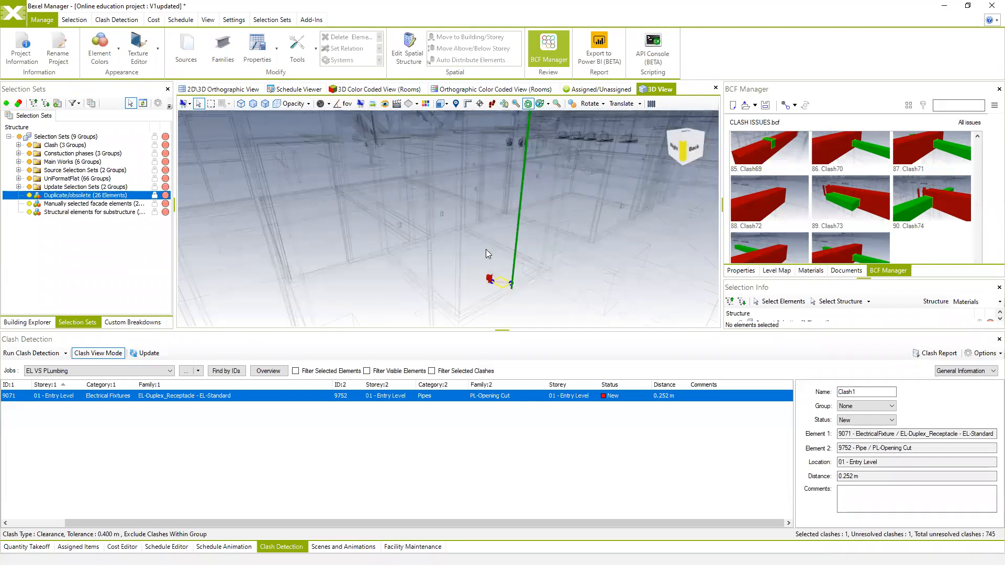
middle_drag(500, 254, 478, 254)
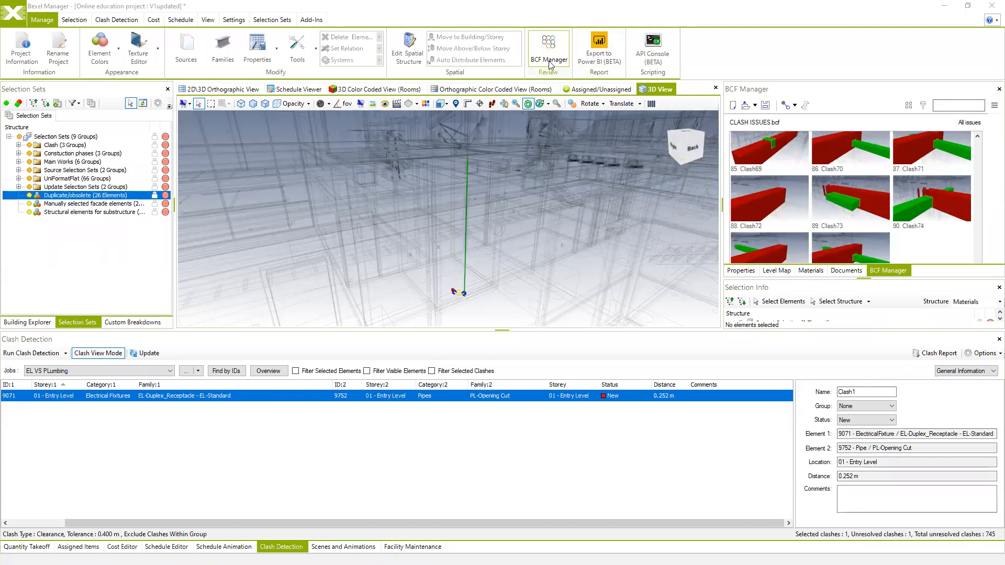
mouse_move(529, 158)
middle_down()
mouse_move(529, 179)
mouse_move(555, 191)
middle_up()
scroll(555, 191, down, 2)
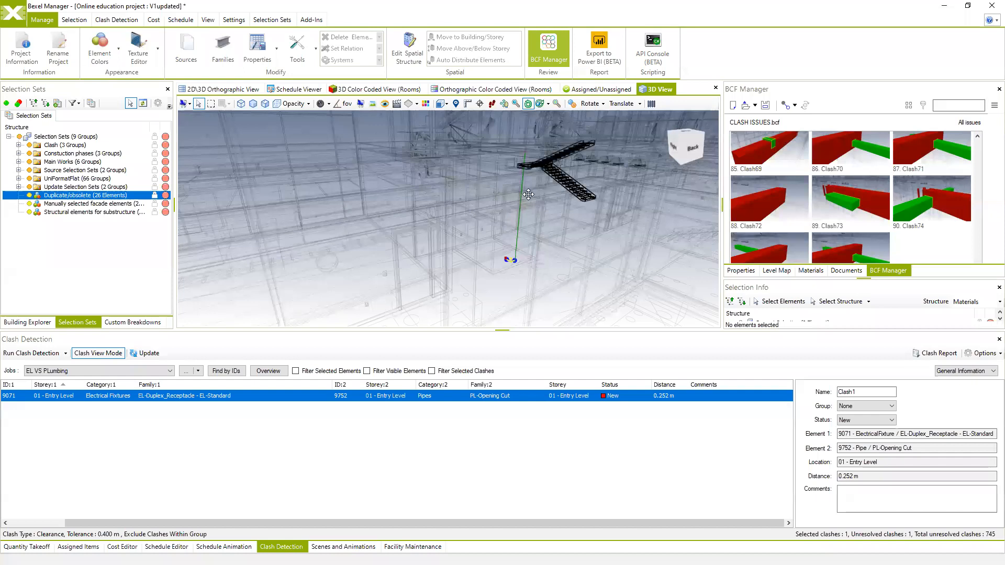
scroll(585, 206, up, 1)
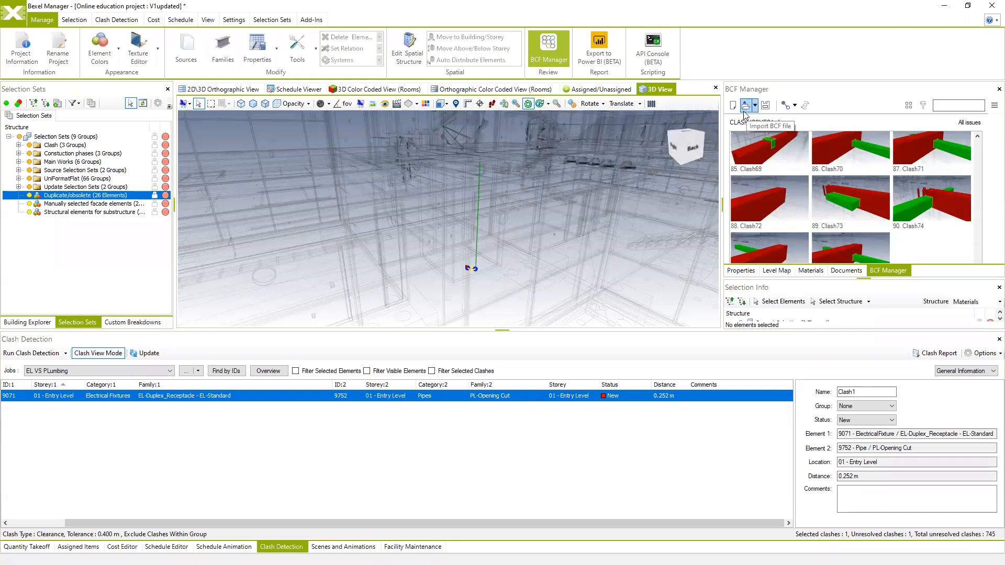
Turn off Clash View Mode with the 3D view framing the whole project from outside
click(763, 135)
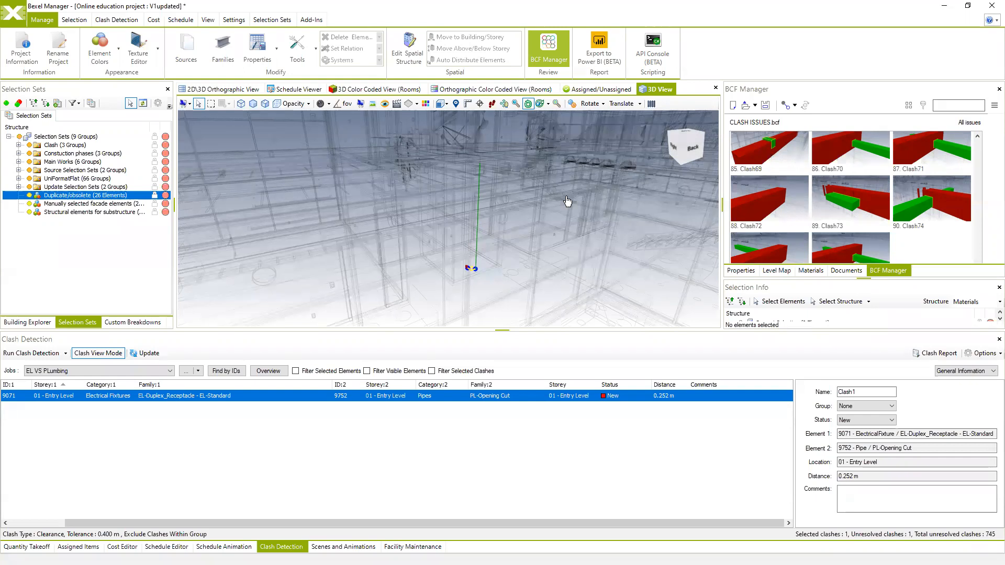
drag(460, 222, 545, 227)
scroll(553, 222, down, 5)
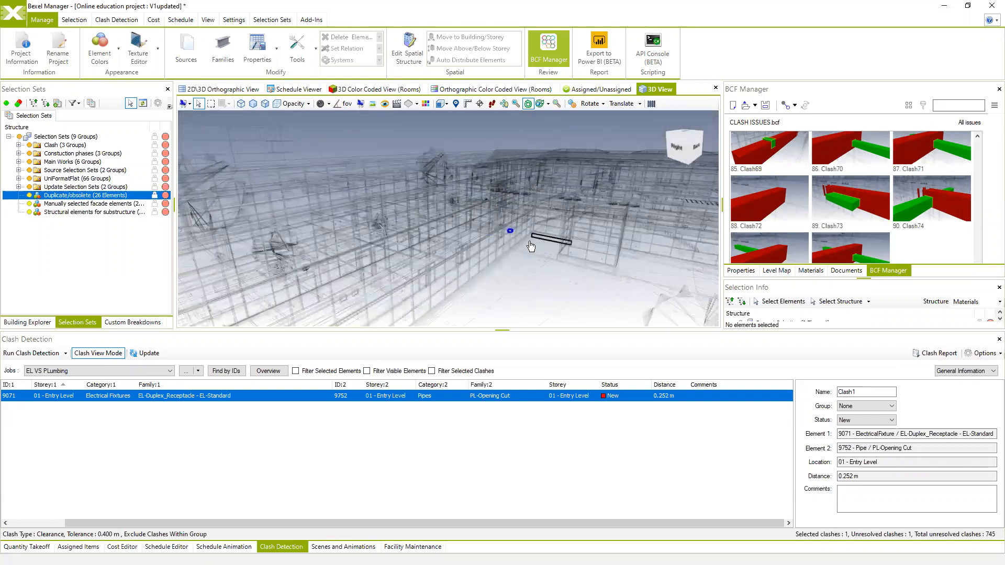
scroll(532, 243, down, 2)
drag(509, 250, 573, 189)
drag(518, 225, 546, 210)
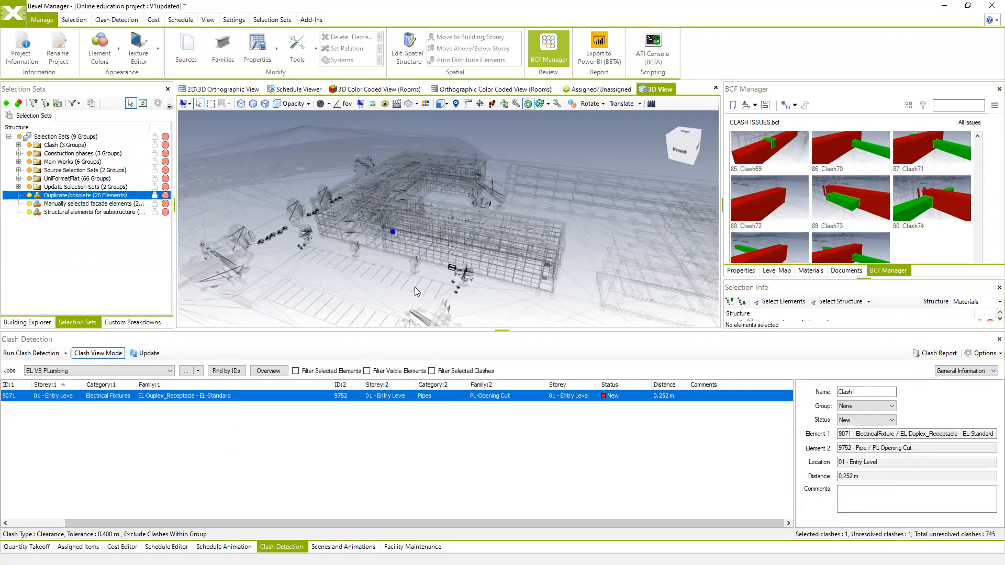
middle_drag(441, 264, 430, 279)
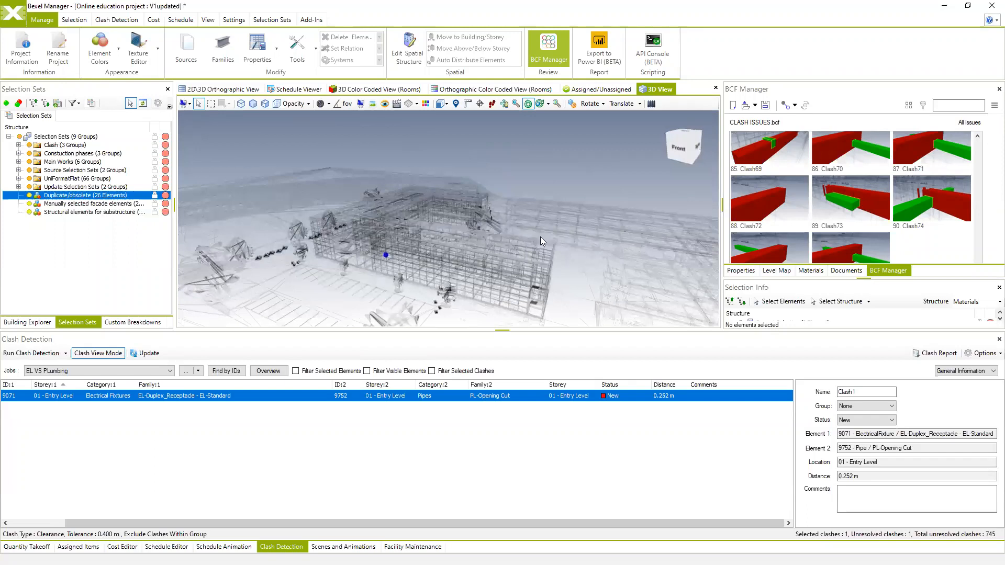
middle_drag(540, 237, 479, 236)
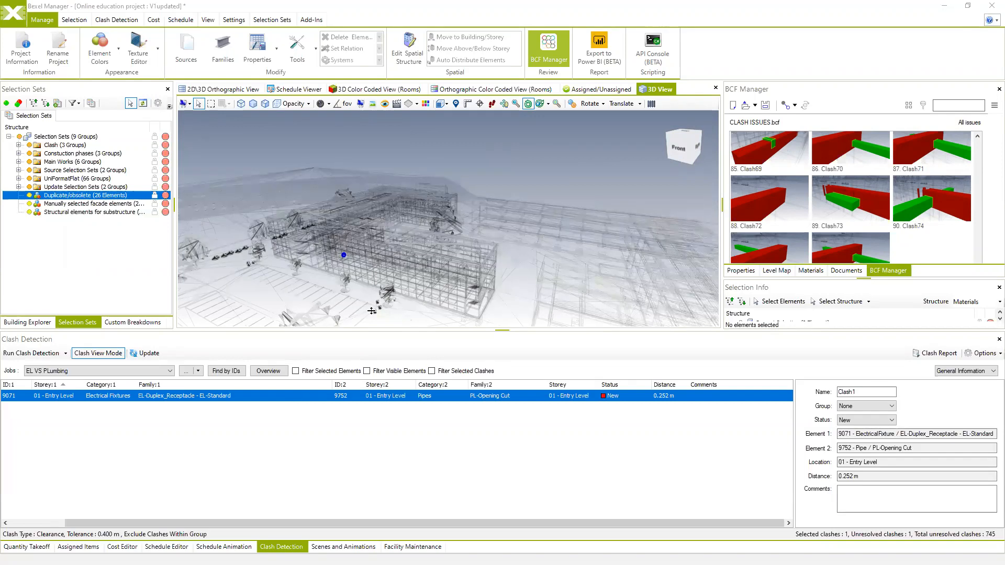
click(104, 354)
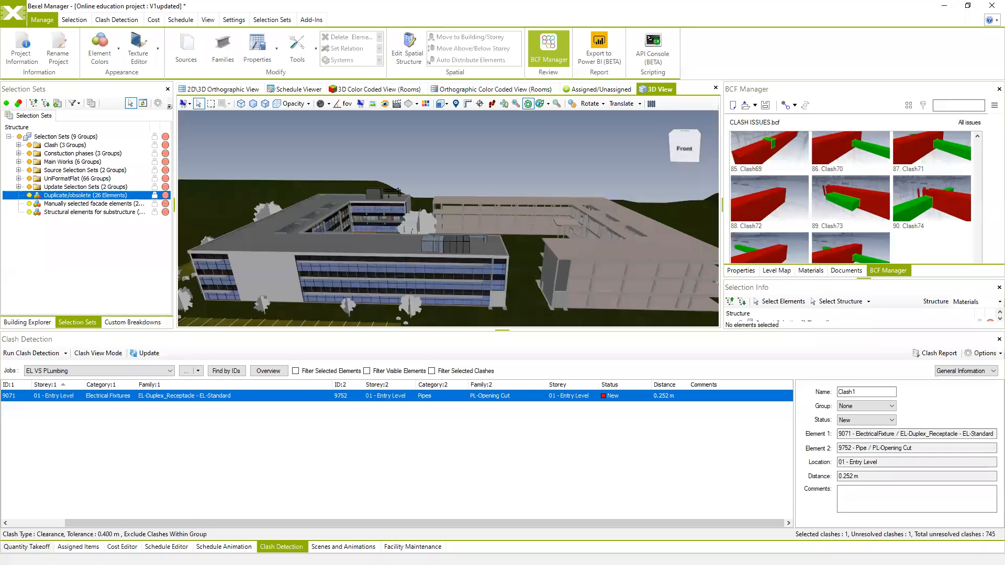
Switch to Quantity Takeoff and enlarge the 3D view by reducing the height of the takeoff area
click(27, 547)
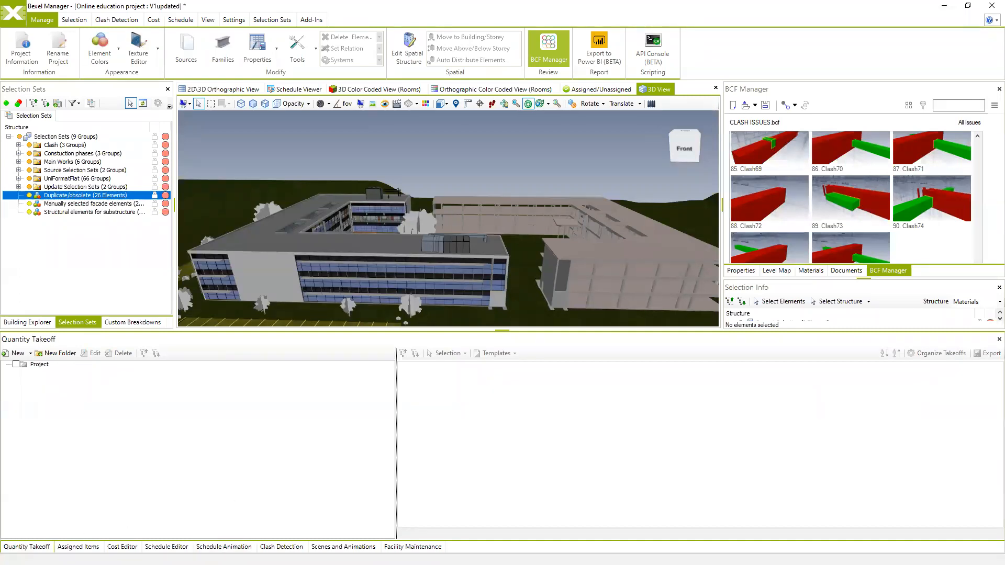
drag(491, 336, 493, 379)
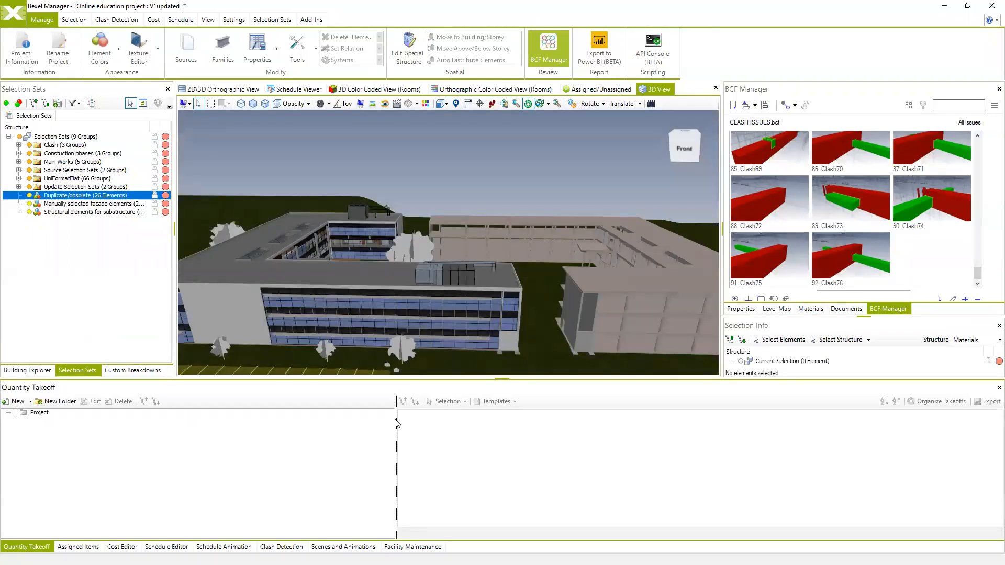
drag(526, 227, 477, 238)
drag(539, 246, 482, 227)
scroll(500, 232, down, 3)
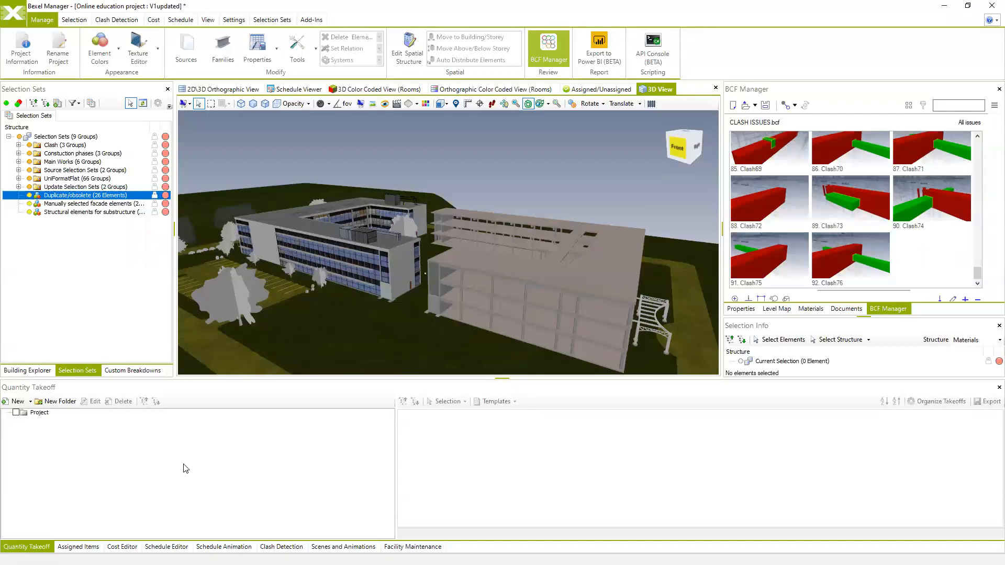
Select the second building's roof slabs and several elements of the floor below together in the 3D view
scroll(501, 238, down, 2)
middle_drag(501, 238, 449, 243)
click(448, 244)
ctrl+click(436, 233)
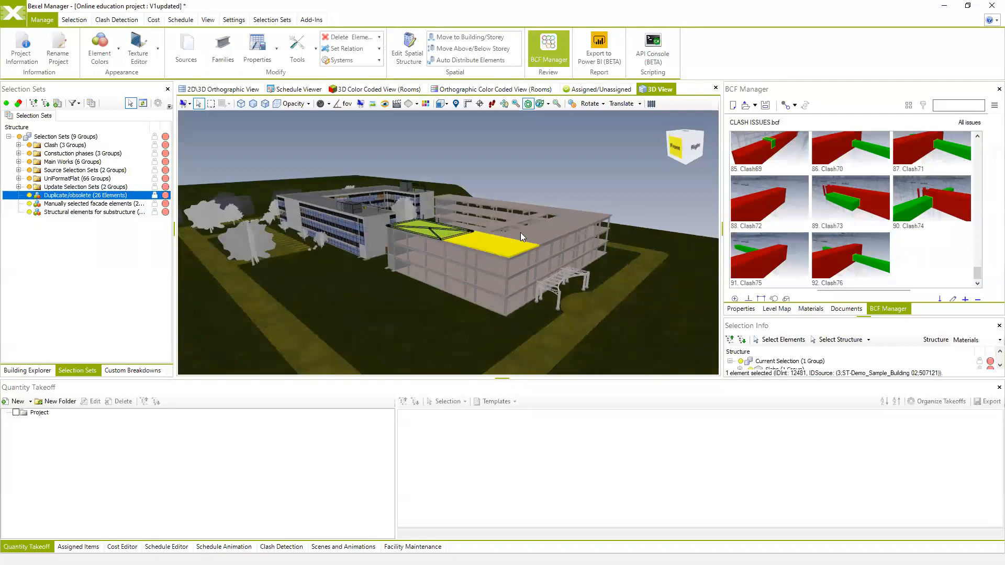
ctrl+click(557, 235)
ctrl+click(576, 221)
ctrl+click(573, 217)
middle_drag(573, 219, 503, 258)
ctrl+click(534, 208)
ctrl+click(528, 254)
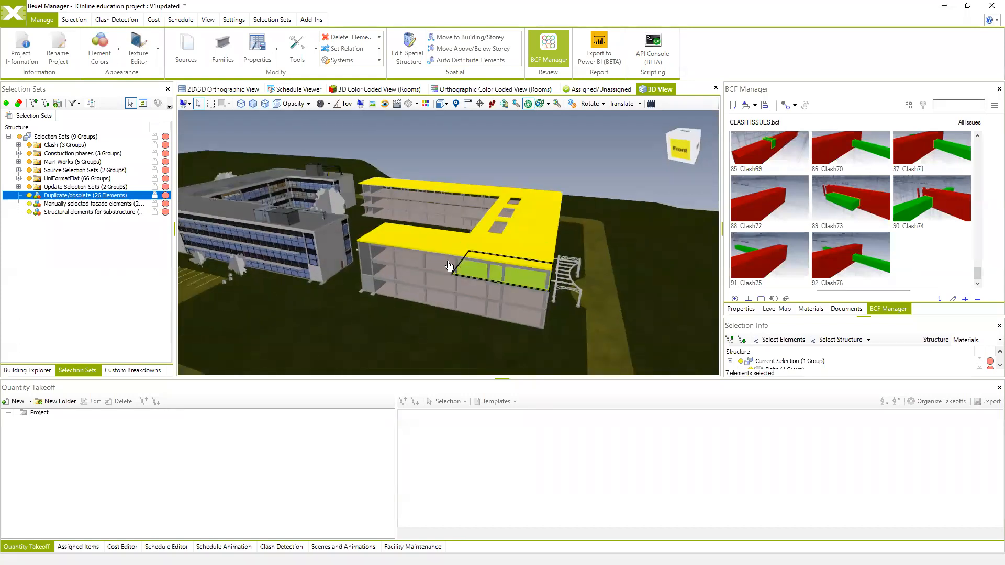
ctrl+click(411, 262)
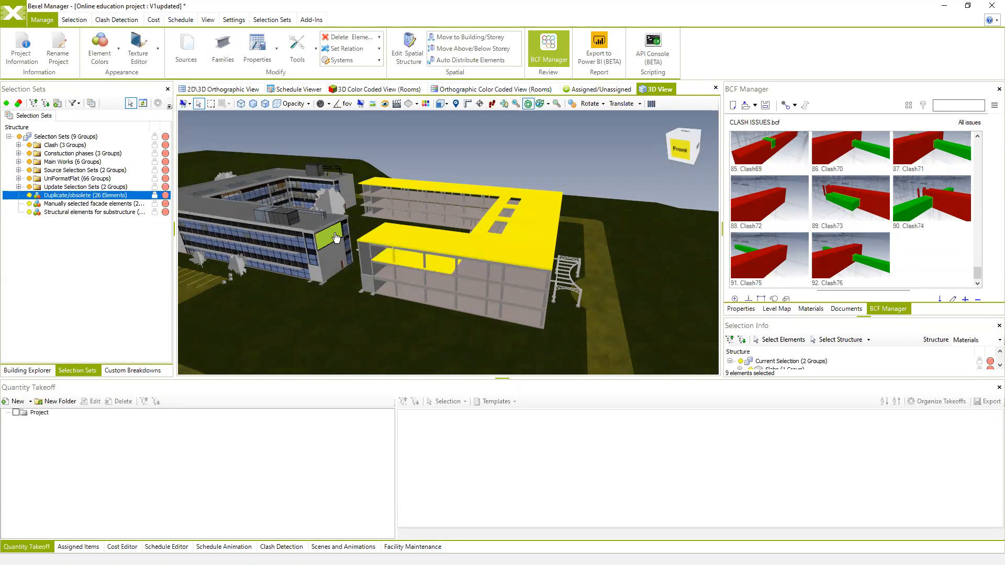
ctrl+click(457, 264)
scroll(511, 213, up, 1)
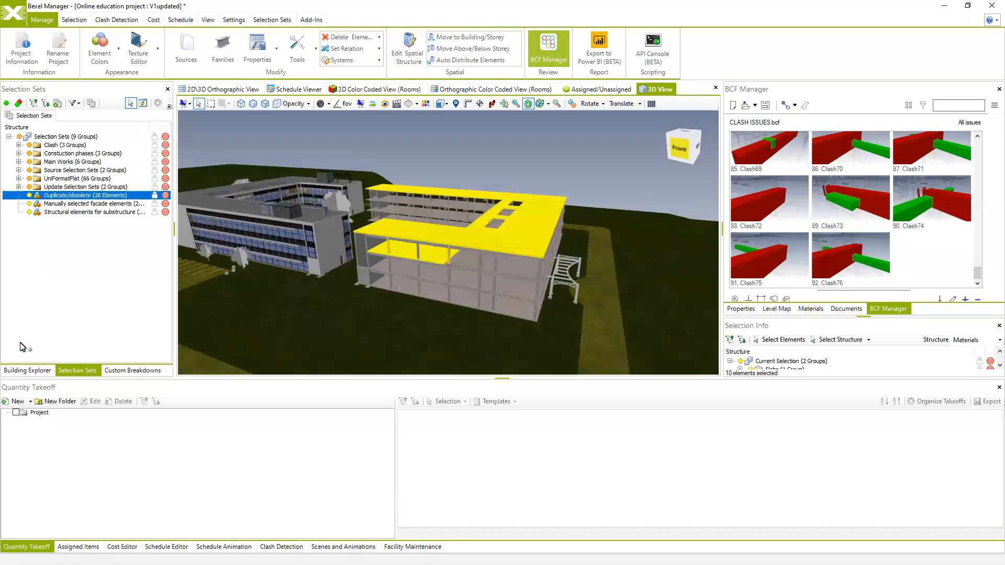
Show the Building Explorer's element structure and collapse it to the category level
click(19, 367)
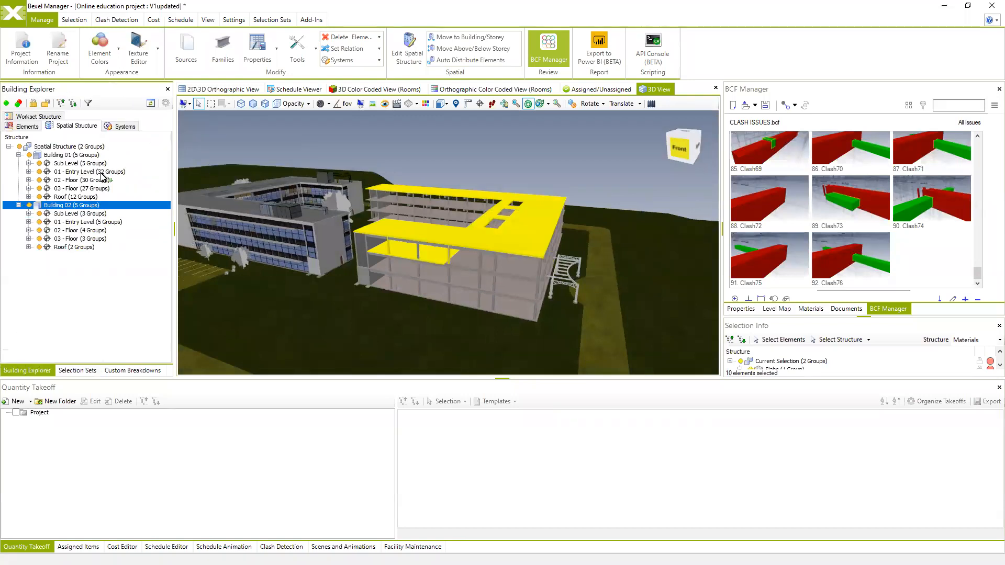
click(27, 126)
drag(166, 296, 68, 160)
scroll(41, 167, up, 1)
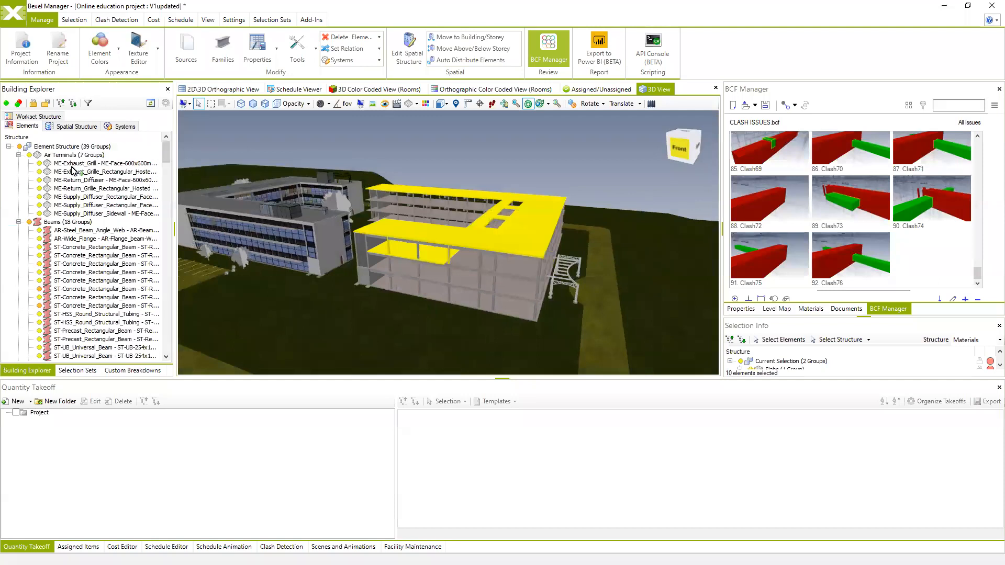
right_click(63, 156)
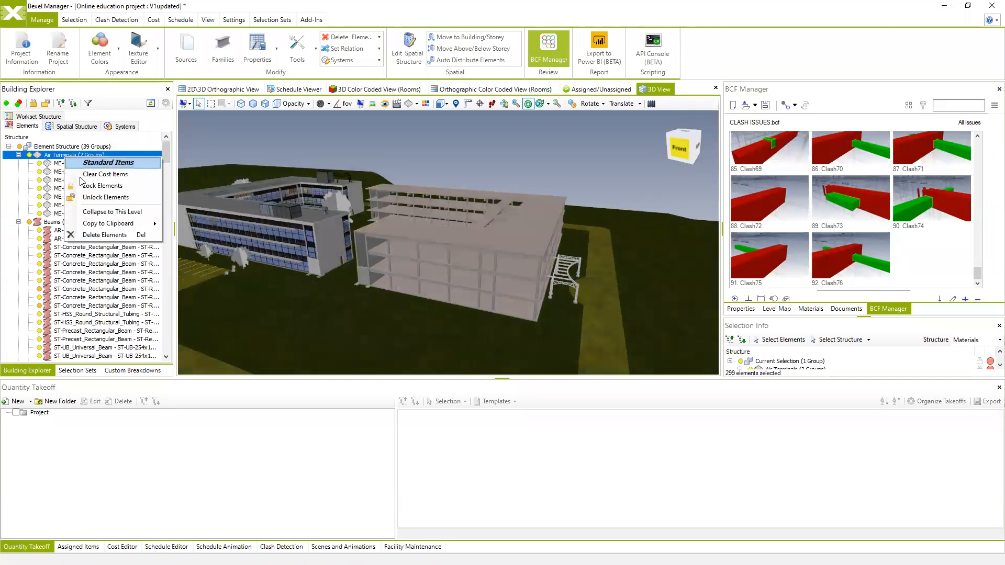
click(110, 211)
scroll(52, 272, down, 2)
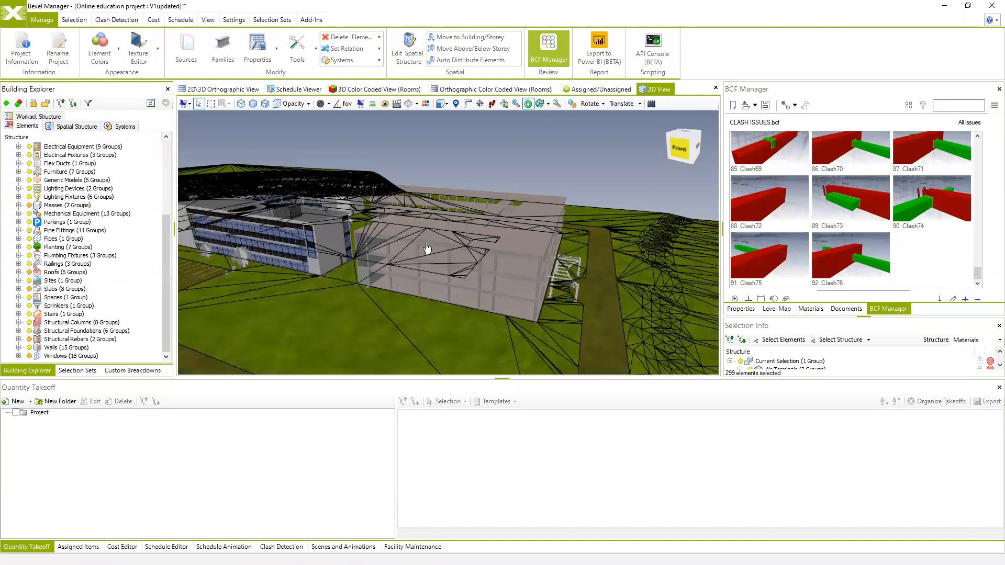
Select the Structural Columns and Beams categories together and isolate them in the 3D view
click(63, 322)
scroll(87, 301, up, 5)
ctrl+click(62, 163)
drag(404, 284, 561, 171)
right_click(561, 171)
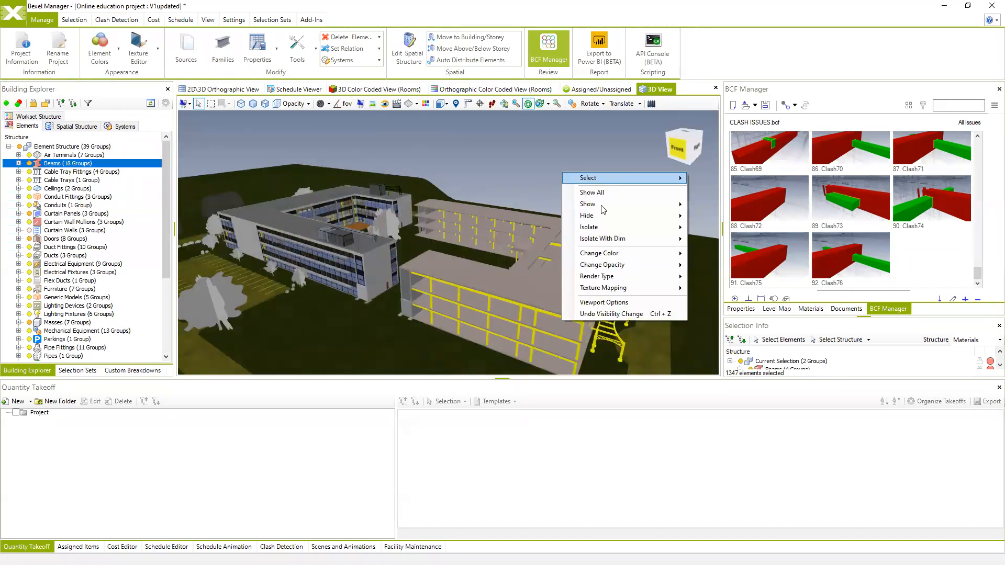
mouse_move(617, 227)
click(710, 229)
drag(521, 239, 376, 205)
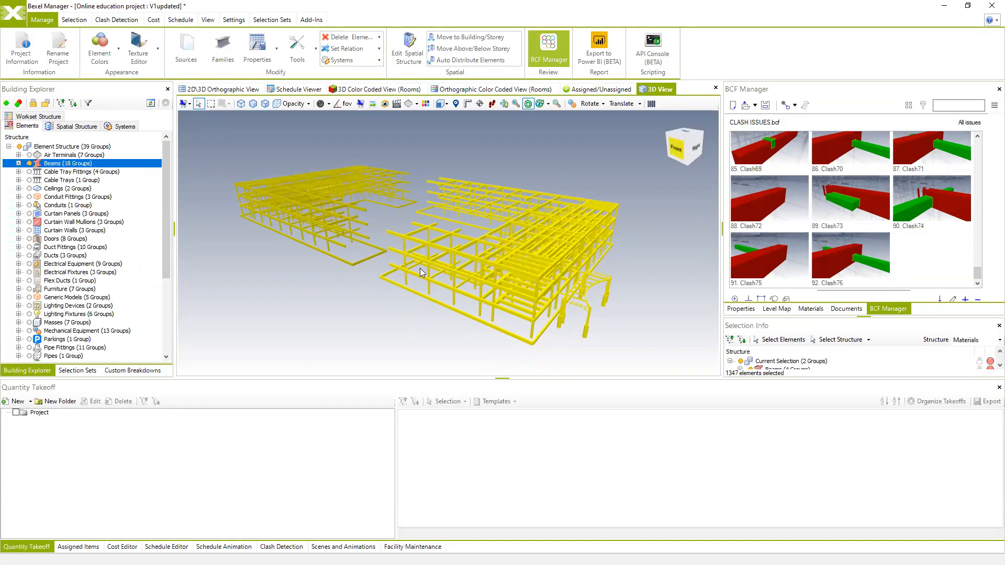
Create a blank quantity takeoff named Beams and Columns
click(31, 402)
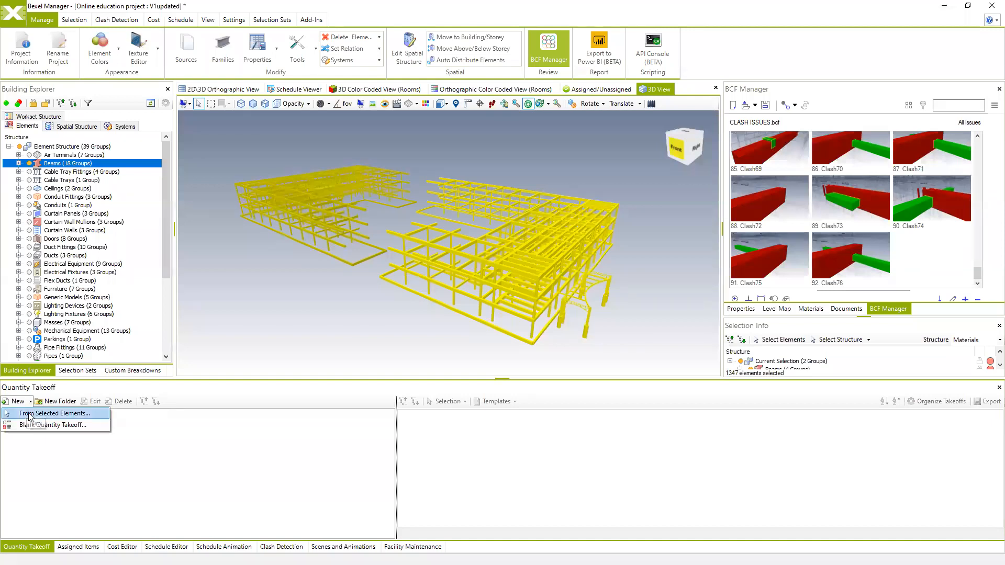
click(31, 424)
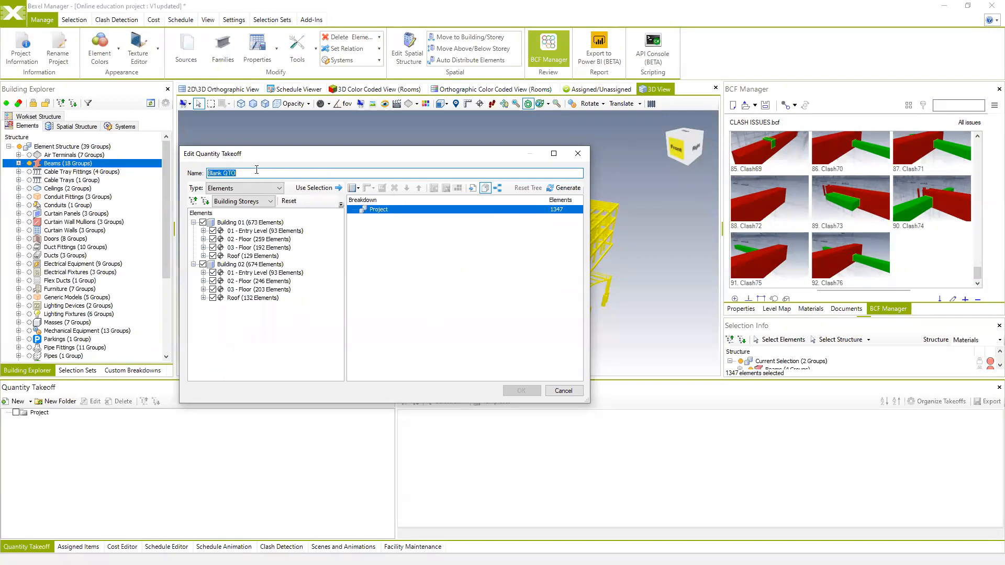
drag(254, 174, 204, 176)
text(Beams and Columns)
Group the takeoff breakdown by Category with Family nested below, and make the Family rule color coded
right_click(383, 210)
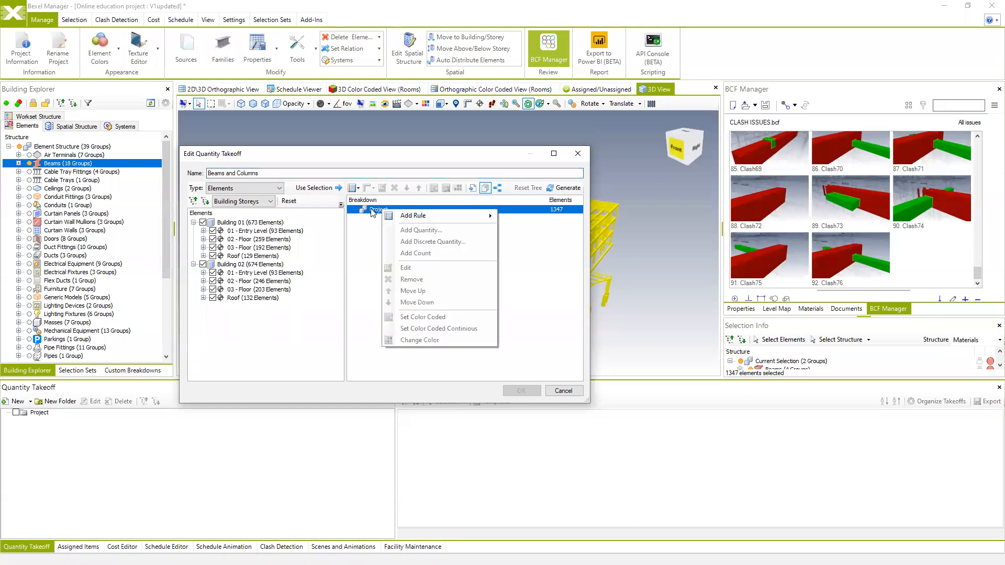
mouse_move(466, 216)
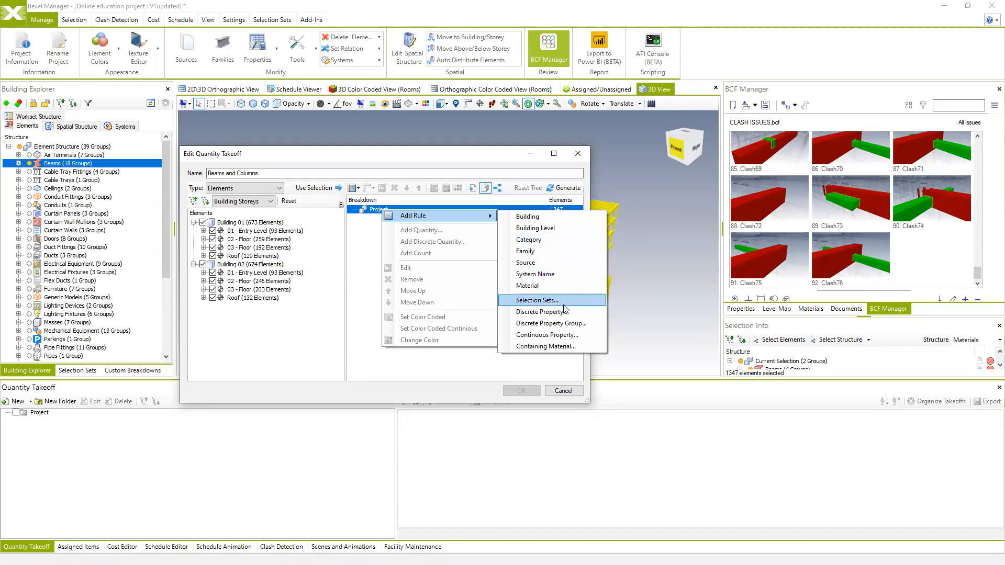
click(528, 239)
right_click(420, 218)
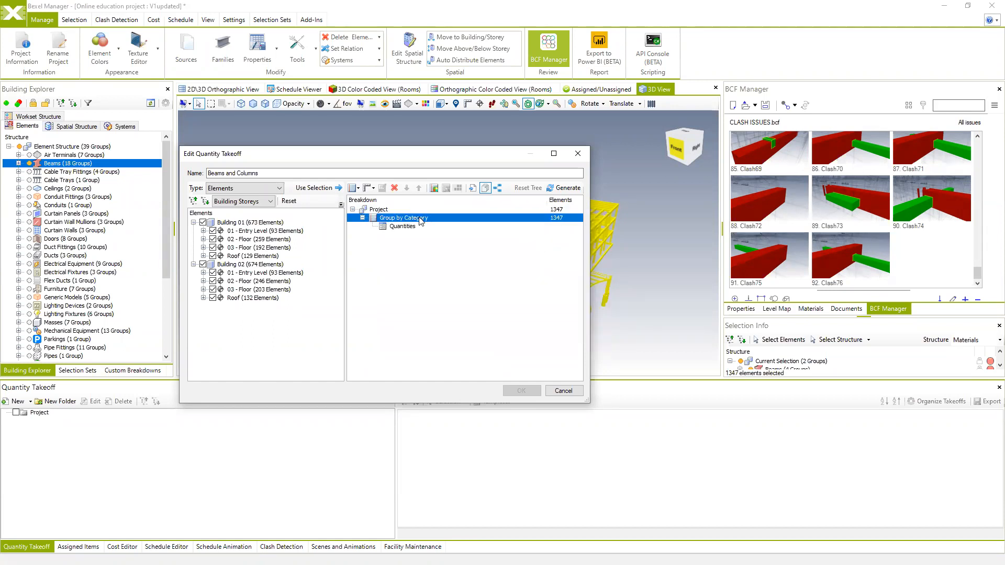
click(570, 264)
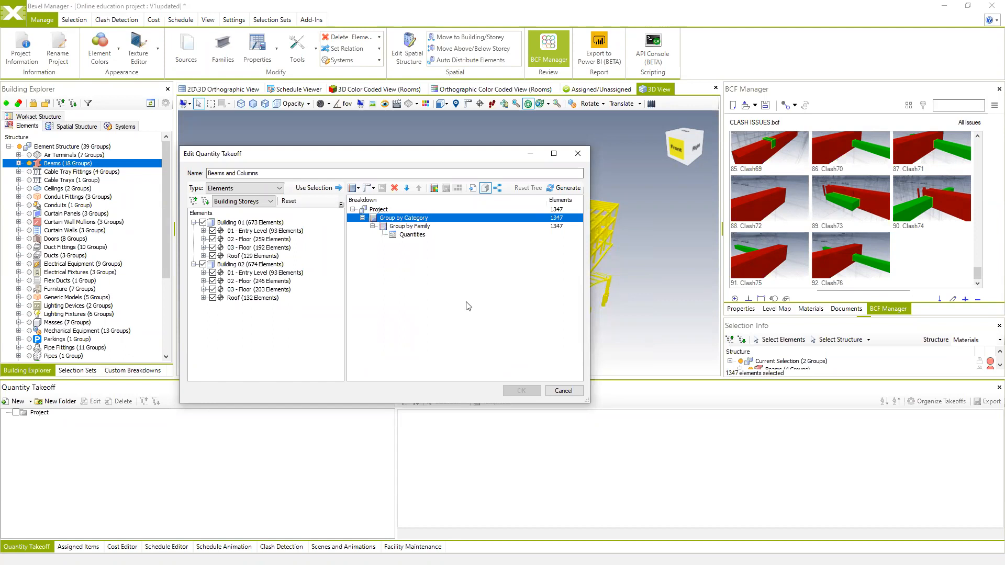
click(419, 229)
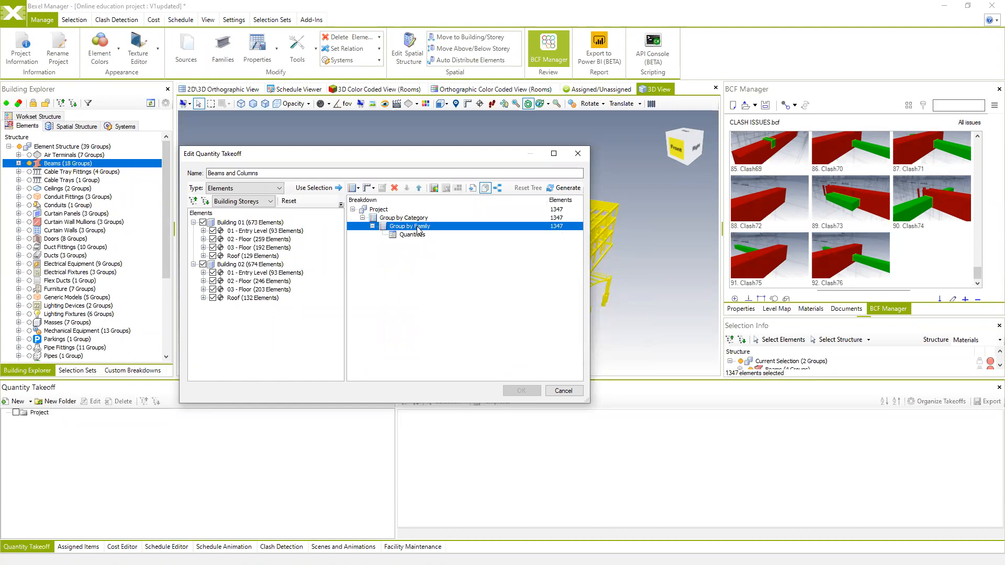
click(434, 189)
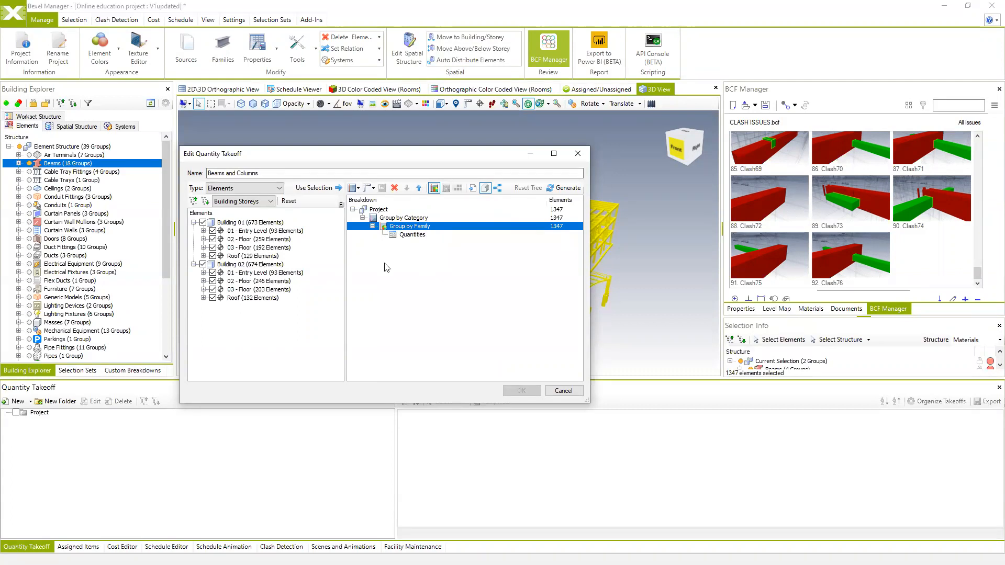
Add a quantity under the Family rule's Quantities node, filtering the quantity list by "len" and picking Length
click(408, 237)
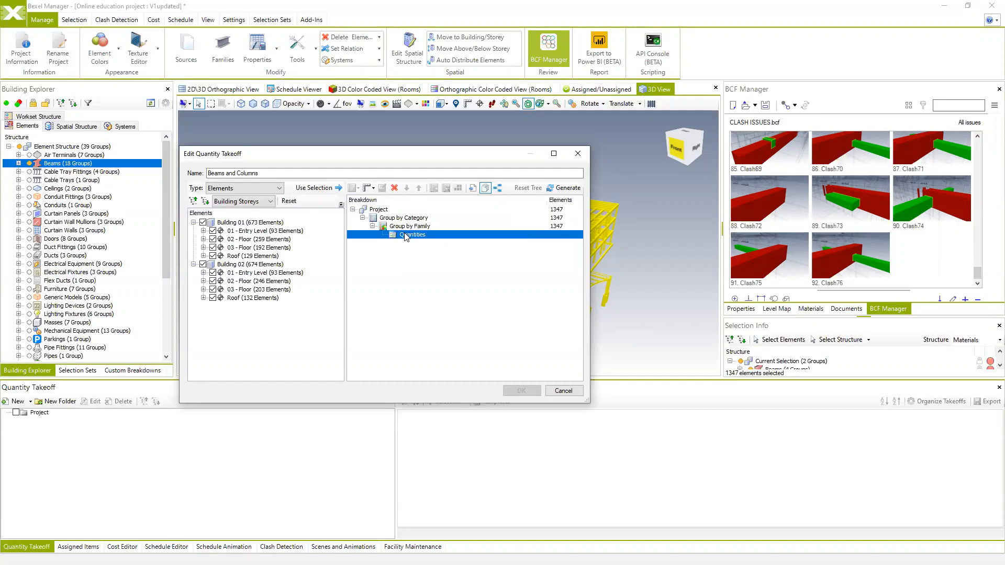
right_click(406, 238)
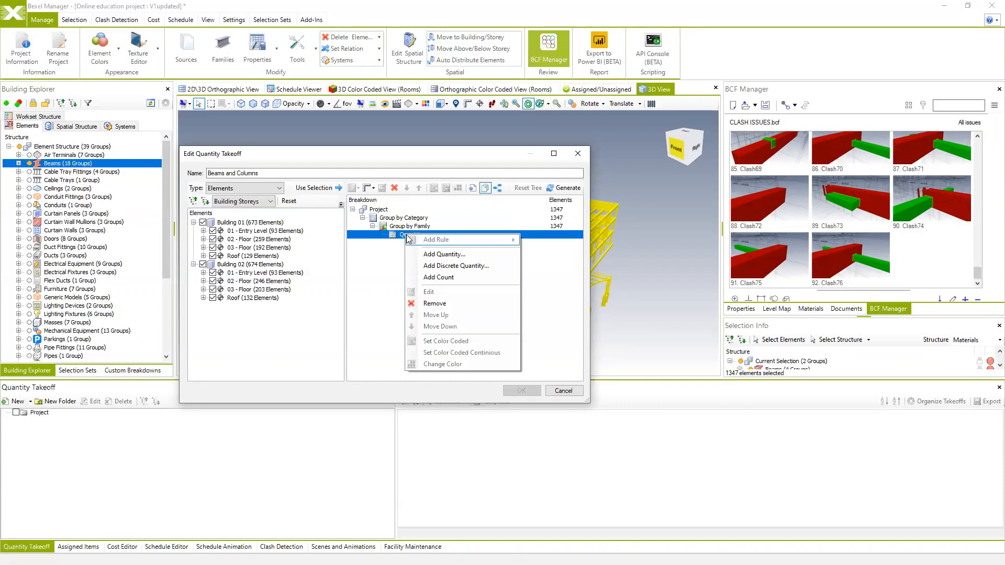
click(459, 256)
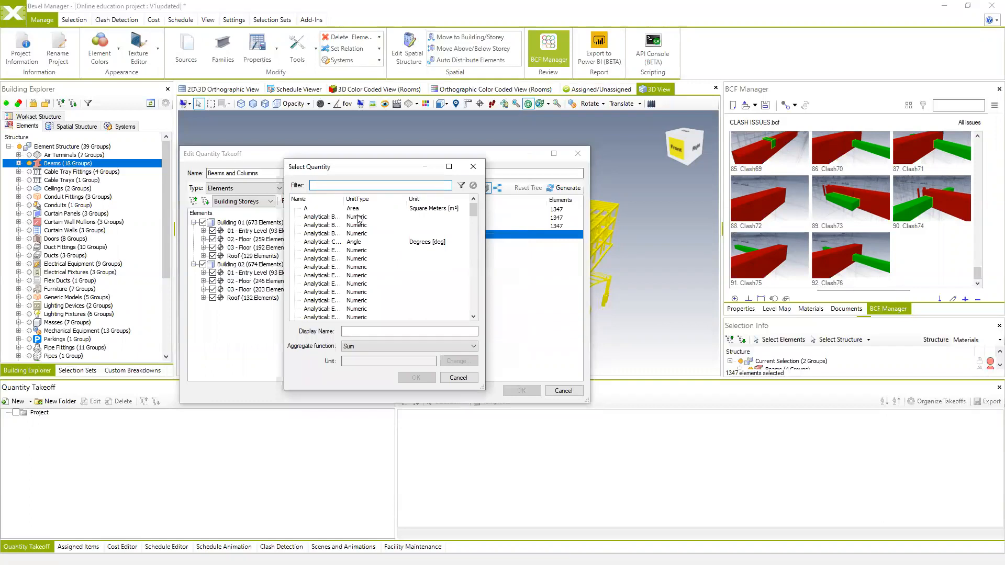
mouse_move(471, 209)
mouse_down()
mouse_move(472, 320)
mouse_move(476, 207)
mouse_up()
double_click(328, 185)
text(en)
drag(283, 182, 255, 176)
text(l)
click(460, 185)
click(313, 243)
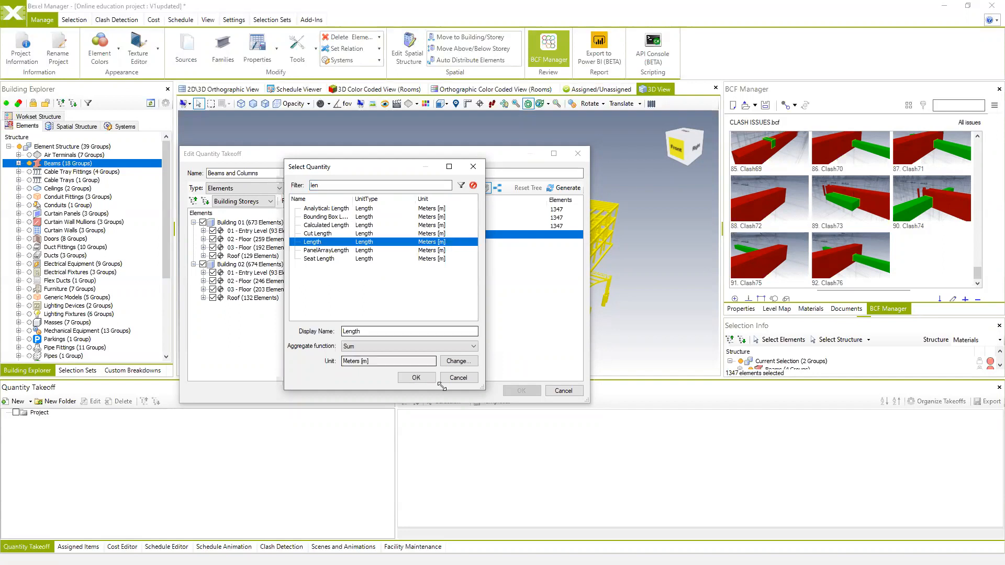
Confirm the Metric unit system with metres for the Length quantity and add it with the Sum aggregate function
click(458, 361)
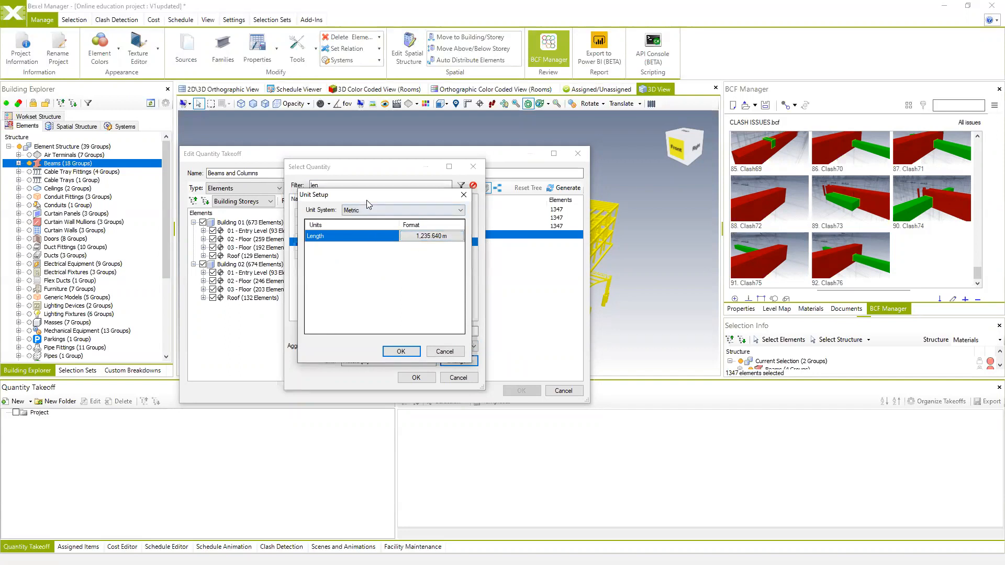
drag(367, 198, 451, 165)
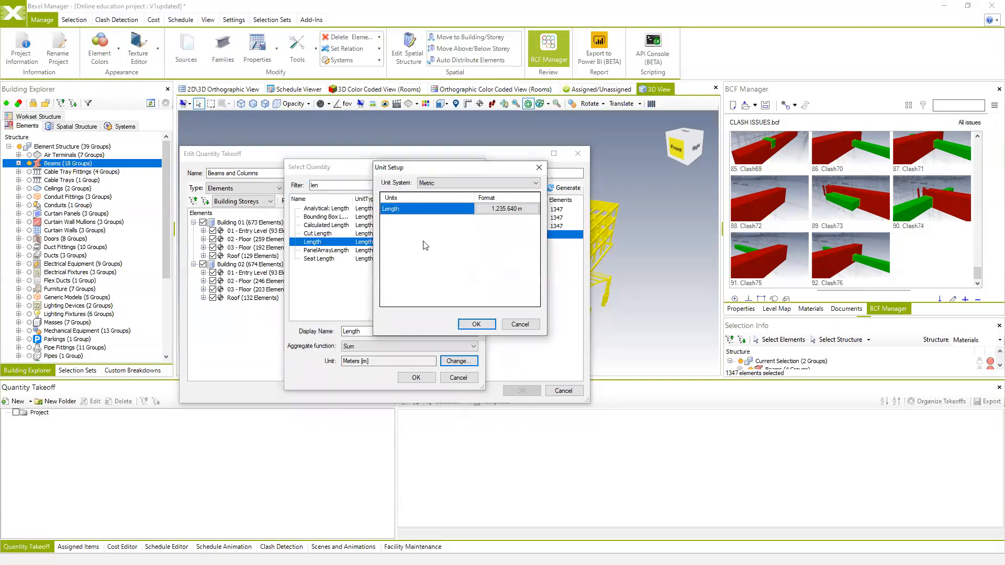
click(483, 317)
click(416, 377)
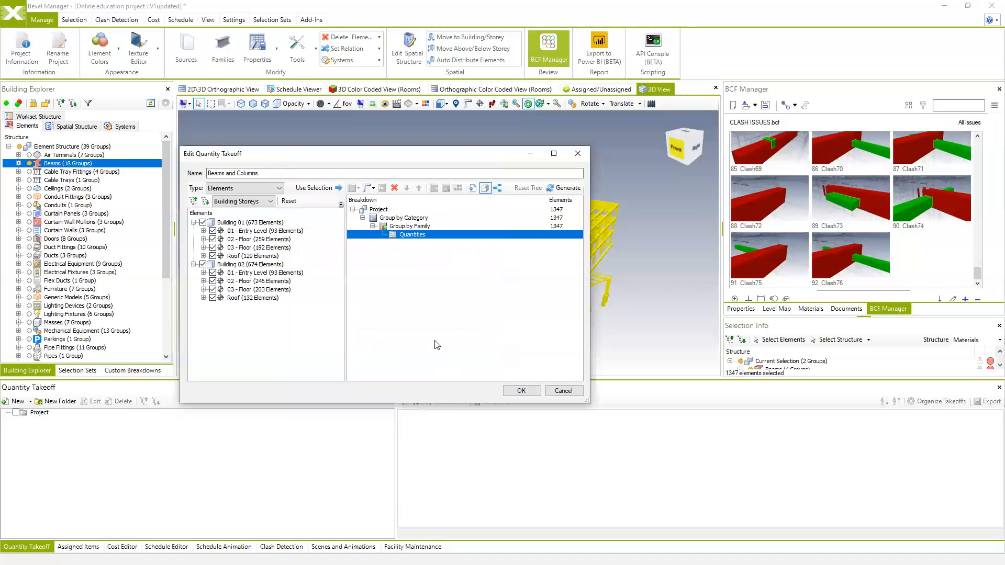
Add a summed Volume quantity to the breakdown, filtering the list by "vol", and generate the Beams and Columns takeoff
right_click(411, 235)
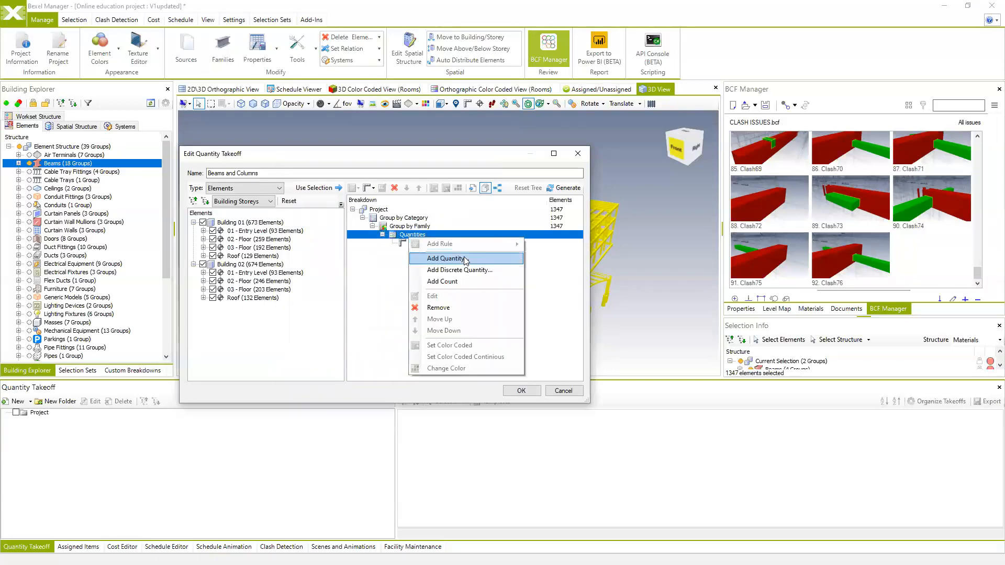
click(463, 258)
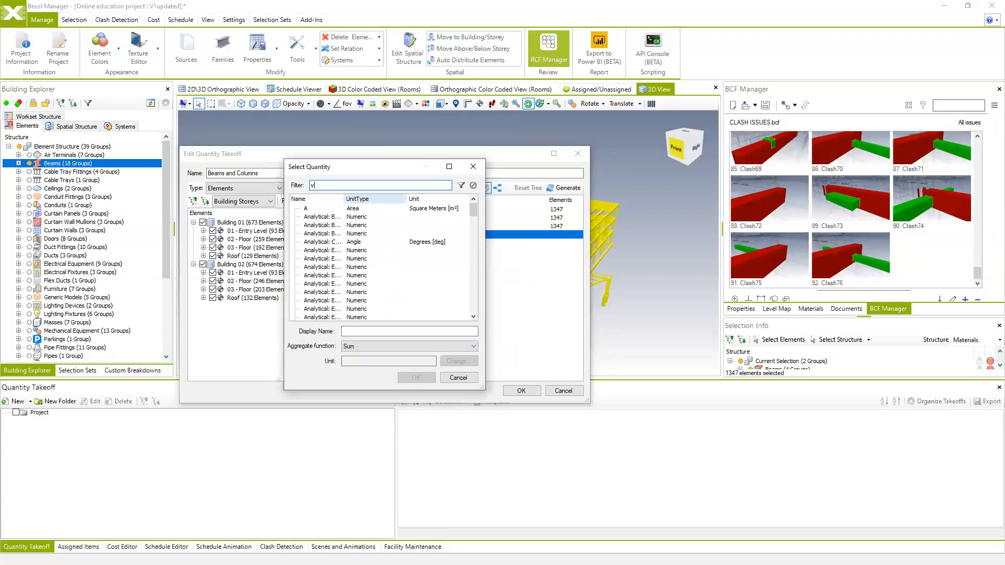
text(vol)
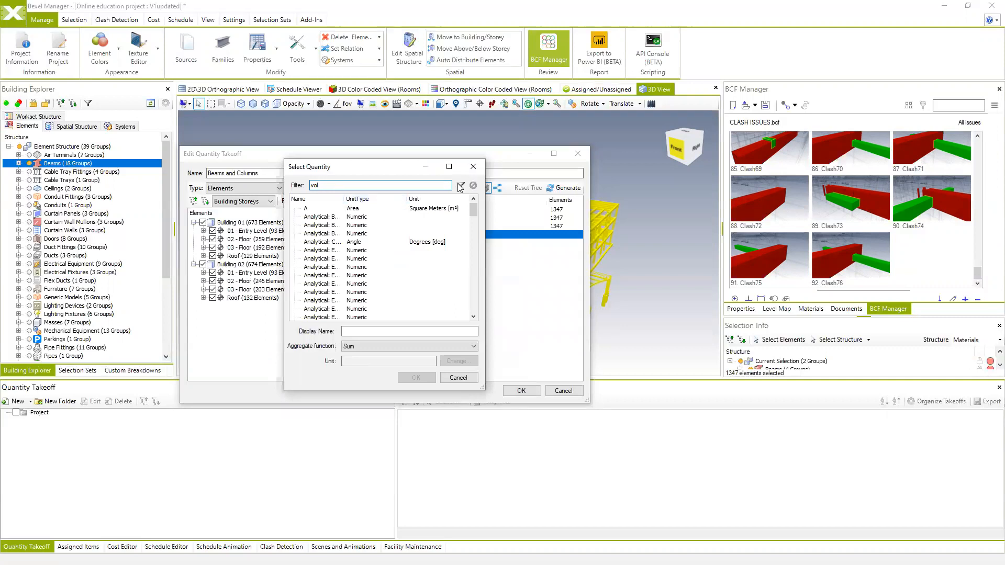
click(461, 186)
click(316, 225)
click(416, 377)
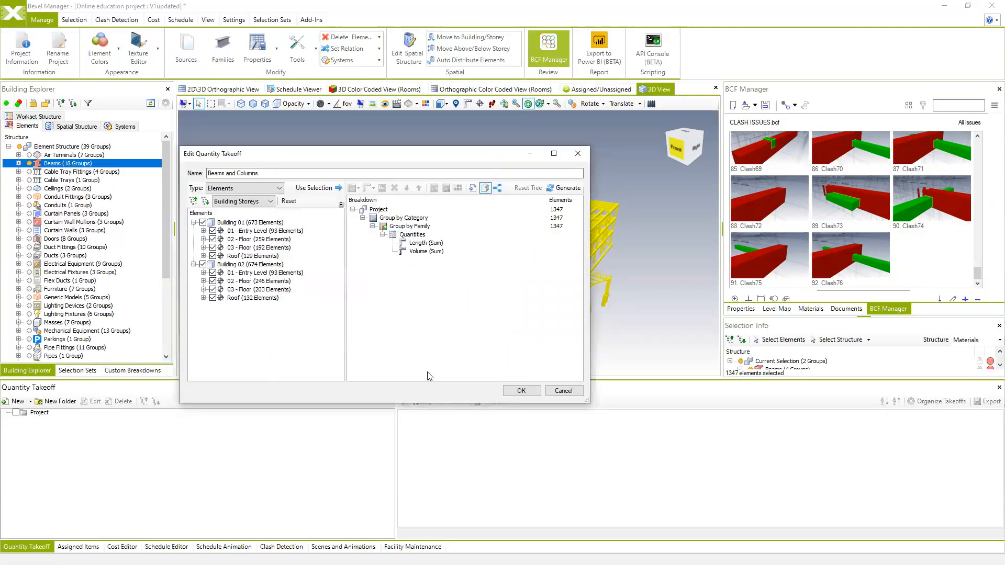
click(521, 390)
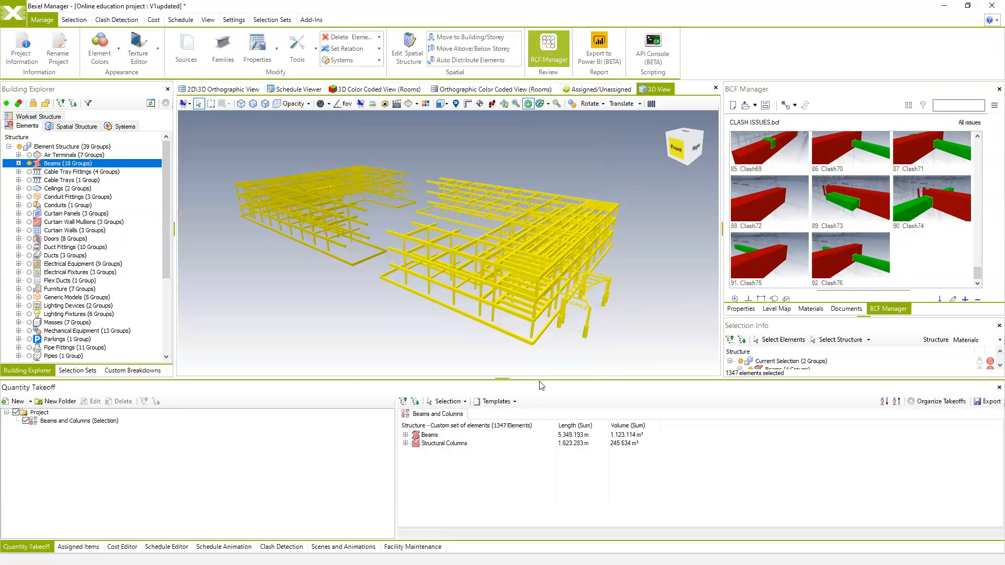
Enlarge the takeoff results area and expand the Beams and Structural Columns groups to review length and volume per family
drag(535, 379, 534, 341)
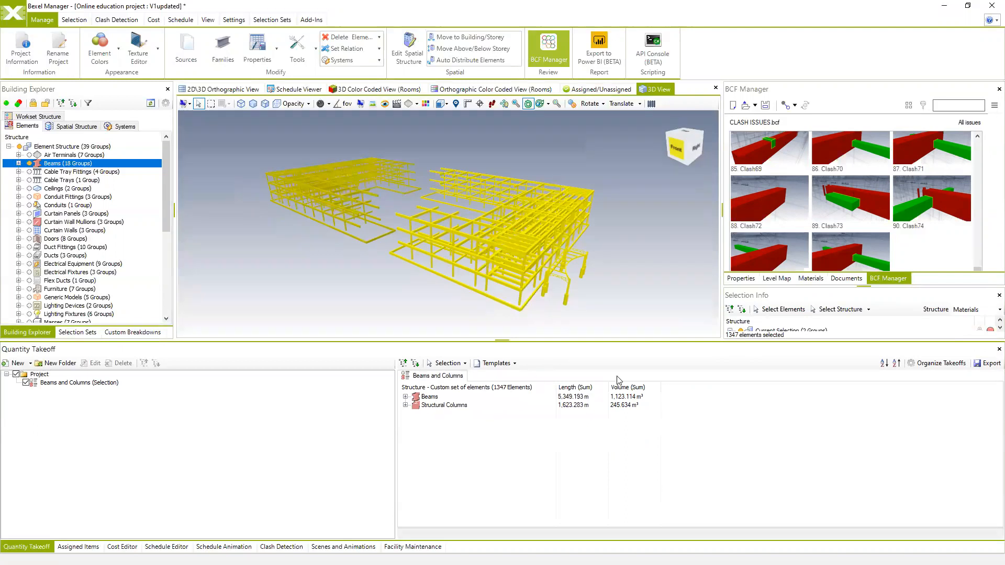
click(405, 396)
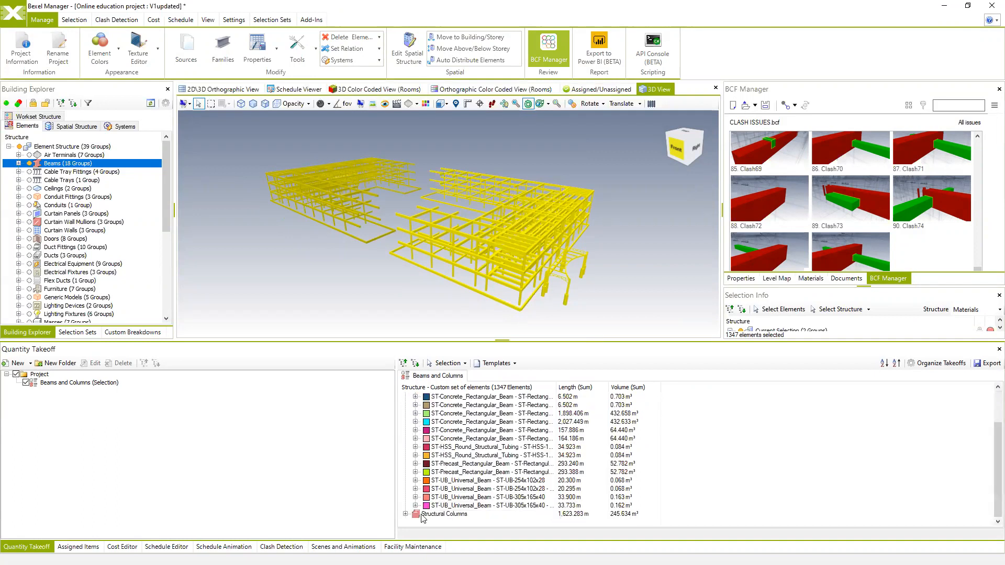
click(406, 514)
scroll(463, 434, up, 2)
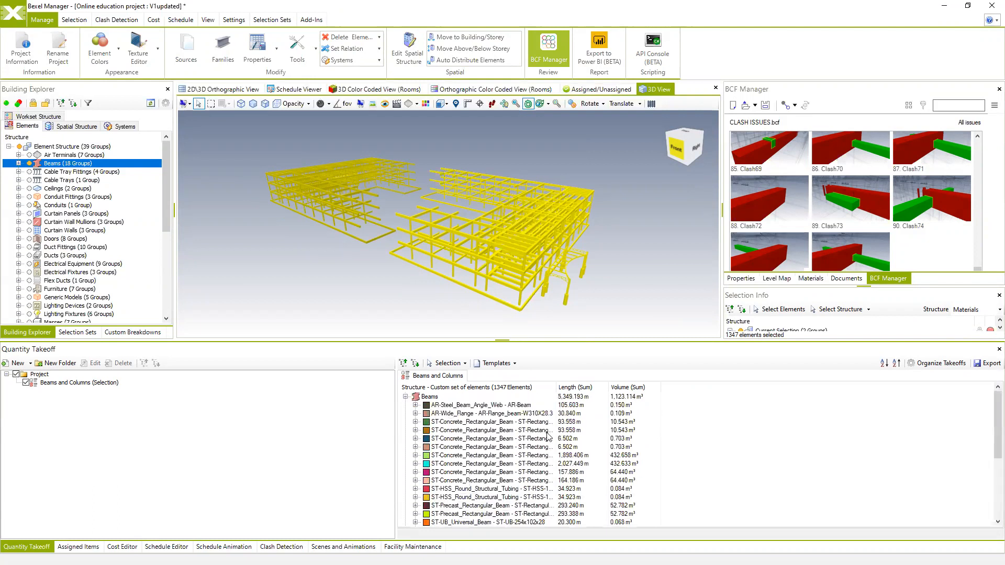
Reopen the Beams and Columns takeoff for editing and reset its breakdown tree to the rule level
right_click(424, 378)
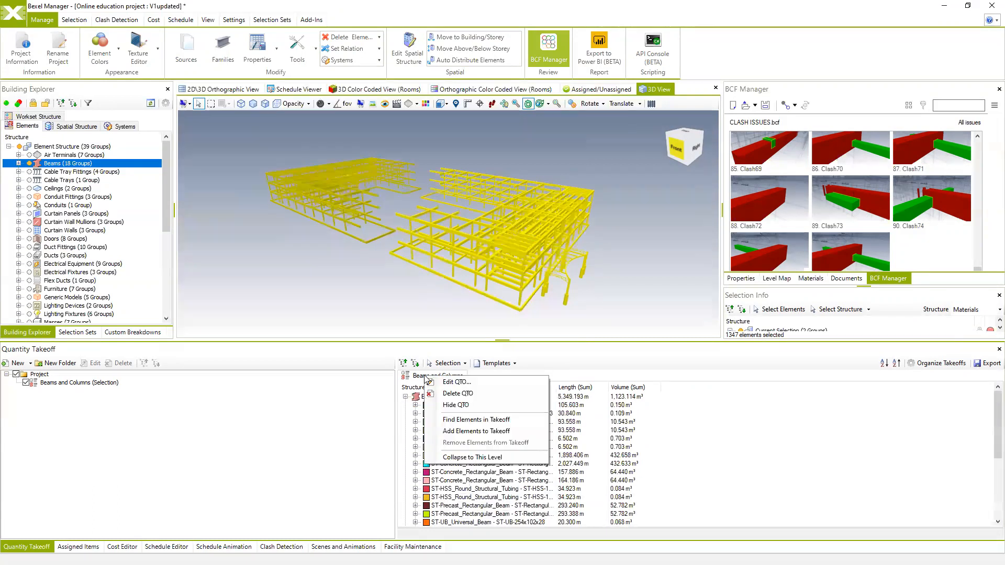
click(416, 378)
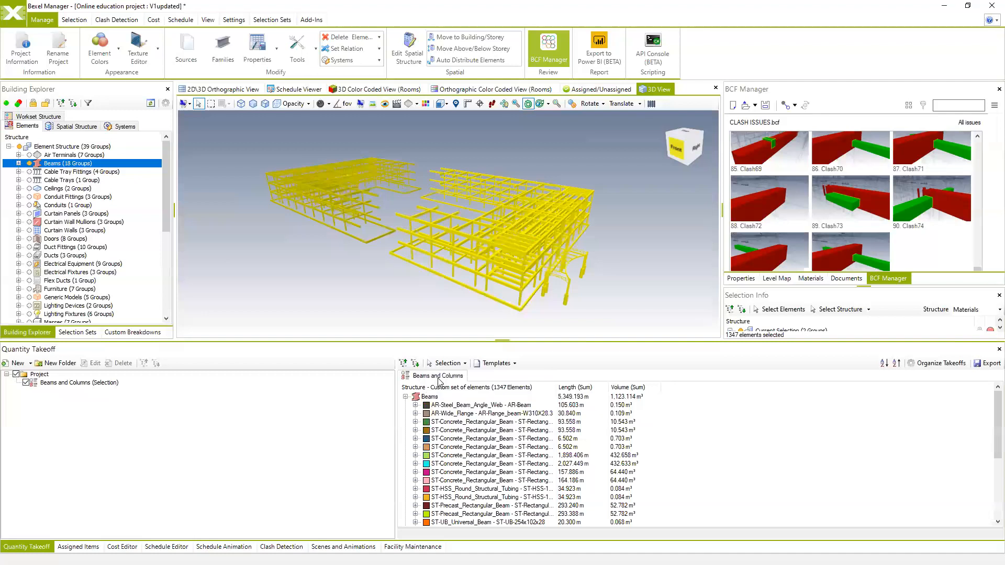
right_click(423, 378)
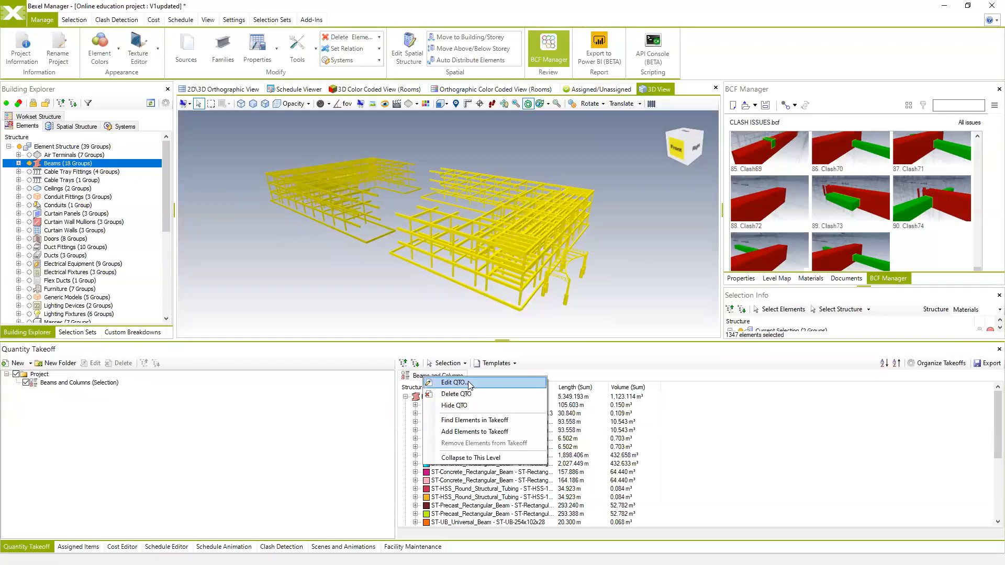
click(453, 382)
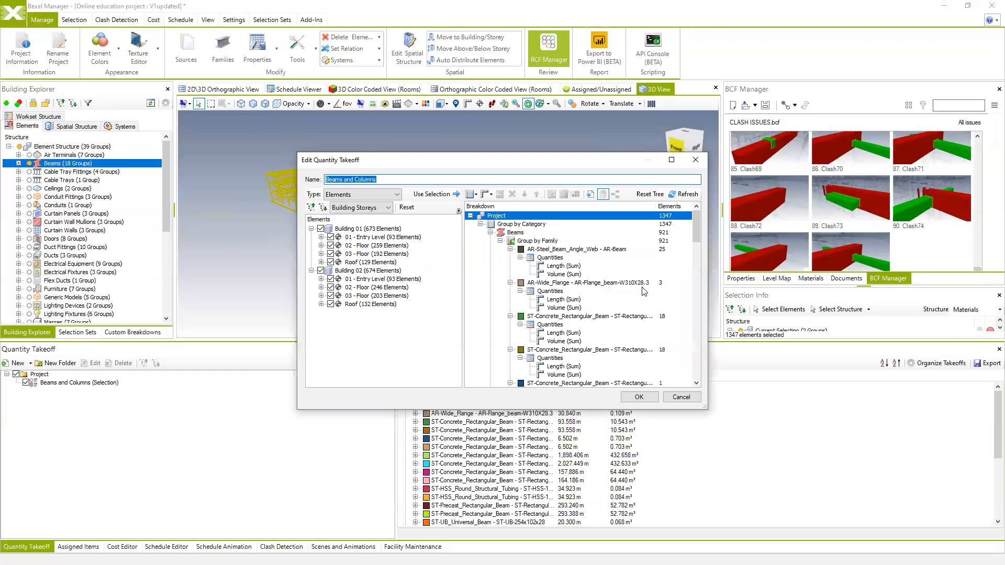
click(649, 195)
click(530, 233)
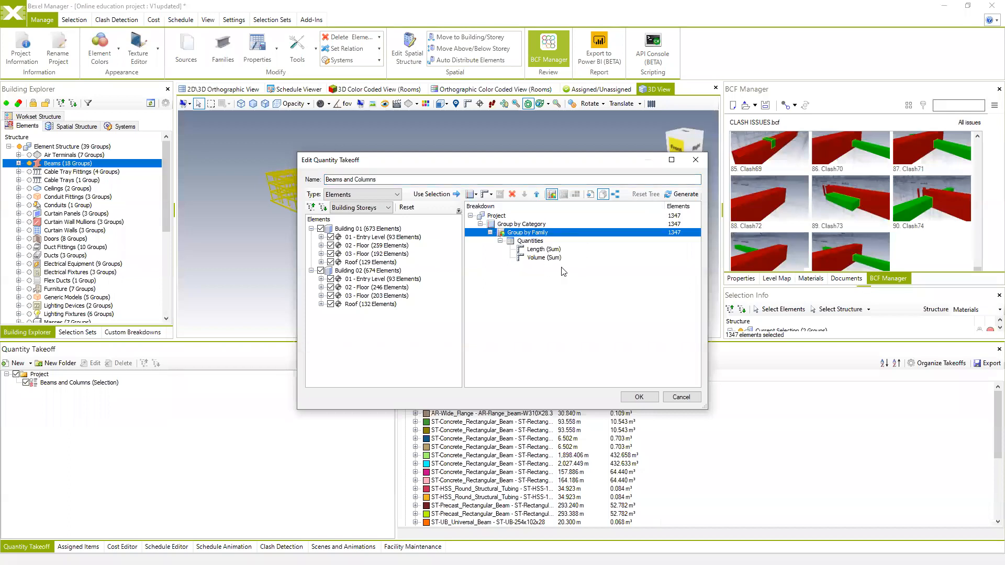
Move the takeoff editor clear of the results and bring up the rules that can be added beneath Group by Family
drag(570, 170, 505, 171)
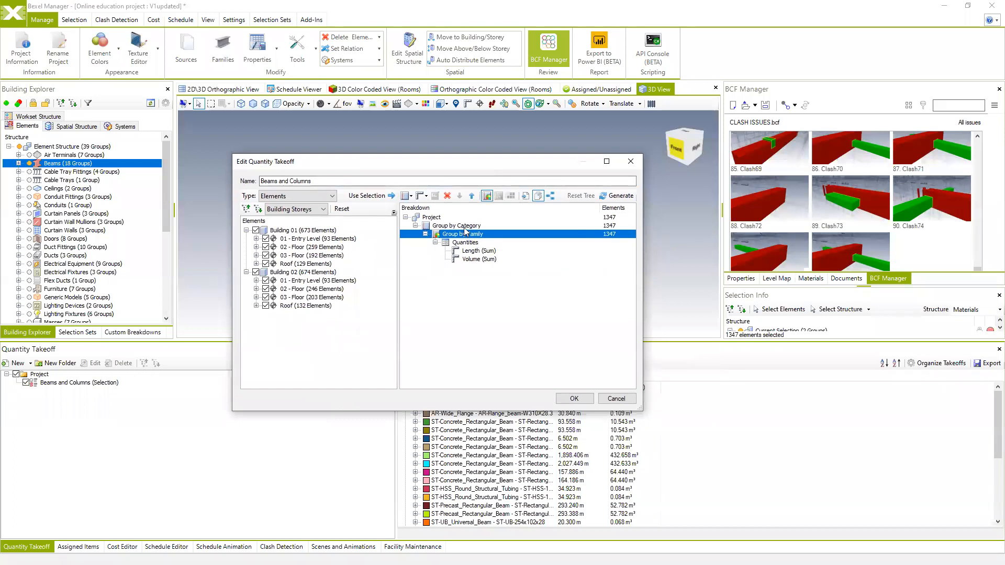
drag(510, 172, 439, 152)
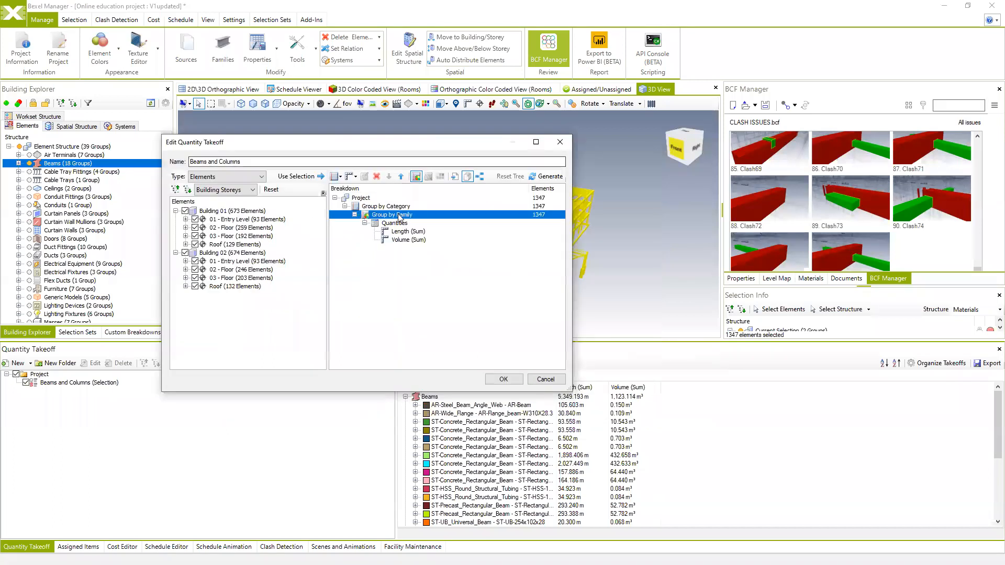
right_click(395, 215)
mouse_move(437, 223)
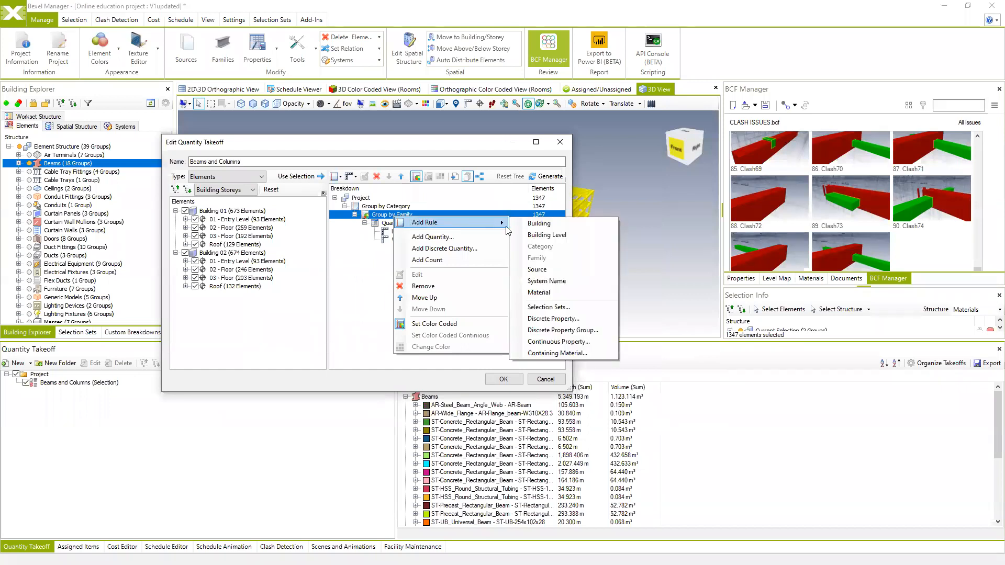
Add a Building grouping rule to the Beams and Columns takeoff, place it above Category, and apply the breakdown
click(539, 224)
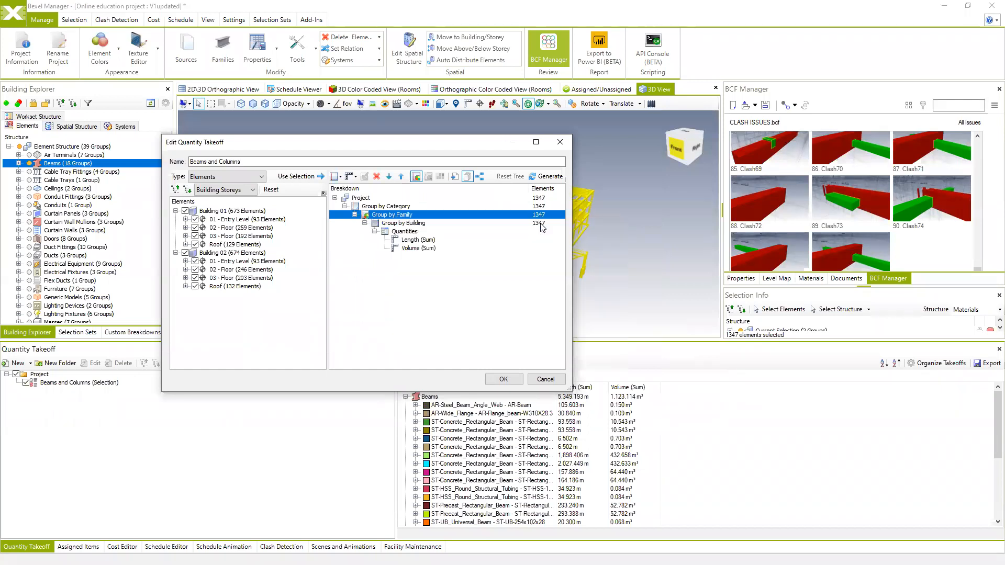
click(411, 224)
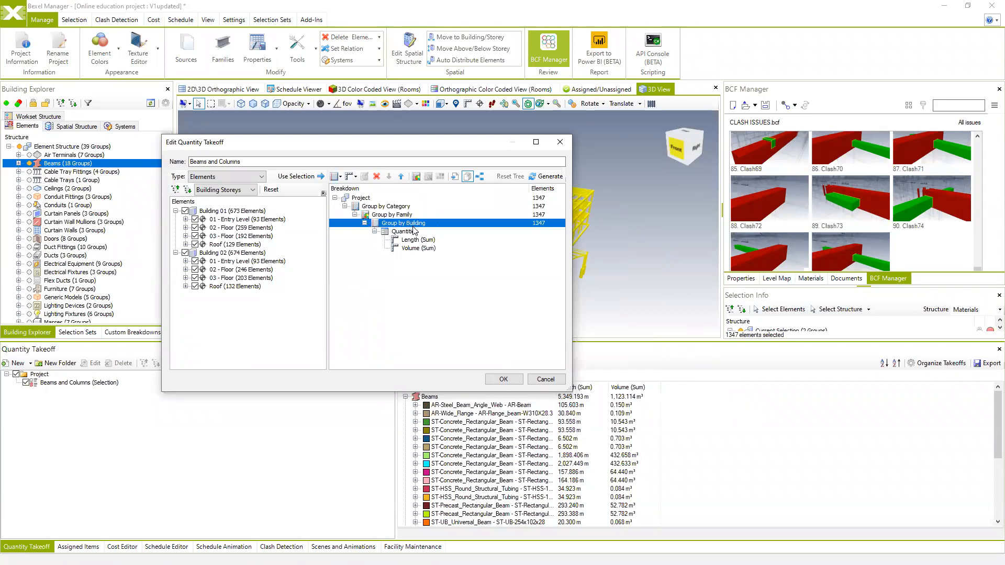
click(401, 176)
click(401, 176)
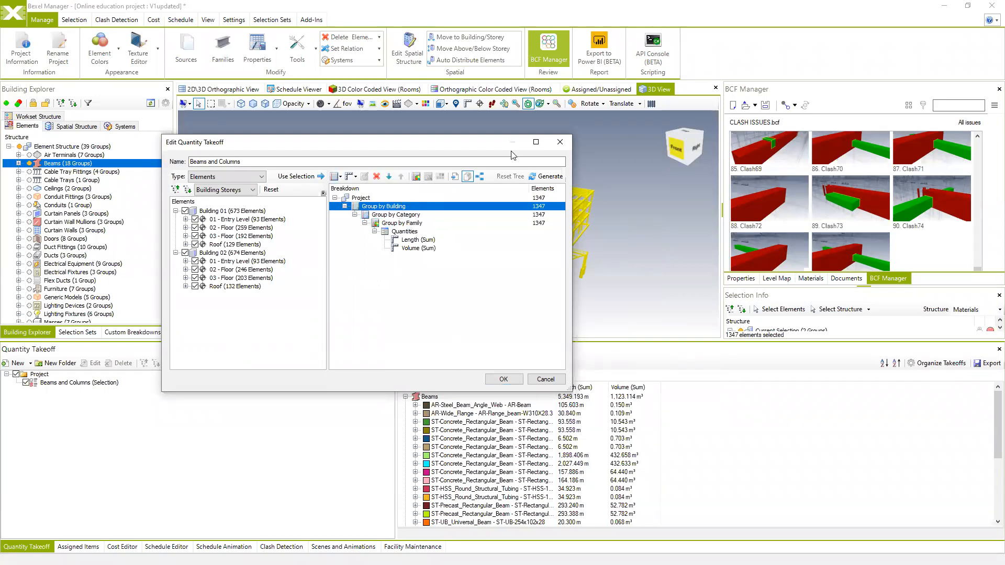
drag(458, 141, 402, 111)
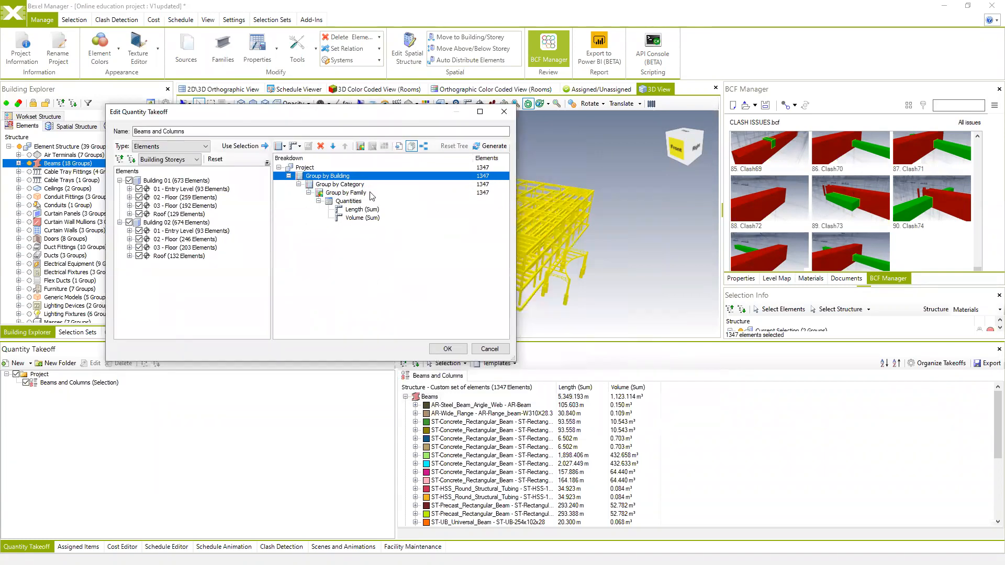
click(444, 347)
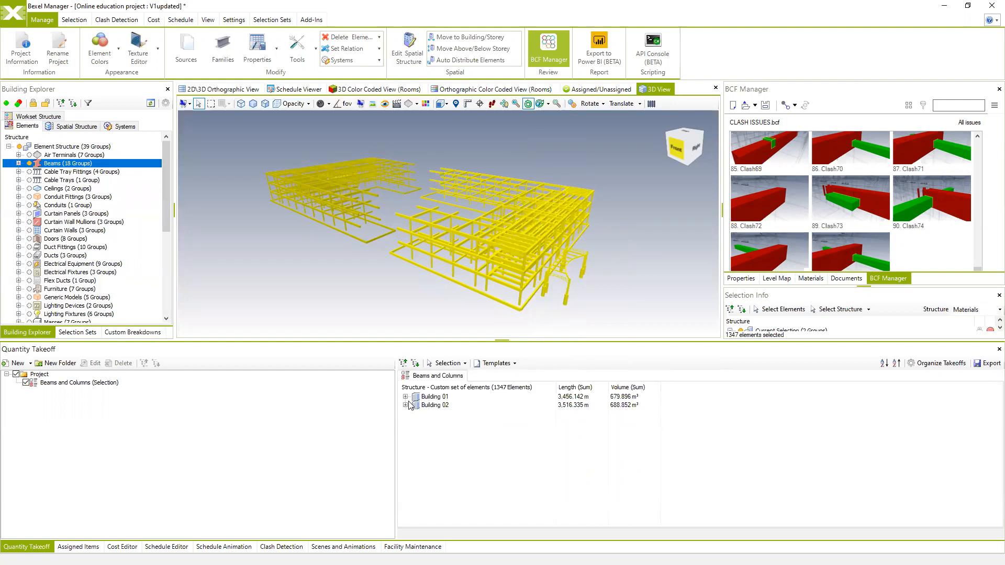
Expand Building 01 and Building 02 in the takeoff results to view their beam and structural column families
click(405, 398)
click(405, 422)
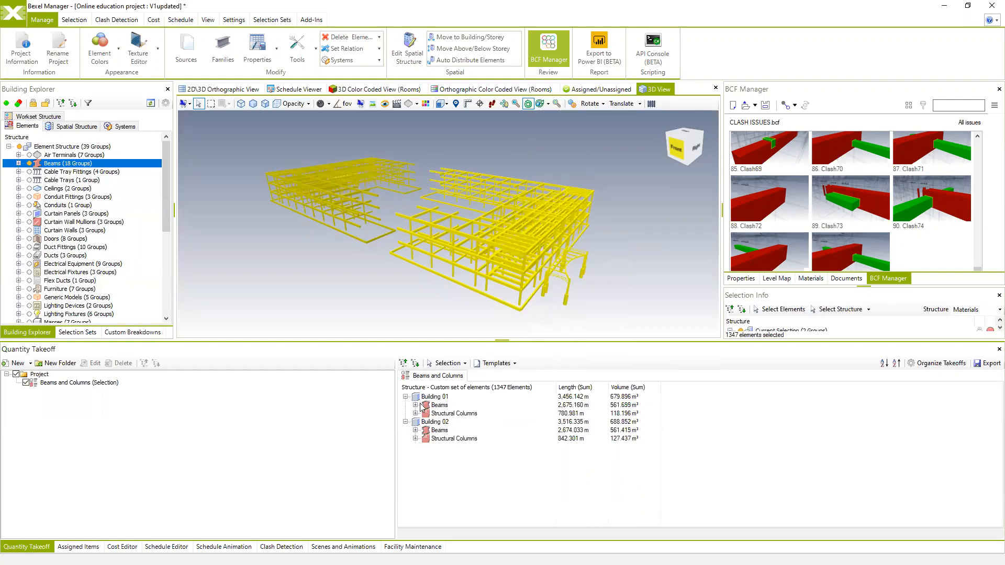
click(415, 405)
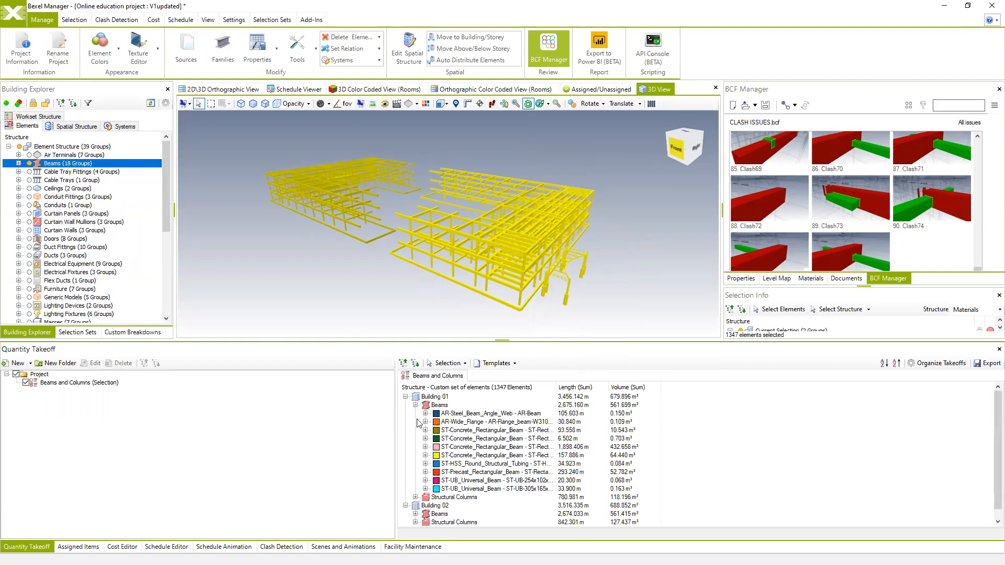
click(415, 497)
scroll(428, 485, down, 2)
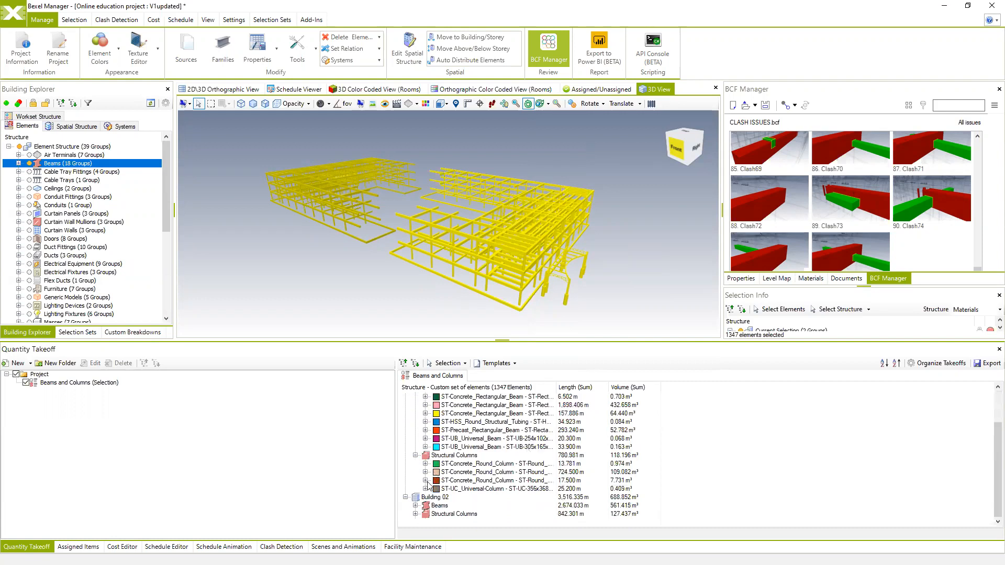
click(415, 505)
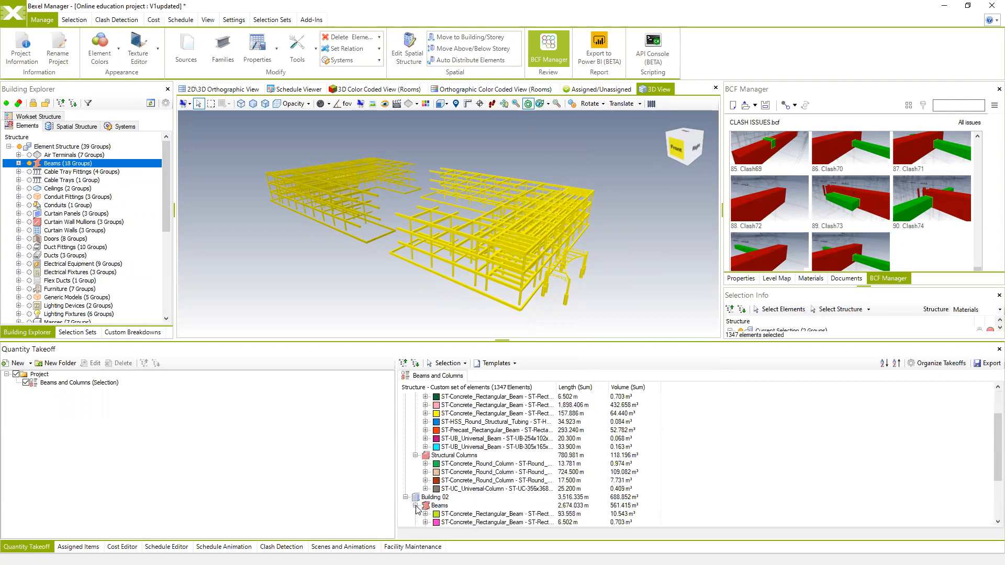
Clear the element selection and set the 3D color coded view to display Quantity Takeoffs
click(348, 288)
drag(348, 288, 461, 248)
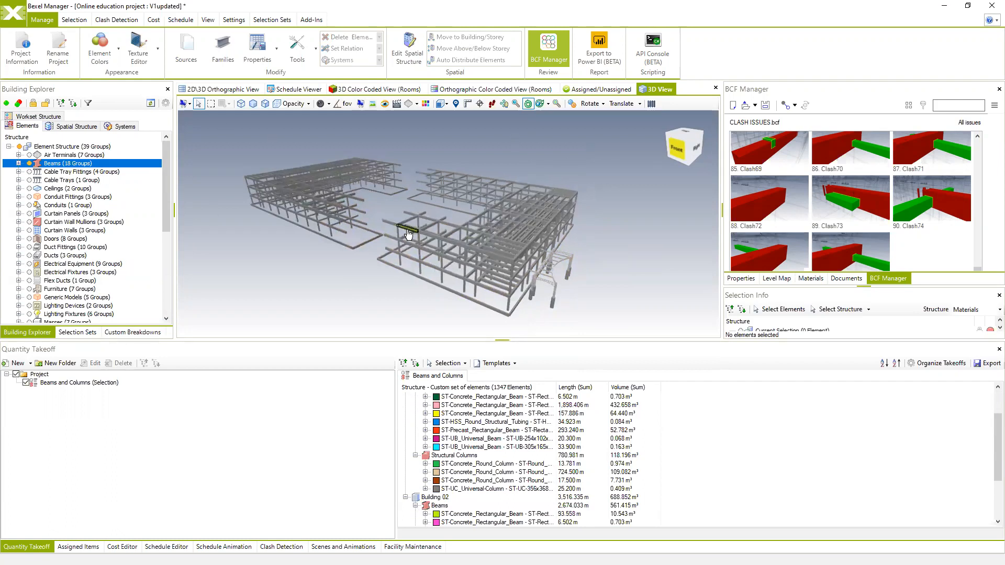
click(373, 90)
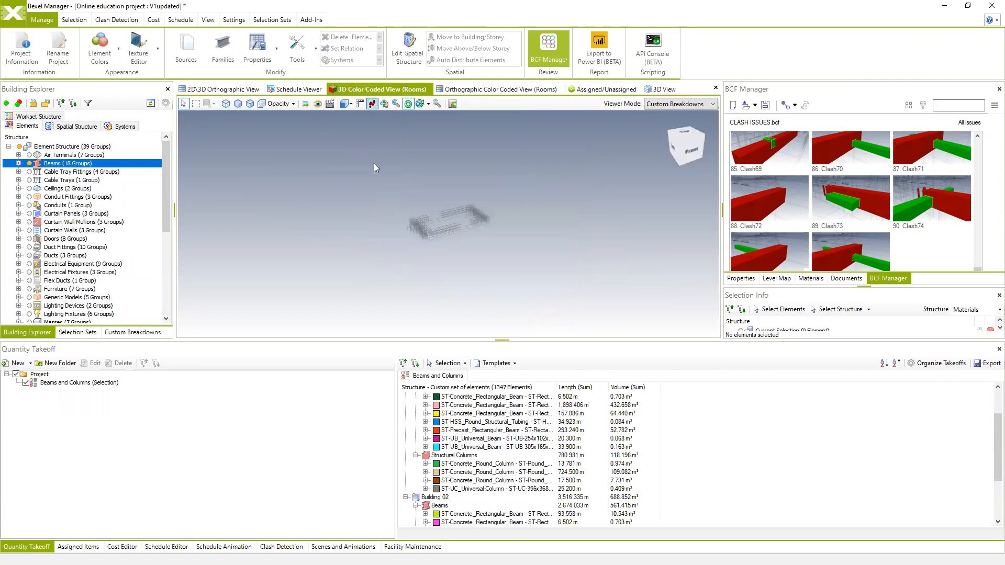
mouse_move(425, 214)
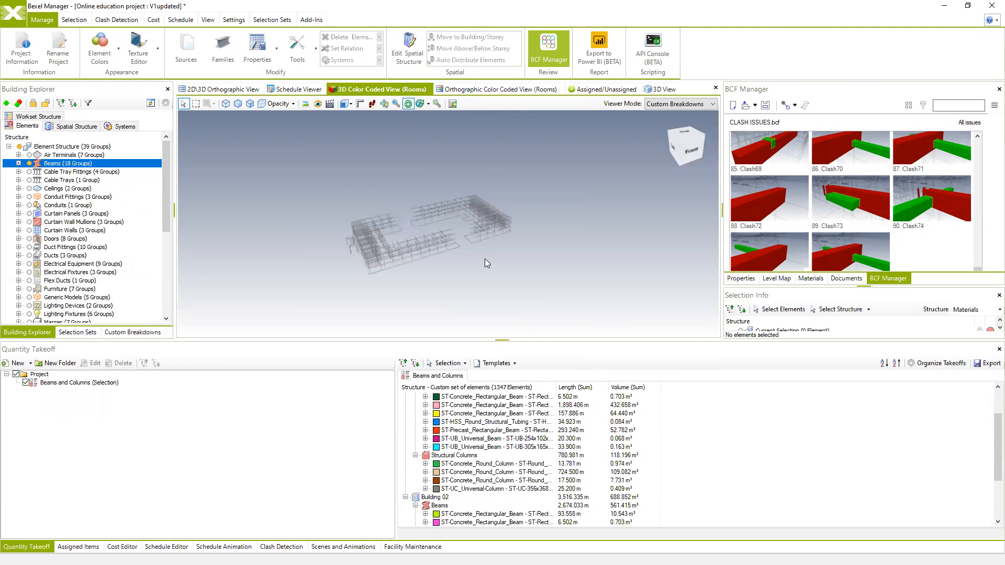
scroll(495, 451, up, 2)
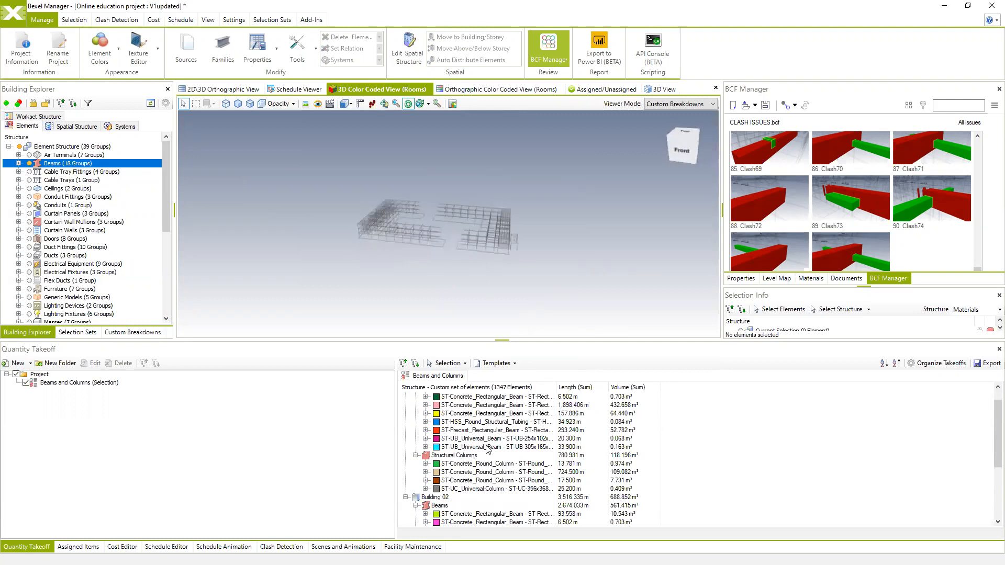
drag(488, 279, 513, 298)
mouse_move(562, 220)
mouse_down()
mouse_move(532, 249)
mouse_move(555, 209)
mouse_up()
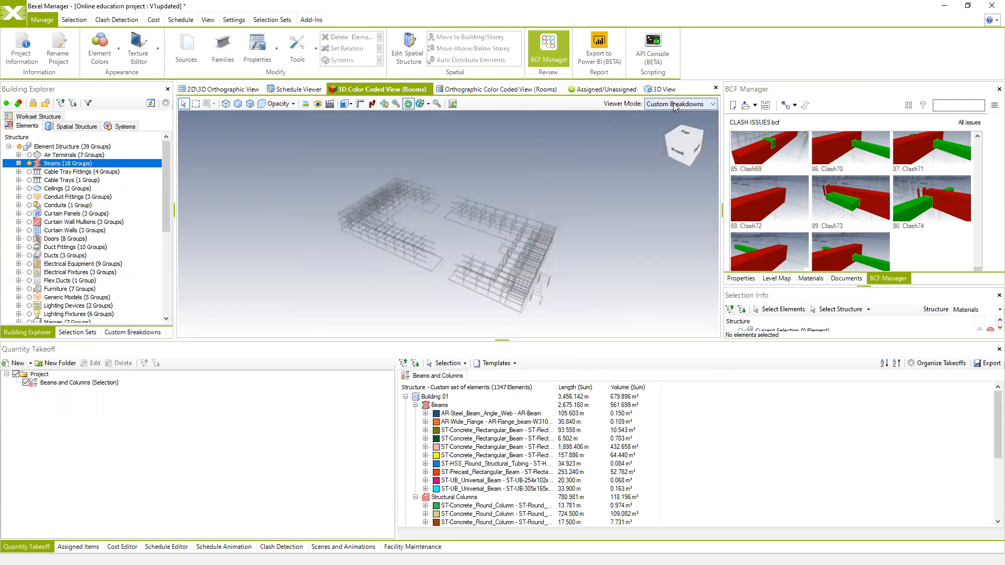
scroll(592, 204, up, 3)
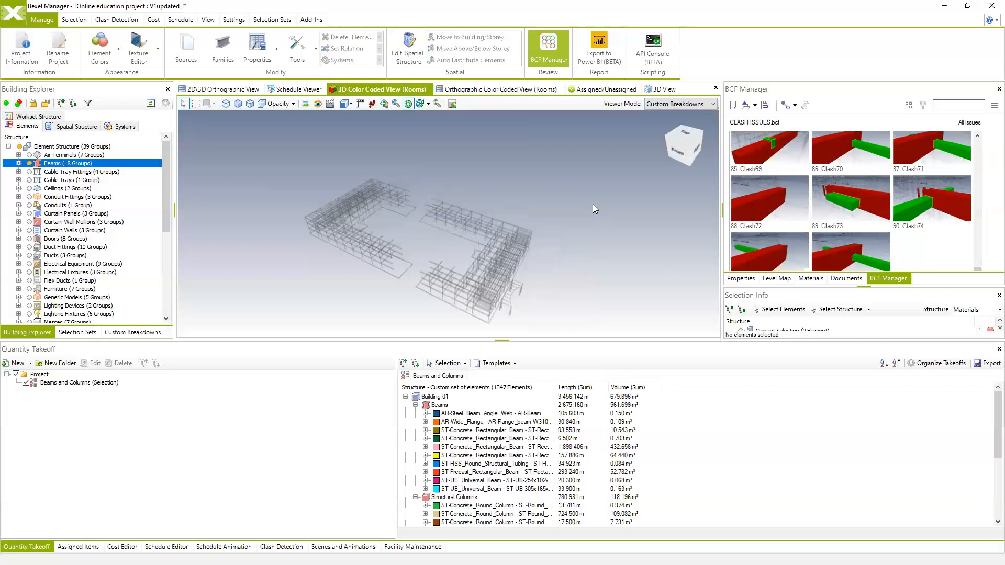
middle_drag(520, 229, 635, 179)
click(712, 104)
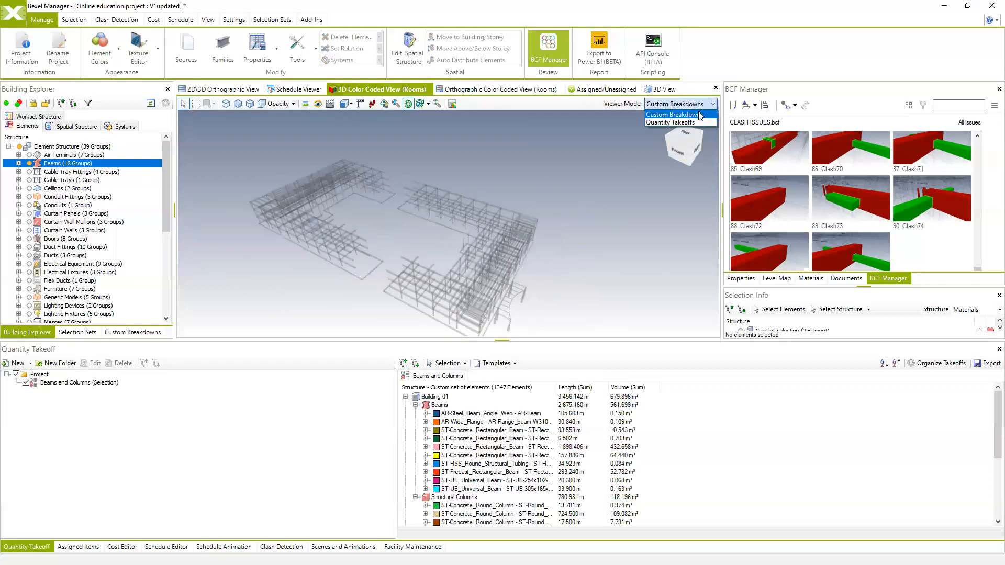
click(673, 122)
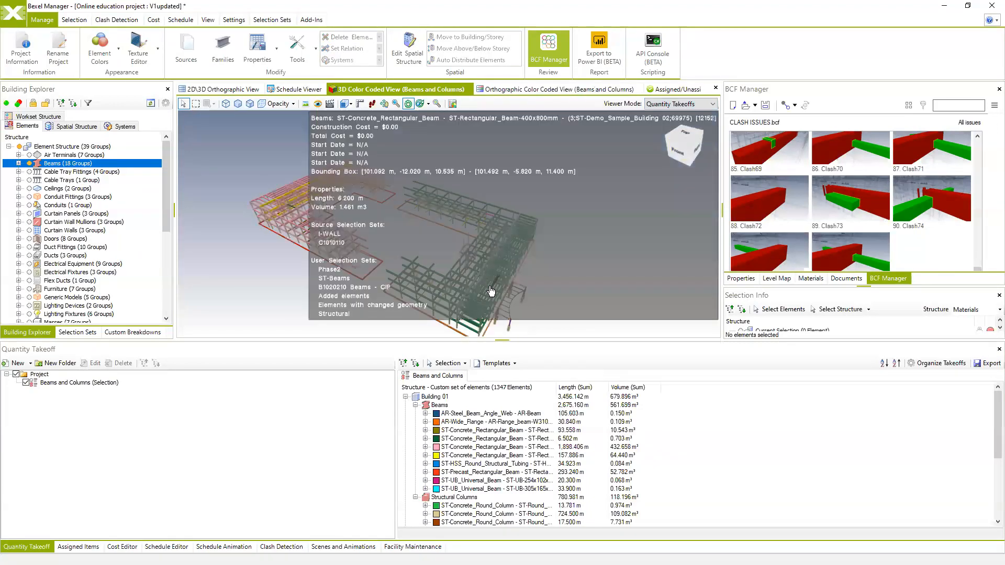
Examine the color-coded beams and columns in 3D and pick a concrete rectangular beam family under Building 01 in the takeoff
drag(654, 246, 558, 234)
scroll(500, 458, down, 4)
scroll(499, 458, up, 4)
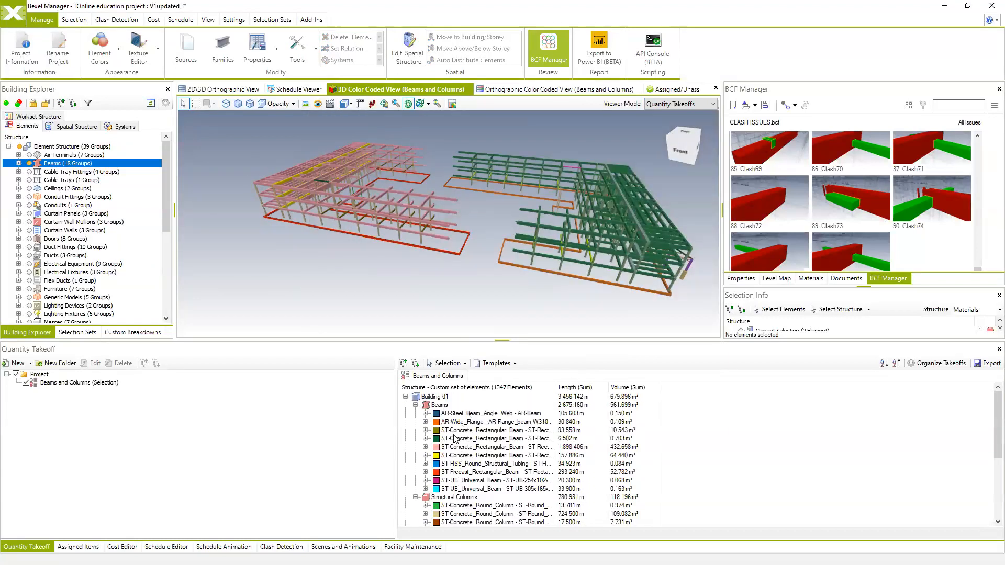
click(461, 438)
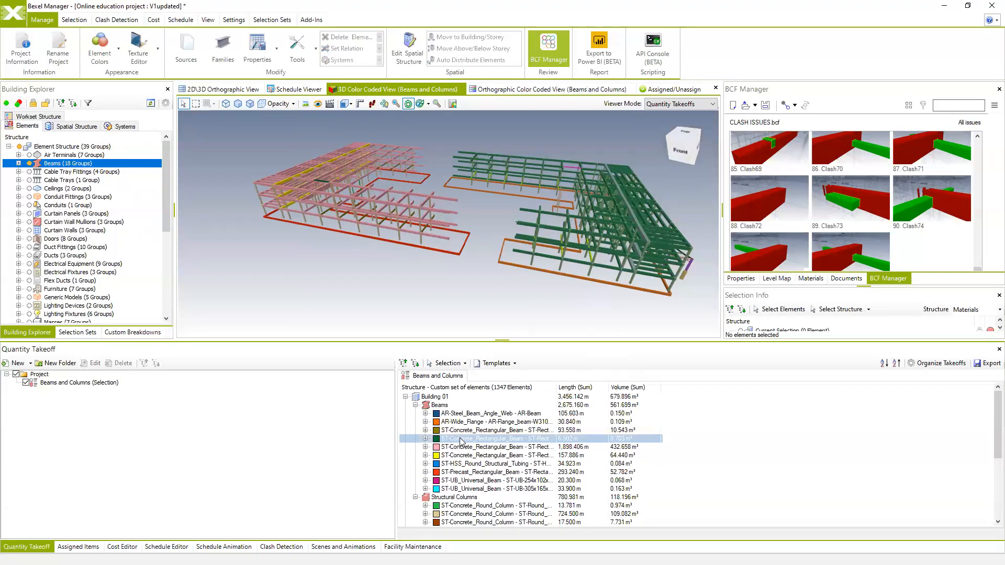
middle_drag(441, 257, 505, 268)
drag(505, 269, 505, 257)
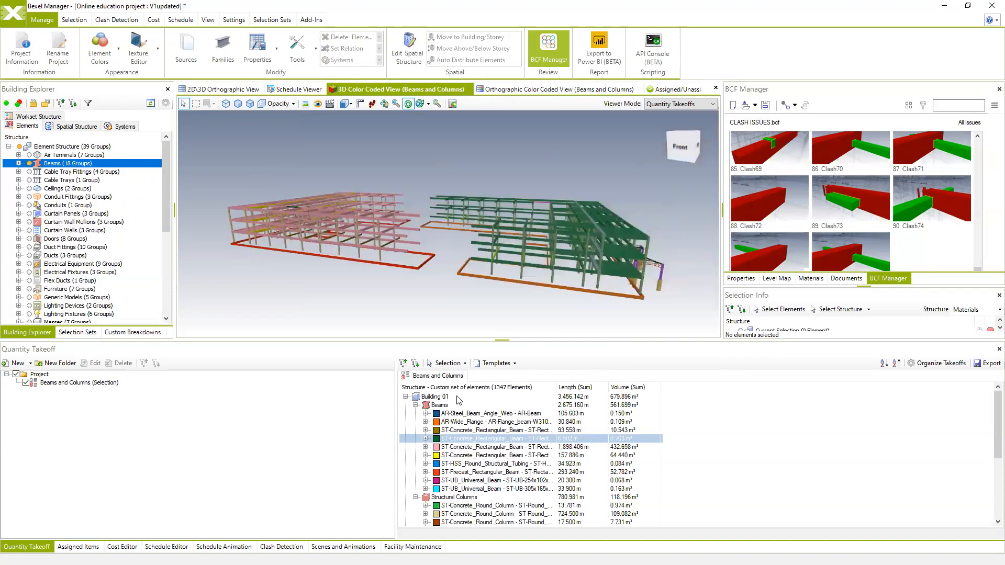
Enable automatic selection of model elements from the takeoff
click(465, 363)
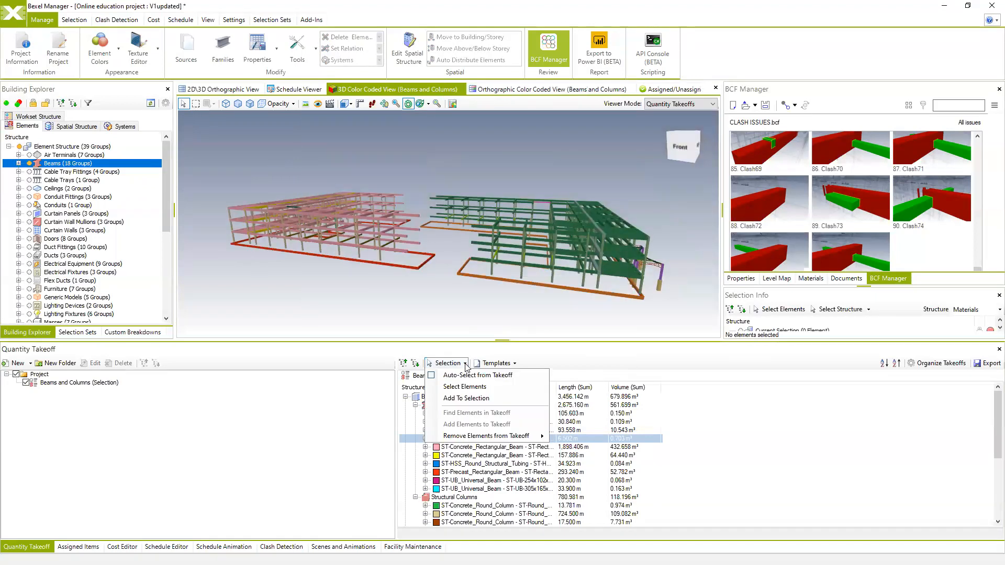
click(470, 425)
click(469, 456)
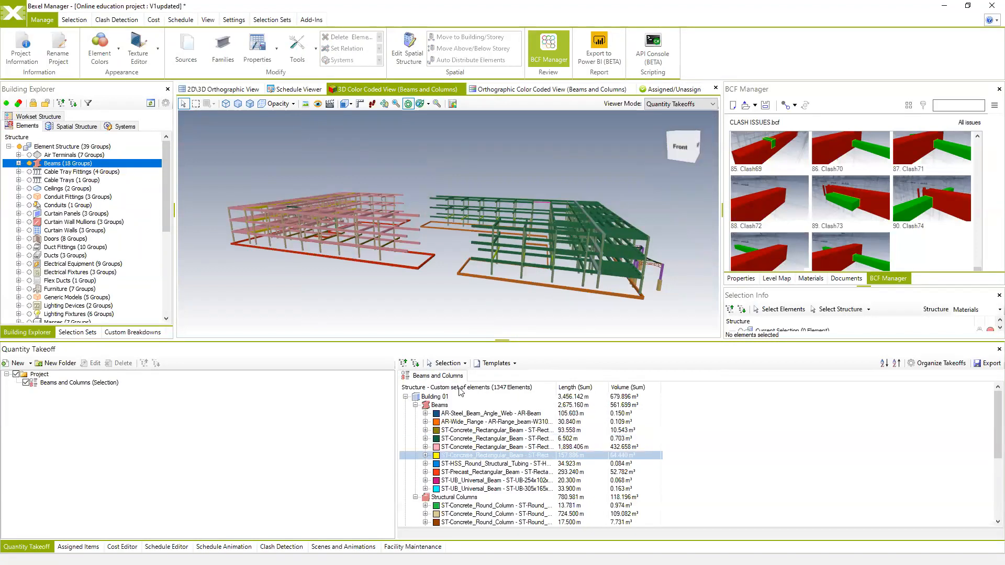
click(446, 363)
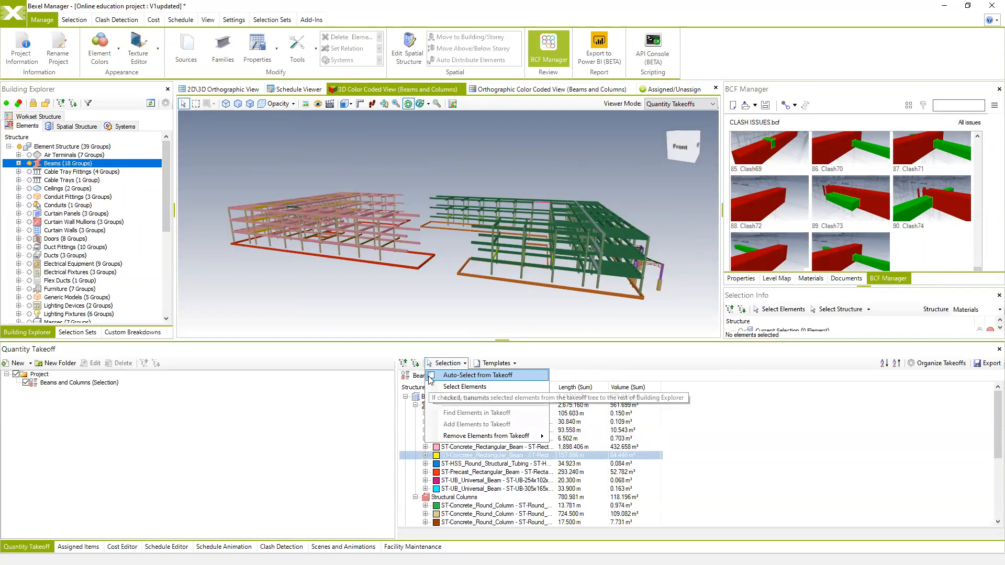
click(430, 376)
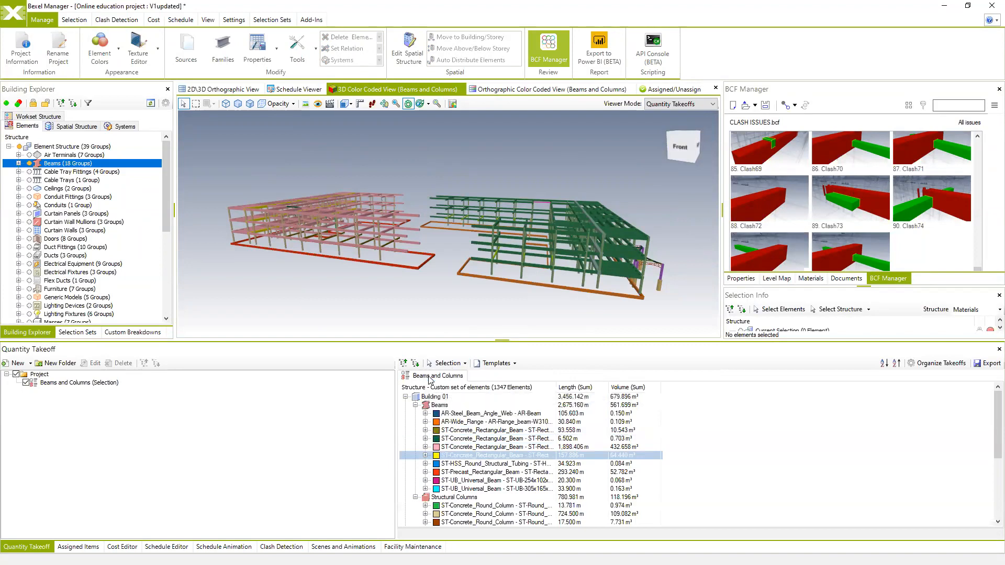
Go through Building 01's beam families in the takeoff to locate their elements in the 3D model
click(456, 431)
right_drag(425, 286, 457, 294)
middle_drag(457, 294, 529, 228)
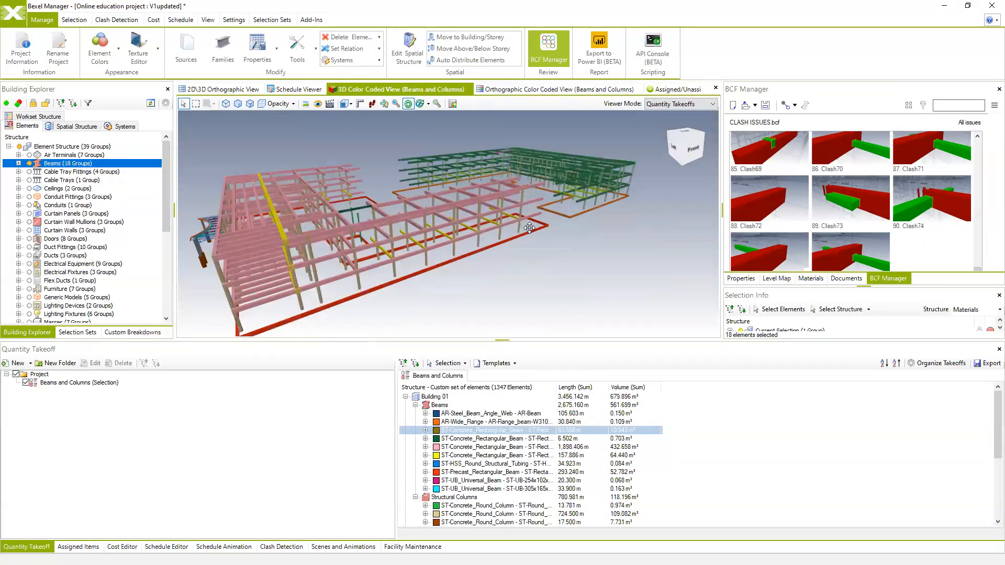
click(473, 464)
key(Down)
key(Down)
key(Up)
key(Up)
key(Up)
key(Up)
key(Up)
key(Up)
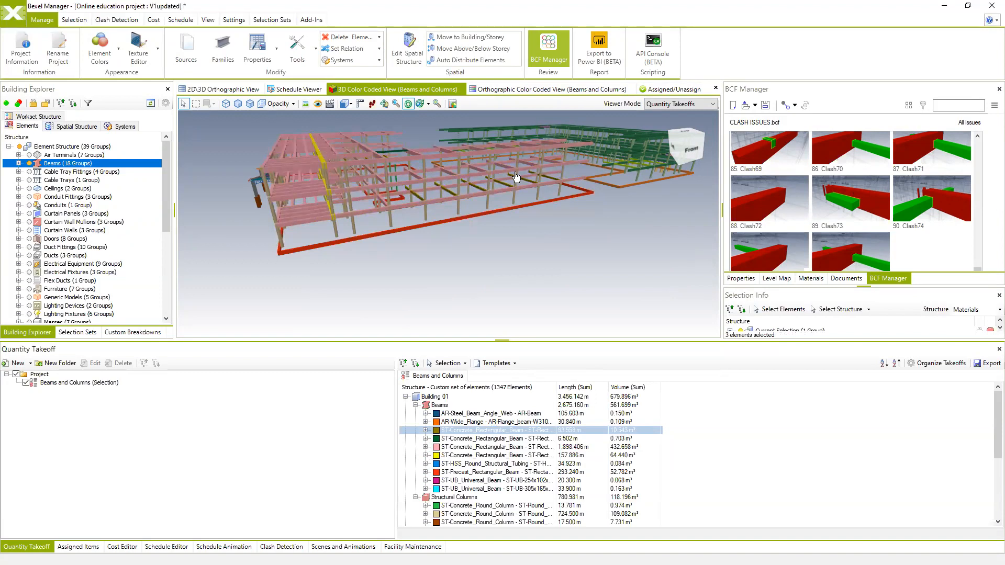
key(Up)
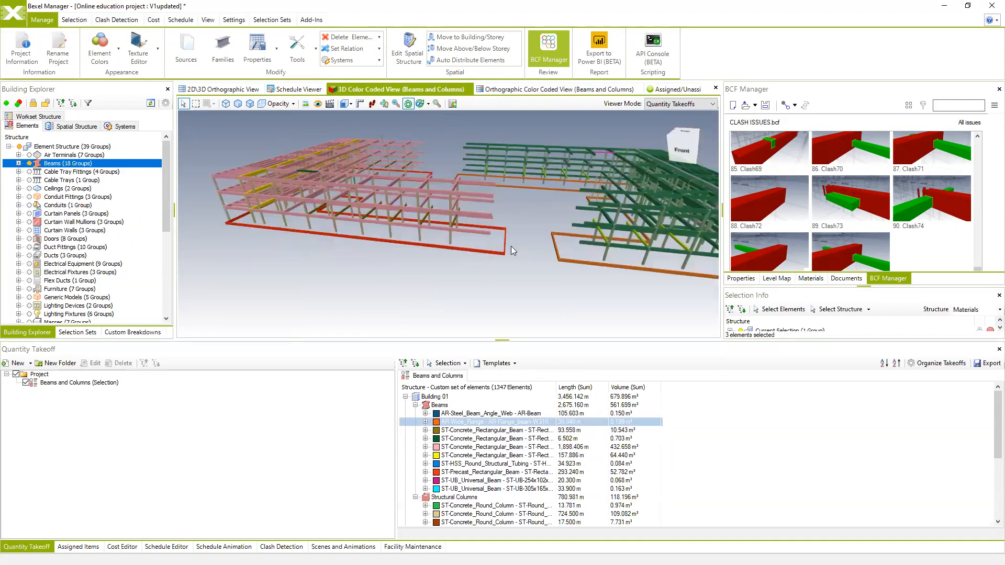
Select a 400x800 mm concrete rectangular beam of Building 01 in the 3D model and find it in the takeoff
scroll(510, 246, down, 2)
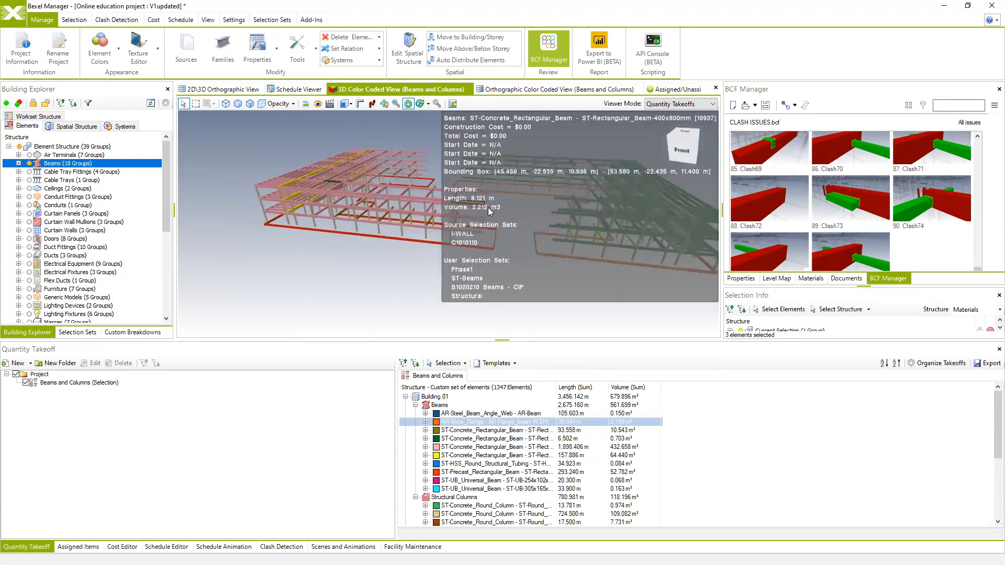
click(488, 207)
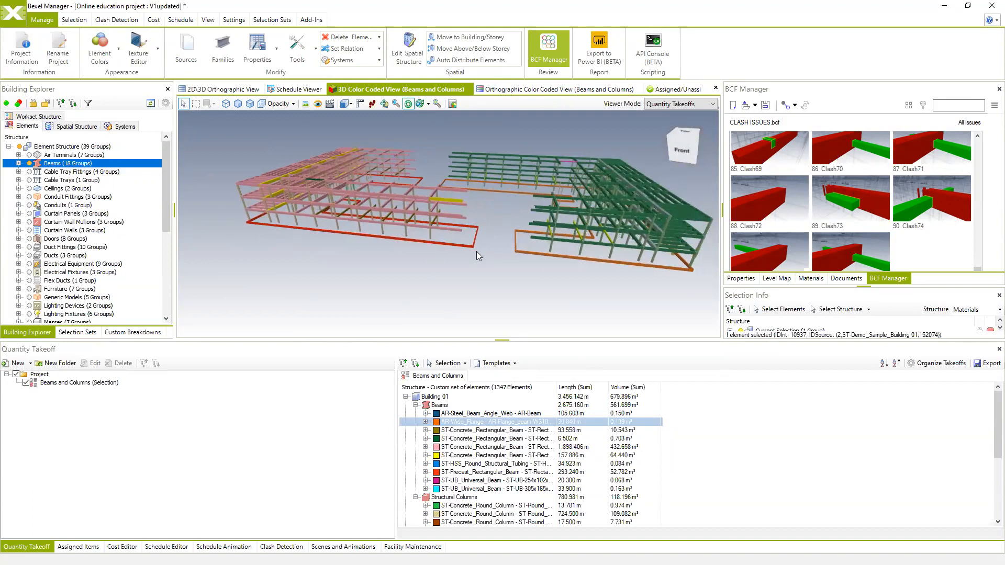
click(448, 363)
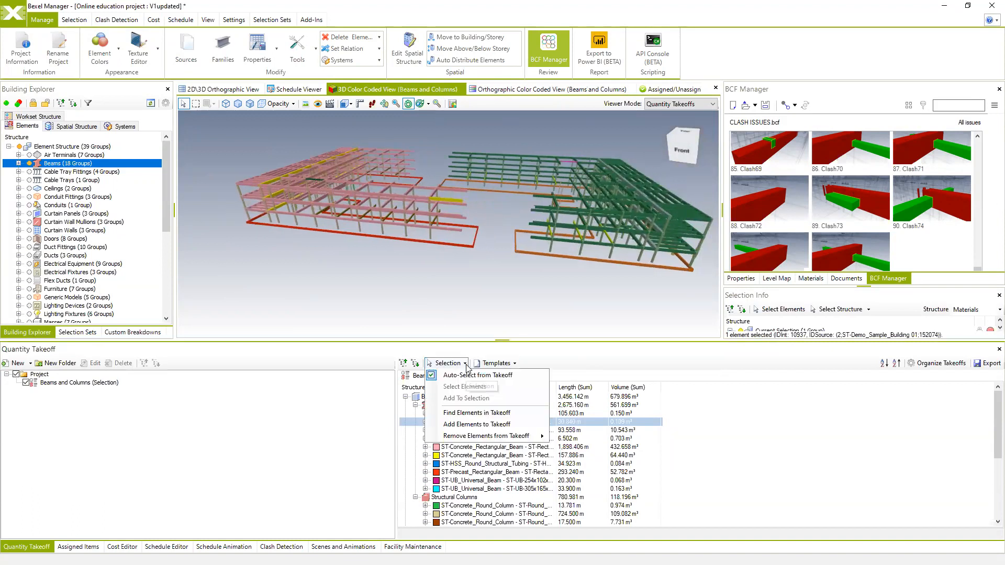
click(469, 413)
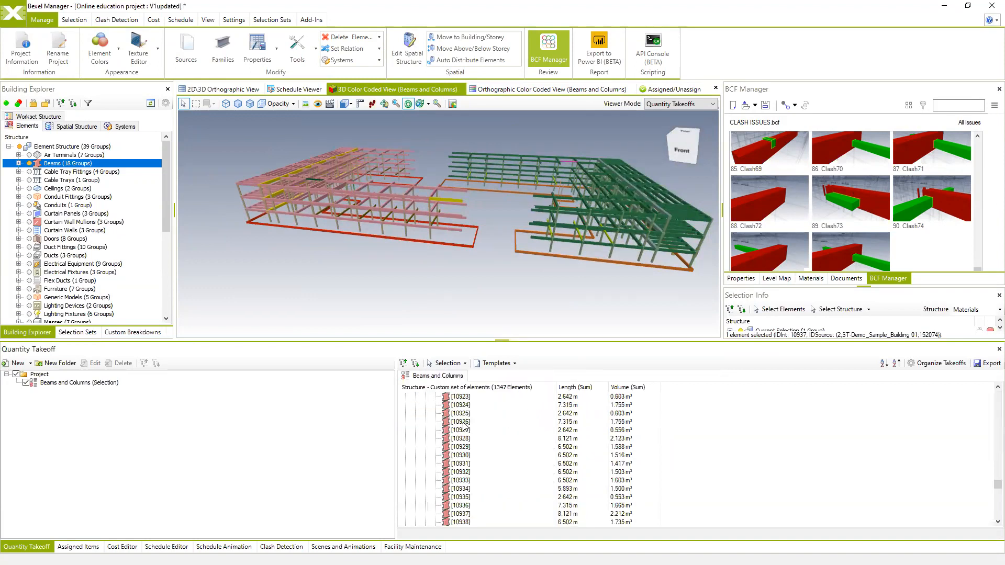
Select beams 10937 and 10933 in the takeoff list and examine where they sit in the 3D model
scroll(434, 234, up, 5)
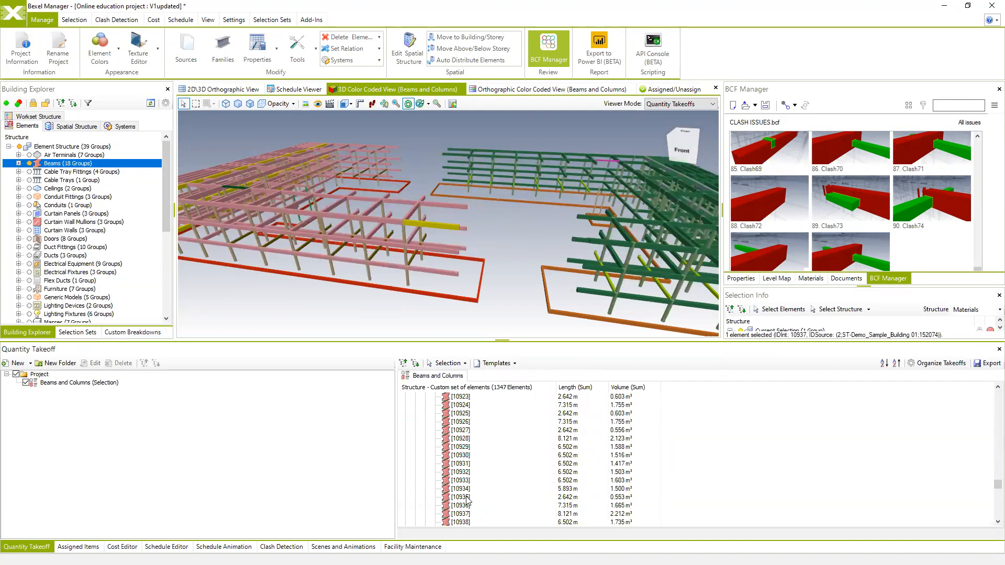
click(460, 513)
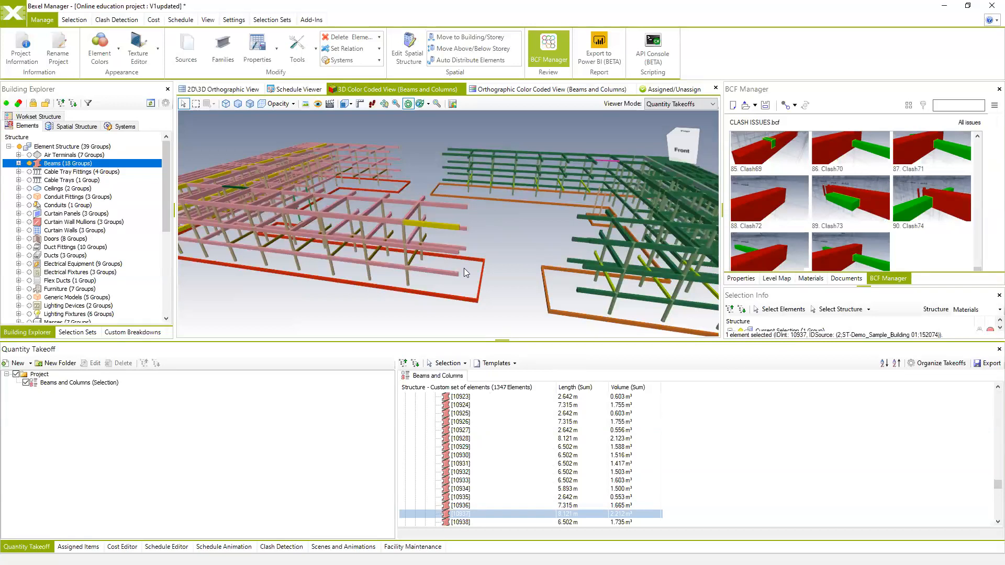
click(460, 481)
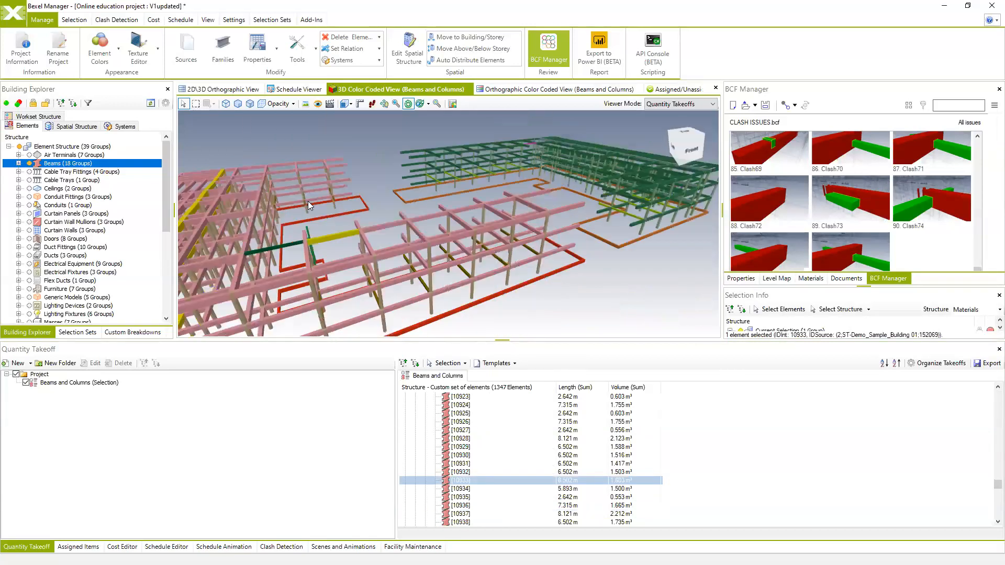
scroll(335, 203, down, 4)
middle_drag(422, 212, 531, 248)
mouse_move(531, 249)
right_down()
mouse_move(511, 252)
mouse_move(522, 255)
right_up()
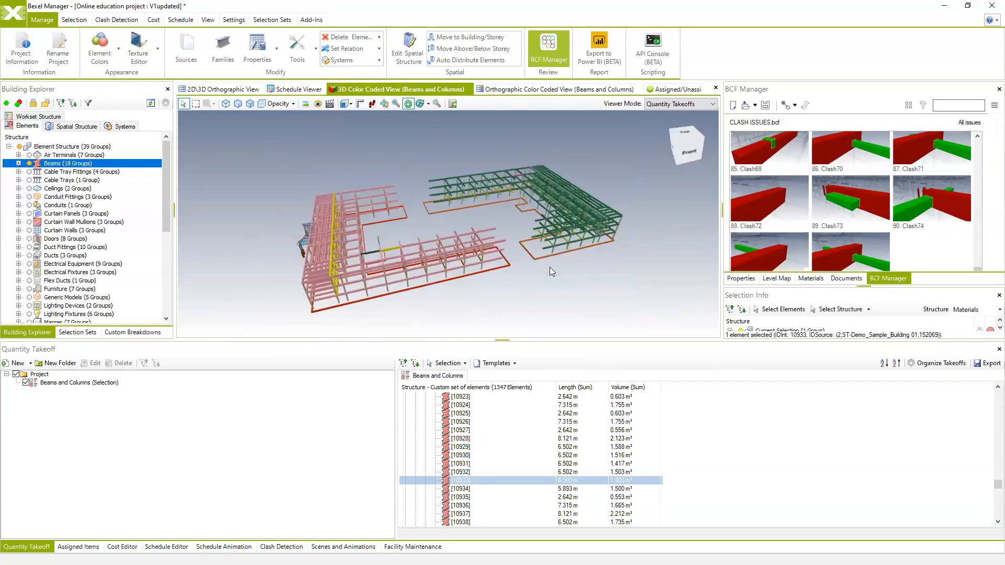
right_drag(539, 261, 531, 218)
mouse_move(499, 222)
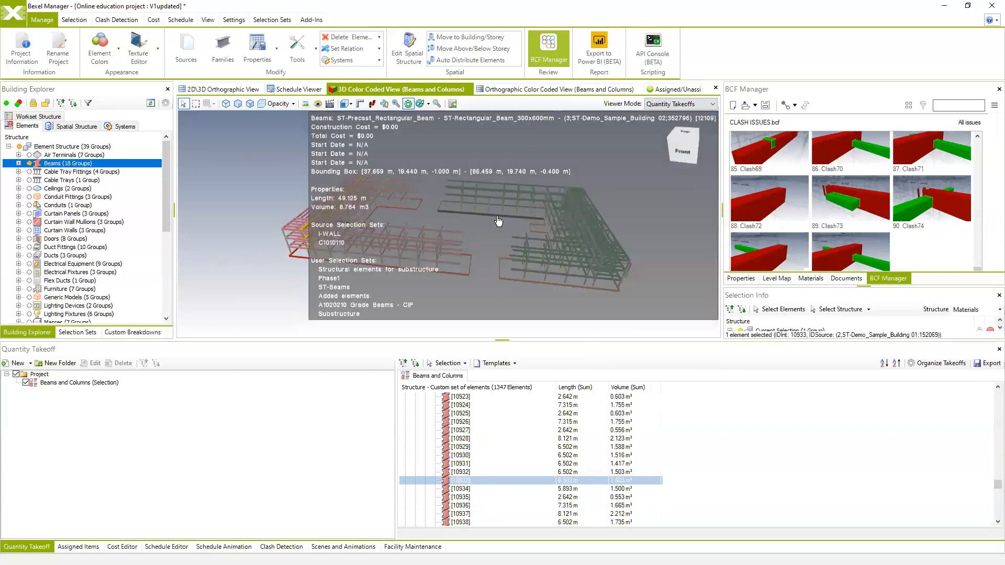
right_drag(499, 222, 482, 232)
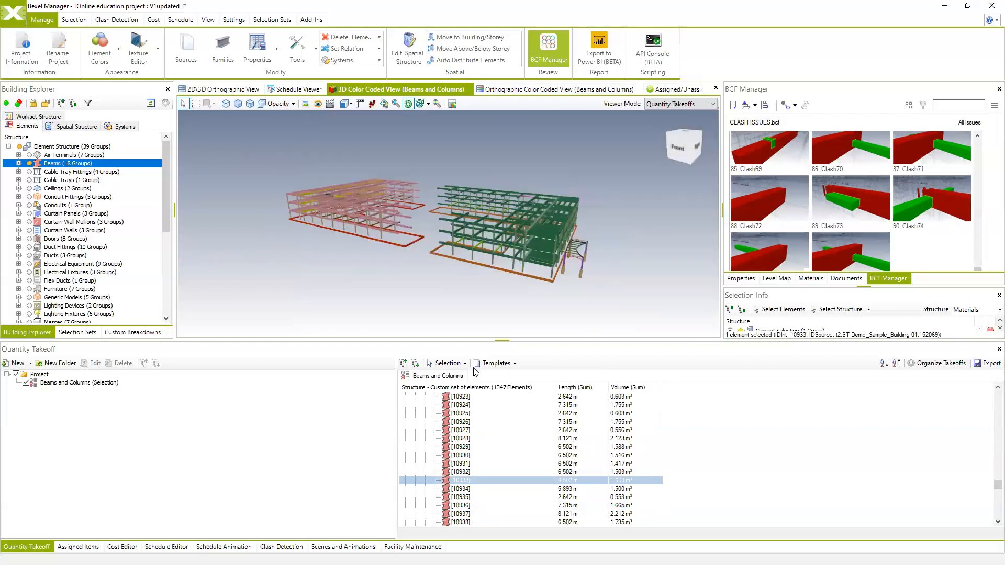
Start a blank quantity takeoff and look through building storeys and selection sets as possible element sources
click(30, 363)
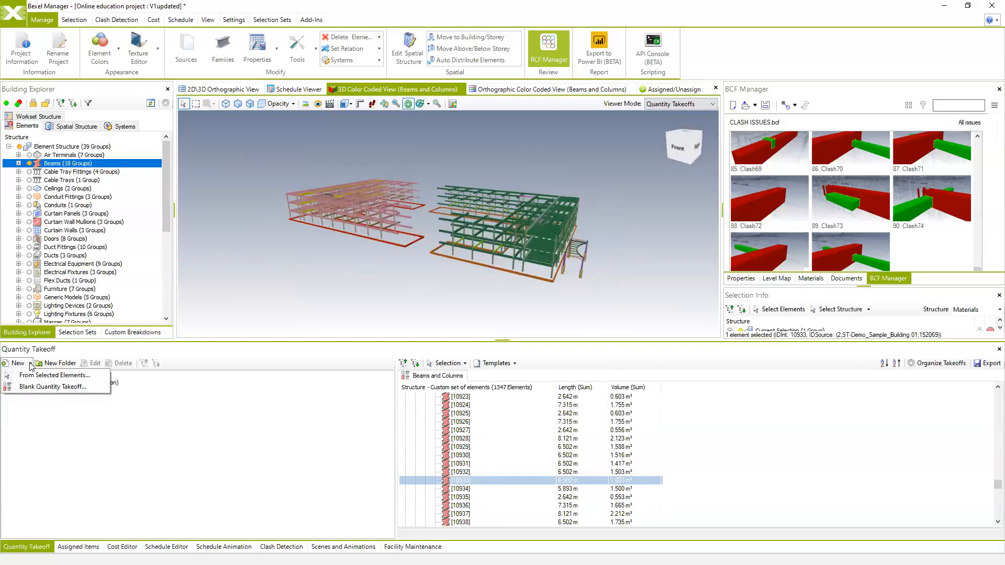
click(43, 388)
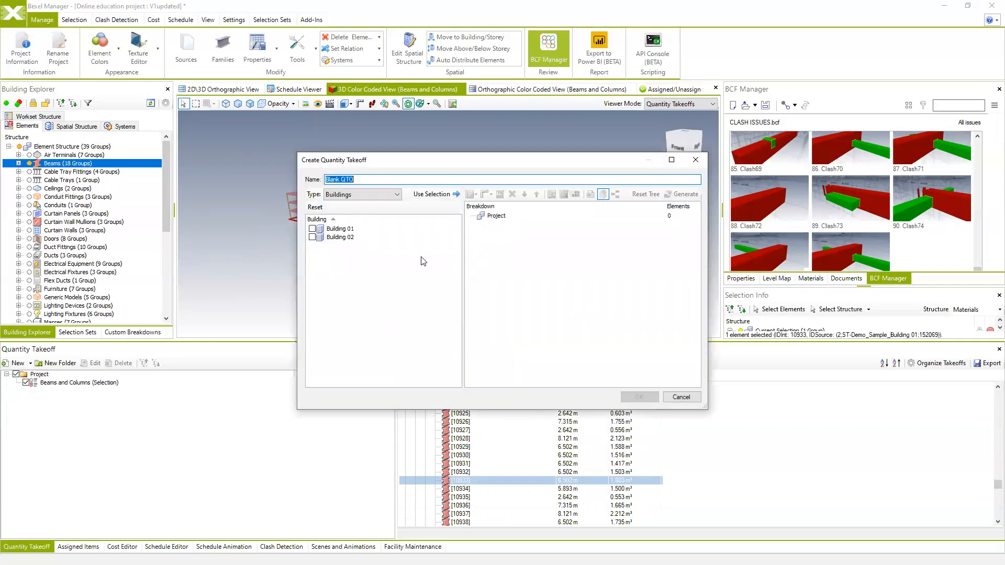
click(397, 194)
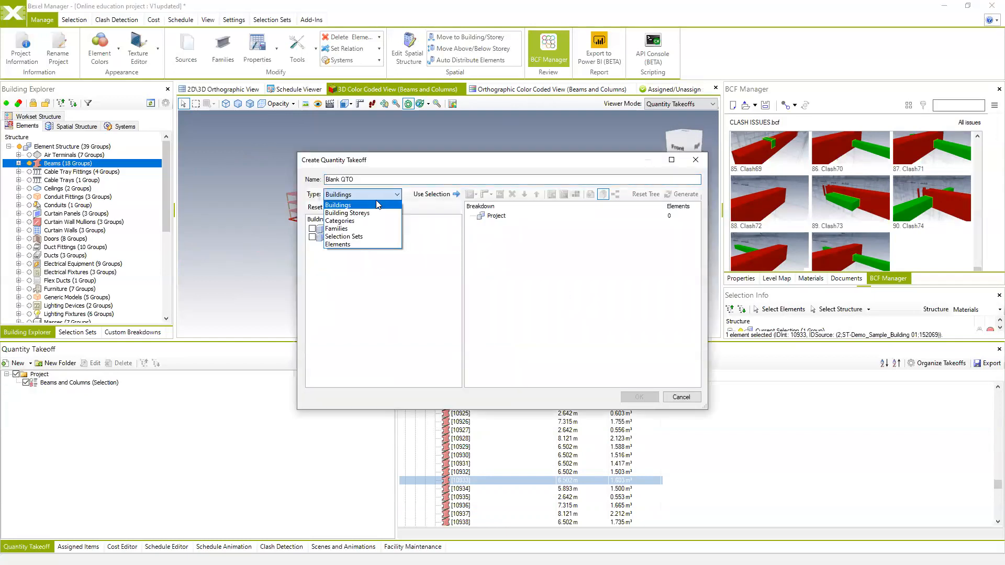
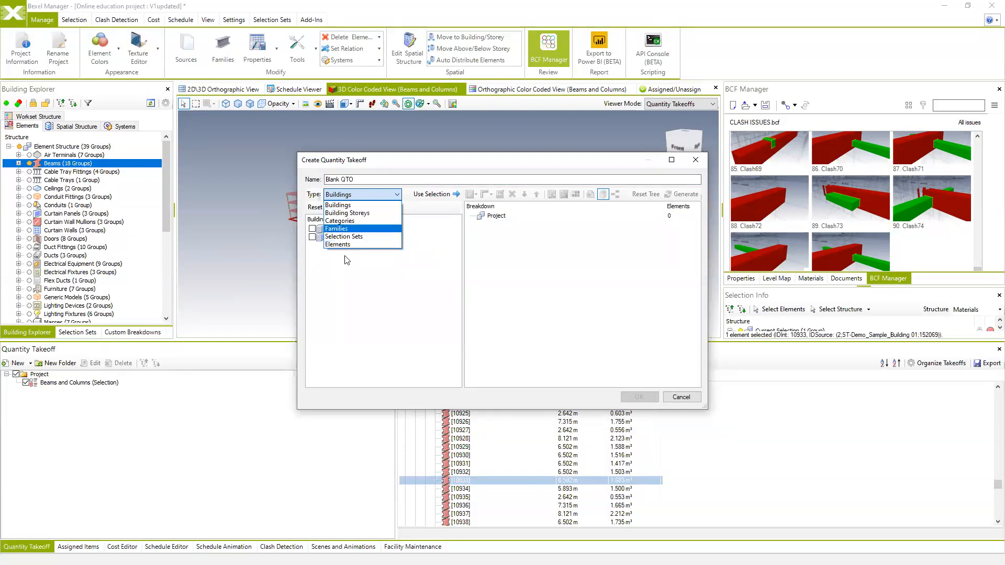
click(352, 213)
click(312, 228)
click(311, 229)
click(397, 195)
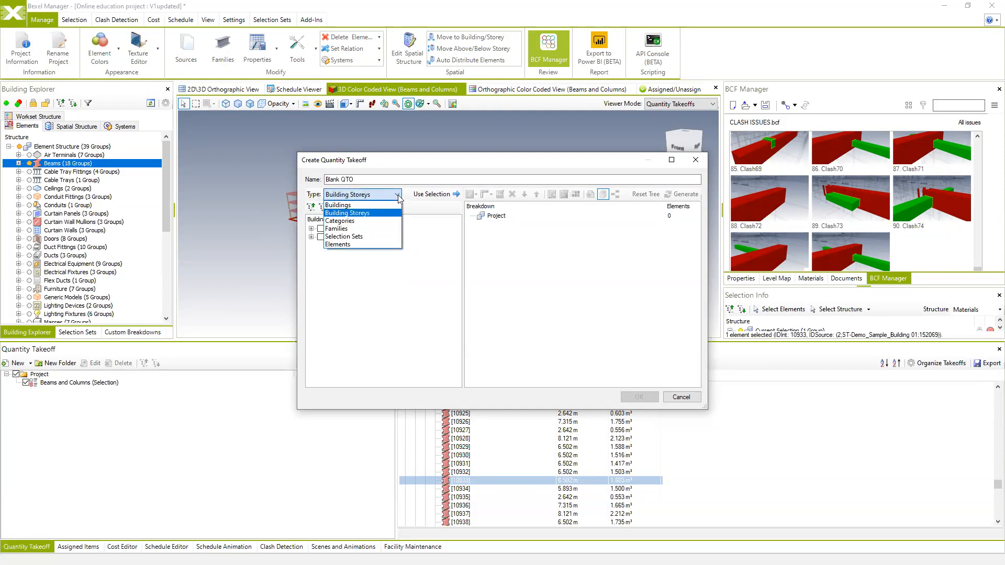
click(398, 196)
click(399, 196)
click(345, 237)
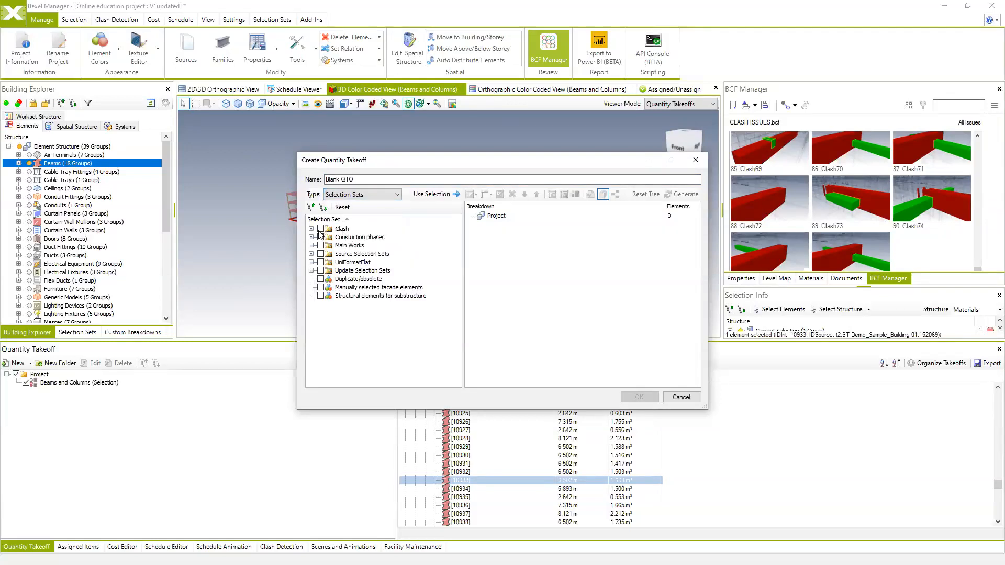
Set the takeoff's source type to Buildings and load the elements of Building 01 and Building 02 into the breakdown
click(398, 195)
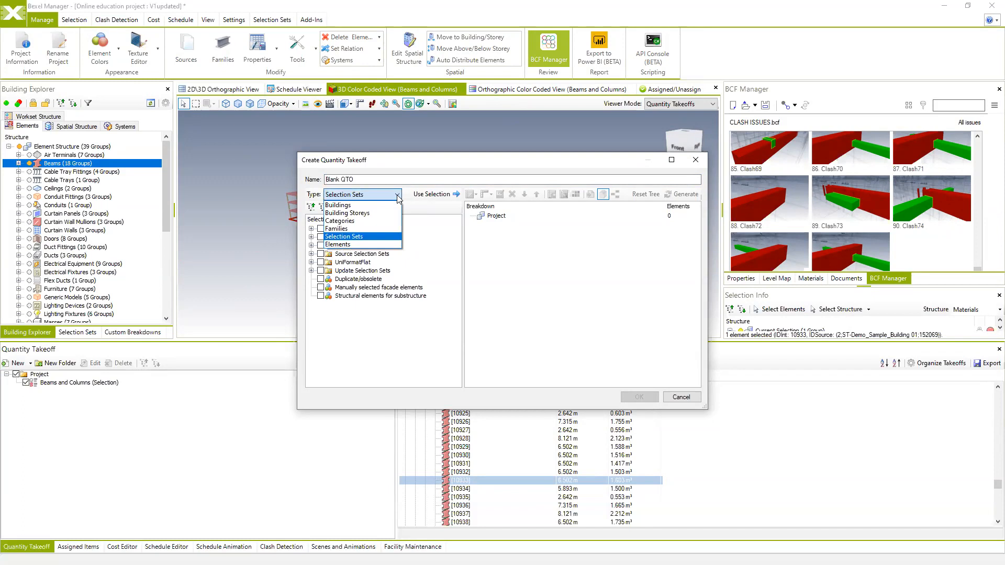
click(355, 208)
click(312, 229)
click(312, 237)
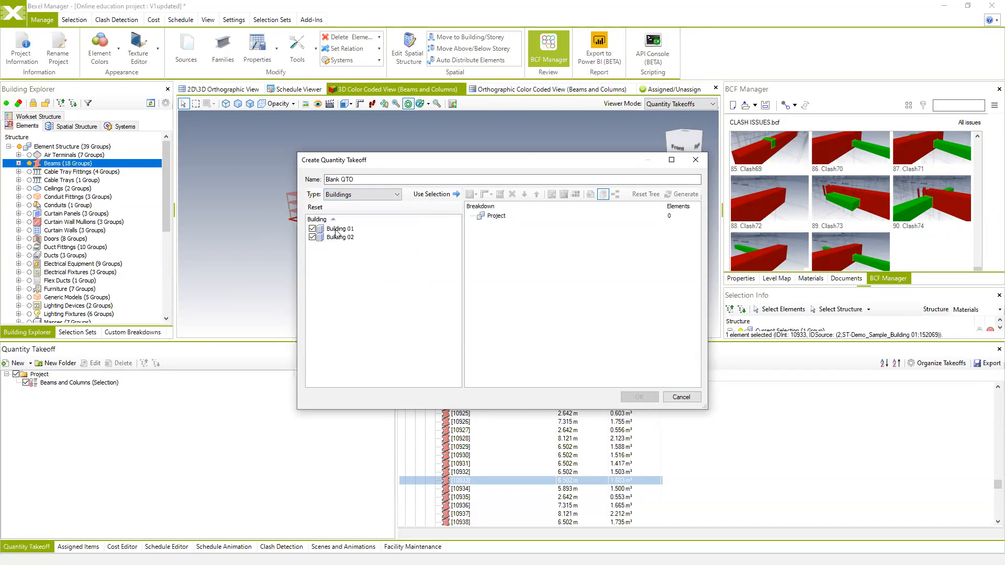
click(434, 194)
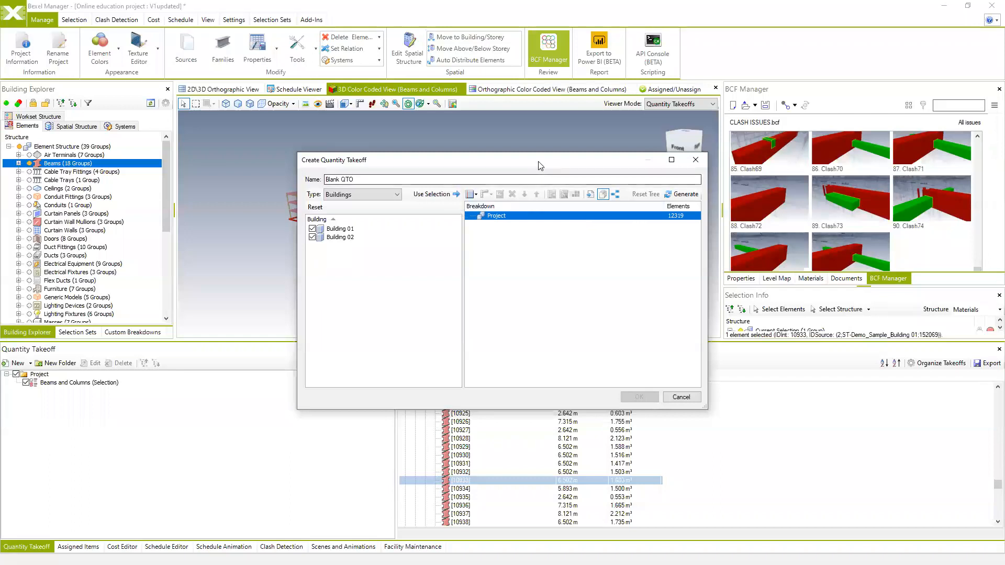
Group the project breakdown by building, with a nested grouping by category
drag(538, 166, 439, 163)
right_click(414, 214)
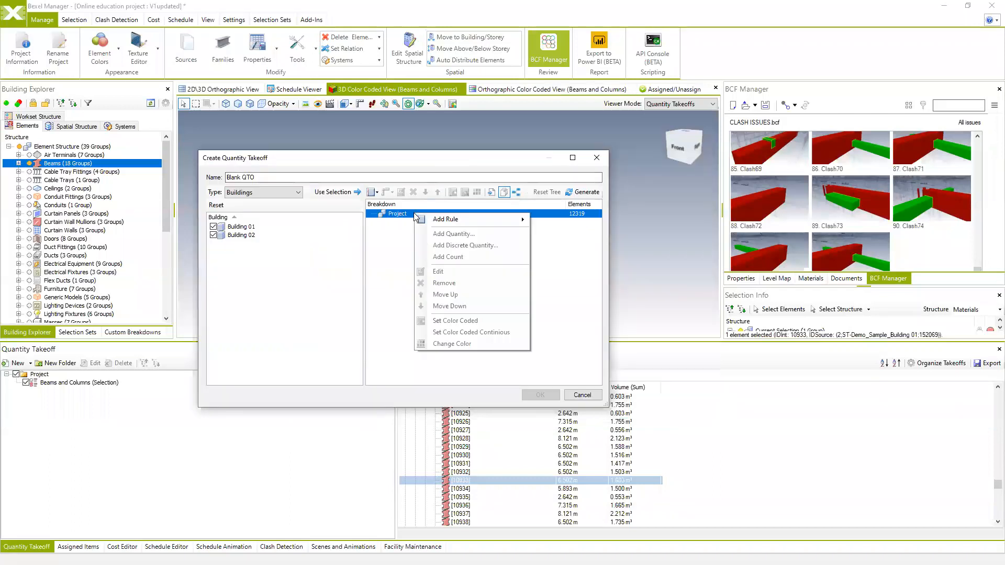
mouse_move(446, 223)
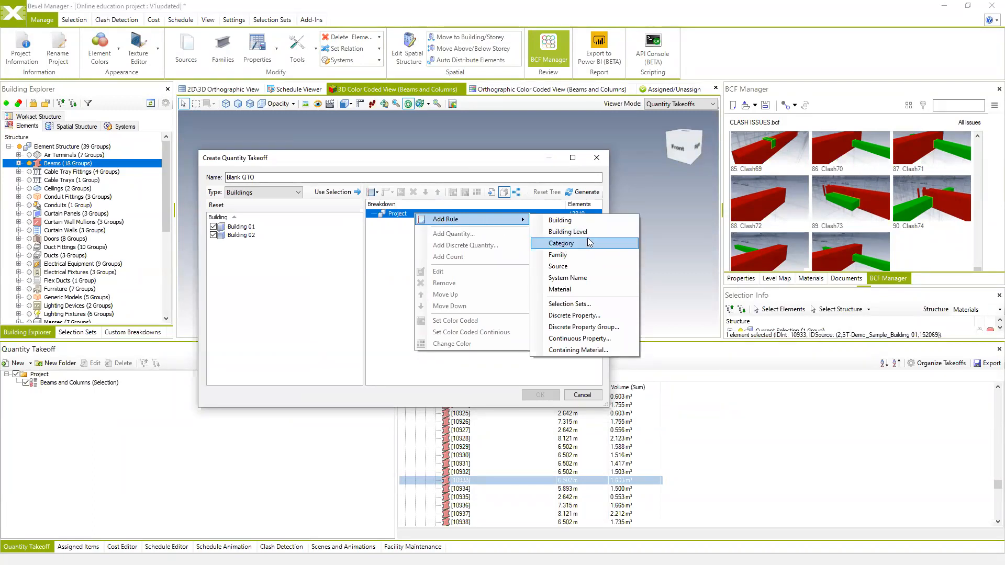
click(573, 220)
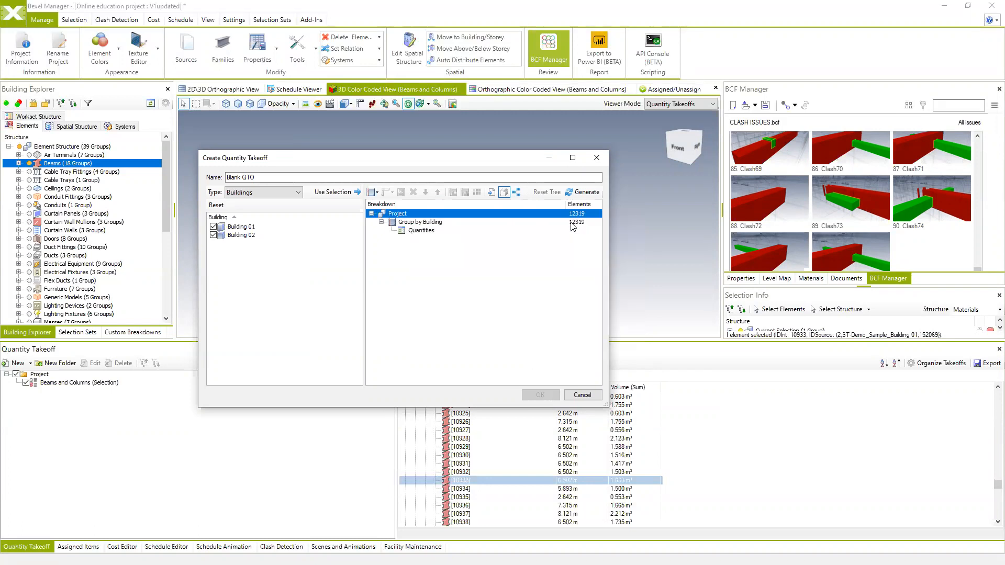
right_click(420, 225)
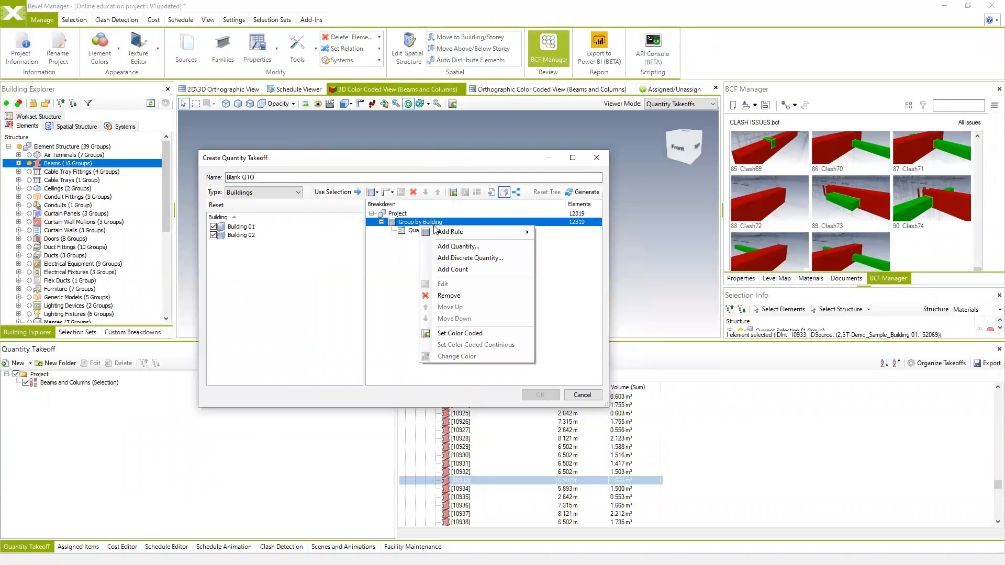
mouse_move(460, 231)
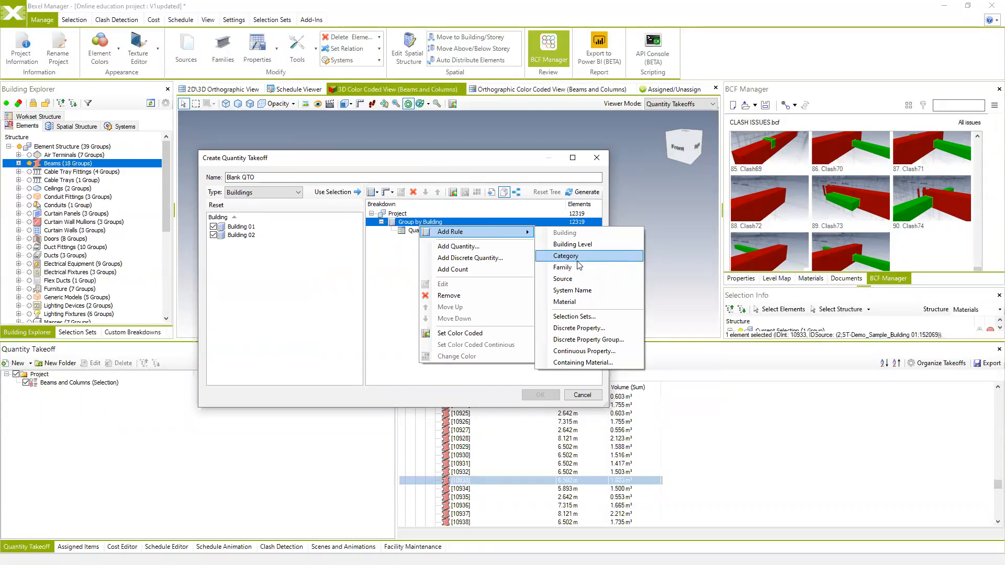
click(573, 256)
Nest a grouping by the discrete property UniFormat under the category level and color code it
click(452, 232)
right_click(451, 231)
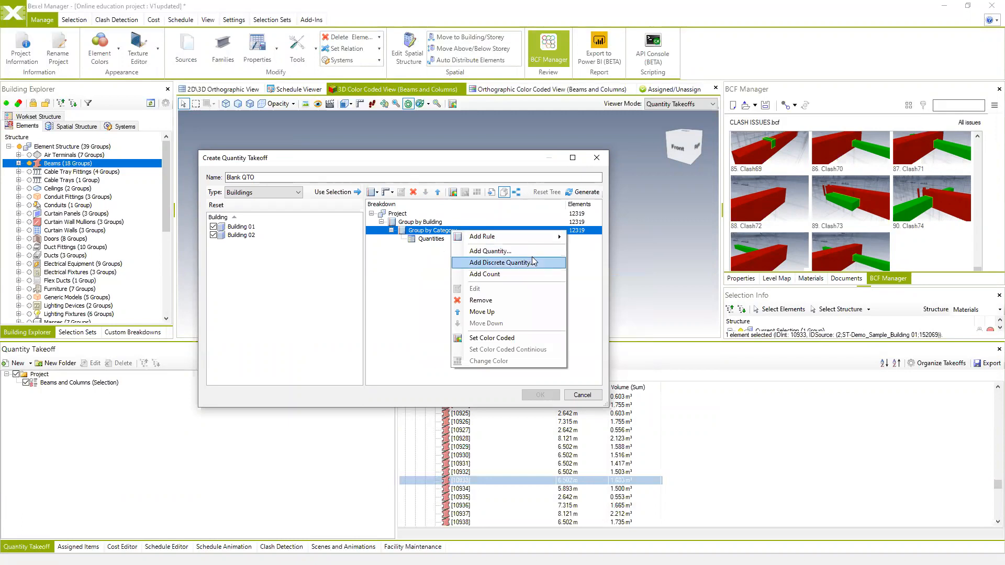
mouse_move(532, 244)
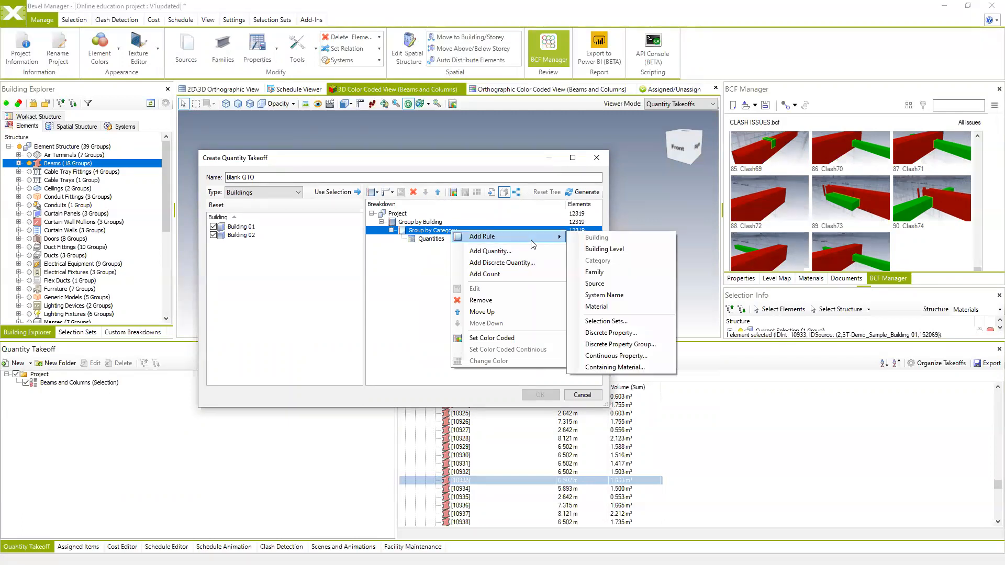
click(610, 333)
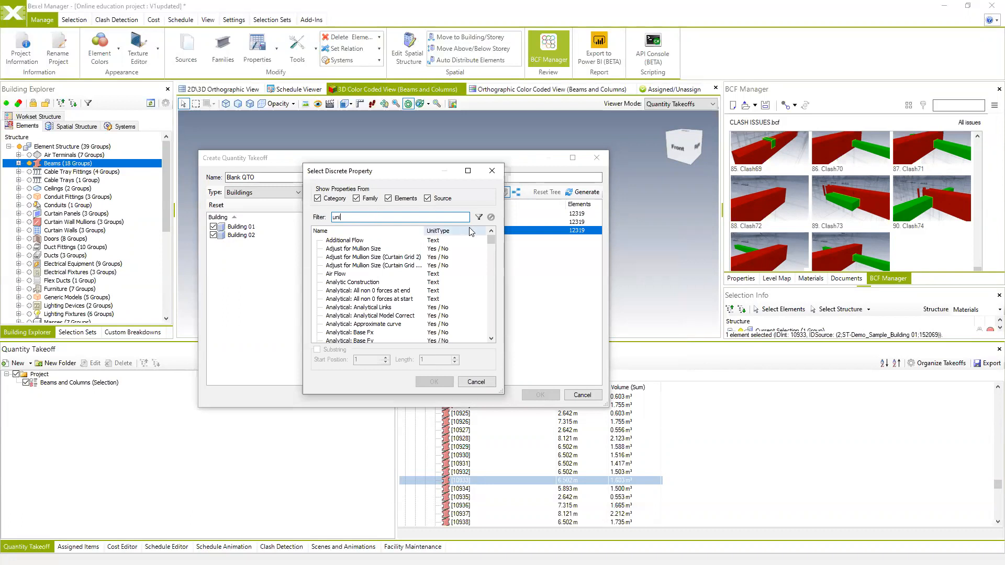
click(479, 217)
click(335, 242)
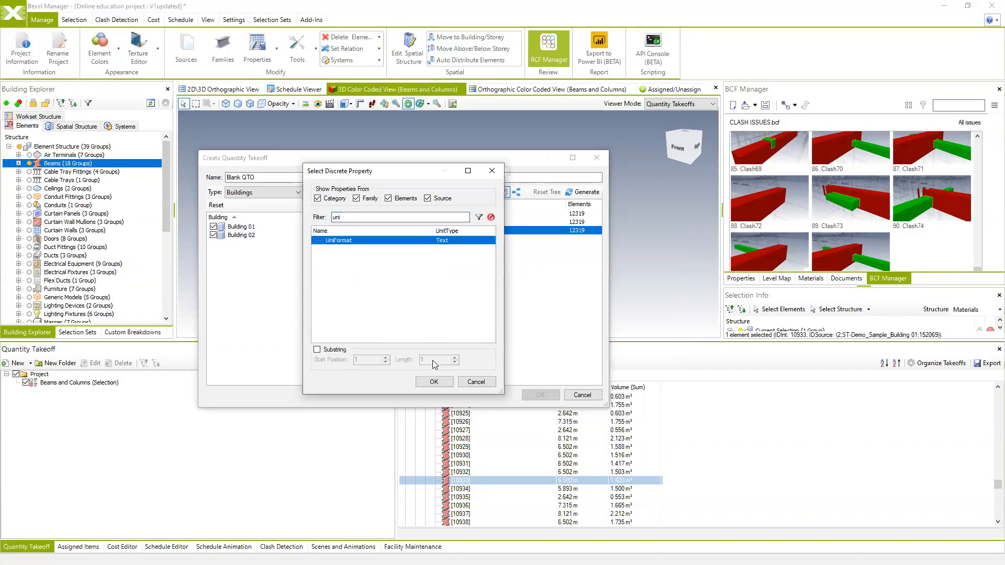
click(434, 382)
click(446, 240)
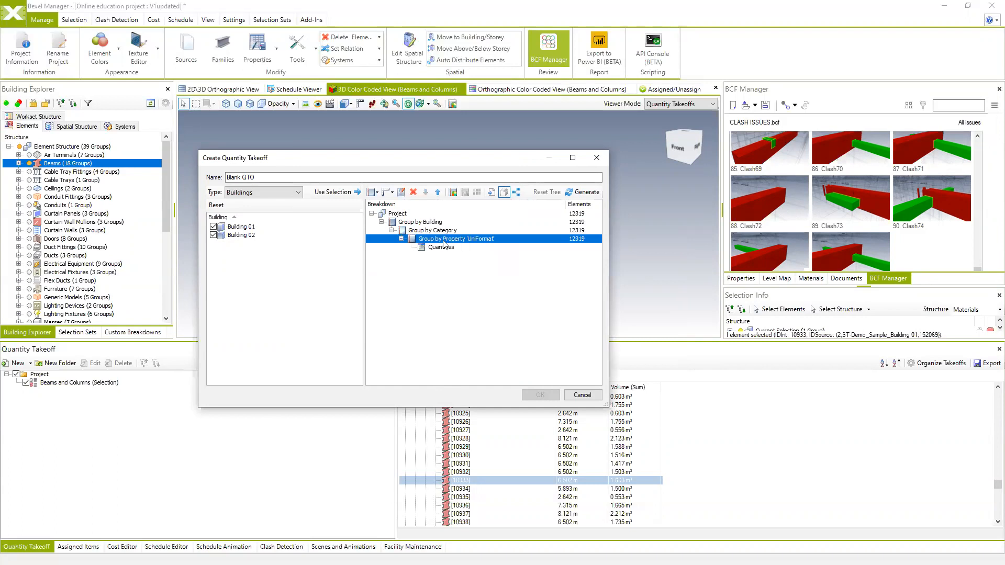
click(452, 192)
Add the Area quantity to the breakdown with Sum as its aggregate function
click(437, 249)
right_click(436, 248)
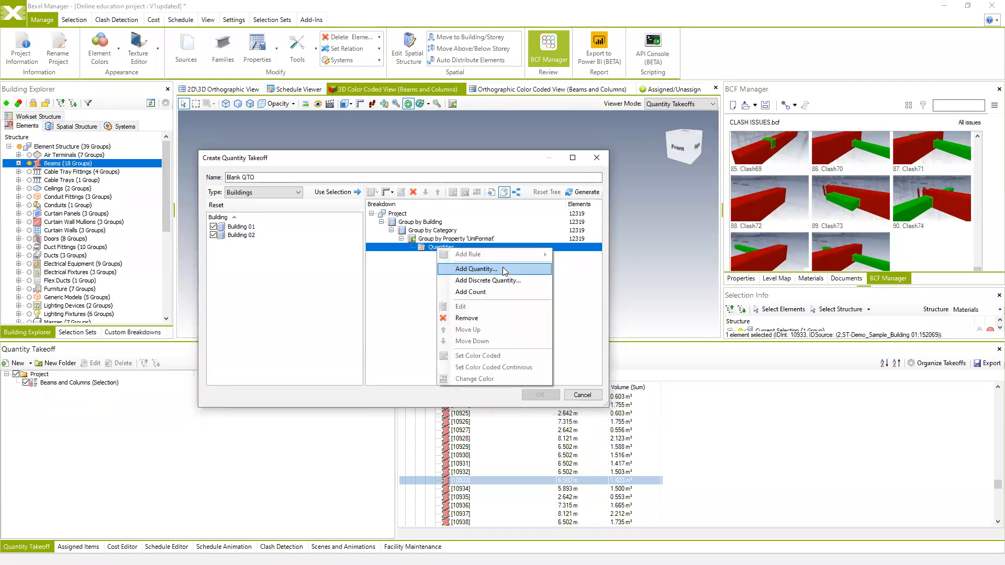
click(502, 268)
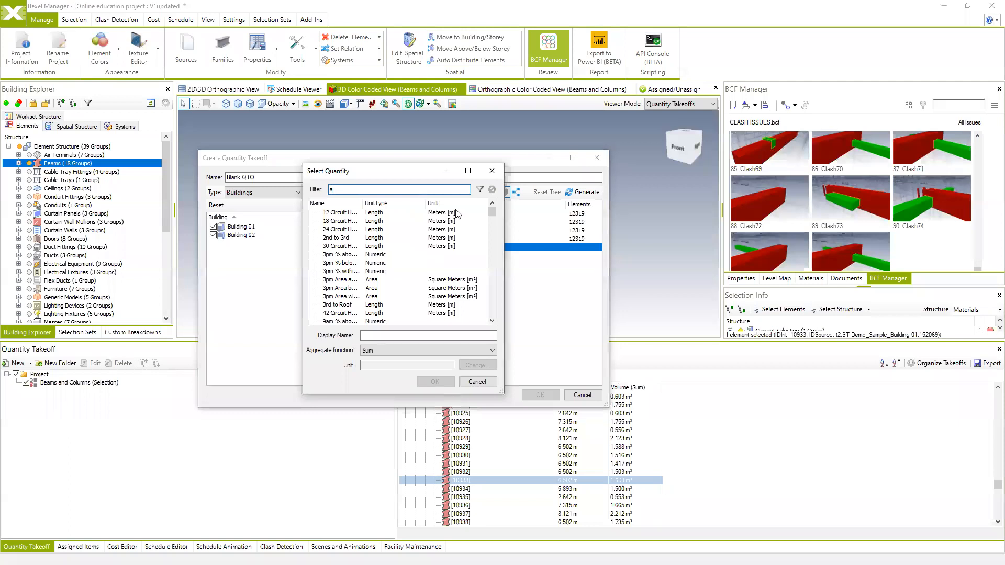
click(479, 190)
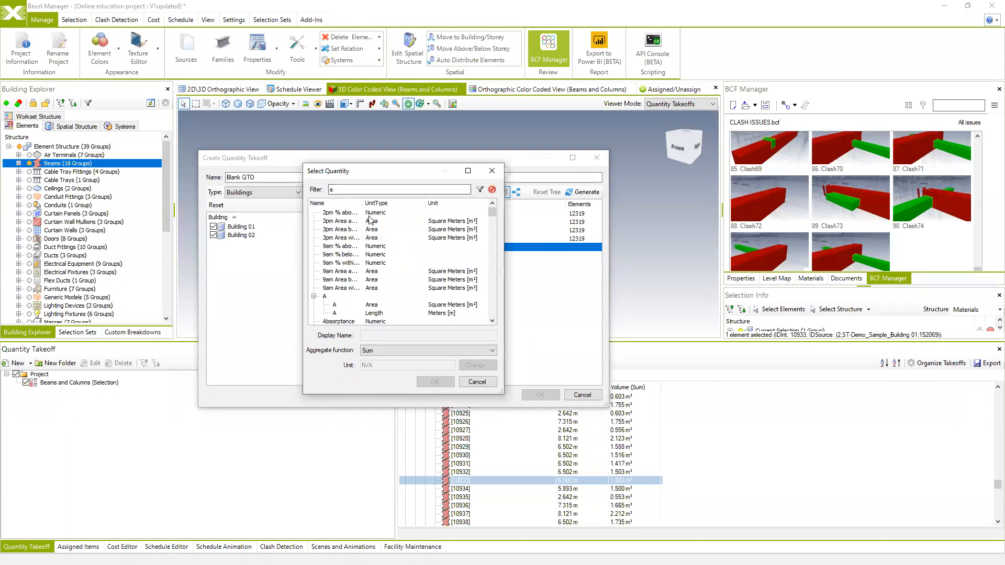
click(350, 191)
text(r)
click(480, 189)
scroll(347, 261, down, 3)
click(338, 321)
click(435, 382)
Add the Volume quantity in cubic meters to the breakdown, aggregated as Sum
click(445, 248)
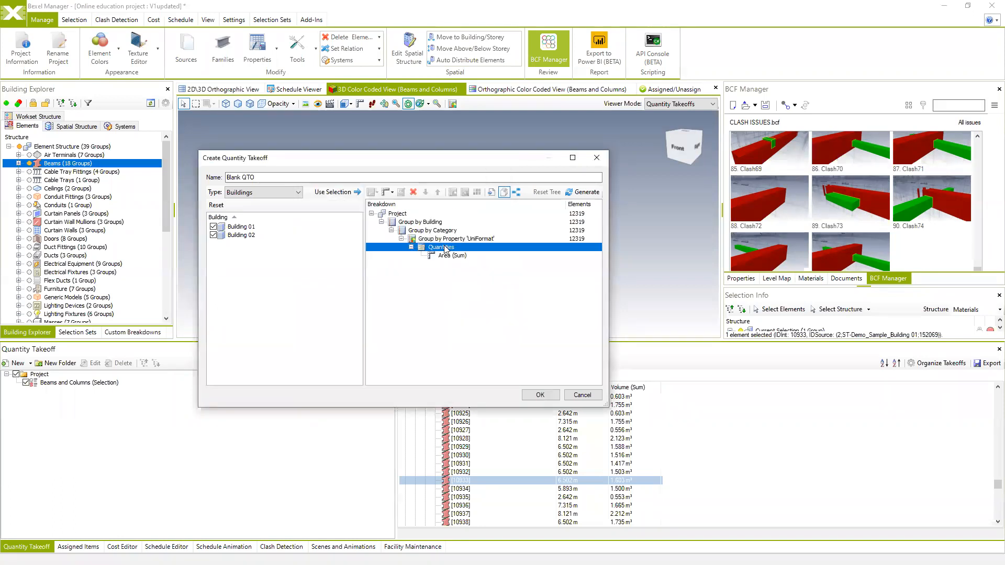
right_click(444, 247)
click(458, 253)
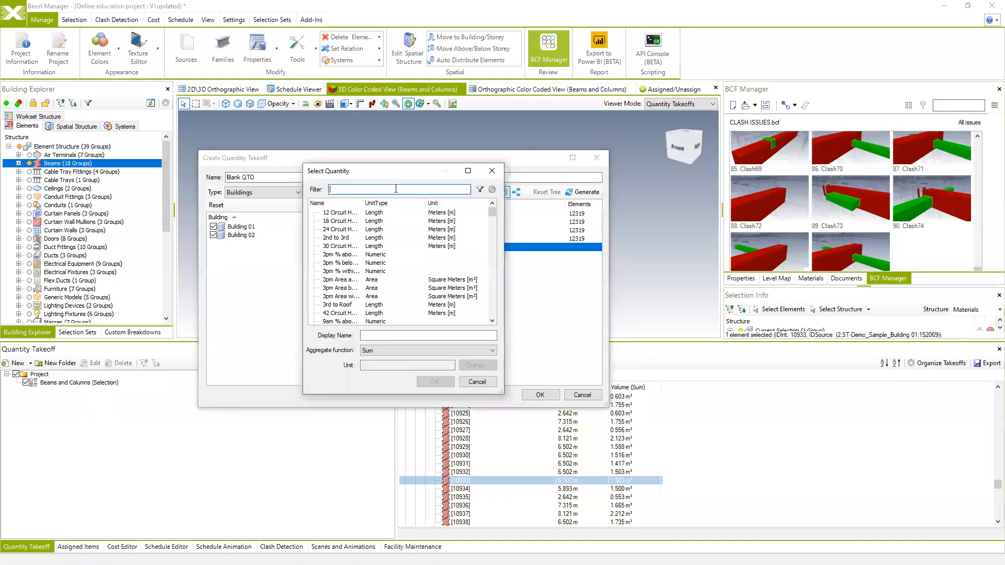
click(479, 189)
click(337, 304)
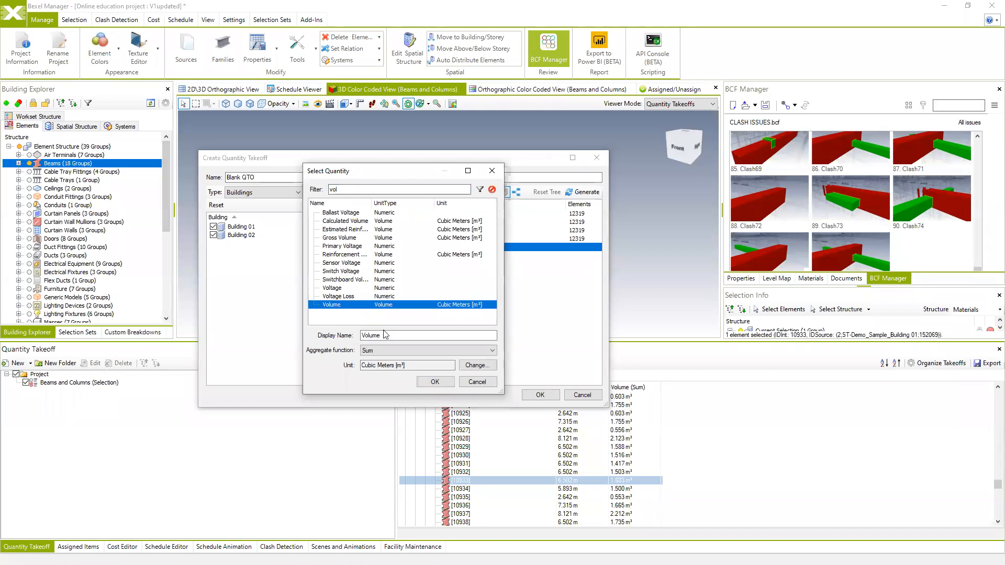
click(435, 382)
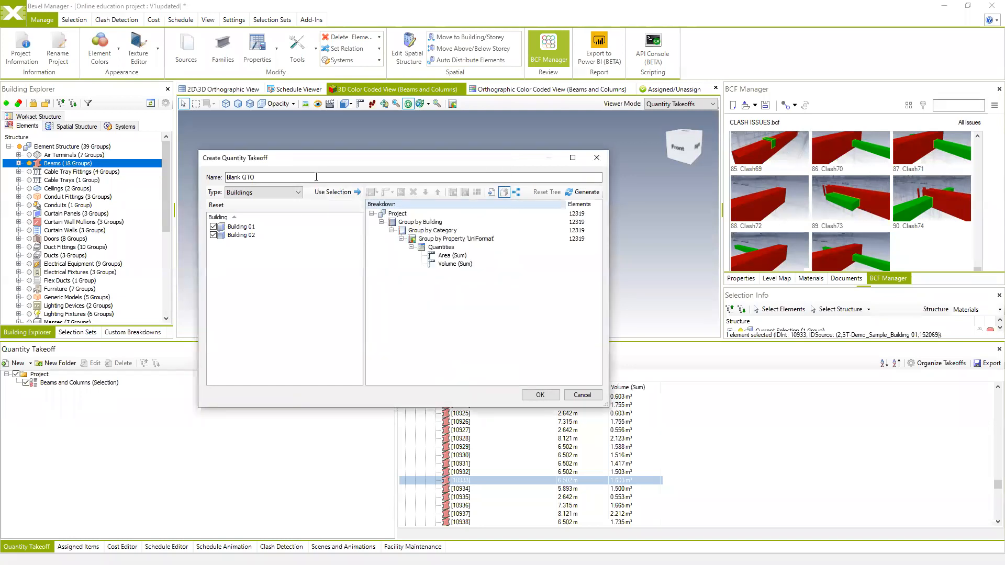
Add the Length quantity to the breakdown, aggregated as Sum
right_click(441, 248)
key(Escape)
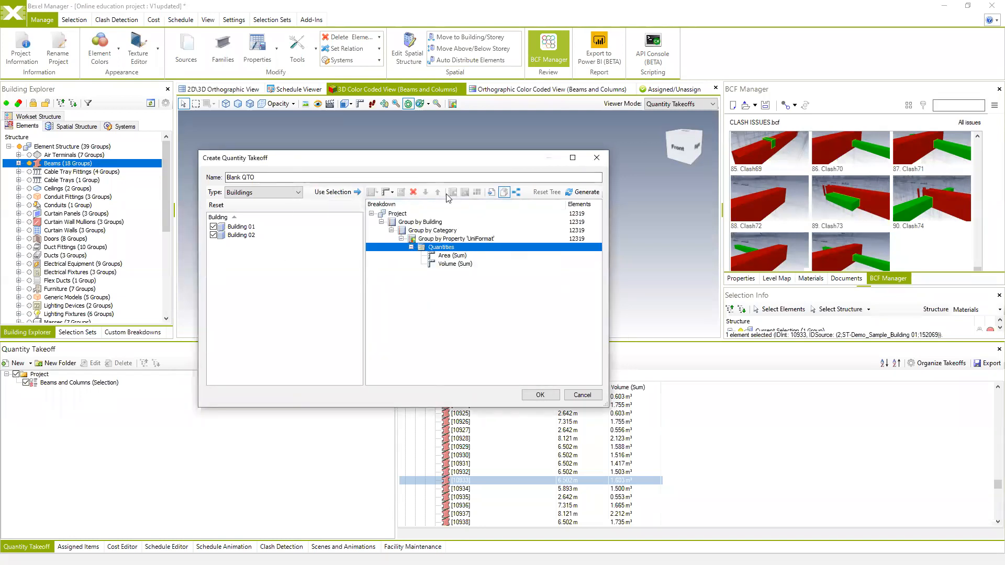
click(450, 192)
text(len)
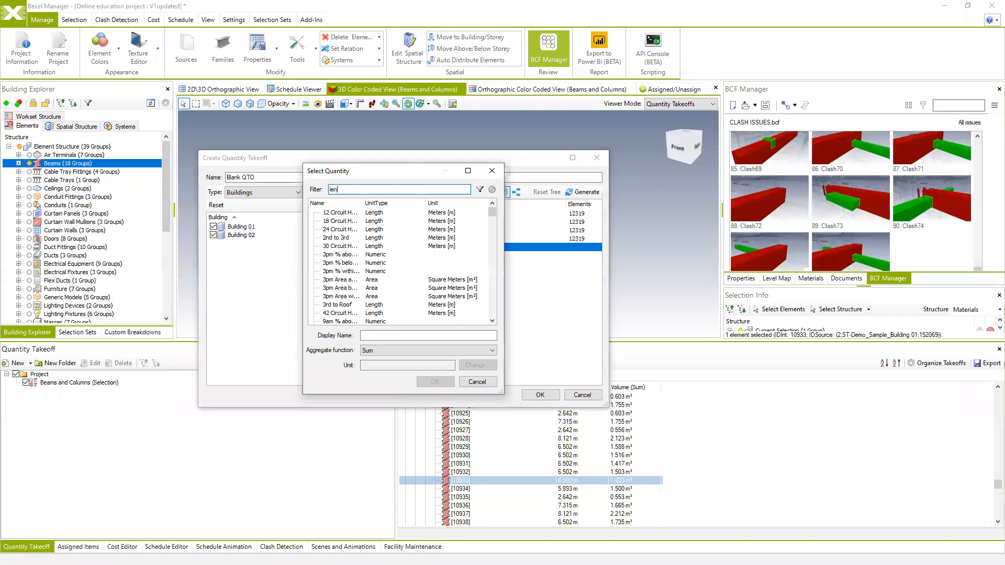
scroll(372, 287, down, 5)
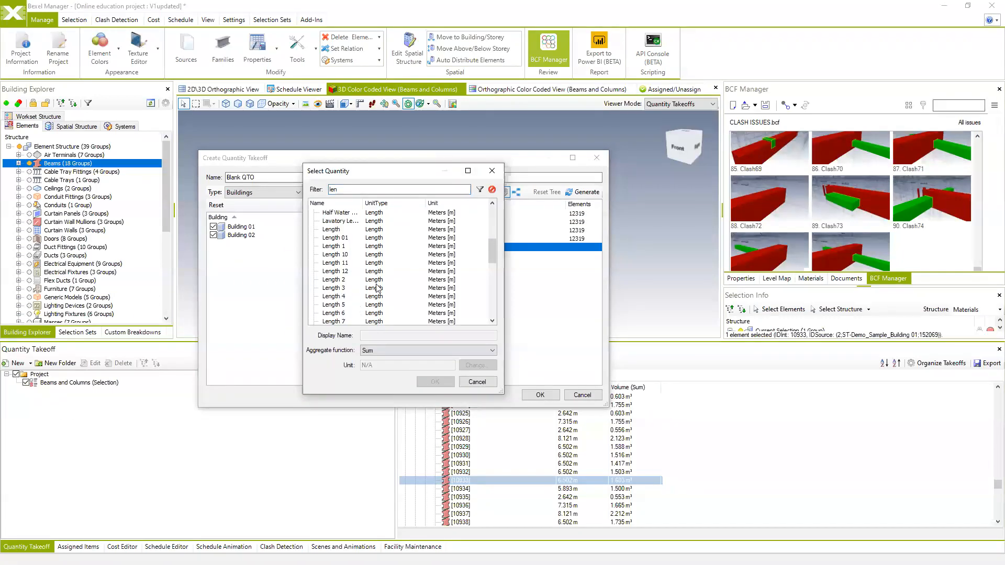
click(330, 230)
click(435, 381)
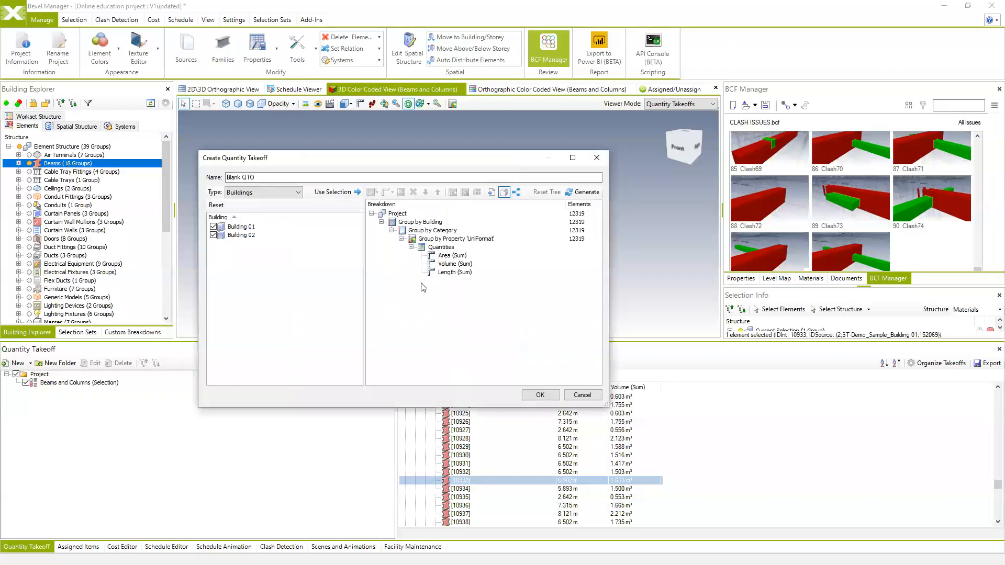
Add an element count to the UniFormat grouping's quantities
click(428, 240)
right_click(428, 239)
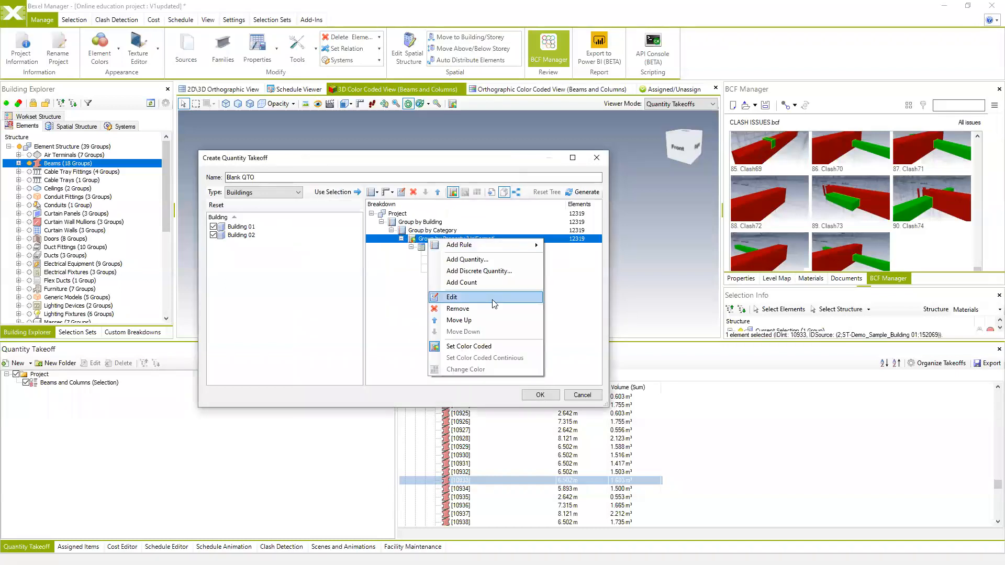
click(477, 283)
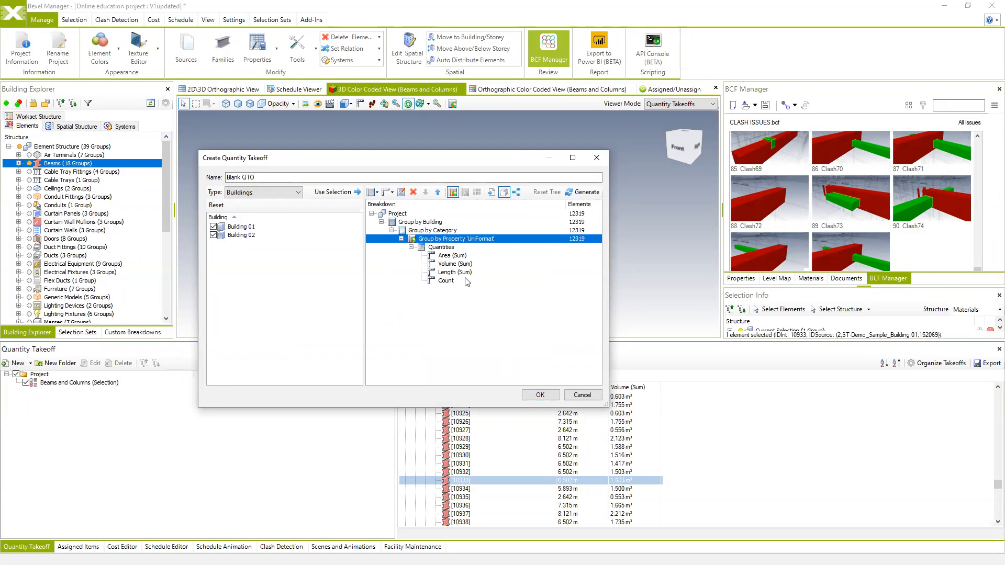
Name the takeoff "QTO ENTIRE PROJECT BASED on Uniformat" and create it
triple_click(293, 178)
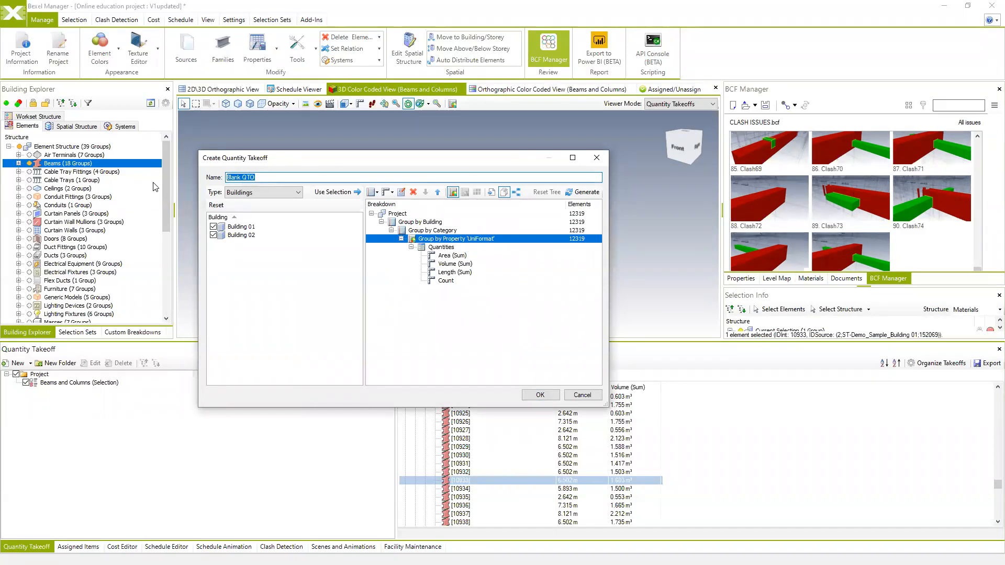
text(QTO ENTIRE PROJECT BASED)
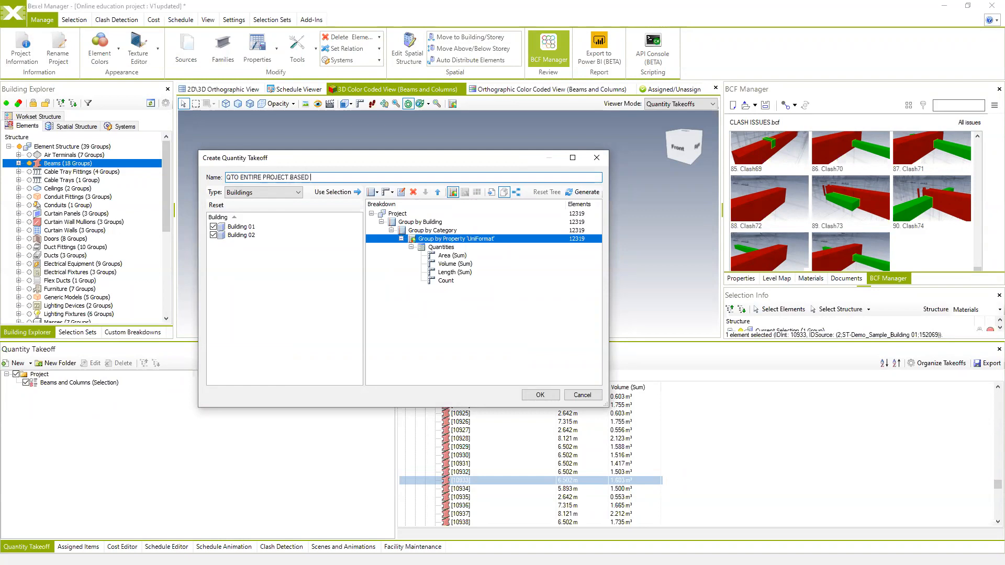
text( on Uniformat)
click(540, 395)
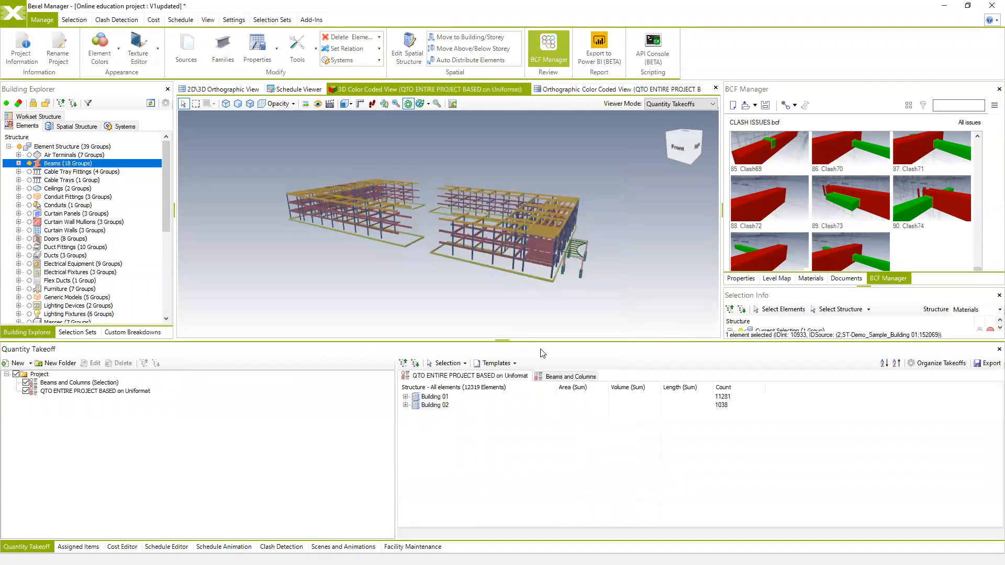
Show the entire element structure in the 3D color coded view of the new takeoff
drag(484, 286, 443, 275)
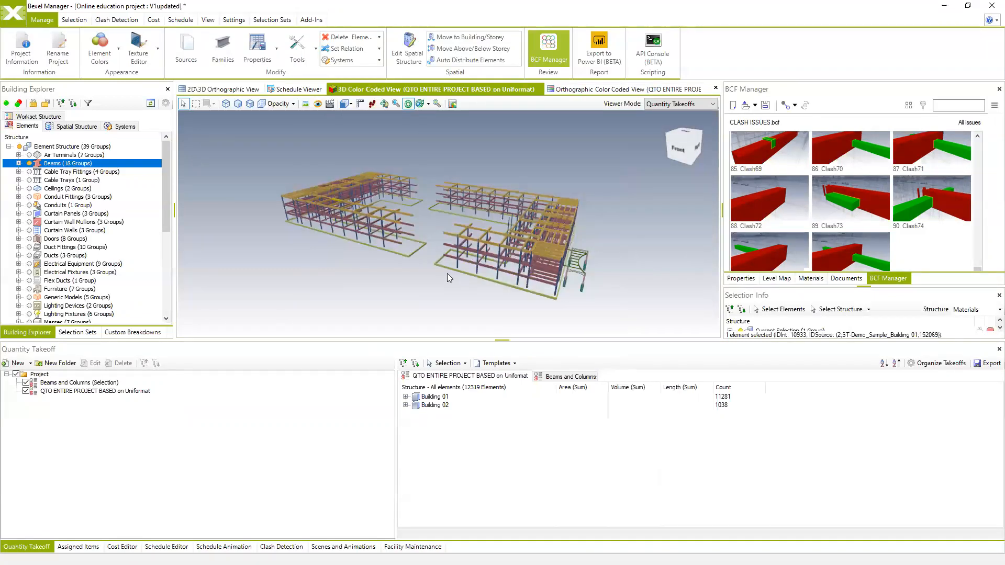
click(19, 147)
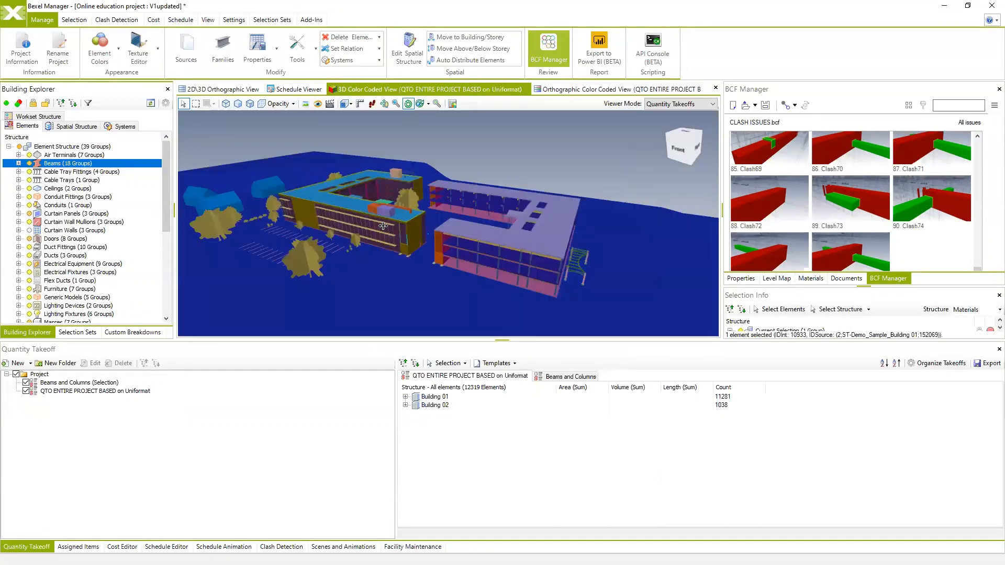
drag(436, 237, 456, 229)
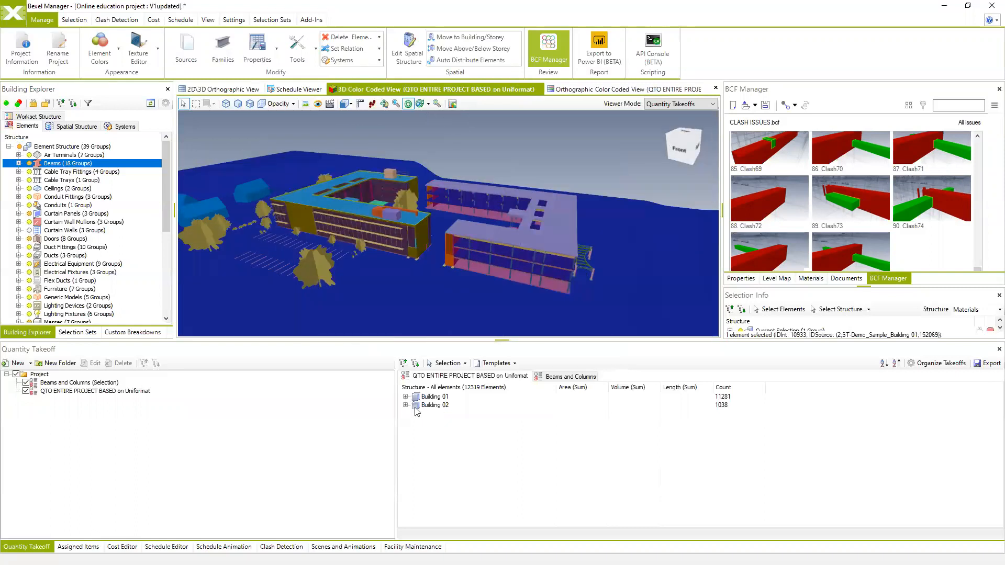
Expand both buildings and Building 01's Air Terminals, Beams and Cable Tray Fittings to examine their quantities by UniFormat code
click(405, 406)
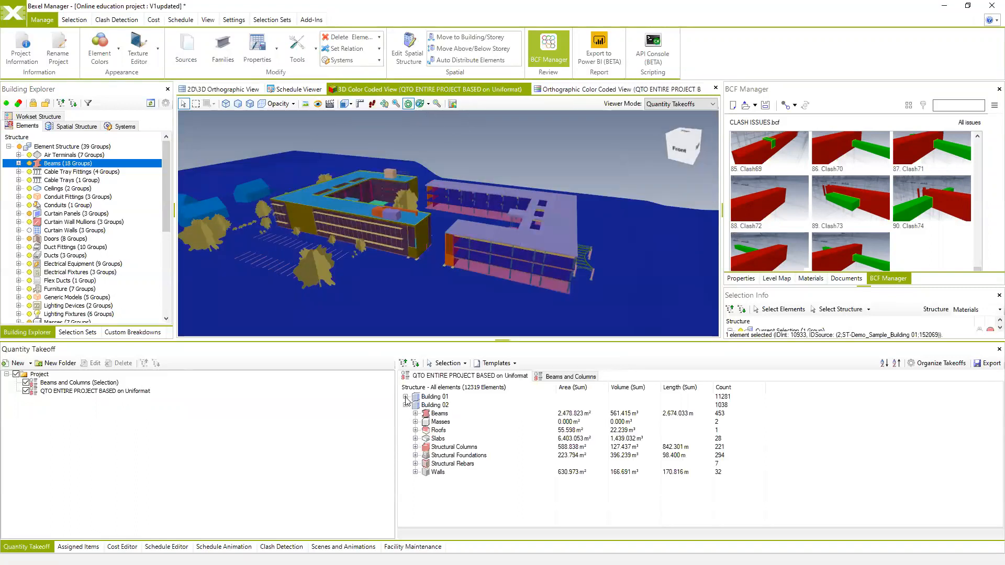
click(406, 397)
scroll(417, 400, down, 2)
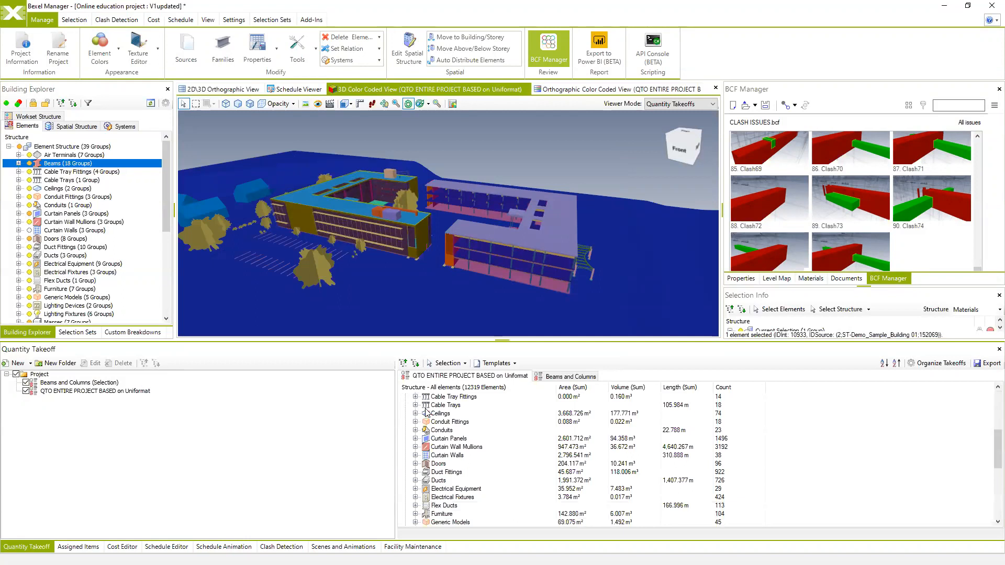
scroll(420, 410, up, 1)
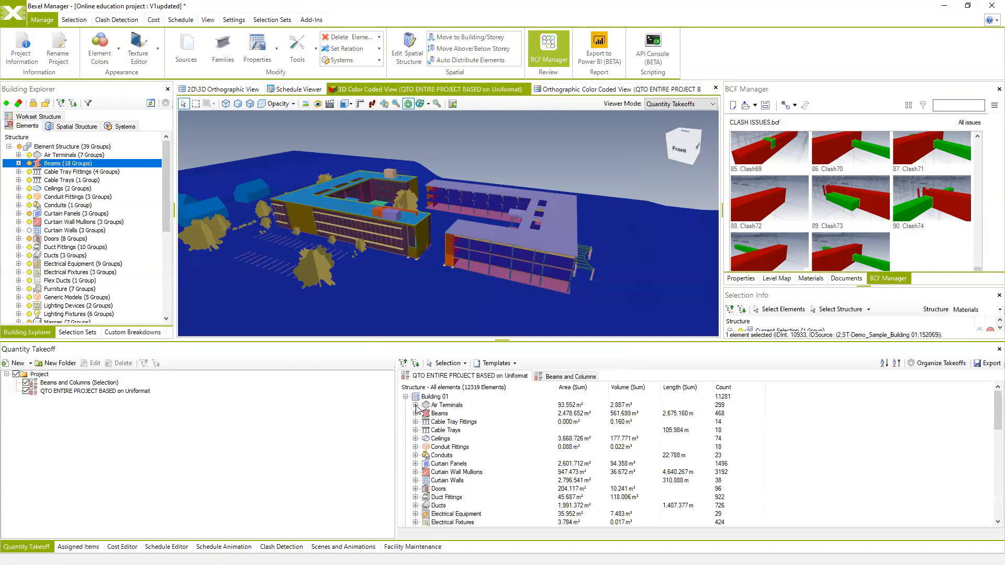
click(415, 405)
click(416, 430)
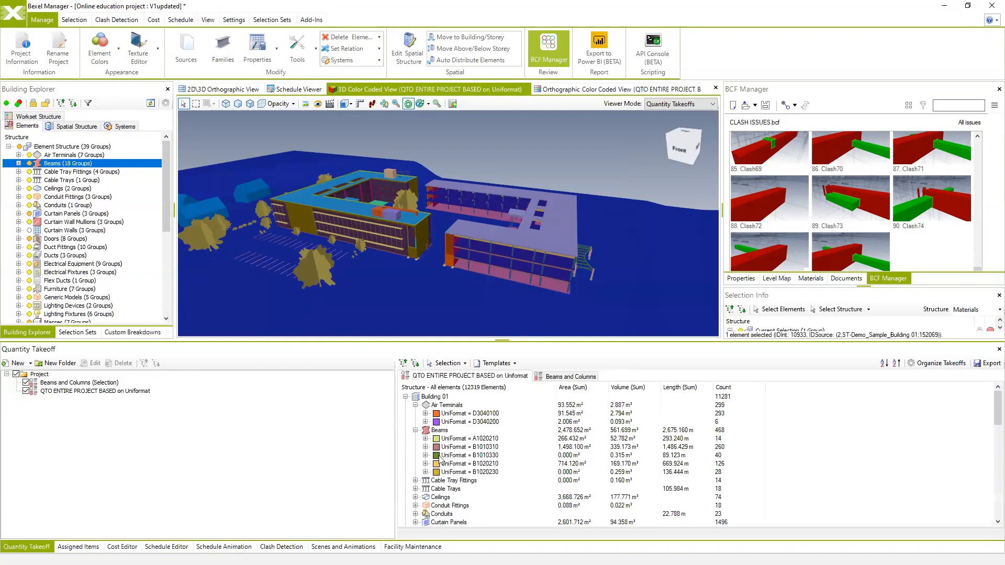
click(415, 480)
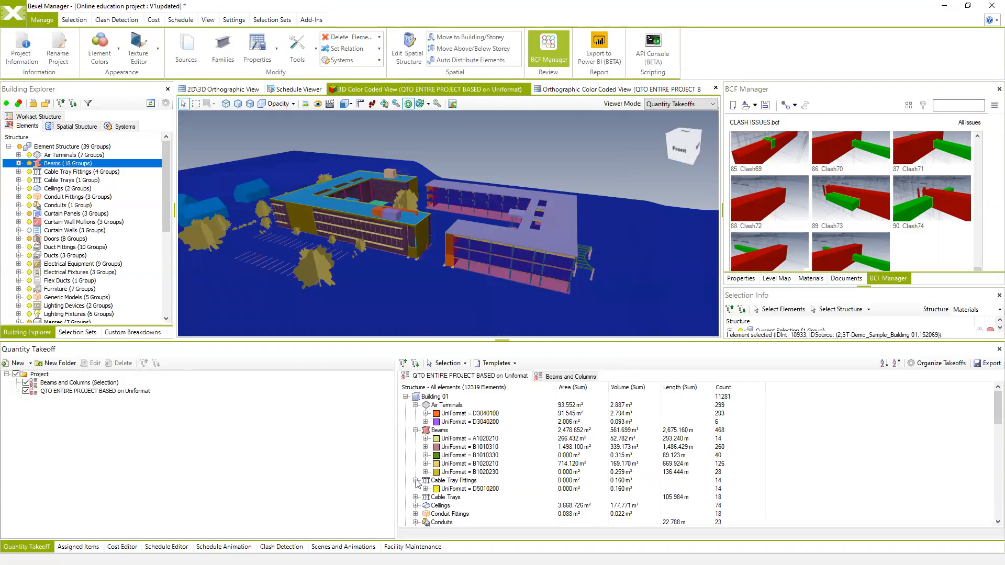
Edit the UniFormat takeoff so that the UniFormat property grouping comes above the category grouping in the breakdown
right_click(429, 376)
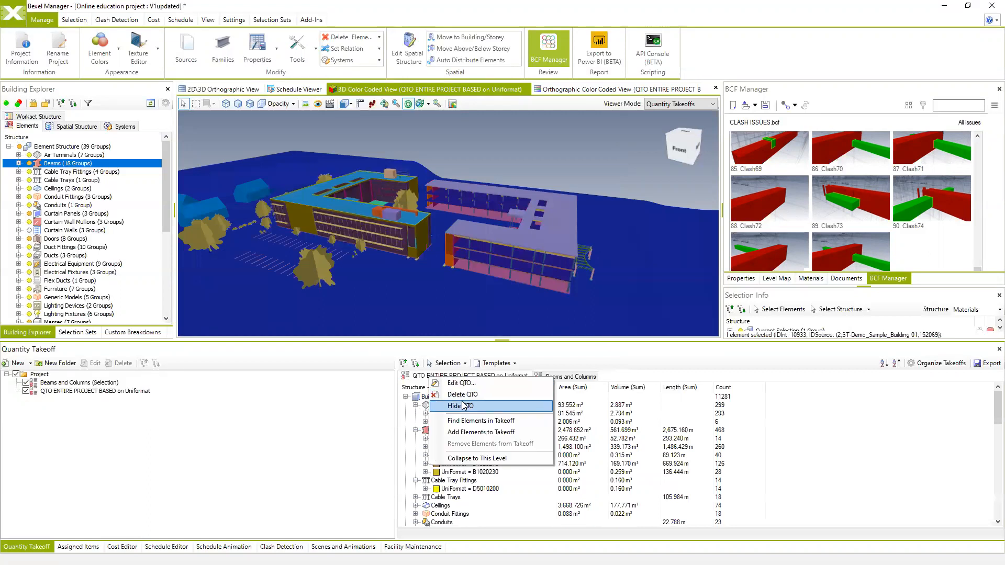
click(482, 376)
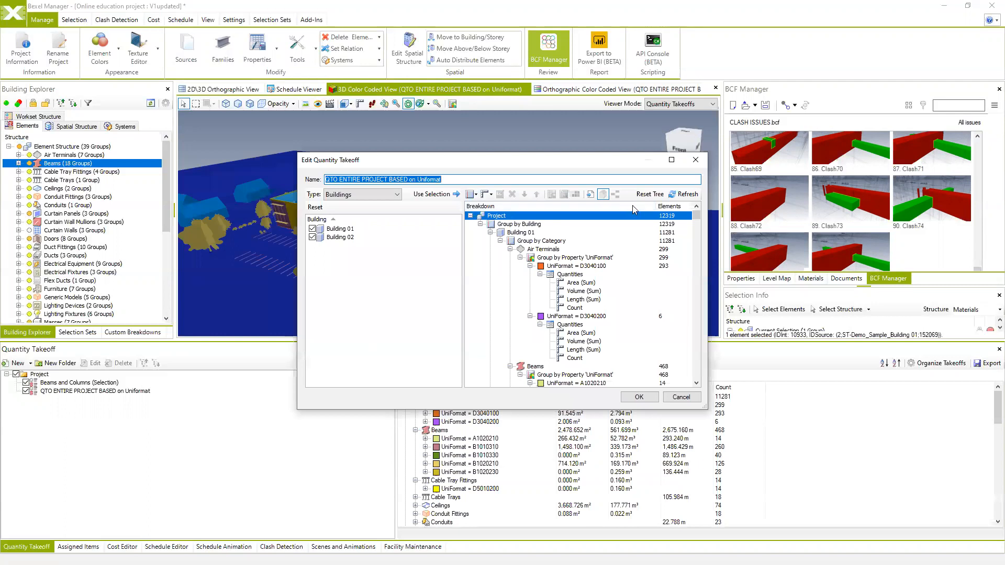
click(555, 241)
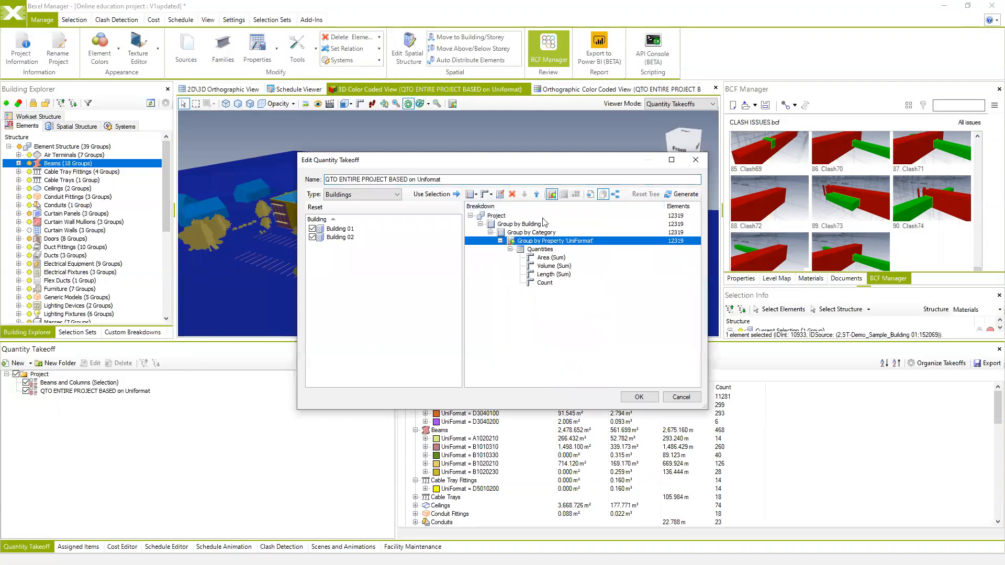
click(536, 194)
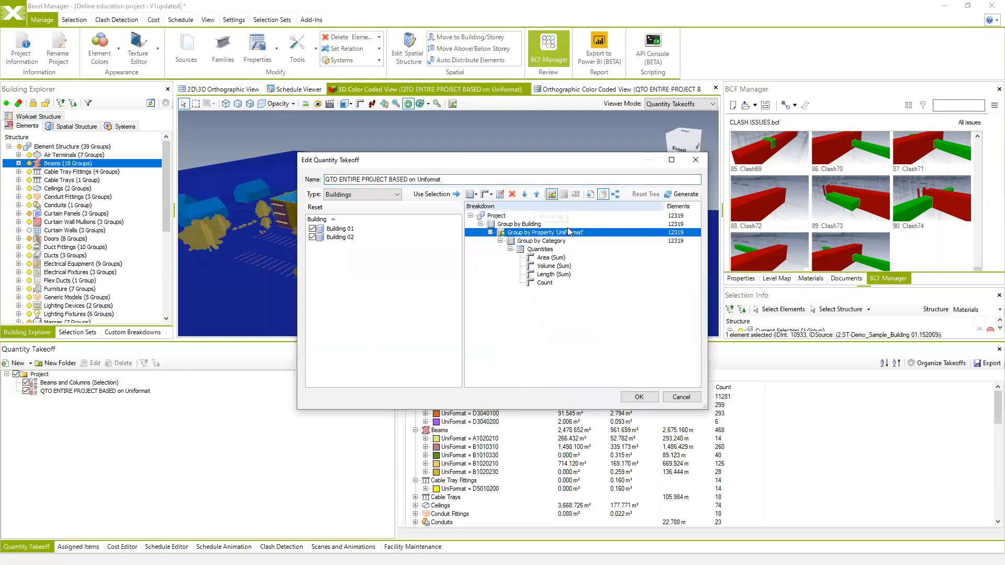
click(545, 242)
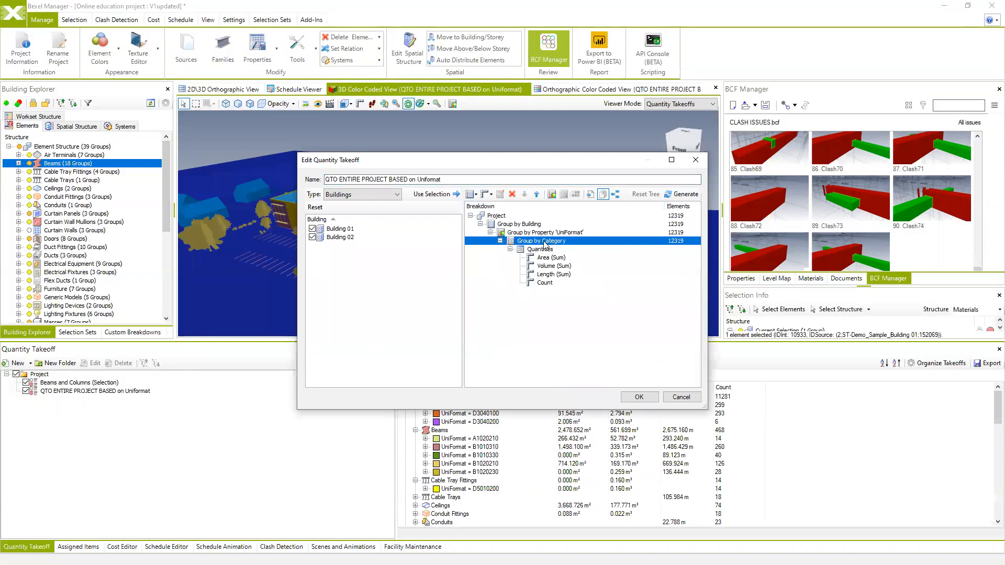
click(643, 396)
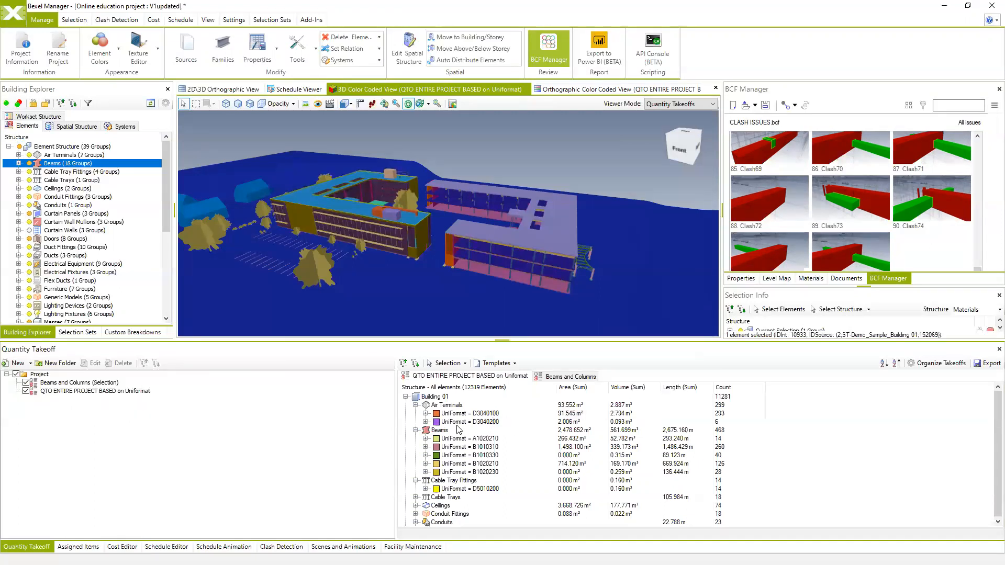
Expand Building 01 and its UniFormat A1010130 group to examine the reordered breakdown
click(406, 397)
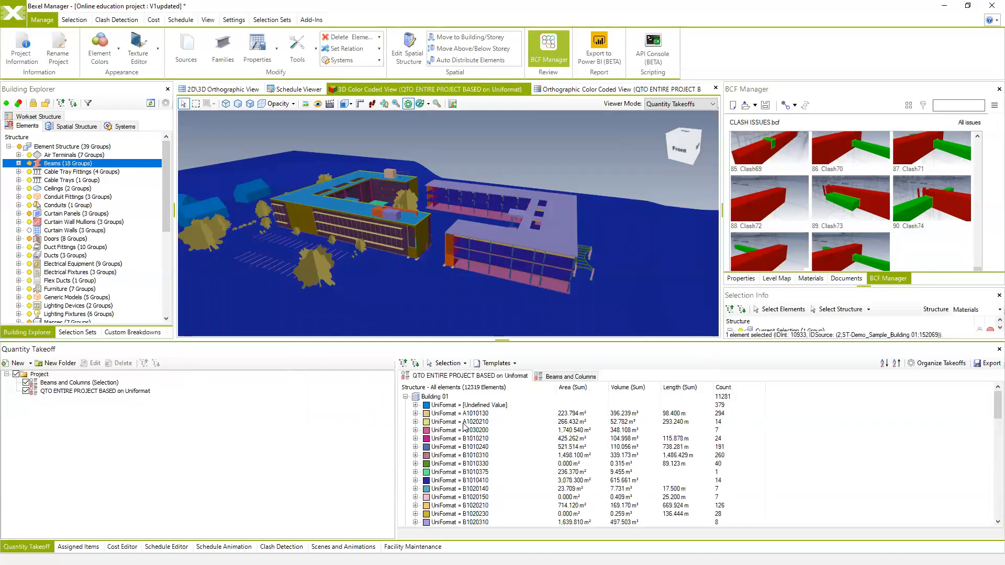
click(415, 414)
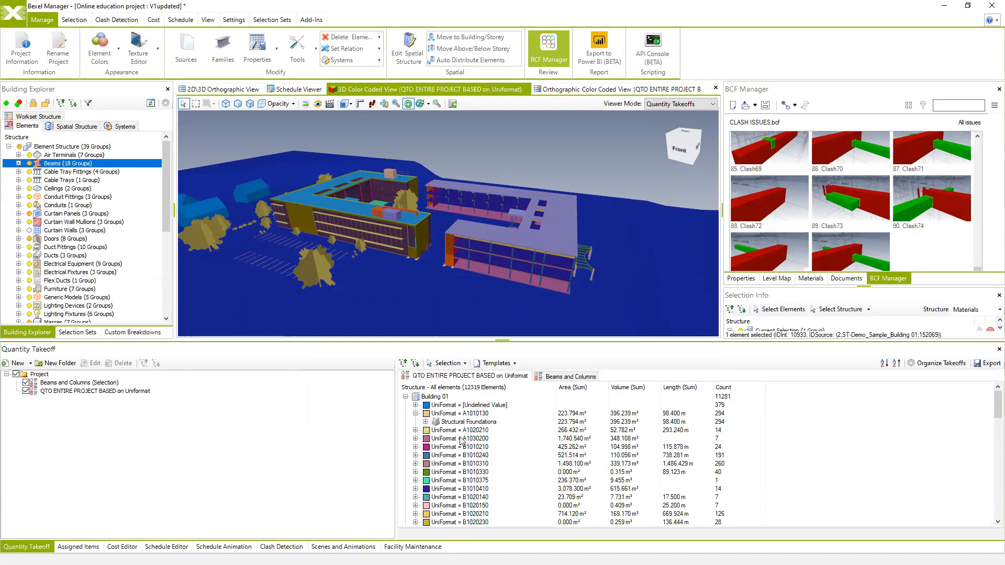
click(468, 439)
Select the elements of the UniFormat B1010210 group and isolate them in the 3D view
drag(497, 246, 473, 283)
right_click(451, 448)
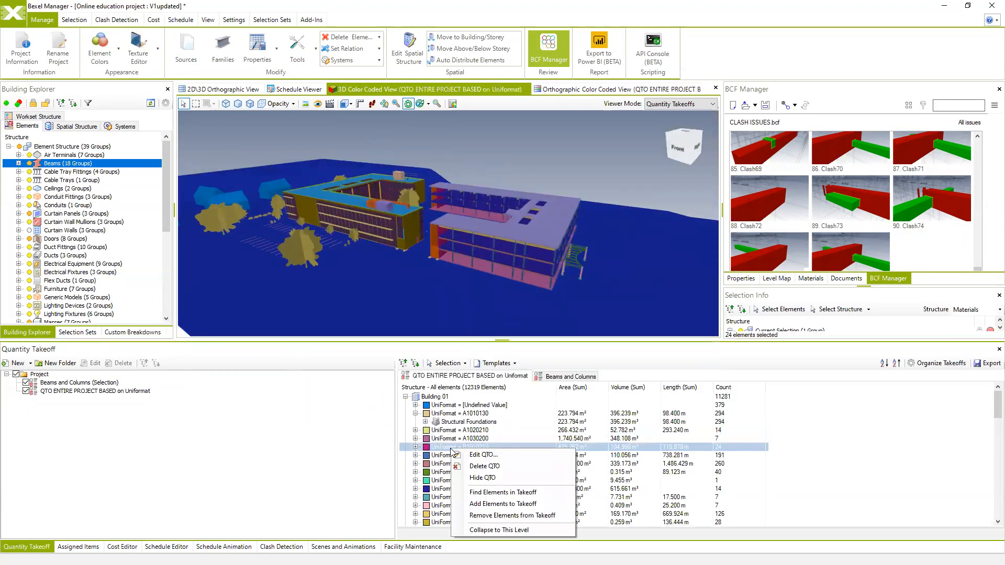
right_click(578, 166)
mouse_move(649, 220)
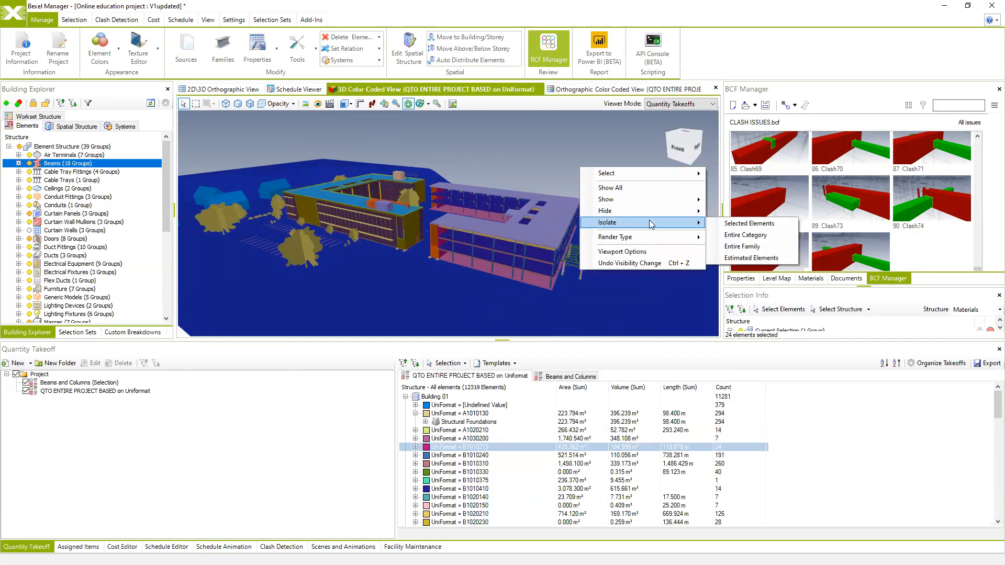
click(751, 226)
right_click(541, 219)
click(552, 233)
scroll(488, 237, down, 2)
Restore the visibility of all model elements in the 3D view after the isolation
right_click(488, 227)
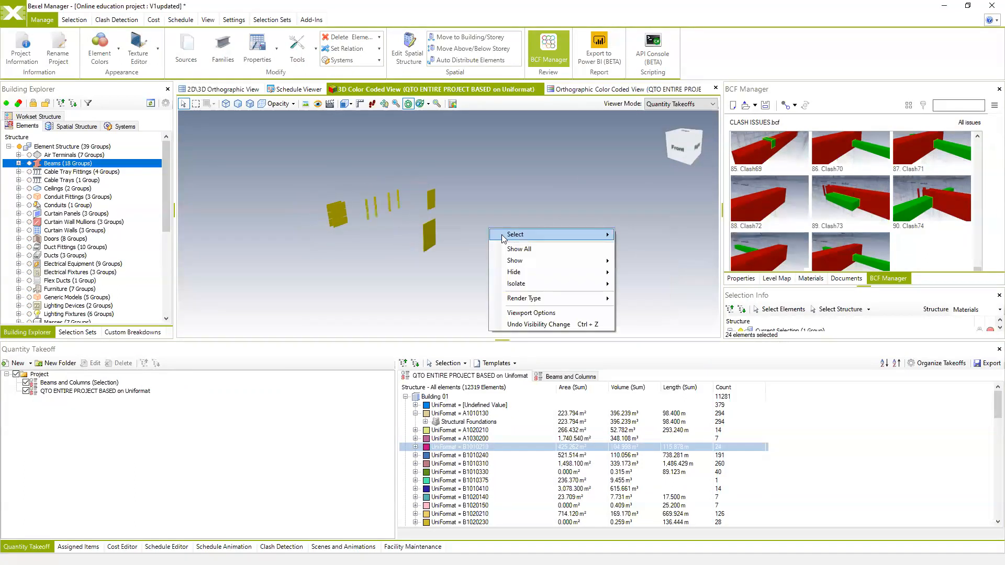
click(525, 249)
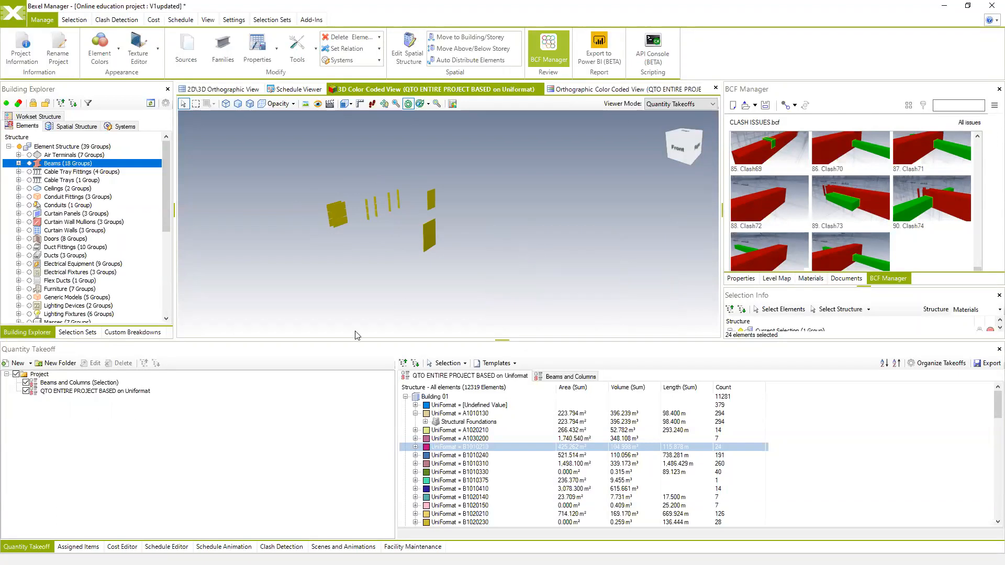
click(19, 147)
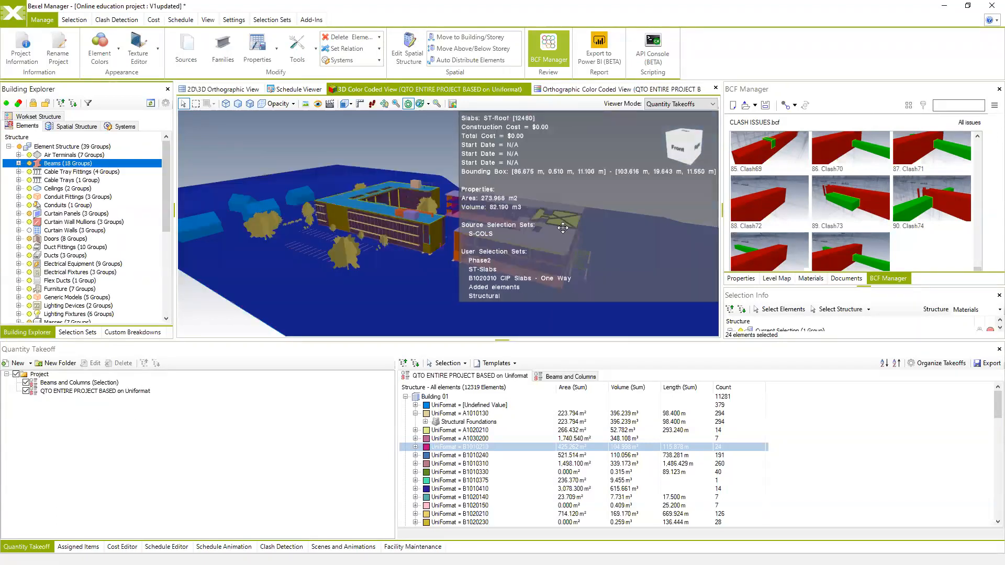
drag(587, 263, 498, 262)
drag(572, 242, 584, 217)
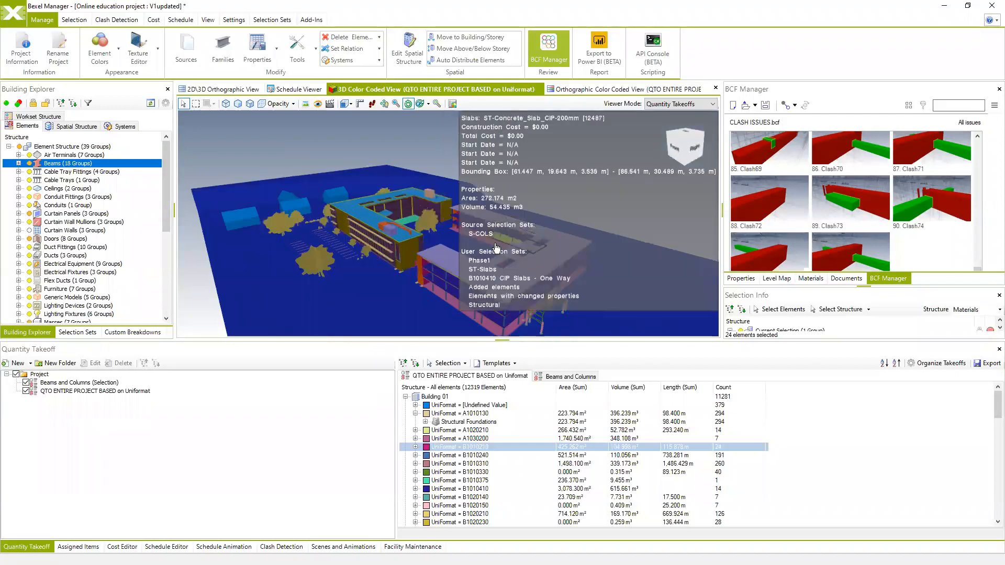
scroll(453, 244, up, 3)
drag(452, 244, 464, 244)
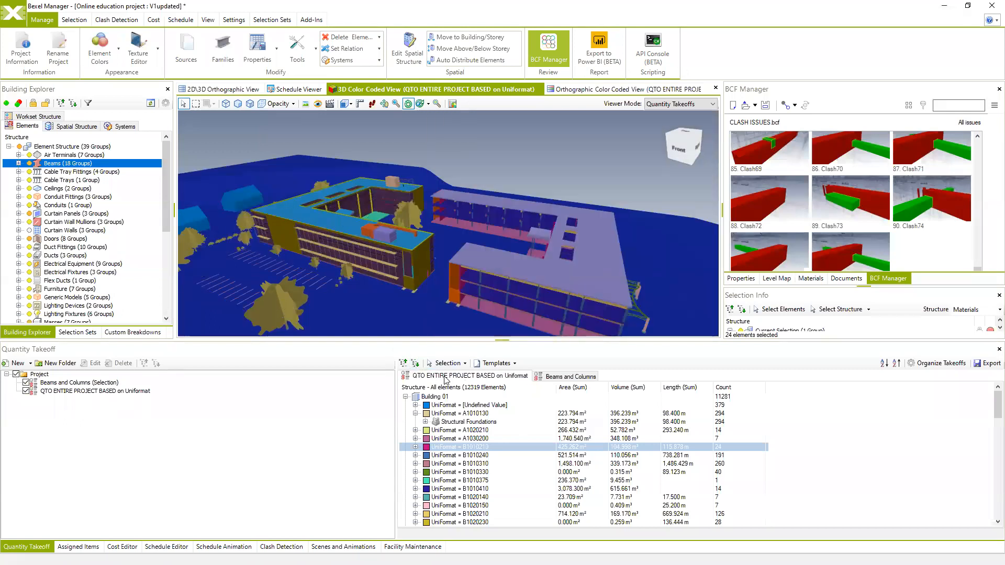
Widen the takeoff results area and compare the Beams and Columns takeoff with the entire-project UniFormat takeoff
drag(395, 391, 273, 393)
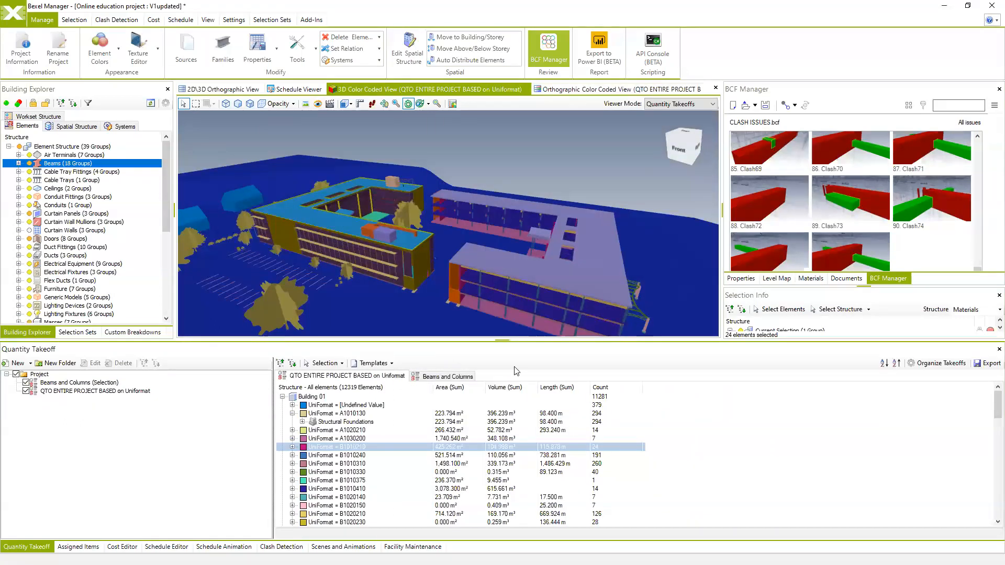
click(447, 376)
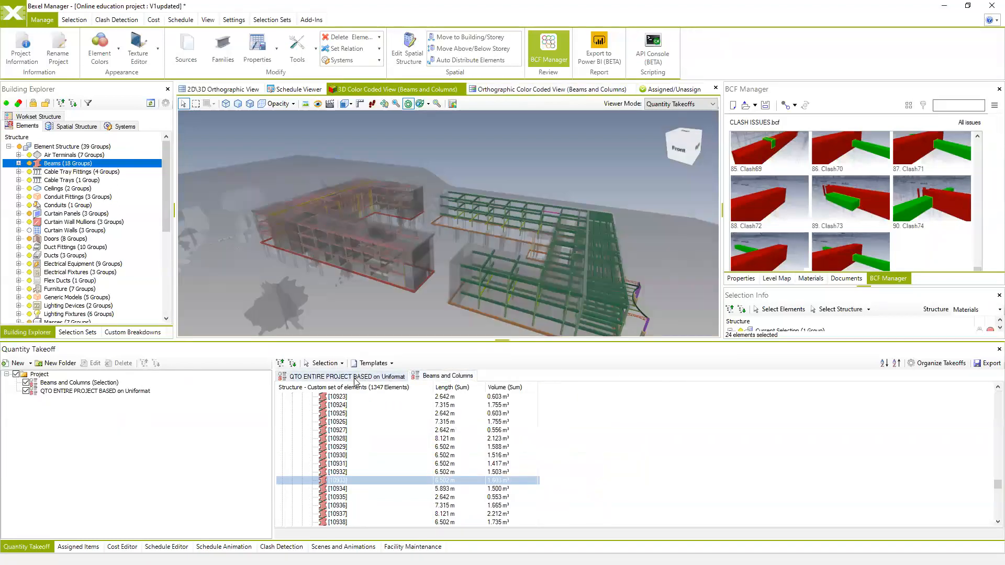
click(354, 378)
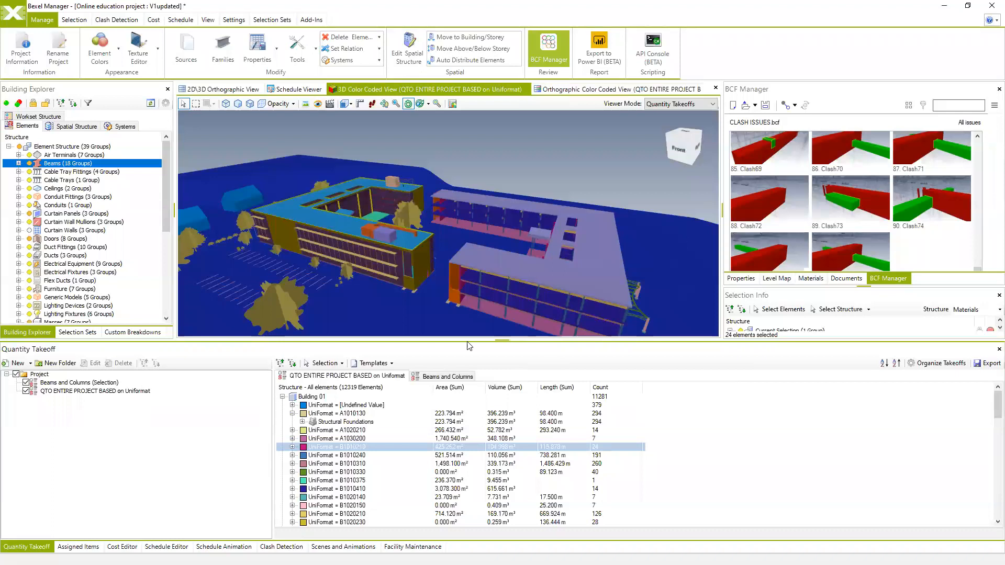
click(448, 376)
click(361, 377)
click(16, 374)
click(25, 383)
click(26, 391)
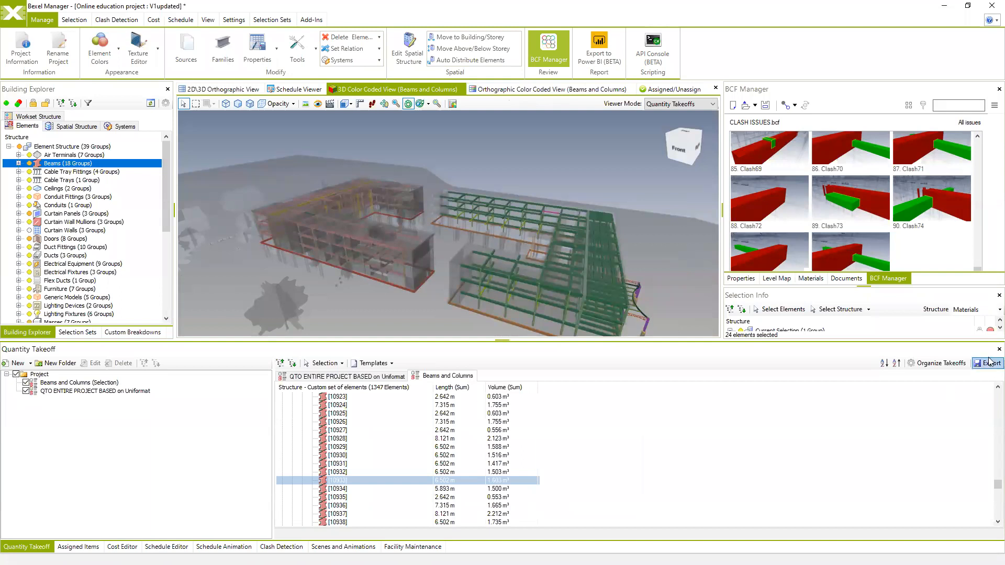
Organize the takeoffs so that Beams and Columns comes before QTO ENTIRE PROJECT BASED on Uniformat
click(912, 365)
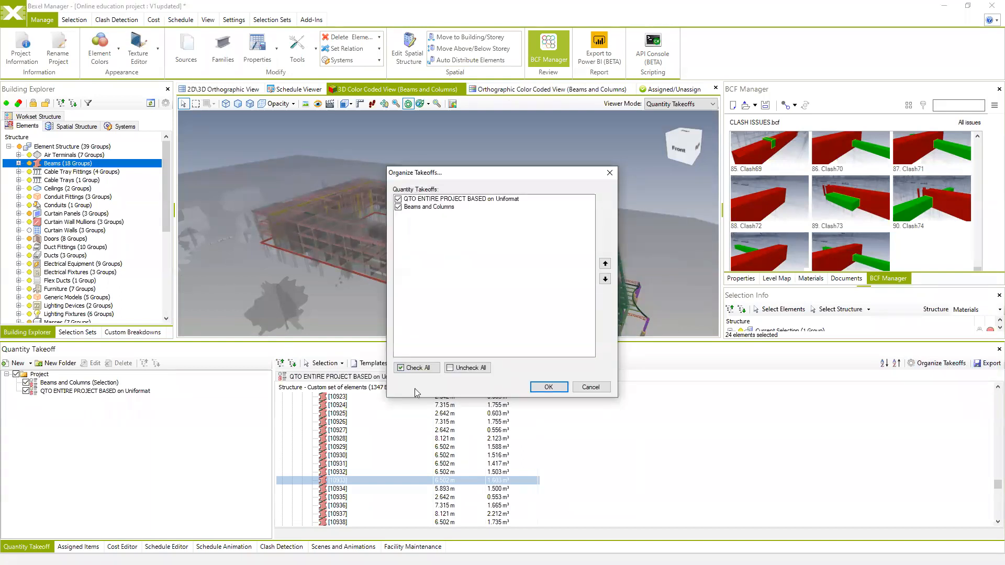
drag(504, 178, 535, 180)
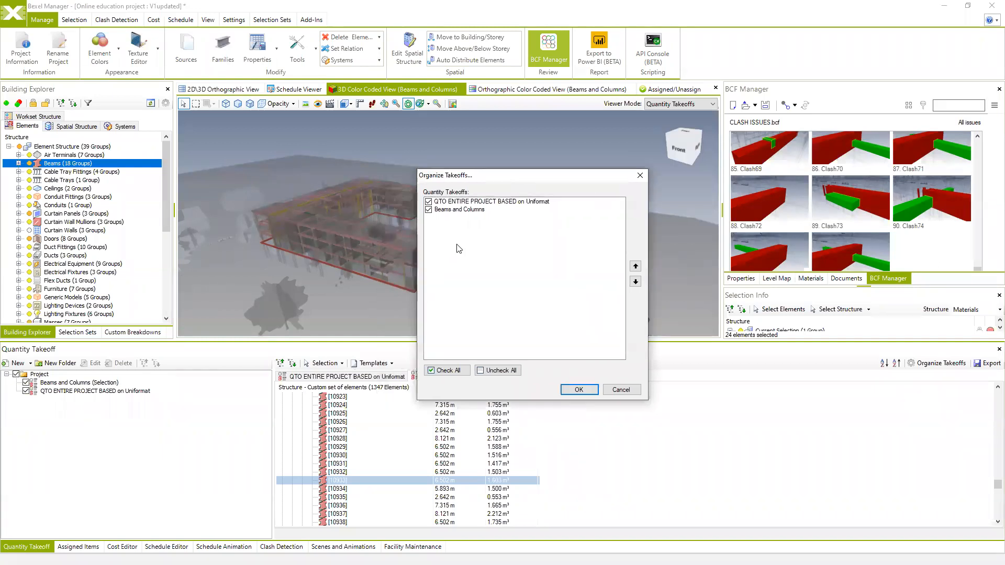
click(637, 270)
click(473, 209)
click(635, 267)
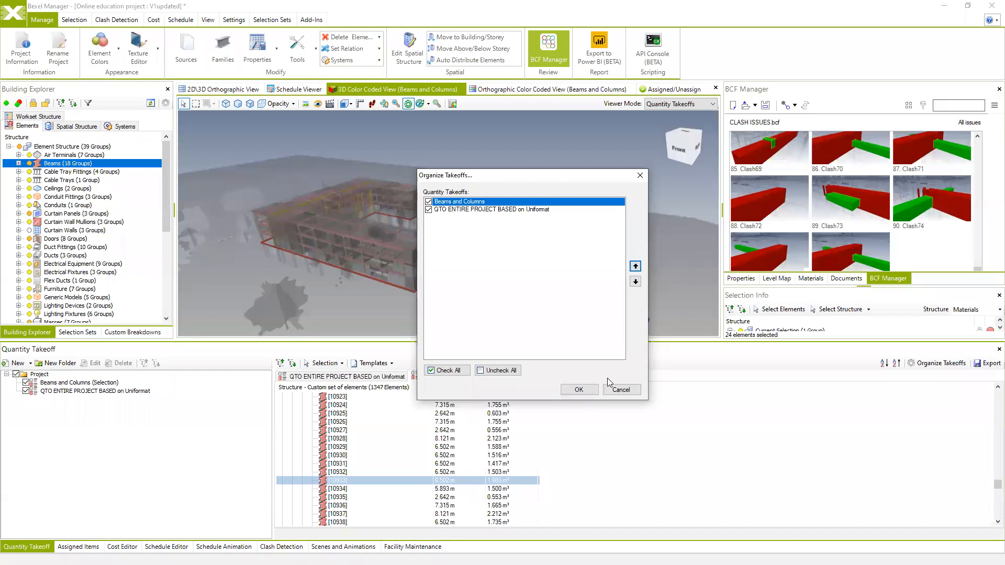
click(578, 389)
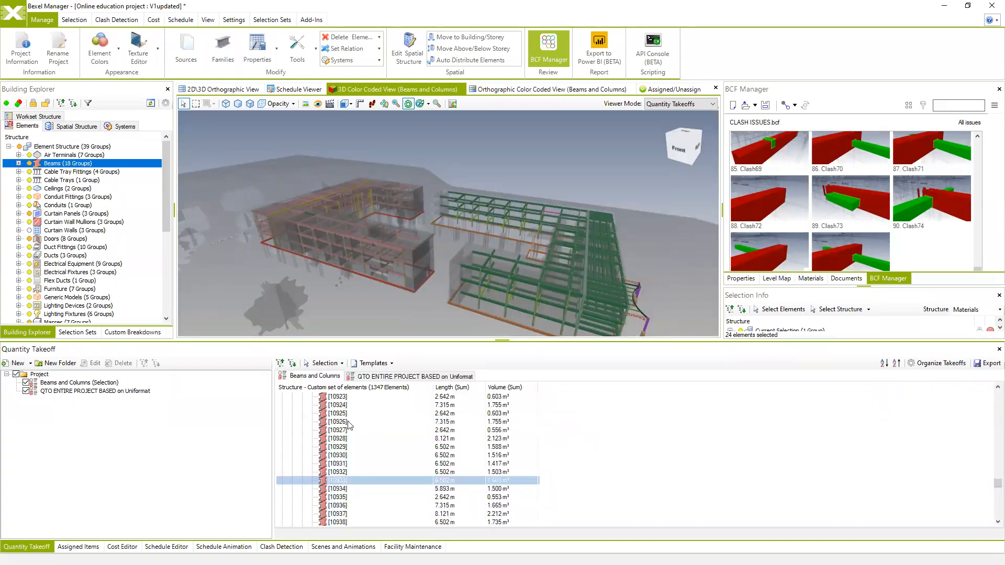
Collapse Building 01's Beams group in the Beams and Columns takeoff and compare its color-coded view with the entire-project UniFormat takeoff
scroll(356, 427, up, 20)
drag(993, 463, 987, 391)
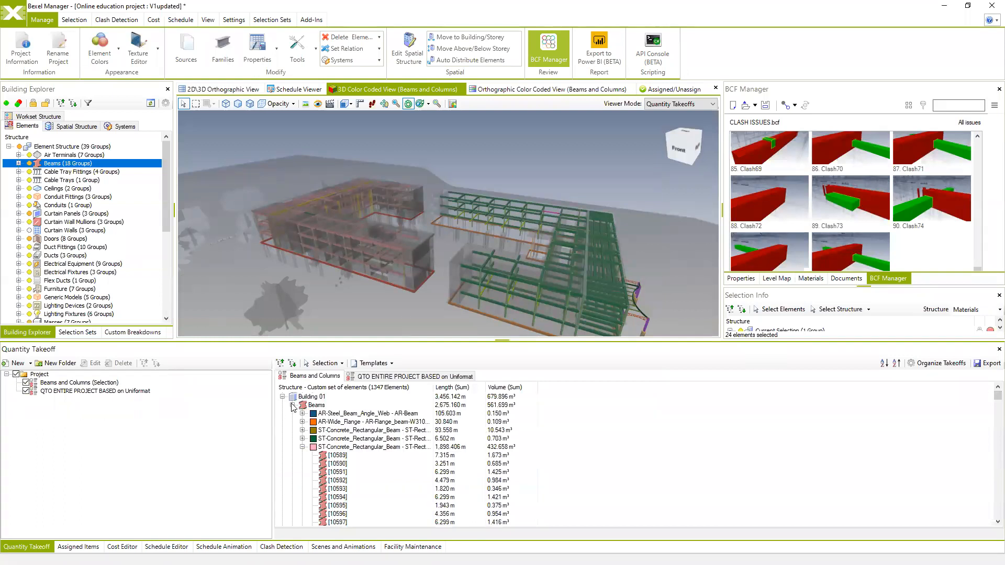
click(292, 405)
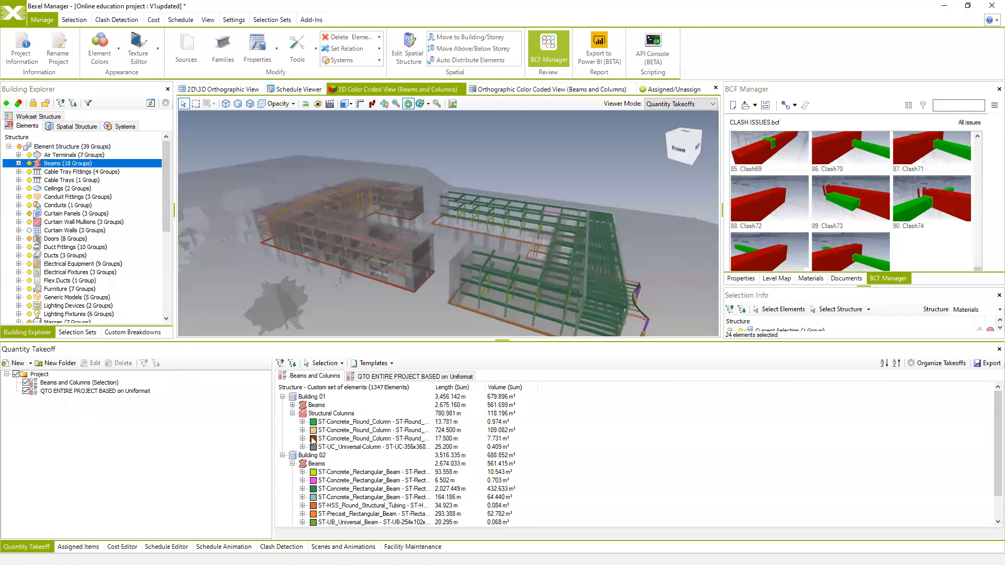
click(372, 377)
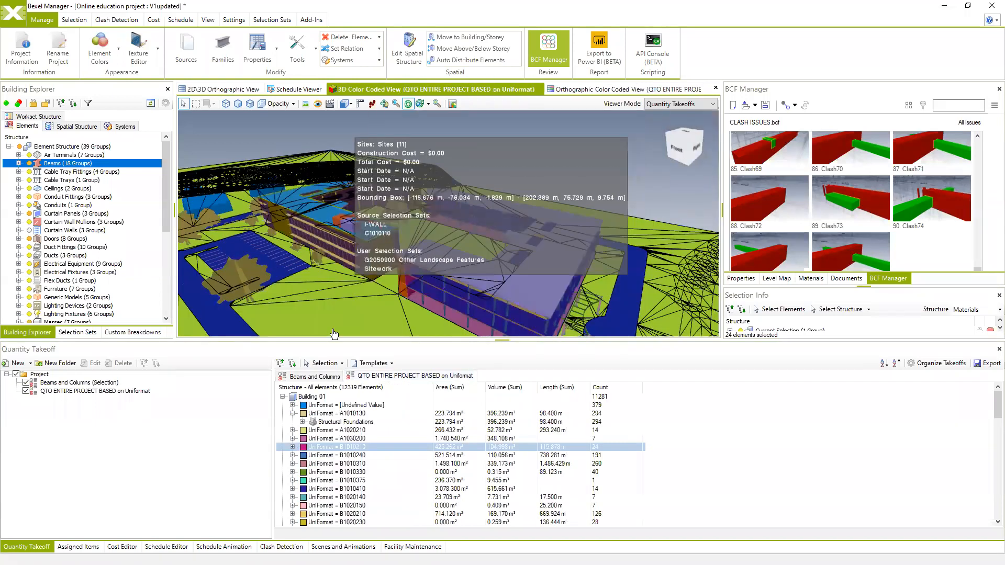
click(312, 378)
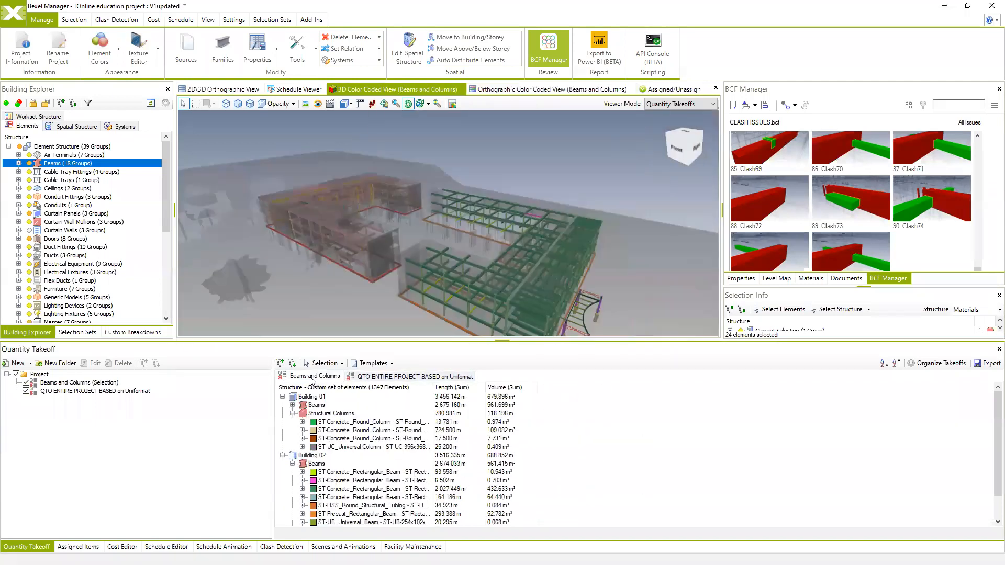
Show only the colored elements of the Beams and Columns takeoff in 3D and restore the neutral elements
click(453, 104)
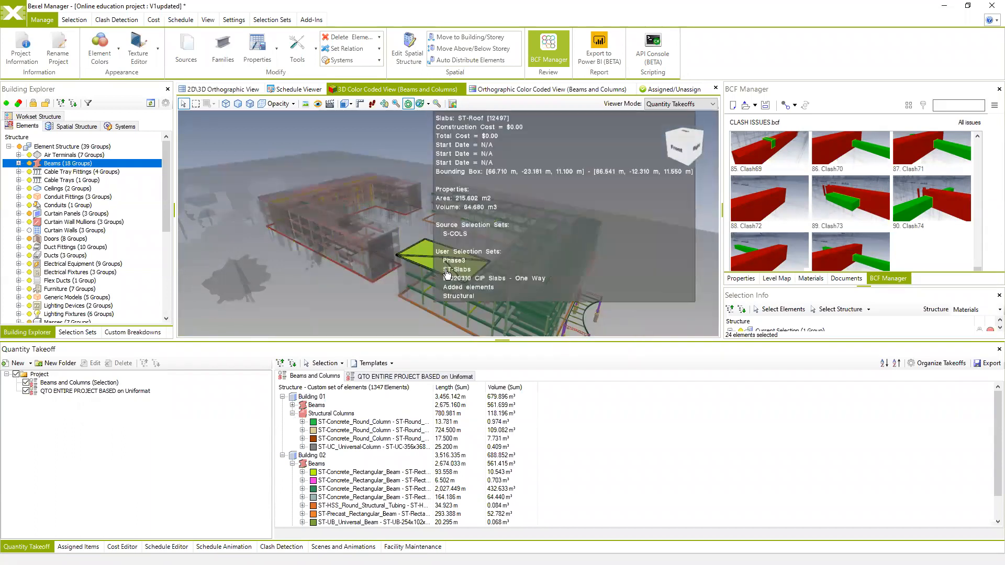
middle_drag(443, 269, 458, 272)
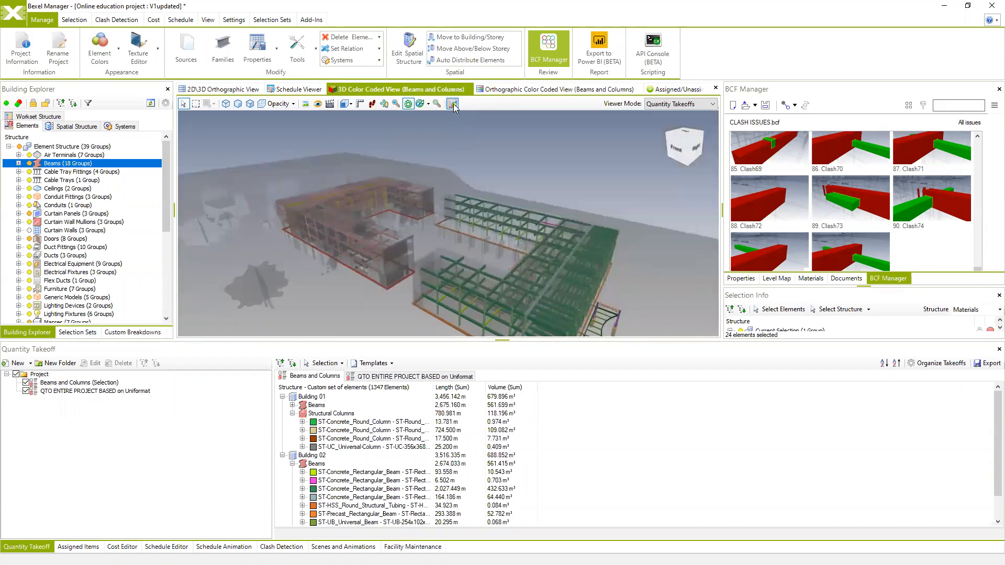
click(453, 104)
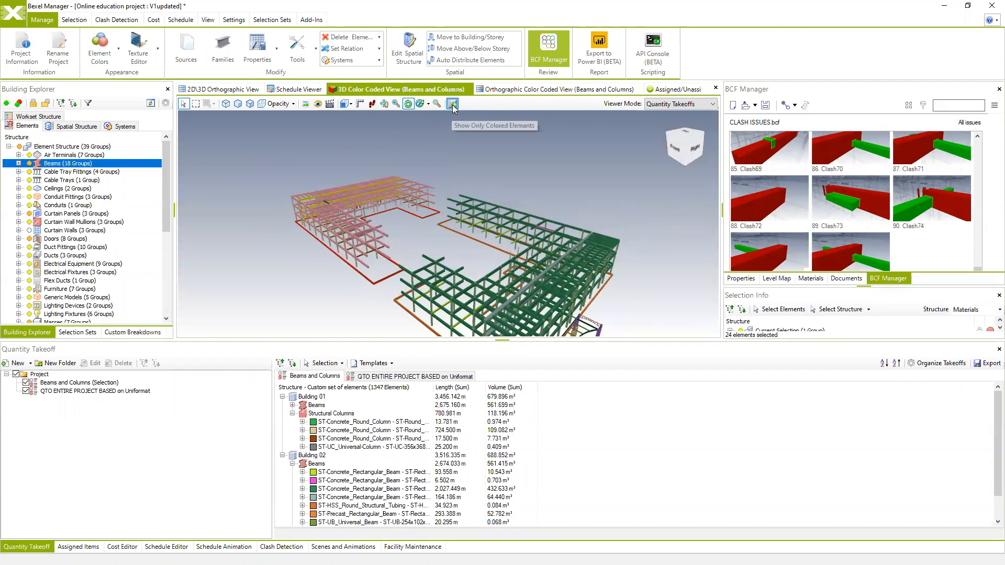
click(453, 104)
middle_drag(484, 227, 500, 206)
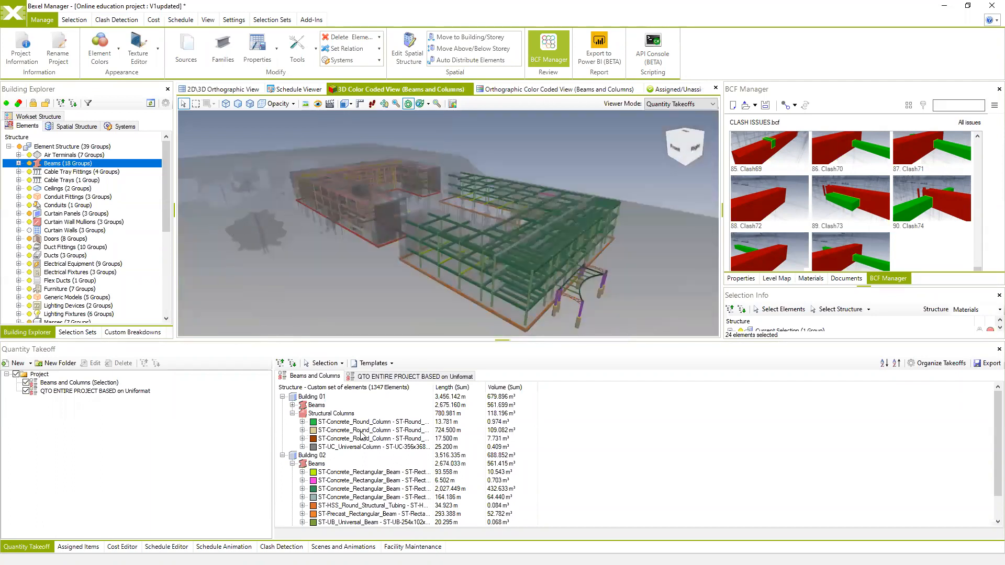
Examine the Beams and Columns takeoff and the QTO ENTIRE PROJECT BASED on Uniformat takeoff in the 3D color-coded view
middle_drag(425, 309, 413, 306)
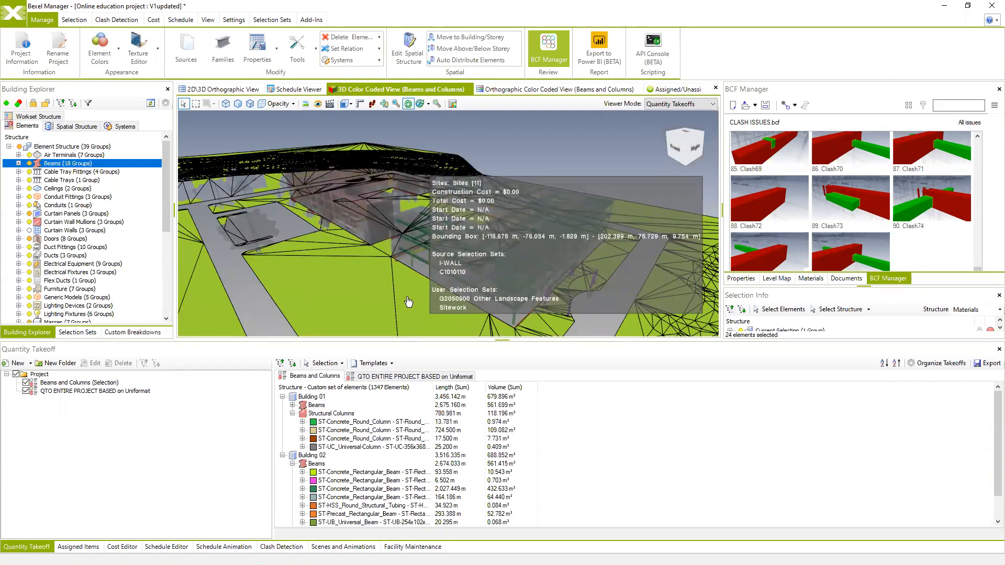
middle_drag(303, 261, 300, 274)
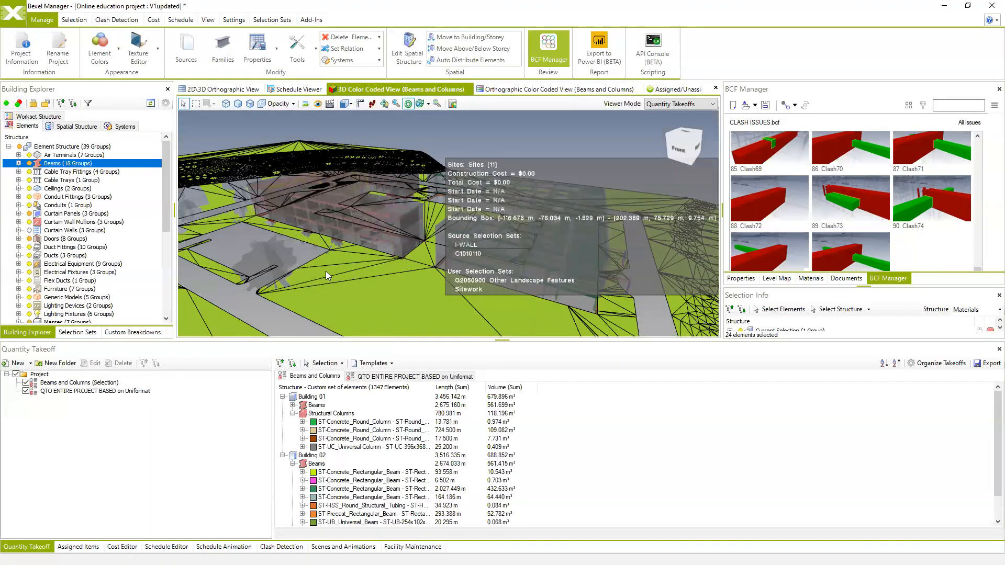
scroll(368, 442, down, 1)
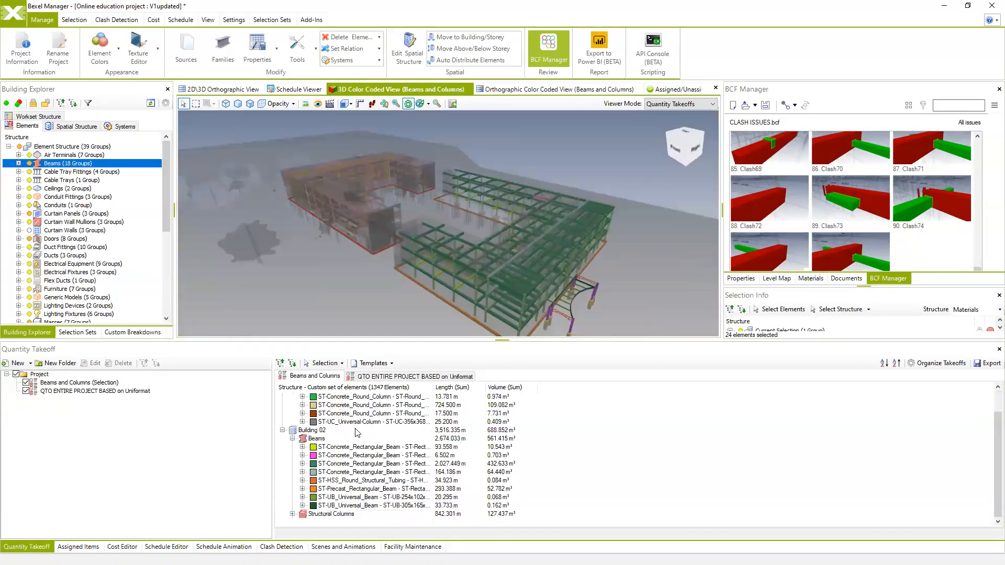
scroll(358, 432, up, 1)
click(394, 377)
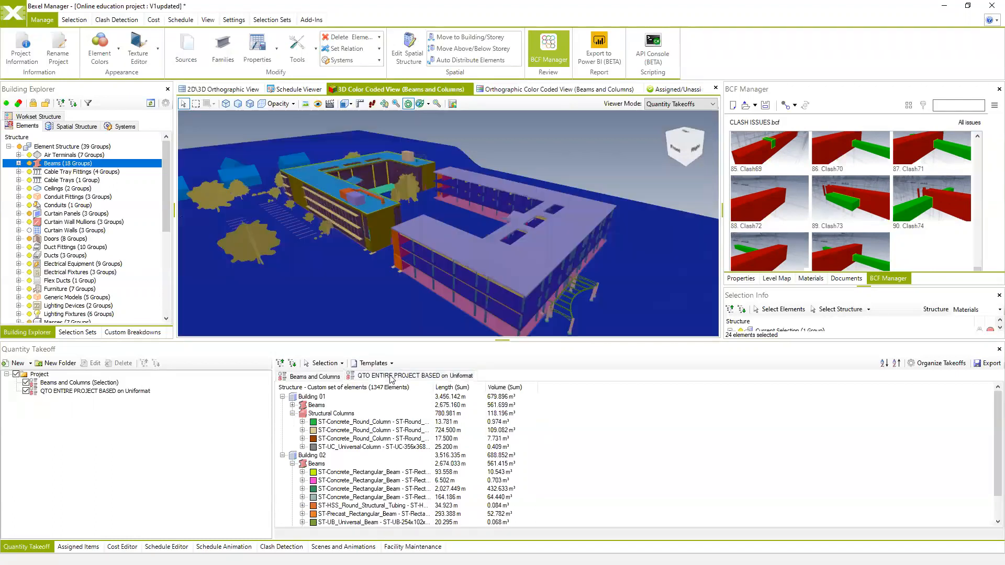
middle_drag(504, 205, 430, 201)
scroll(430, 202, down, 3)
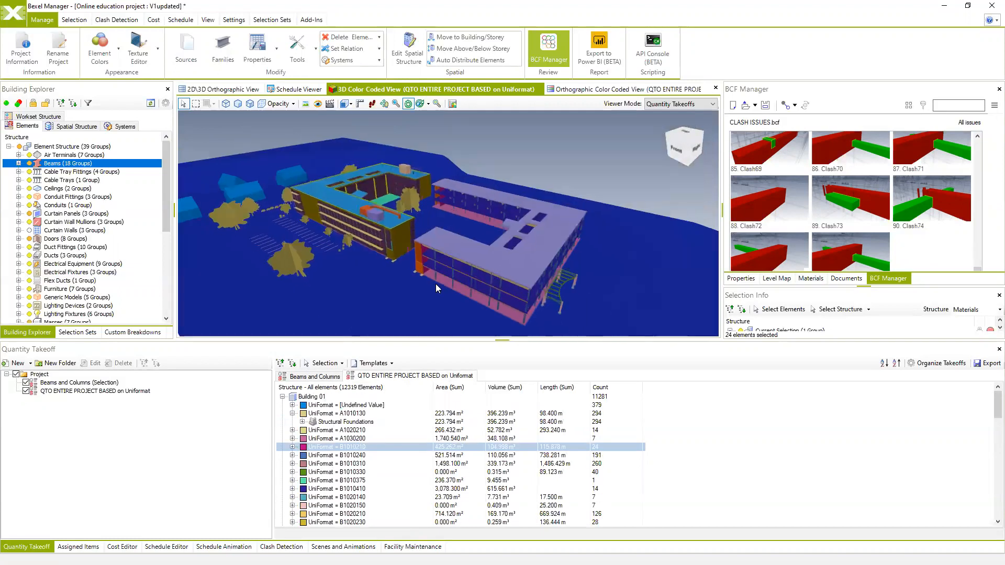
scroll(435, 283, up, 2)
Export the entire-project takeoff with flat table and breakdown structure with and without elements, and open the Excel report full screen
click(981, 366)
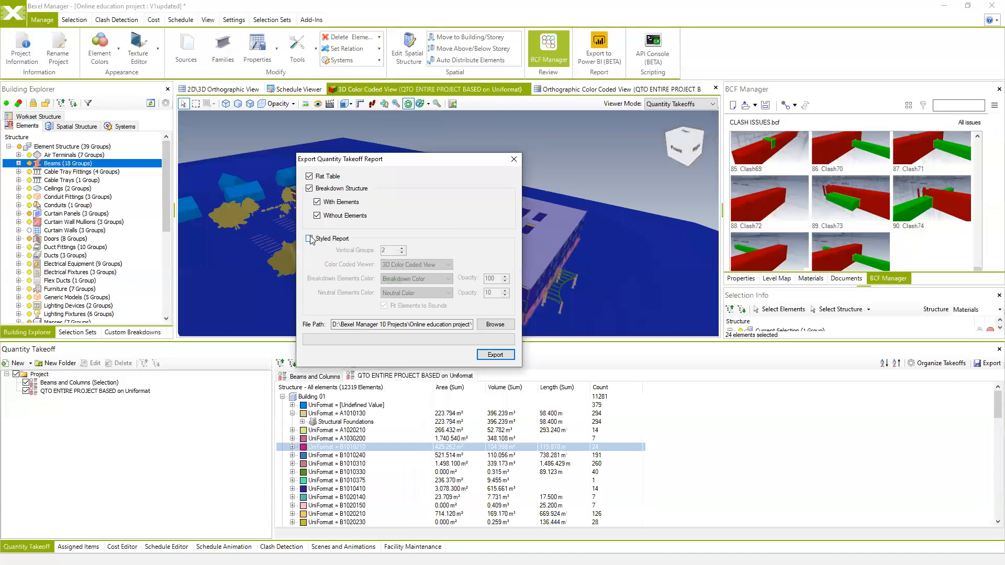
click(496, 355)
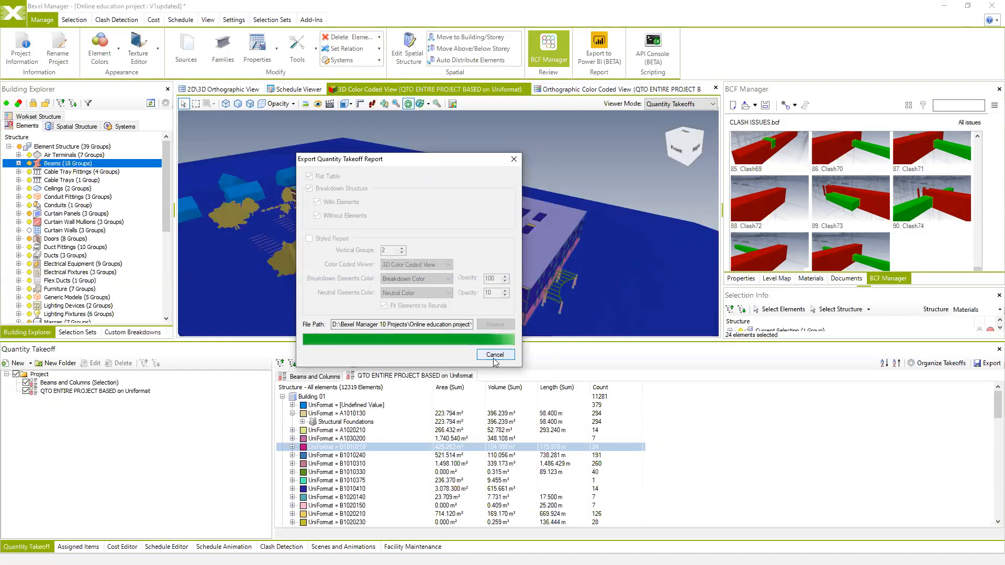
click(534, 323)
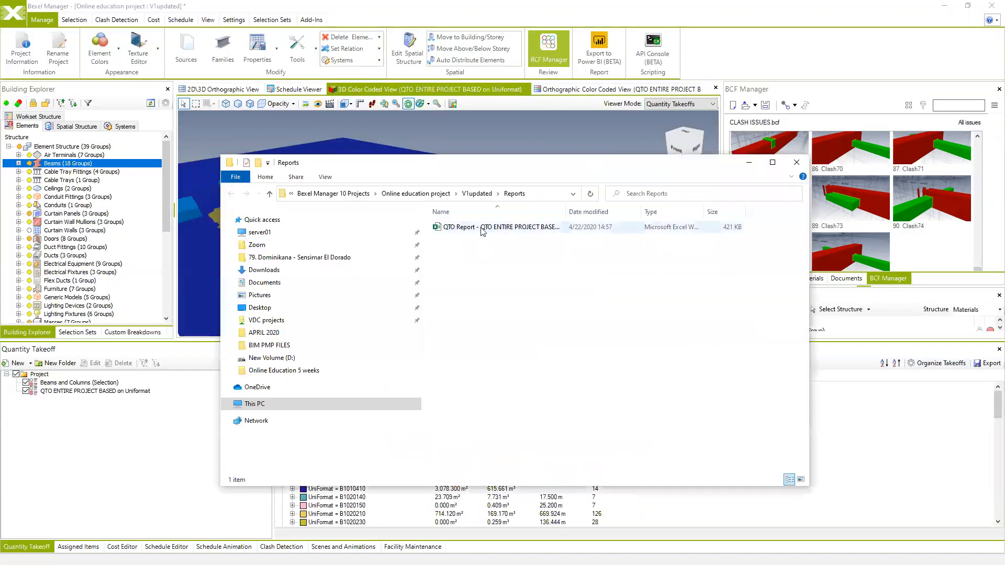
double_click(485, 228)
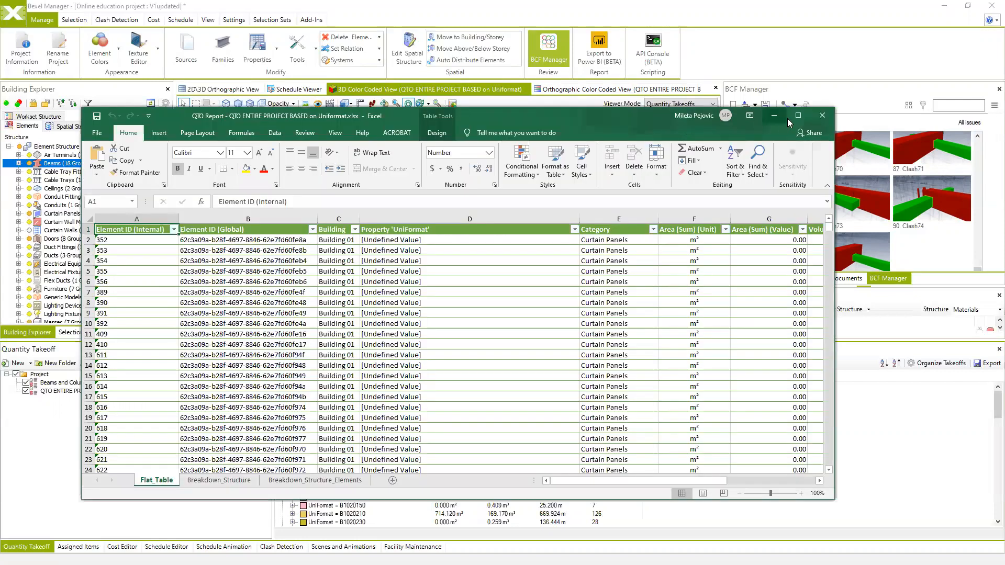
click(796, 115)
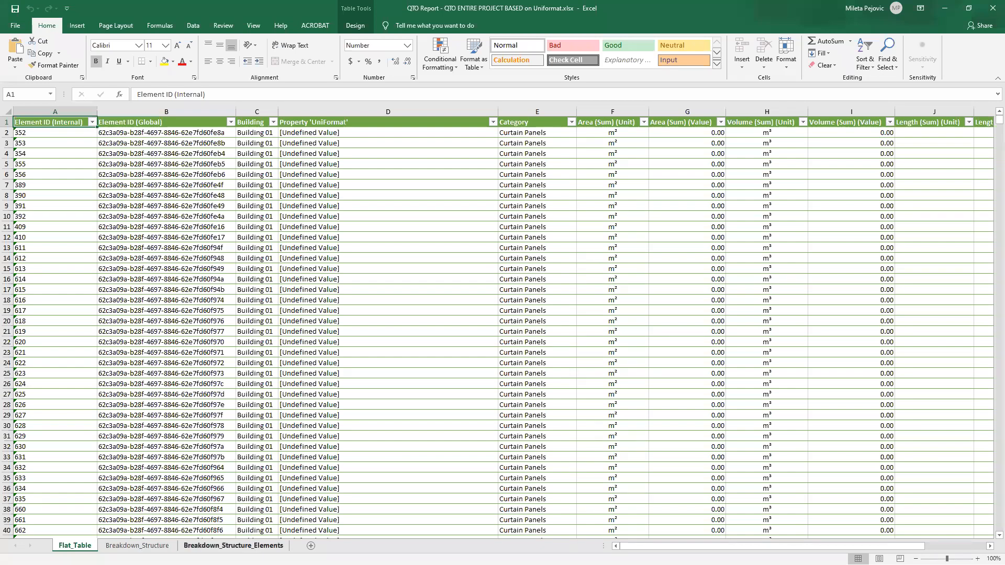
Set the Excel report and the Reports folder window aside and return to the takeoff export in Bexel Manager
drag(319, 6, 1004, 97)
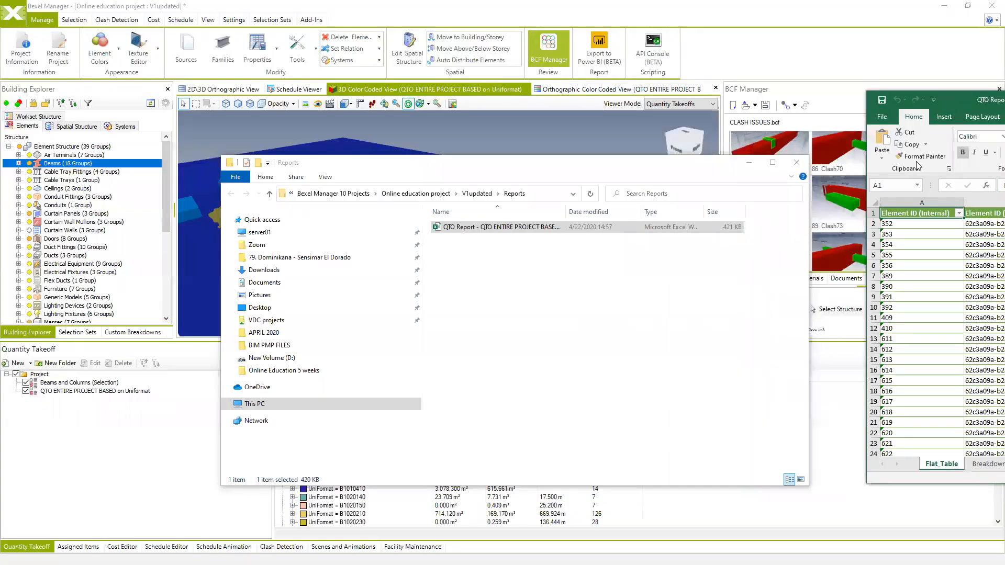
click(749, 163)
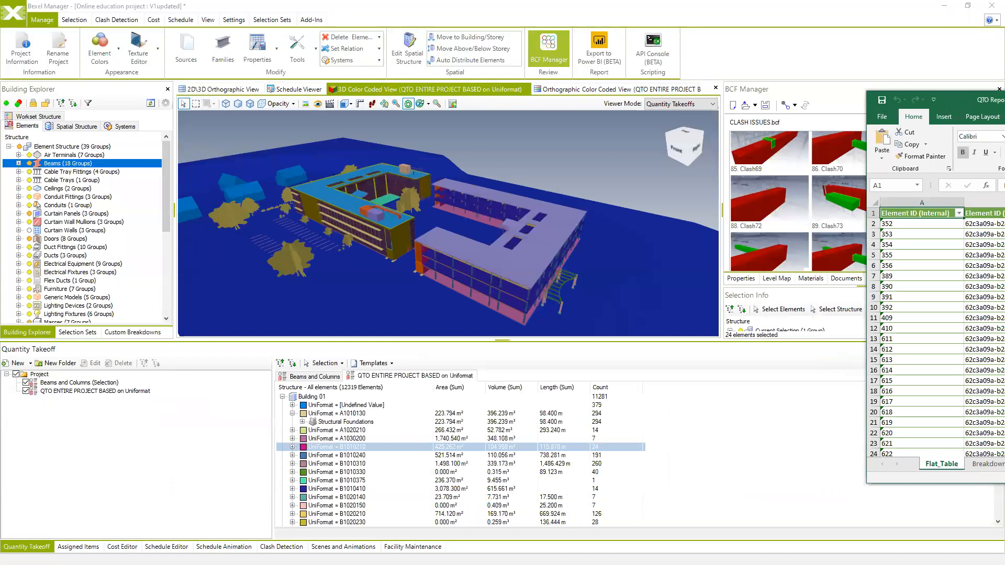
drag(968, 98, 1004, 98)
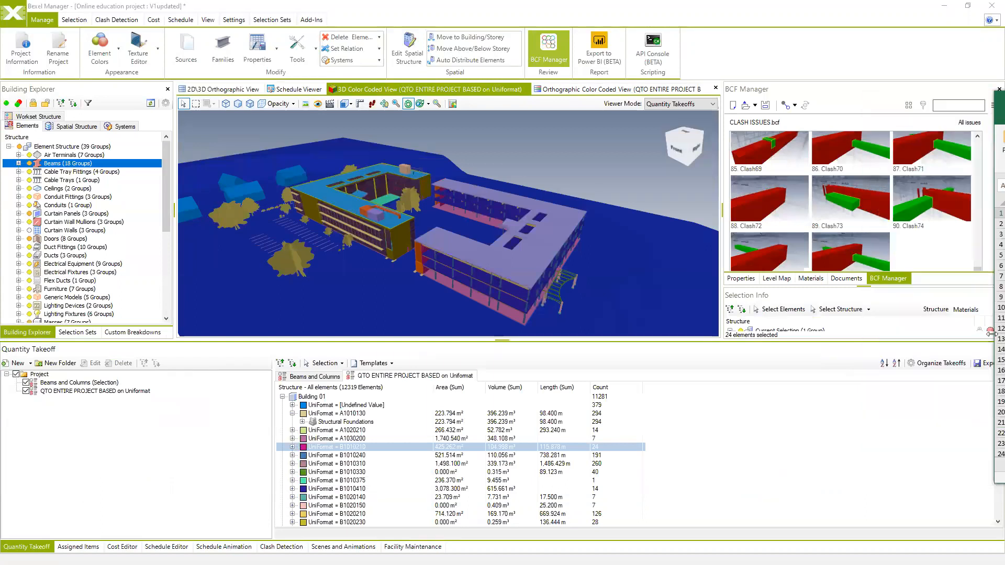
click(982, 365)
click(987, 363)
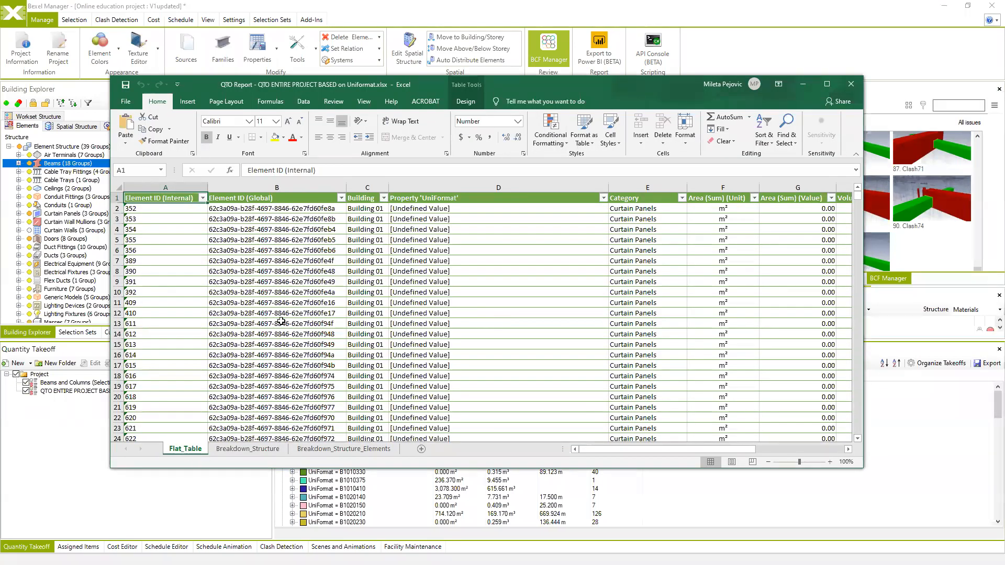
Create a PivotTable from the Flat_Table data on a new worksheet of the exported Excel report
click(827, 84)
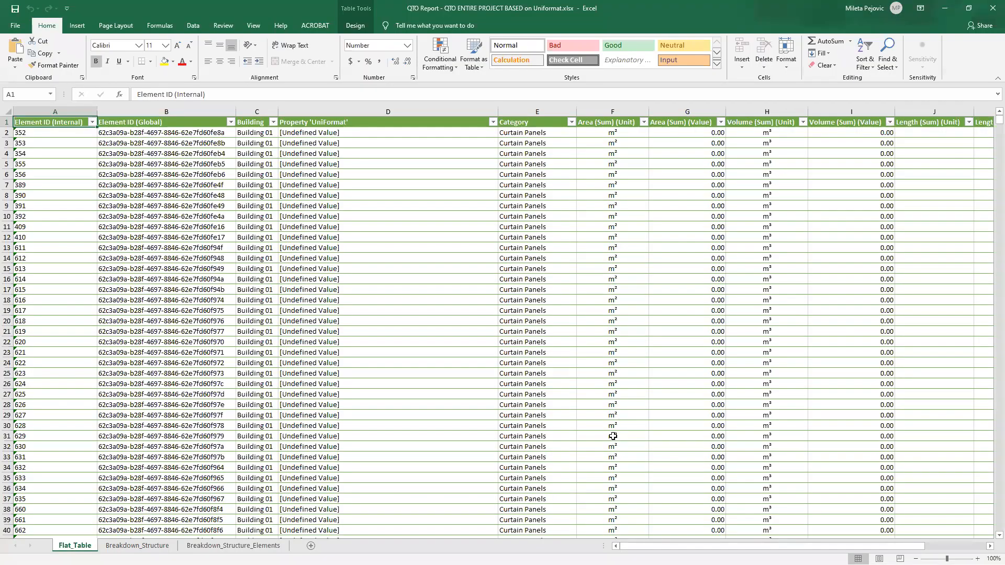
drag(788, 546, 906, 544)
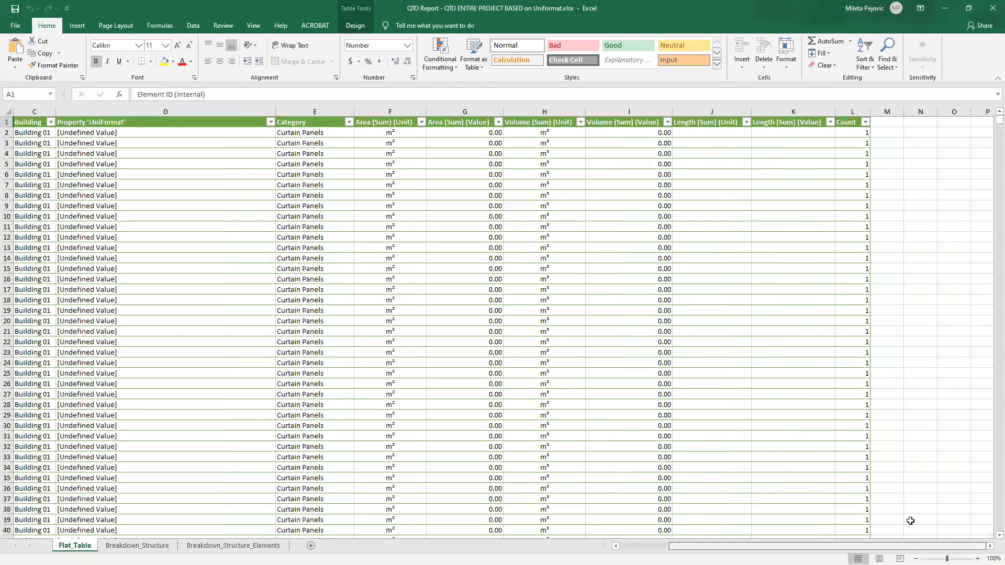
drag(843, 122, 17, 545)
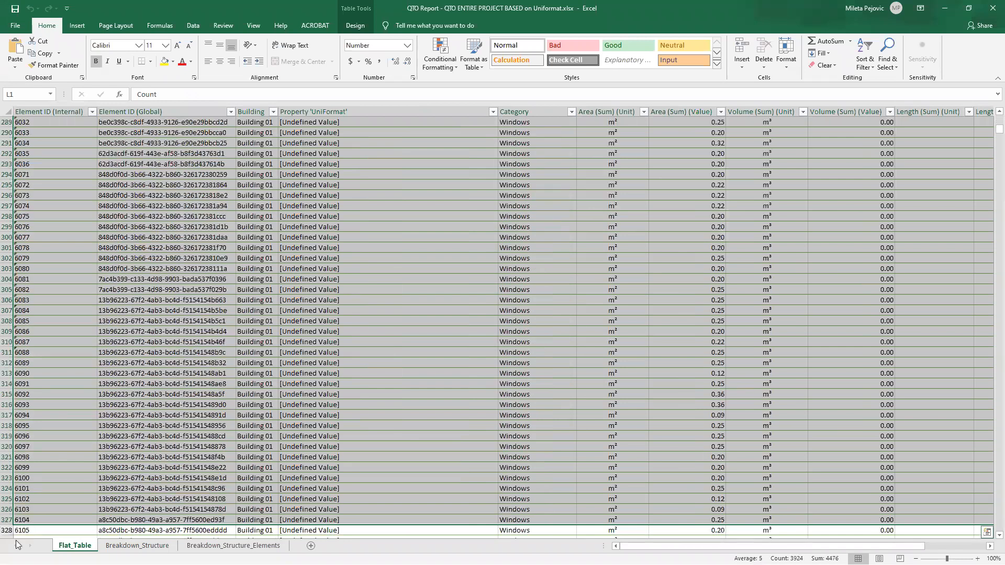
click(77, 25)
click(19, 50)
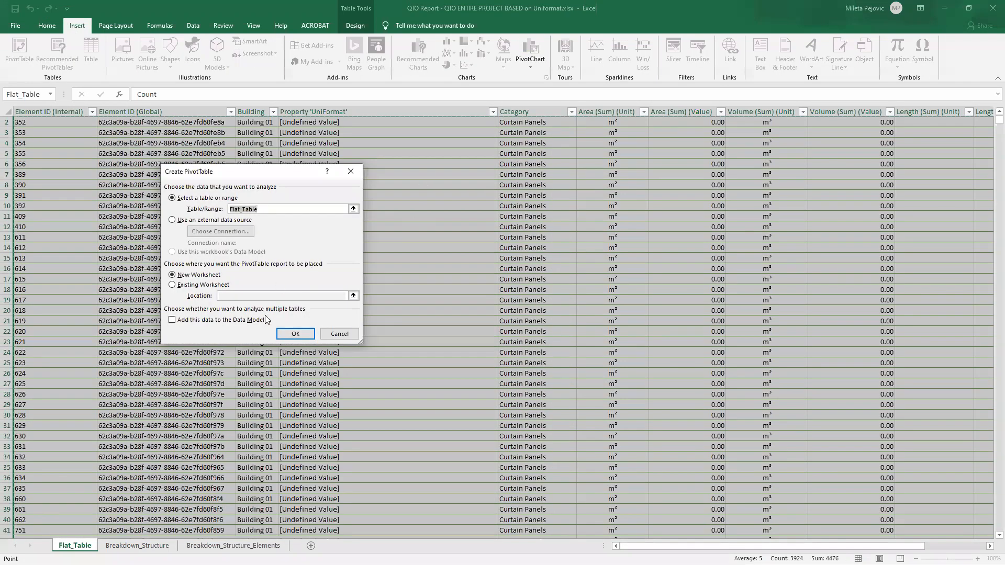
click(295, 333)
Add Property 'UniFormat' to the PivotTable rows and Area (Sum) (Unit), Volume (Sum) (Value) and Length (Sum) (Unit) to its values
drag(866, 209, 874, 482)
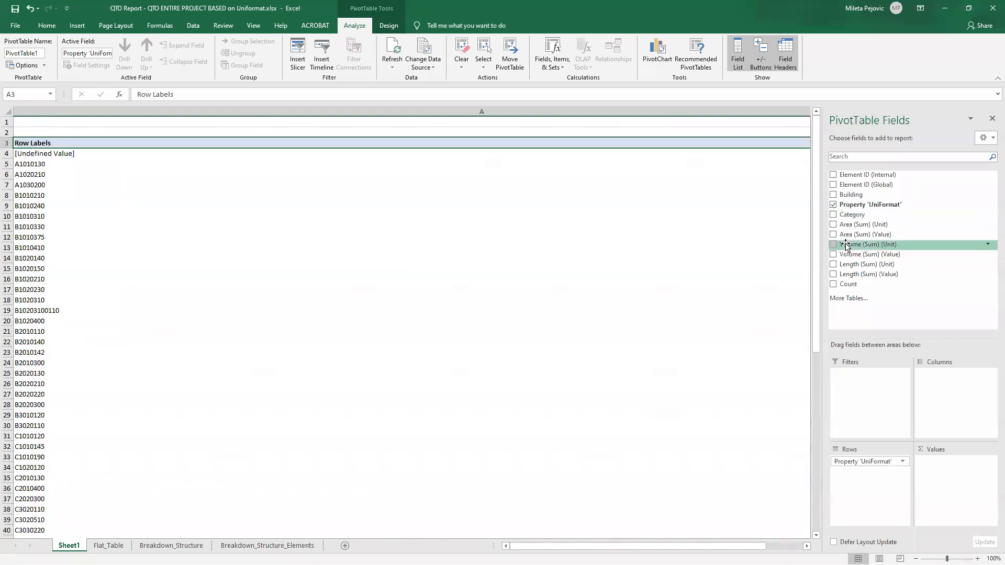
drag(841, 224, 944, 489)
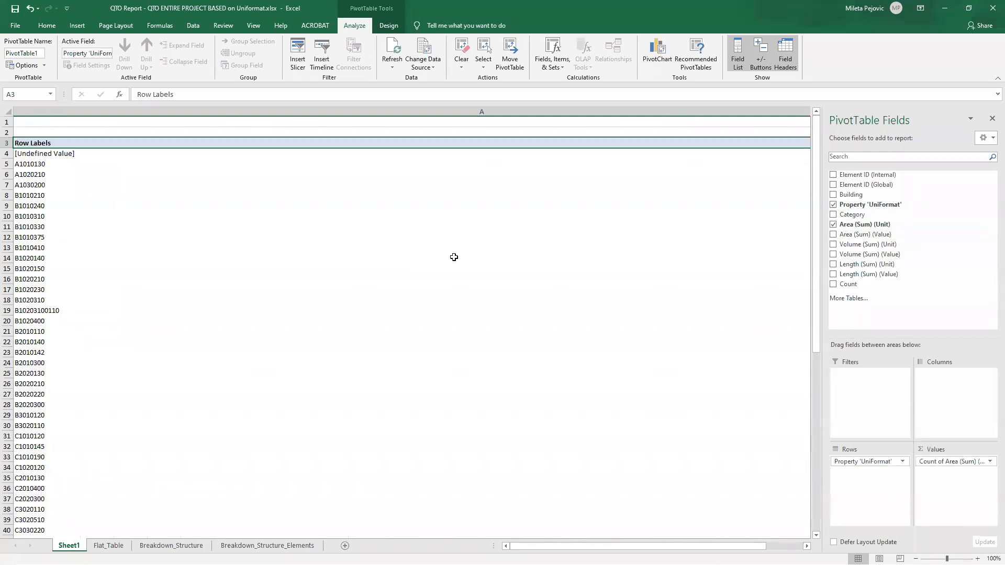
drag(871, 254, 945, 488)
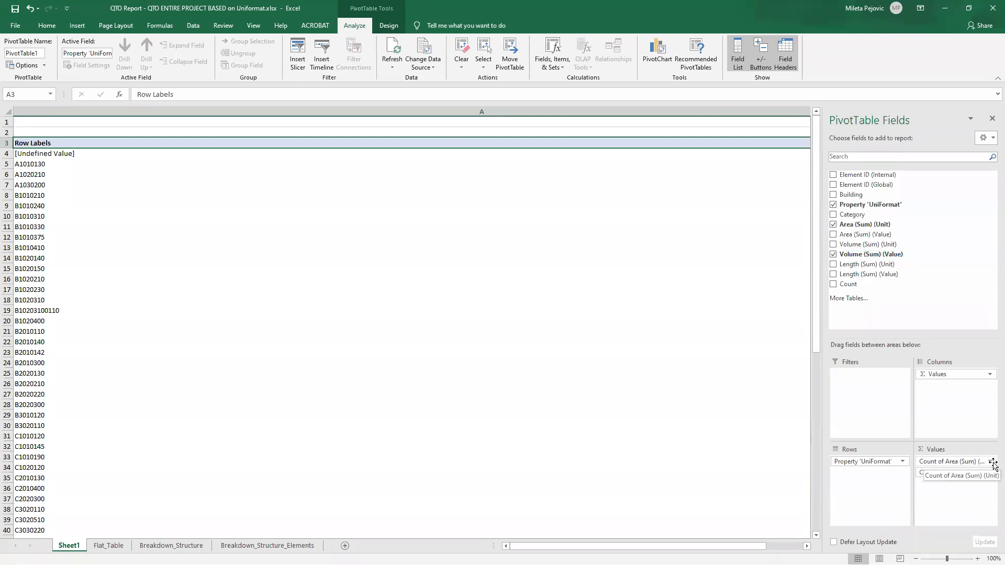
drag(859, 264, 947, 484)
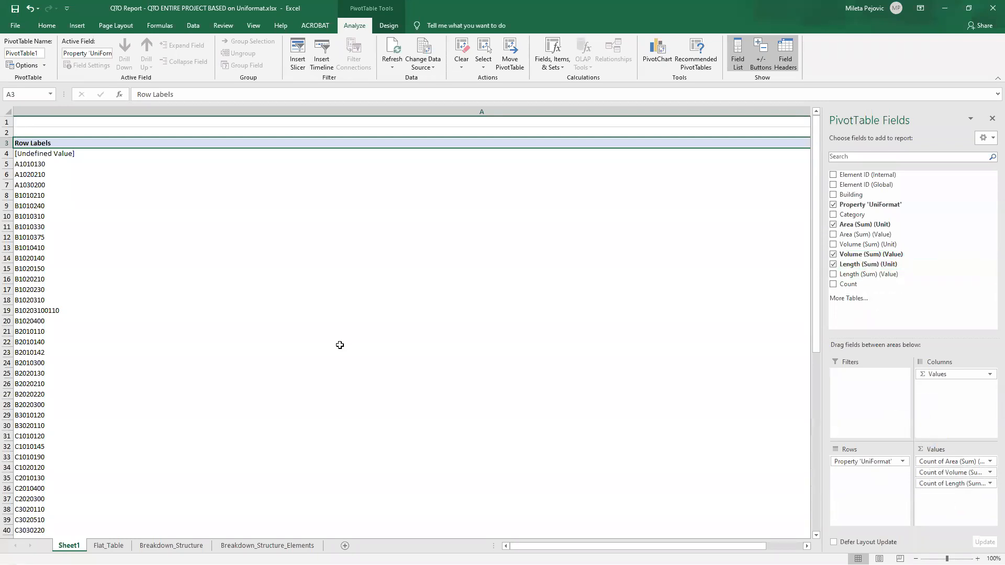
scroll(809, 170, down, 1)
scroll(809, 170, down, 5)
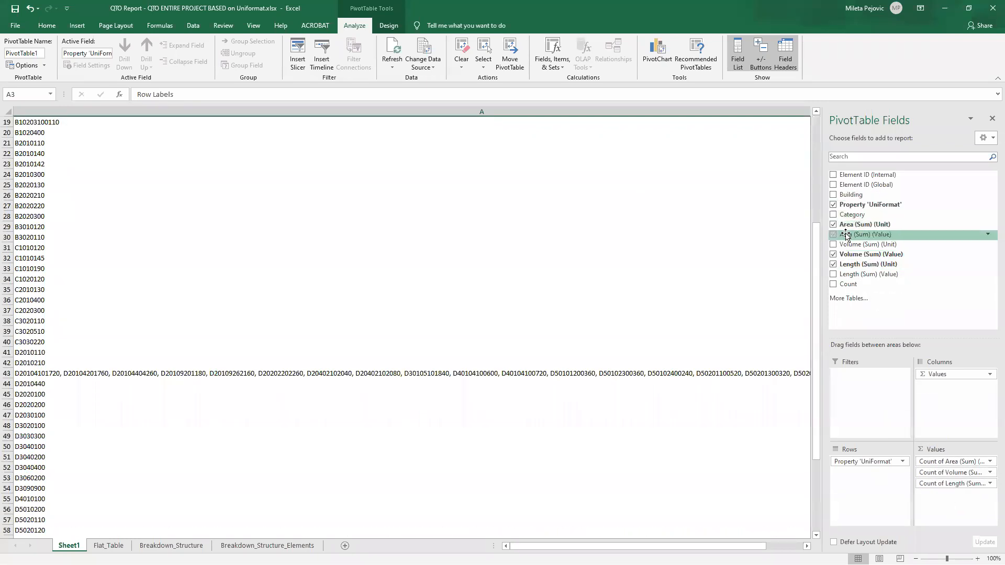
Add Building to the PivotTable filters and move Property 'UniFormat' from the rows to the filters
drag(849, 195, 866, 413)
drag(863, 461, 875, 418)
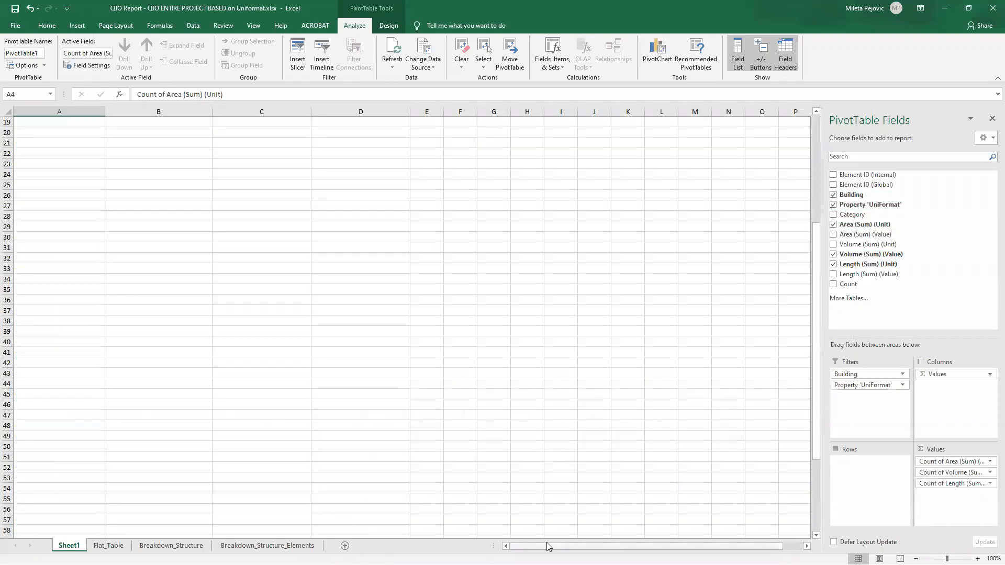
scroll(714, 330, up, 6)
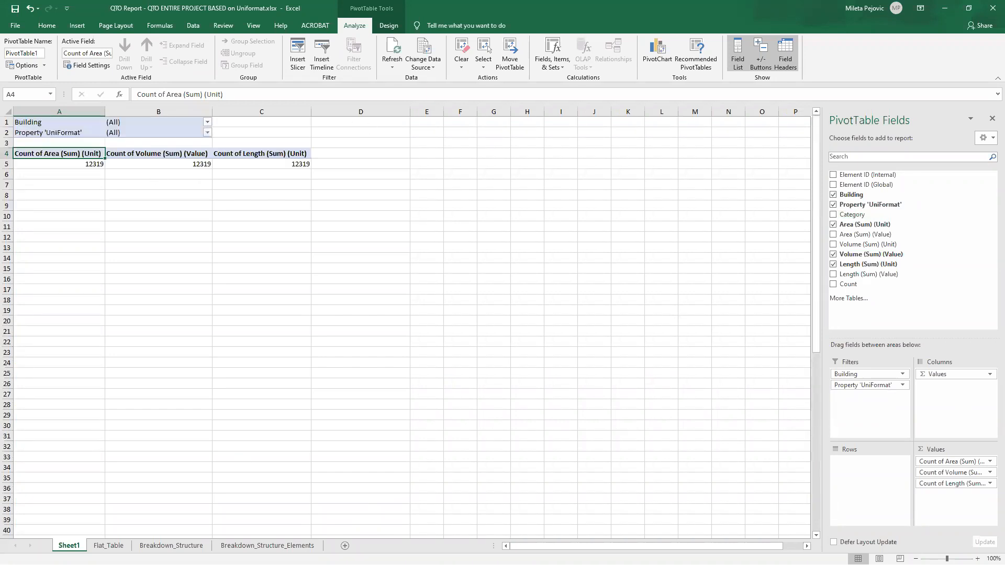
Review the Flat_Table and Breakdown_Structure sheets of the exported takeoff report
click(109, 545)
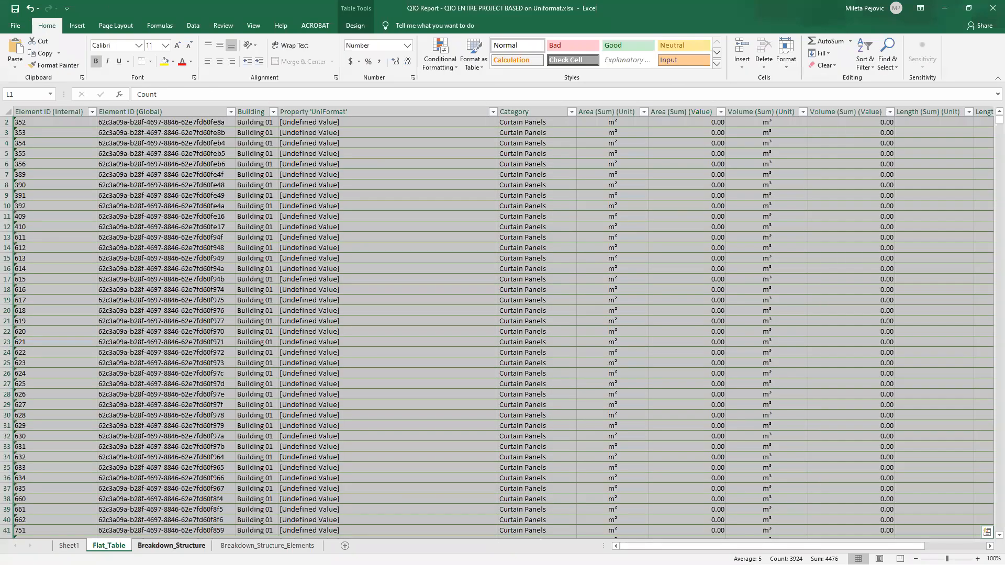
click(171, 545)
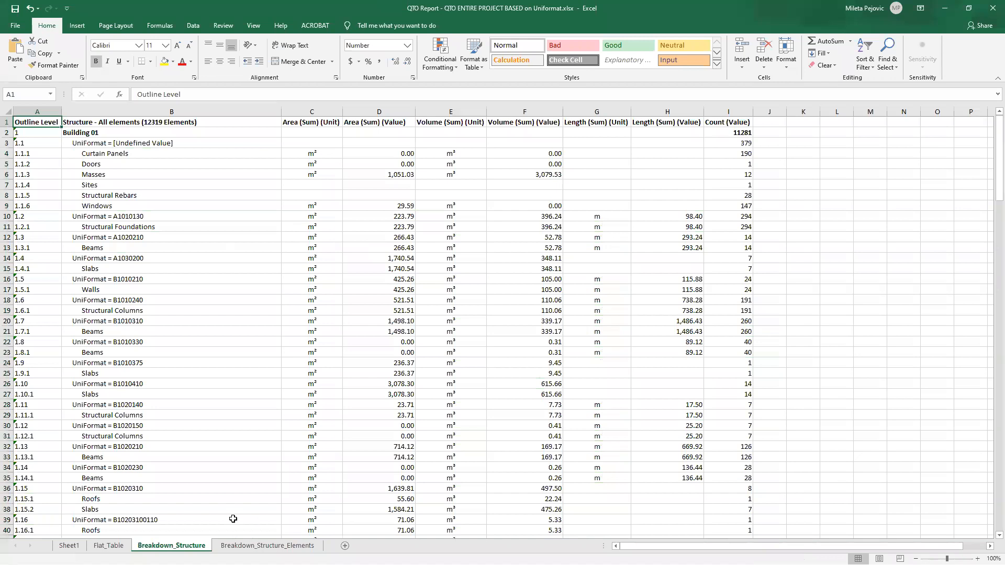
Compare the report's Breakdown_Structure sheet with the takeoff in Bexel Manager, expanding its UniFormat = [Undefined Value] group
click(267, 546)
click(171, 545)
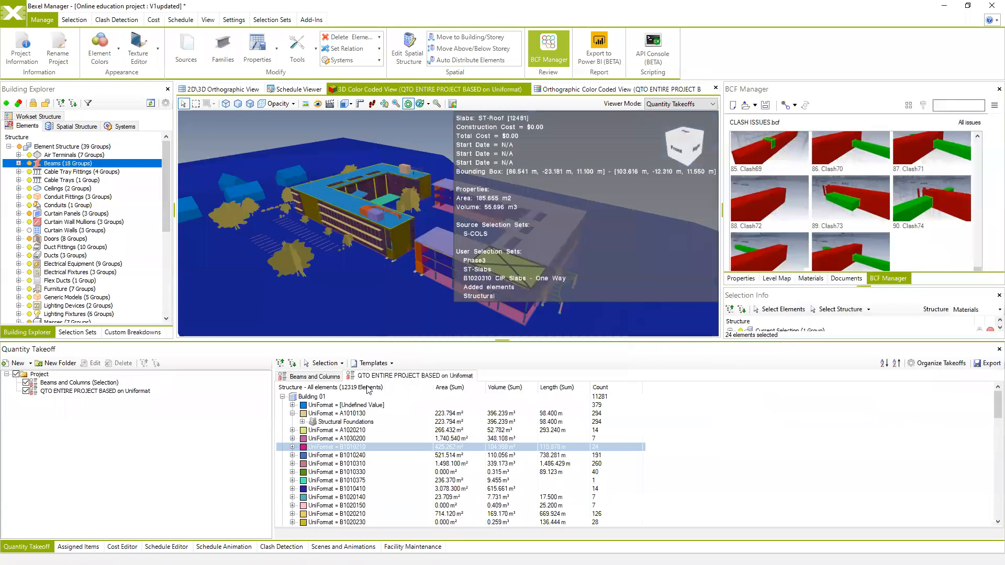
click(292, 405)
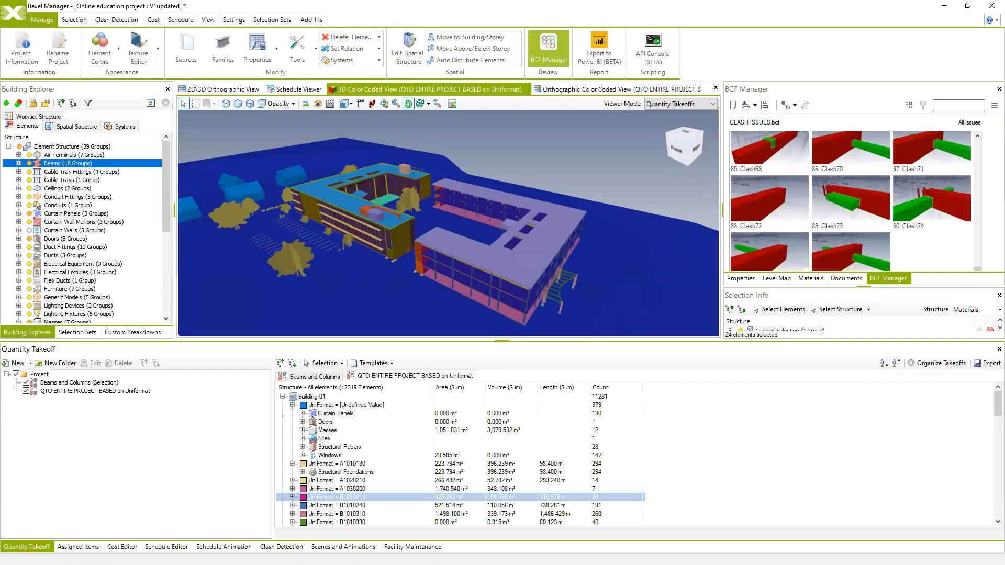
scroll(432, 284, down, 3)
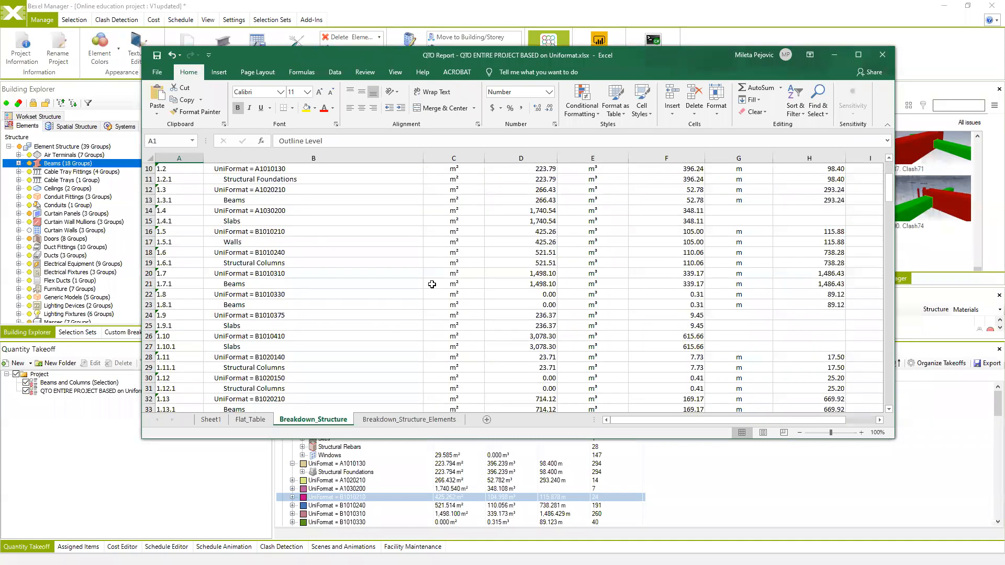
scroll(431, 284, up, 3)
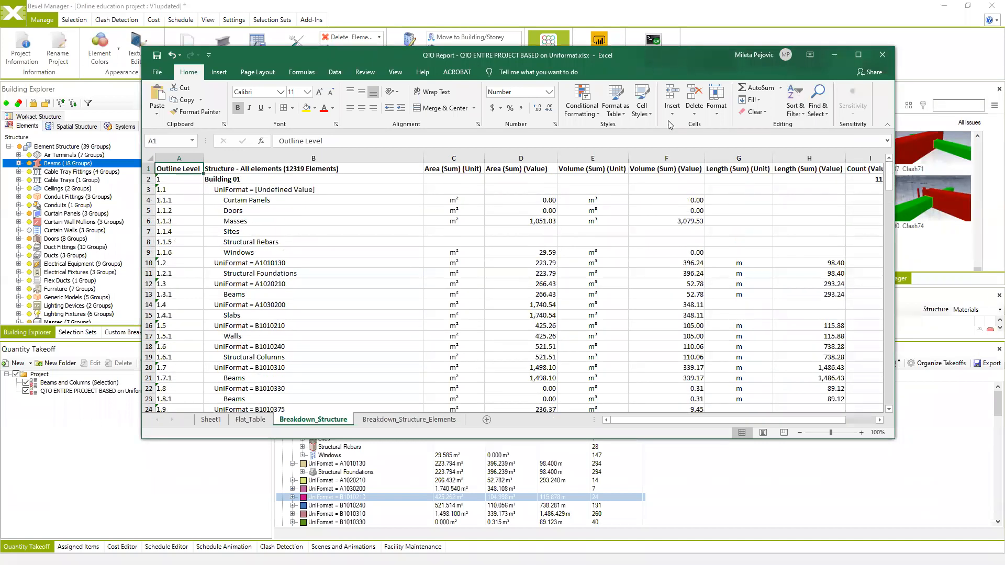
click(834, 55)
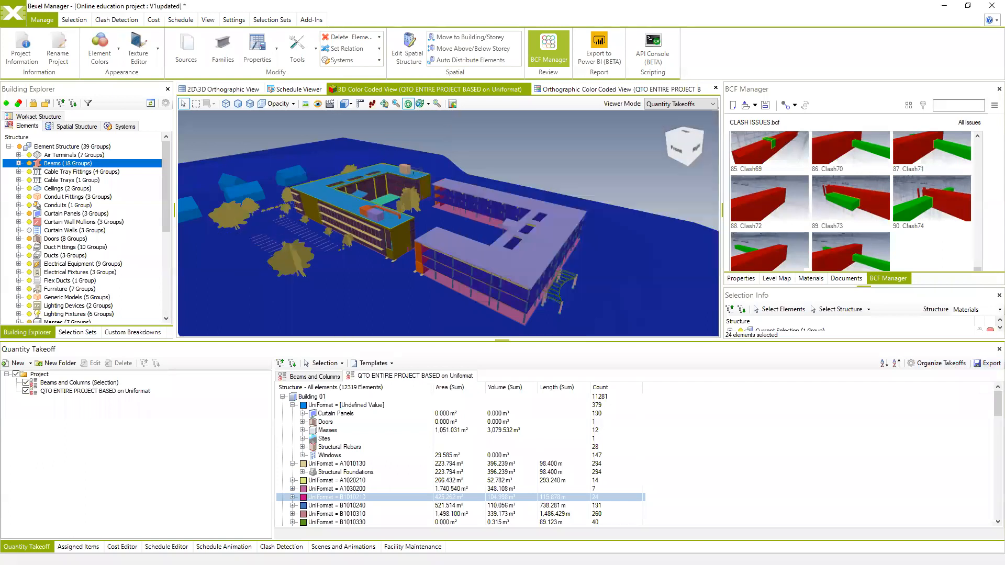
click(988, 365)
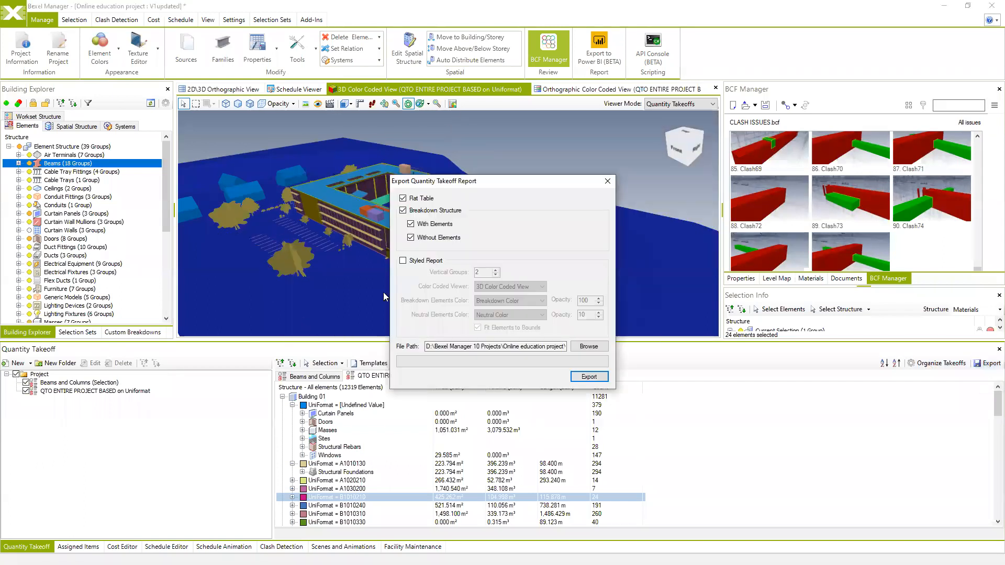
click(403, 260)
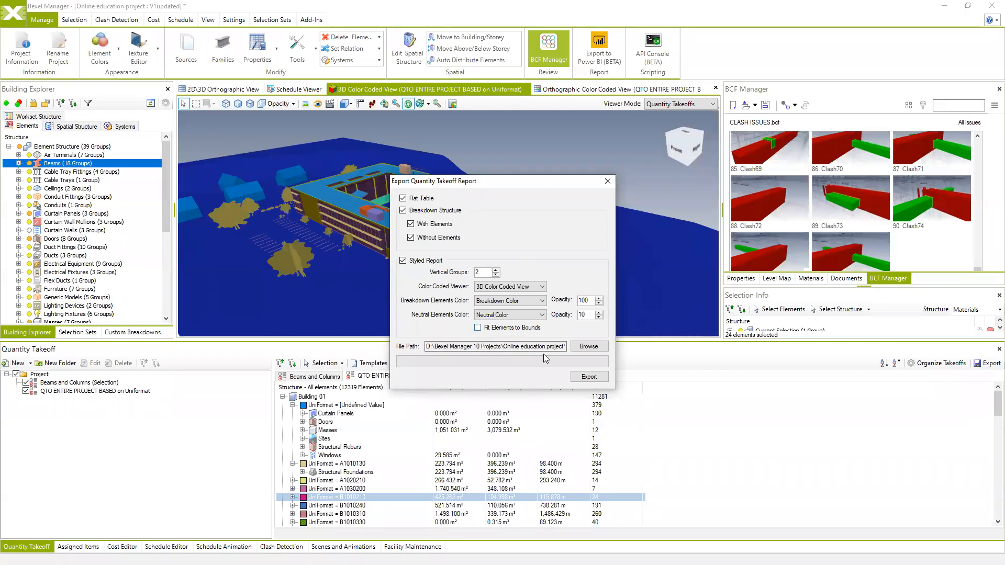
click(608, 181)
Export the entire-project takeoff with a Styled Report of the 3D Color Coded View, Fit Elements to Bounds off, replacing the existing report file
mouse_move(467, 233)
middle_down()
mouse_move(498, 226)
mouse_move(484, 225)
mouse_move(480, 243)
middle_up()
scroll(483, 224, down, 1)
scroll(489, 243, down, 1)
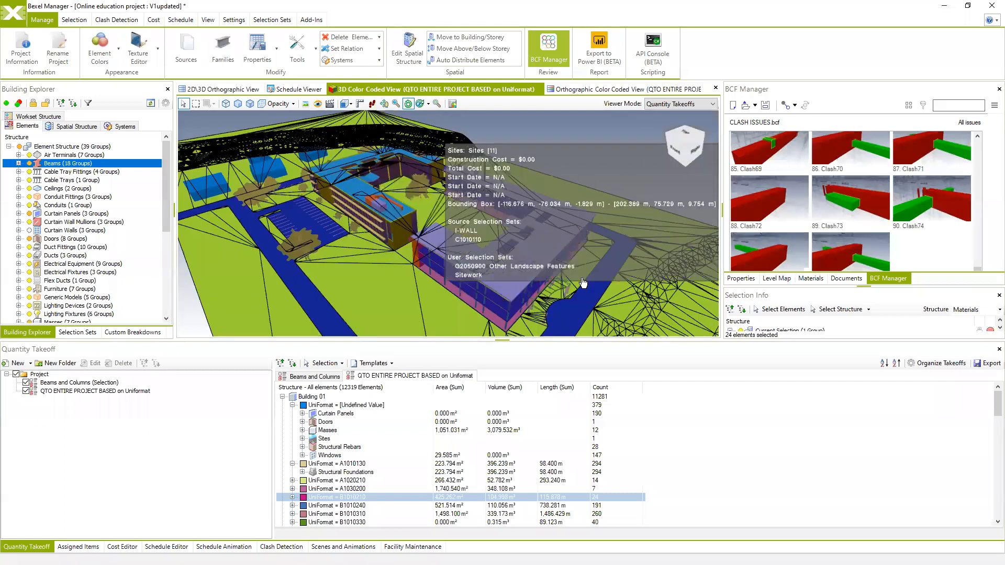
click(987, 363)
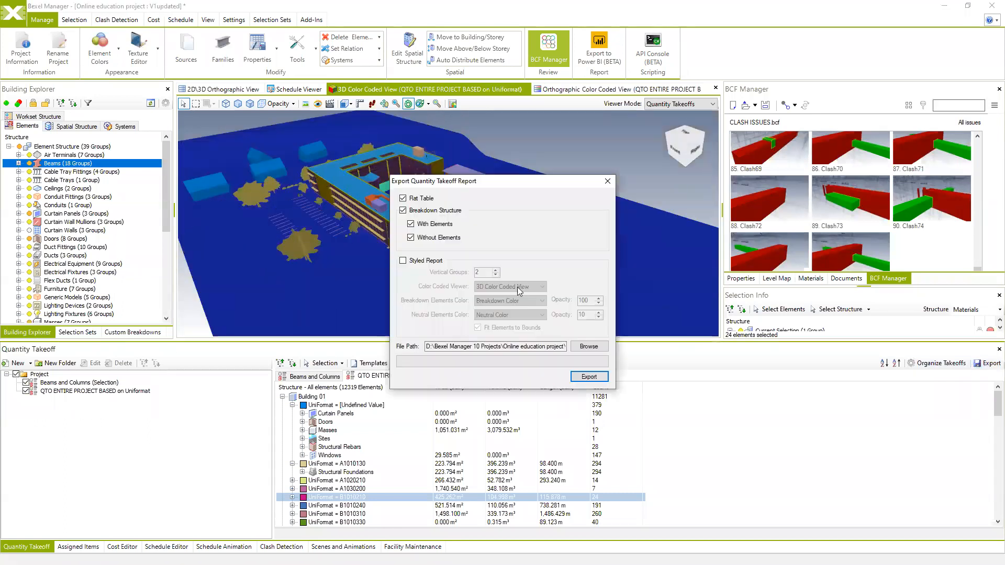
click(402, 260)
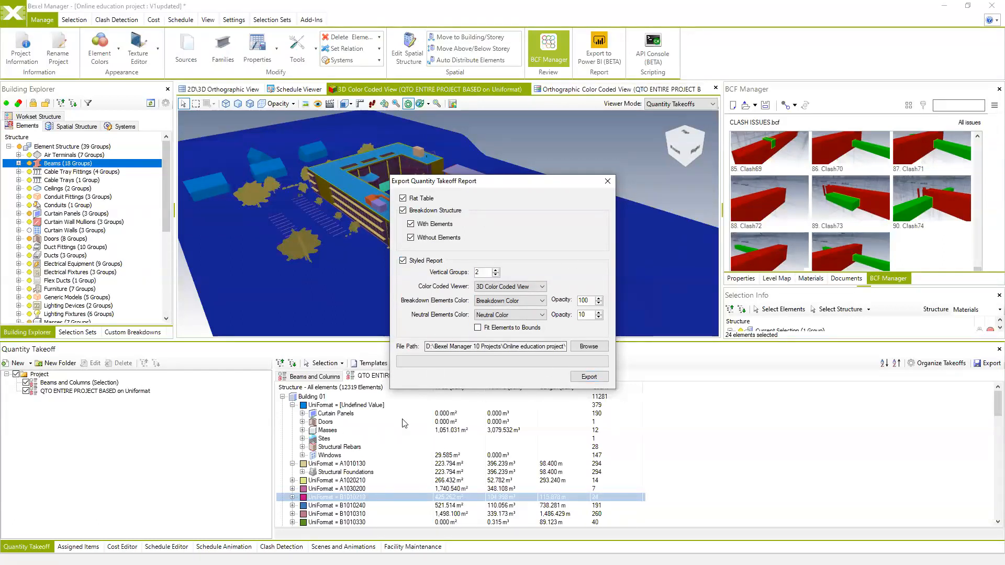
click(582, 377)
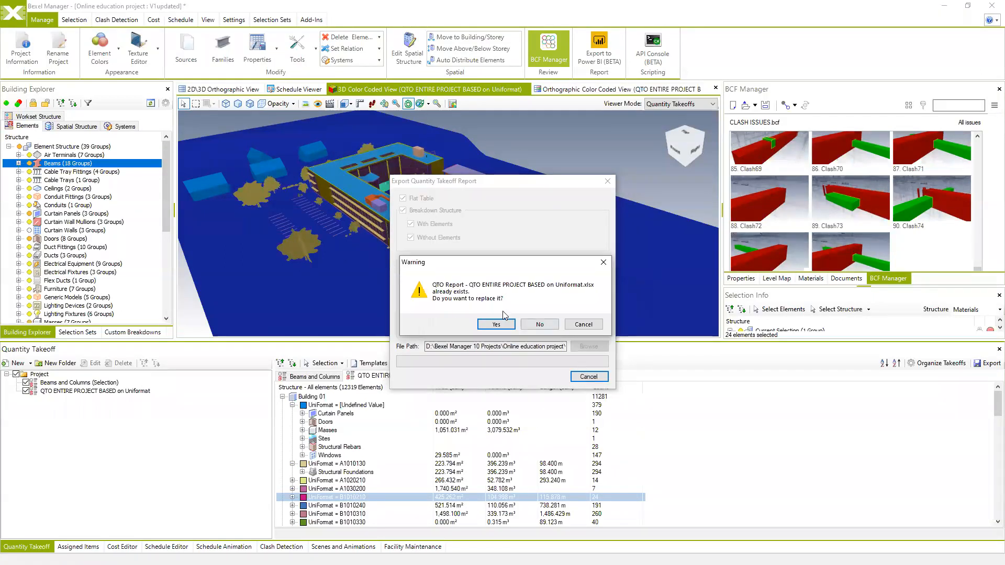
click(494, 326)
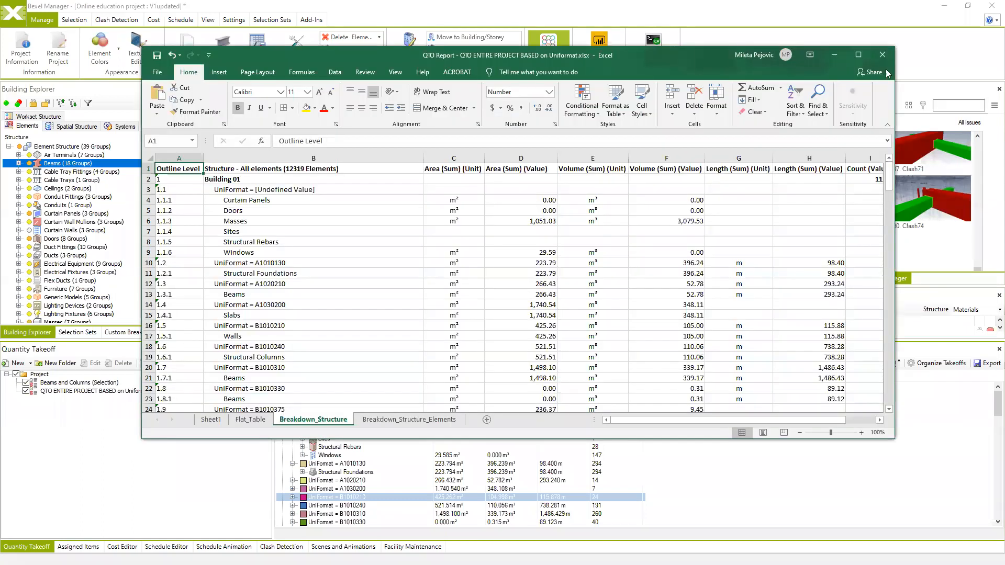
Close the old report workbook in Excel without saving, and open the re-exported entire-project report from the Reports folder
click(884, 53)
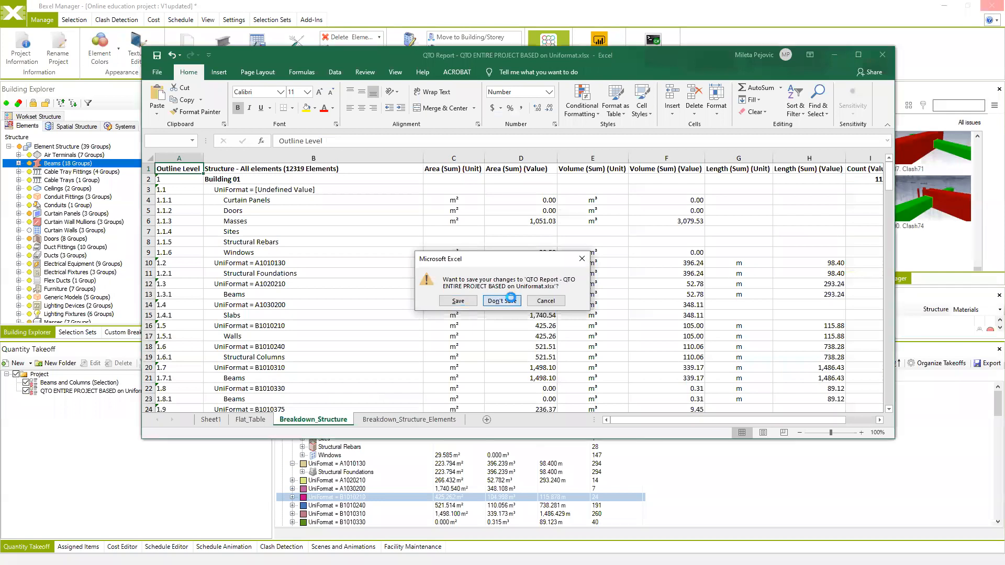
click(501, 299)
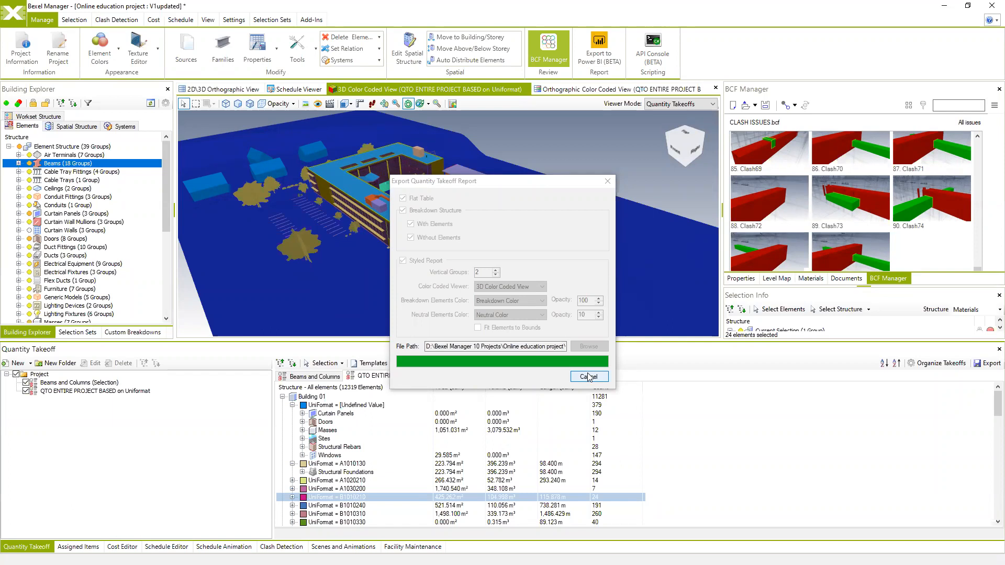
click(551, 325)
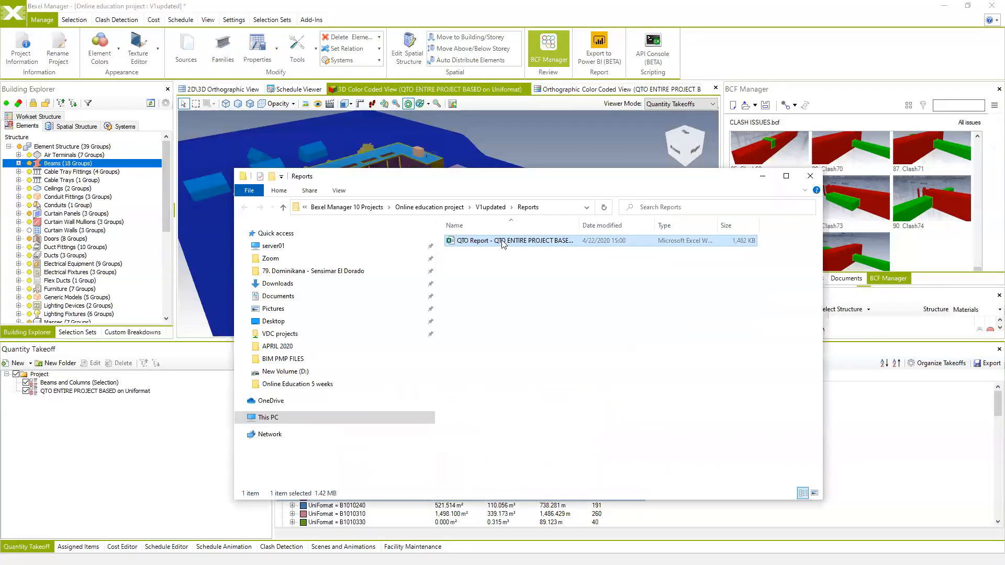
double_click(502, 245)
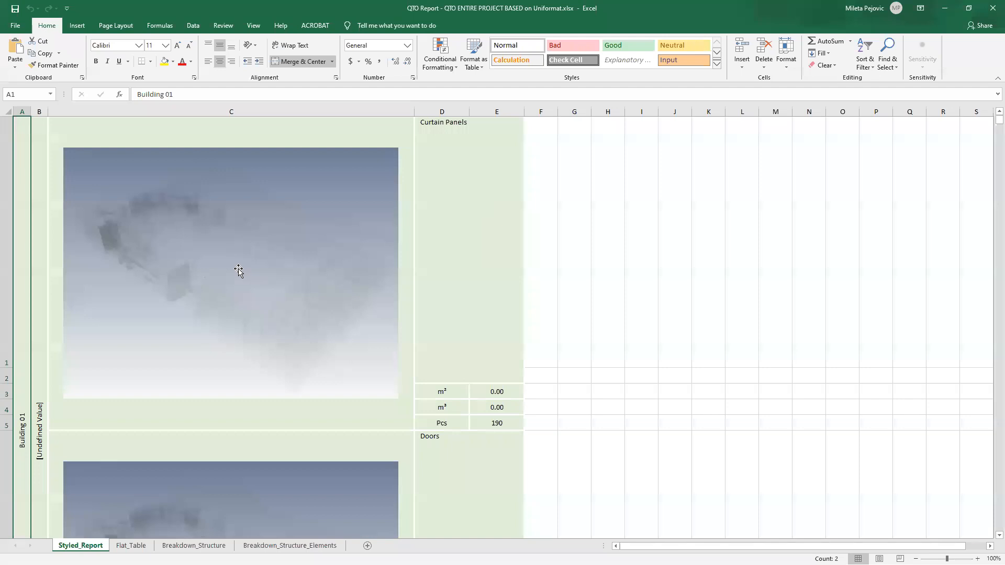
Examine the Styled_Report sheet's layout of building, UniFormat code, picture and quantities, using the Structural Foundations entry under A1010130
click(233, 265)
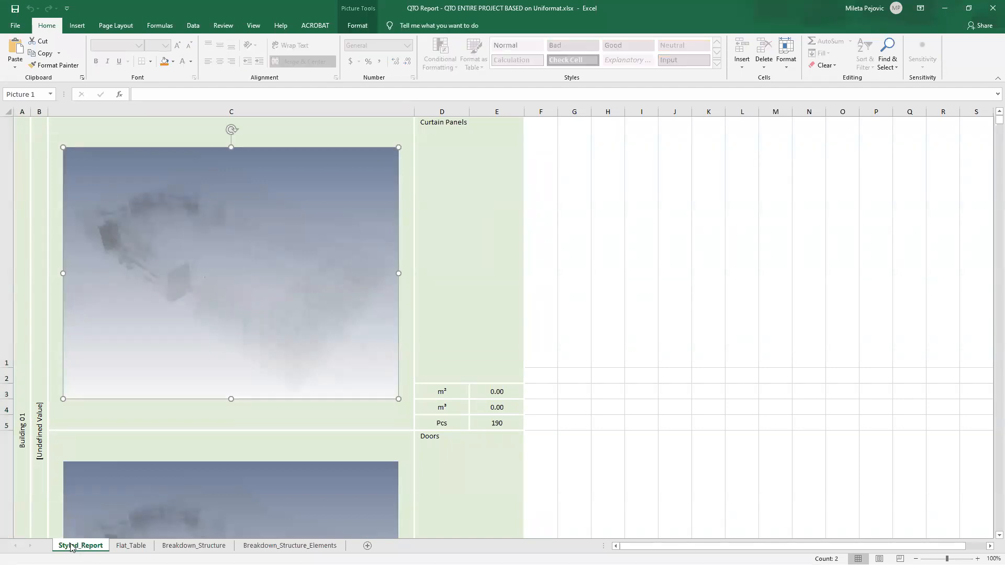
scroll(180, 360, down, 2)
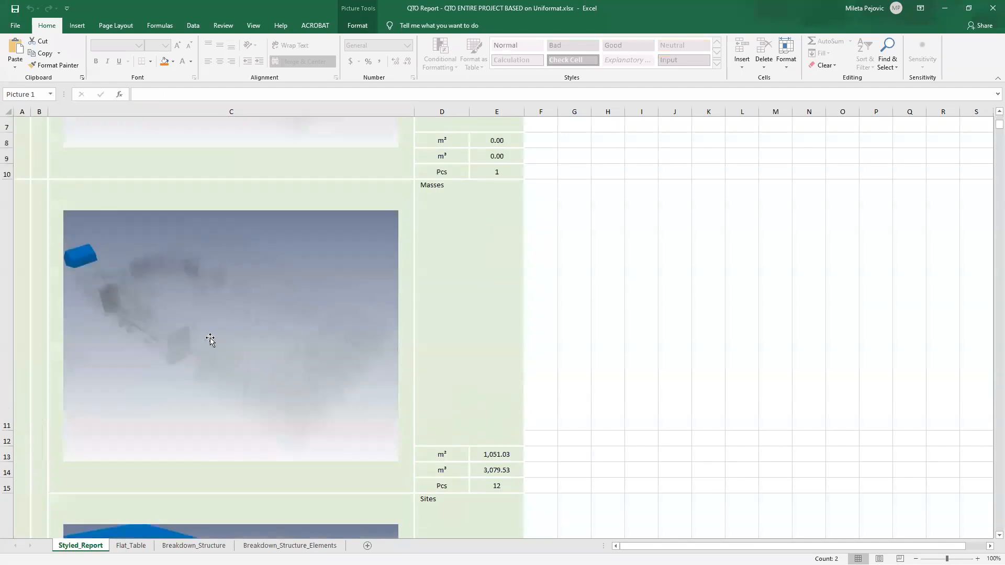
scroll(209, 340, up, 2)
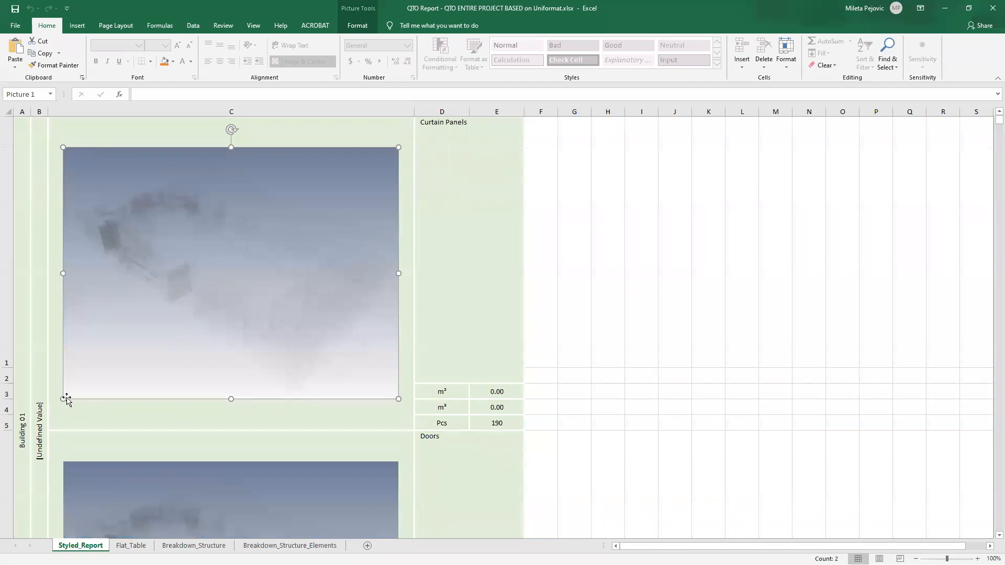
scroll(181, 340, down, 11)
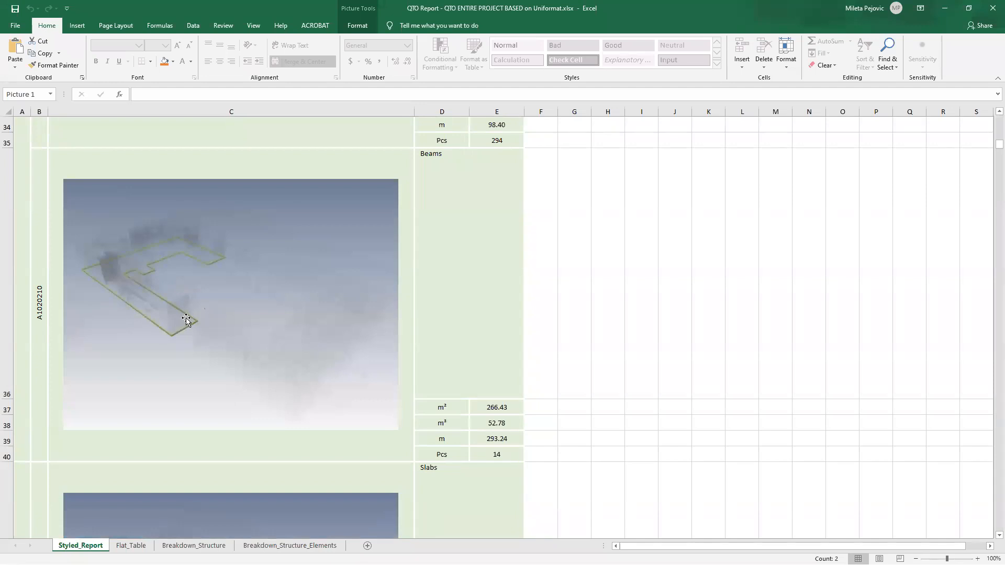
scroll(59, 327, up, 1)
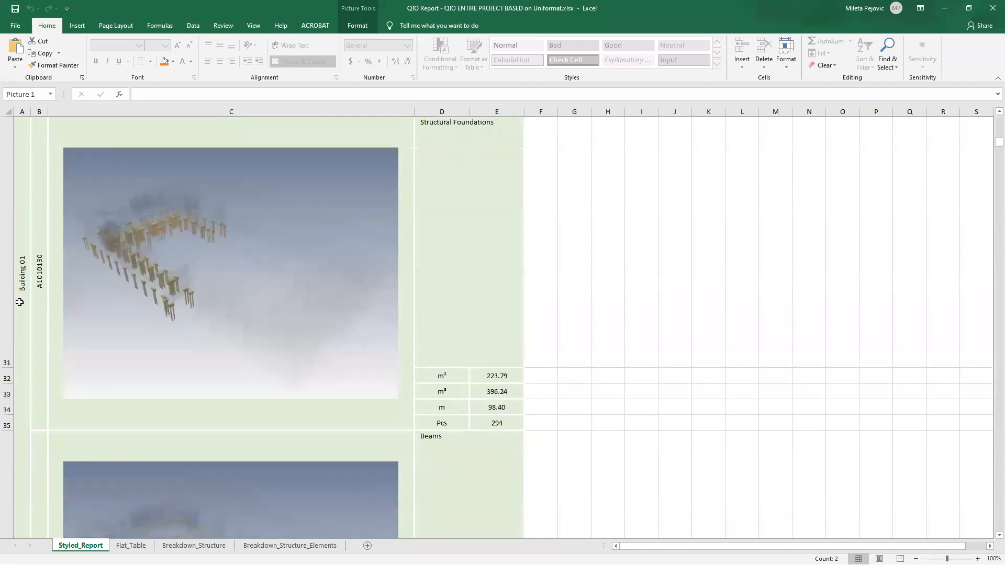
click(22, 275)
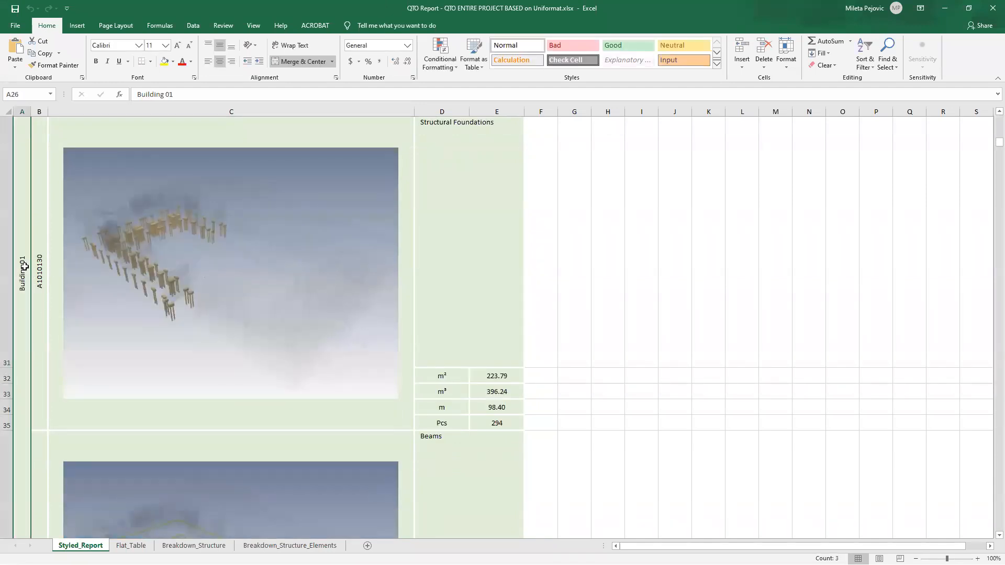
click(40, 268)
scroll(42, 269, up, 1)
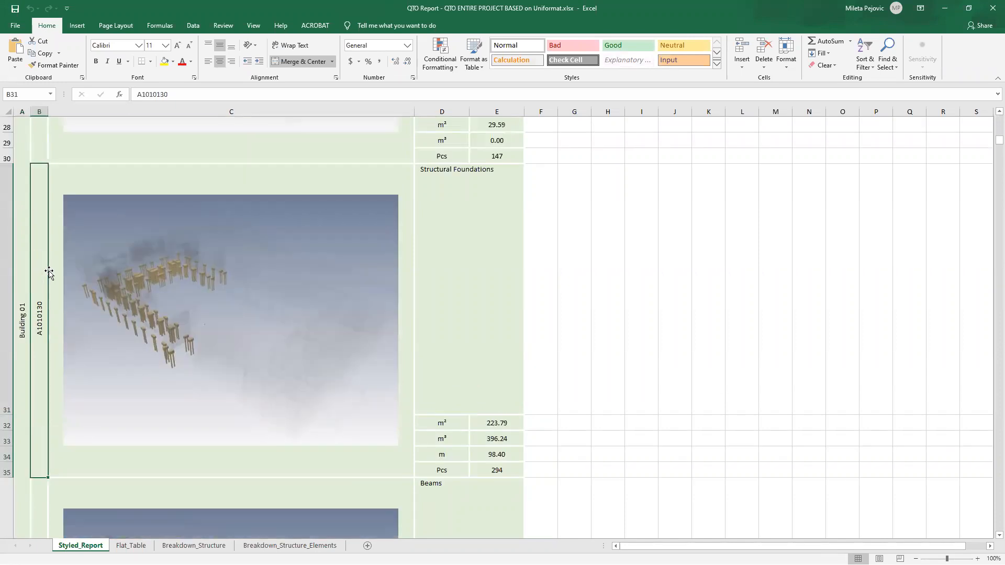
click(448, 172)
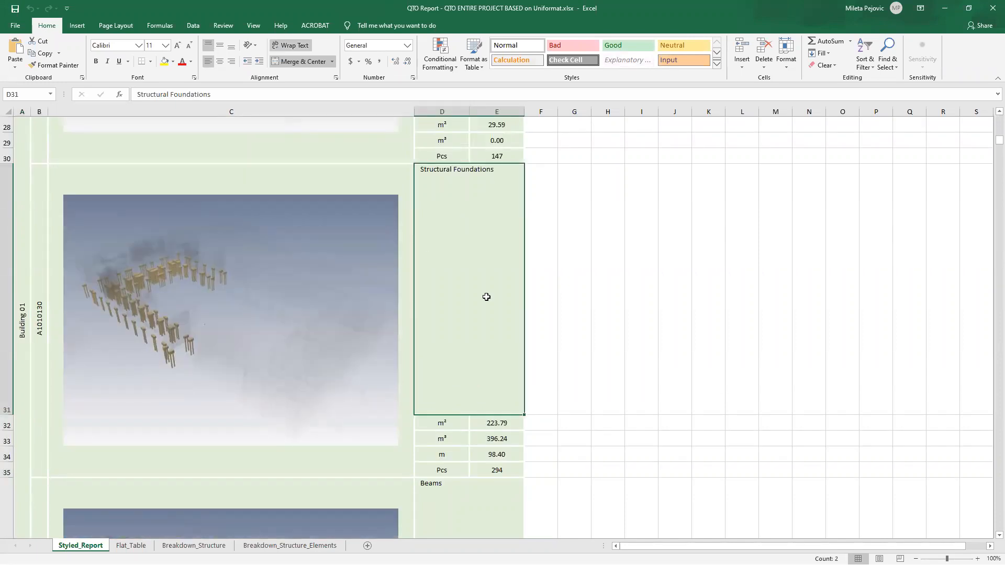
Review the Styled_Report pictures and quantities for the remaining Building 01 categories, from Beams through to Sprinklers
scroll(328, 340, down, 10)
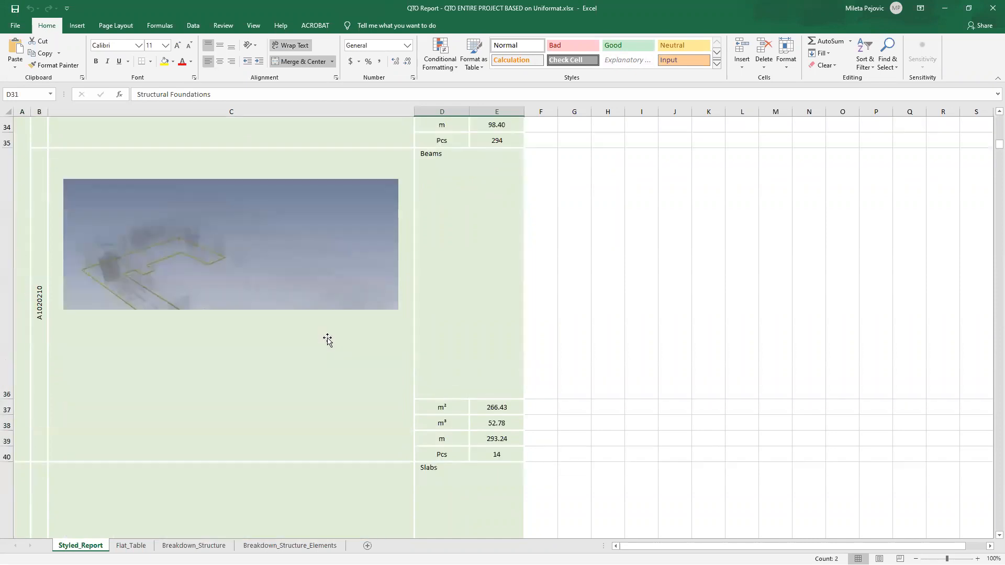
scroll(328, 340, down, 14)
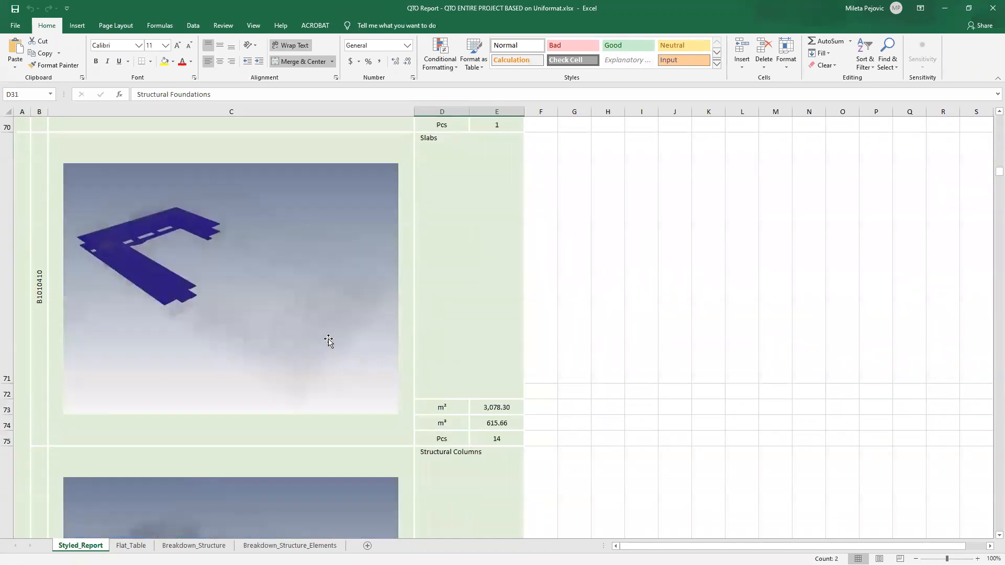
scroll(329, 341, down, 12)
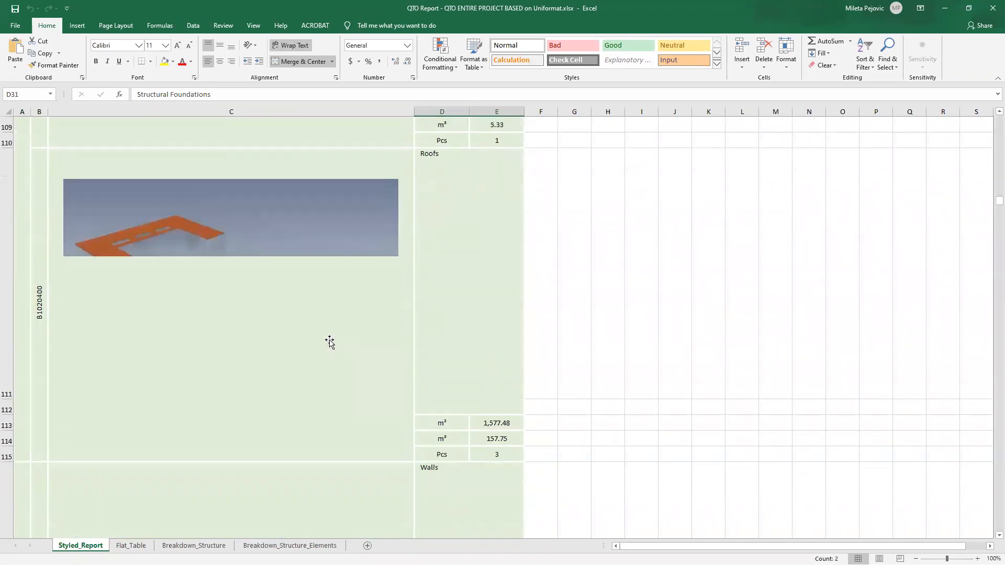
scroll(329, 341, down, 11)
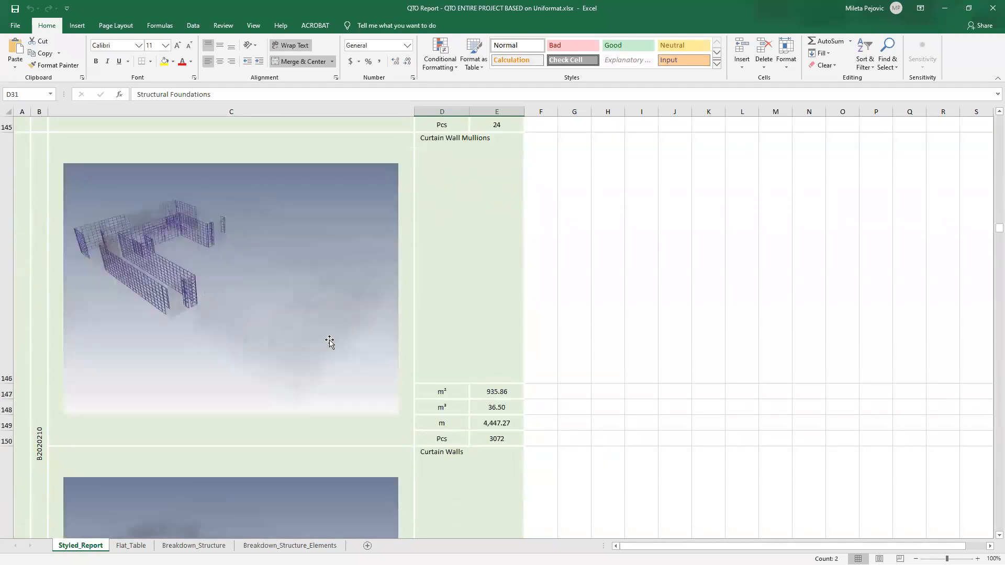
scroll(329, 342, down, 10)
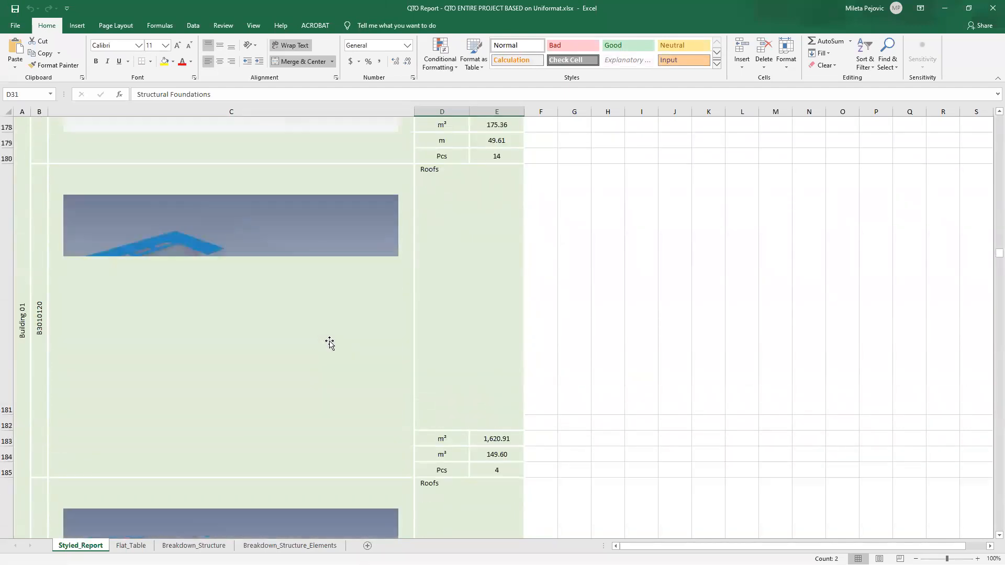
scroll(333, 348, down, 20)
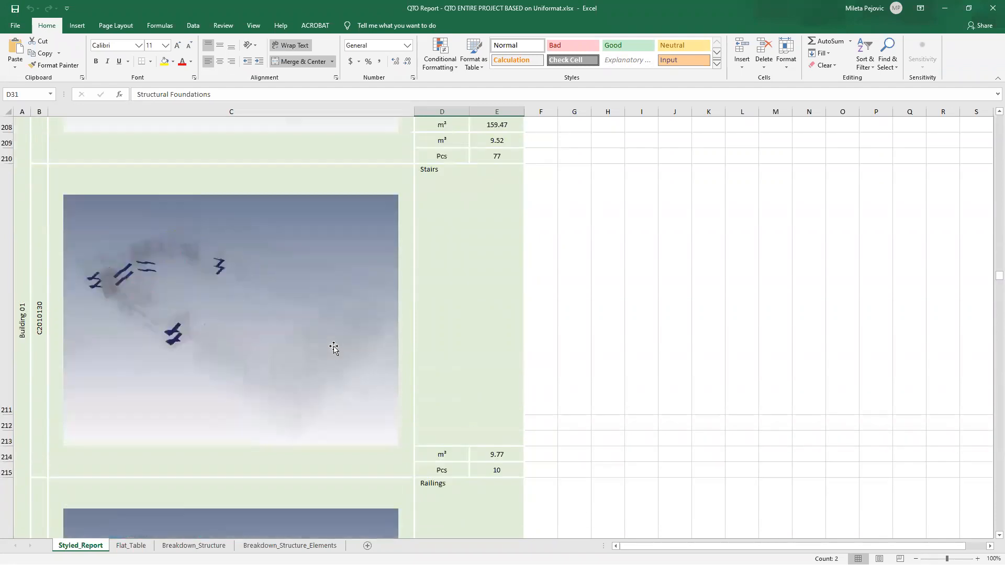
scroll(319, 358, down, 19)
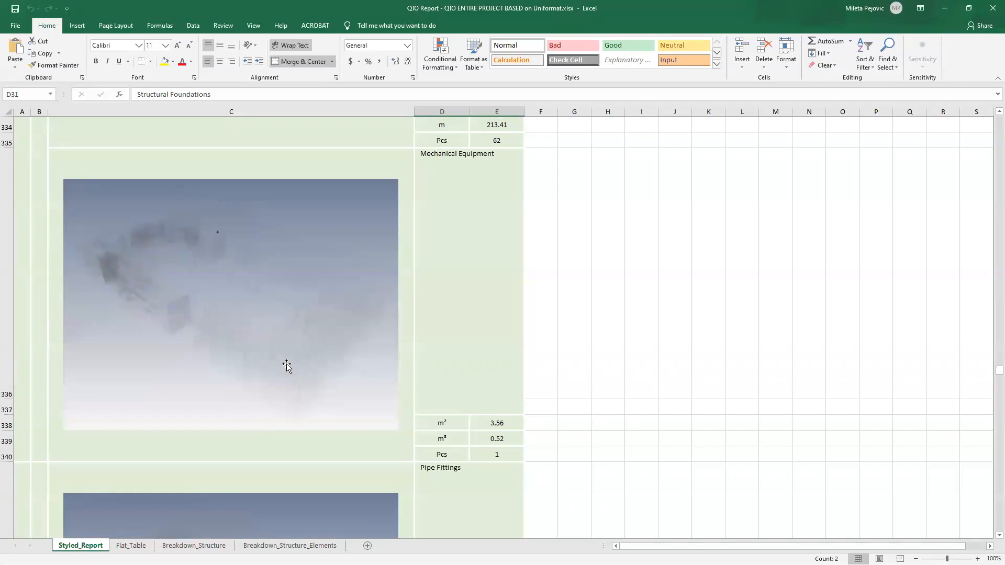
scroll(226, 331, down, 3)
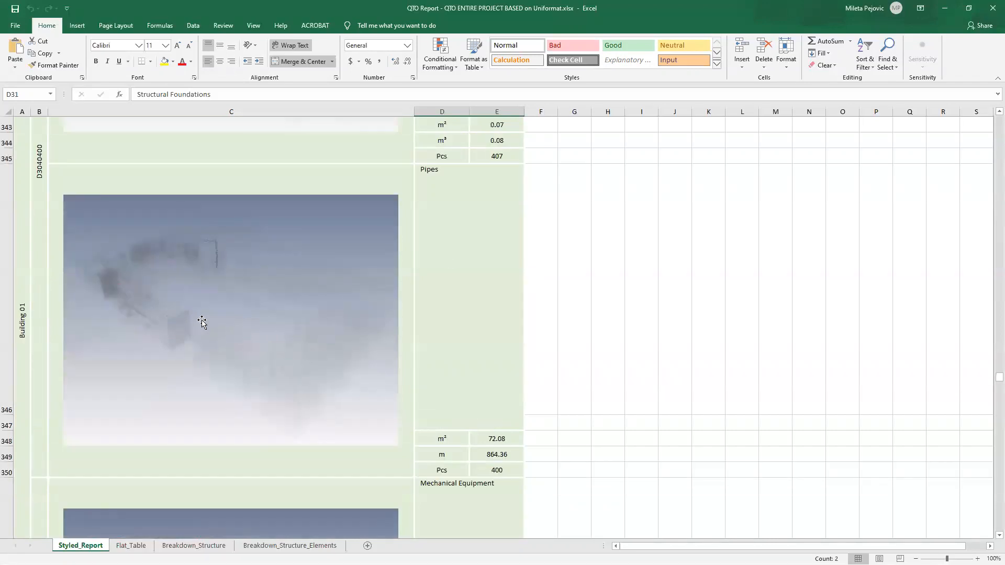
scroll(213, 379, down, 3)
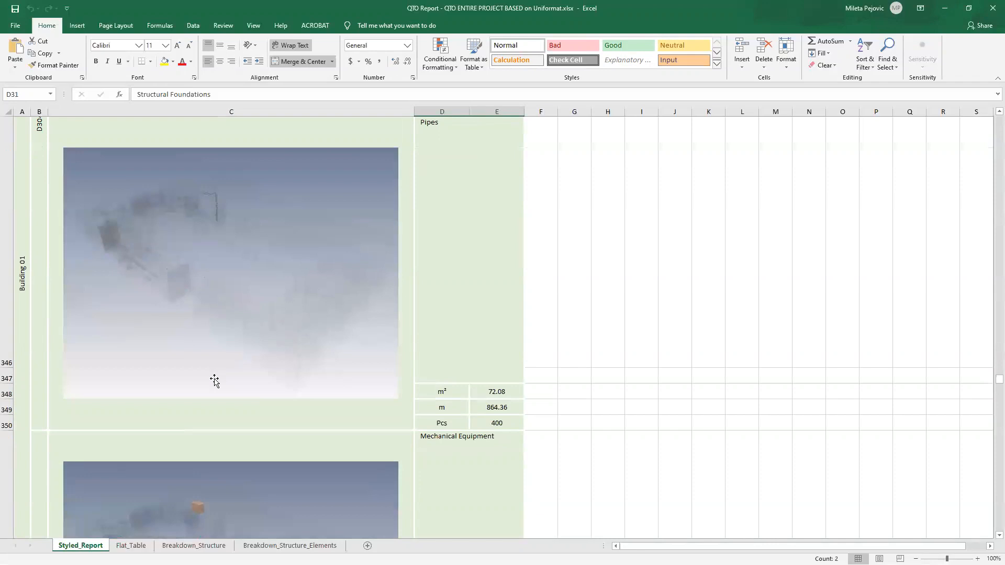
scroll(224, 394, down, 1)
scroll(222, 411, down, 3)
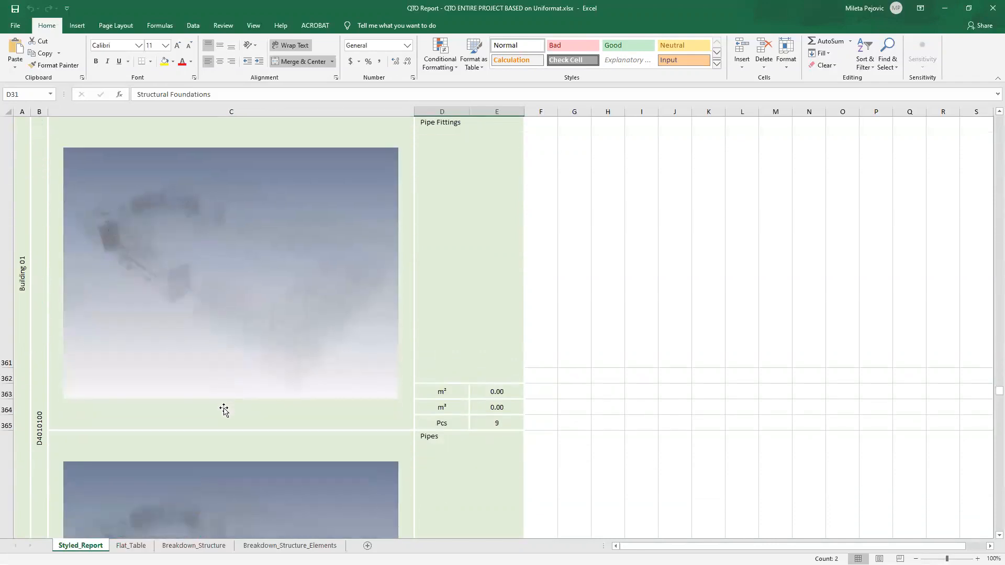
scroll(223, 426, down, 3)
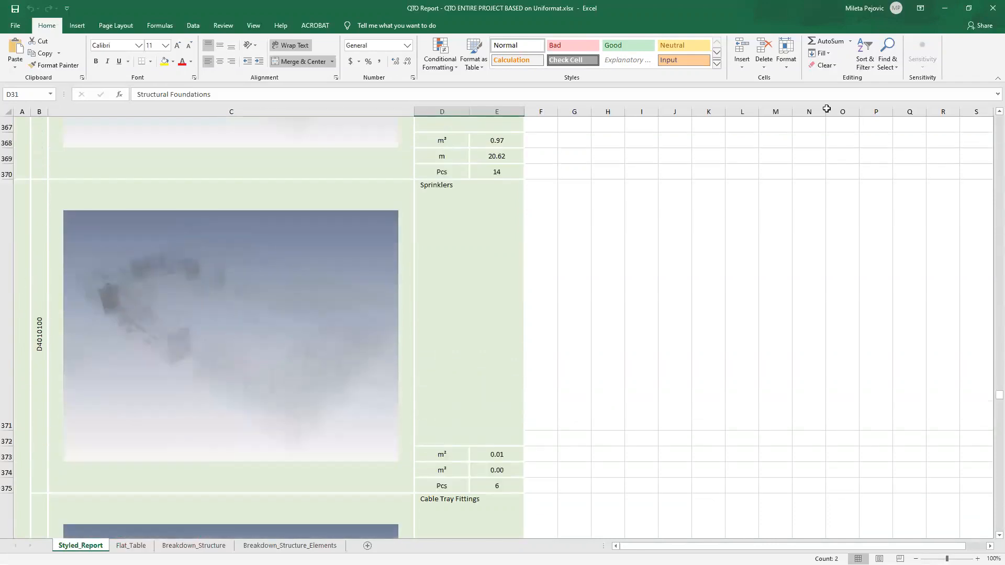
Return from Excel to Bexel Manager, enlarge the viewer and inspect the color-coded 3D model from several angles
click(945, 8)
click(763, 176)
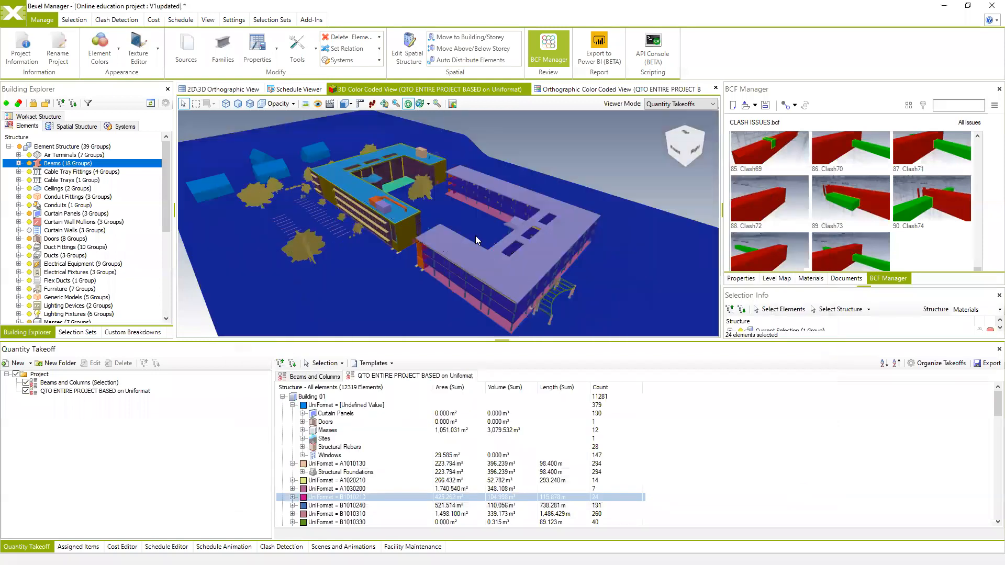
mouse_move(473, 242)
middle_down()
mouse_move(465, 273)
mouse_move(470, 242)
middle_up()
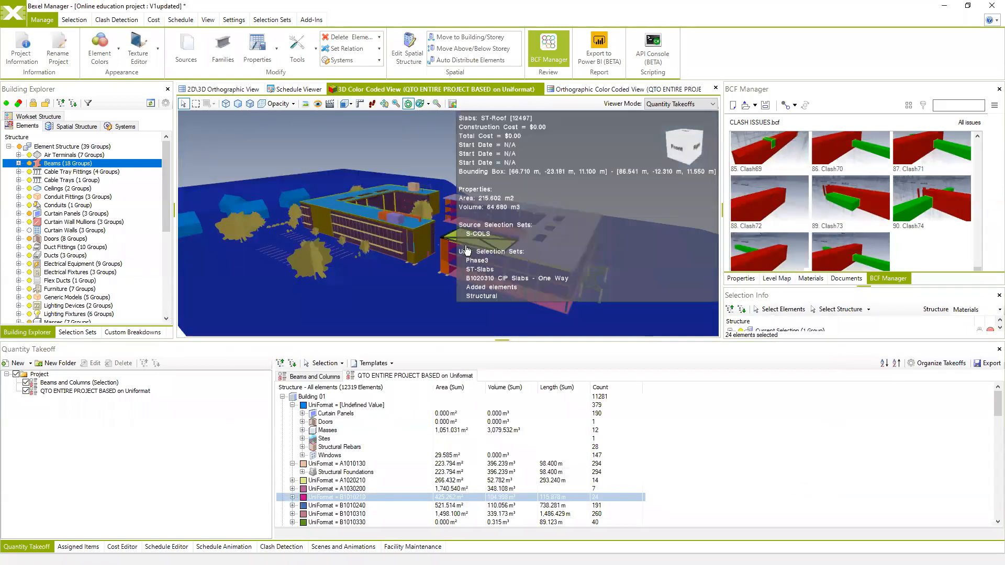
mouse_move(533, 248)
middle_down()
mouse_move(514, 255)
mouse_move(533, 252)
mouse_move(504, 244)
mouse_move(517, 246)
middle_up()
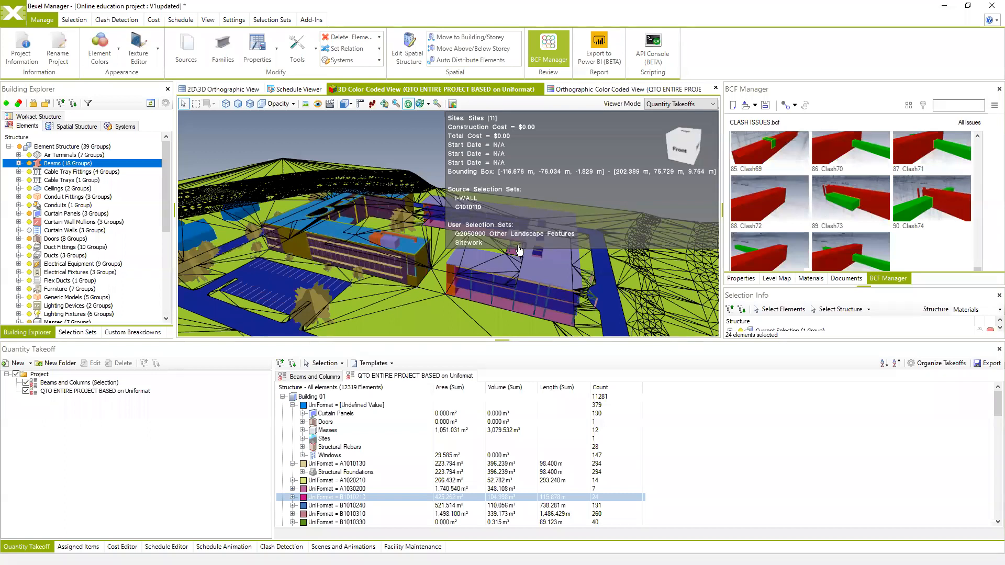
drag(525, 339, 525, 394)
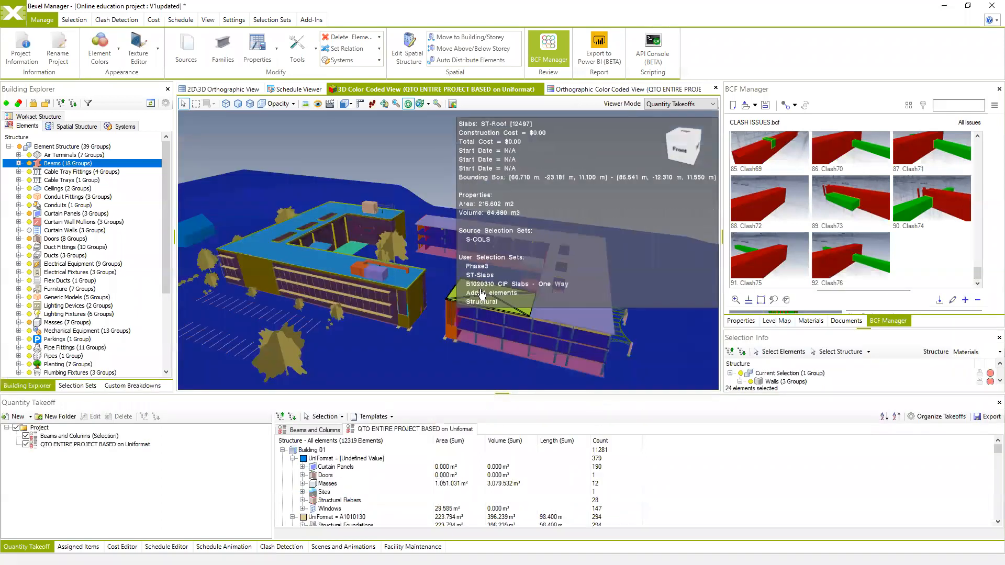
mouse_move(465, 276)
middle_down()
mouse_move(487, 288)
mouse_move(475, 284)
middle_up()
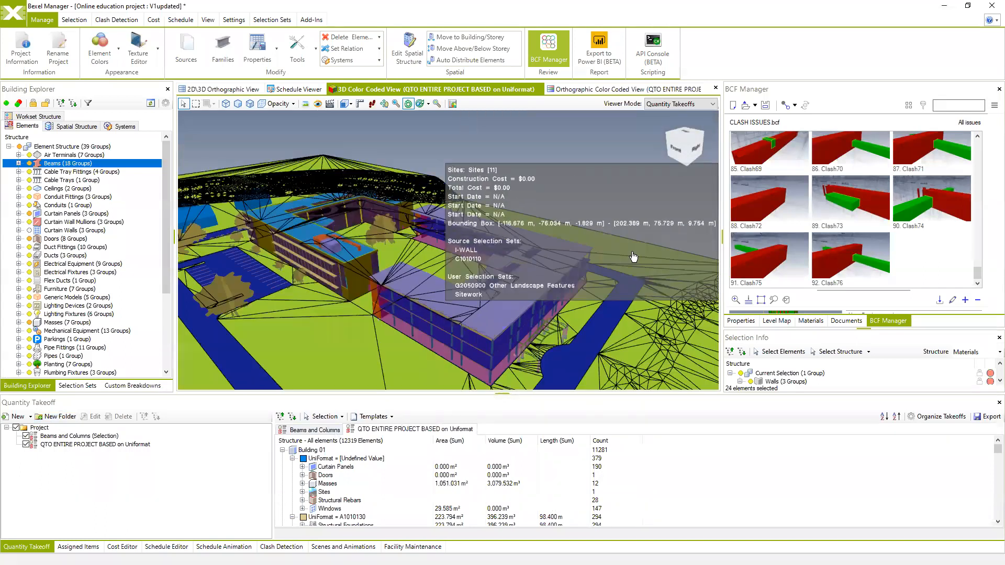
middle_drag(272, 225, 342, 249)
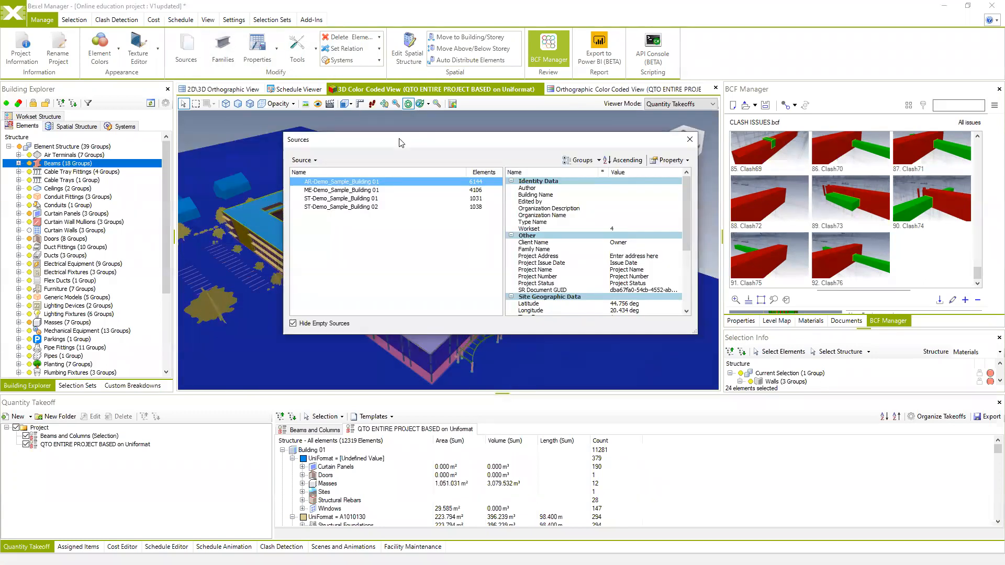
Check the source models of the project, and review the project information statistics
drag(401, 141, 356, 143)
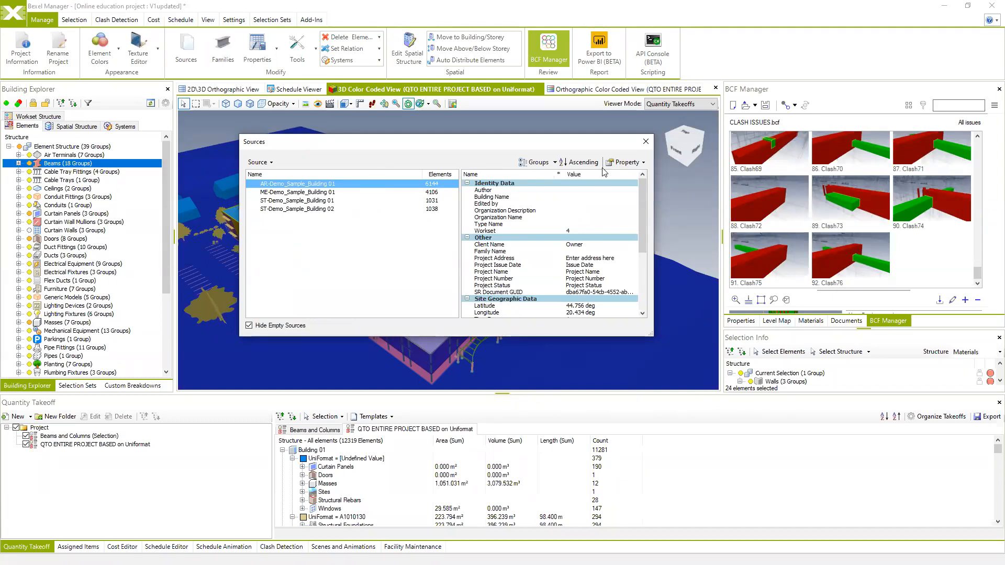
click(646, 142)
click(20, 50)
click(444, 193)
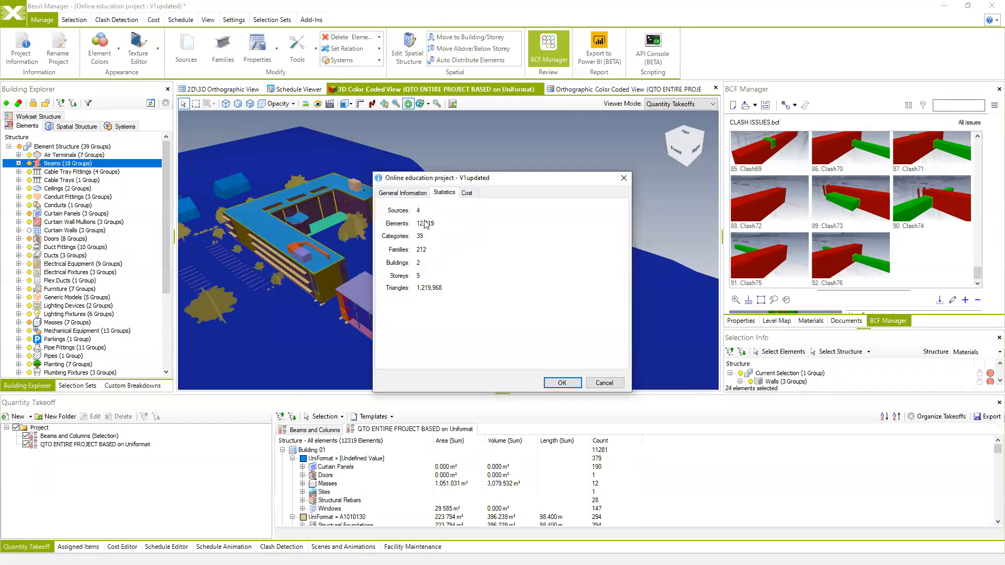
click(605, 383)
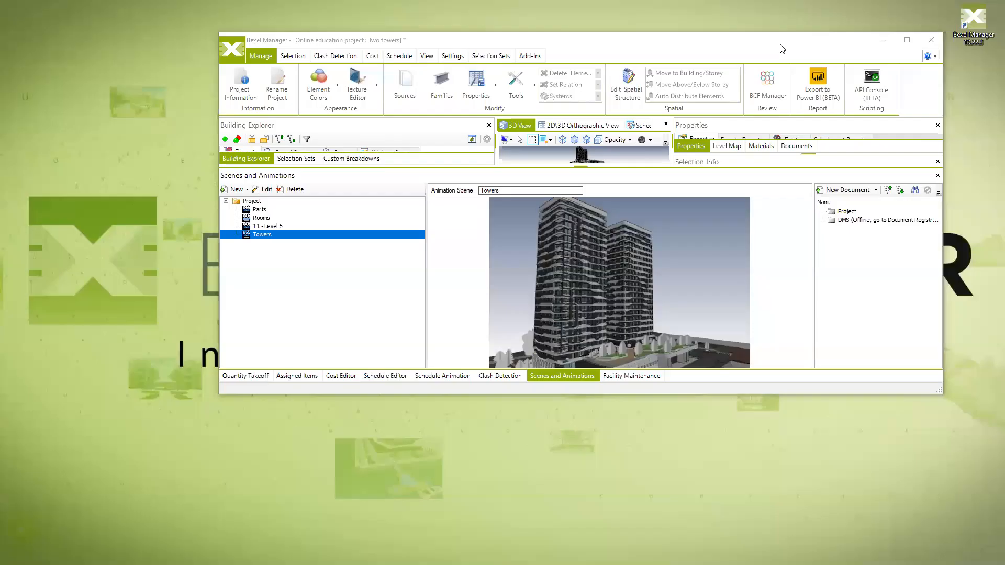
Switch to the Two towers project at full window size, view the towers and display the Rooms scene
click(906, 40)
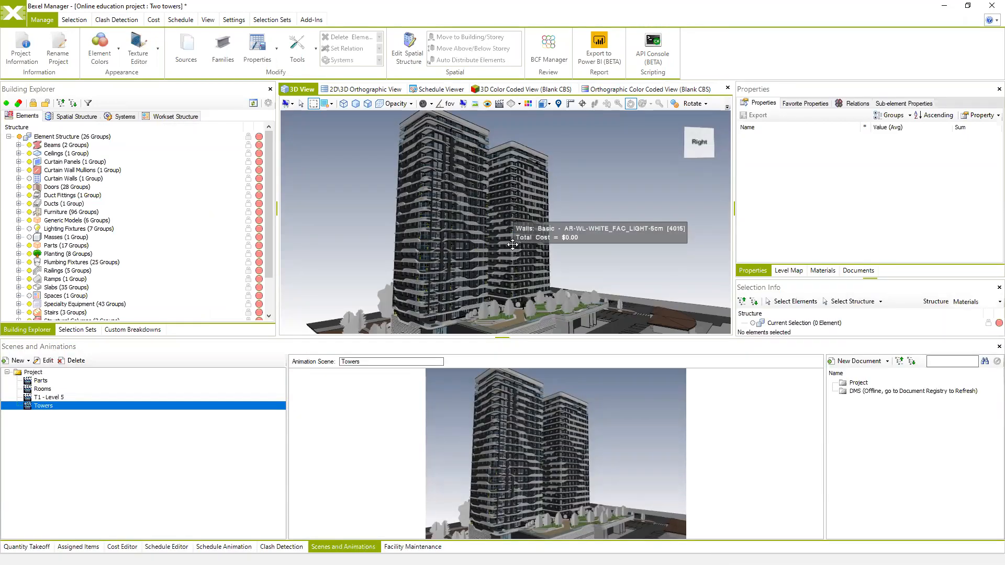
drag(512, 244, 571, 273)
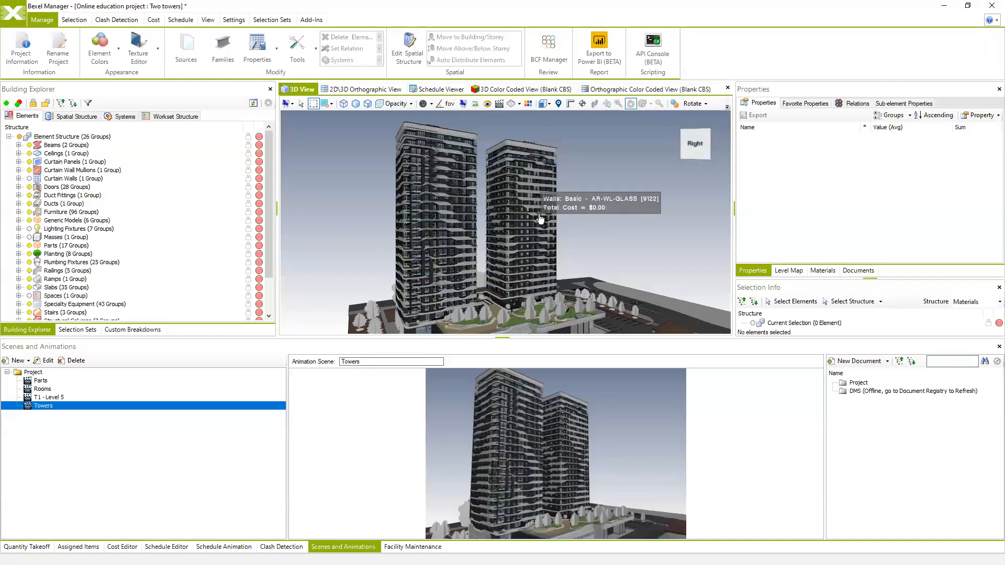
click(51, 389)
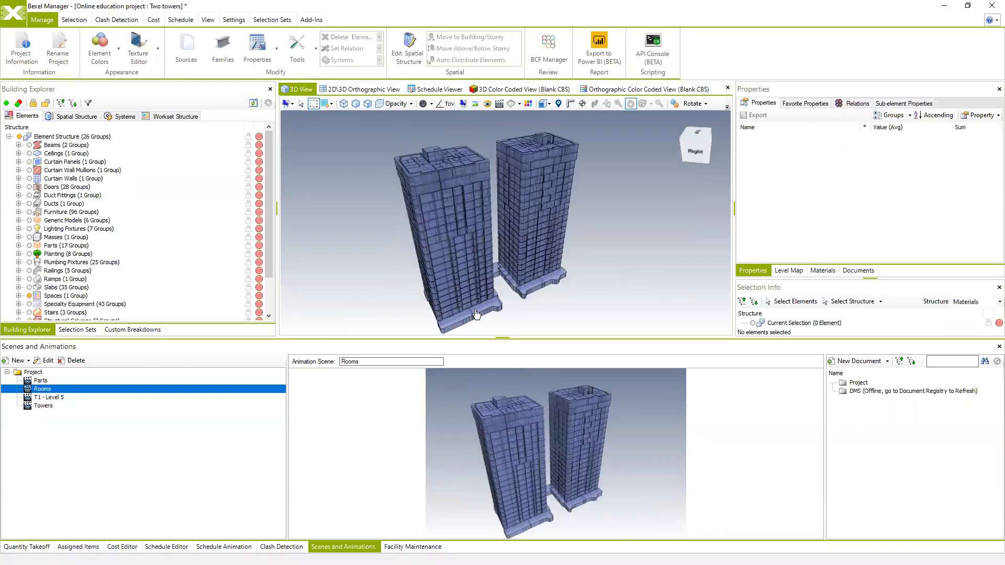
Select one space in the rear tower and examine its Department, Number and Name properties under Identity Data
scroll(515, 249, up, 3)
scroll(515, 249, down, 1)
mouse_move(520, 249)
middle_down()
mouse_move(489, 267)
mouse_move(516, 283)
mouse_move(492, 291)
mouse_move(525, 268)
middle_up()
click(544, 252)
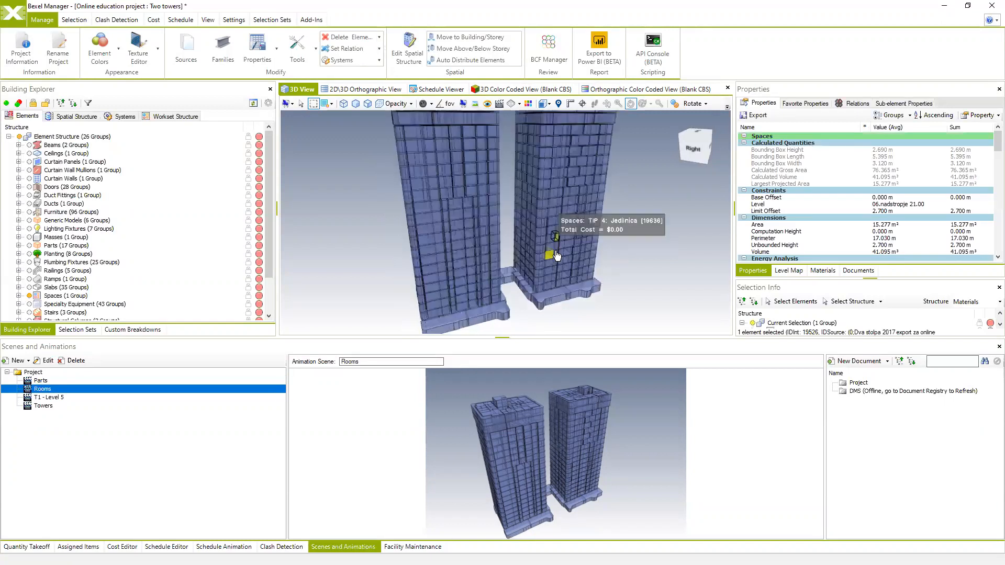
scroll(835, 185, down, 8)
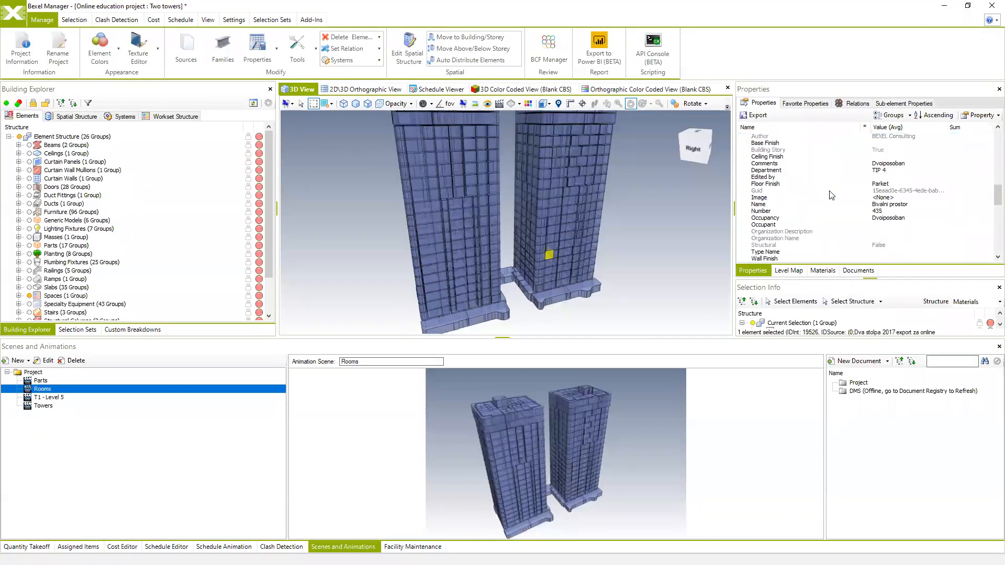
click(776, 170)
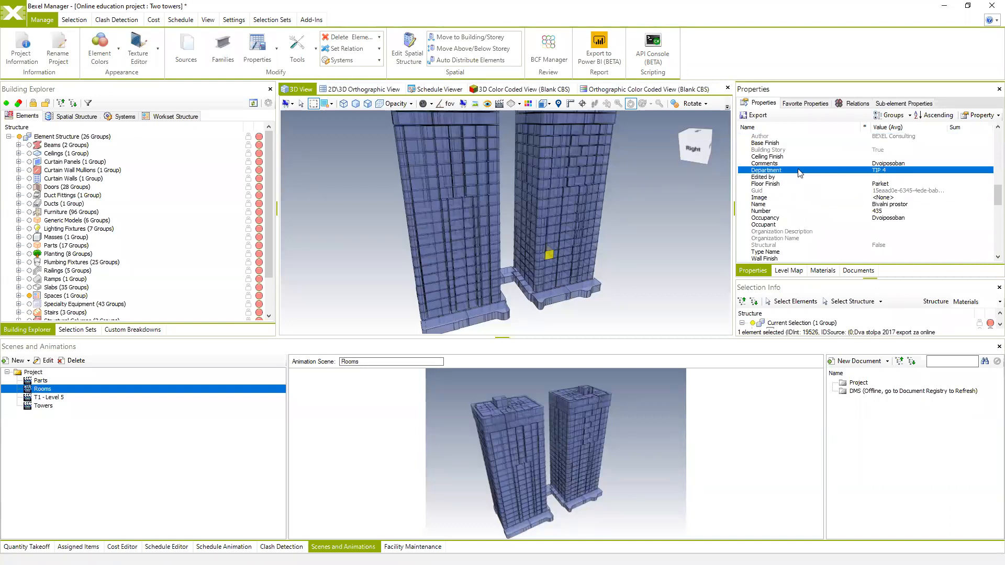
click(765, 211)
click(850, 200)
click(888, 204)
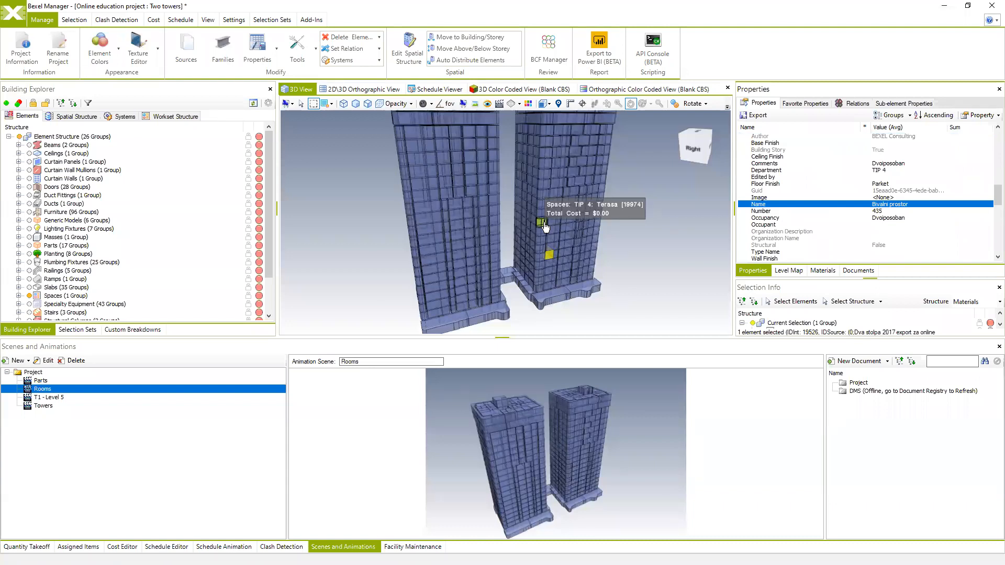
scroll(852, 185, up, 3)
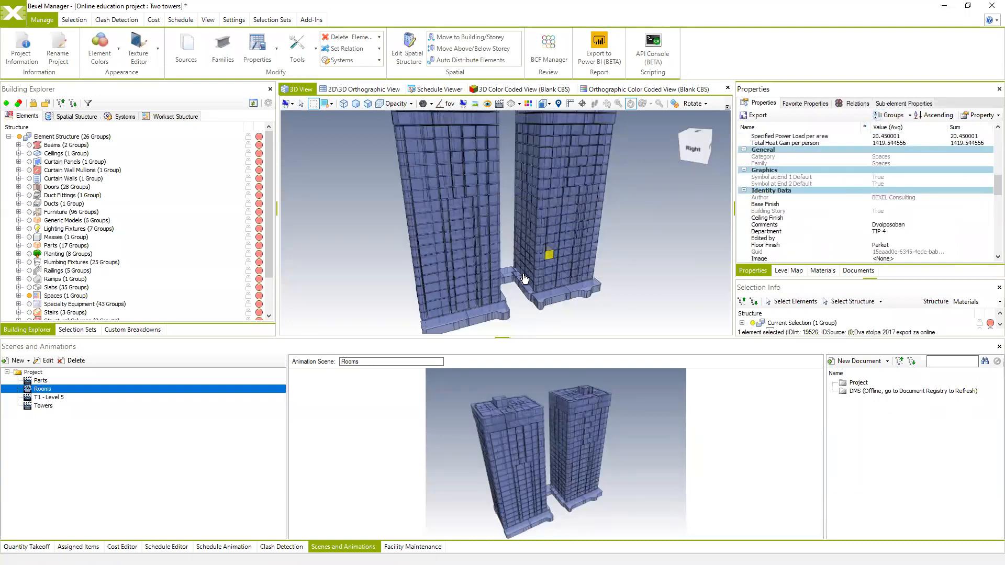
scroll(522, 280, down, 3)
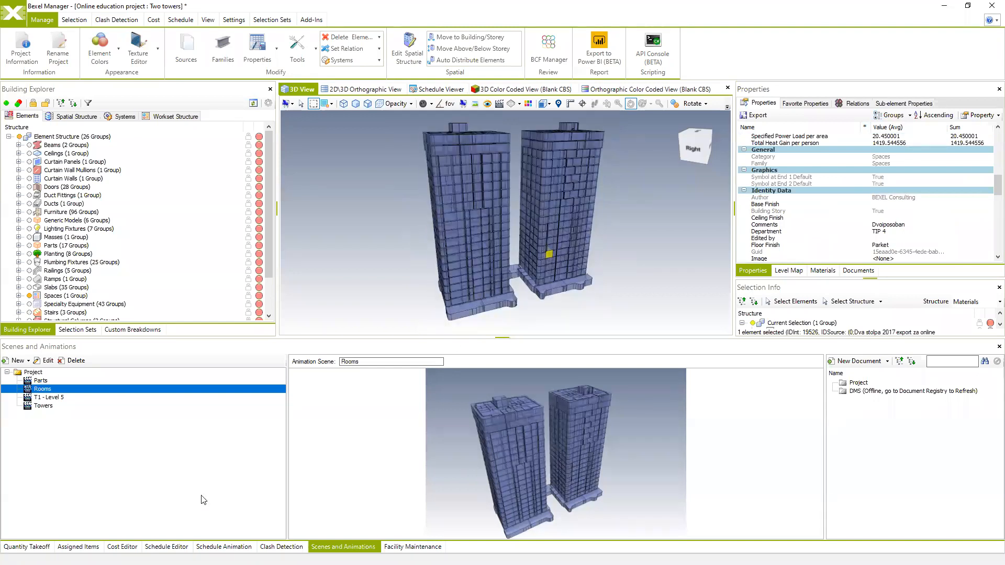
Start a new blank quantity takeoff for the Two towers project
click(15, 360)
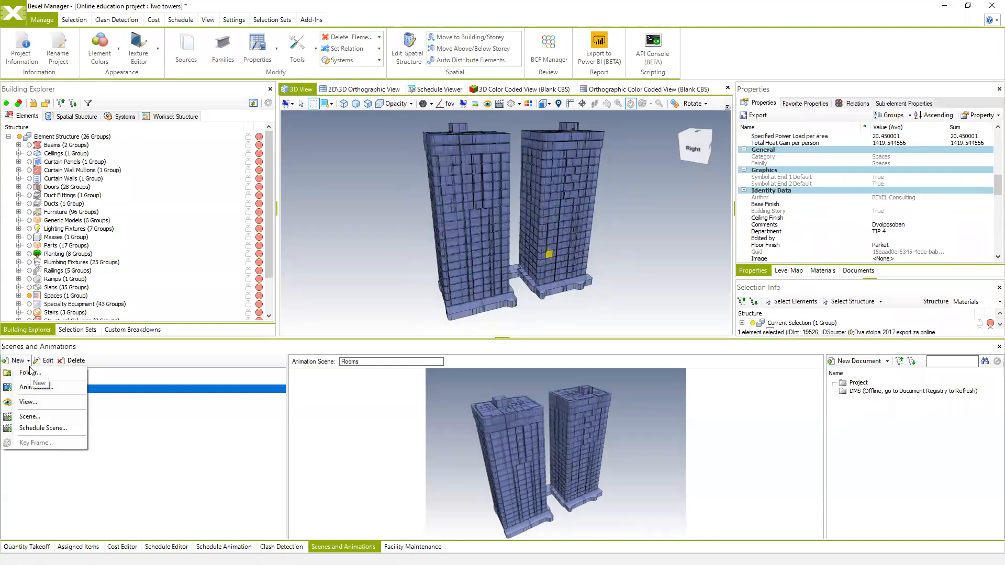
click(132, 372)
click(31, 547)
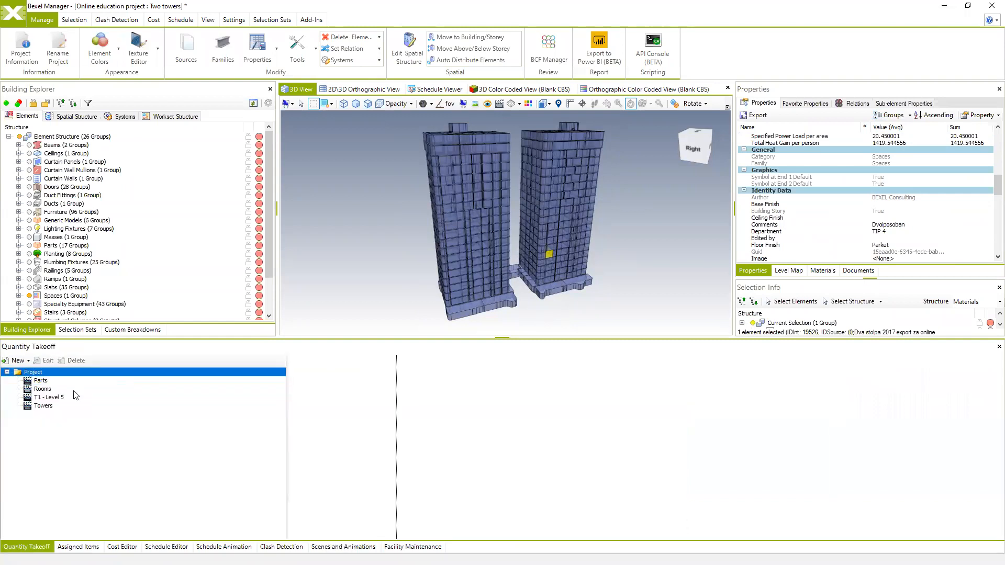
click(18, 360)
click(32, 383)
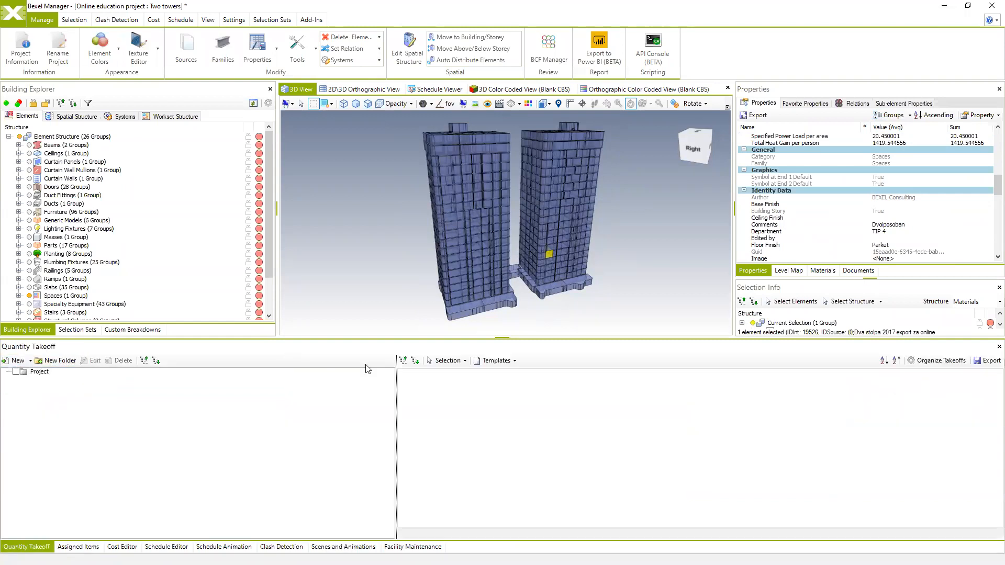
Choose elements by category and use only the Spaces category as the takeoff's selection
click(393, 196)
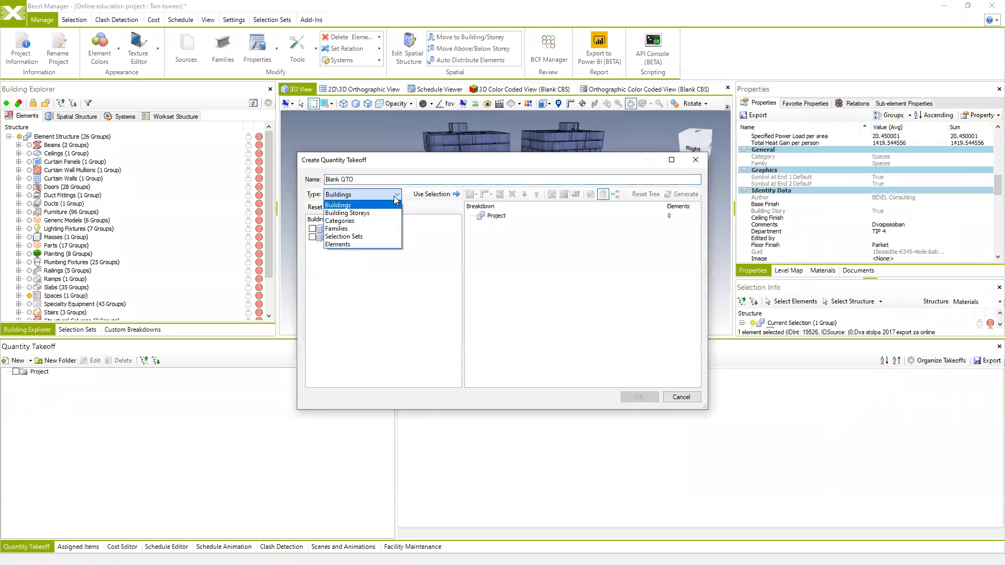
click(347, 222)
scroll(393, 287, down, 3)
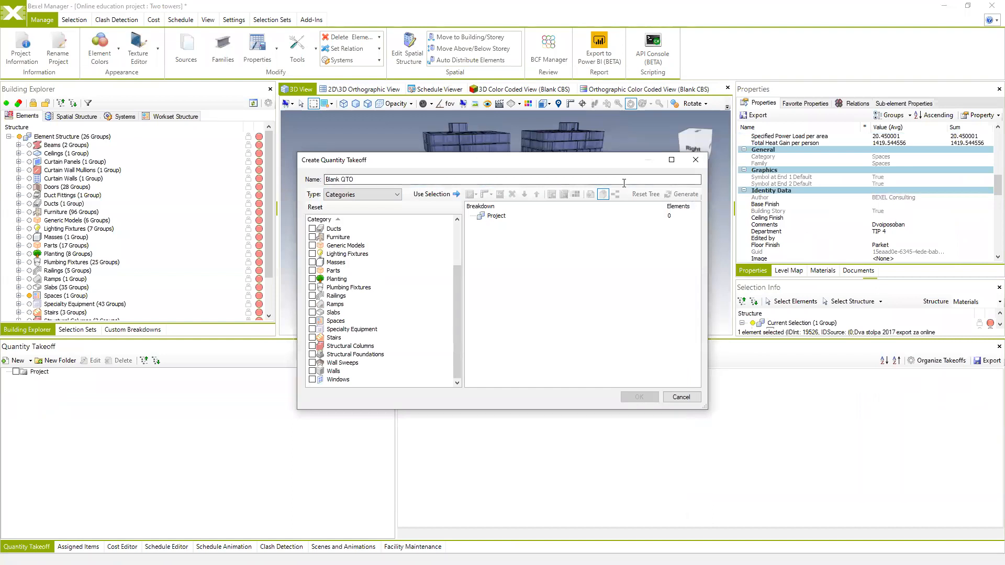
click(313, 322)
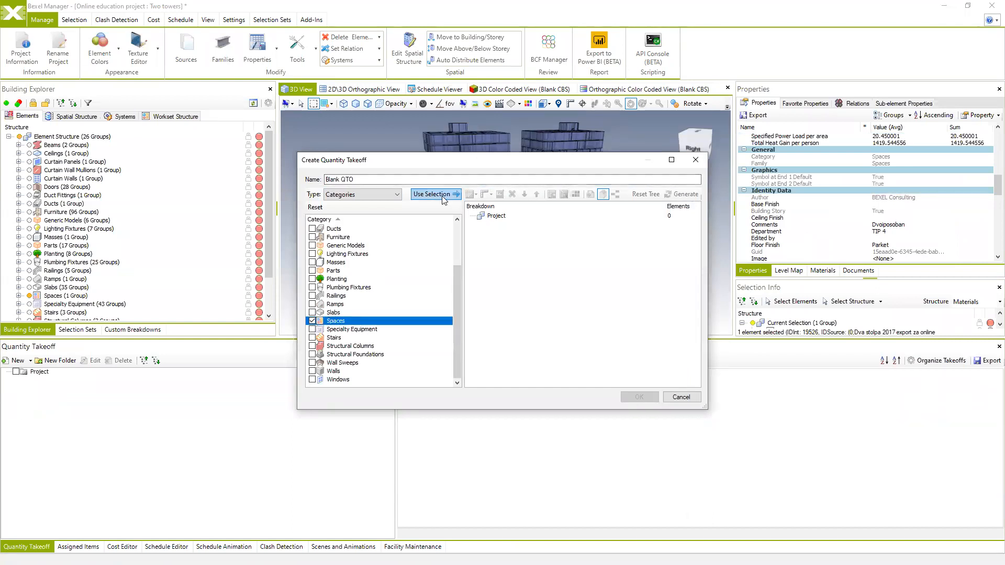
Add a discrete property rule under Project that groups the takeoff by Department
click(512, 216)
right_click(514, 219)
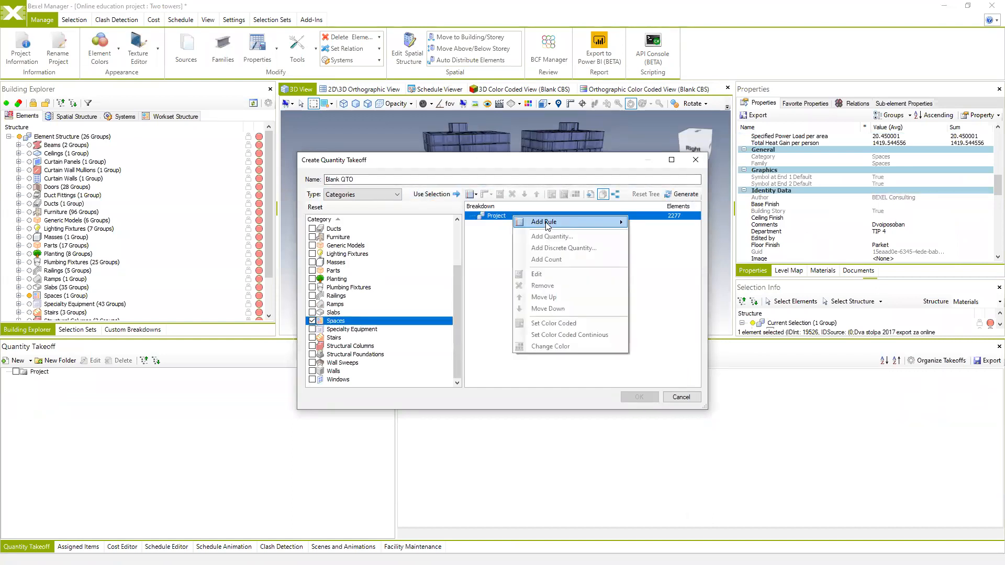
mouse_move(596, 223)
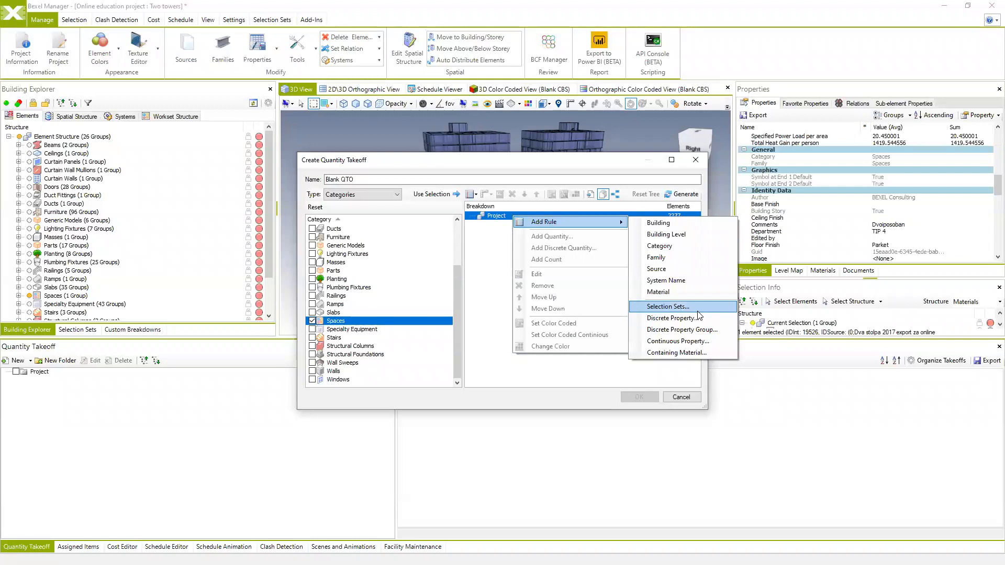
click(682, 317)
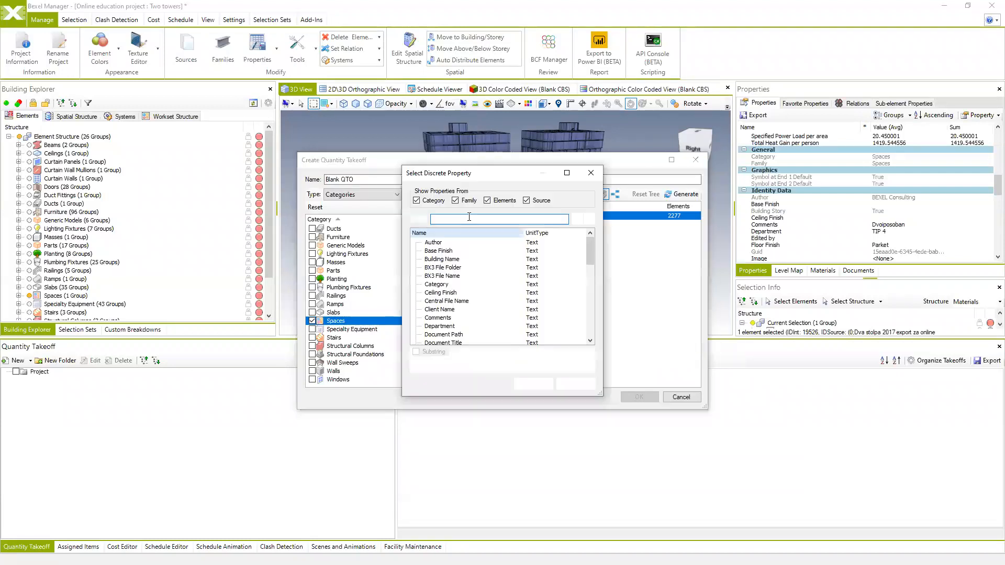
text(dep)
click(578, 218)
click(438, 242)
click(531, 384)
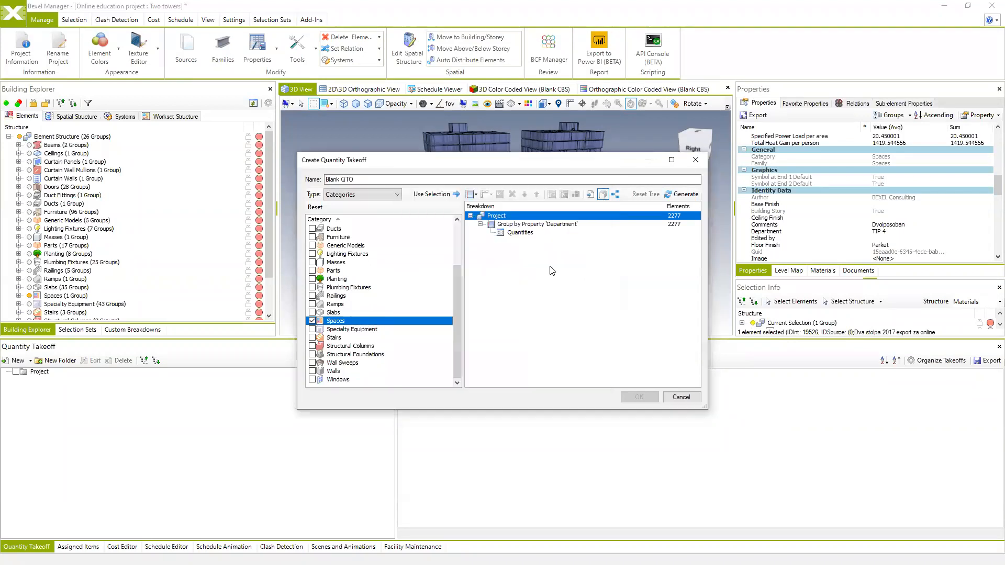
Add a discrete property rule beneath the Department grouping that groups the spaces by Name
right_click(553, 228)
mouse_move(592, 231)
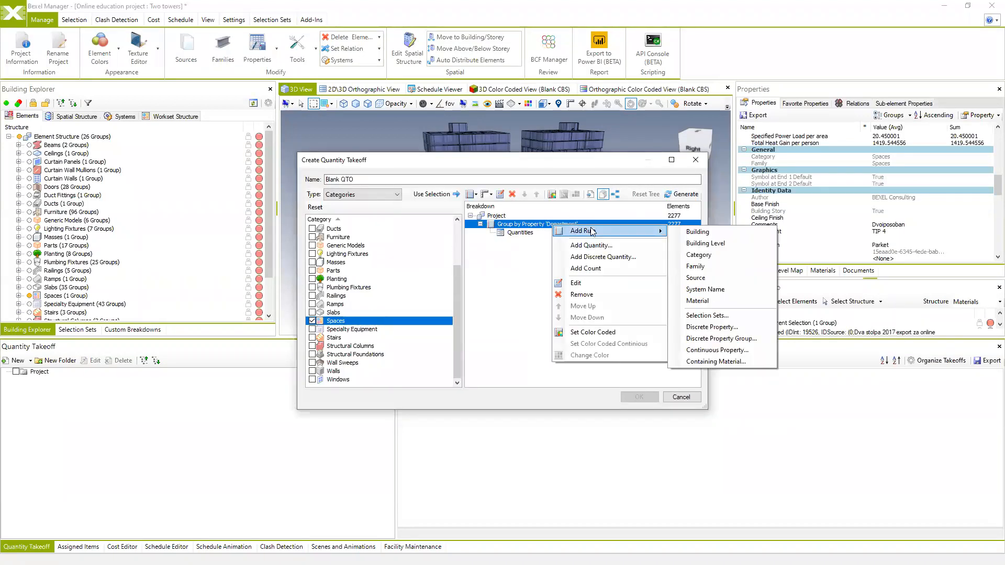
click(704, 327)
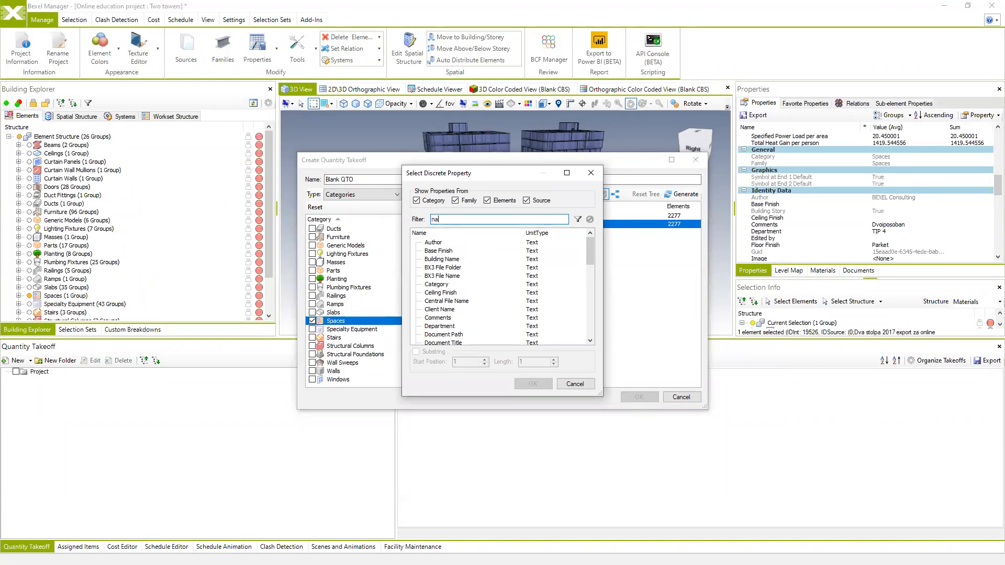
click(576, 220)
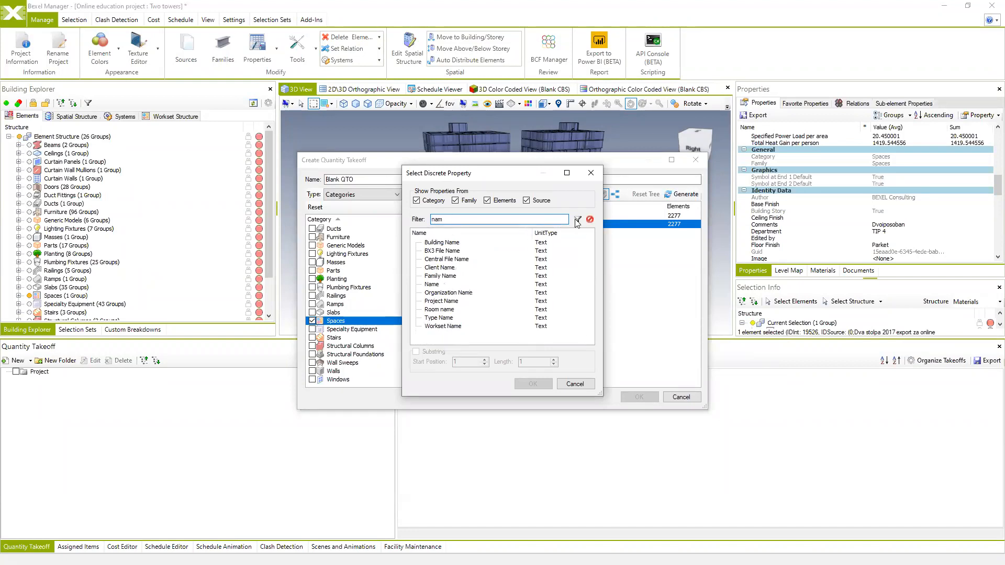
click(438, 286)
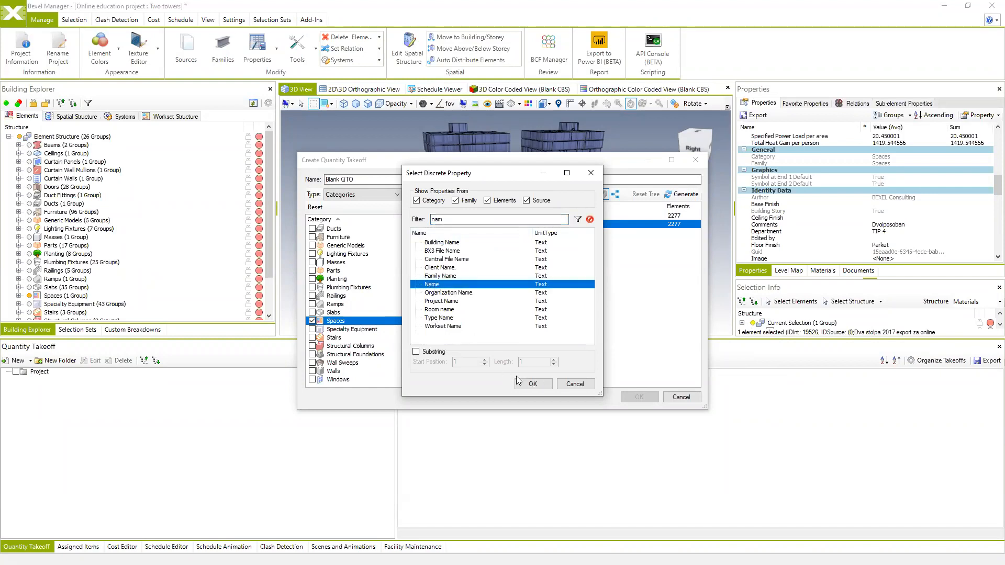
click(531, 383)
Add the Area quantity, aggregated as Sum, to the Name grouping of the takeoff
click(546, 234)
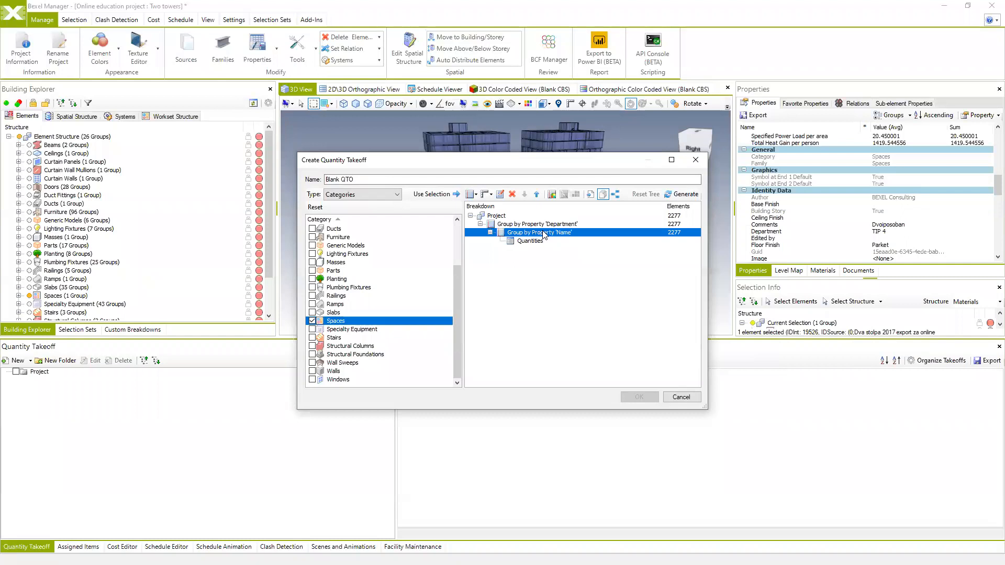
right_click(544, 234)
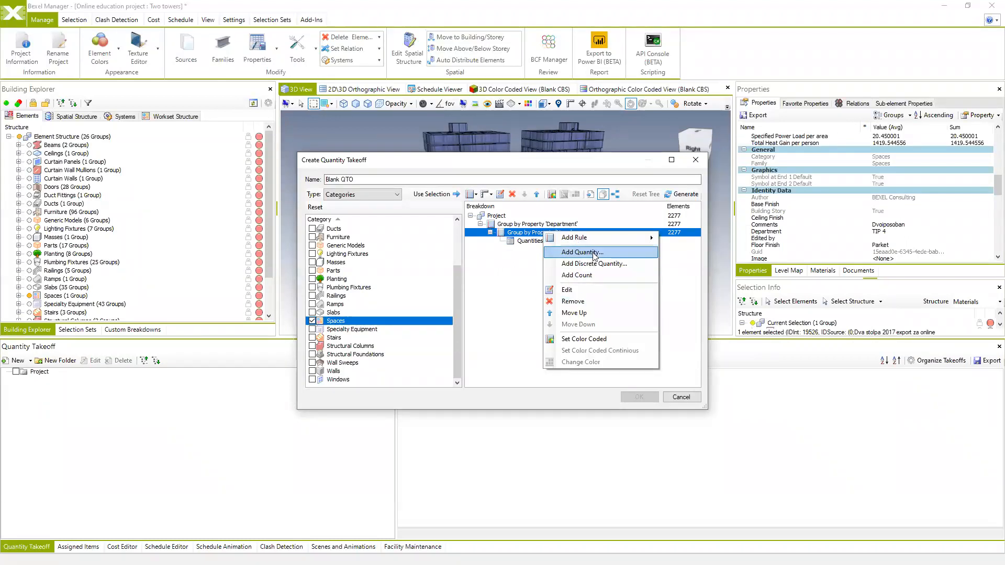
click(595, 253)
text(are)
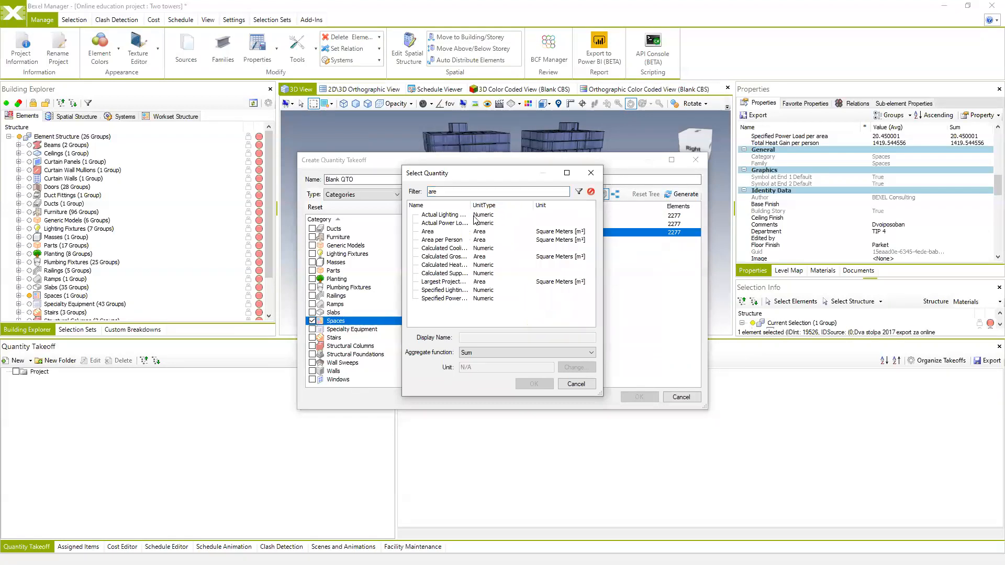
click(427, 231)
click(533, 383)
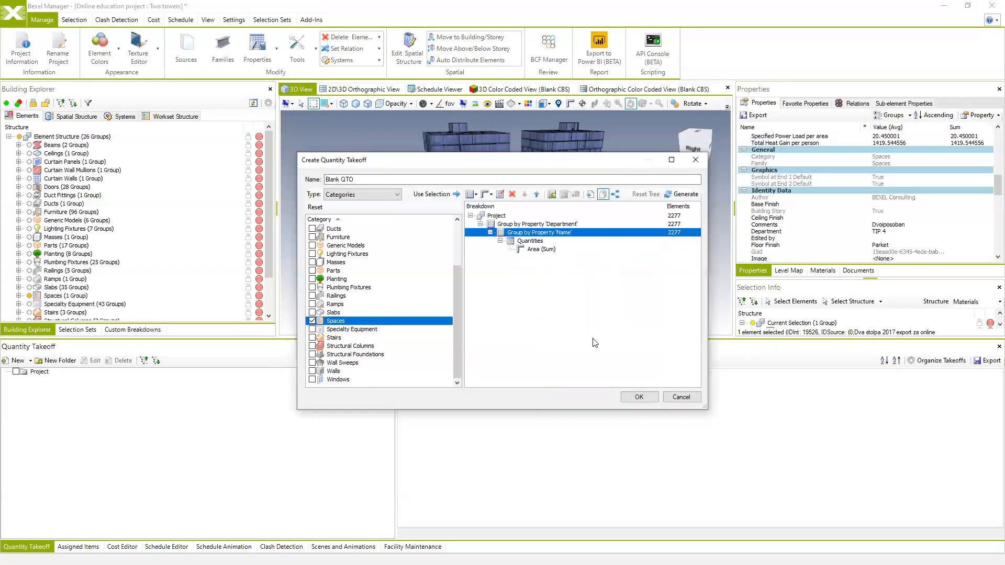
Color-code the takeoff by its Department grouping and create it under the name Rooms
click(553, 195)
click(545, 225)
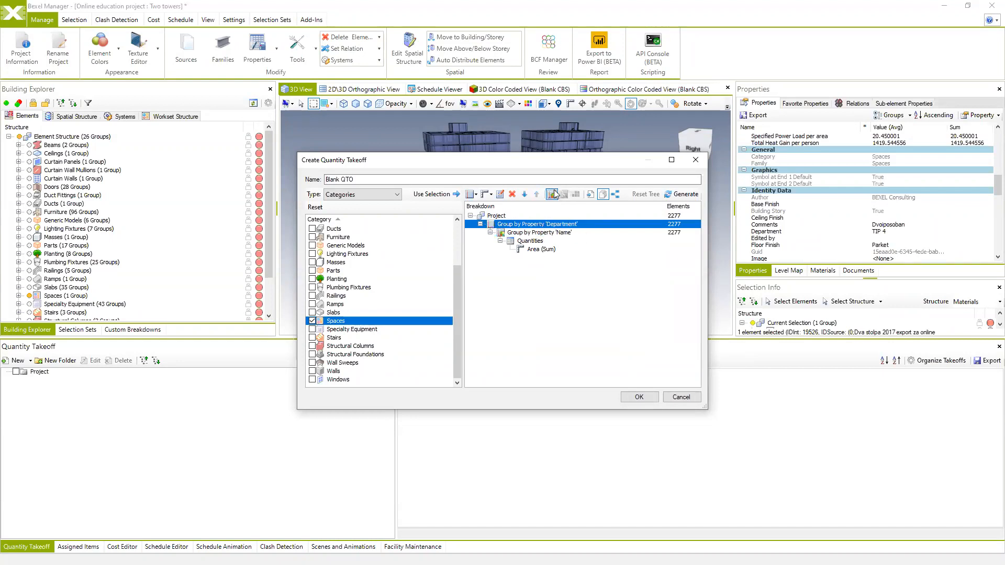
click(356, 179)
key(ctrl+a)
text(R)
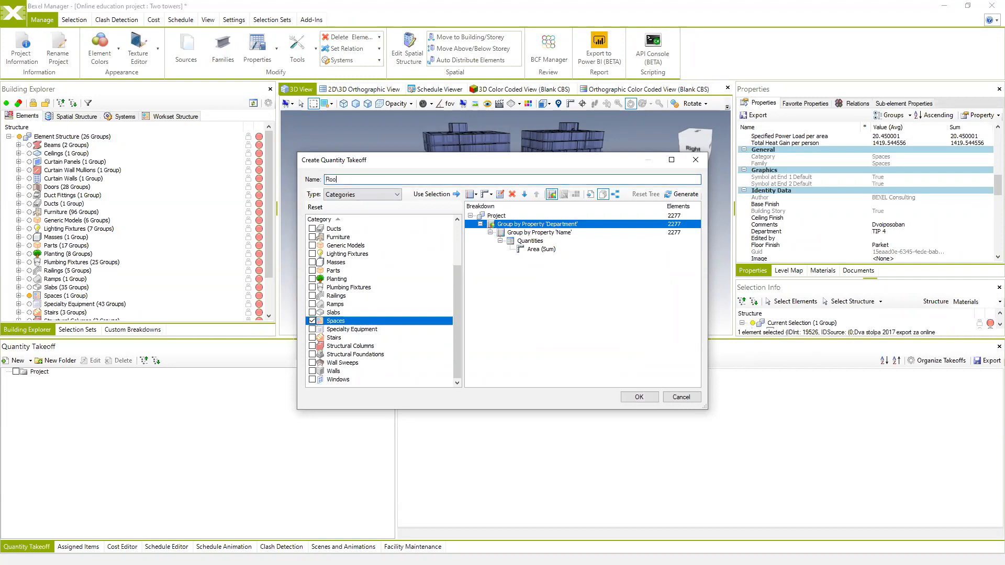
click(639, 397)
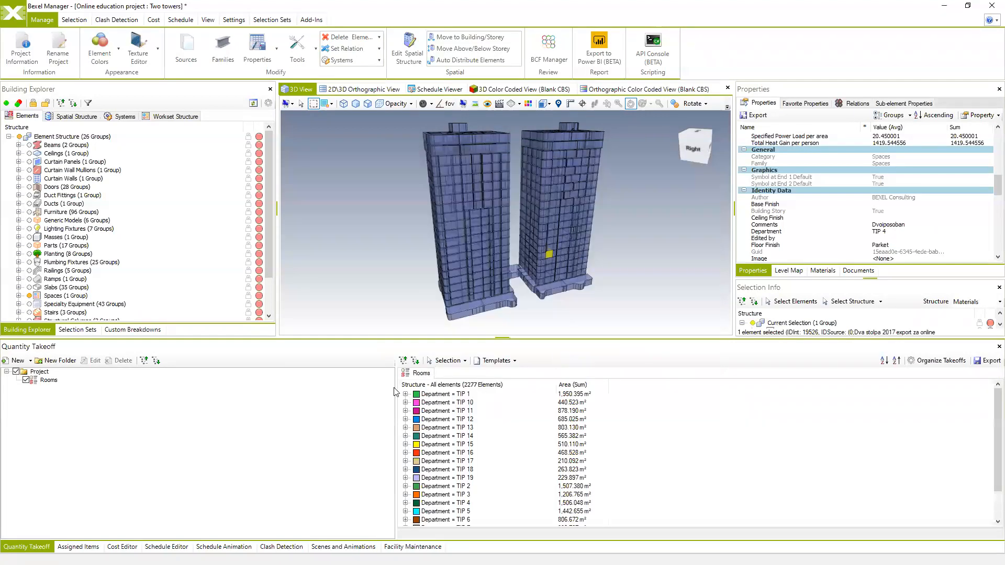
Widen the takeoff results area and review the Two towers project's statistics
drag(395, 391, 309, 391)
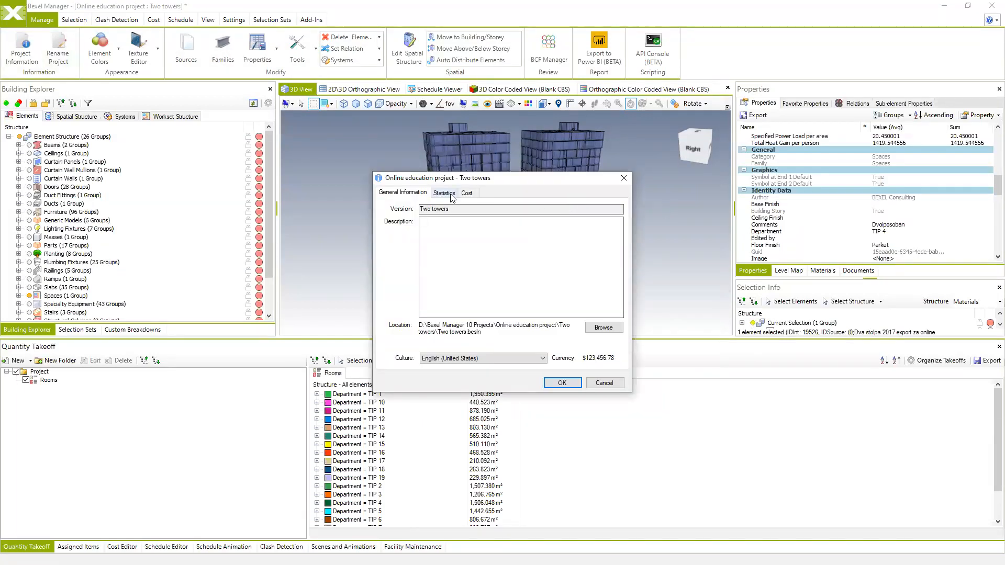
click(444, 193)
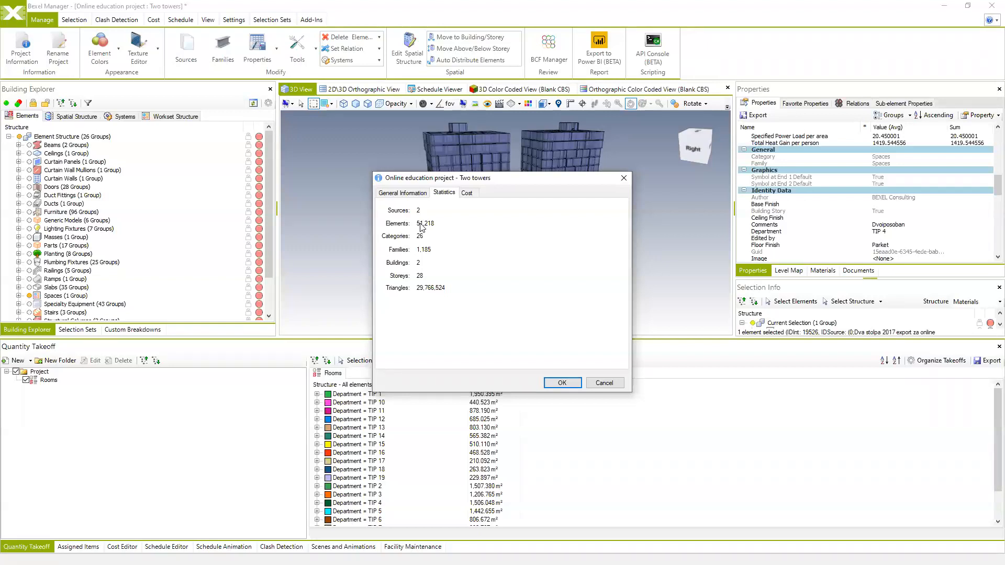
click(599, 382)
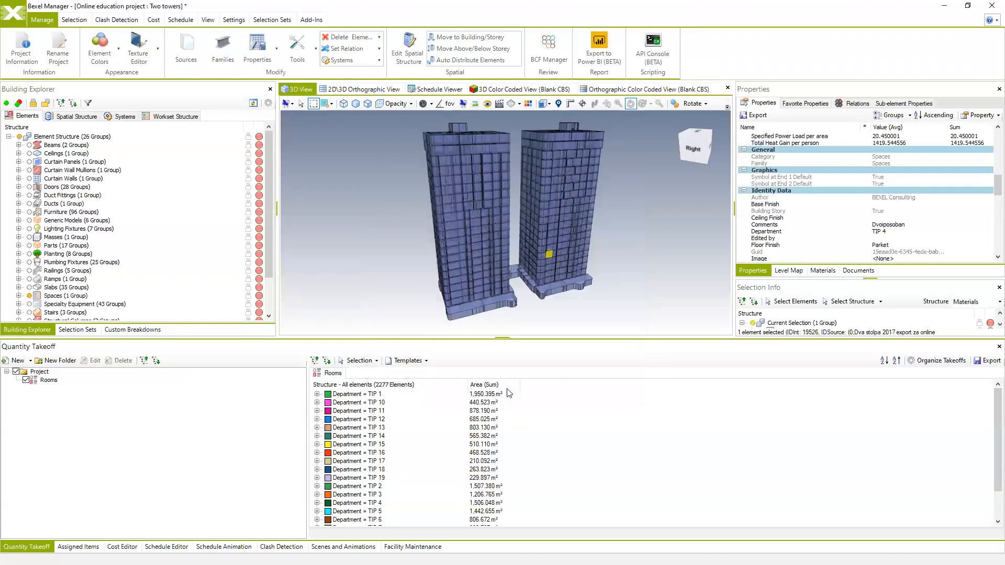
Expand Department TIP 1 in the Rooms takeoff to examine the summed area for each room name
click(318, 395)
click(384, 404)
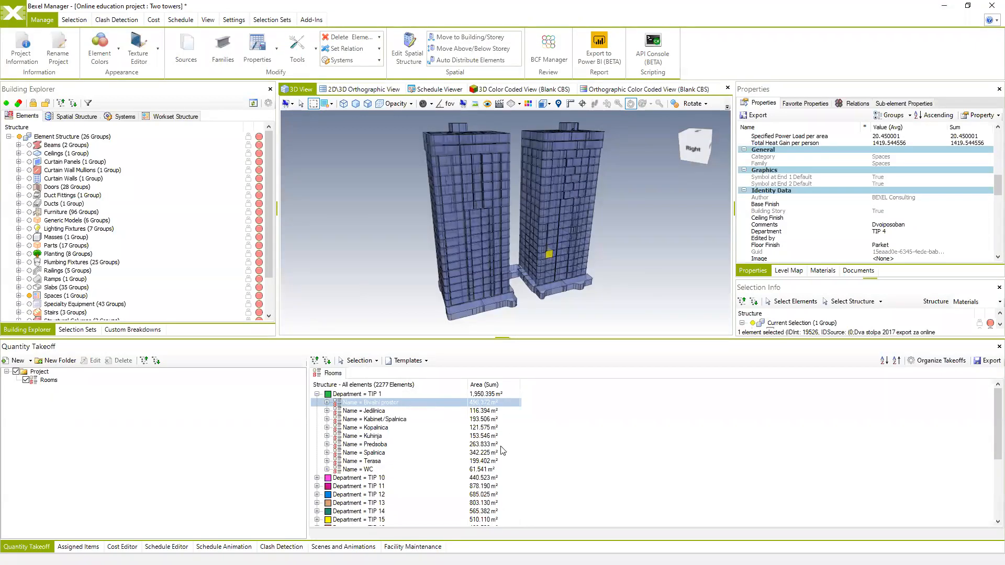
right_click(330, 374)
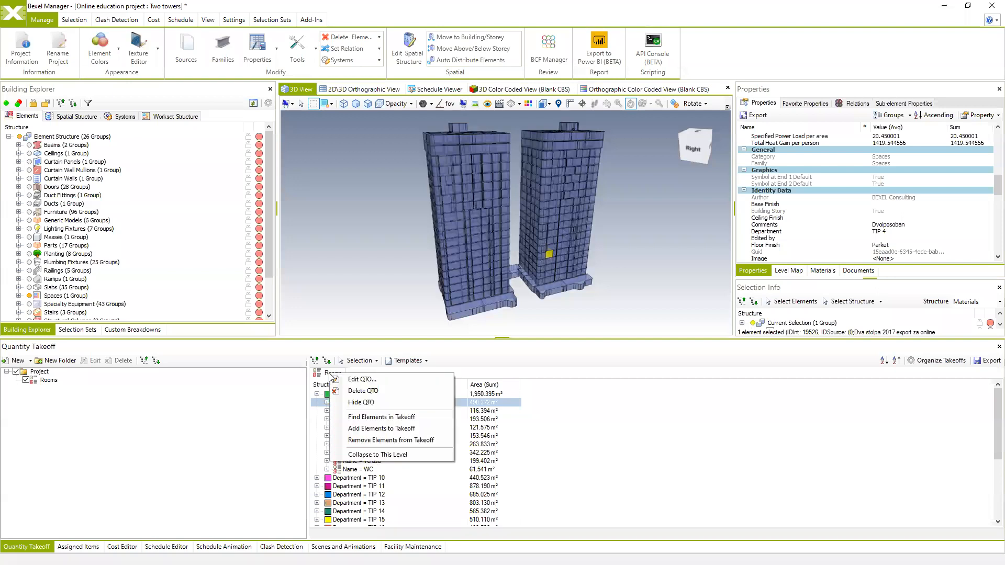
click(364, 391)
click(569, 324)
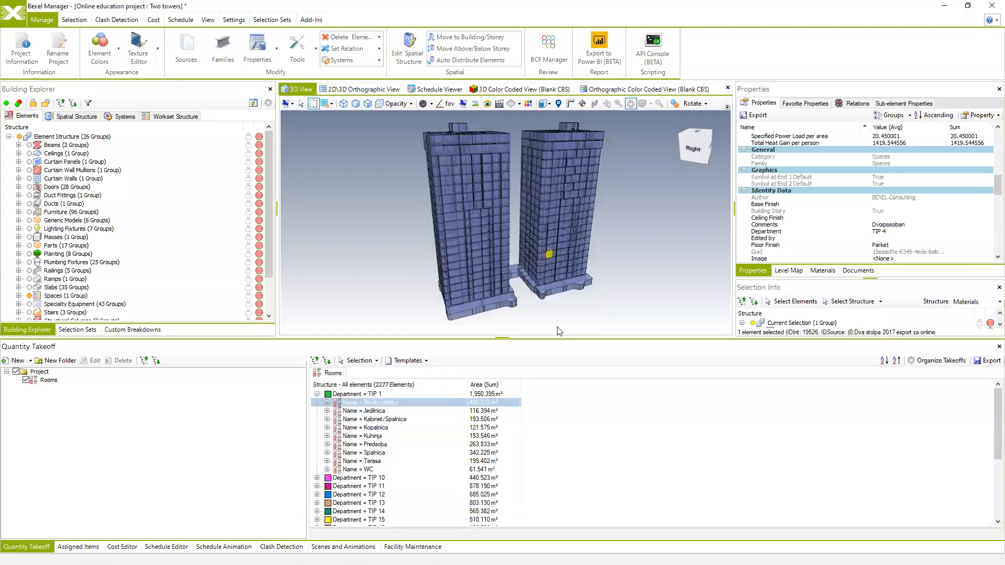
right_click(323, 374)
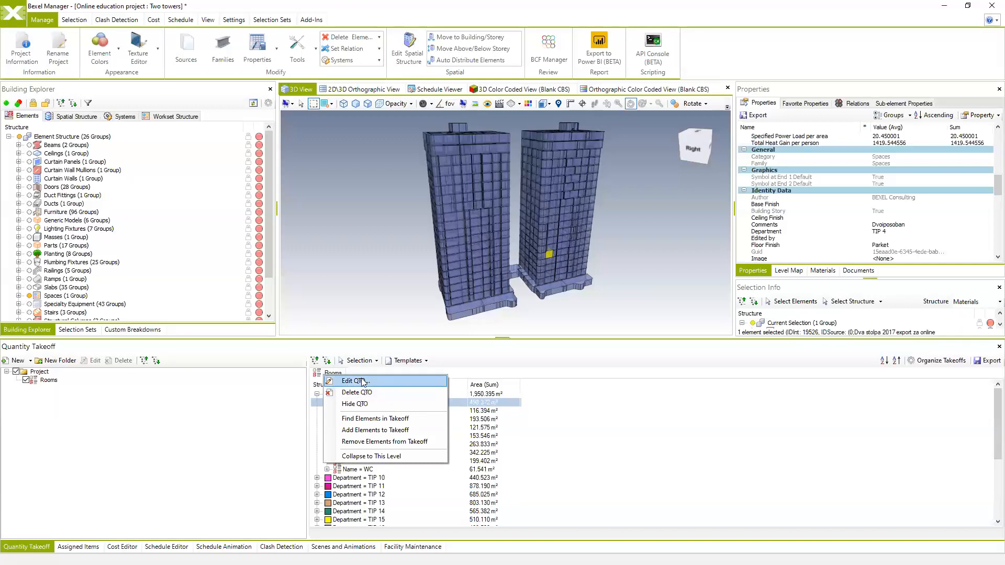
click(360, 381)
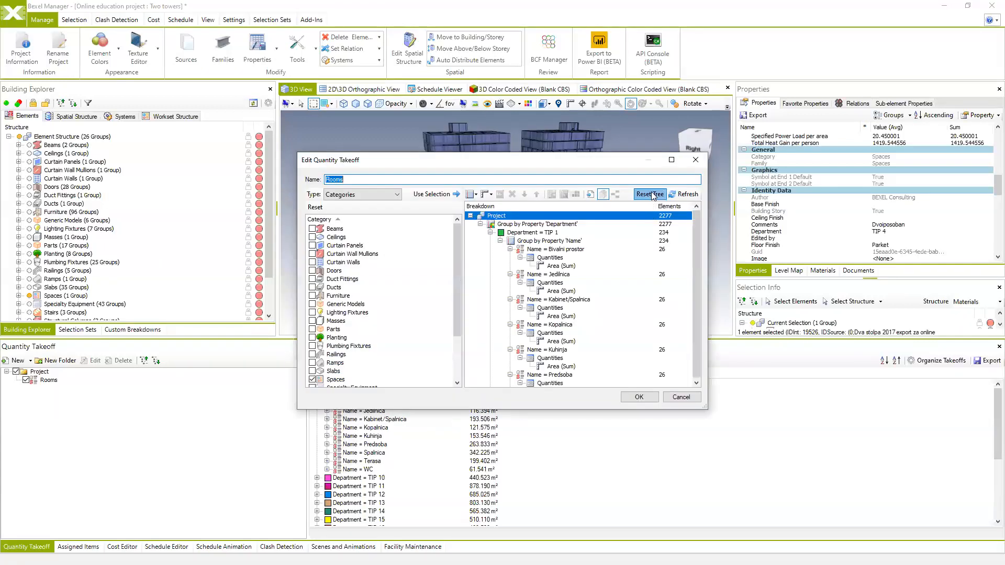
click(646, 194)
click(531, 240)
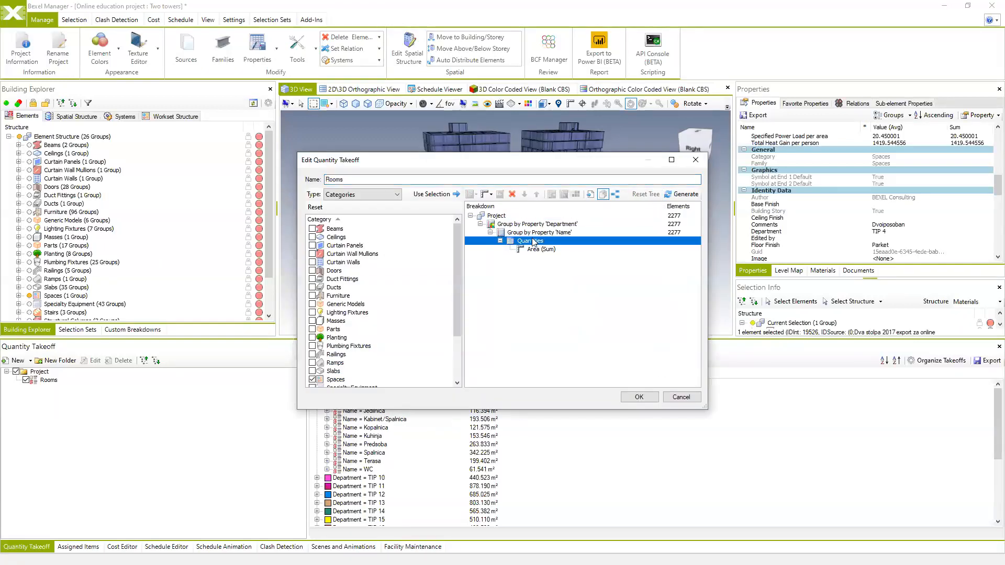
right_click(534, 240)
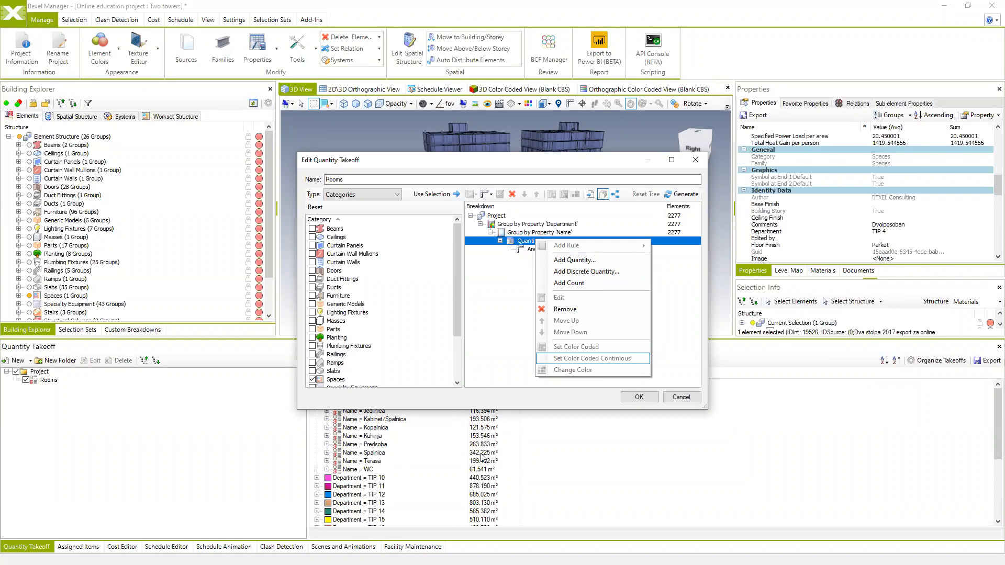
click(674, 395)
click(674, 396)
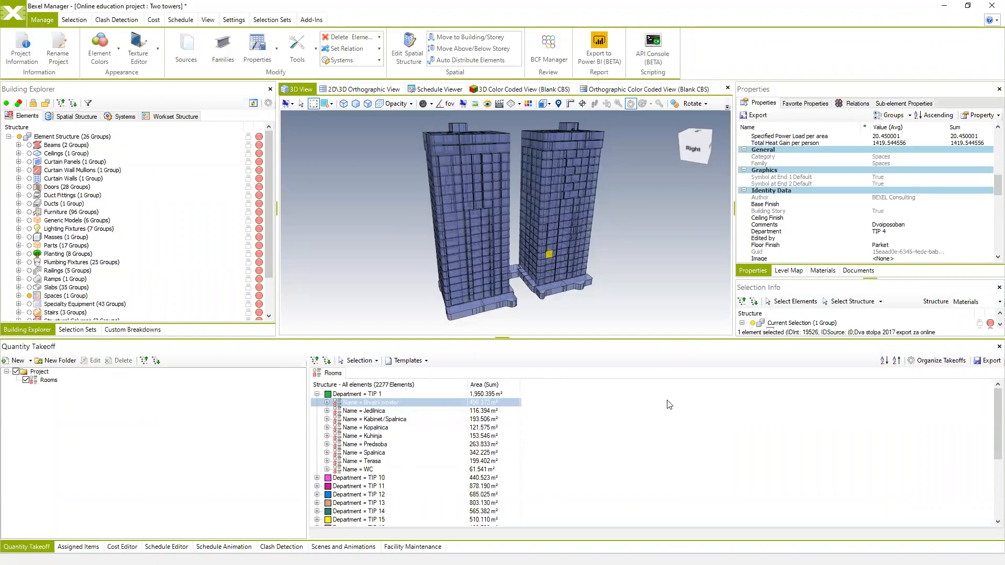
Edit the Rooms takeoff, reset its breakdown tree and add Comments as a discrete quantity
right_click(331, 375)
click(365, 379)
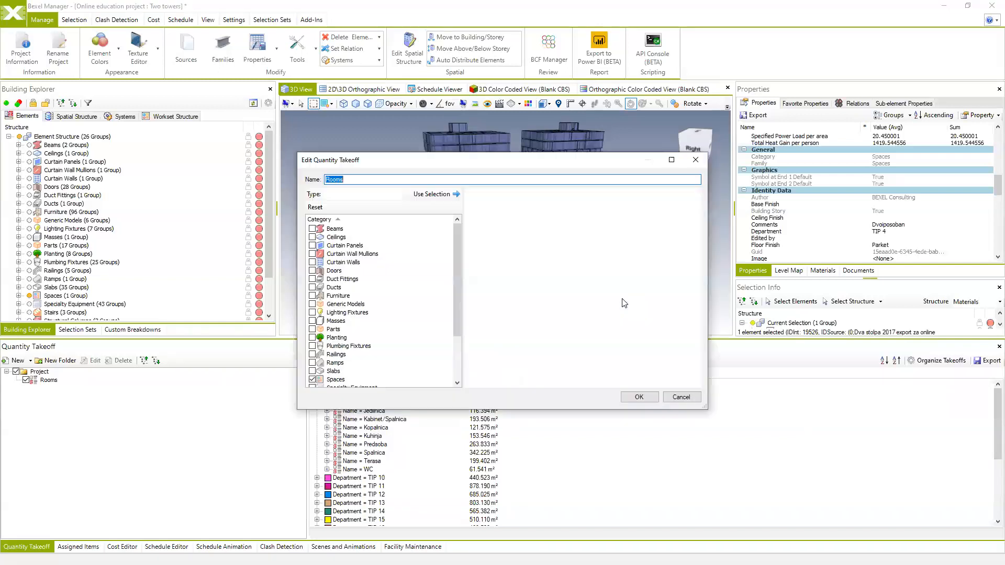
click(646, 196)
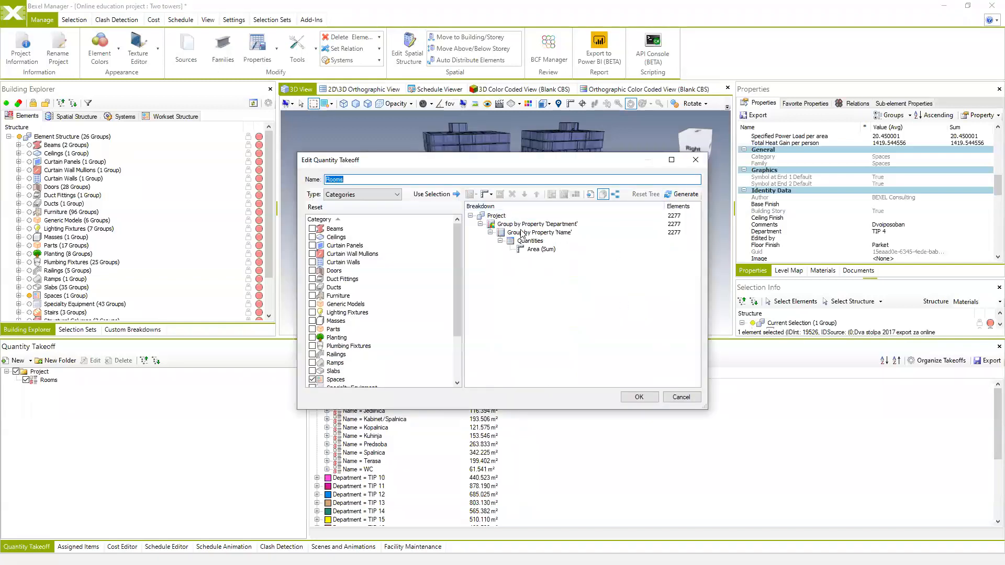
click(530, 242)
right_click(530, 241)
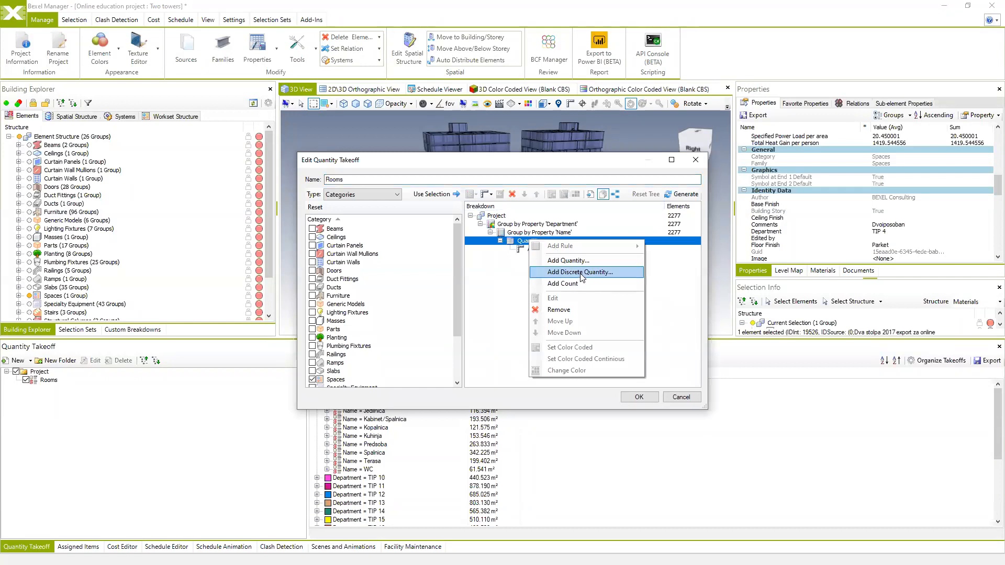
click(580, 272)
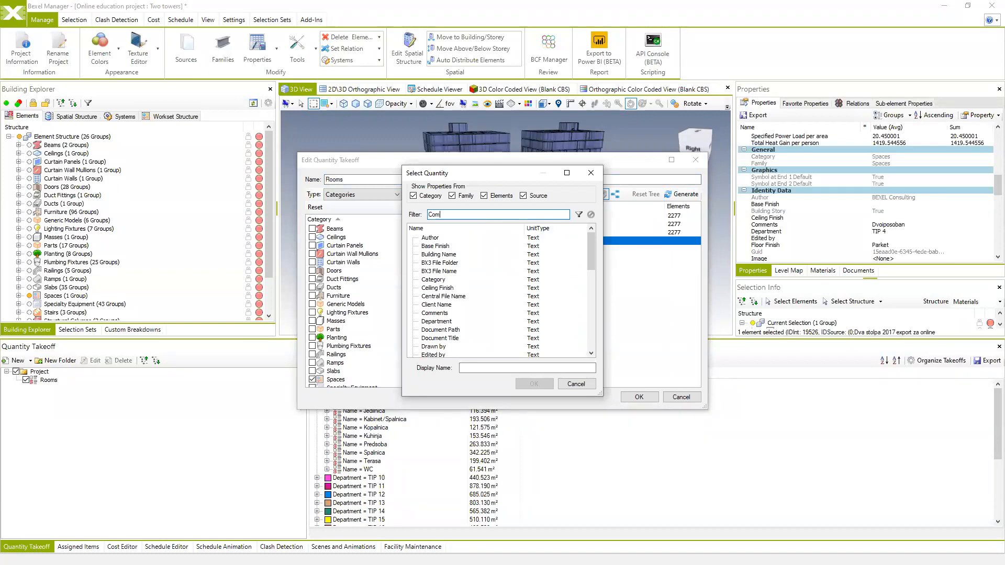
click(578, 215)
click(445, 238)
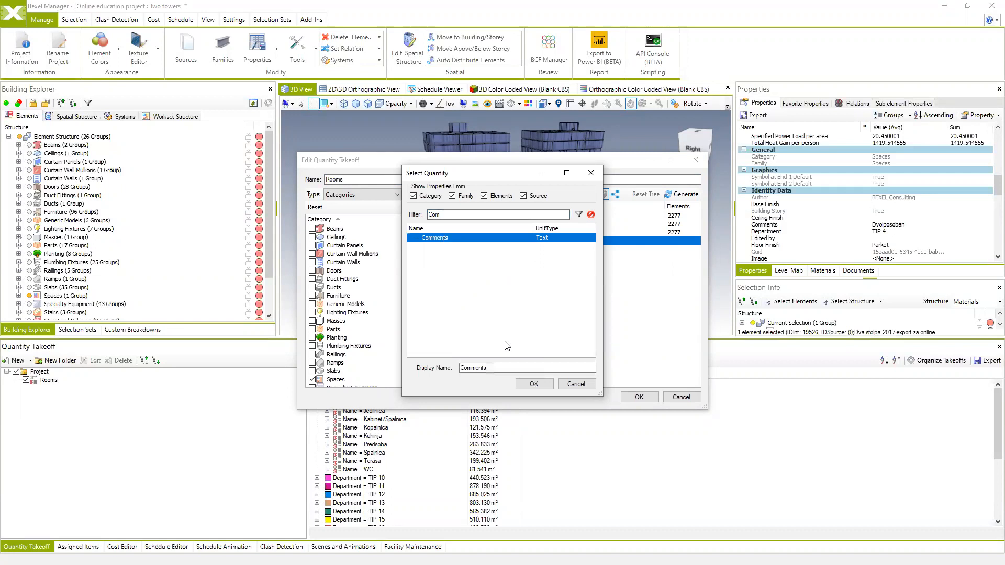
click(533, 383)
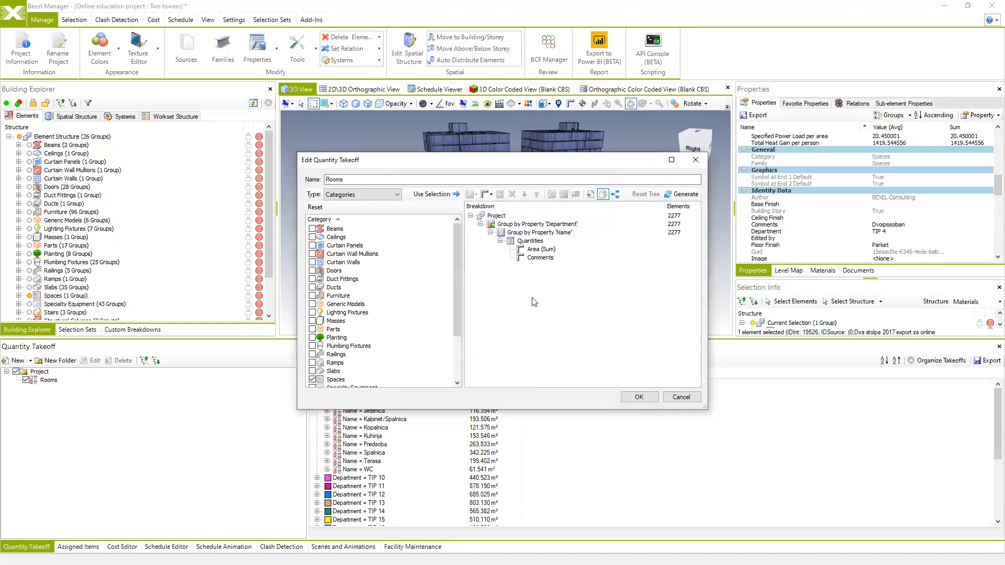
Add Floor Finish as another discrete quantity under the Name grouping
click(535, 259)
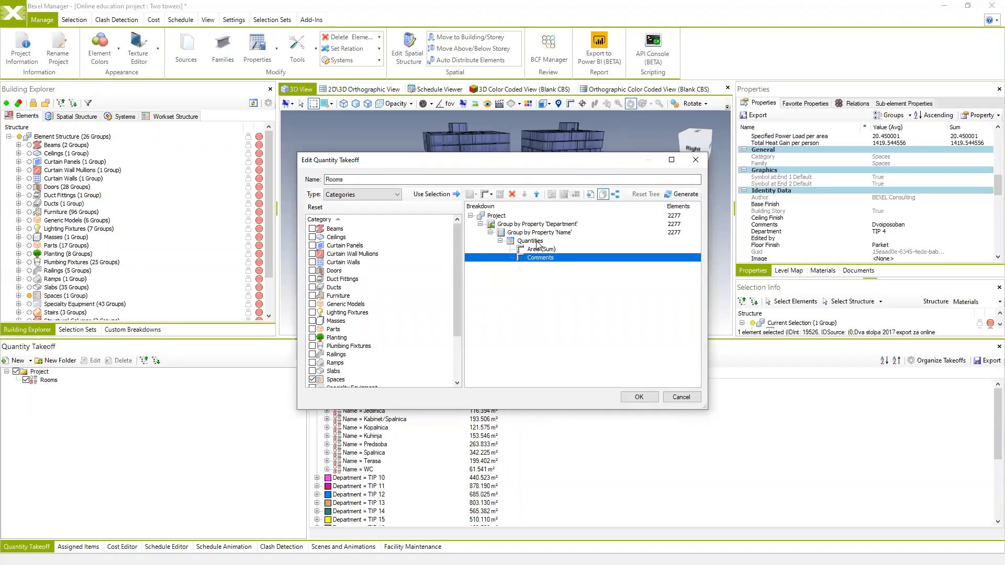
right_click(538, 244)
click(547, 266)
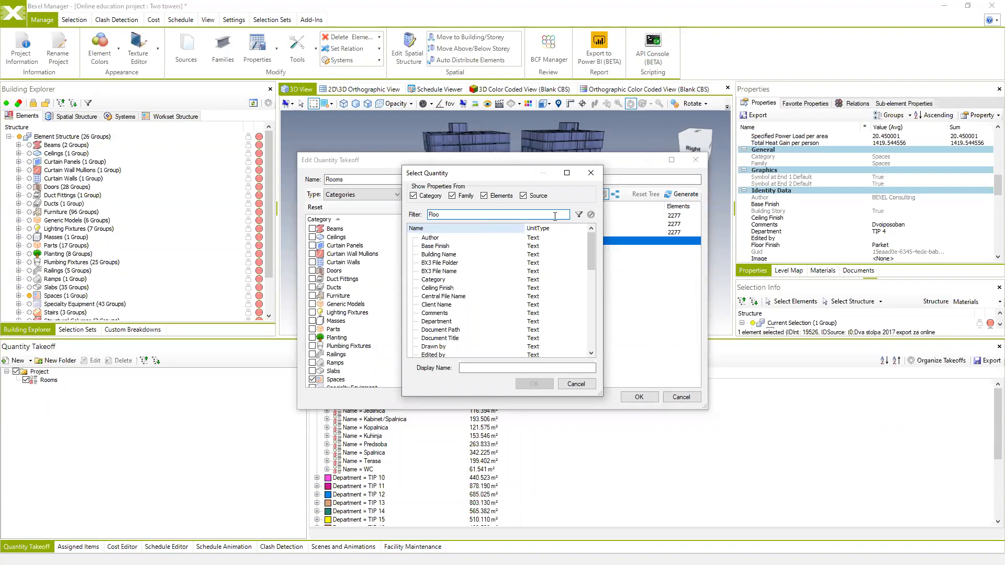
text(Floo)
click(579, 214)
click(447, 238)
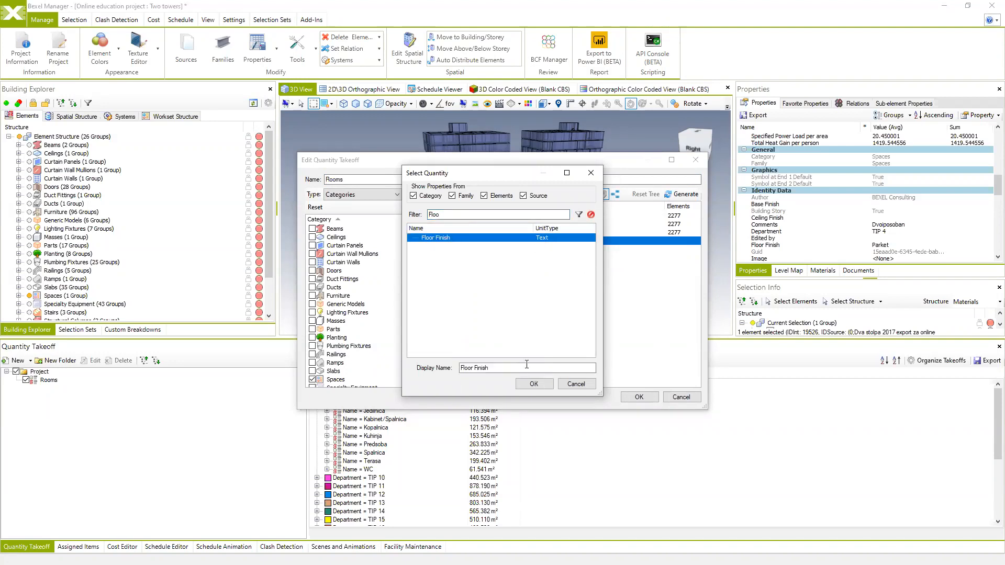
click(533, 384)
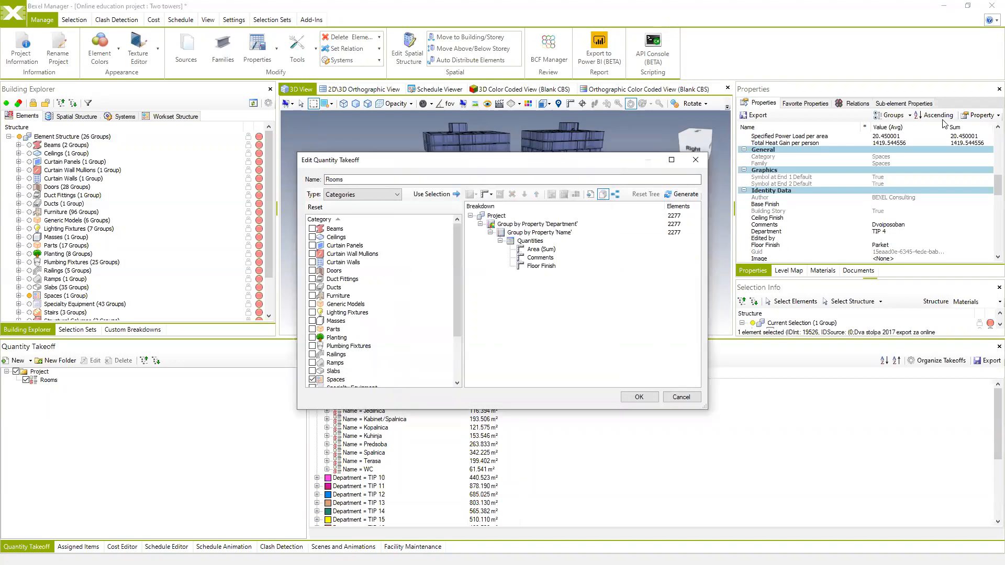
Add Number as a discrete quantity to the Name grouping and save the edited Rooms takeoff
right_click(542, 237)
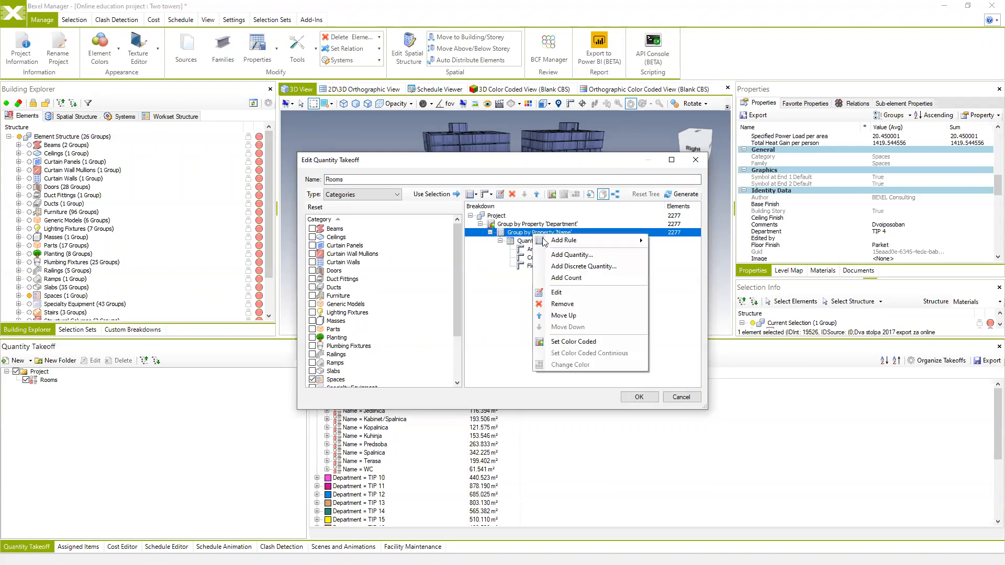
click(573, 266)
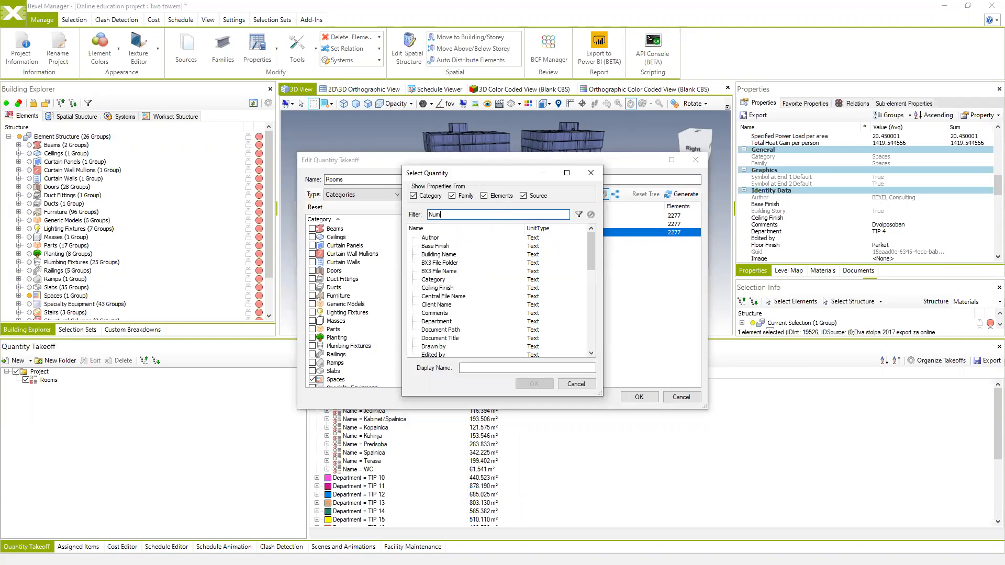
click(429, 238)
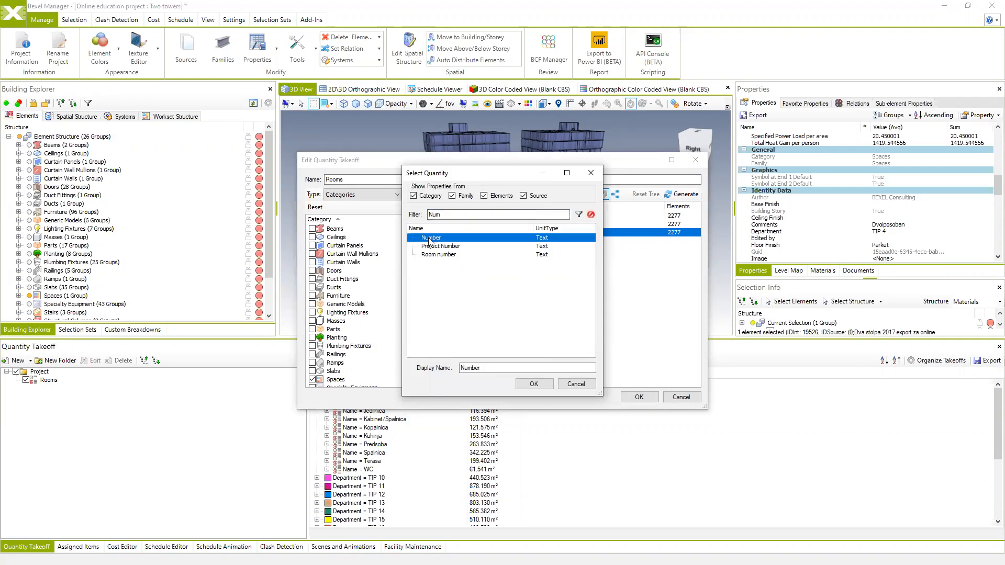
click(531, 384)
click(637, 397)
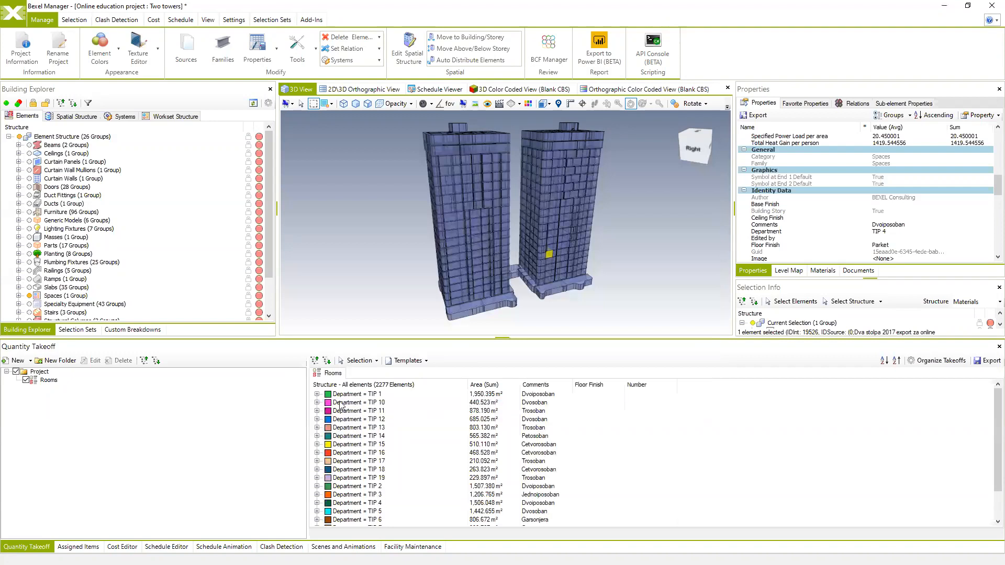
Expand Department TIP 1 and its Jedilnica group to examine the comments, floor finishes and room numbers, and collapse the Jedilnica group
click(317, 394)
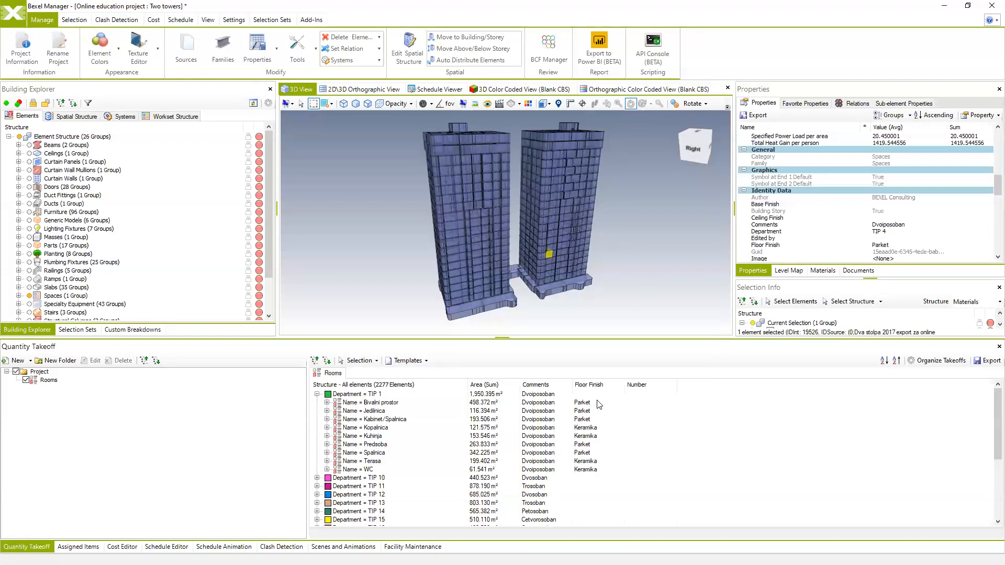
click(327, 411)
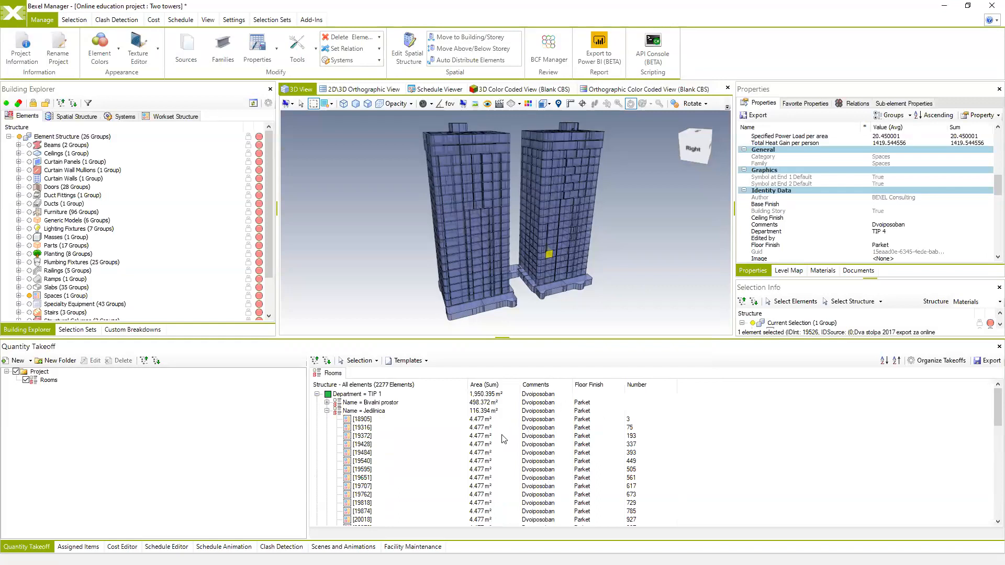
click(326, 411)
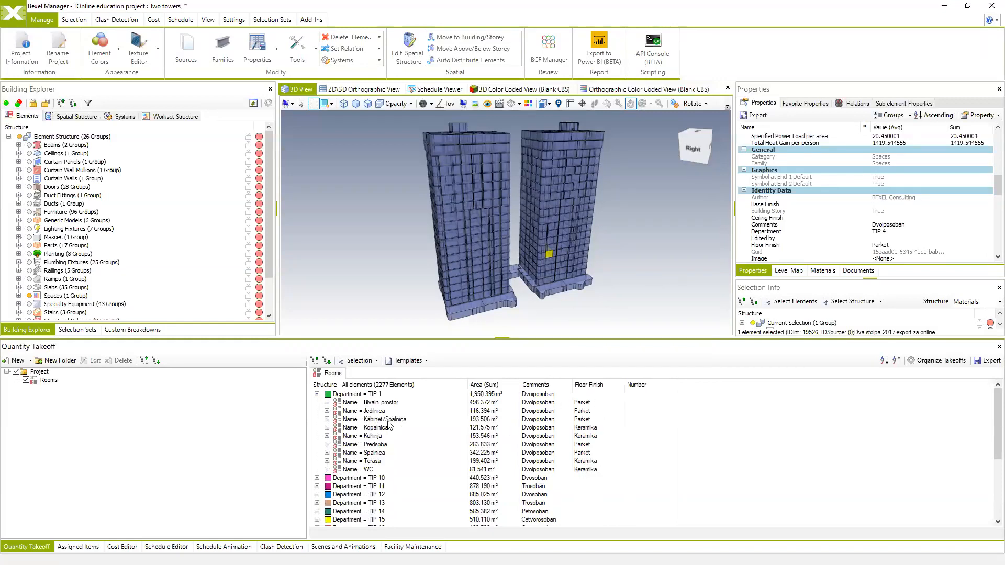
Expand the Kopalnica group under Department TIP 1 to examine its elements' areas, floor finishes and room numbers
click(326, 428)
scroll(348, 483, down, 5)
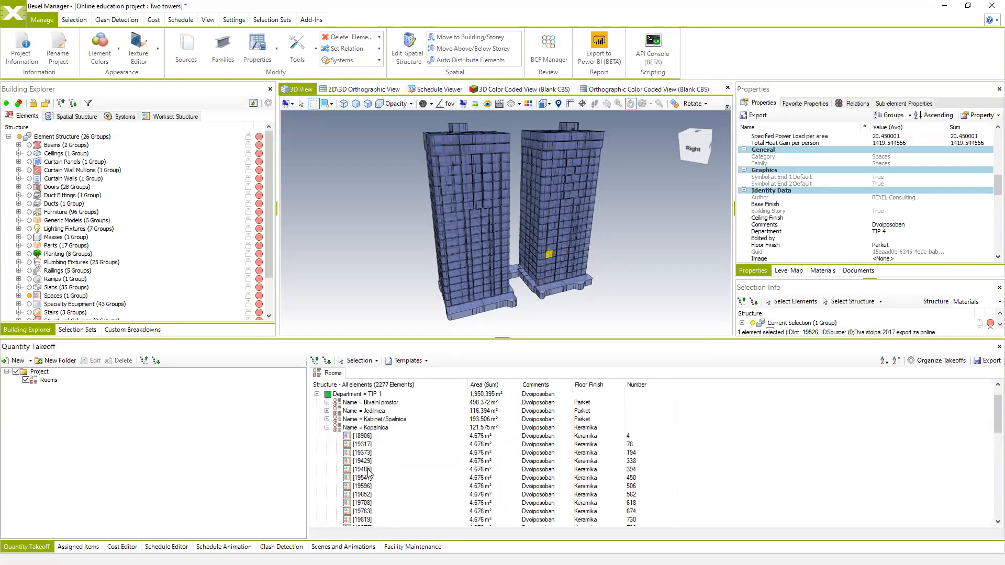
scroll(348, 482, down, 6)
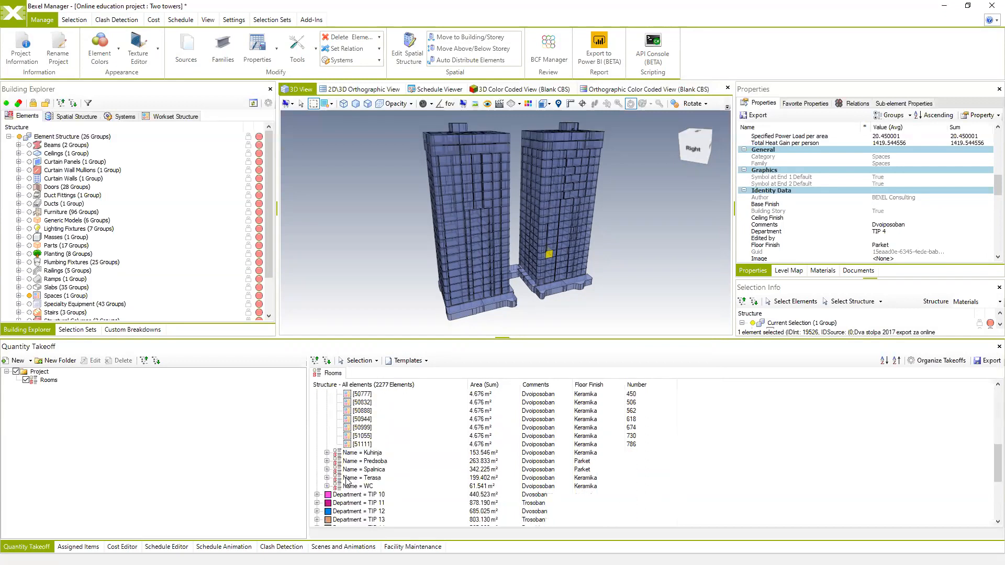
Set the 3D Color Coded View to the Quantity Takeoffs viewer mode and frame both towers closely for the report
click(527, 93)
click(691, 104)
click(681, 121)
scroll(479, 219, up, 3)
middle_drag(489, 243, 525, 237)
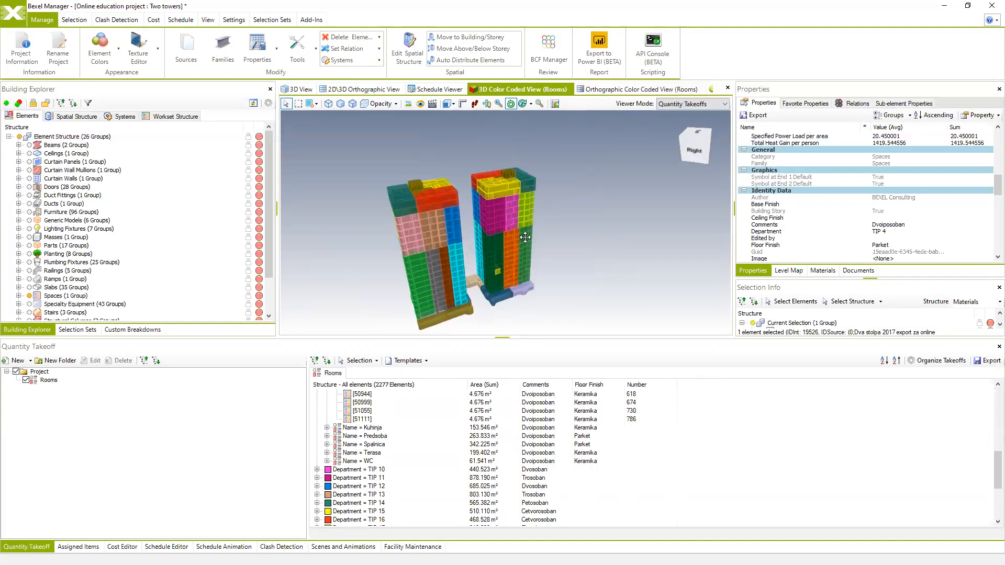
scroll(525, 237, up, 2)
scroll(525, 237, up, 2)
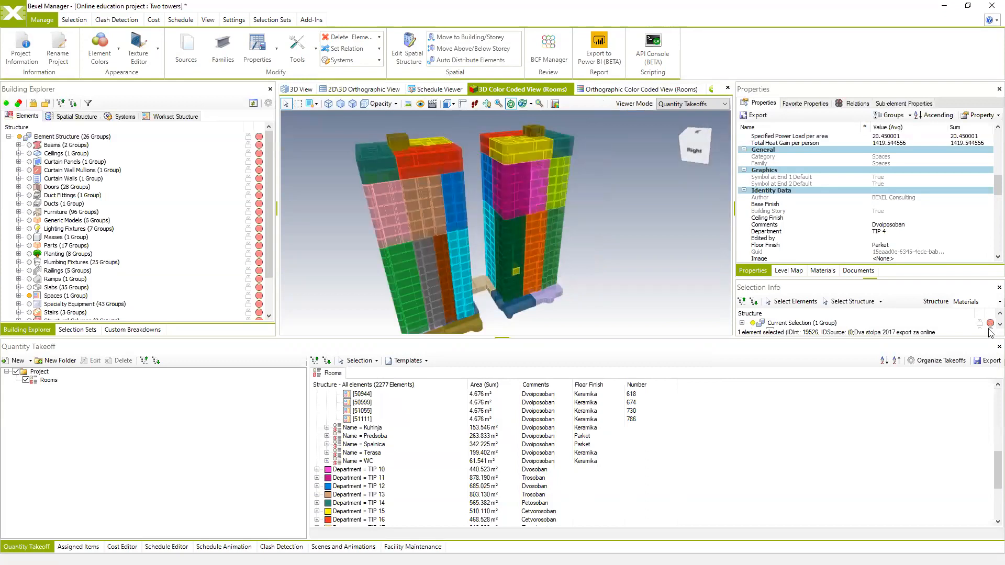
Export the Rooms quantity takeoff report with the Styled Report included and open its output folder
click(980, 366)
click(403, 261)
click(578, 378)
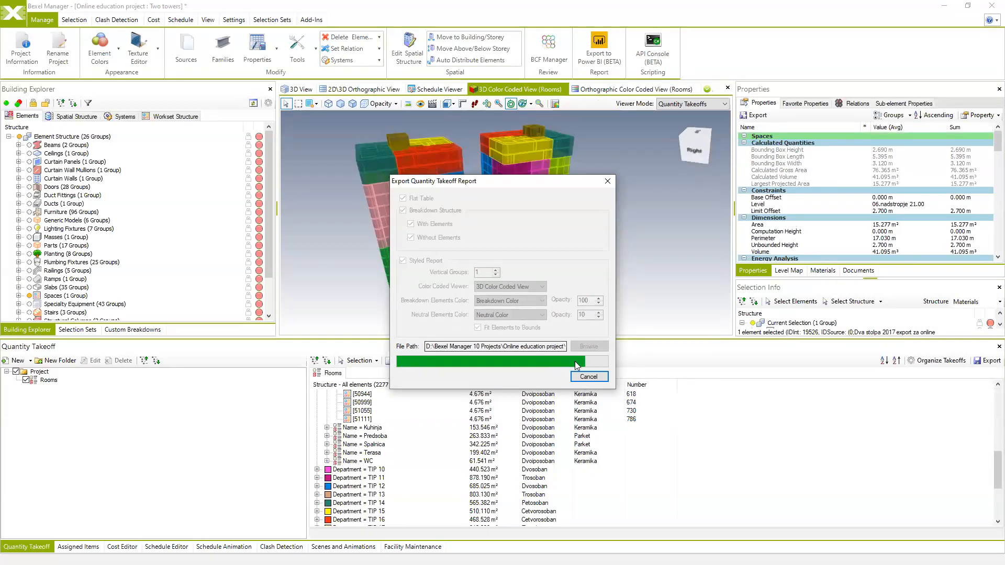
click(533, 324)
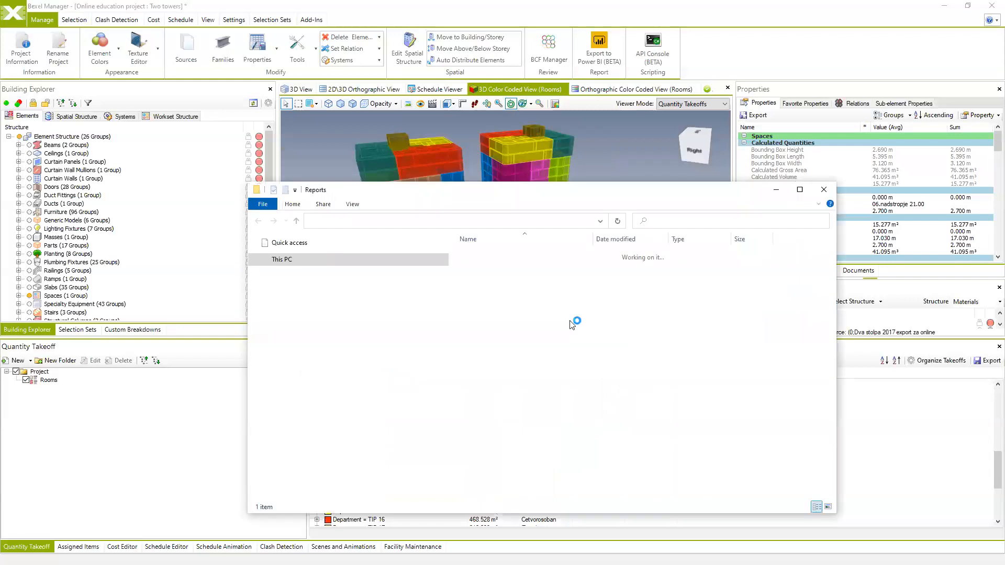
Open QTO Report - Rooms.xlsx in Excel and review the Styled_Report images, room names, finishes and areas across the departments
click(498, 256)
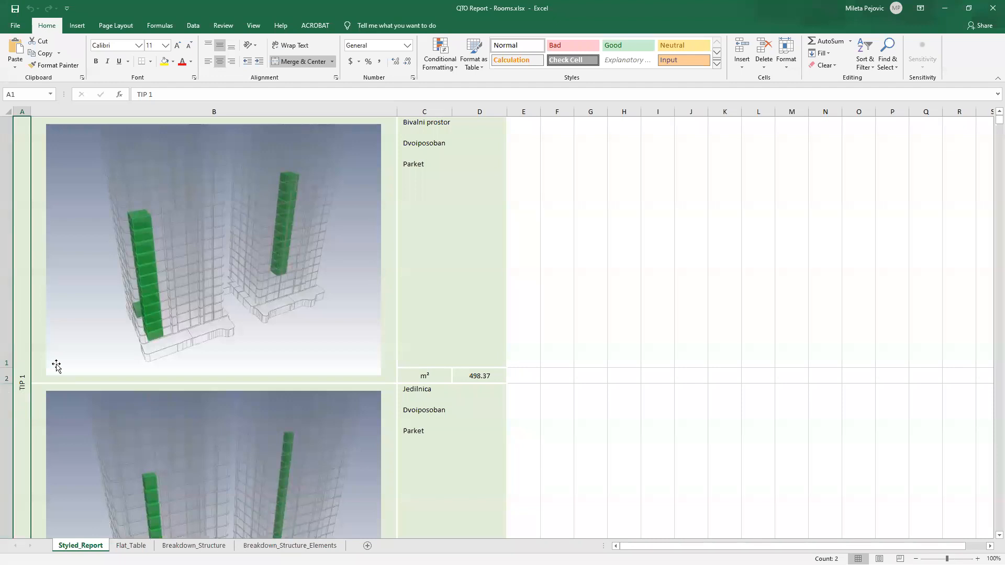
click(441, 374)
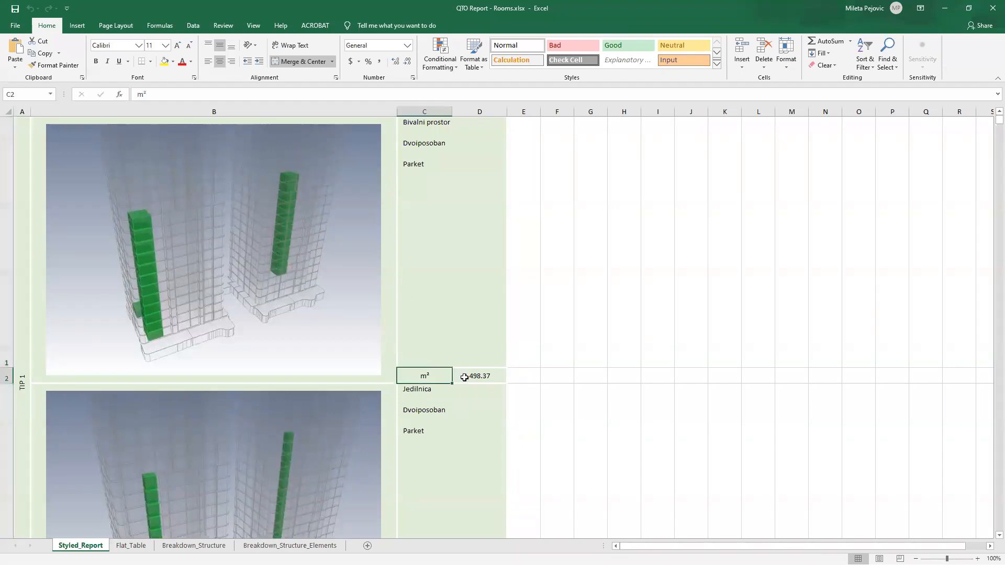
shift+click(464, 377)
scroll(317, 240, down, 1)
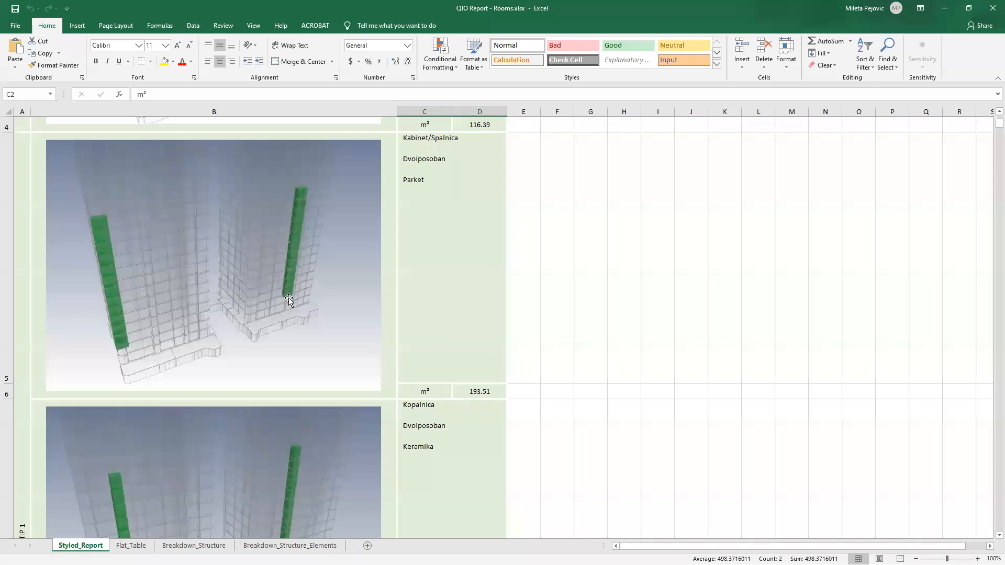
scroll(293, 258, down, 1)
scroll(295, 255, down, 6)
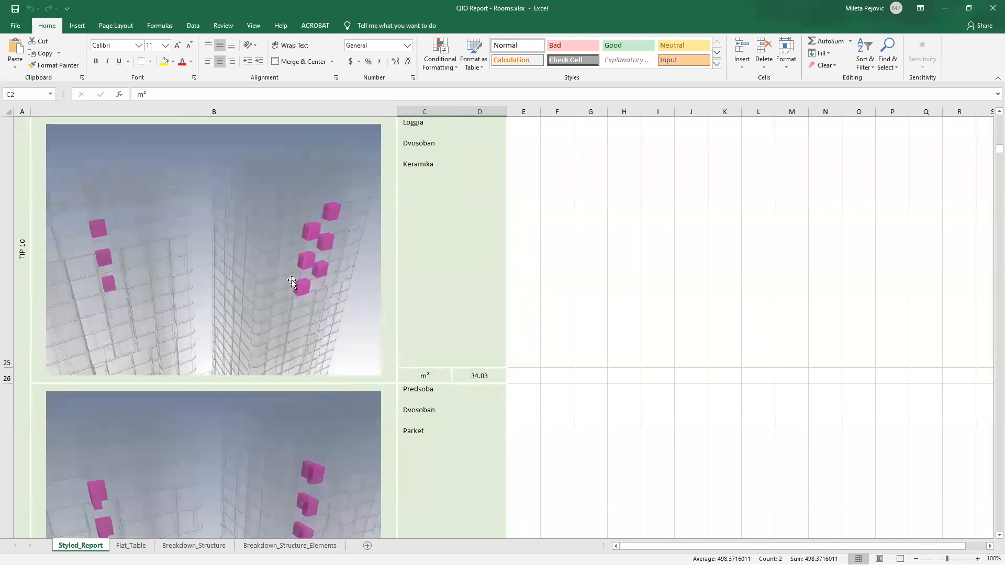
scroll(291, 283, down, 9)
scroll(267, 297, down, 15)
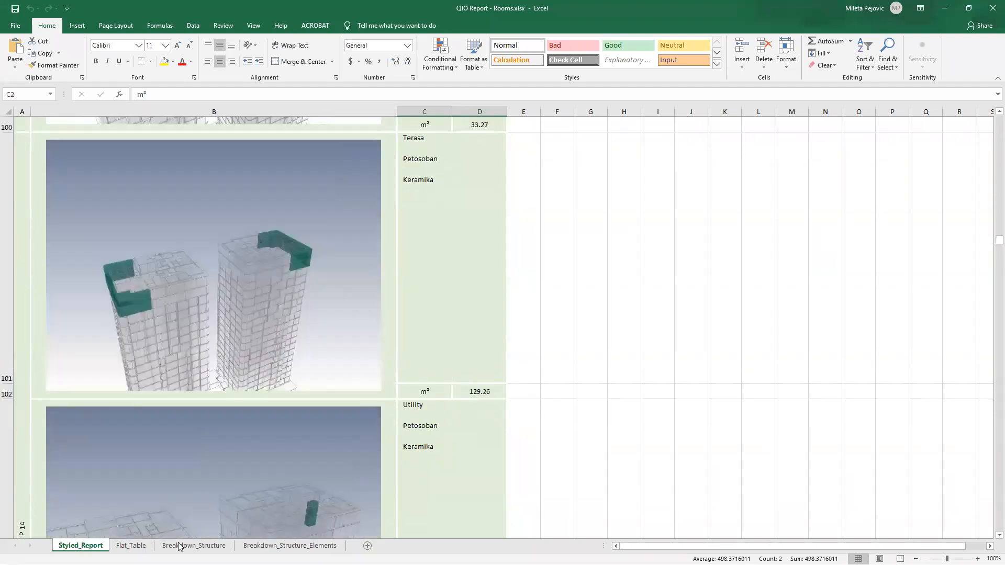
Review the Flat_Table and Breakdown_Structure sheets of the exported Rooms report
click(132, 545)
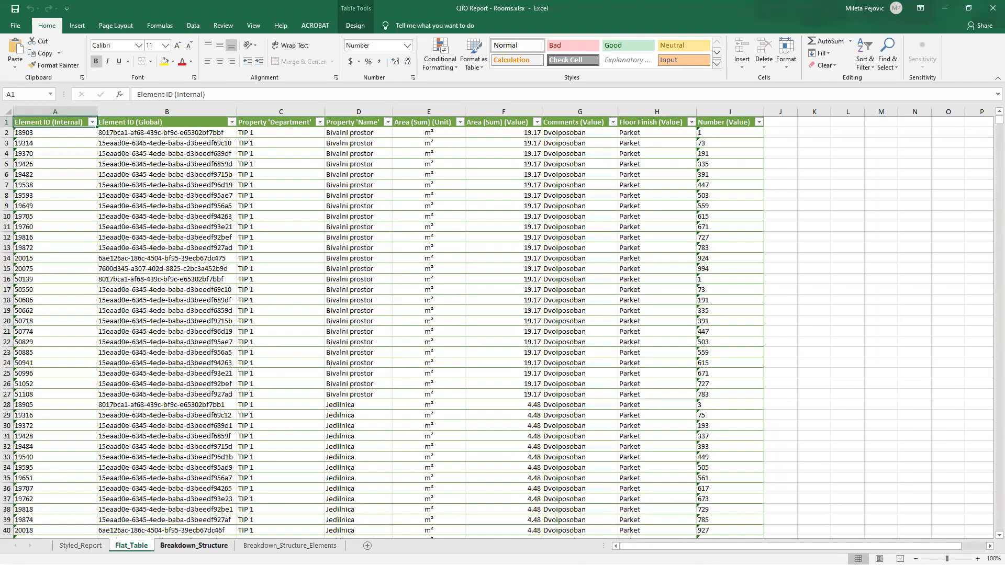
click(194, 545)
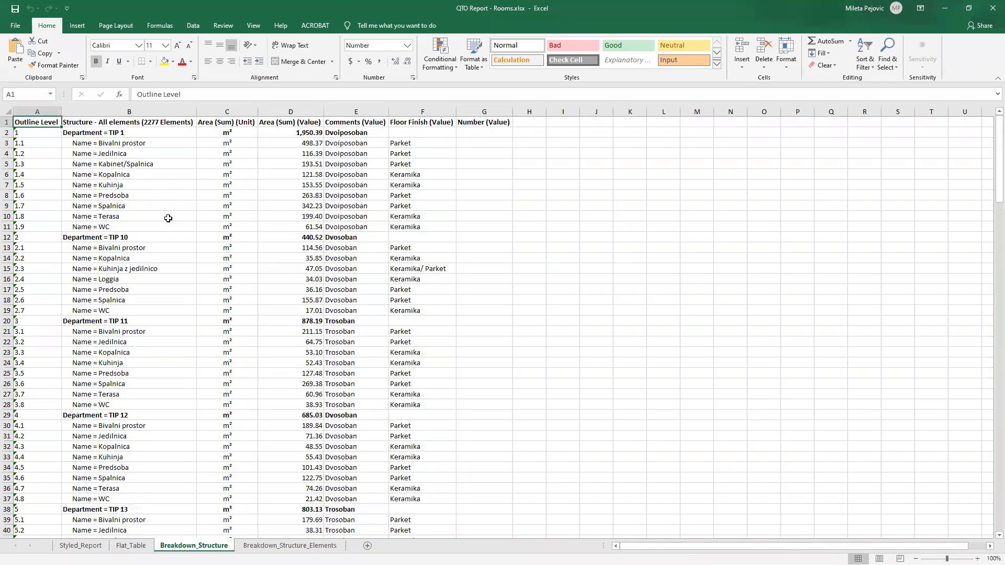
scroll(177, 274, down, 6)
scroll(180, 293, down, 6)
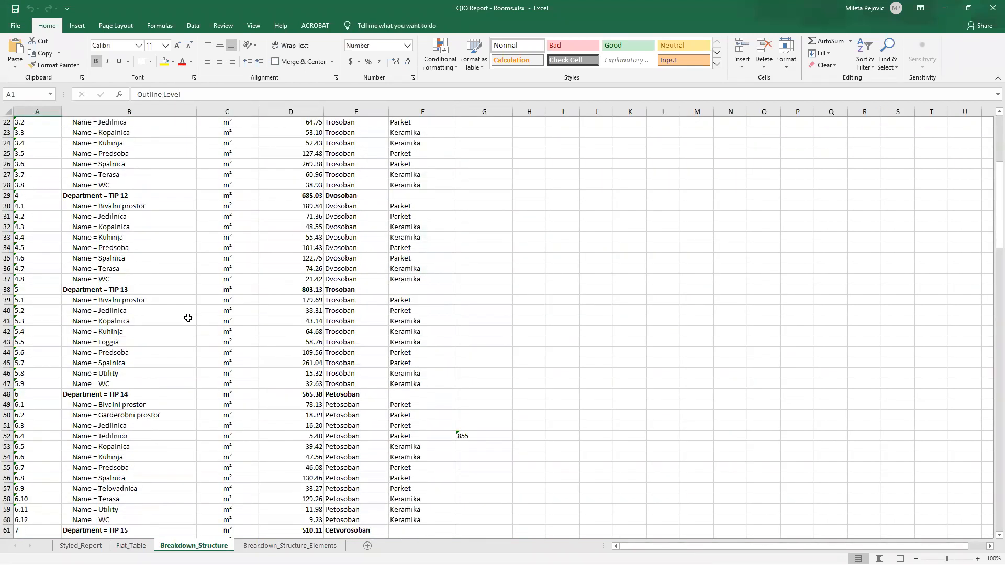
Put away the Excel report and its Reports folder, and switch to the Football Stadium project in Bexel Manager
click(942, 11)
click(944, 10)
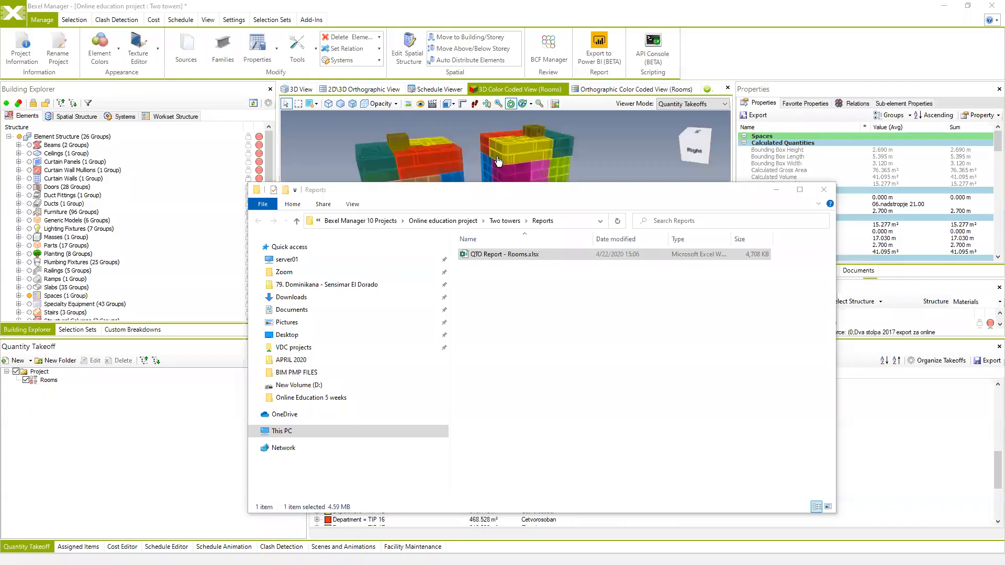
click(775, 189)
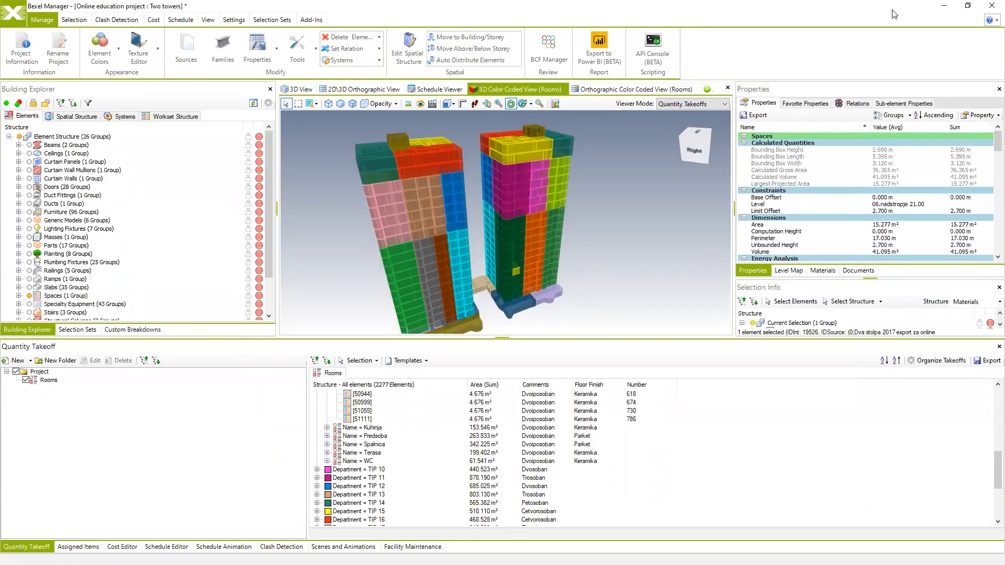
double_click(893, 10)
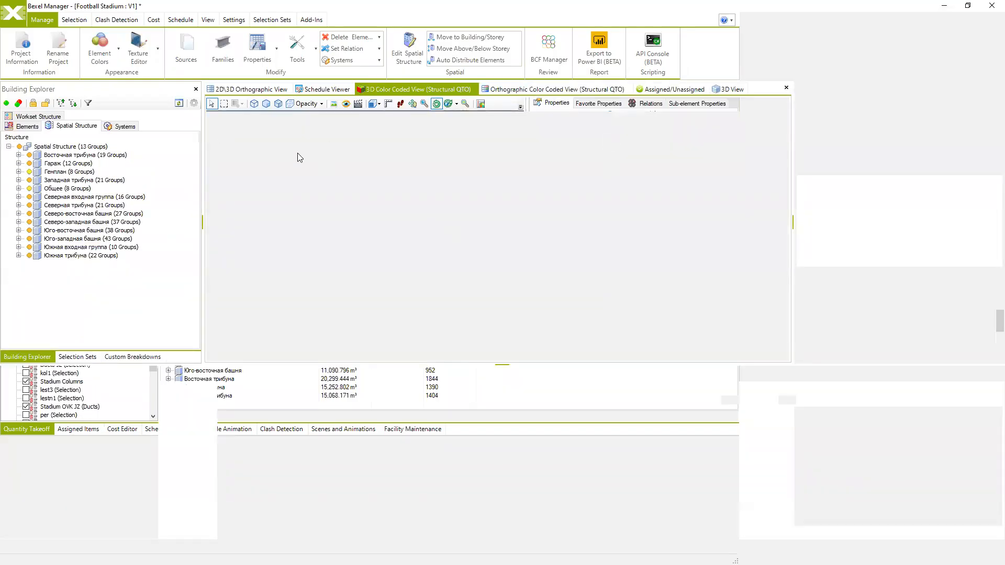
Check the Football Stadium project's statistics in its project information and close the dialog
click(21, 46)
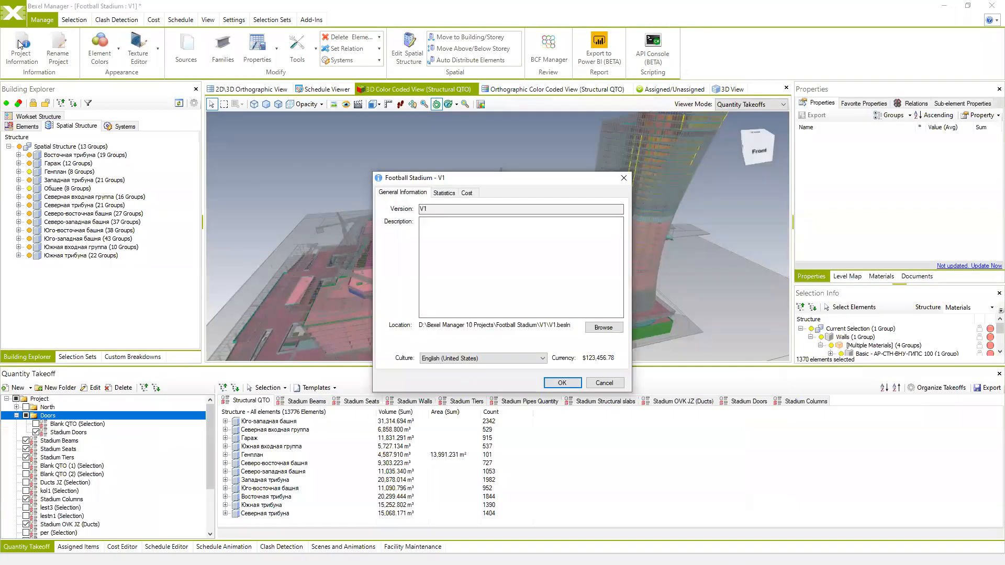
click(443, 193)
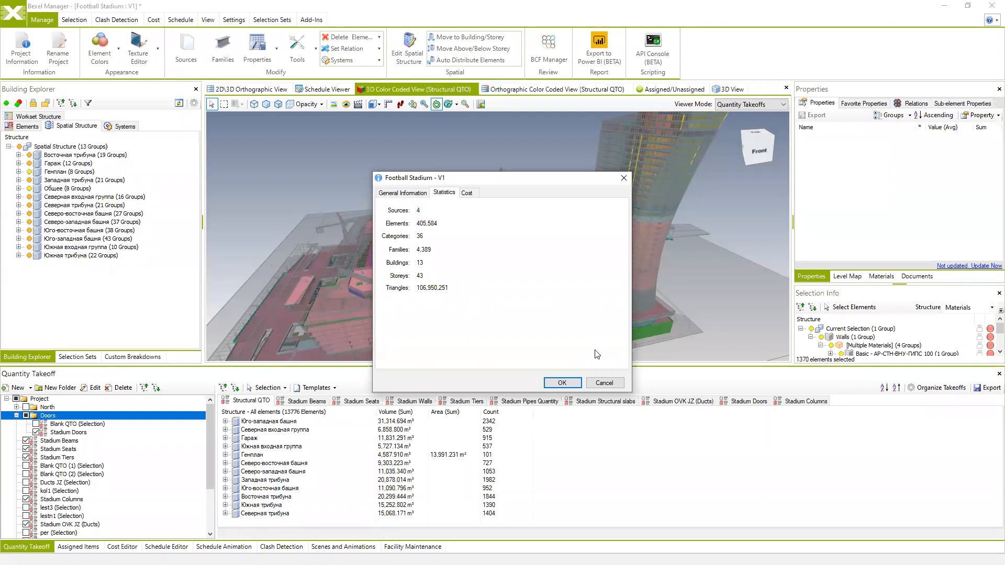
click(561, 382)
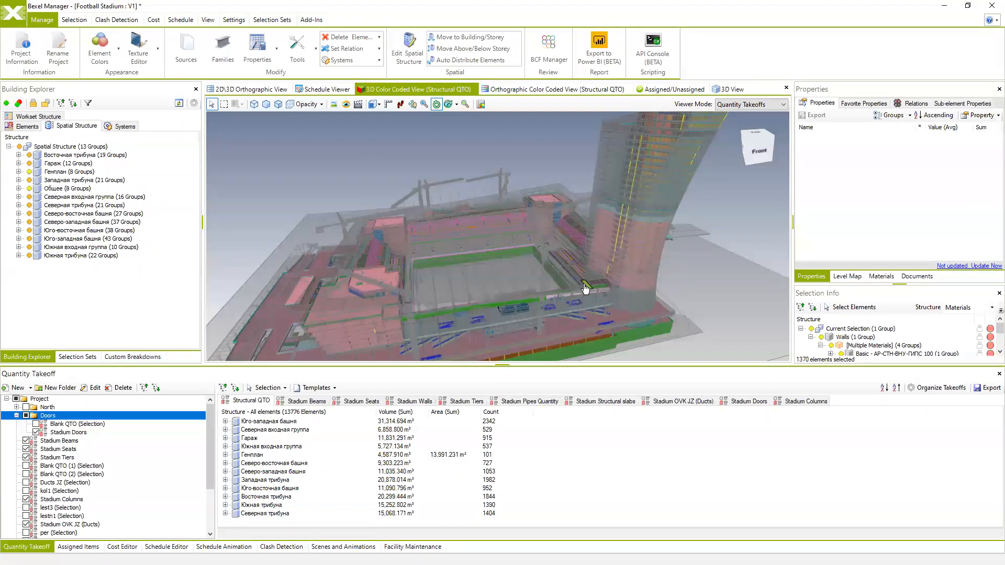
Display the Stadium Beams takeoff, expand level Этаж -02 (-8.10) and show only the takeoff's elements in the color coded view
click(313, 403)
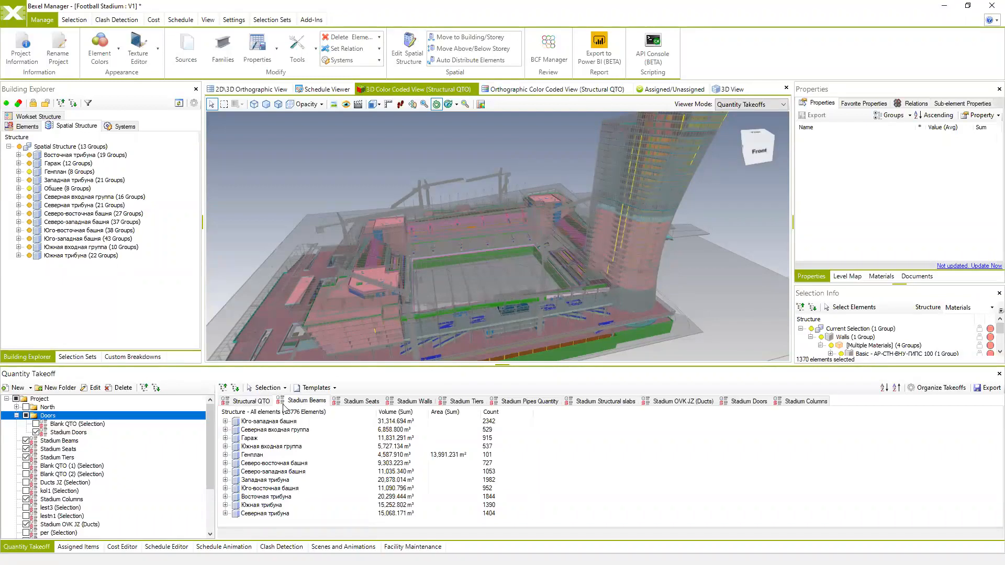
click(226, 421)
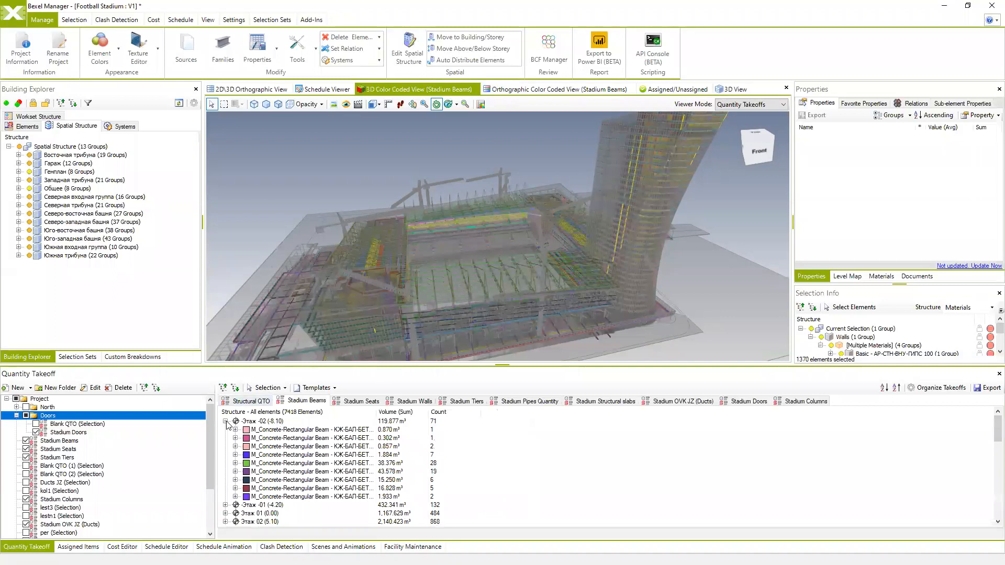
click(480, 103)
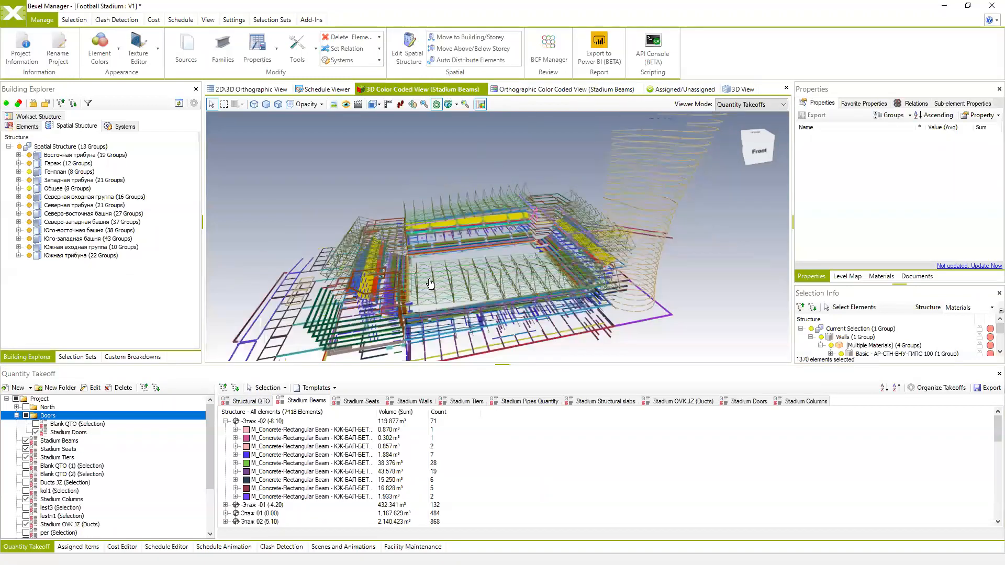
drag(437, 303, 392, 360)
Display the Stadium Seats takeoff and expand Западная трибуна and Восточная трибуна to examine seat counts by level
click(361, 401)
drag(454, 252, 479, 247)
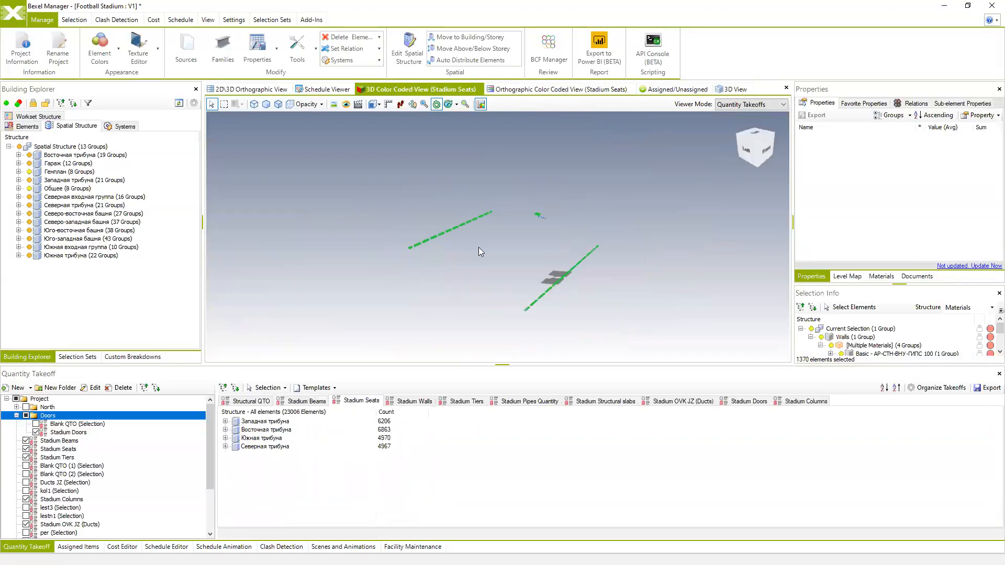
click(226, 421)
click(226, 454)
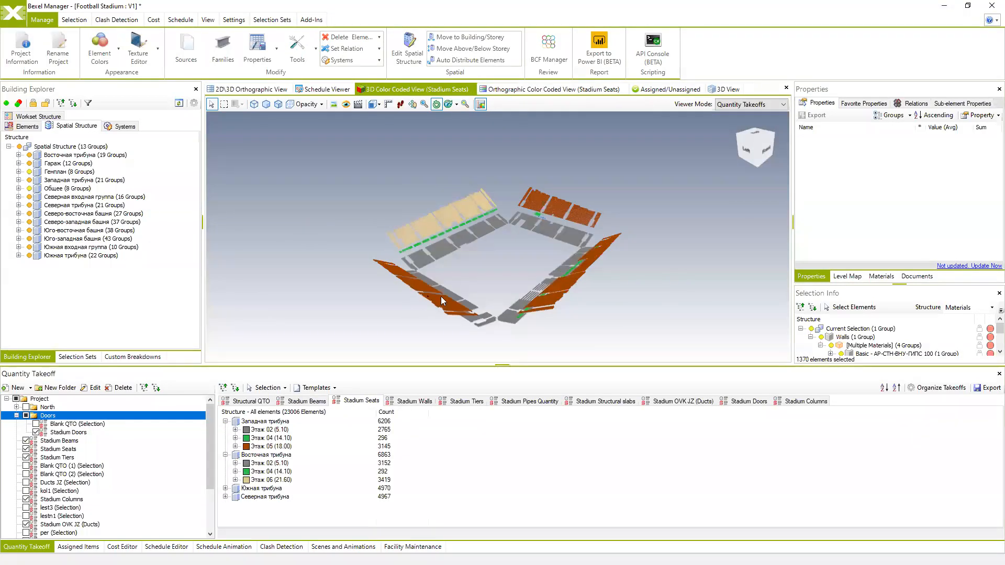
Display the Structural QTO takeoff and examine the Beams and Slabs of Юго-западная башня at level Этаж -02 (-8.10)
click(250, 401)
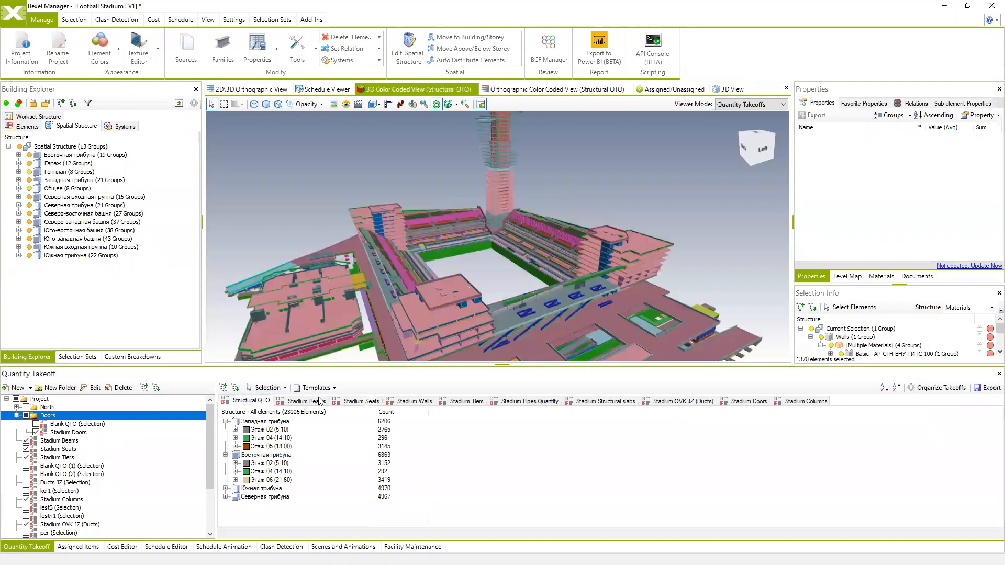
click(225, 421)
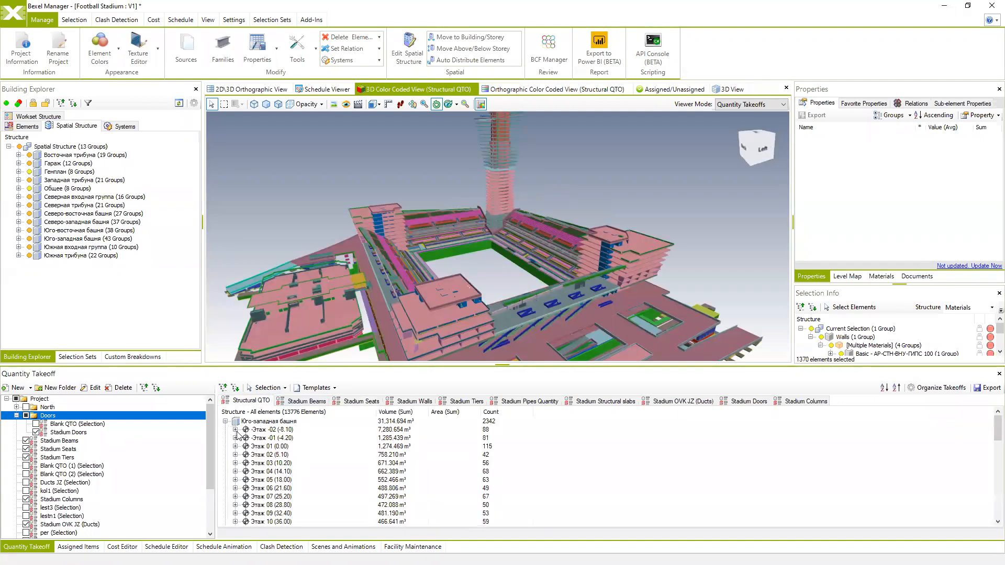
click(235, 430)
click(245, 438)
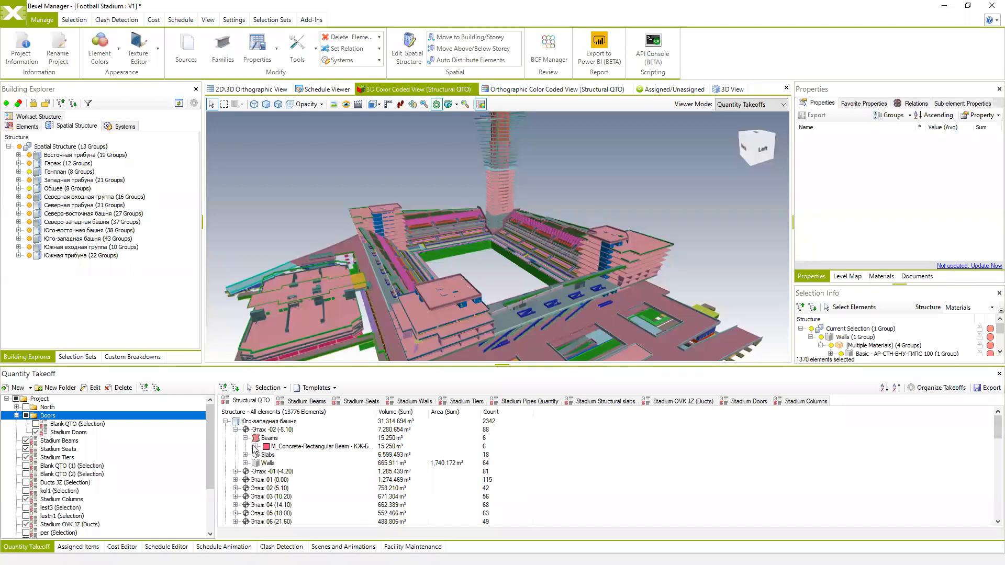
click(245, 455)
drag(528, 250, 539, 233)
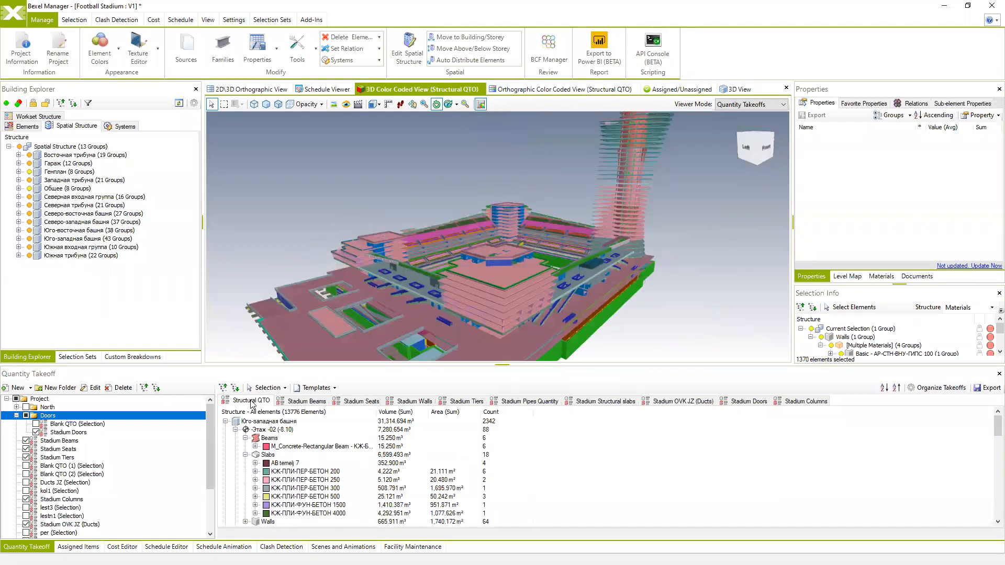
Edit the Structural QTO takeoff, reset its breakdown tree, color code it at the Group by Category level and save it
right_click(251, 401)
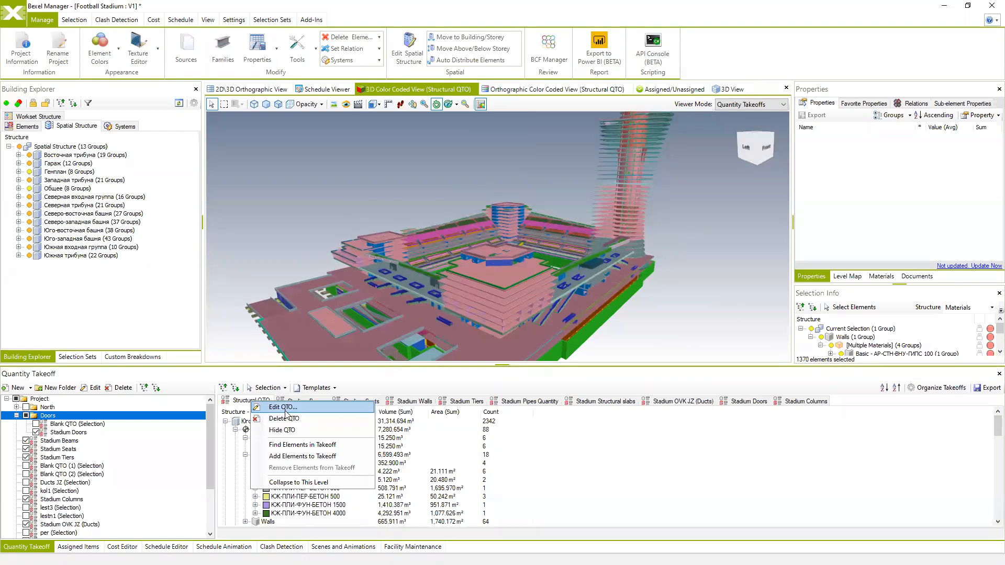
click(282, 407)
click(649, 194)
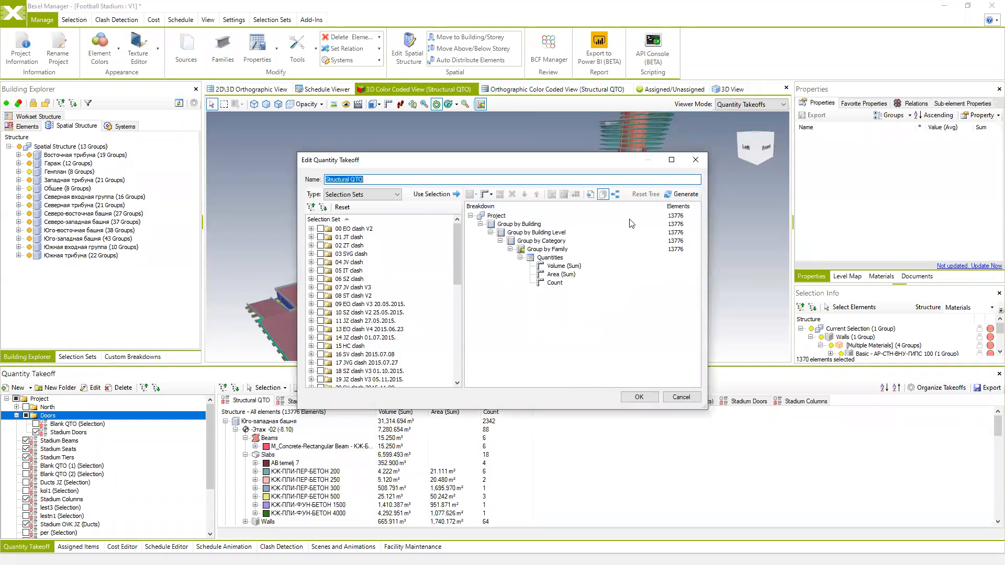
click(544, 240)
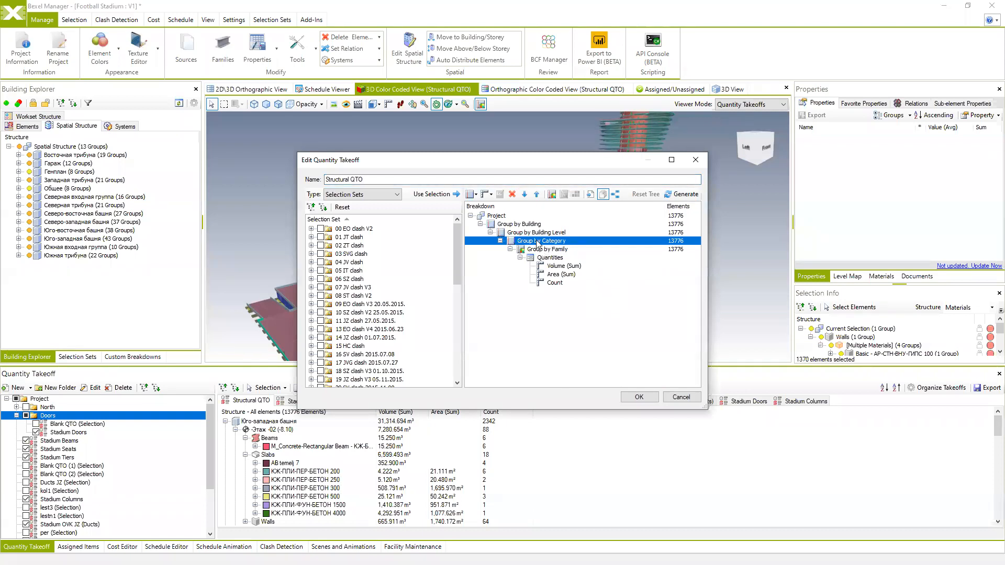
click(632, 399)
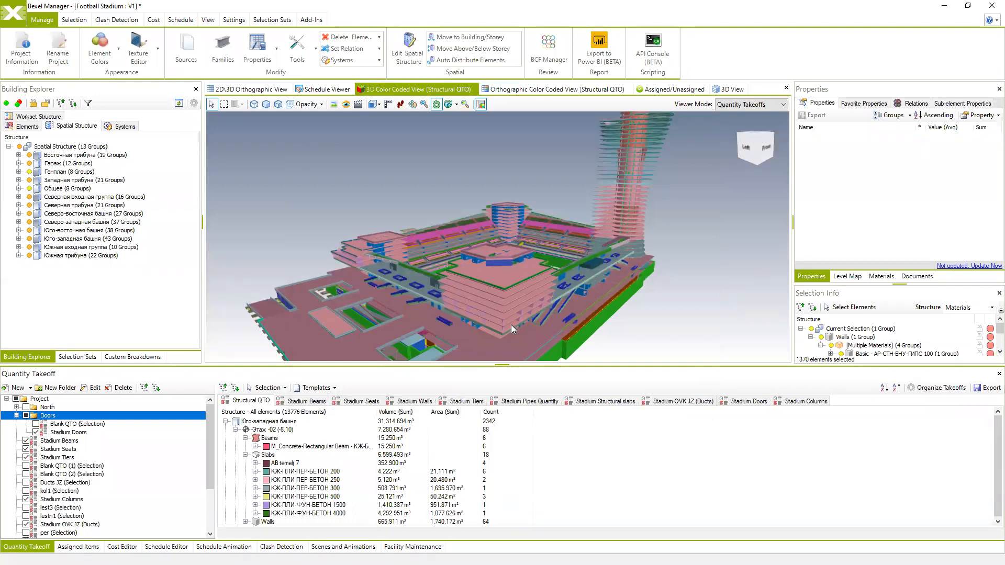
Inspect the recolored stadium and expand Юго-западная башня and its level Этаж -02 (-8.10) to examine the category colors
middle_drag(749, 241, 700, 259)
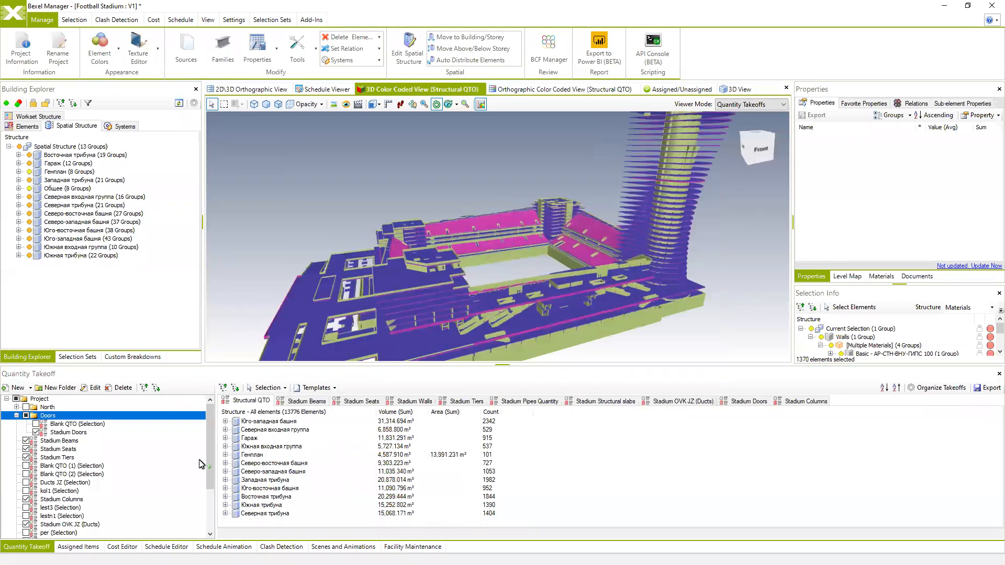
click(225, 421)
click(235, 430)
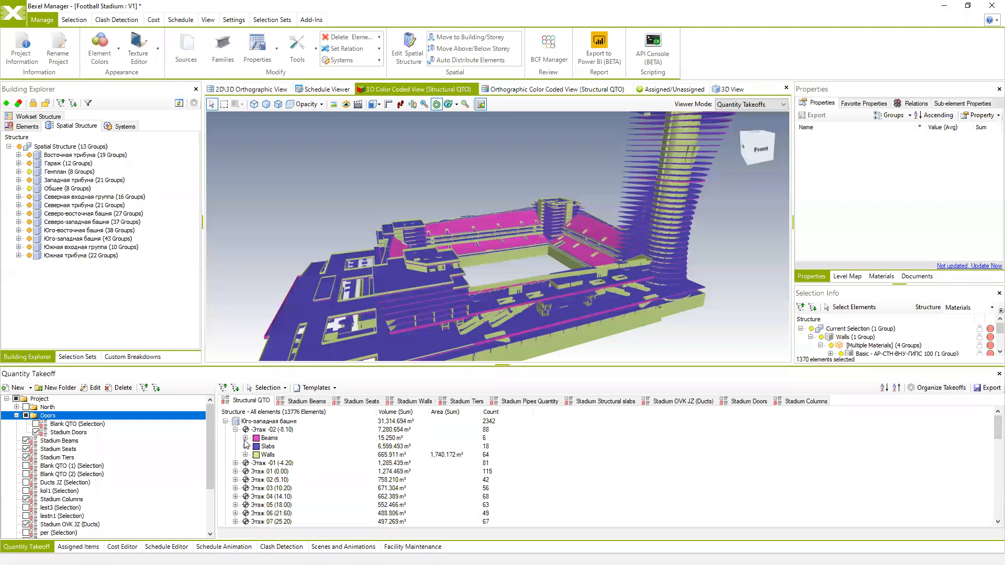
Expand the Beams group of Этаж -02 (-8.10), display the Stadium Walls takeoff and load its quantities
click(245, 438)
middle_drag(564, 286, 547, 291)
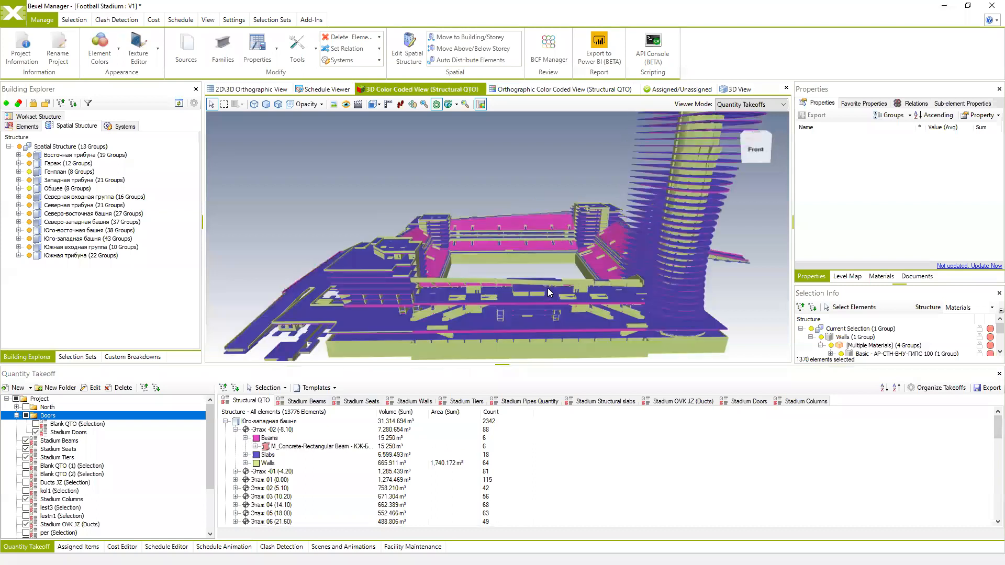
click(413, 401)
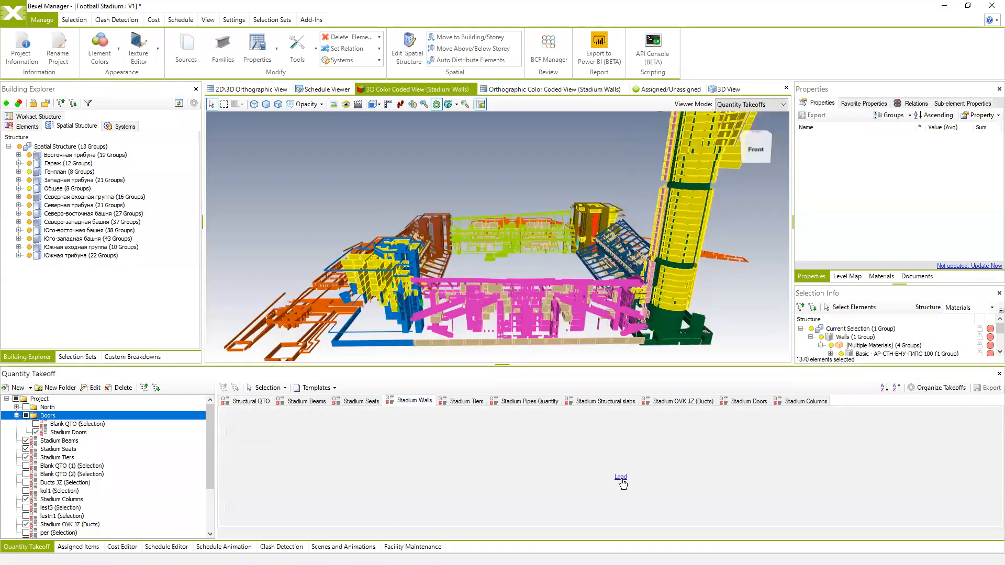
click(620, 477)
mouse_move(506, 273)
middle_down()
mouse_move(539, 273)
mouse_move(494, 276)
middle_up()
Display the Stadium Tiers and Stadium Pipes Quantity takeoffs, loading the quantities of each
click(470, 401)
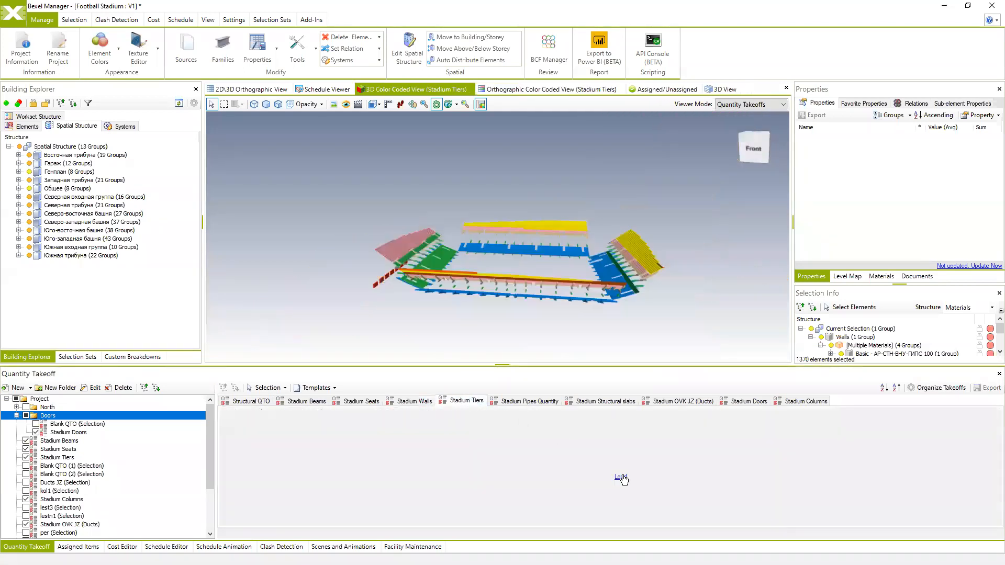
click(621, 477)
middle_drag(579, 279, 610, 280)
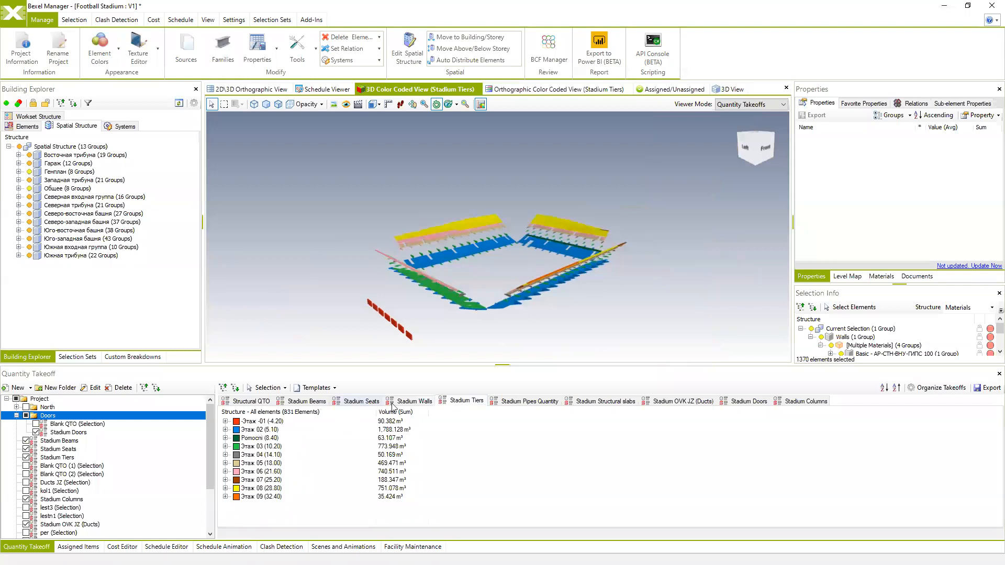
click(506, 406)
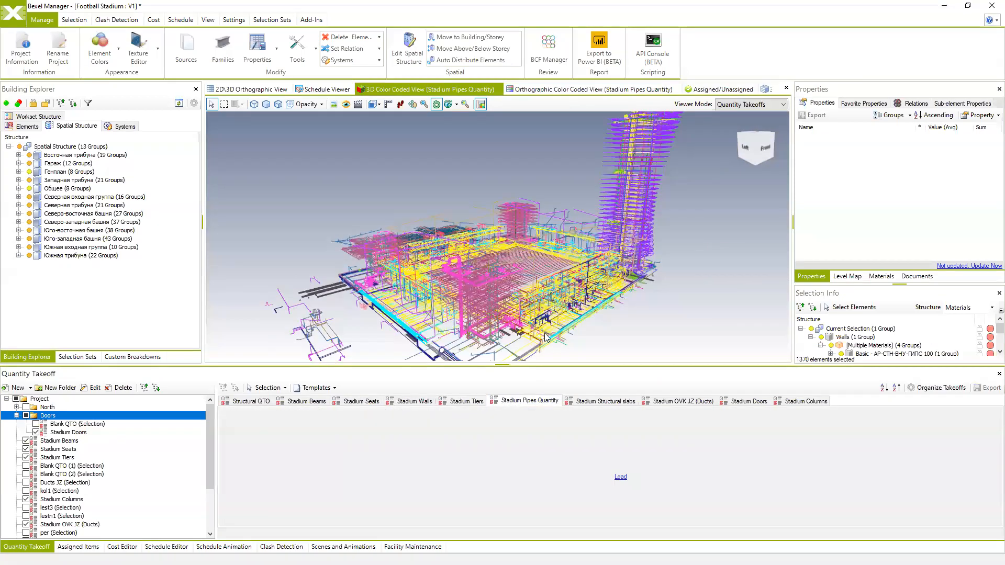
click(619, 477)
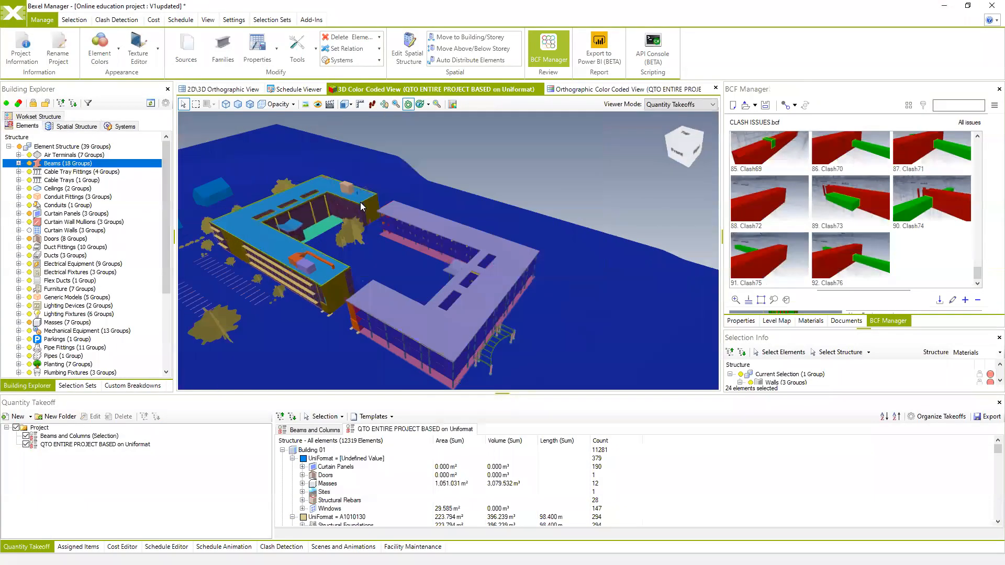
Switch to the Online education project's V1updated version, save it and close the project
middle_drag(360, 202, 470, 212)
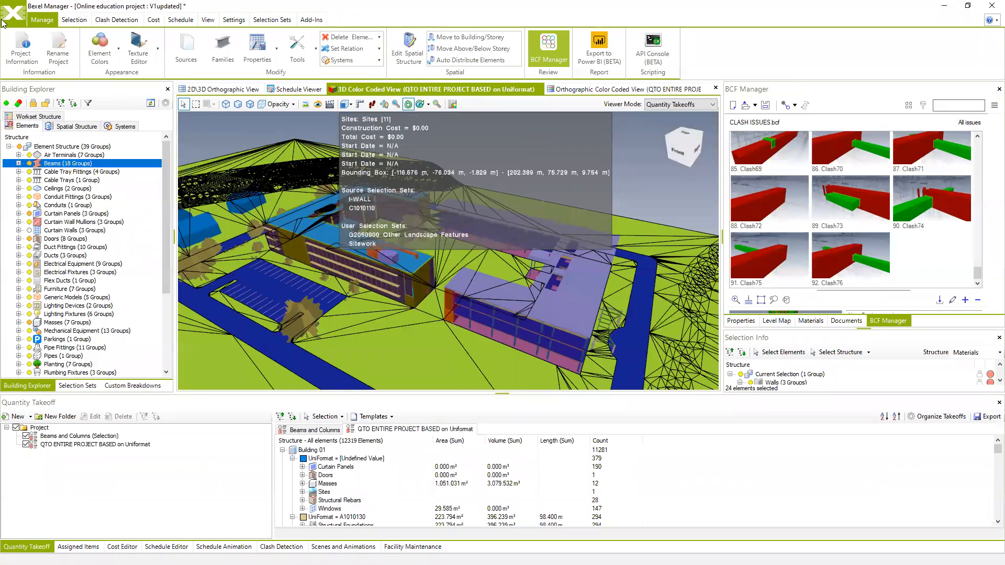
click(13, 13)
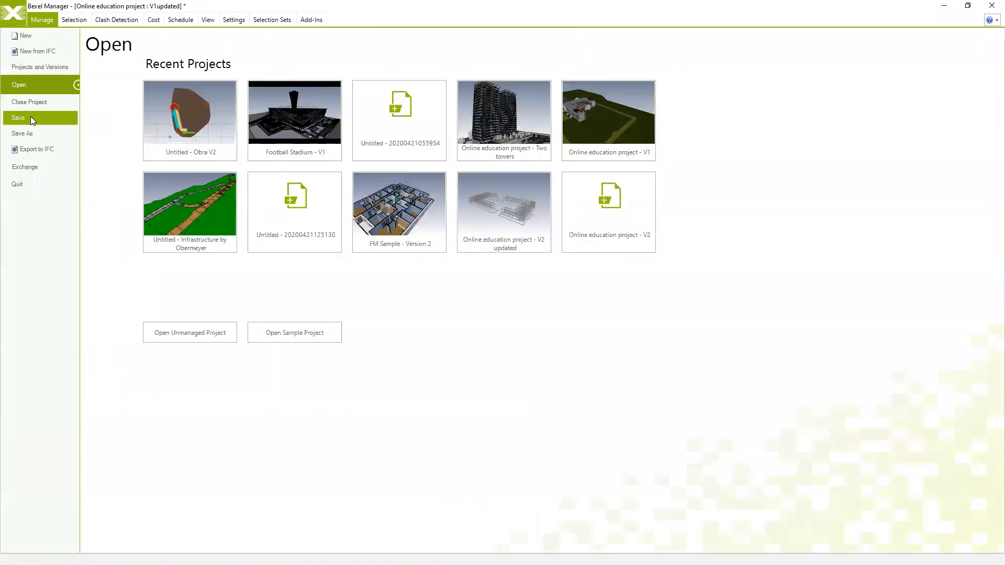
click(30, 117)
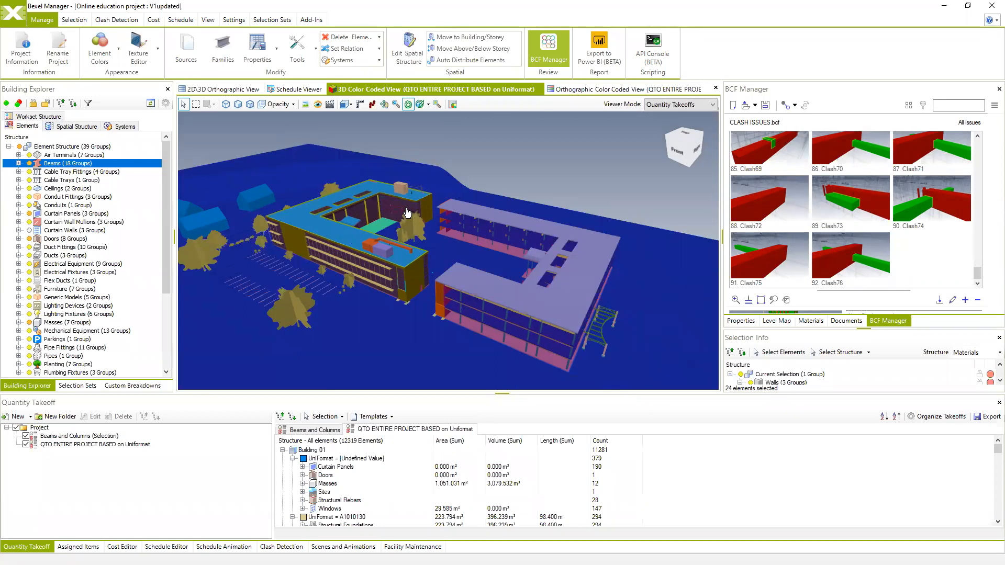
click(13, 13)
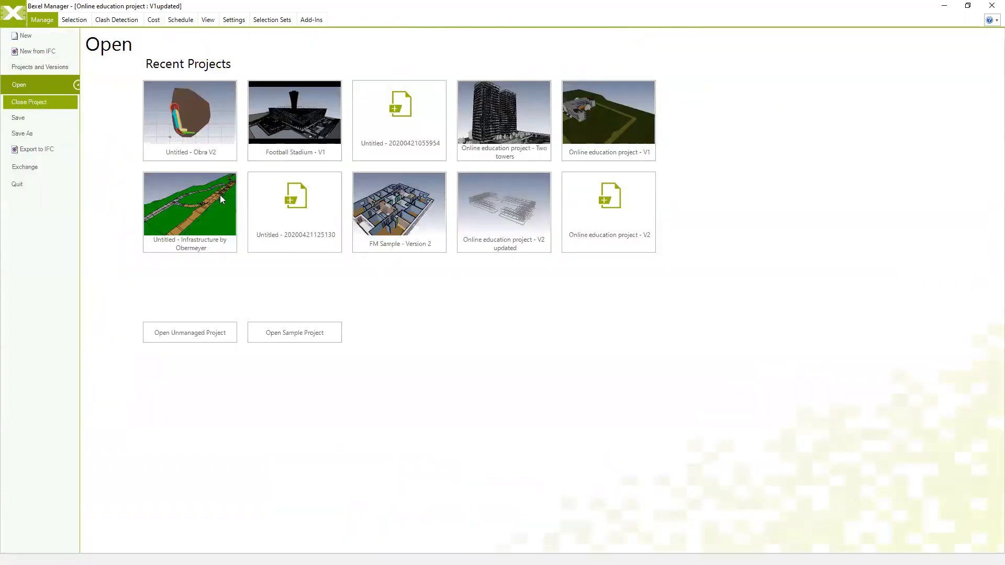
click(42, 103)
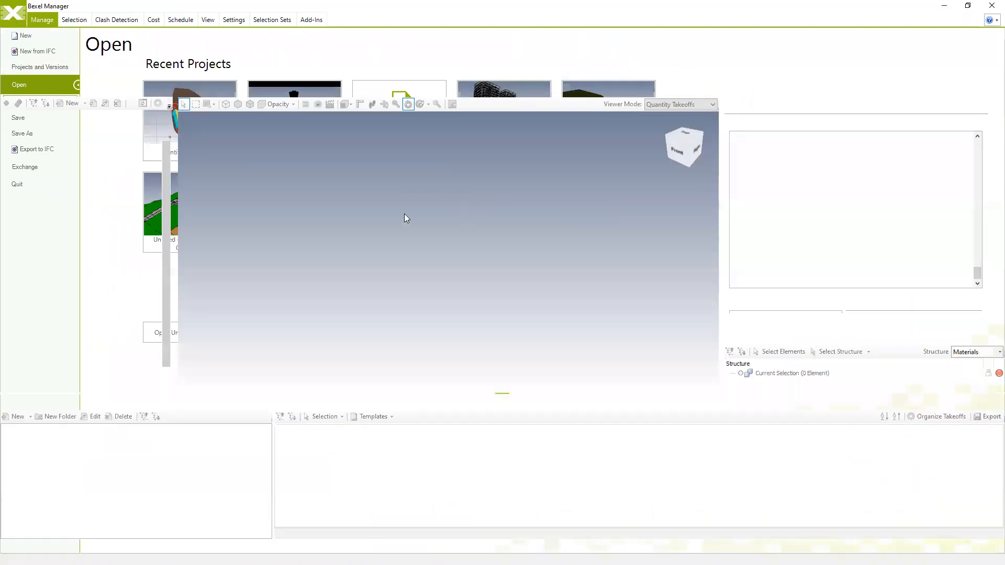
Start an update from the V1updated version of Online education project and name the new version V2updated
click(7, 19)
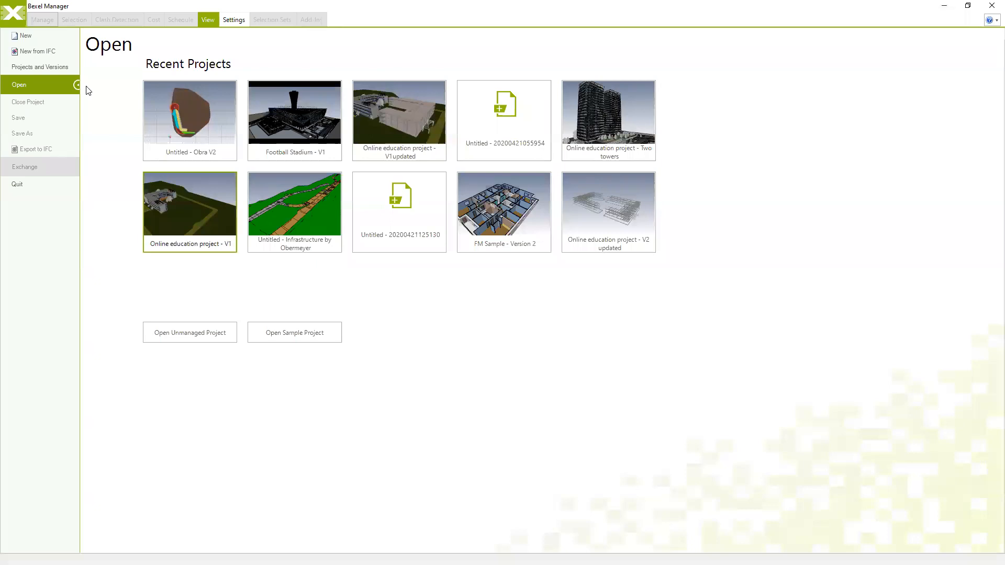
click(39, 67)
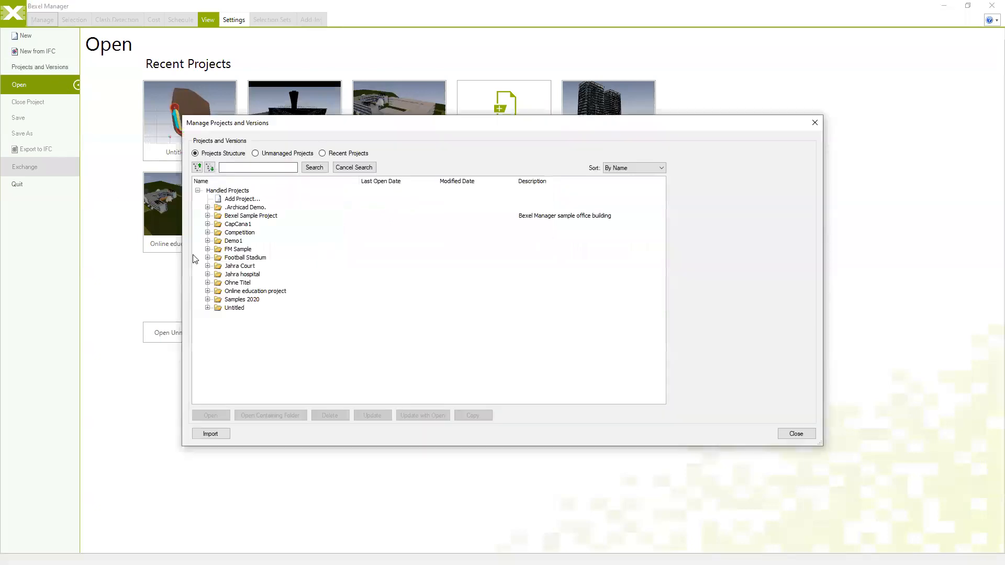
click(207, 291)
click(249, 334)
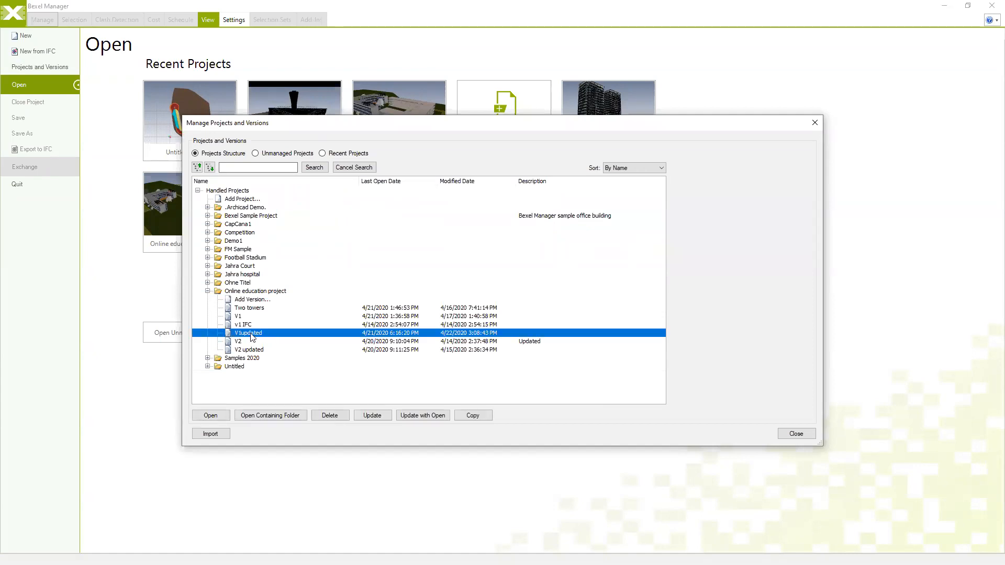
click(361, 419)
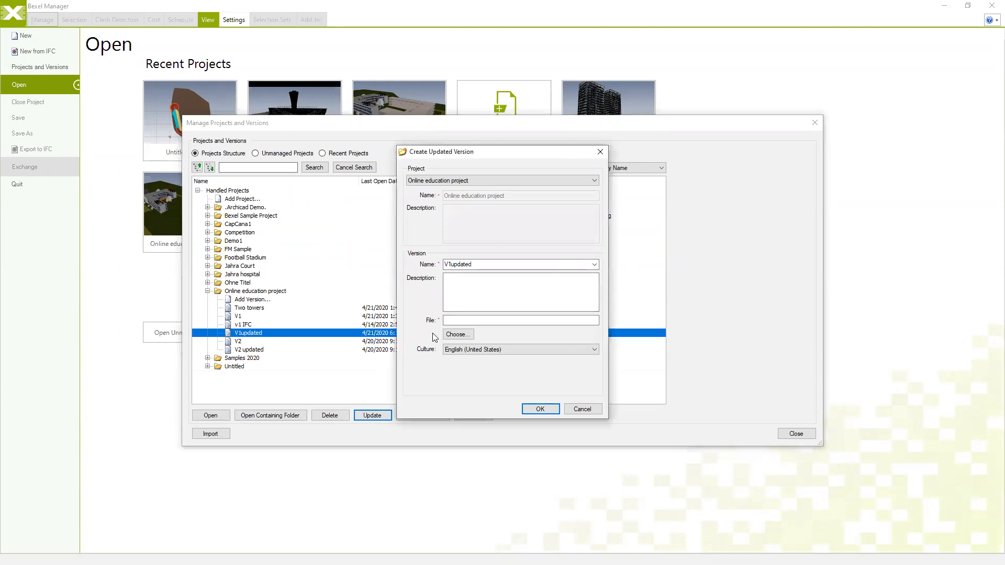
click(477, 266)
click(478, 265)
Choose ST-Demo_Sample_Building 02.bx3 and ME-Demo_Sample_Building 02.bx3 from Demo_sample_Building 02\BX3 2019 as update files and create the version
click(457, 334)
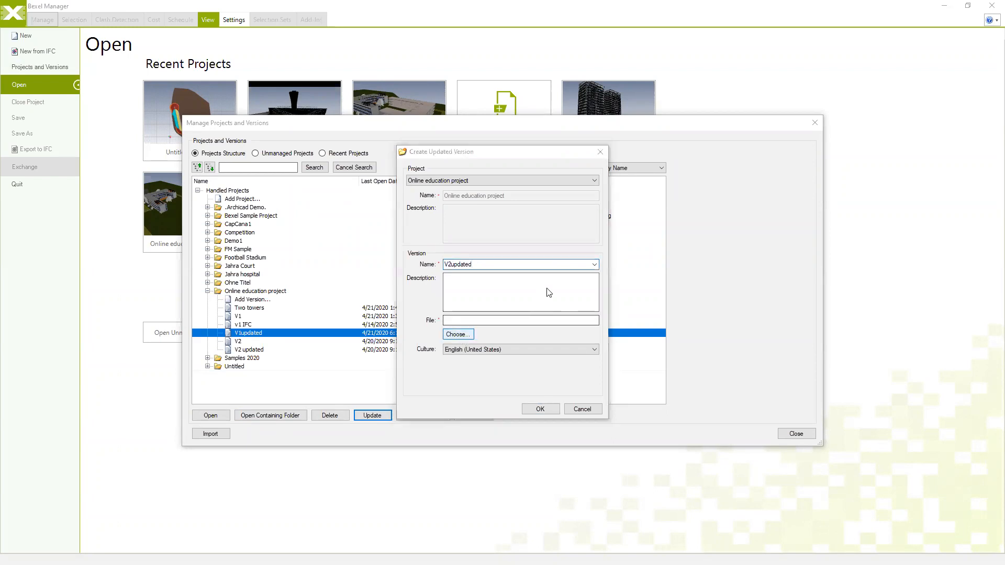
click(443, 340)
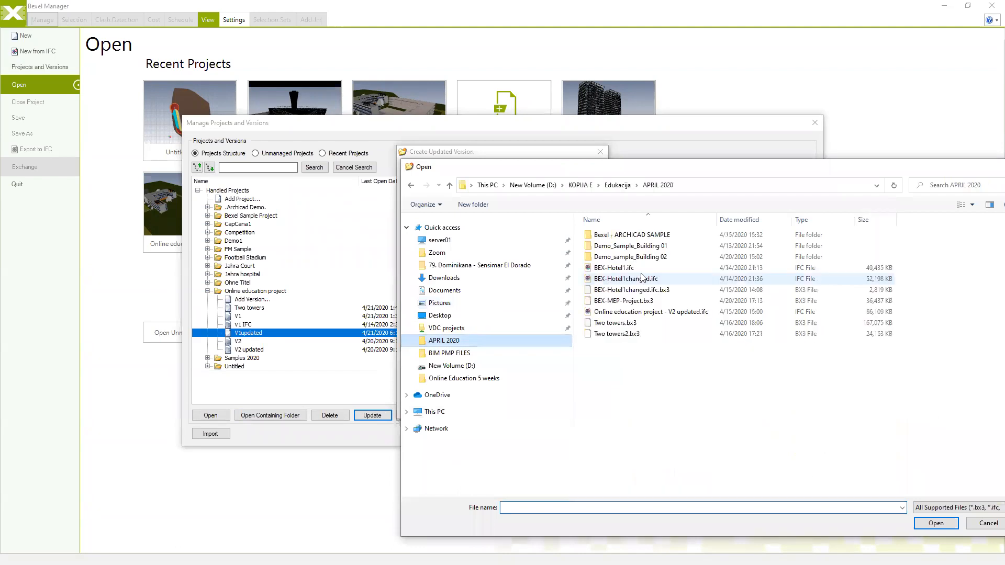
double_click(614, 256)
double_click(614, 257)
click(639, 291)
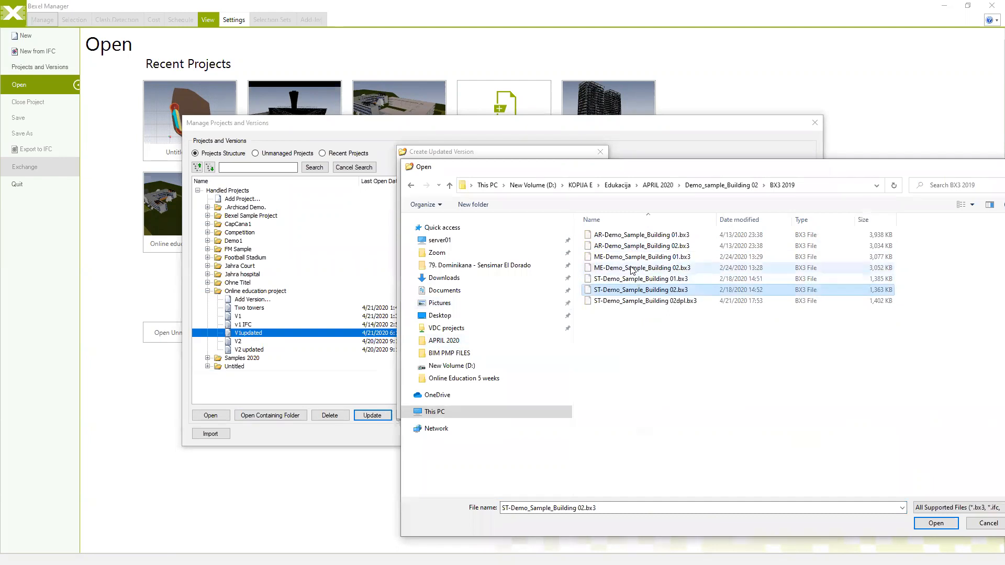
ctrl+click(641, 268)
click(945, 524)
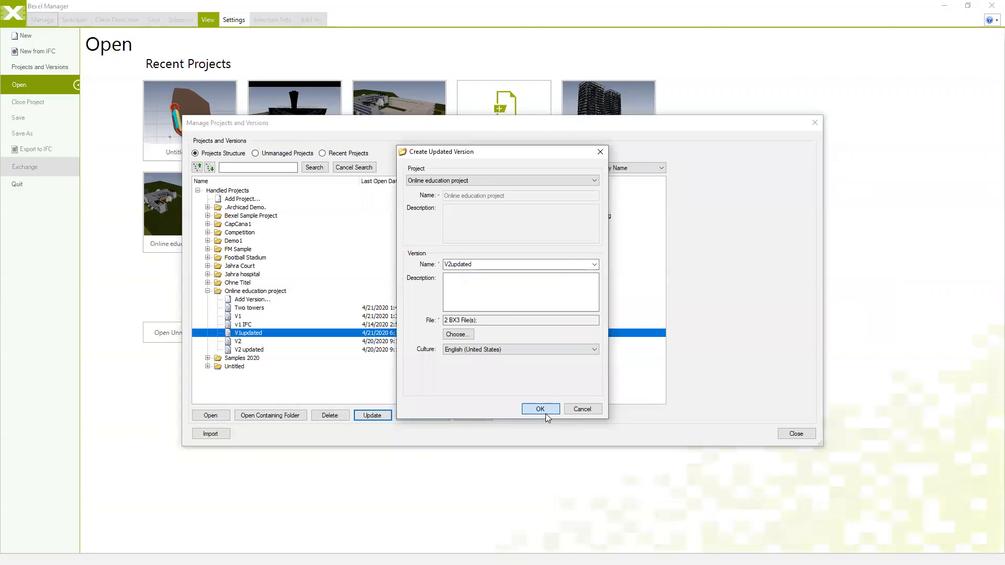
click(545, 413)
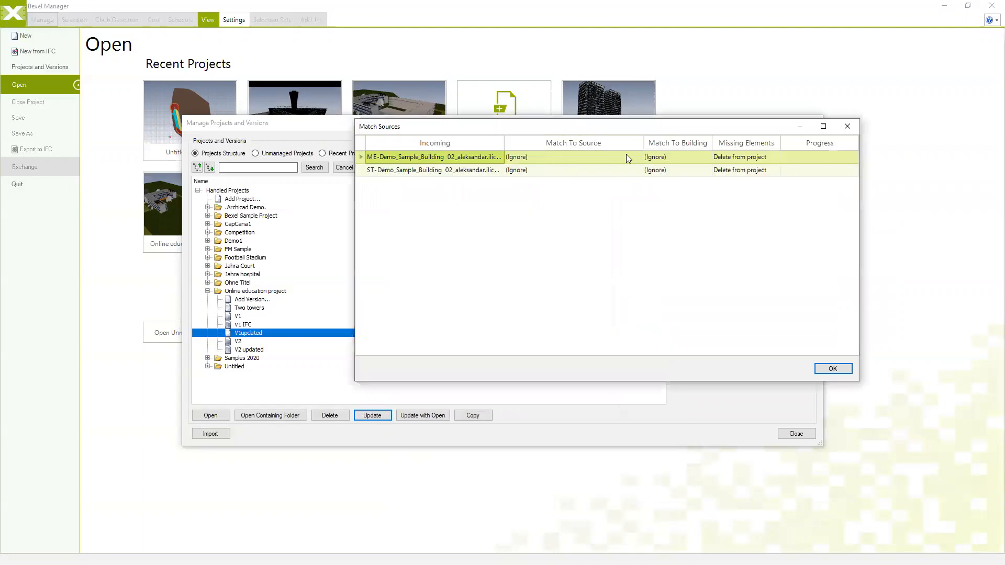
Match the incoming ME file to a new source named ME-Demo_Sample_Building 02, removing the e-mail suffix from its name
click(639, 156)
click(637, 157)
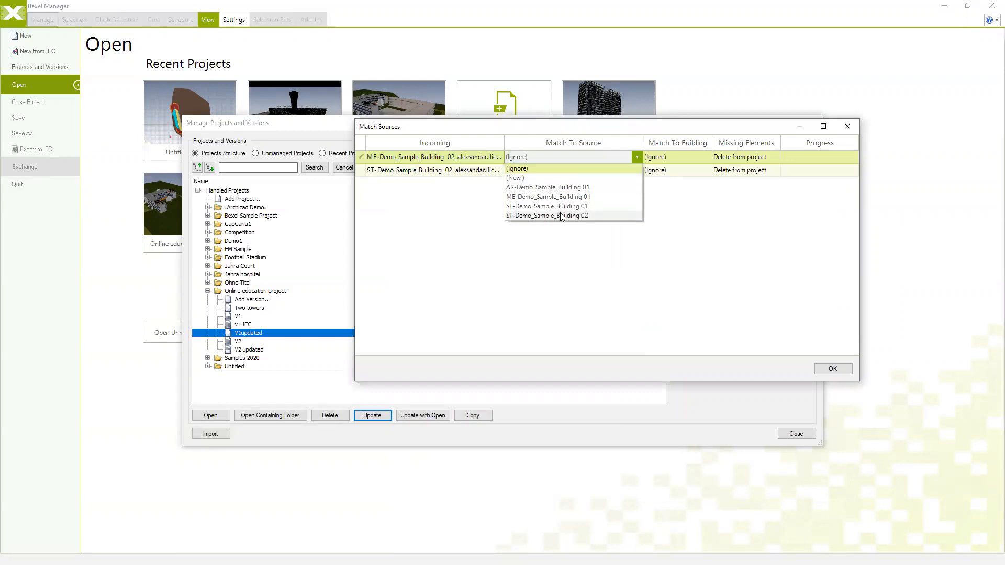
click(549, 178)
drag(611, 249, 714, 256)
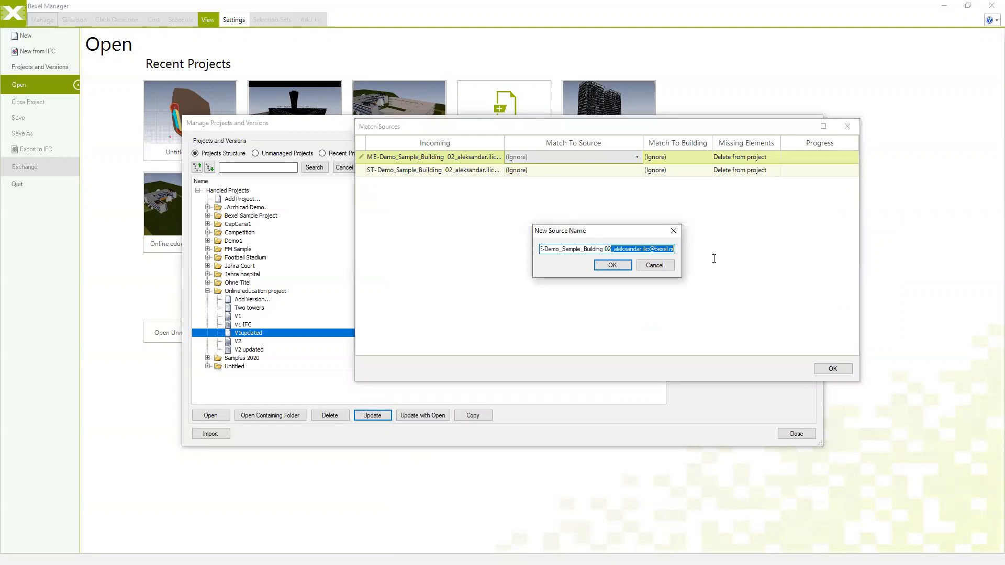
key(BackSpace)
click(604, 266)
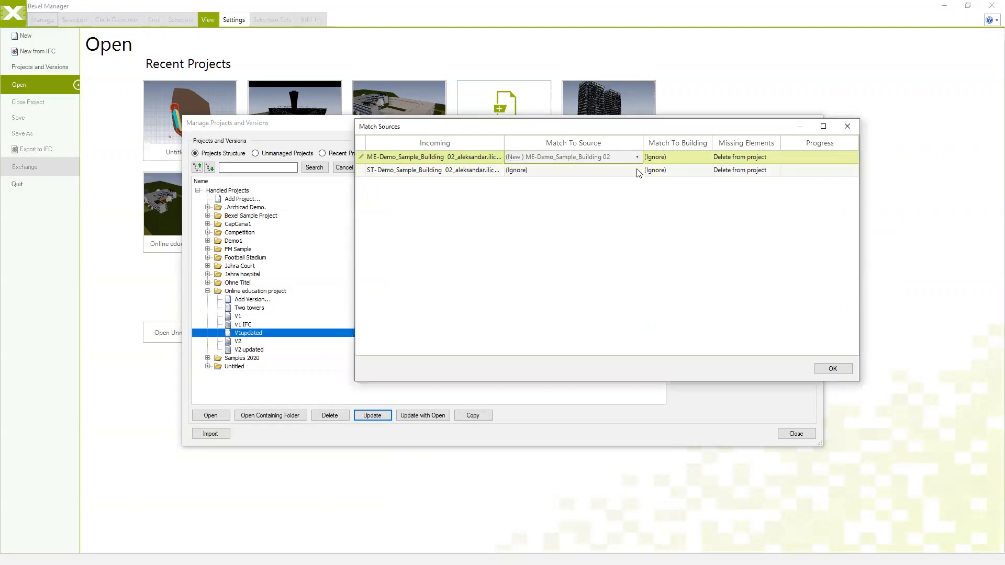
Match the incoming ST file to the existing source ST-Demo_Sample_Building 02 and assign it to Building 02
click(637, 170)
click(638, 170)
click(601, 226)
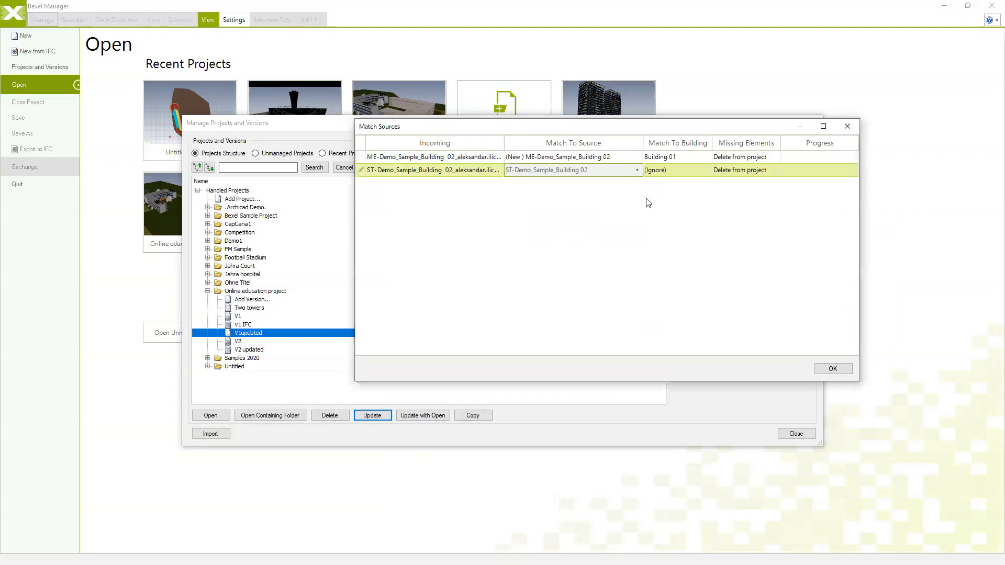
click(708, 171)
click(702, 170)
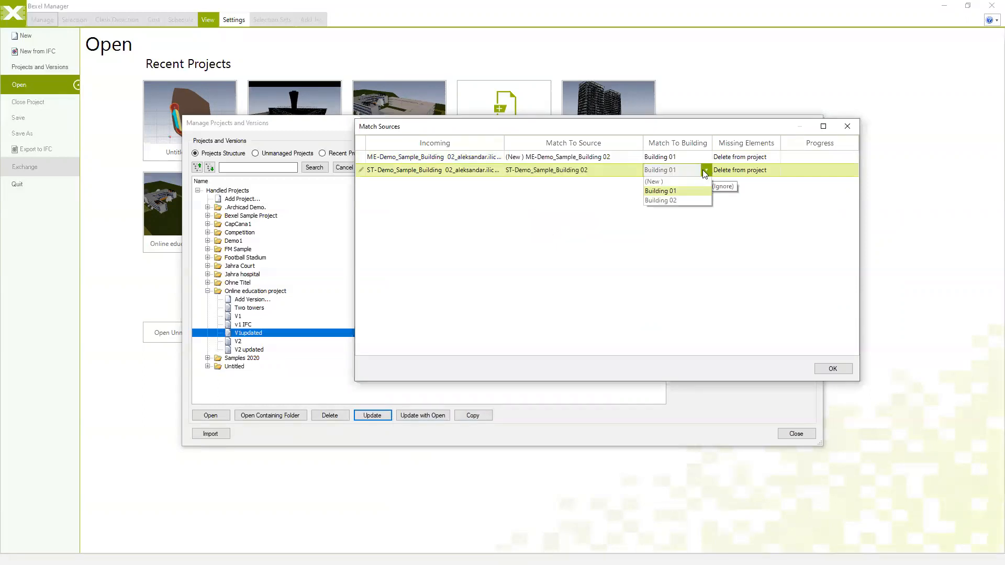
click(675, 198)
Assign the incoming ME file to Building 02 and run the version update
click(709, 157)
click(706, 157)
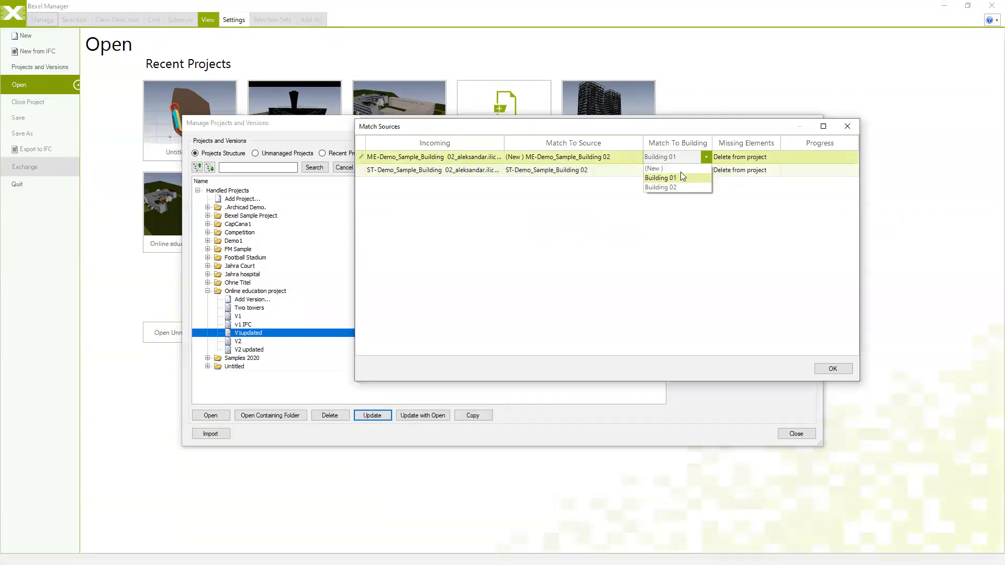
click(672, 187)
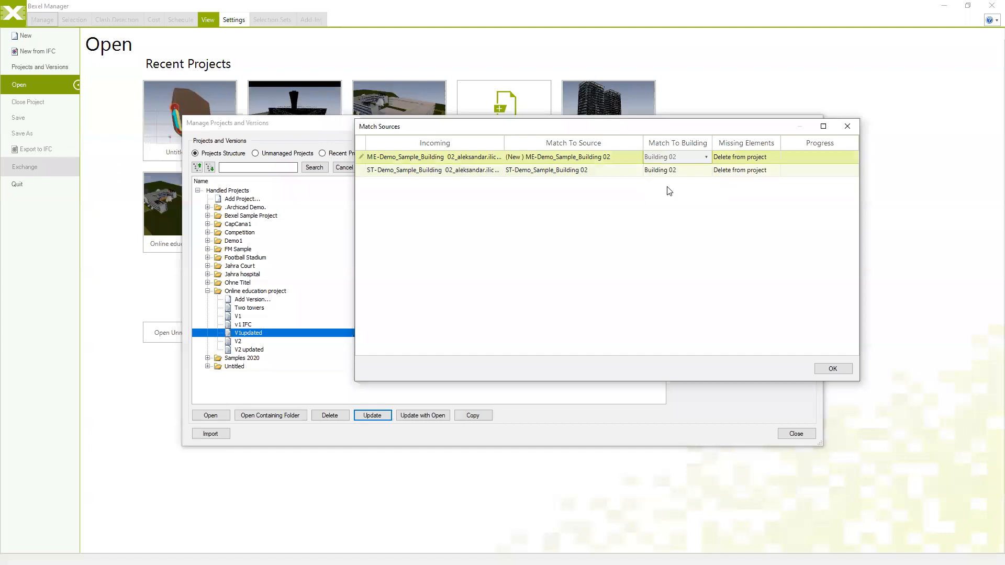
click(821, 371)
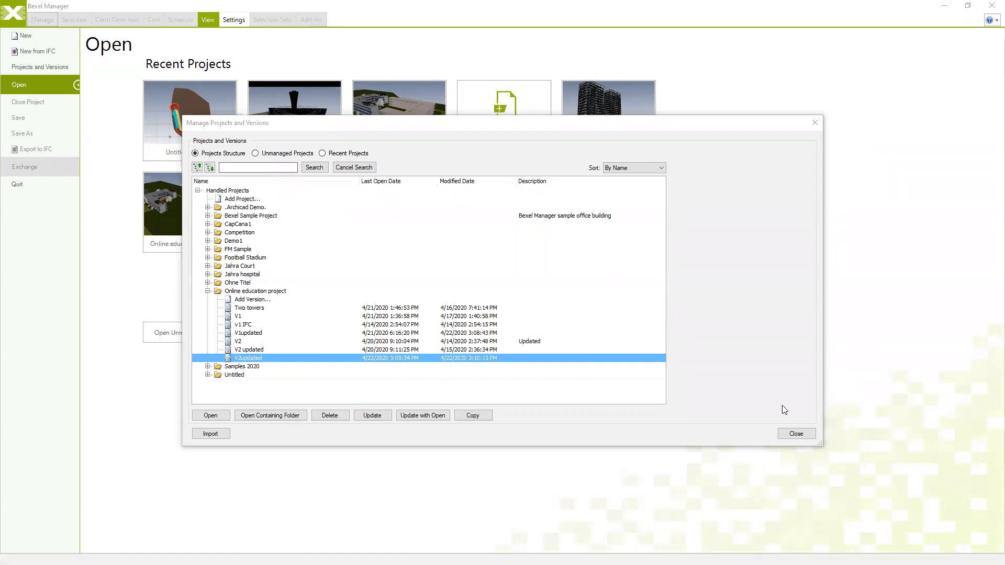
Open the V2updated version, acknowledge the upgrade notice and inspect the color-coded beams and columns of both buildings
click(212, 412)
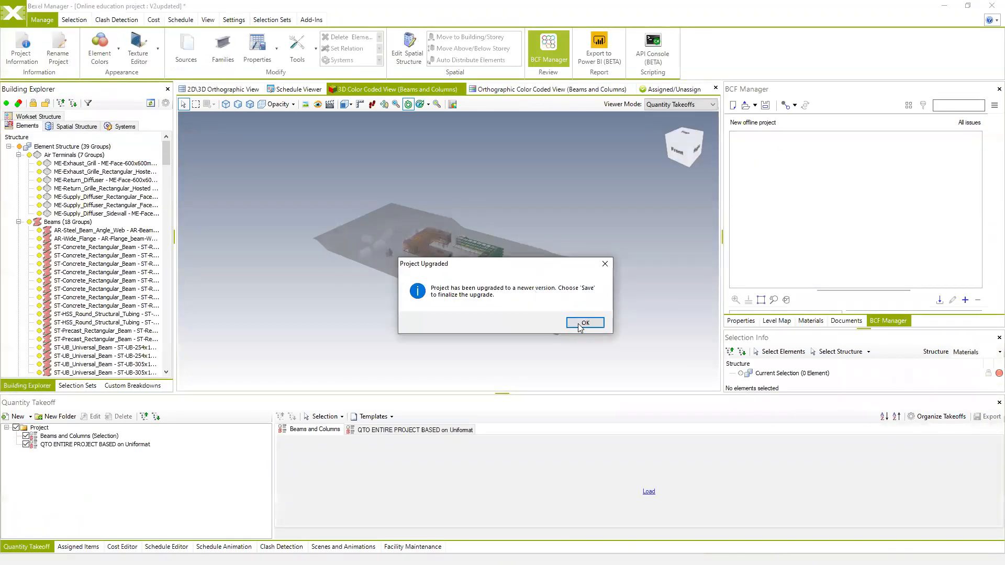
click(580, 324)
scroll(511, 284, up, 5)
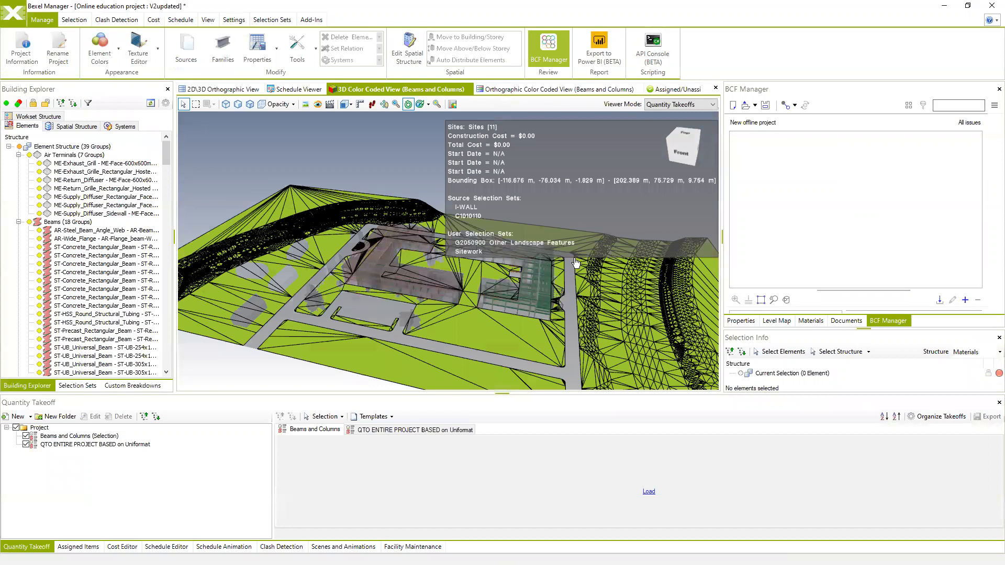
scroll(575, 262, up, 4)
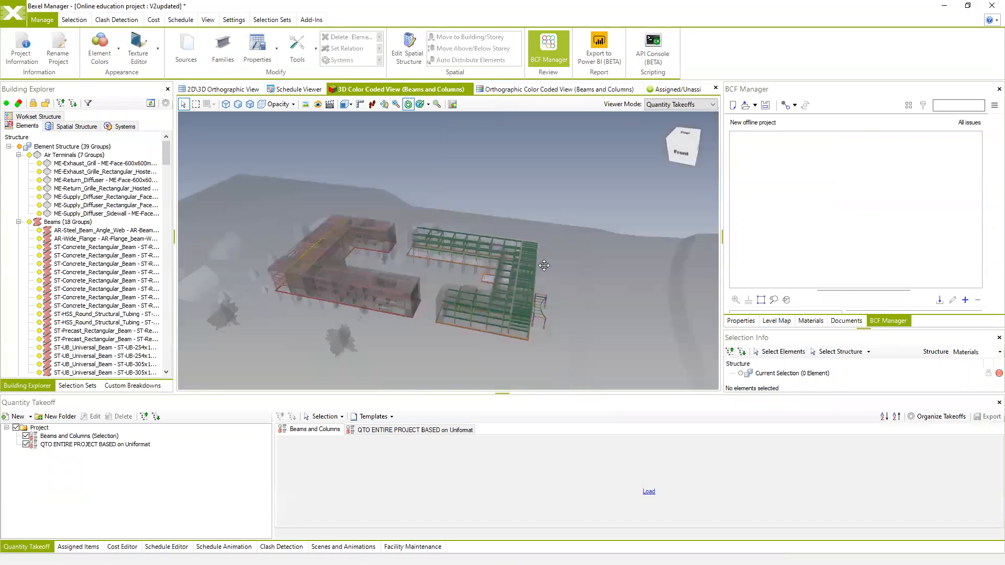
drag(545, 265, 497, 261)
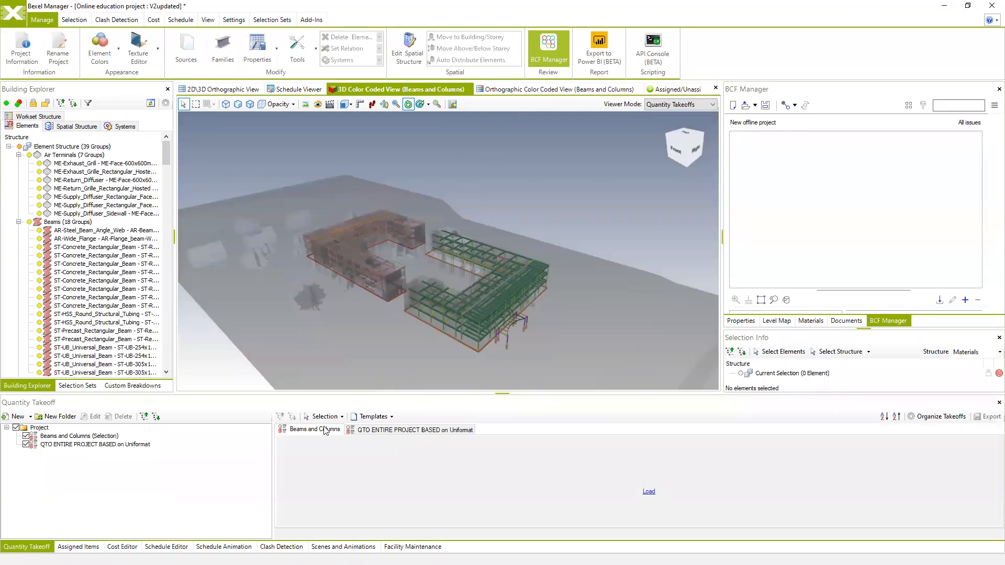
scroll(554, 245, up, 5)
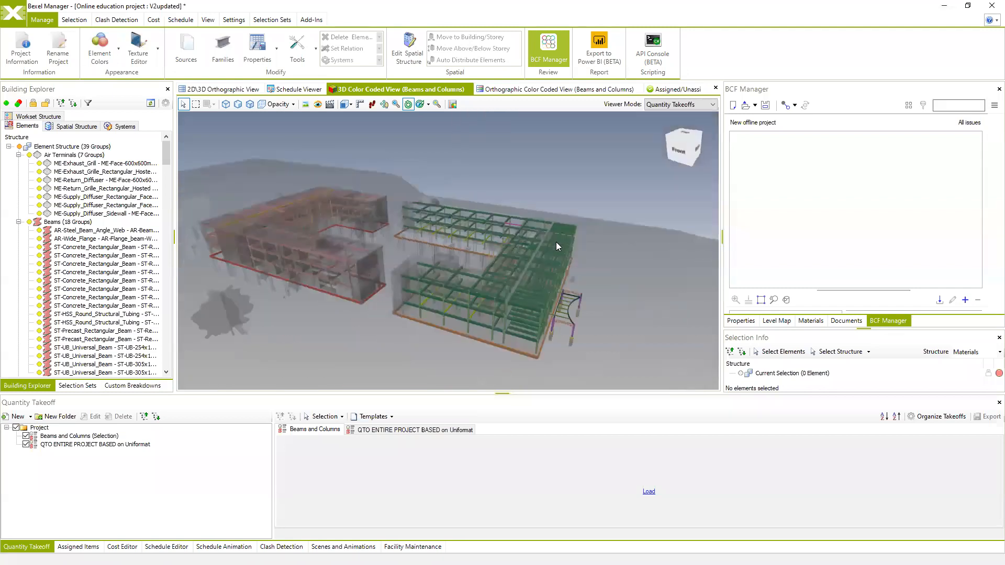
drag(372, 298, 464, 283)
scroll(432, 293, up, 3)
Load the Beams and Columns takeoff, expand its buildings, and load QTO ENTIRE PROJECT BASED on Uniformat
click(648, 491)
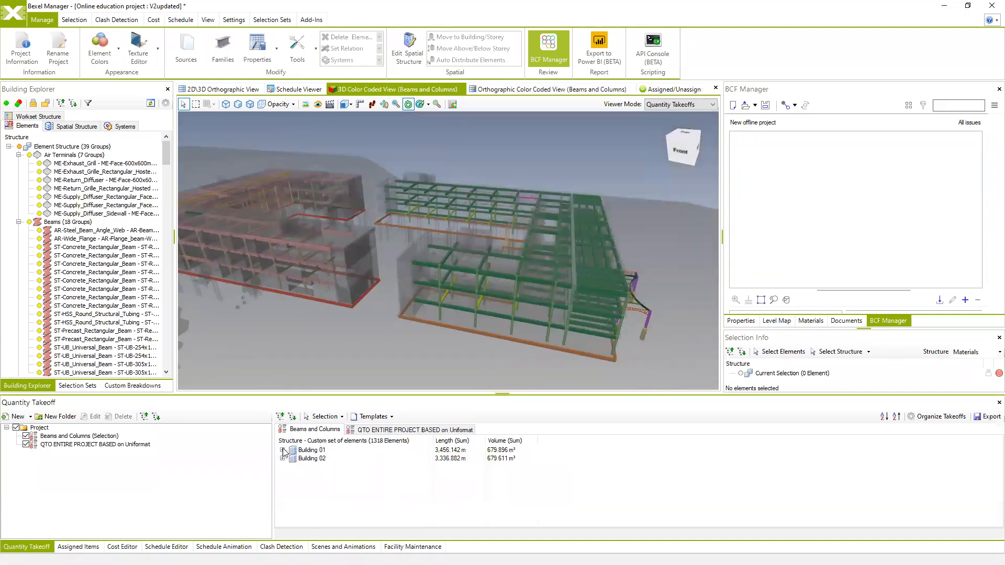
click(282, 450)
click(283, 475)
click(413, 429)
click(649, 491)
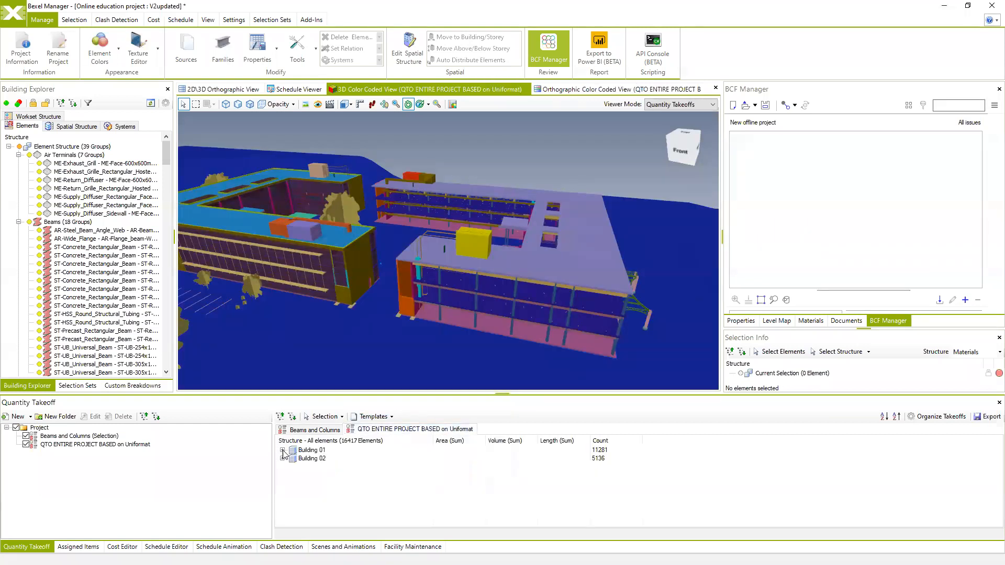
Review the takeoff groups of Building 01 and Building 02, and select the UniFormat D5020120 and D5020110 groups in Building 02
click(282, 450)
scroll(322, 460, down, 5)
scroll(300, 451, up, 5)
click(283, 450)
middle_drag(487, 310, 477, 303)
click(282, 459)
scroll(330, 474, down, 3)
scroll(336, 501, down, 5)
click(315, 477)
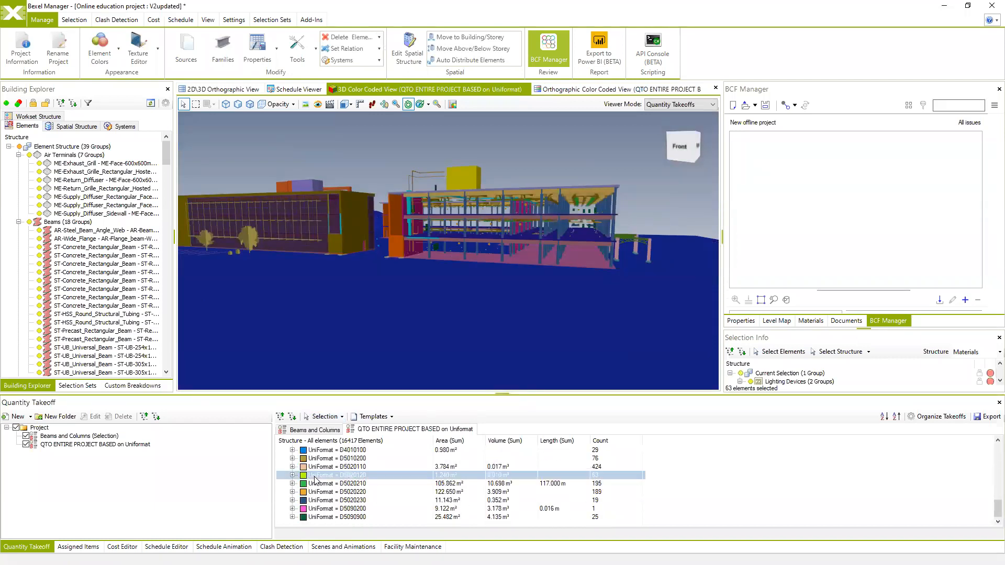
click(323, 467)
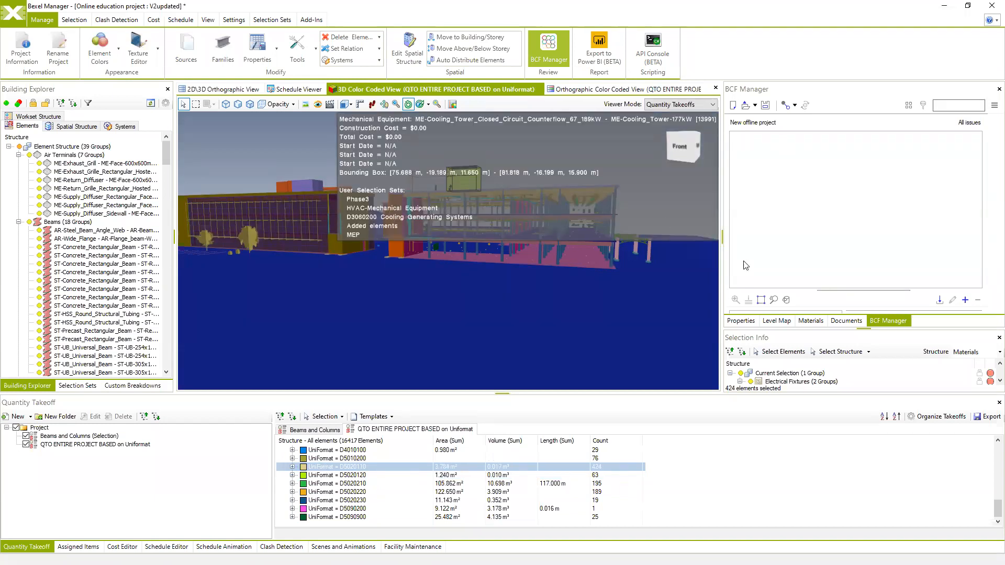
Locate the selected rooftop cooling tower under UniFormat D3060200 in the takeoff and inspect both color-coded buildings
click(335, 416)
click(347, 466)
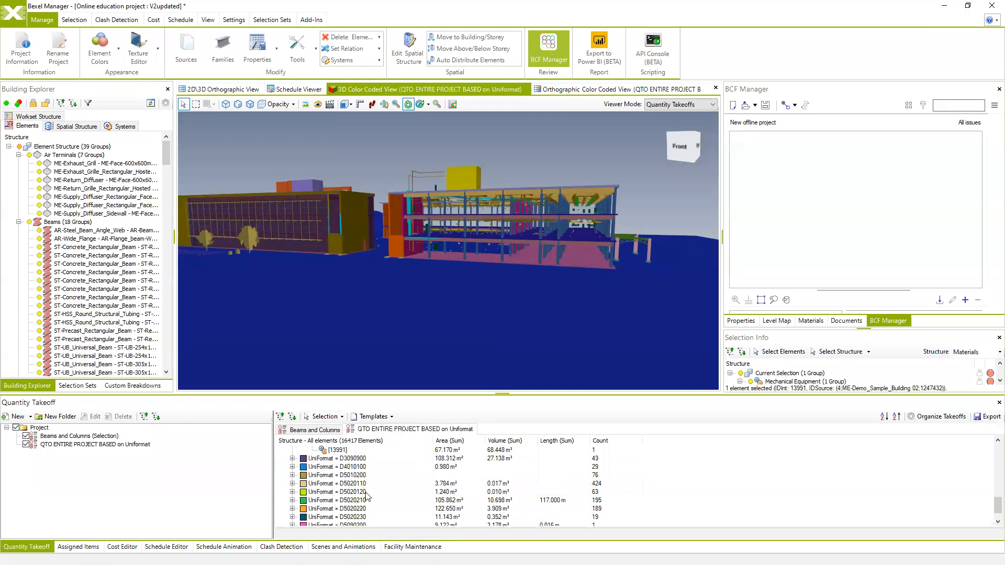
scroll(337, 484, up, 2)
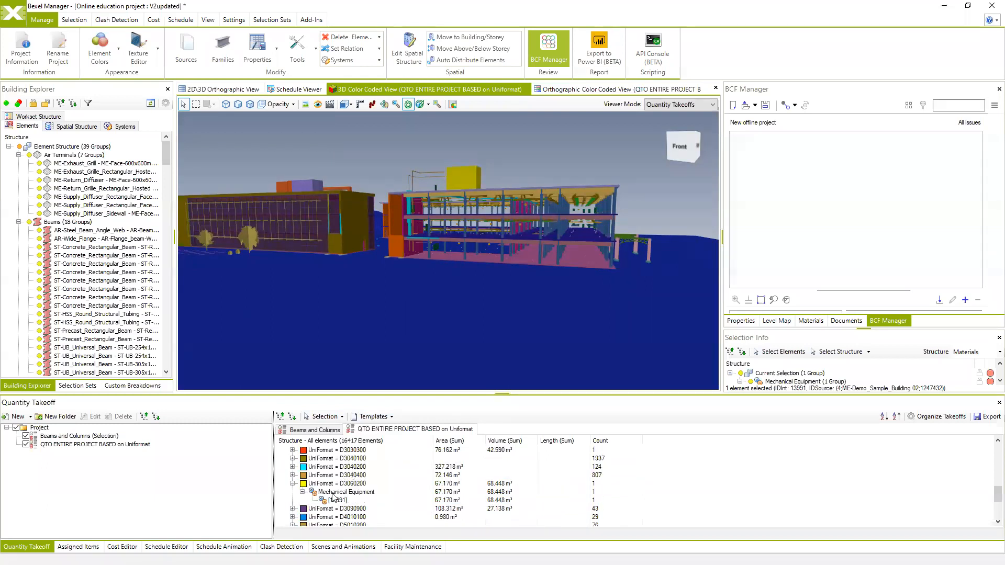
middle_drag(637, 234, 389, 230)
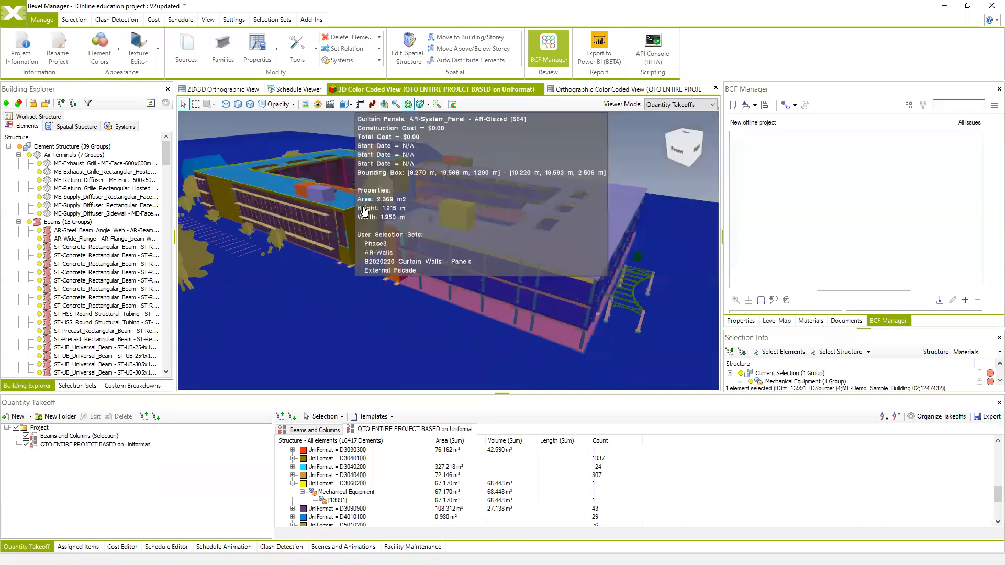
scroll(429, 235, down, 3)
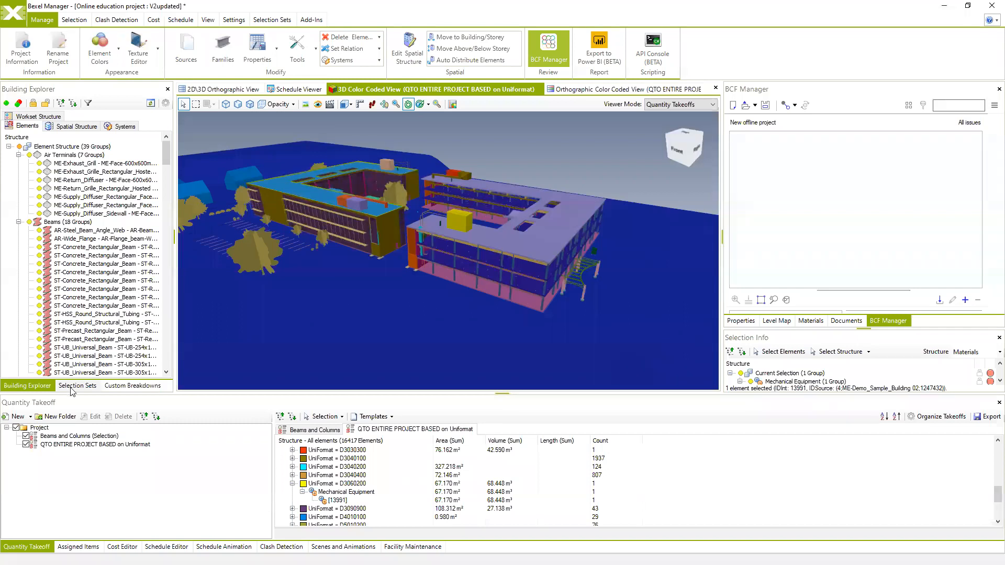
drag(448, 230, 439, 243)
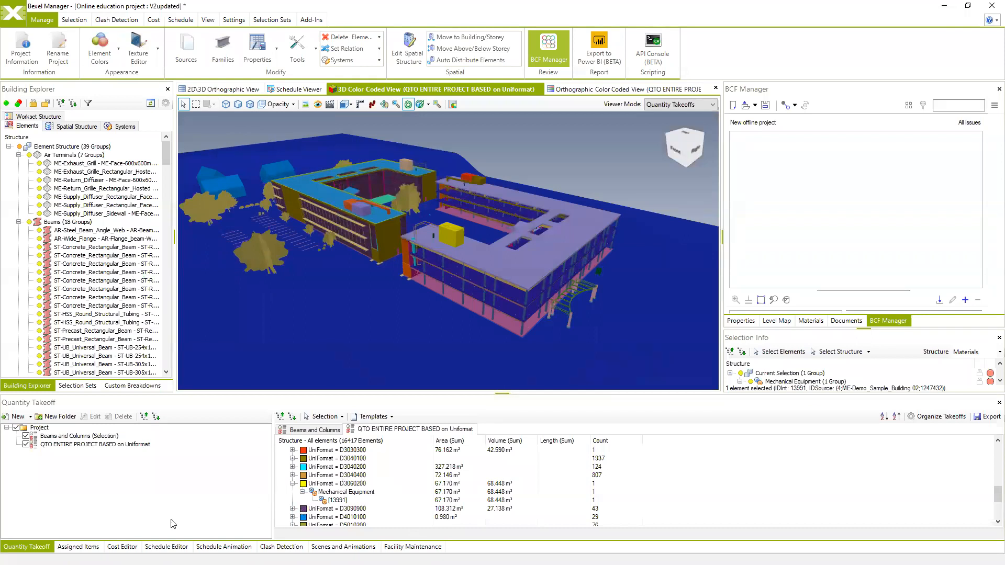
Update the Structural Vs HVAC systems clash detection job and acknowledge the completed analysis
click(281, 547)
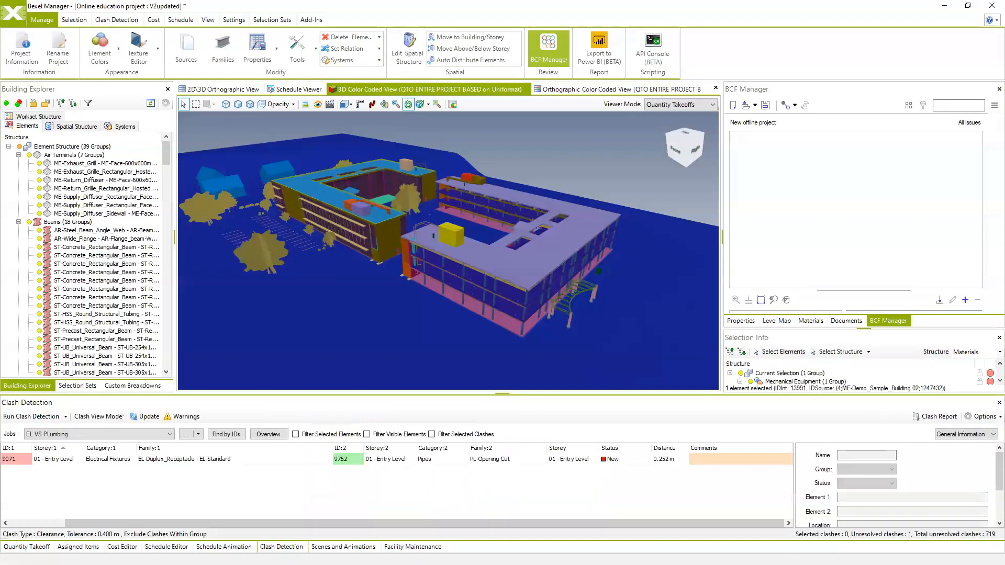
drag(472, 268, 471, 252)
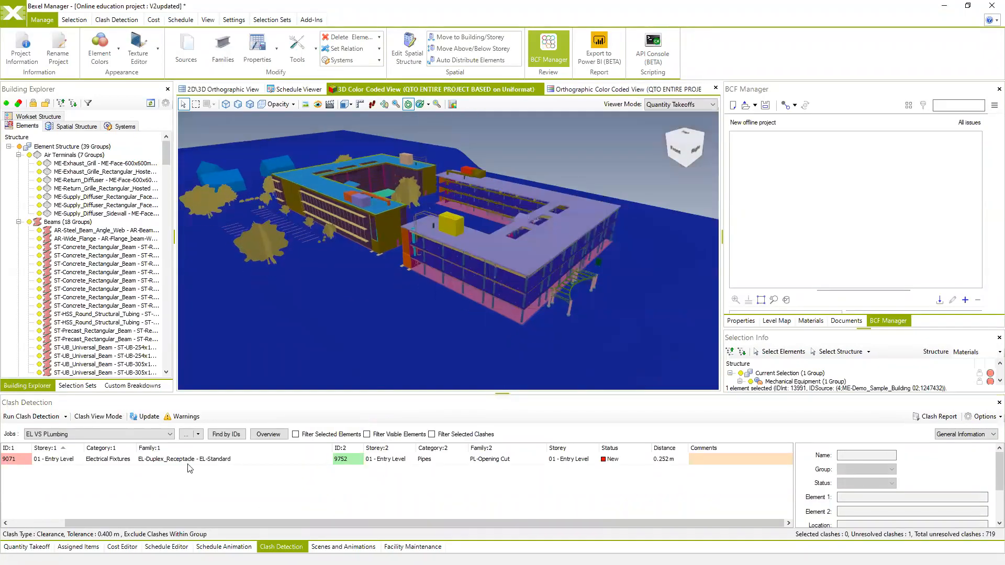
click(169, 434)
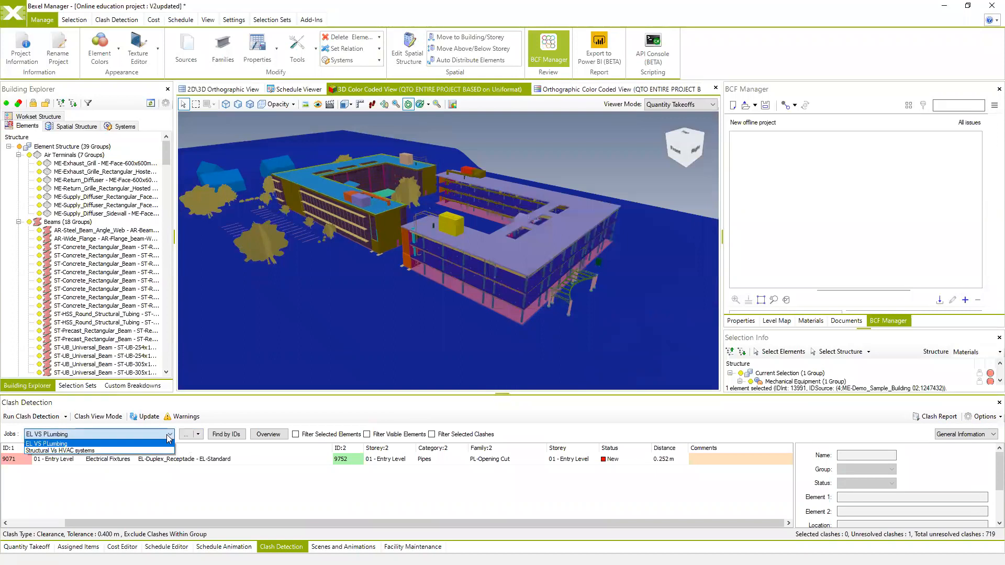
click(86, 451)
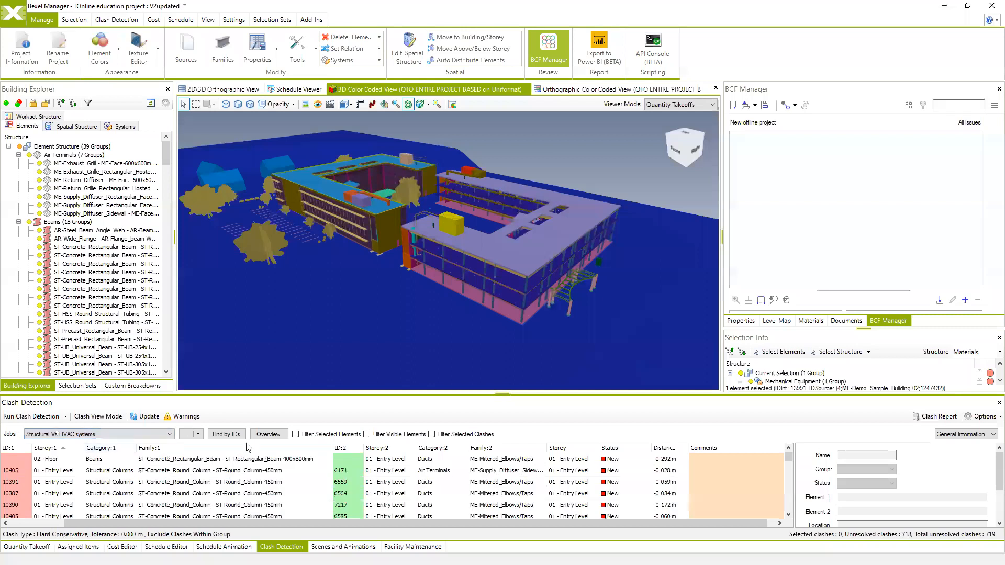
click(149, 416)
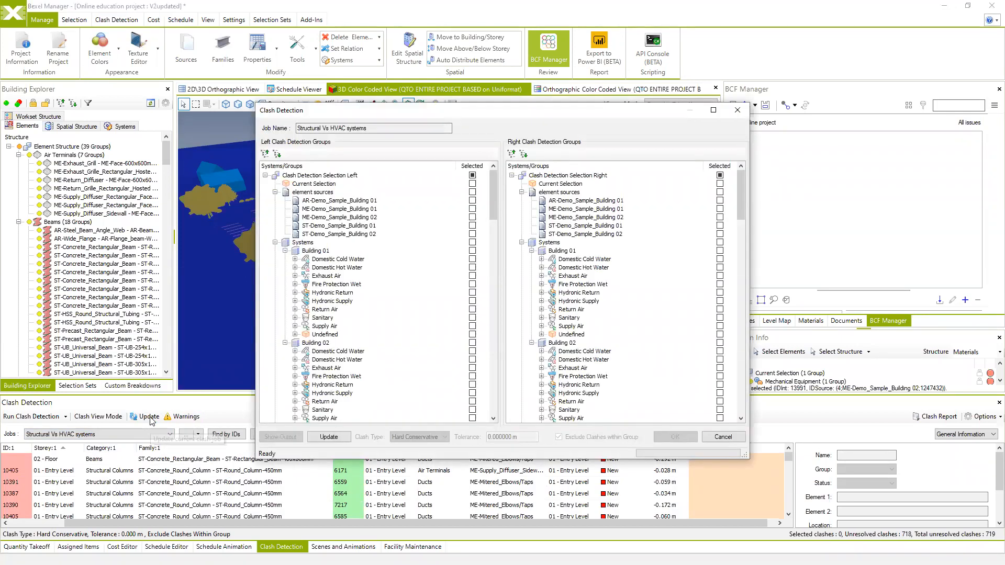
click(329, 436)
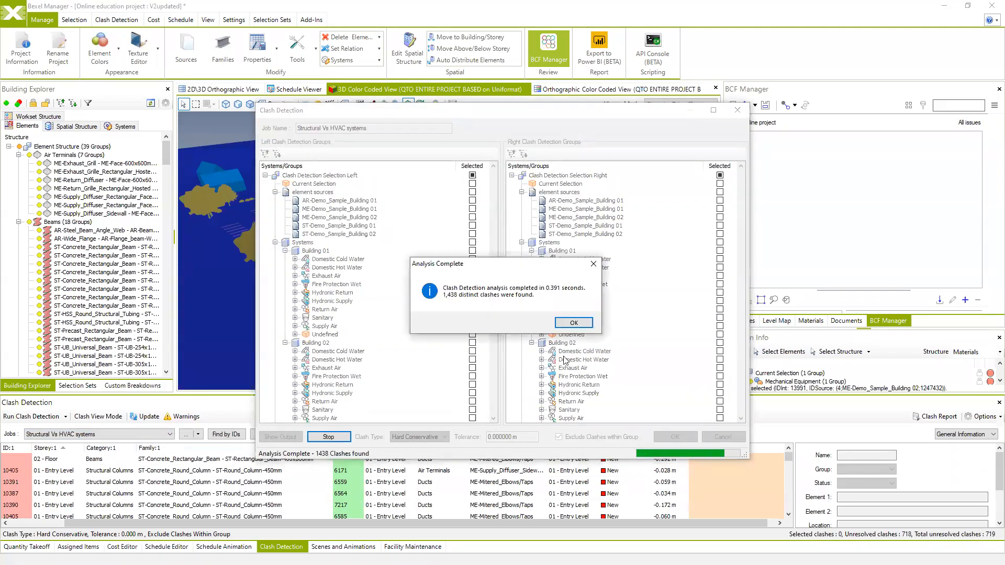
click(570, 323)
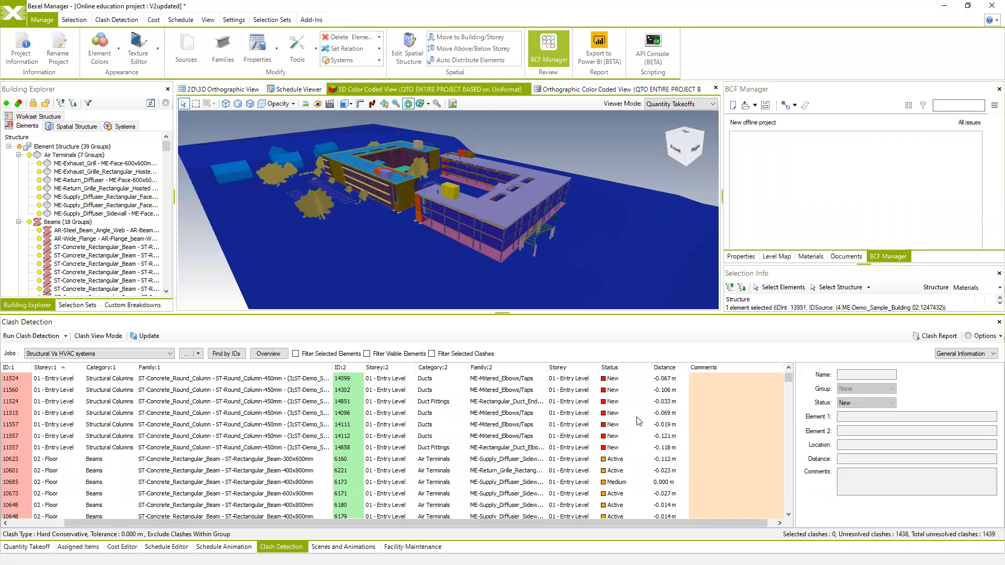
Select the clash between elements 11515 and 14096 and compare the New and Active statuses in the updated clash list
click(614, 414)
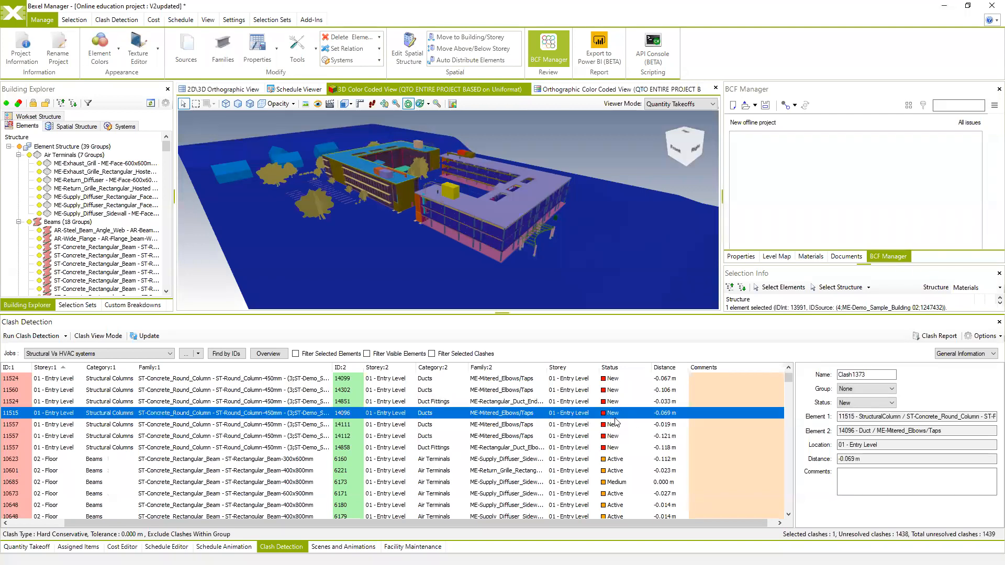
scroll(614, 406, down, 4)
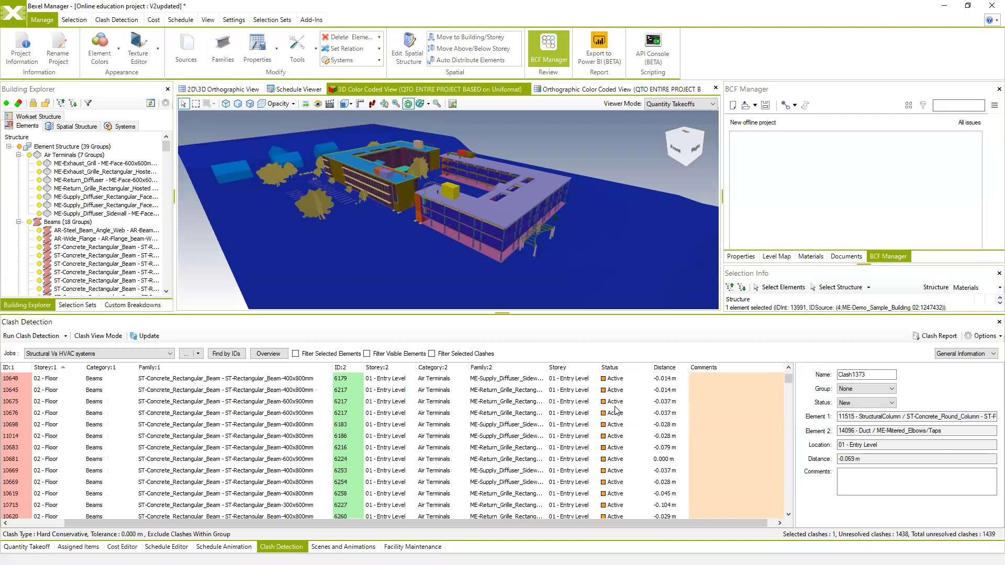
scroll(615, 410, up, 3)
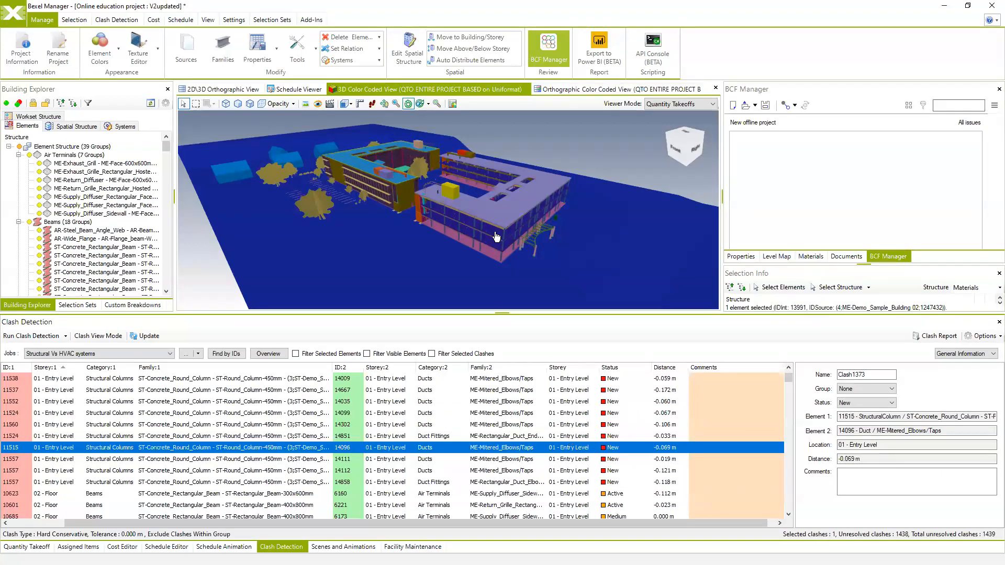
drag(496, 235, 515, 231)
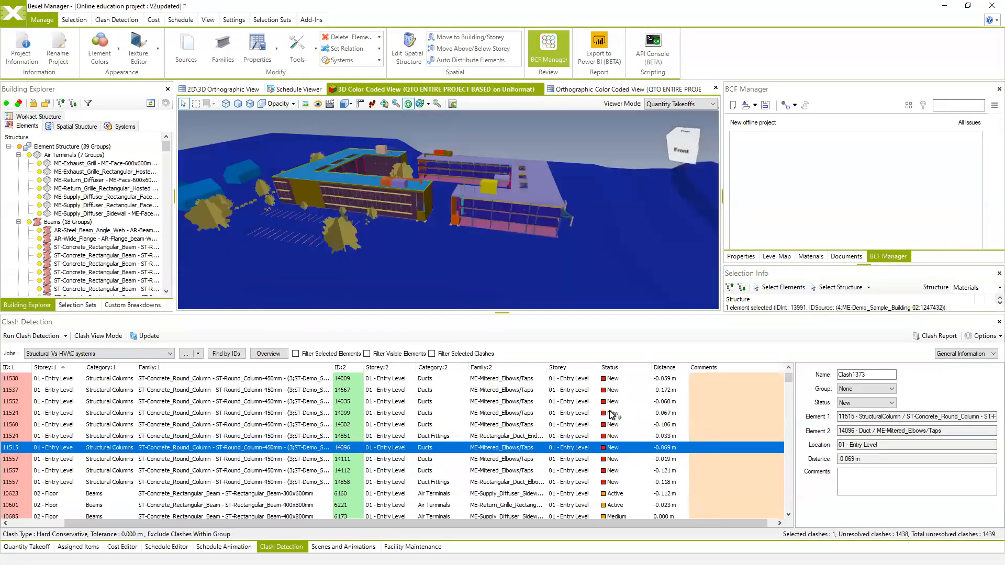
scroll(593, 456, down, 5)
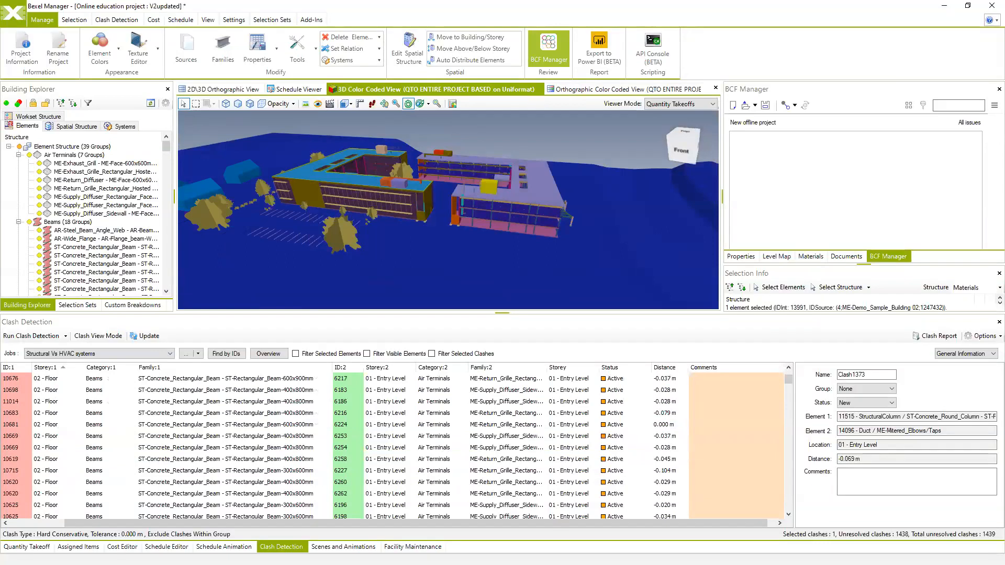
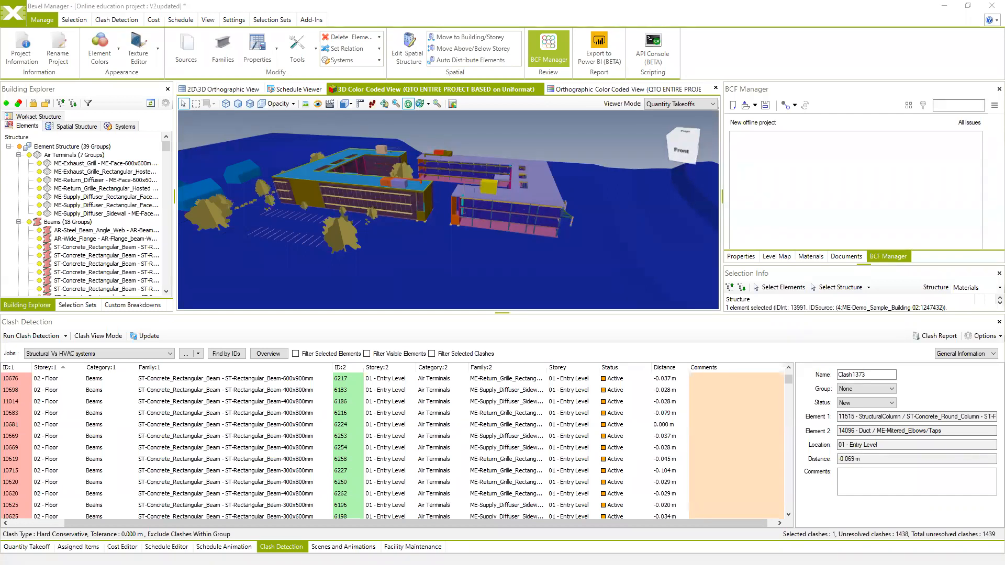
Open the recent project Infrastructure by Obermeyer without saving the current project, and show its 3D View
click(11, 16)
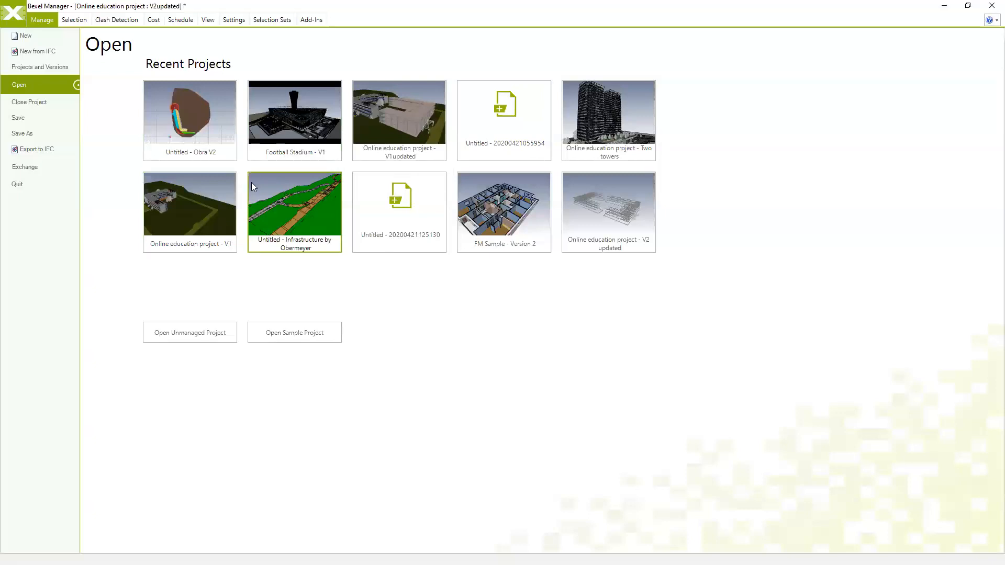
click(292, 198)
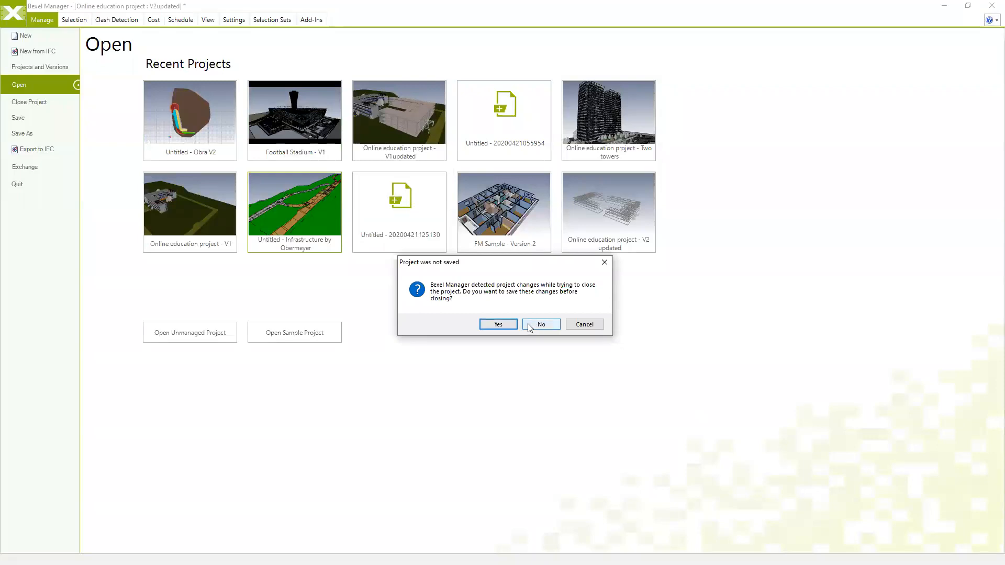
click(529, 326)
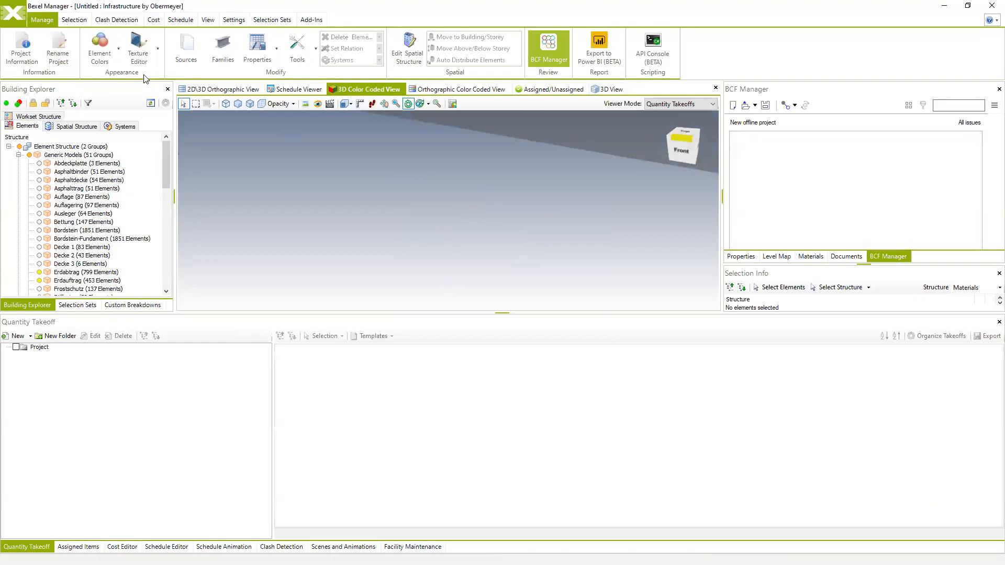
click(210, 88)
click(618, 89)
Inspect the terrain, road and railway parts of the infrastructure model and look through its Generic Models element groups
drag(485, 195, 428, 194)
scroll(431, 202, up, 3)
middle_drag(431, 202, 477, 226)
scroll(477, 226, up, 1)
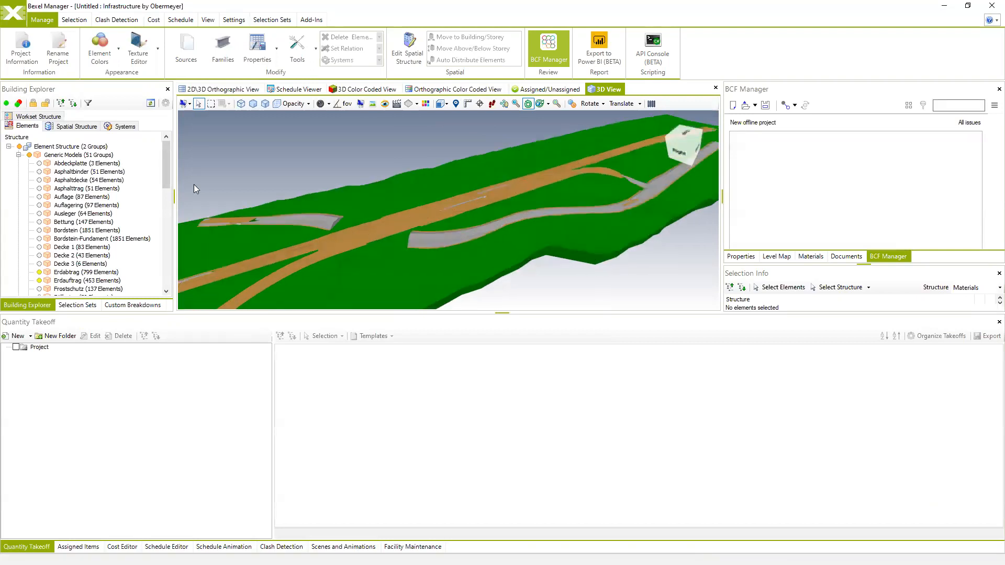
scroll(88, 233, down, 2)
scroll(89, 236, up, 2)
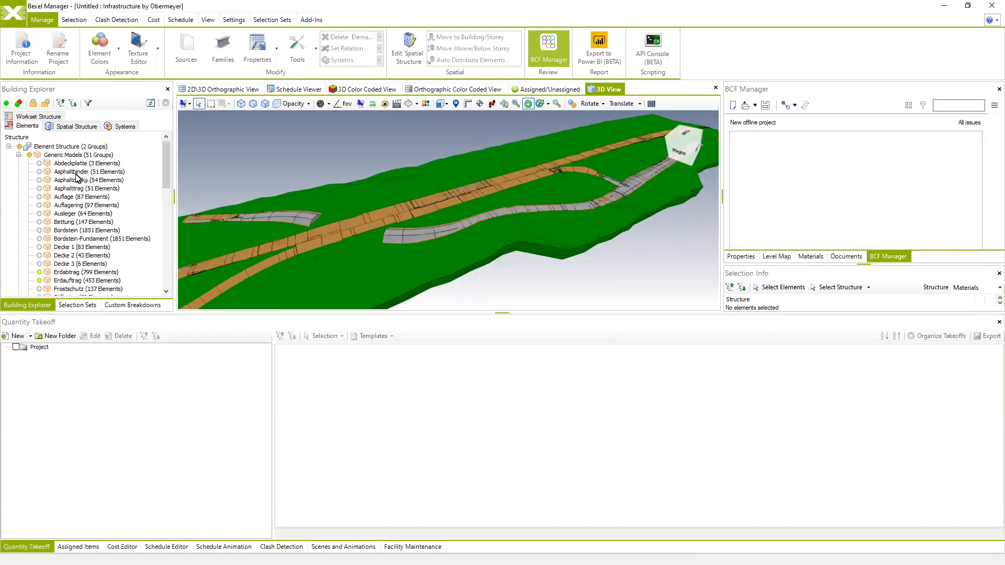
scroll(347, 244, up, 2)
middle_drag(348, 245, 415, 220)
drag(415, 219, 459, 216)
scroll(451, 216, up, 1)
middle_drag(451, 216, 471, 208)
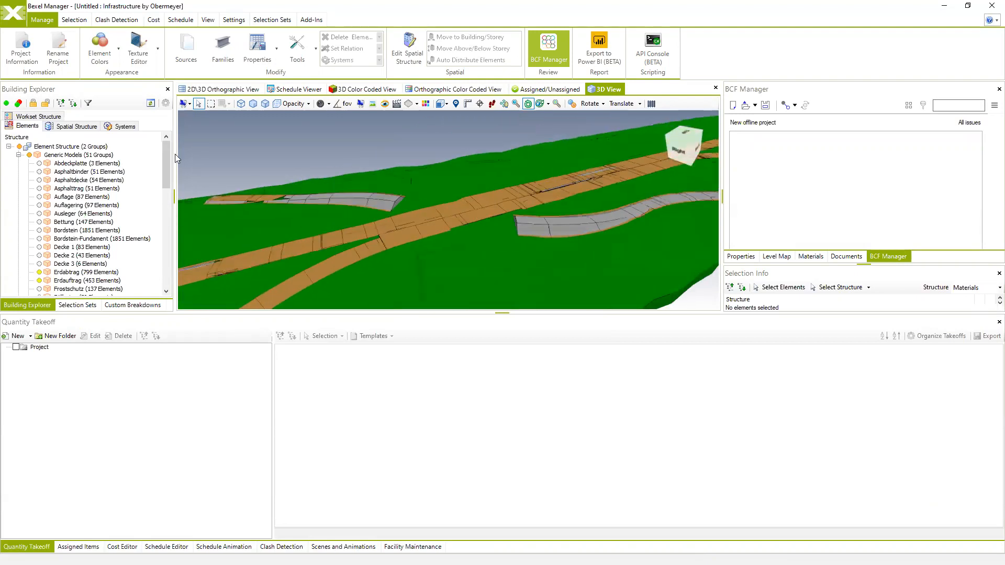
scroll(105, 243, down, 5)
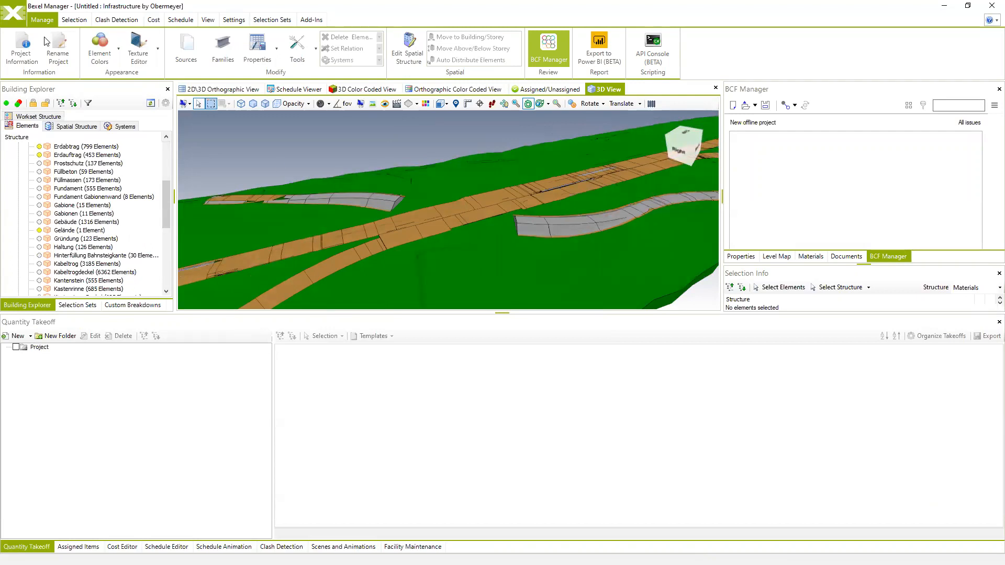
Check the infrastructure project's statistics and the properties of its IFC source file
click(22, 48)
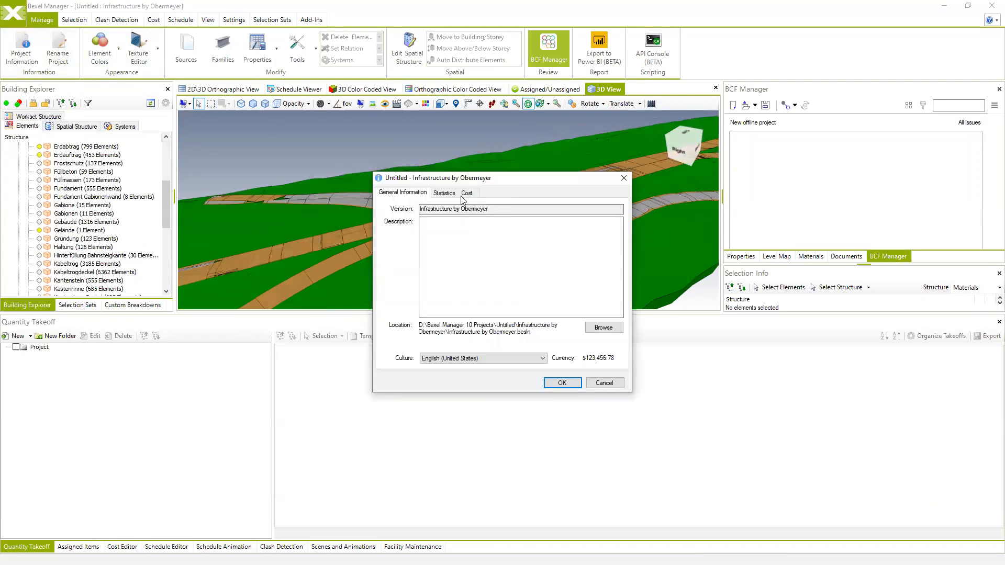
click(445, 194)
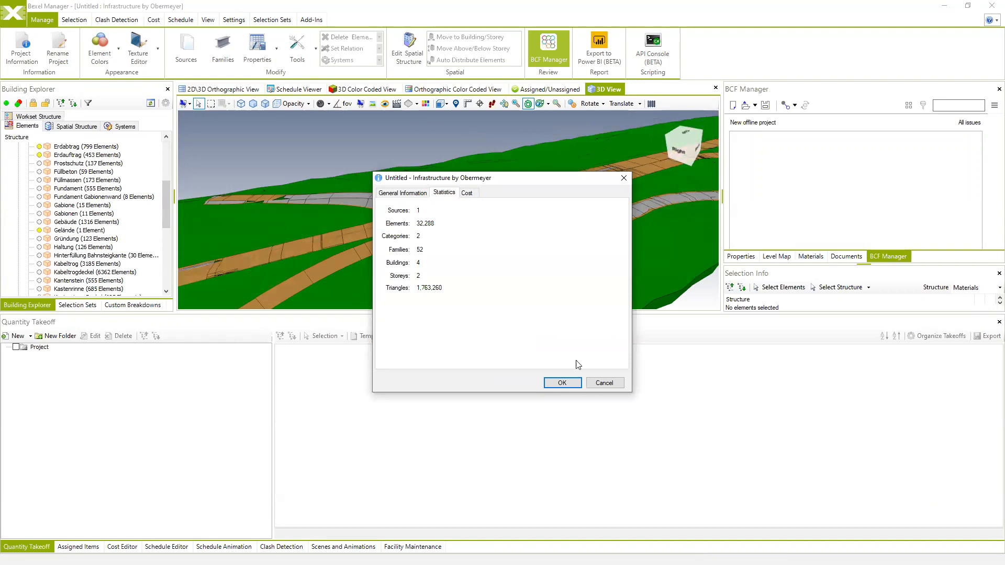
click(602, 382)
click(194, 51)
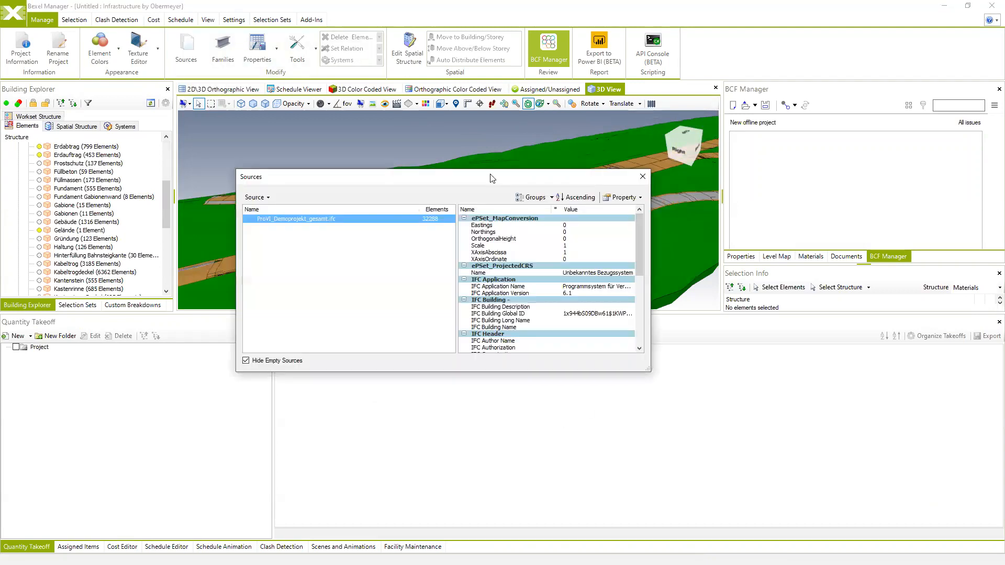
click(607, 167)
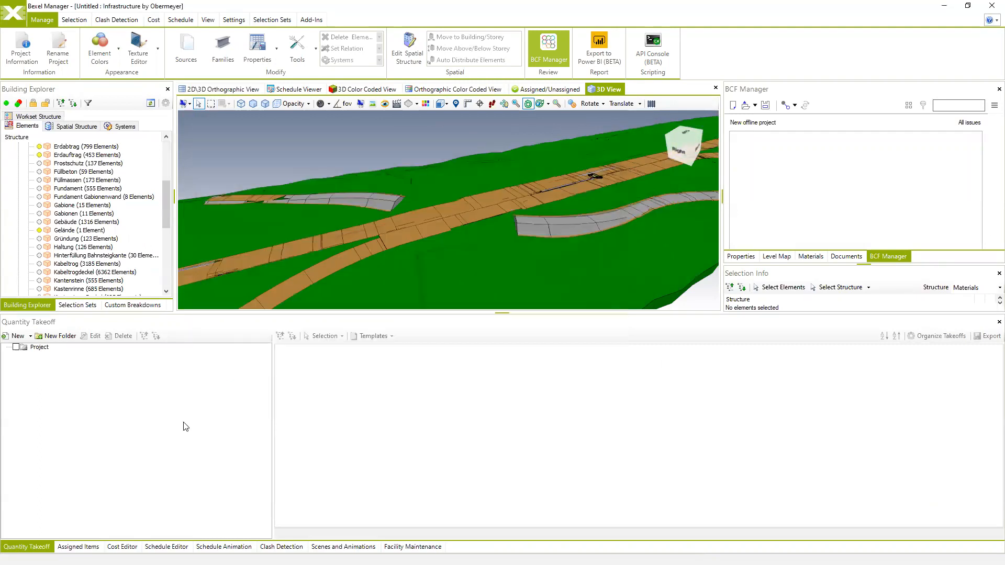
Start a blank quantity takeoff and use Bridge, Railway, Road and Site as its element selection
click(30, 338)
click(36, 359)
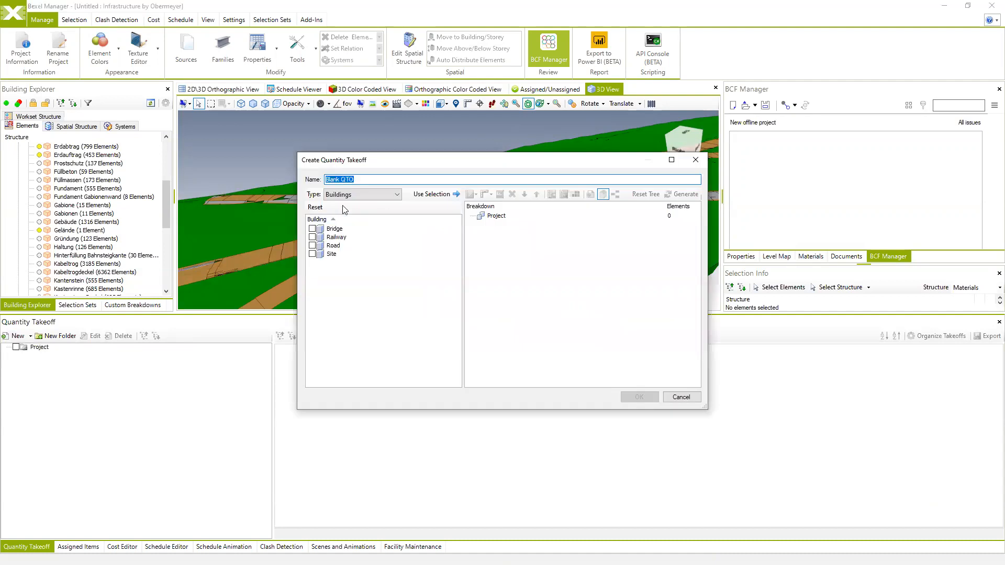
click(313, 229)
click(315, 246)
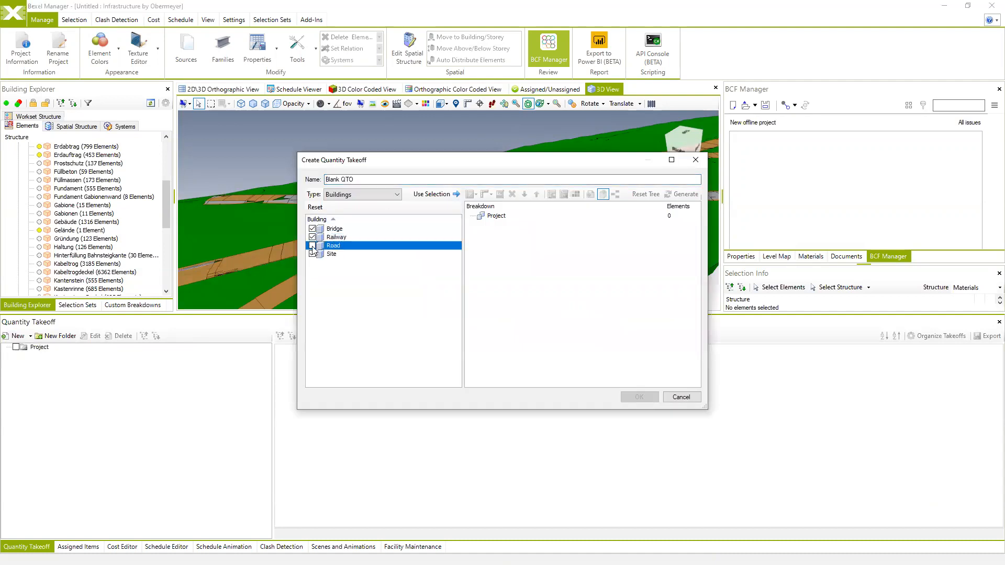
click(312, 246)
click(432, 195)
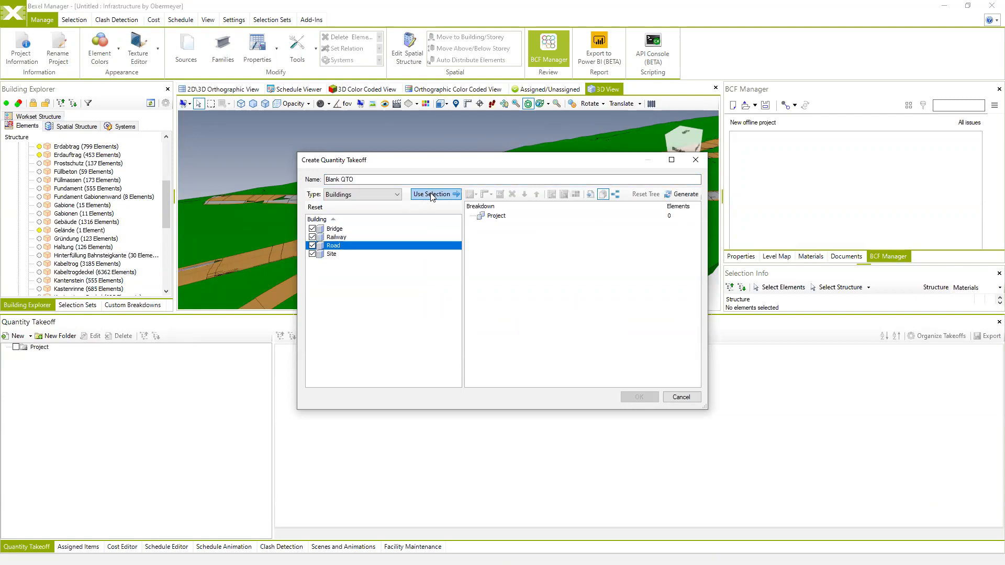
Break the takeoff down with nested grouping rules by Building, Category and Family
right_click(521, 218)
mouse_move(573, 222)
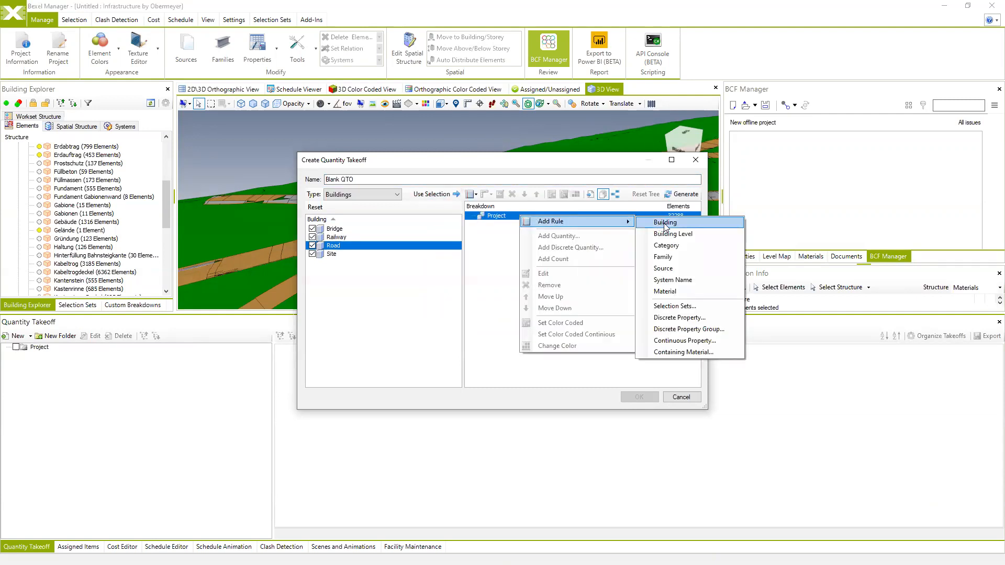
click(664, 223)
click(528, 225)
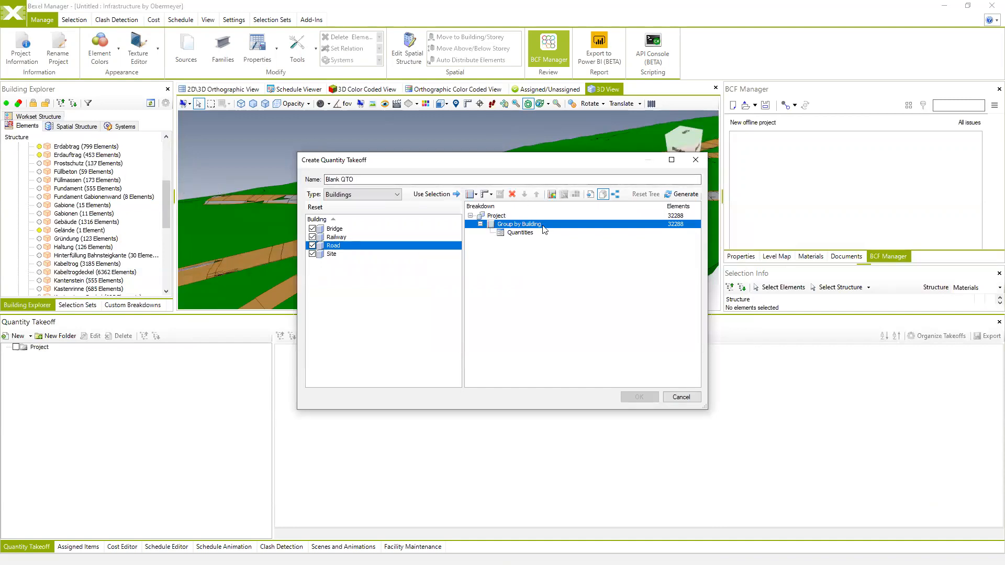
right_click(523, 225)
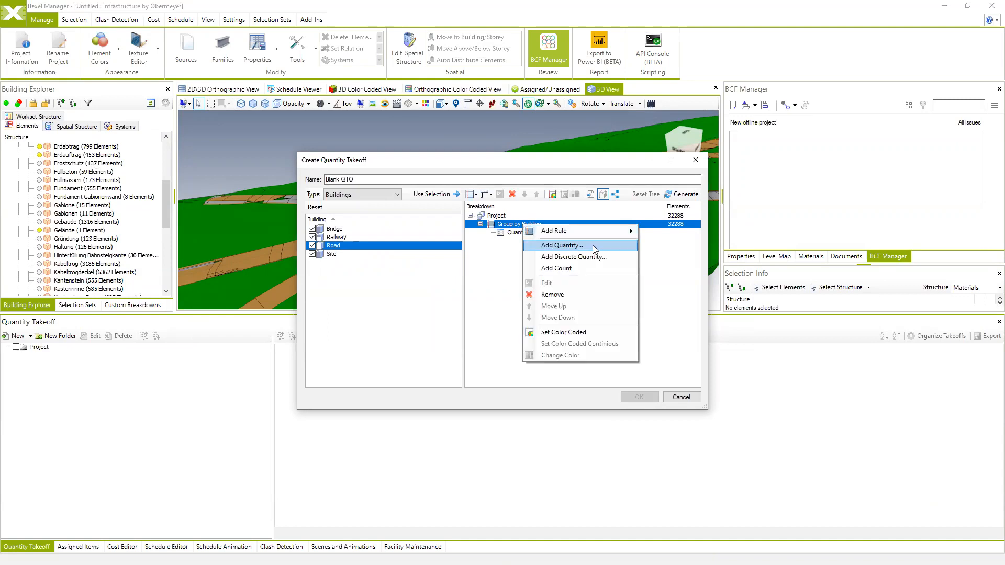
mouse_move(602, 232)
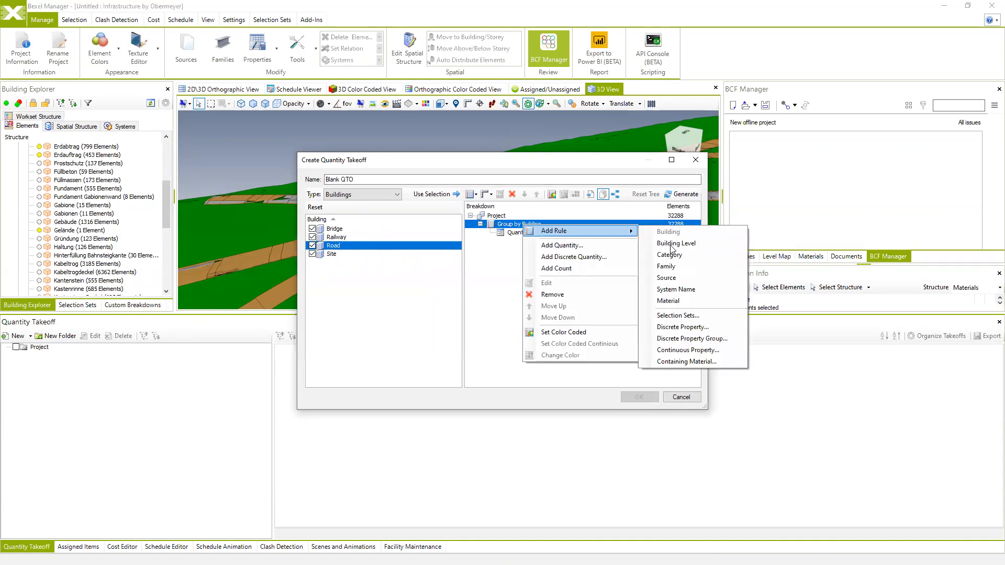
click(674, 255)
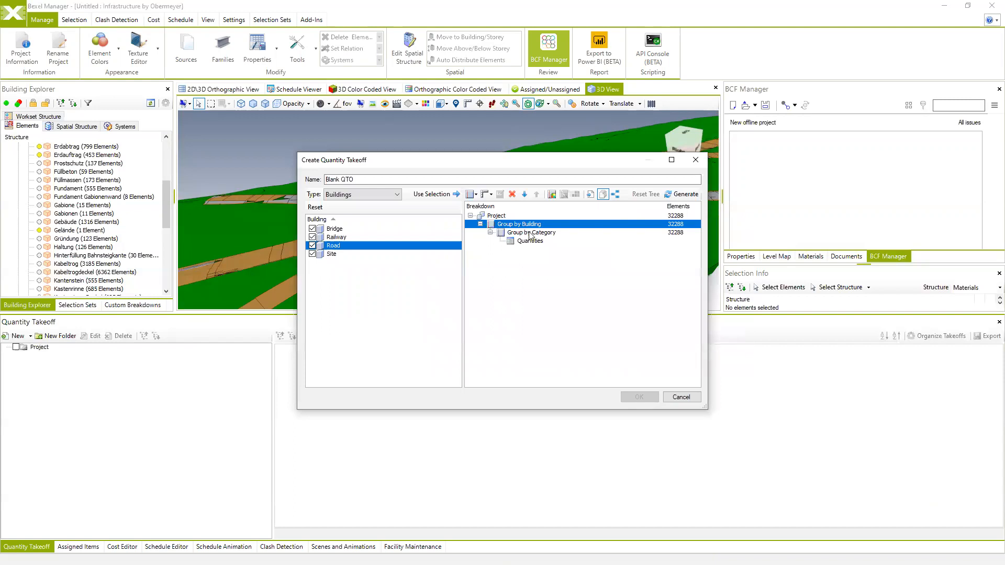
right_click(530, 234)
mouse_move(562, 238)
click(678, 275)
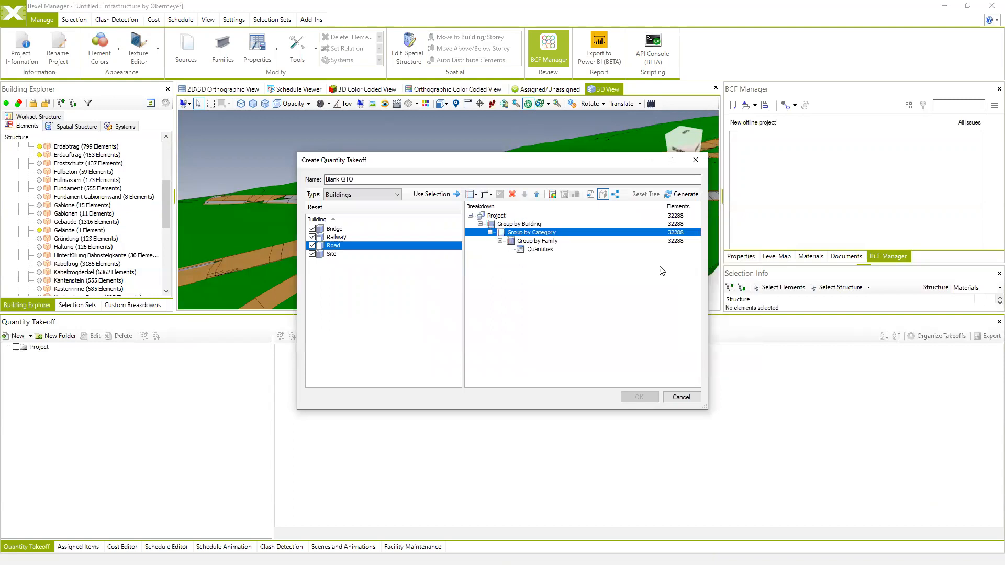
Add the Largest Projected Area quantity, aggregated as Sum in square meters, to the Family group
right_click(541, 243)
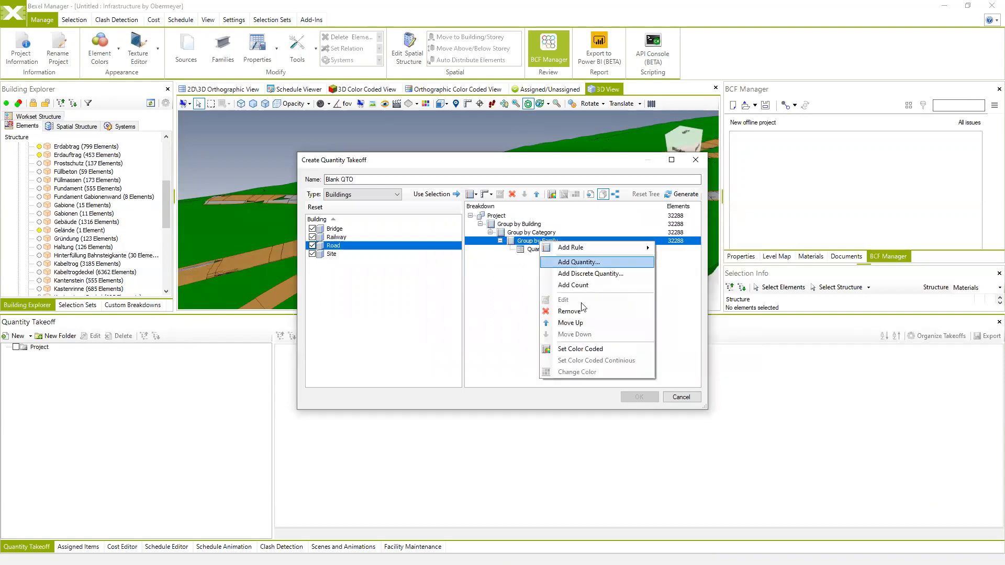
click(585, 267)
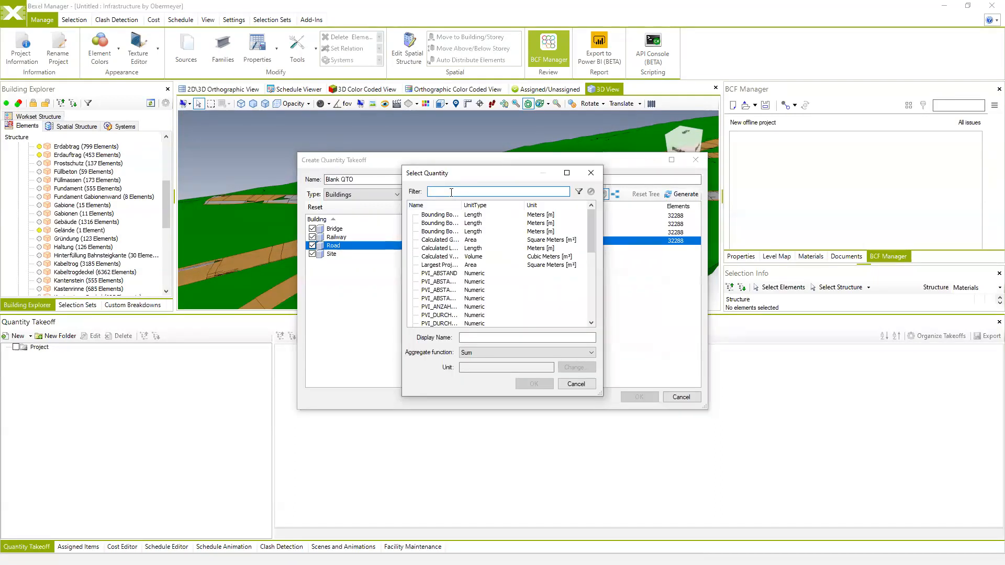
text(ar)
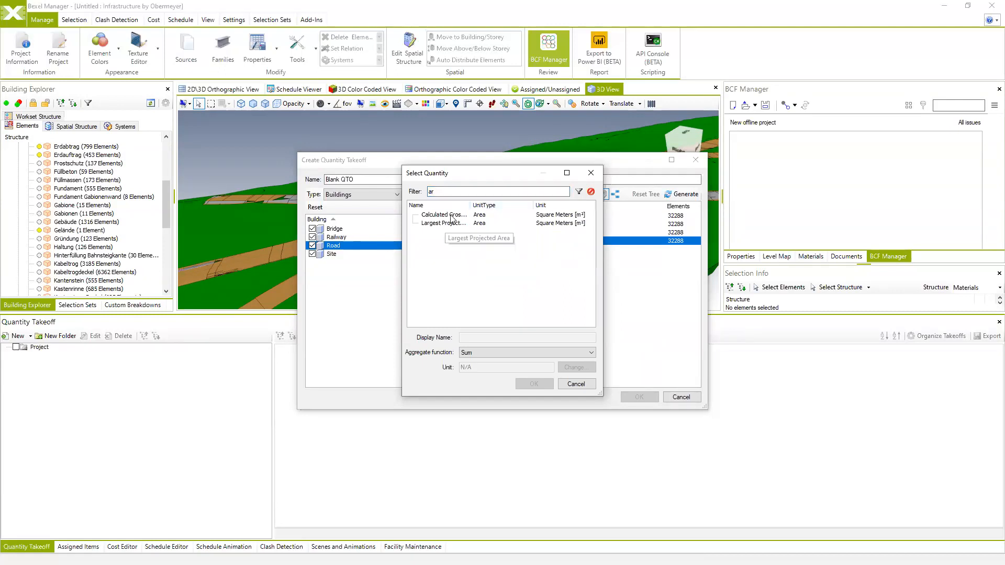
click(441, 215)
click(445, 223)
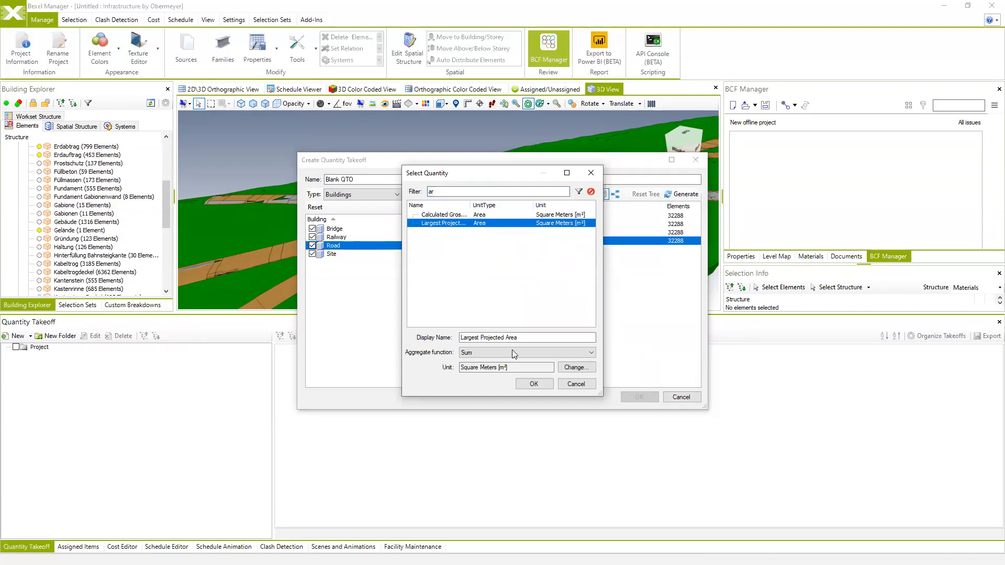
click(532, 385)
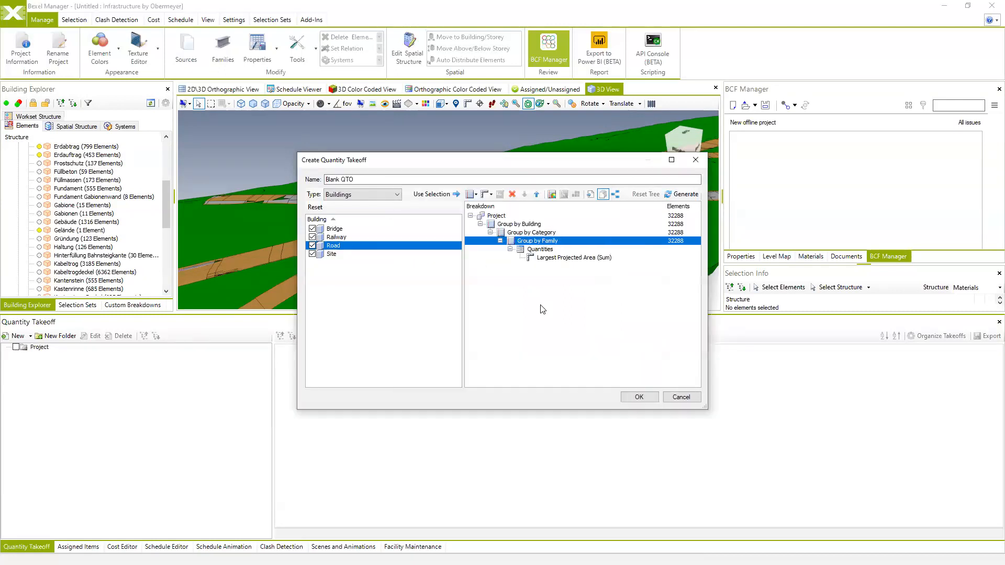
right_click(542, 242)
mouse_move(586, 248)
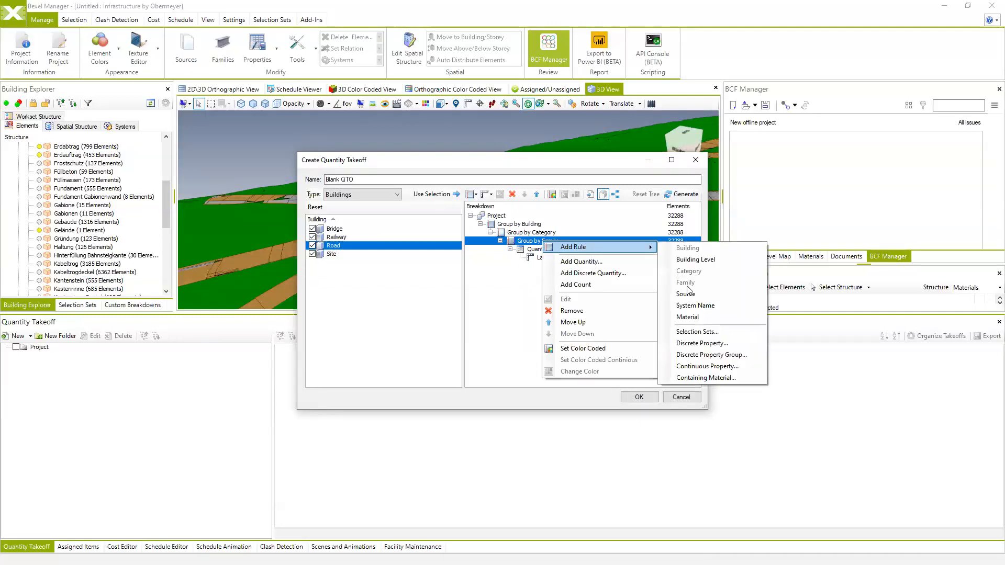
click(699, 344)
text(vol)
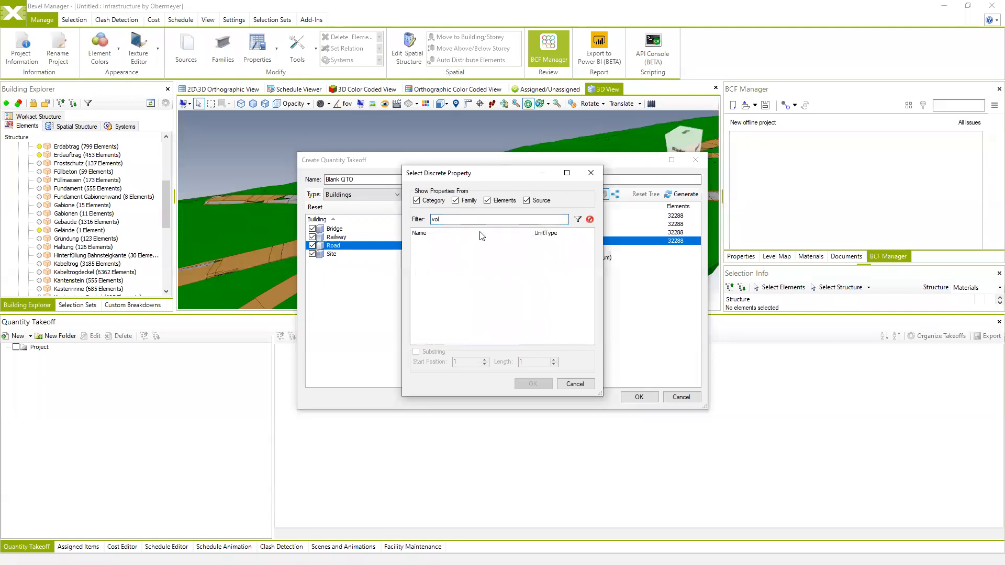
drag(445, 219, 412, 224)
click(590, 219)
scroll(492, 277, down, 15)
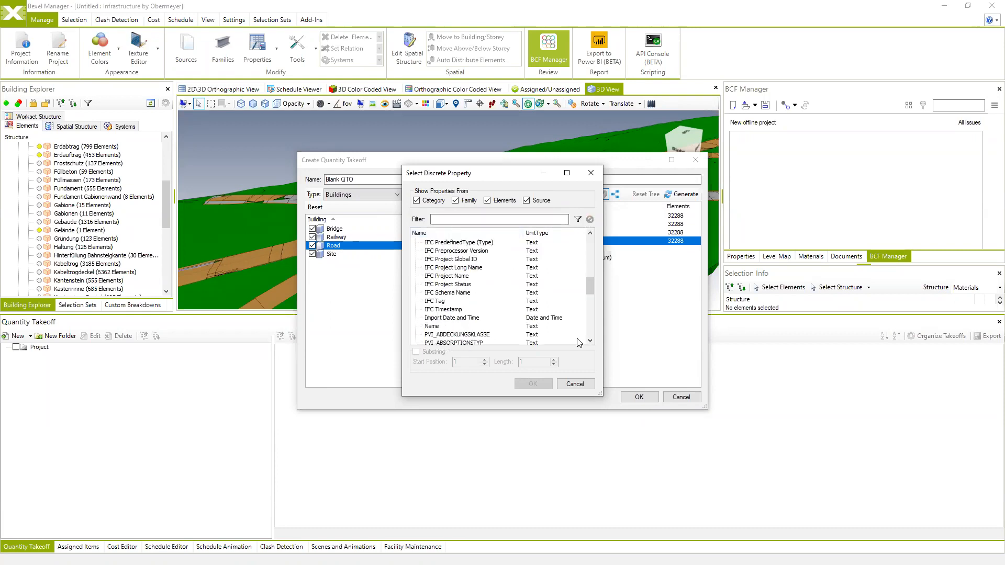
scroll(482, 280, up, 8)
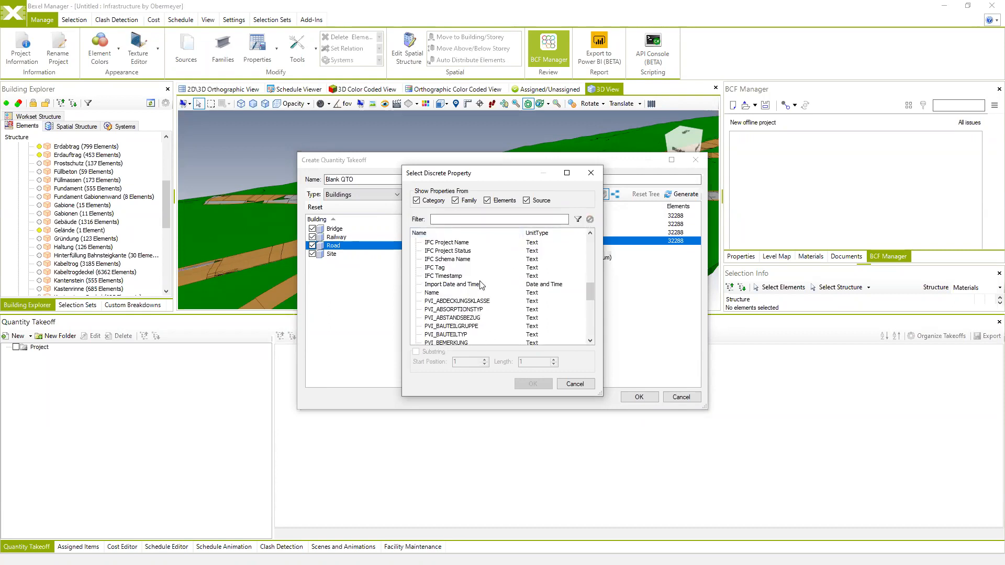
click(574, 384)
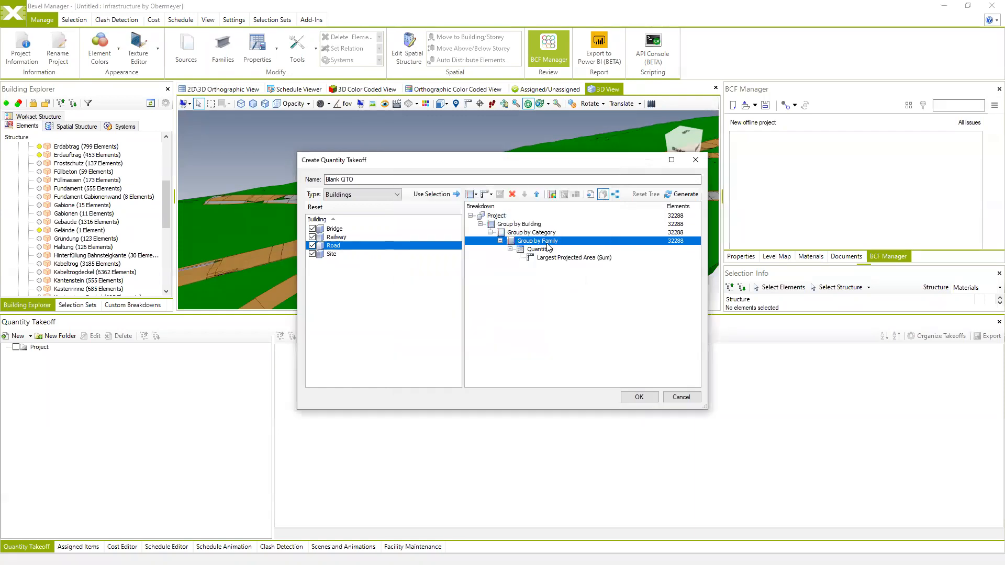
Add the PVI_VOLUMEN_M3 quantity with the Sum aggregate function to the takeoff's quantities
click(542, 250)
right_click(542, 250)
click(584, 266)
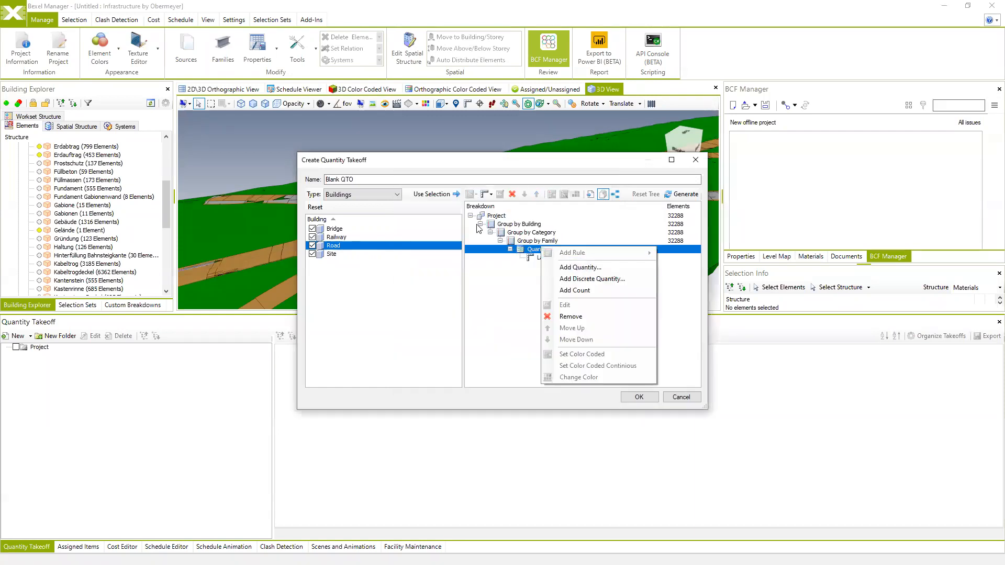
text(vol)
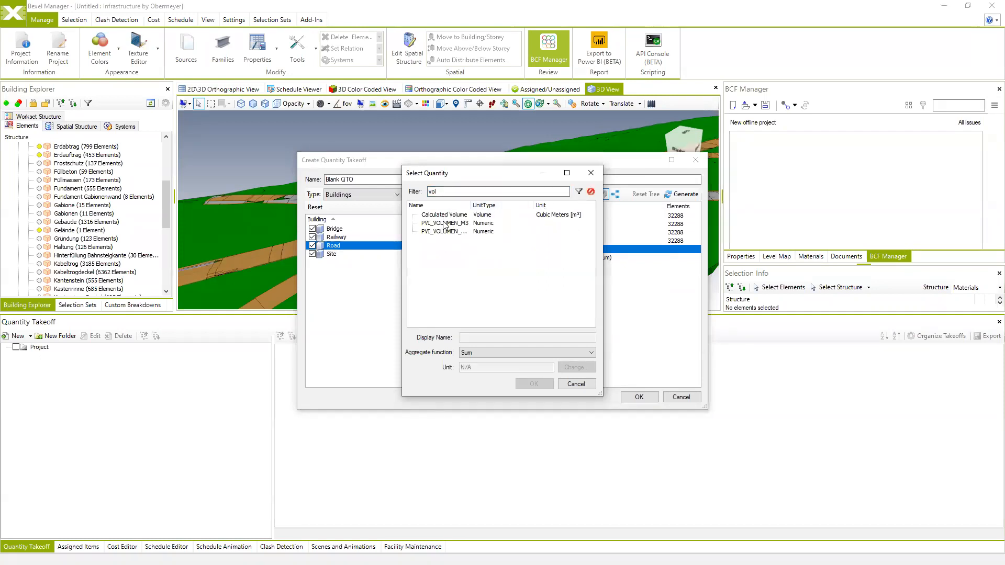
click(442, 224)
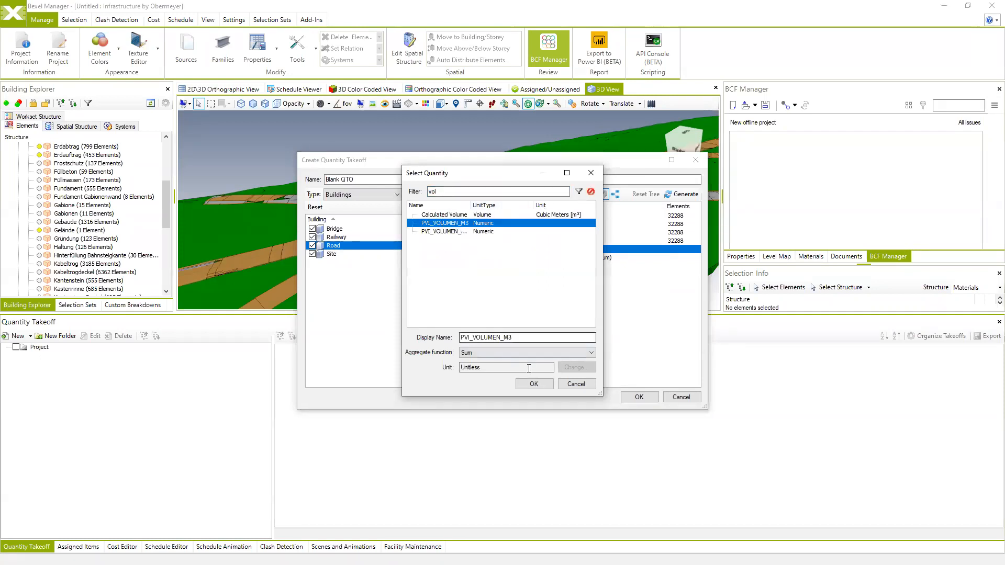
click(533, 384)
Set the Group by Family rule as color coded and create the Blank QTO takeoff
click(539, 242)
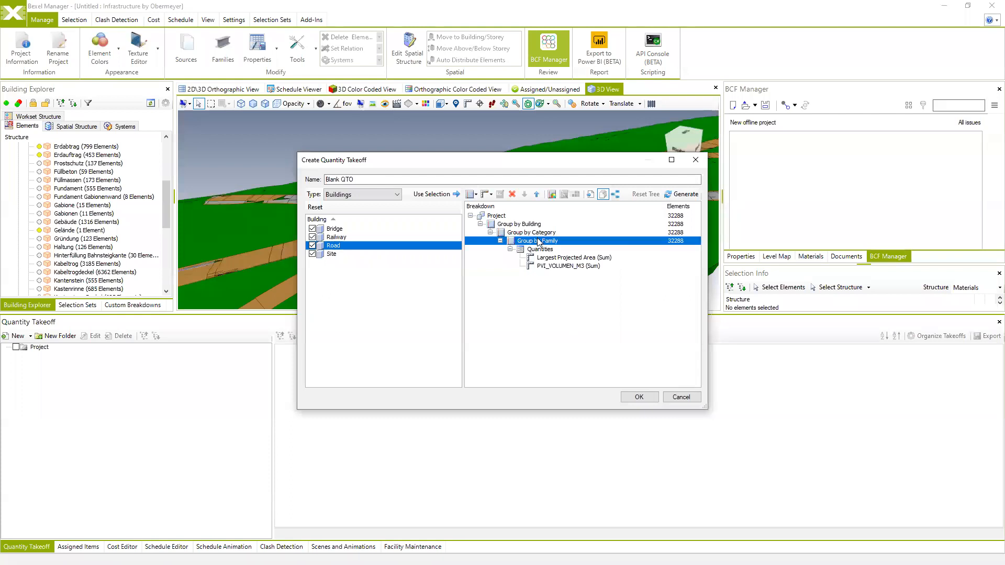
click(553, 196)
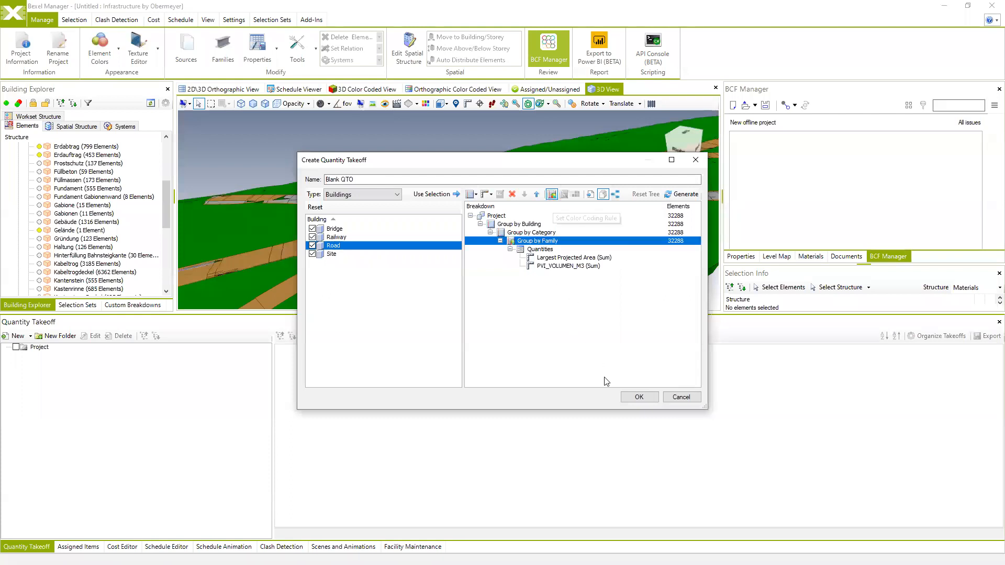
click(626, 399)
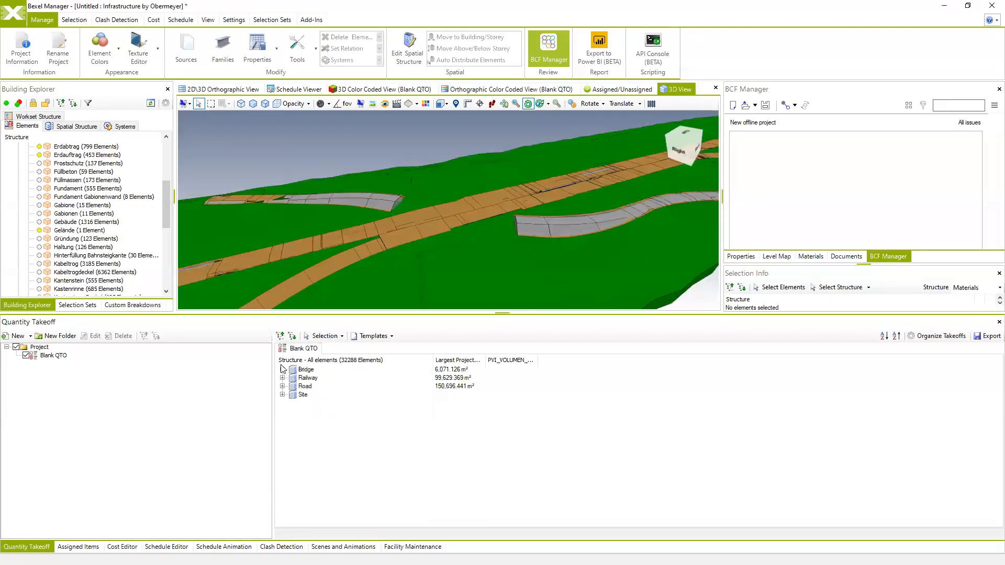
Show the infrastructure model in the 3D Color Coded View for Blank QTO
mouse_move(481, 248)
middle_down()
mouse_move(457, 225)
mouse_move(469, 238)
middle_up()
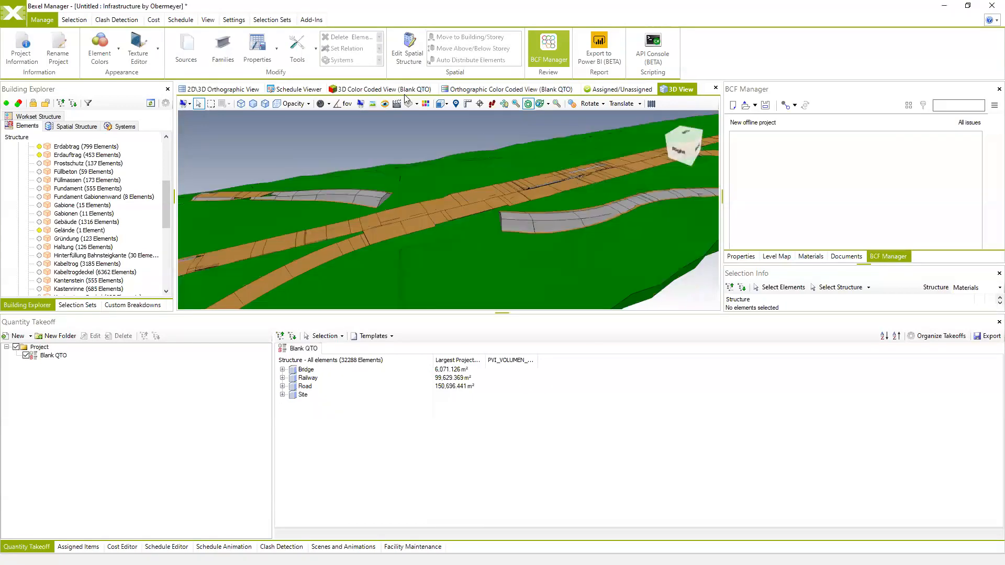
click(368, 90)
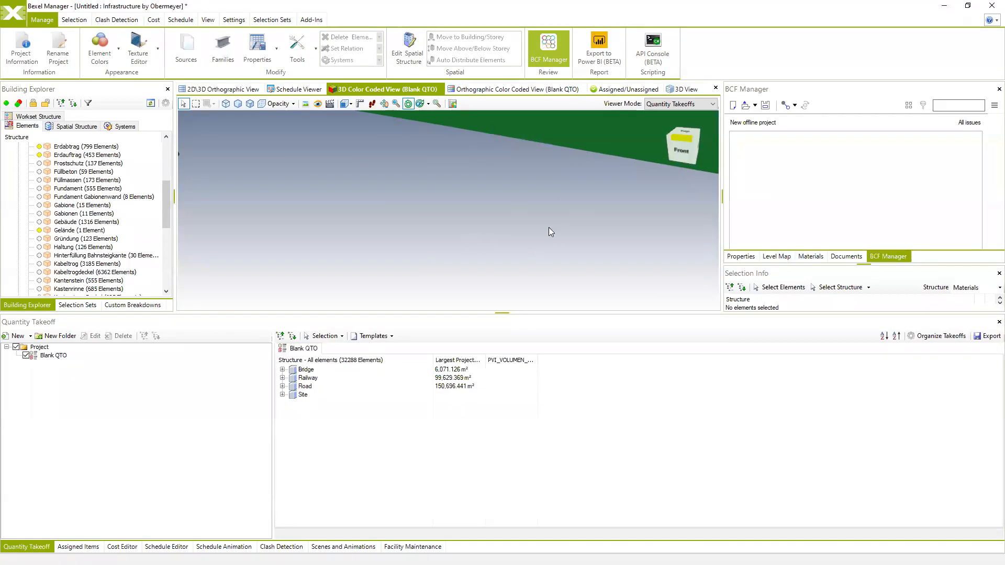
click(625, 121)
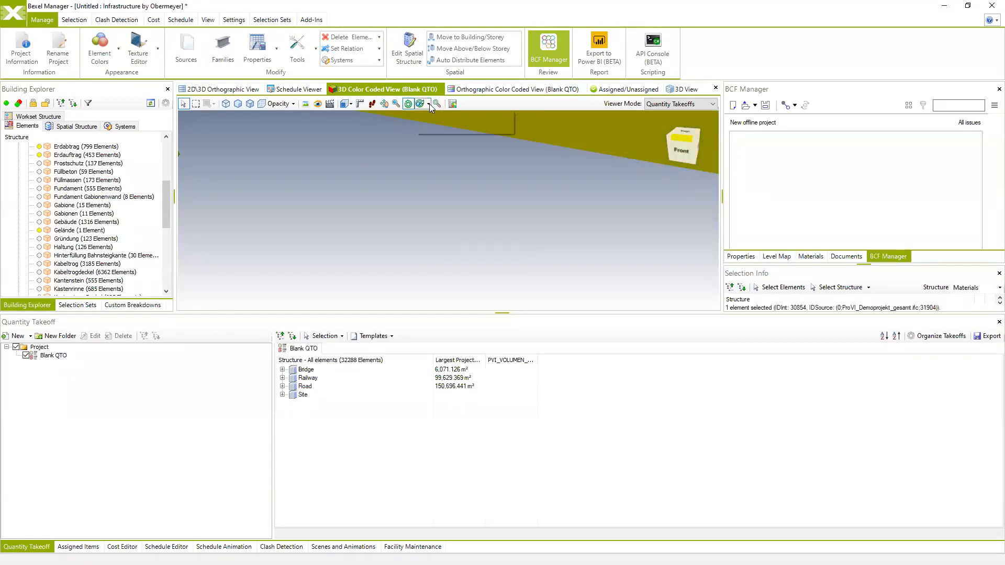
click(437, 104)
scroll(455, 250, up, 3)
mouse_move(516, 215)
right_down()
mouse_move(464, 215)
mouse_move(510, 214)
mouse_move(501, 211)
right_up()
click(463, 214)
scroll(421, 208, up, 4)
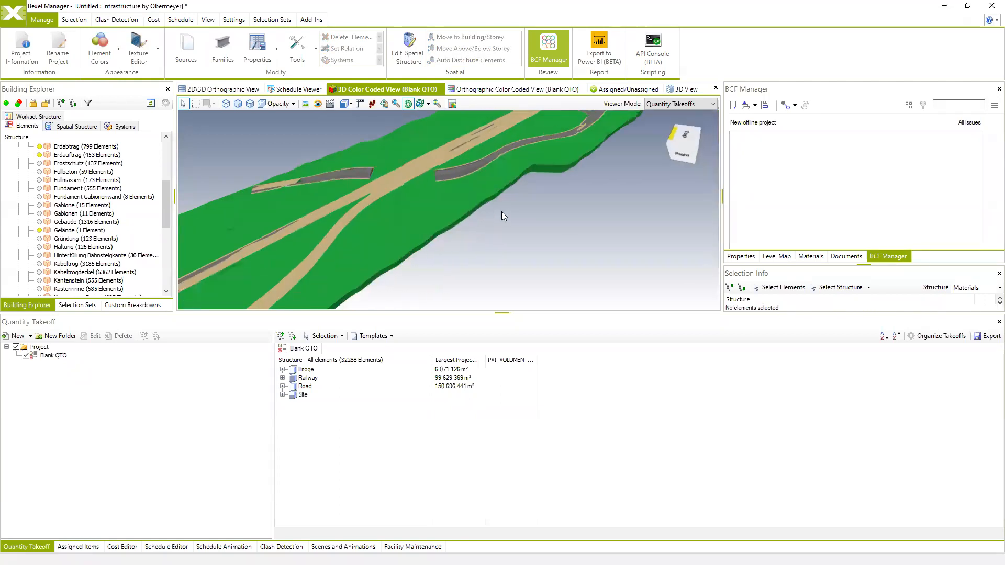
Expand the Bridge and Railway buildings' Generic Models in the takeoff and look through their families
click(282, 369)
click(282, 386)
click(292, 378)
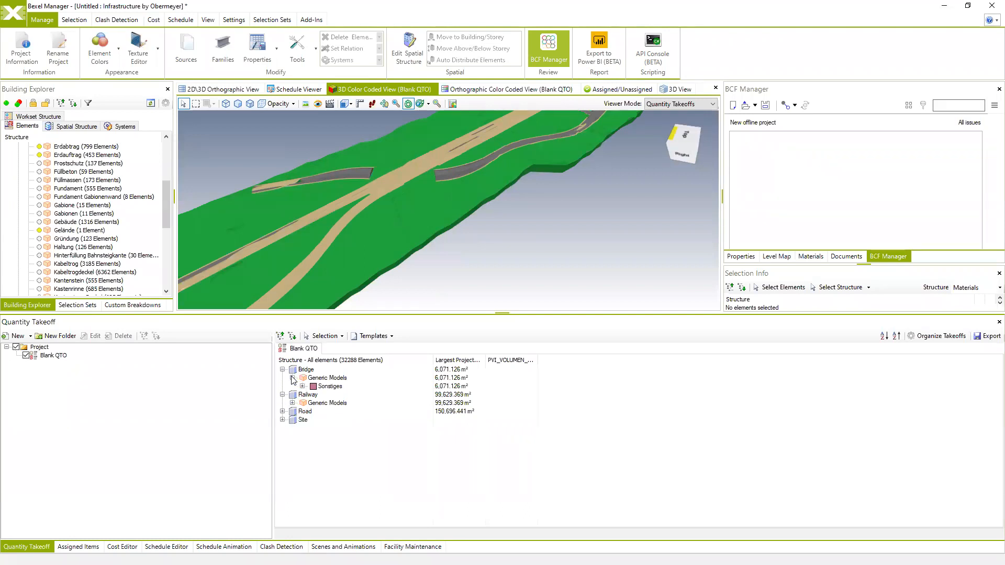
click(292, 403)
scroll(325, 420, down, 2)
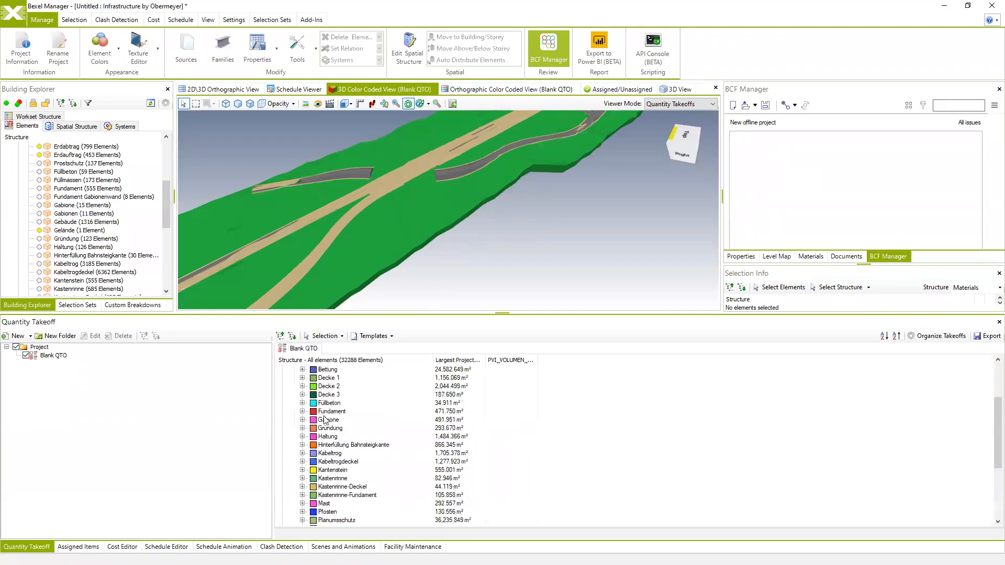
Select the Railway's Gabione family in the takeoff and isolate its elements in the color coded view
click(325, 420)
click(322, 336)
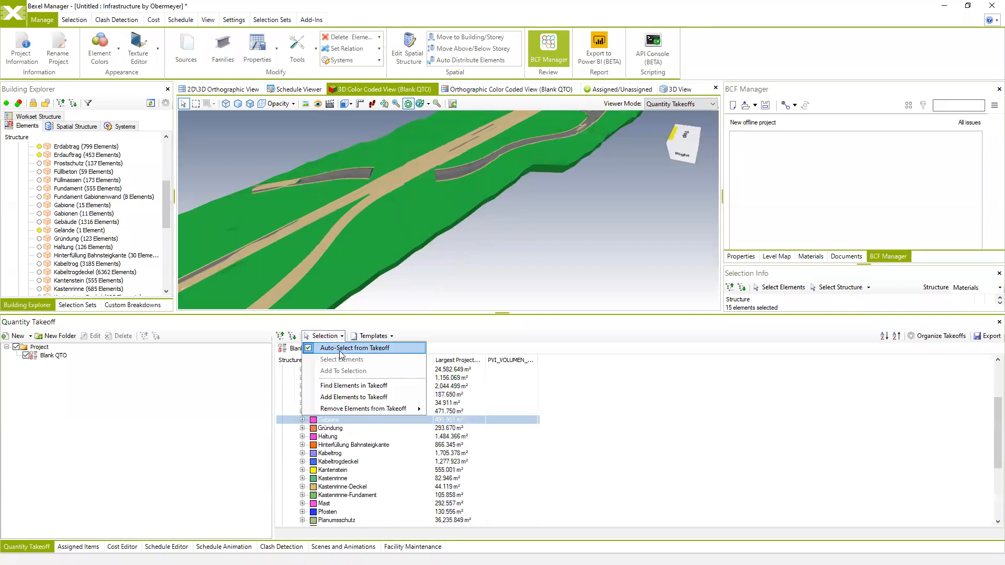
right_click(546, 214)
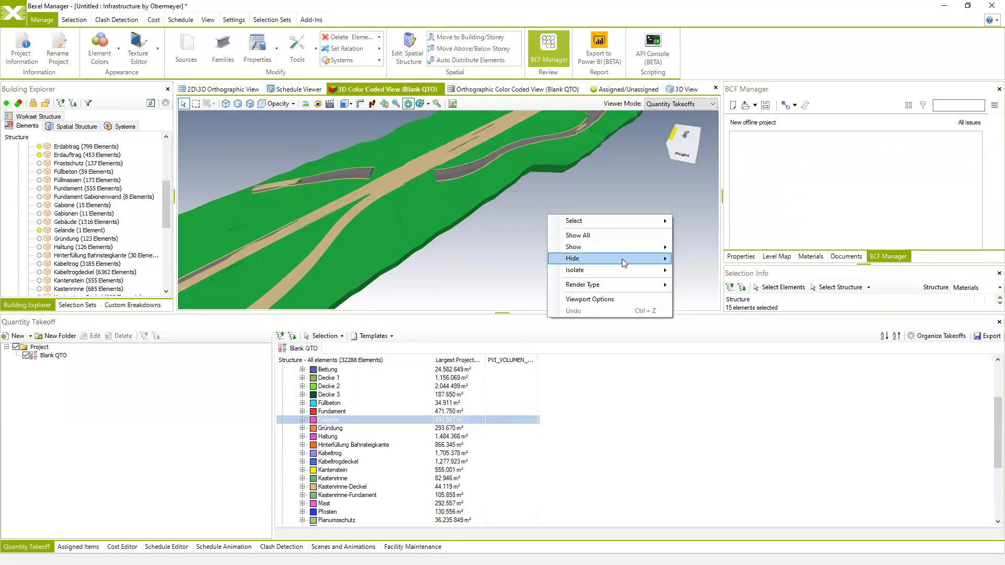
mouse_move(629, 265)
click(696, 269)
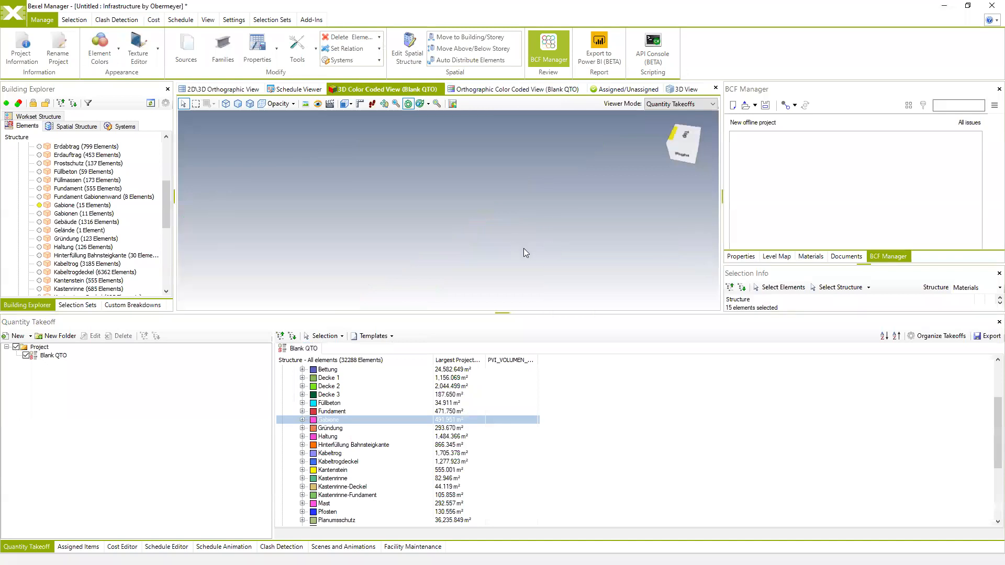
Turn on the takeoff color coding in the view and inspect the isolated Gabione elements
click(452, 104)
drag(478, 215, 482, 213)
scroll(418, 236, up, 4)
scroll(492, 236, up, 3)
middle_drag(492, 232, 488, 224)
scroll(488, 224, down, 2)
click(412, 269)
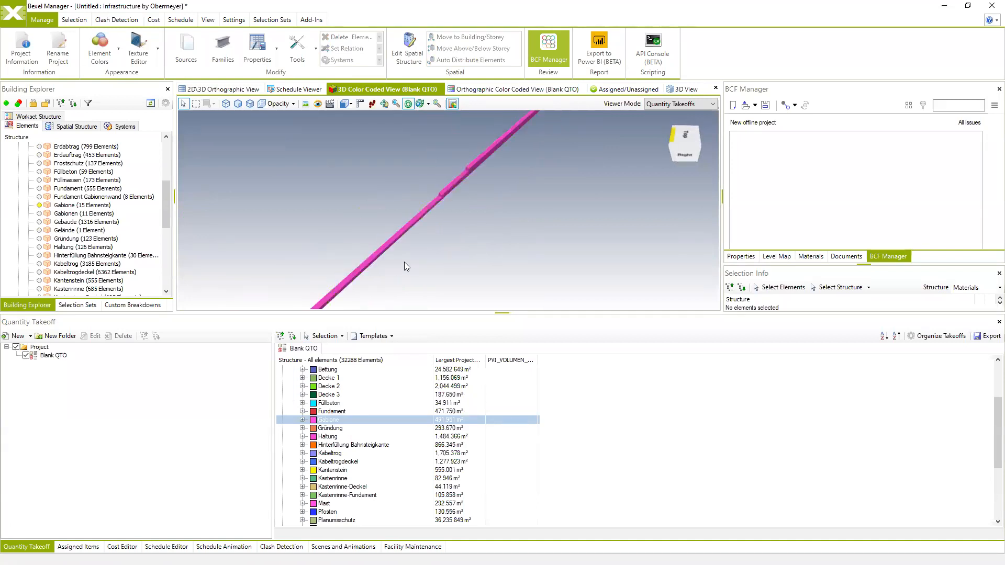
Make the whole Element Structure visible again and look through the remaining Railway families in the takeoff
right_click(404, 262)
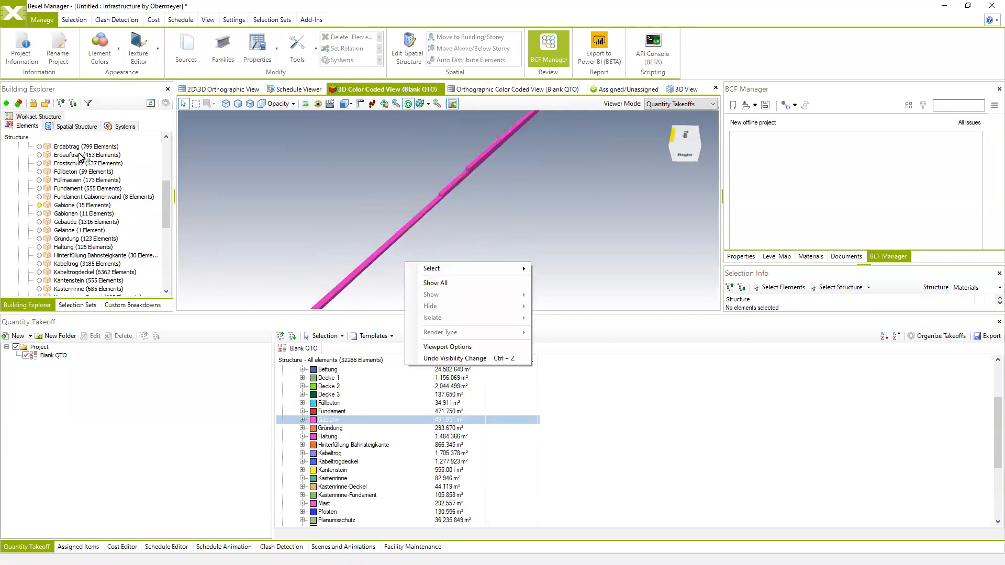
click(165, 202)
drag(166, 202, 165, 163)
click(21, 148)
scroll(491, 211, down, 2)
mouse_move(492, 211)
middle_down()
mouse_move(513, 181)
mouse_move(532, 185)
mouse_move(498, 195)
middle_up()
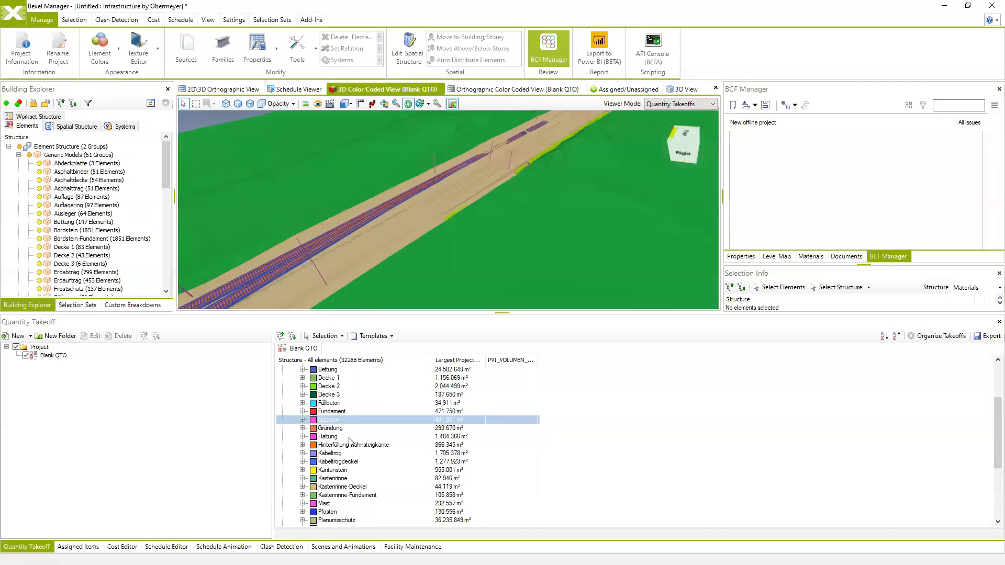
scroll(345, 442, down, 4)
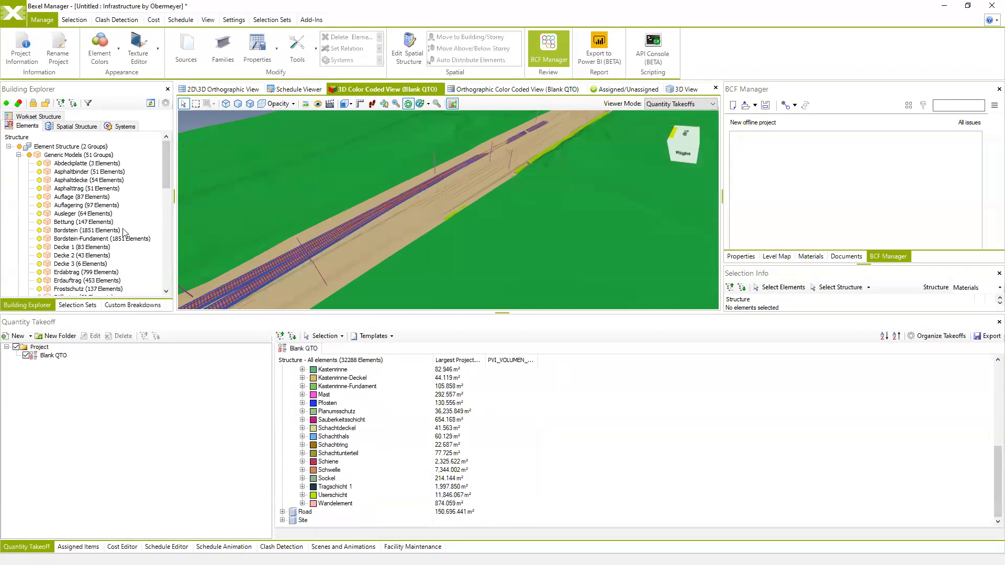
Select the Railway's Schachtdeckel family in the takeoff and look through its element properties down to the source information
click(512, 411)
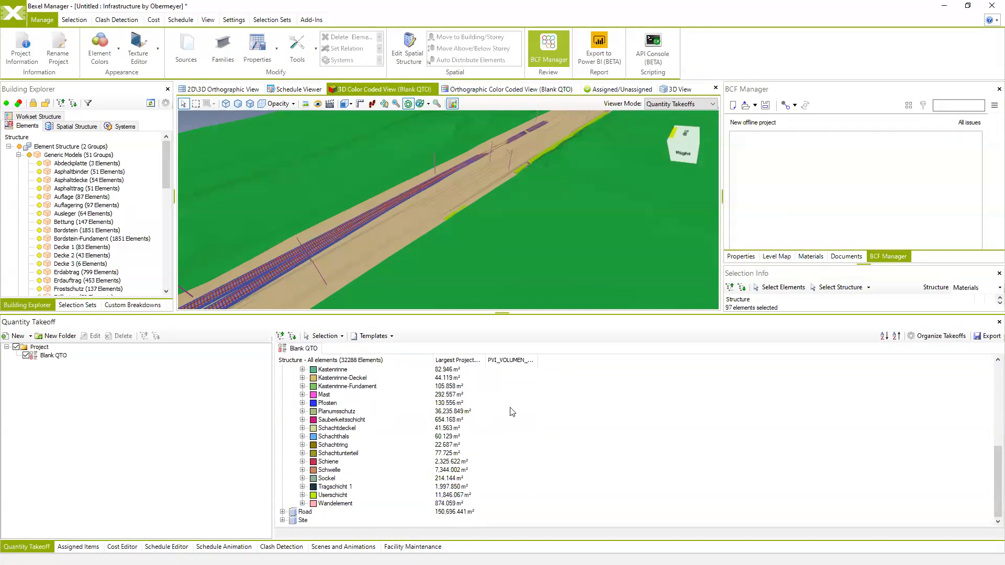
click(740, 256)
scroll(799, 209, down, 5)
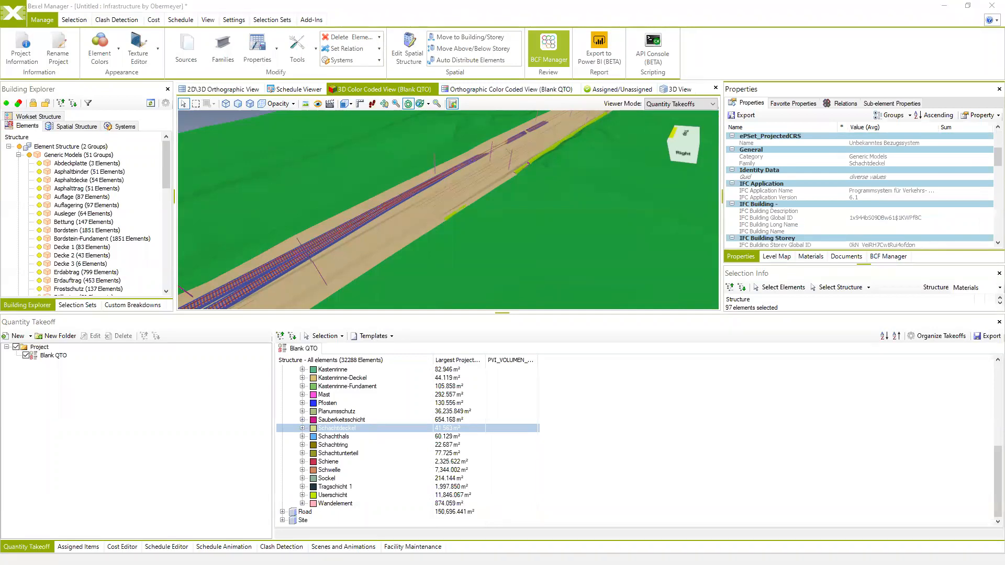
click(745, 261)
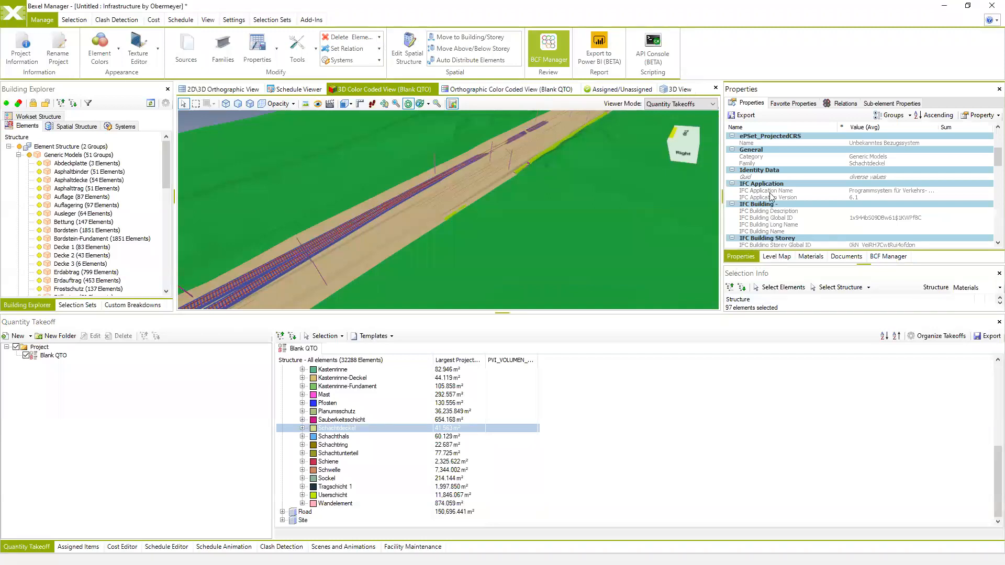
scroll(772, 197, down, 3)
scroll(783, 222, down, 2)
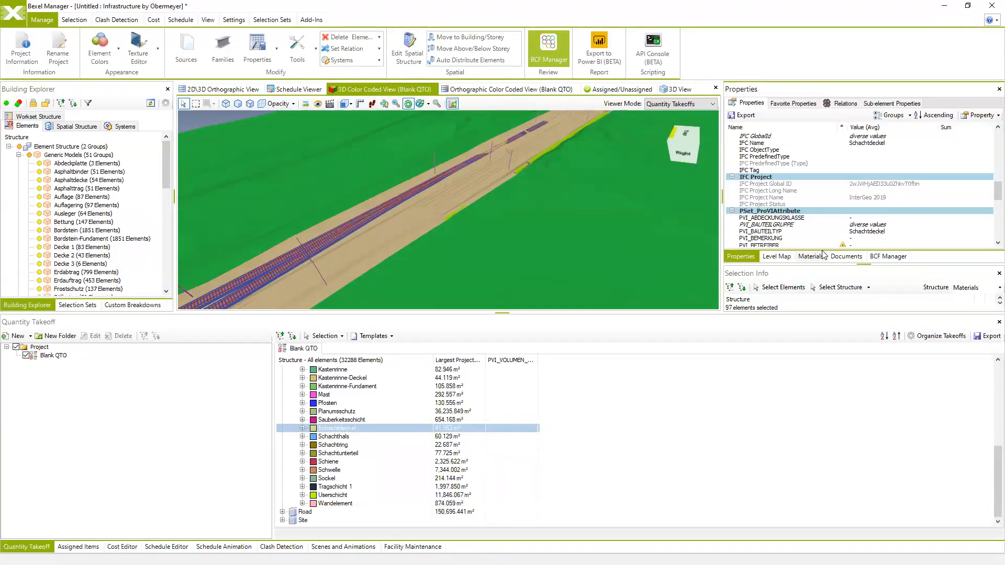
scroll(792, 219, down, 5)
scroll(789, 208, down, 4)
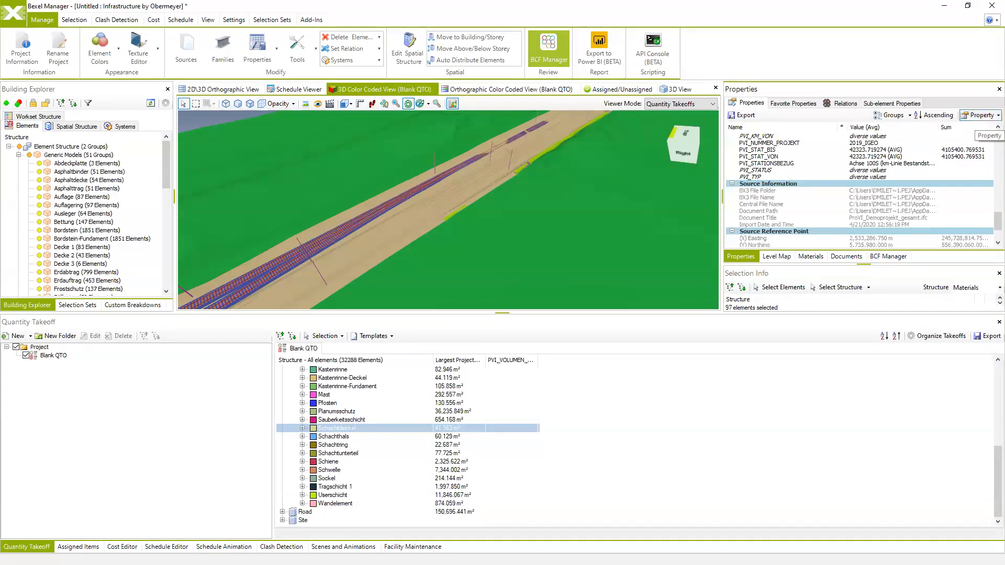
Start a new numeric property for the selected Schachtdeckel elements and look at the expression editor for its value
click(978, 115)
drag(519, 208, 547, 191)
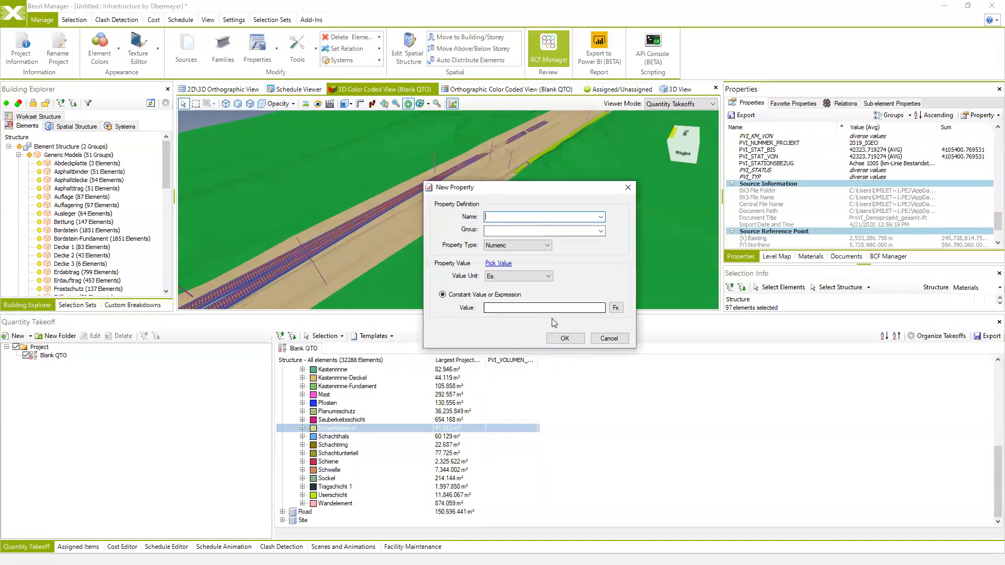
click(615, 308)
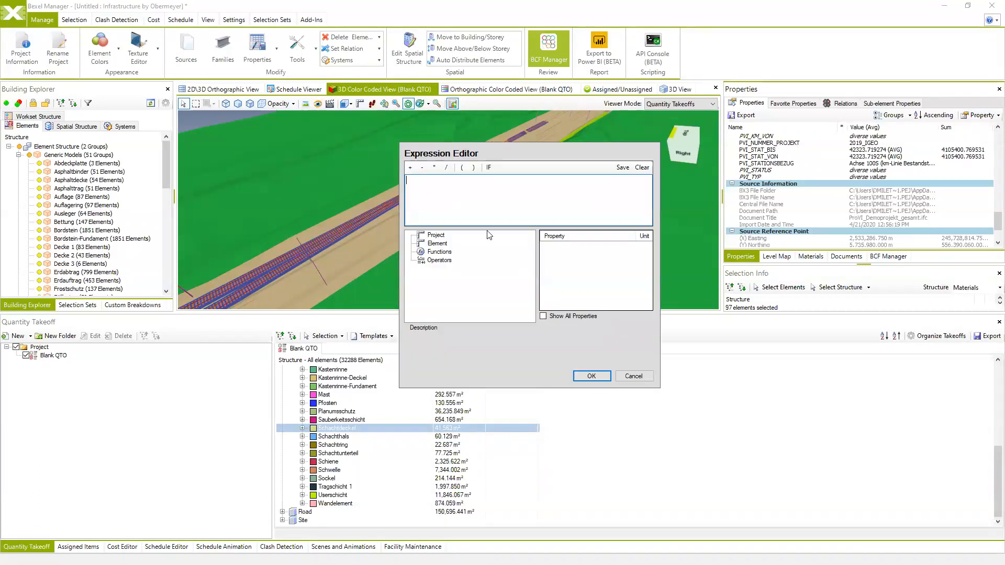
click(633, 375)
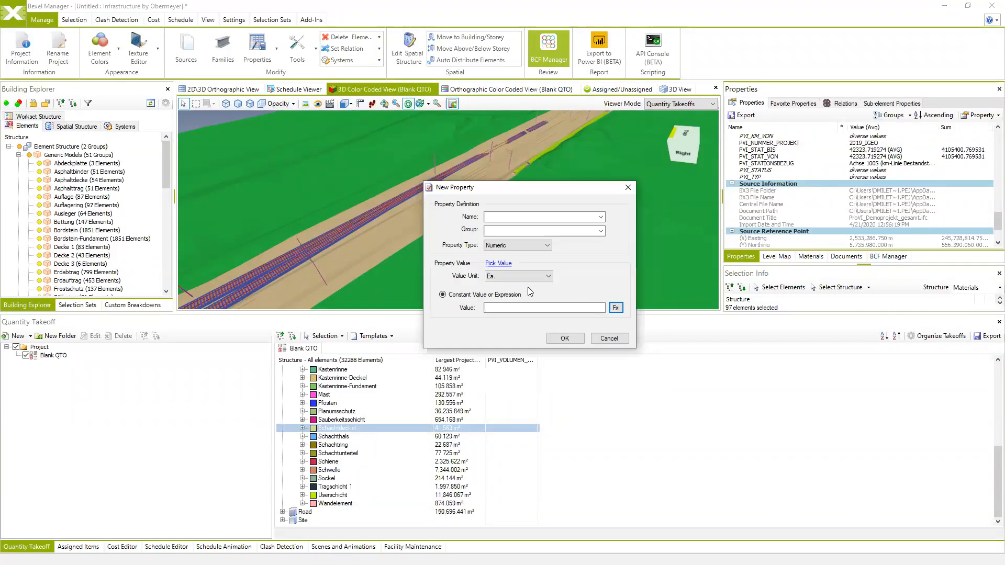
Begin the new property's value expression with the element property Largest Projected Area followed by a multiplication sign
click(616, 307)
click(437, 243)
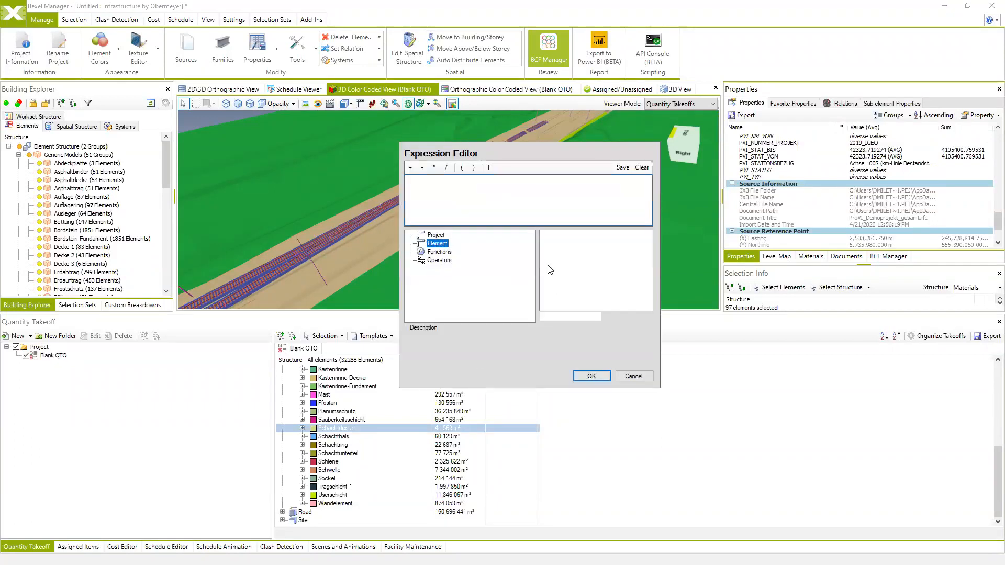
scroll(569, 287, down, 3)
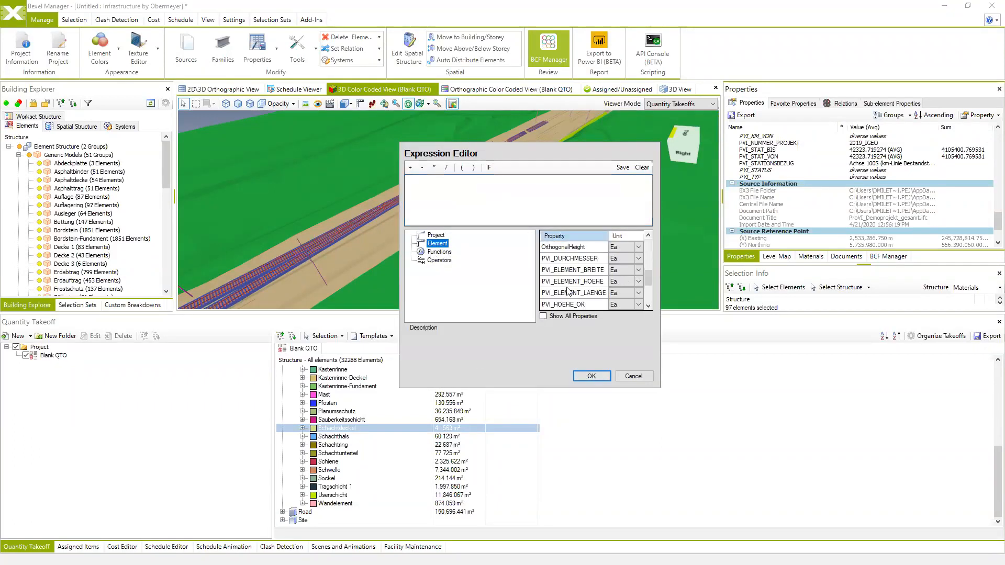
click(556, 294)
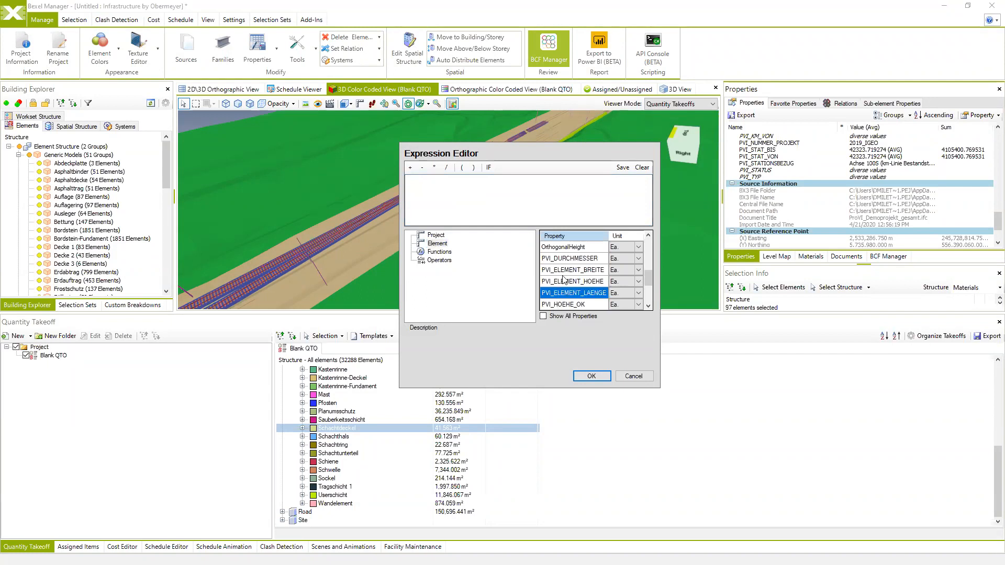
scroll(566, 284, down, 3)
scroll(562, 284, up, 5)
double_click(555, 259)
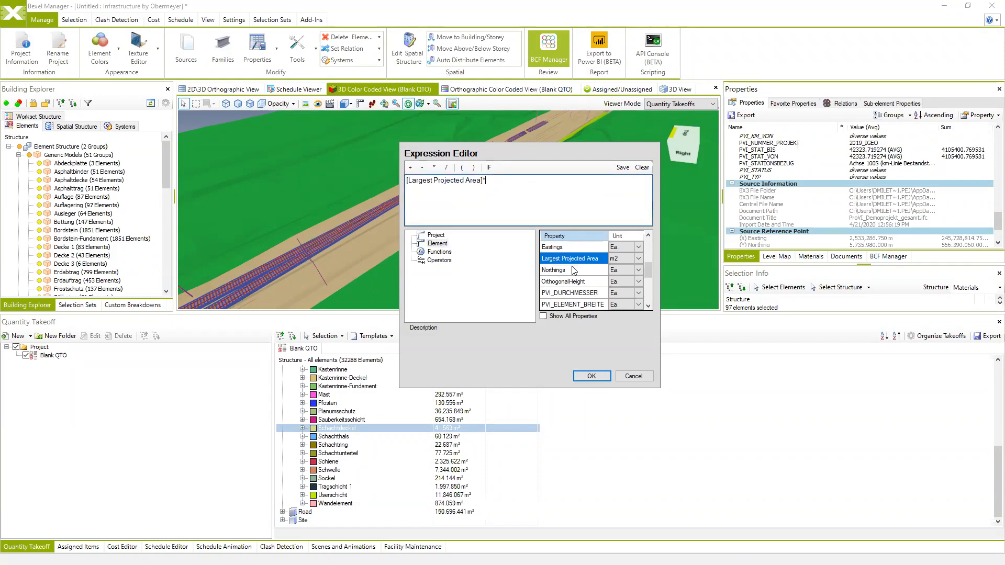
scroll(576, 275, down, 1)
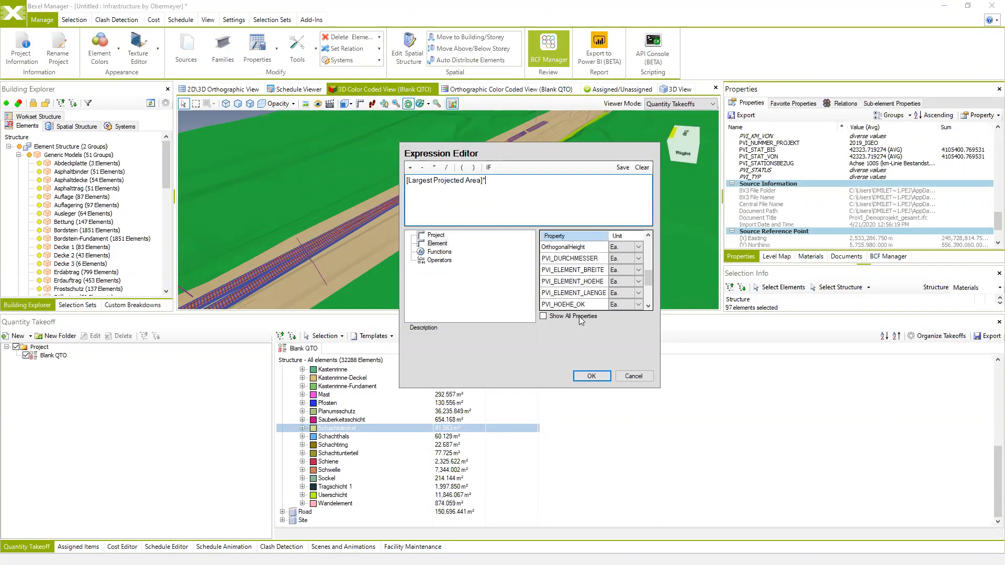
Complete the value expression as [Largest Projected Area]*2, apply it to the property definition, and discard the new property
click(590, 376)
click(511, 191)
click(545, 323)
click(503, 193)
text(2)
click(591, 376)
click(518, 216)
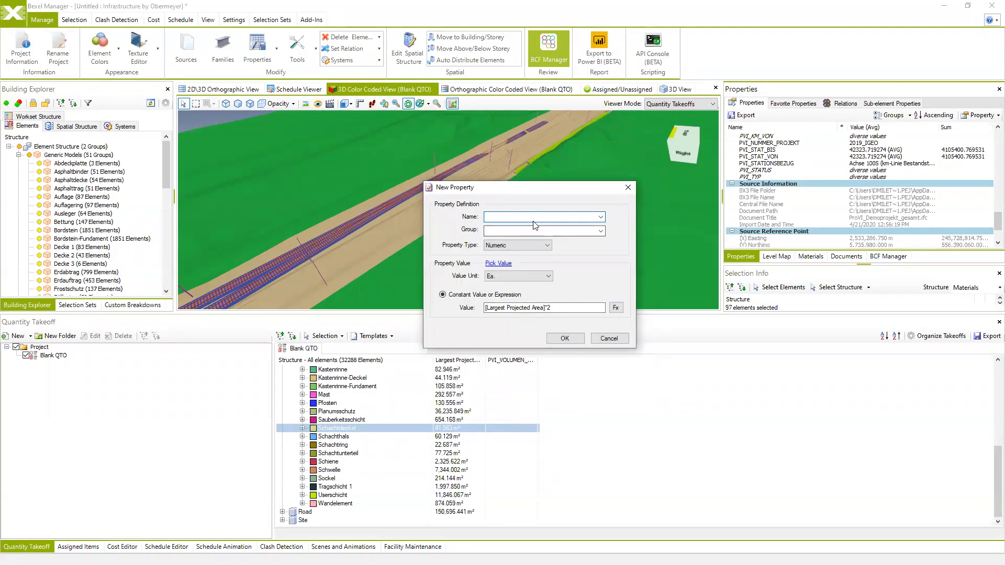
click(609, 338)
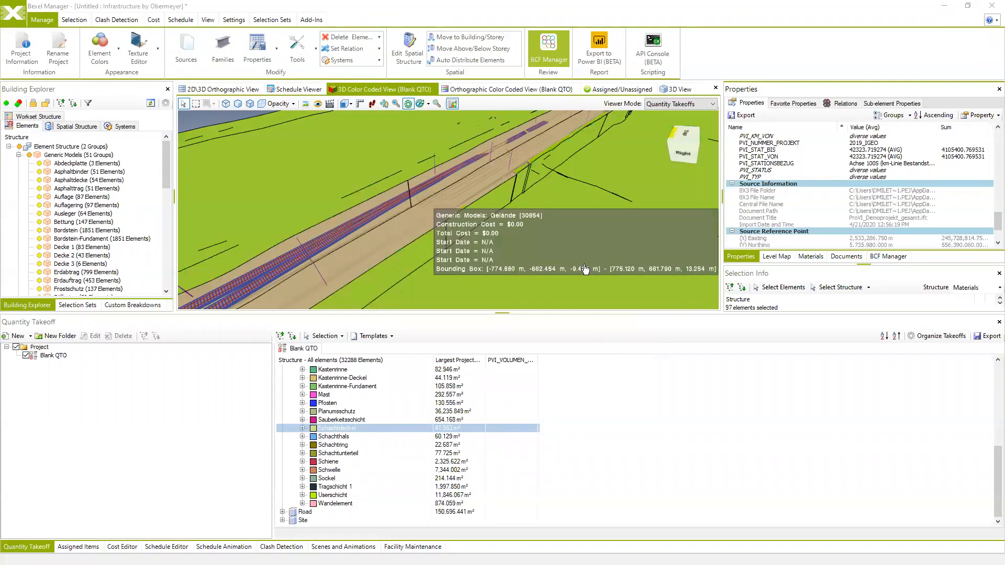
Inspect the railway corridor, road and surrounding terrain in the color coded 3D view
middle_drag(442, 259, 445, 270)
scroll(445, 268, down, 8)
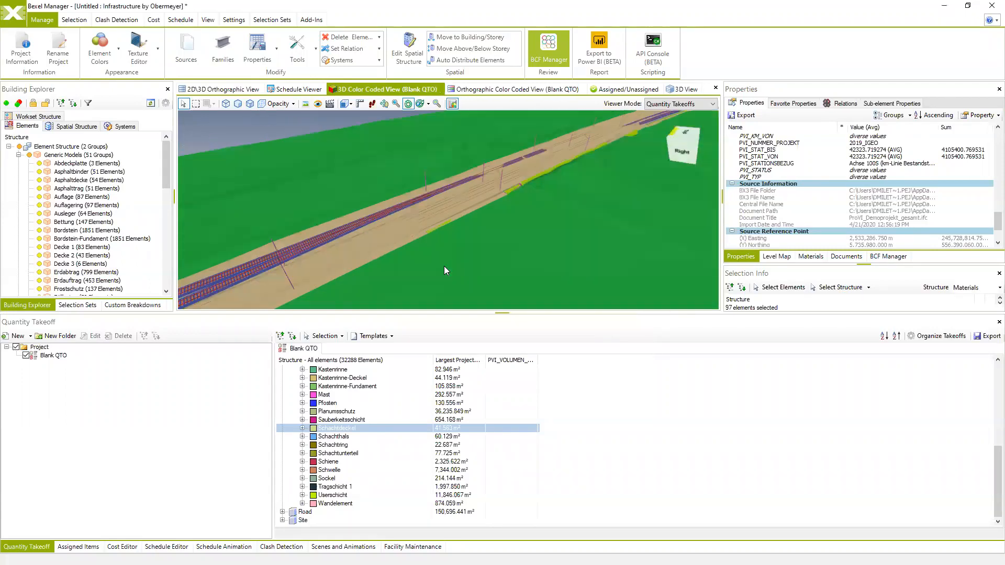
middle_drag(504, 255, 510, 215)
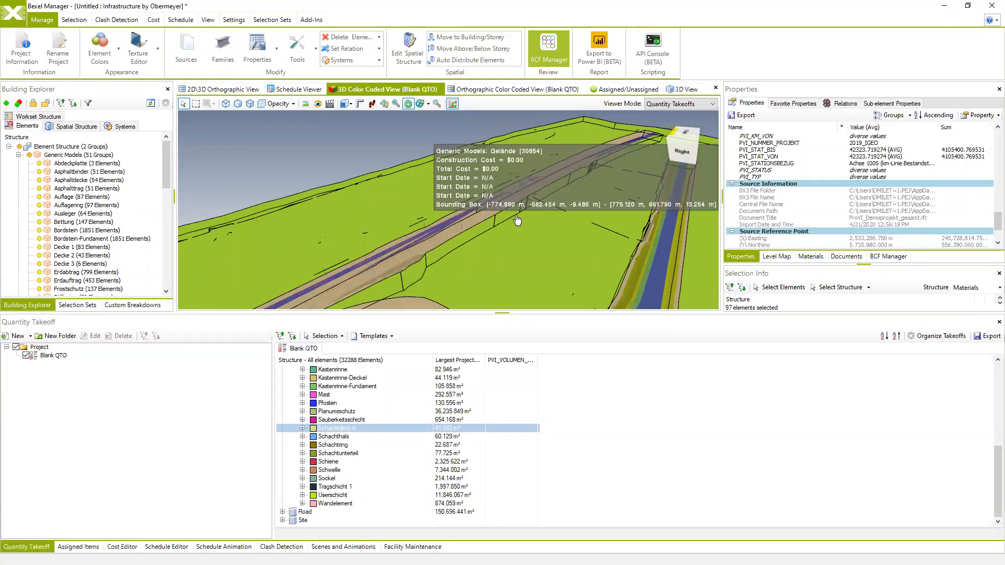
middle_drag(515, 219, 495, 204)
scroll(486, 204, up, 5)
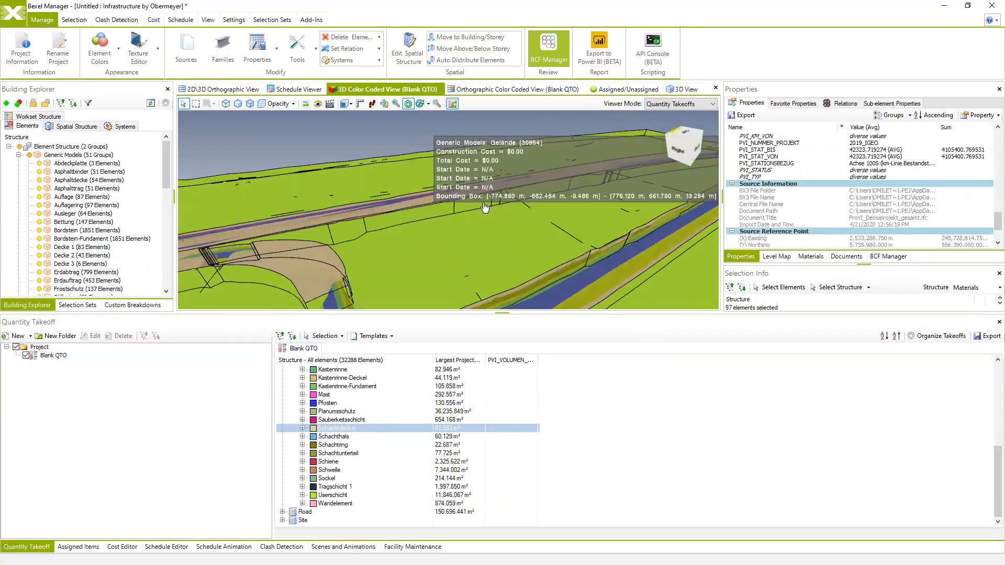